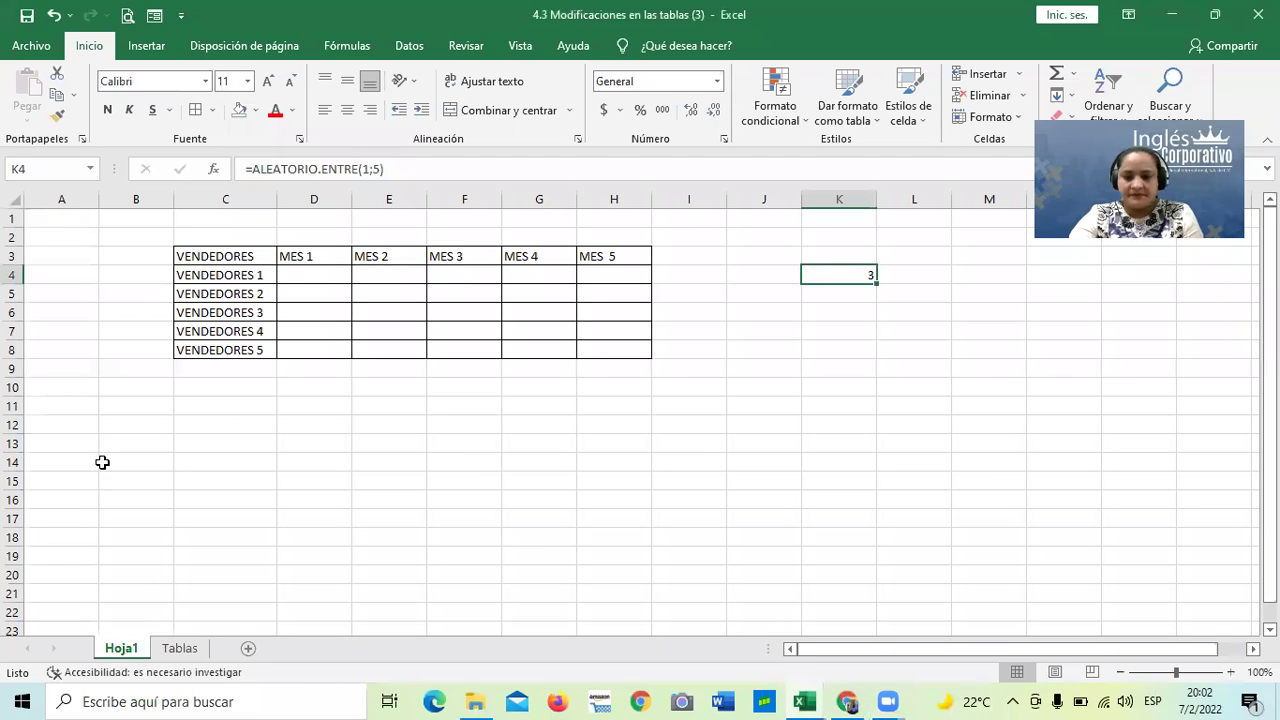
Switch from the VENDEDORES workbook to the course page showing lesson 4.1 Objetivo de la lección
{"action": "left_click", "coordinate": [846, 700]}
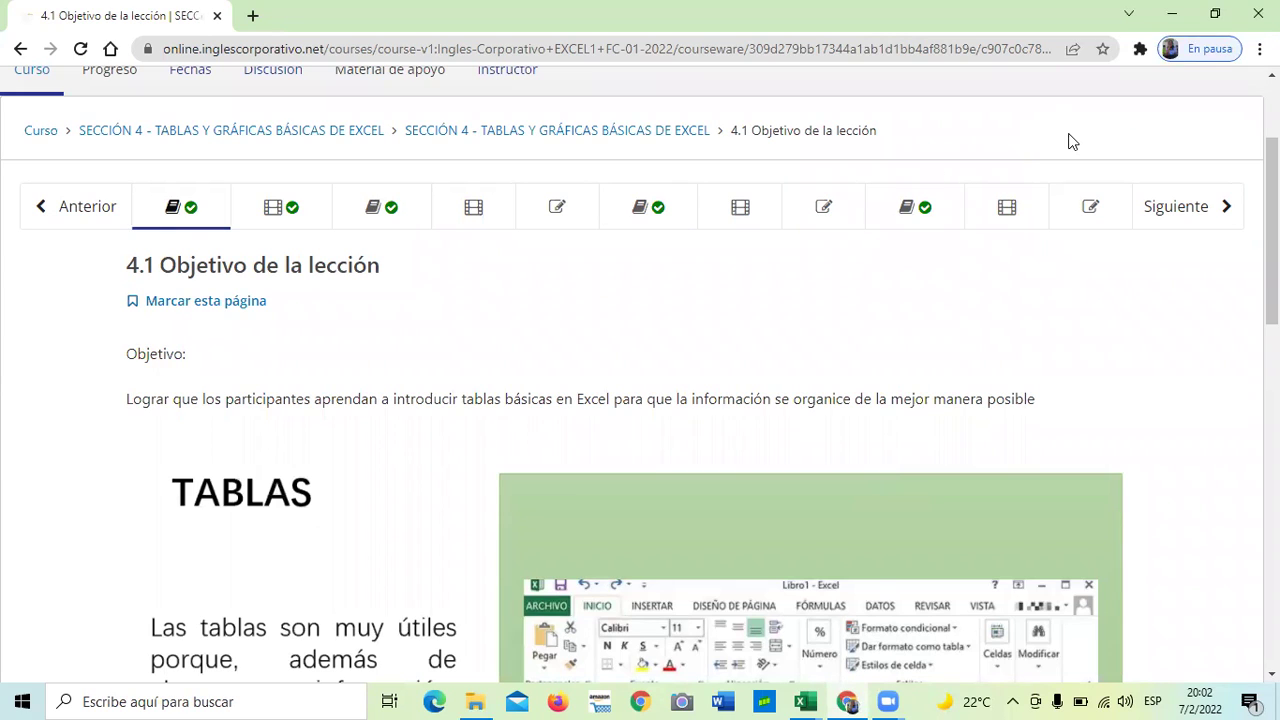
{"action": "scroll", "coordinate": [529, 434], "scroll_direction": "up", "scroll_amount": 2}
{"action": "scroll", "coordinate": [529, 435], "scroll_direction": "down", "scroll_amount": 2}
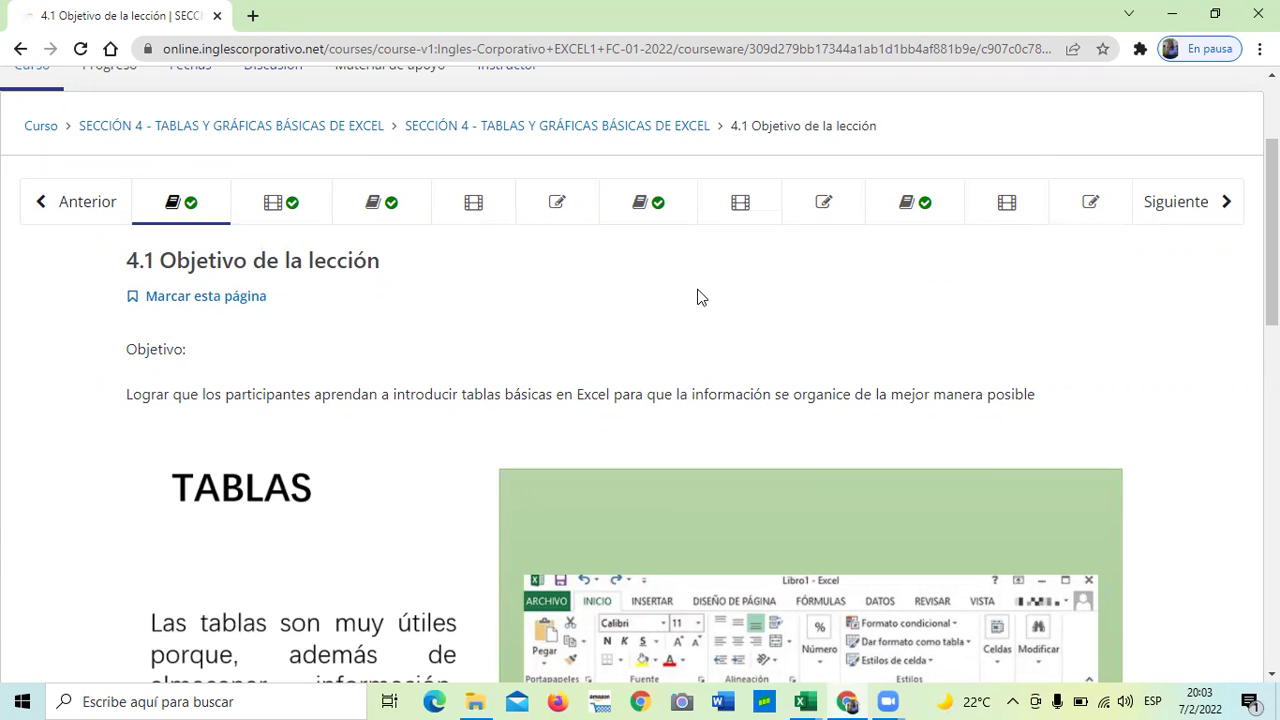
{"action": "scroll", "coordinate": [700, 298], "scroll_direction": "down", "scroll_amount": 3}
{"action": "scroll", "coordinate": [700, 298], "scroll_direction": "down", "scroll_amount": 2}
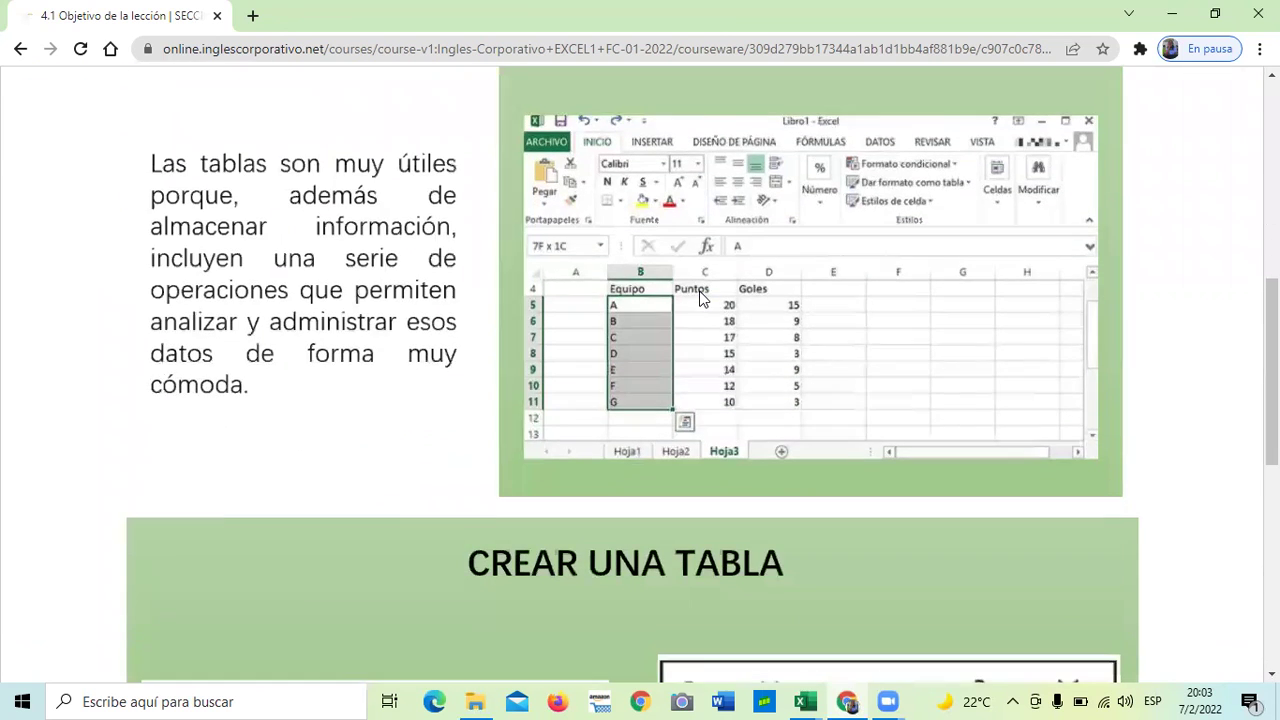
{"action": "scroll", "coordinate": [700, 298], "scroll_direction": "down", "scroll_amount": 2}
{"action": "scroll", "coordinate": [700, 298], "scroll_direction": "down", "scroll_amount": 3}
{"action": "scroll", "coordinate": [713, 384], "scroll_direction": "down", "scroll_amount": 1}
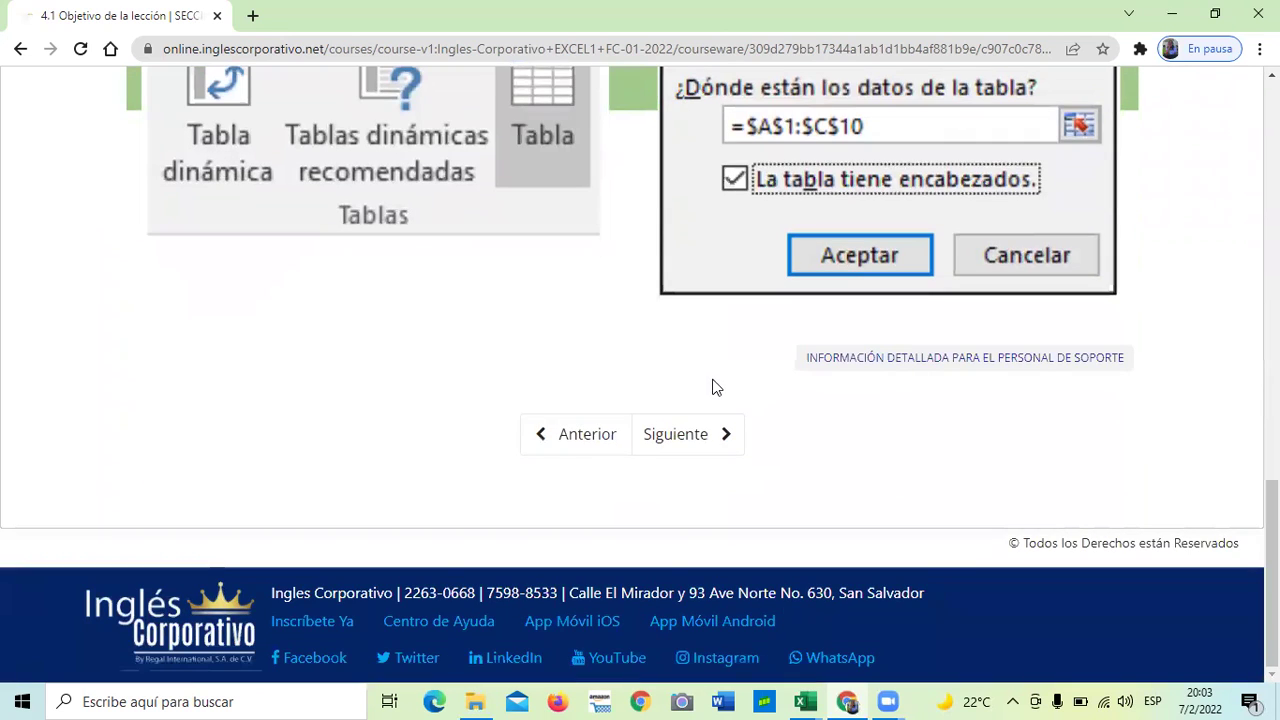
{"action": "scroll", "coordinate": [713, 388], "scroll_direction": "up", "scroll_amount": 2}
{"action": "scroll", "coordinate": [713, 388], "scroll_direction": "up", "scroll_amount": 3}
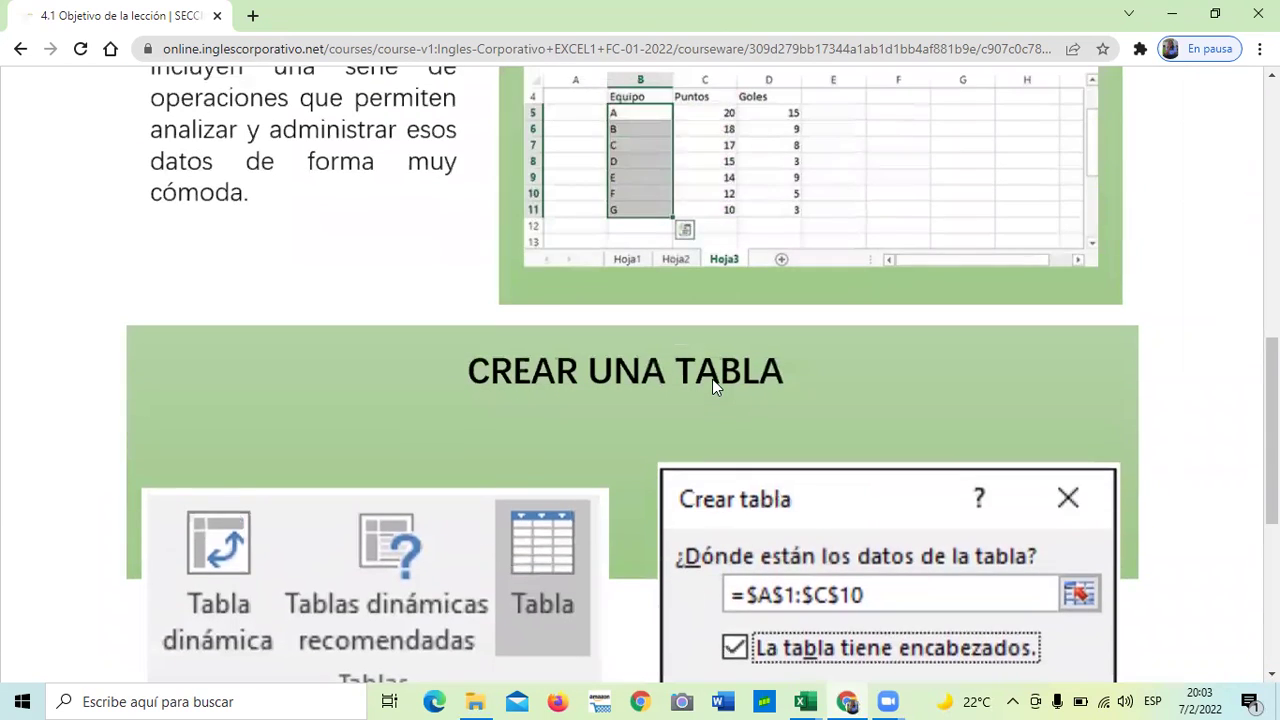
{"action": "scroll", "coordinate": [713, 386], "scroll_direction": "up", "scroll_amount": 1}
{"action": "scroll", "coordinate": [712, 388], "scroll_direction": "up", "scroll_amount": 3}
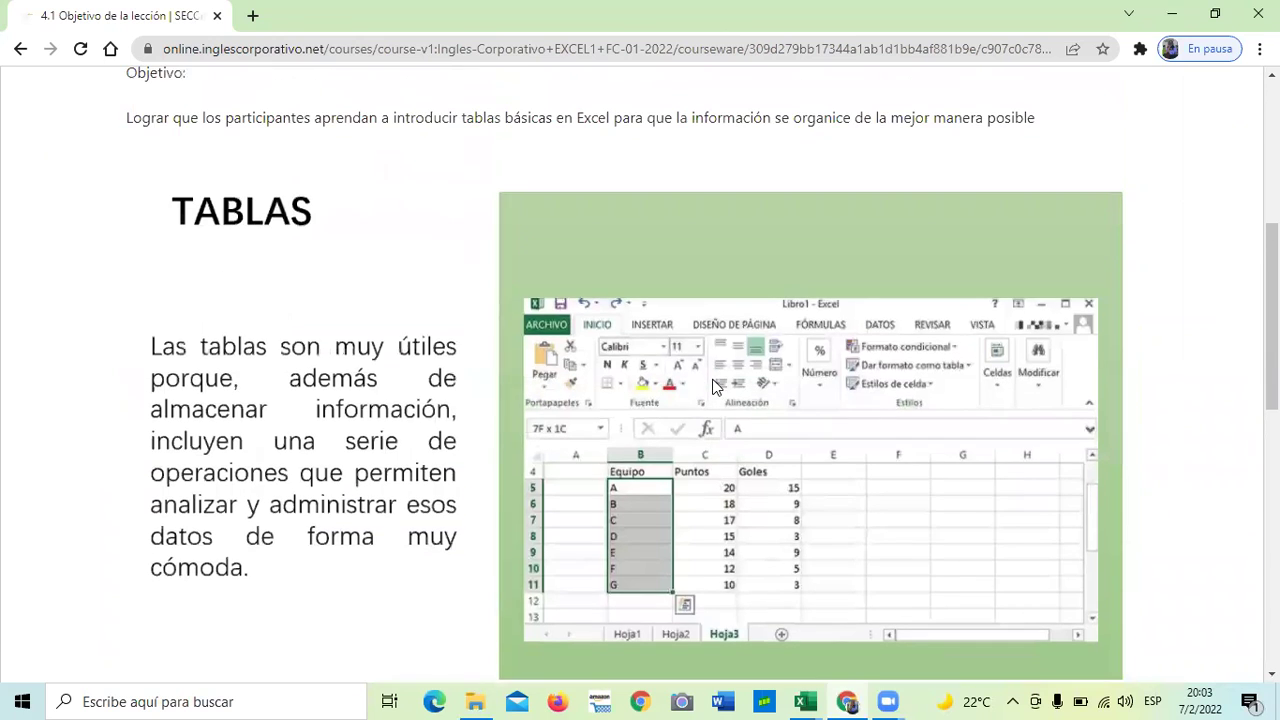
{"action": "scroll", "coordinate": [712, 388], "scroll_direction": "up", "scroll_amount": 2}
{"action": "scroll", "coordinate": [712, 388], "scroll_direction": "up", "scroll_amount": 1}
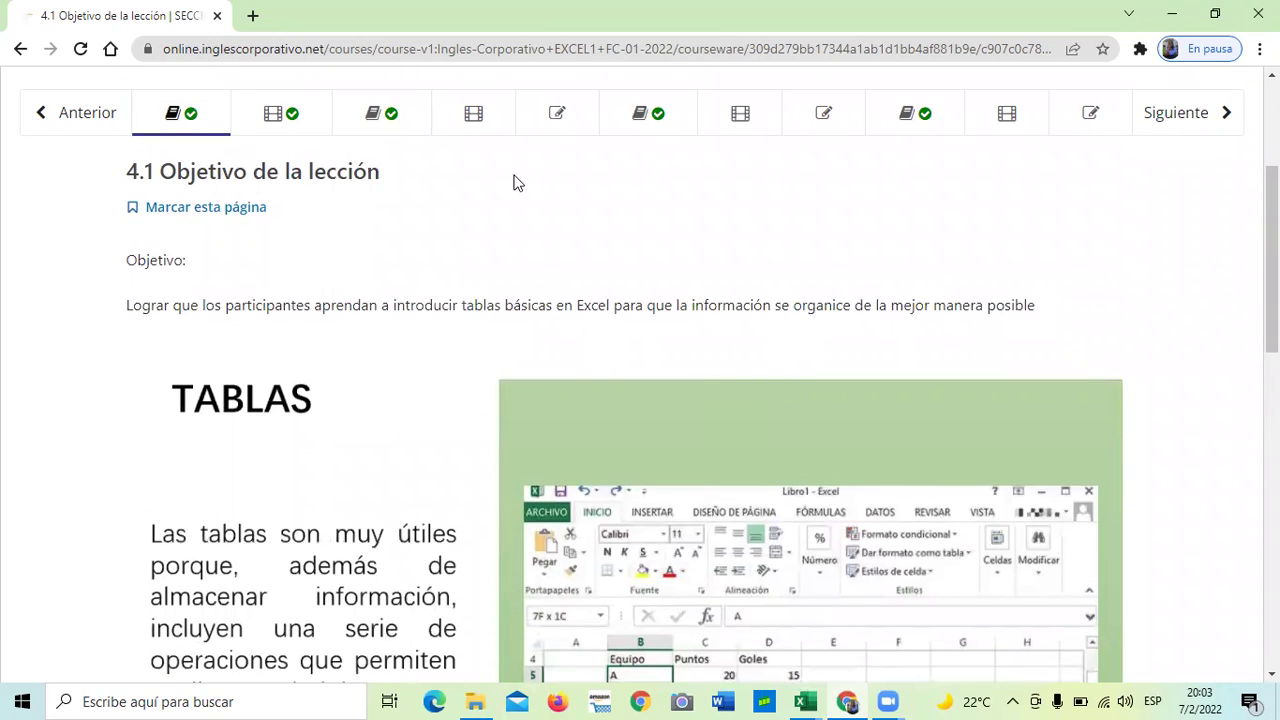
{"action": "scroll", "coordinate": [586, 254], "scroll_direction": "up", "scroll_amount": 2}
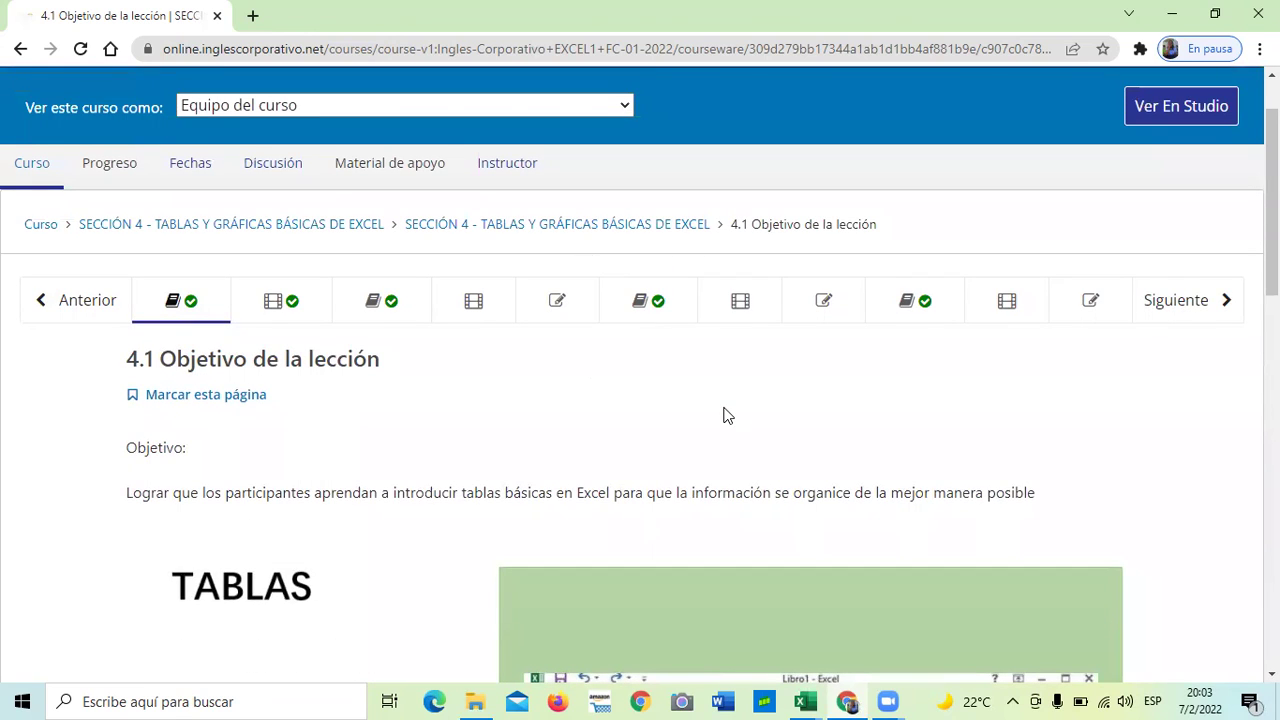
{"action": "scroll", "coordinate": [727, 415], "scroll_direction": "up", "scroll_amount": 1}
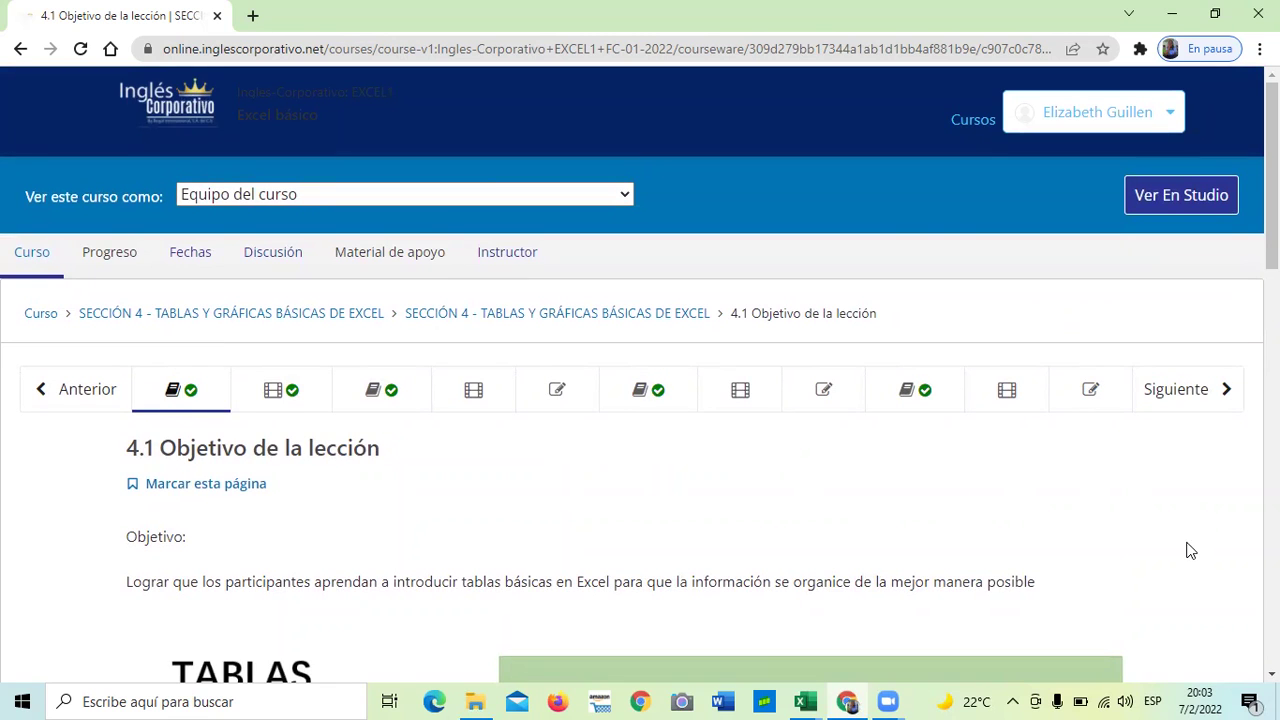
{"action": "scroll", "coordinate": [1183, 538], "scroll_direction": "down", "scroll_amount": 1}
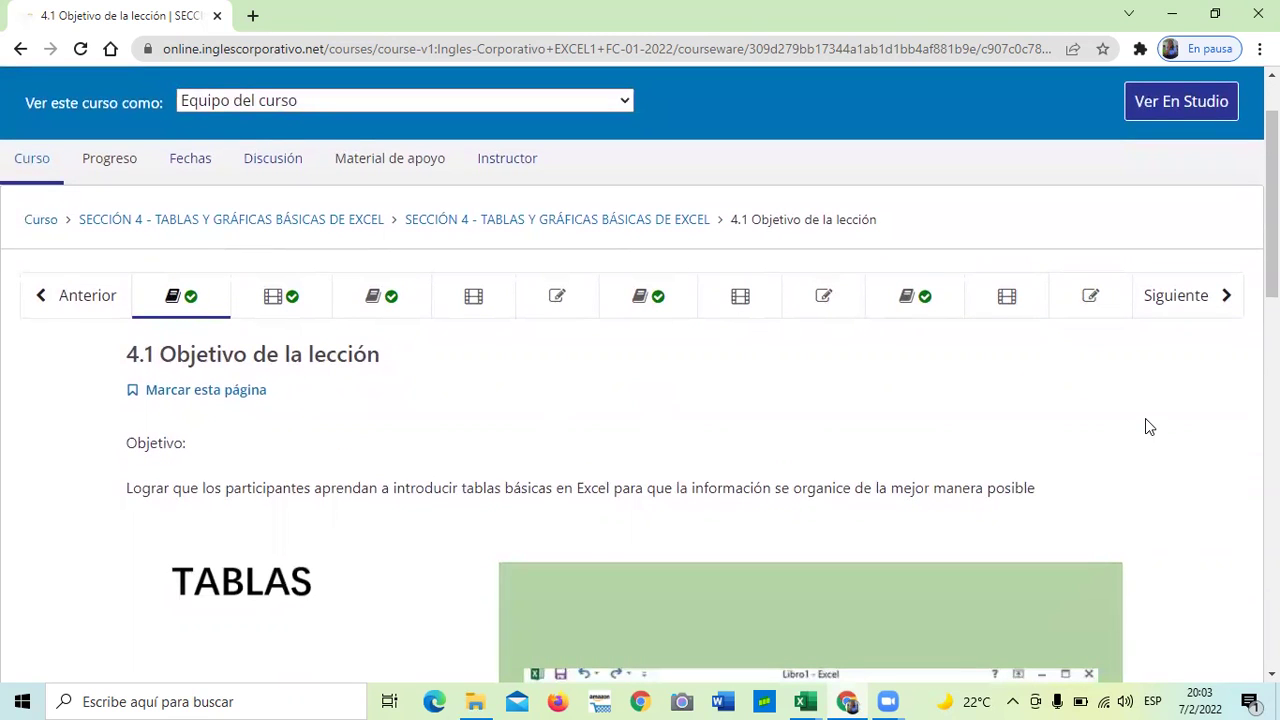
{"action": "scroll", "coordinate": [827, 514], "scroll_direction": "down", "scroll_amount": 1}
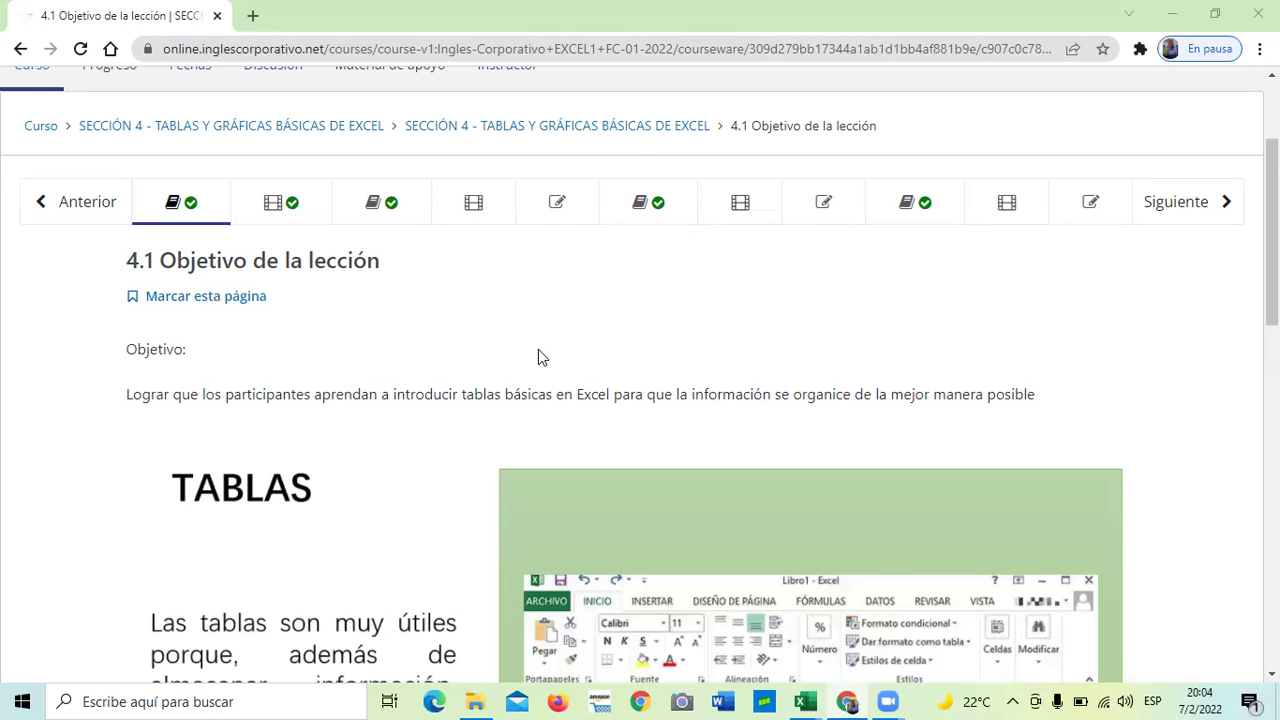
{"action": "scroll", "coordinate": [538, 400], "scroll_direction": "down", "scroll_amount": 1}
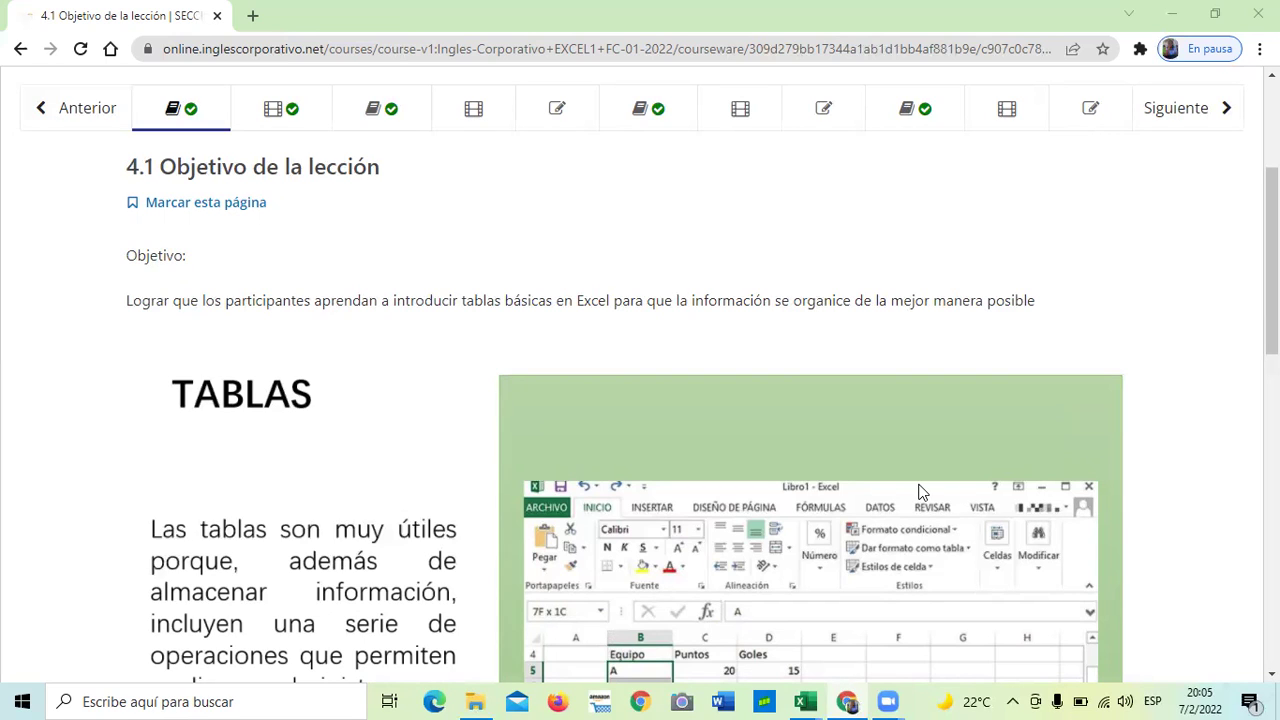
Read past the CREAR UNA TABLA section and move on to lesson 4.2 - Tablas básicas
{"action": "scroll", "coordinate": [698, 412], "scroll_direction": "down", "scroll_amount": 2}
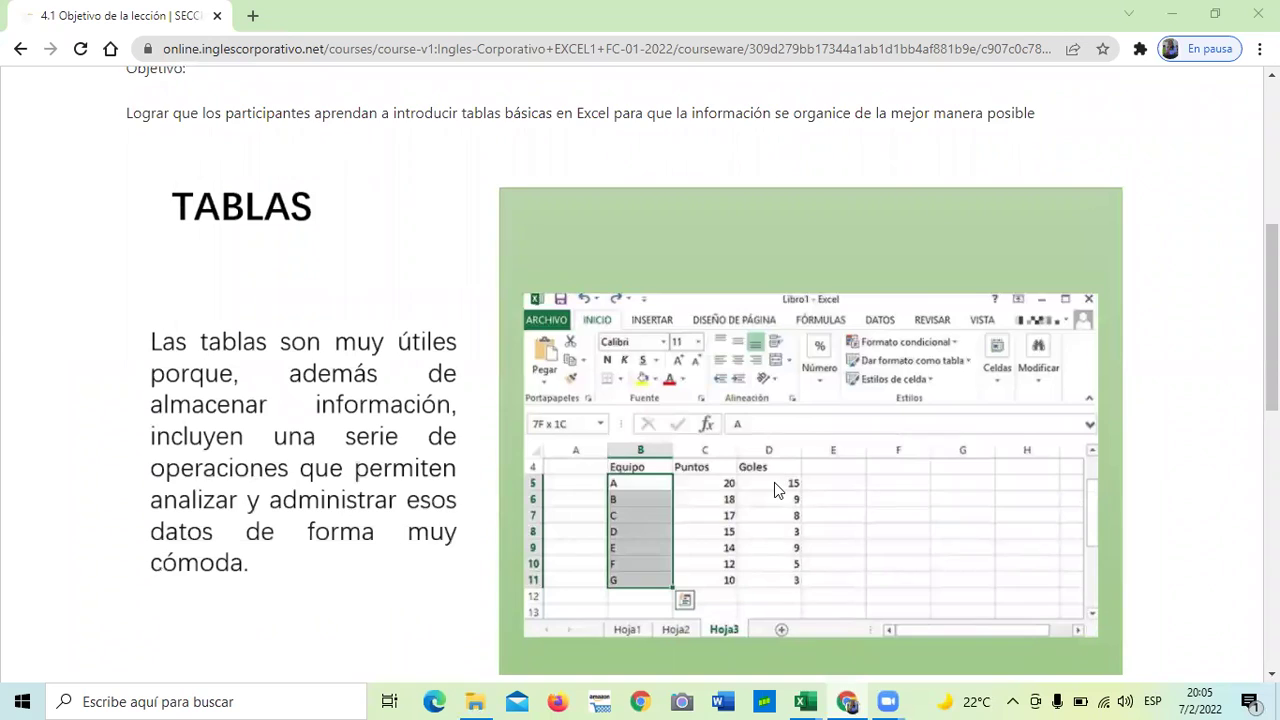
{"action": "scroll", "coordinate": [774, 484], "scroll_direction": "down", "scroll_amount": 3}
{"action": "scroll", "coordinate": [772, 486], "scroll_direction": "up", "scroll_amount": 2}
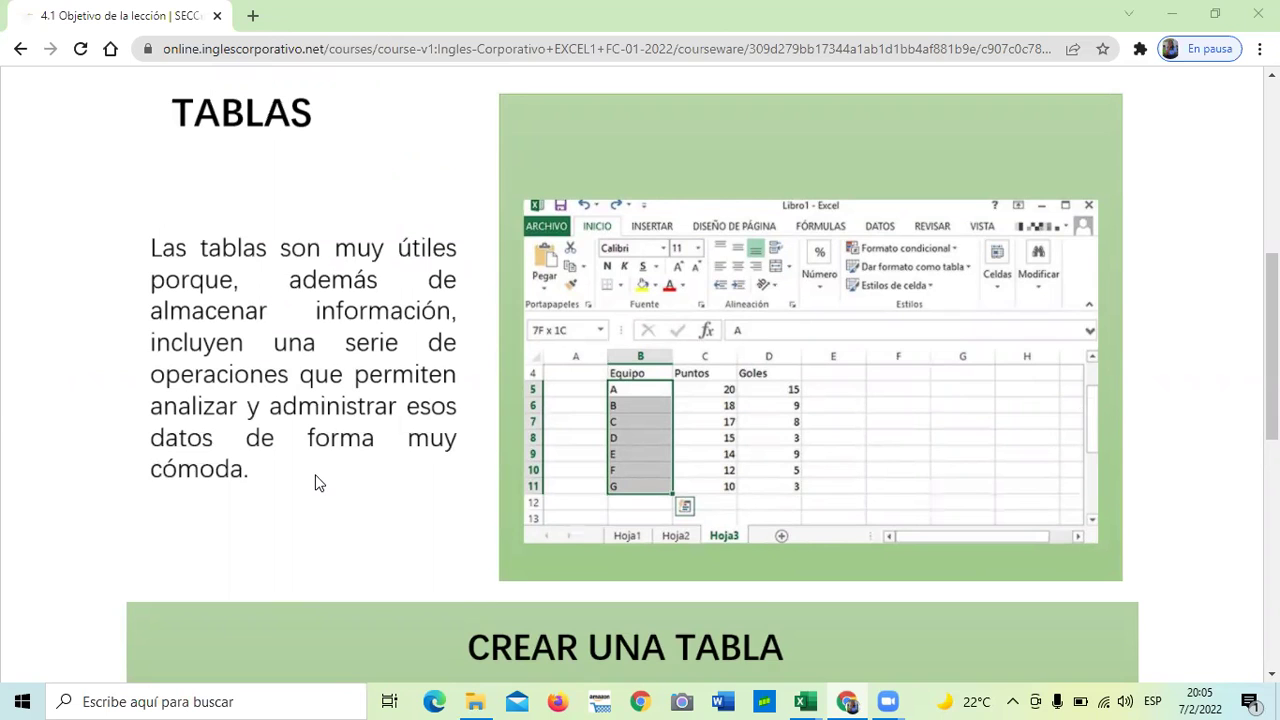
{"action": "scroll", "coordinate": [306, 477], "scroll_direction": "down", "scroll_amount": 2}
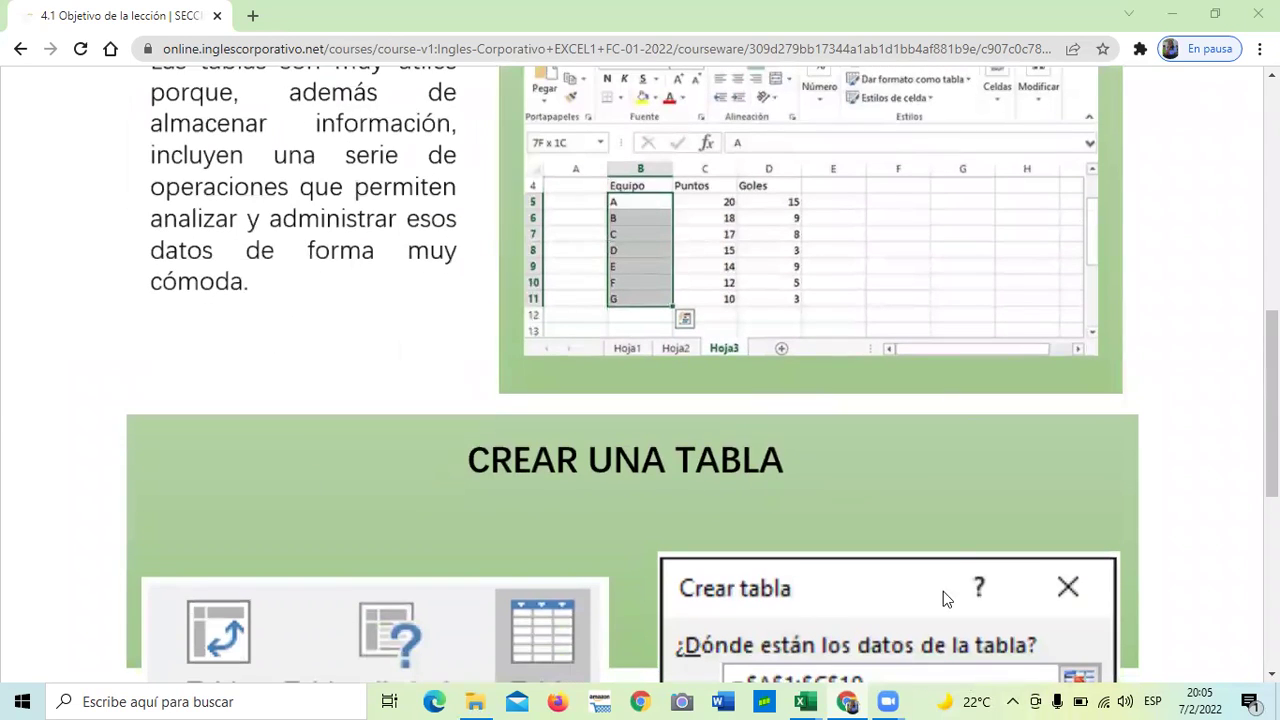
{"action": "scroll", "coordinate": [851, 487], "scroll_direction": "down", "scroll_amount": 3}
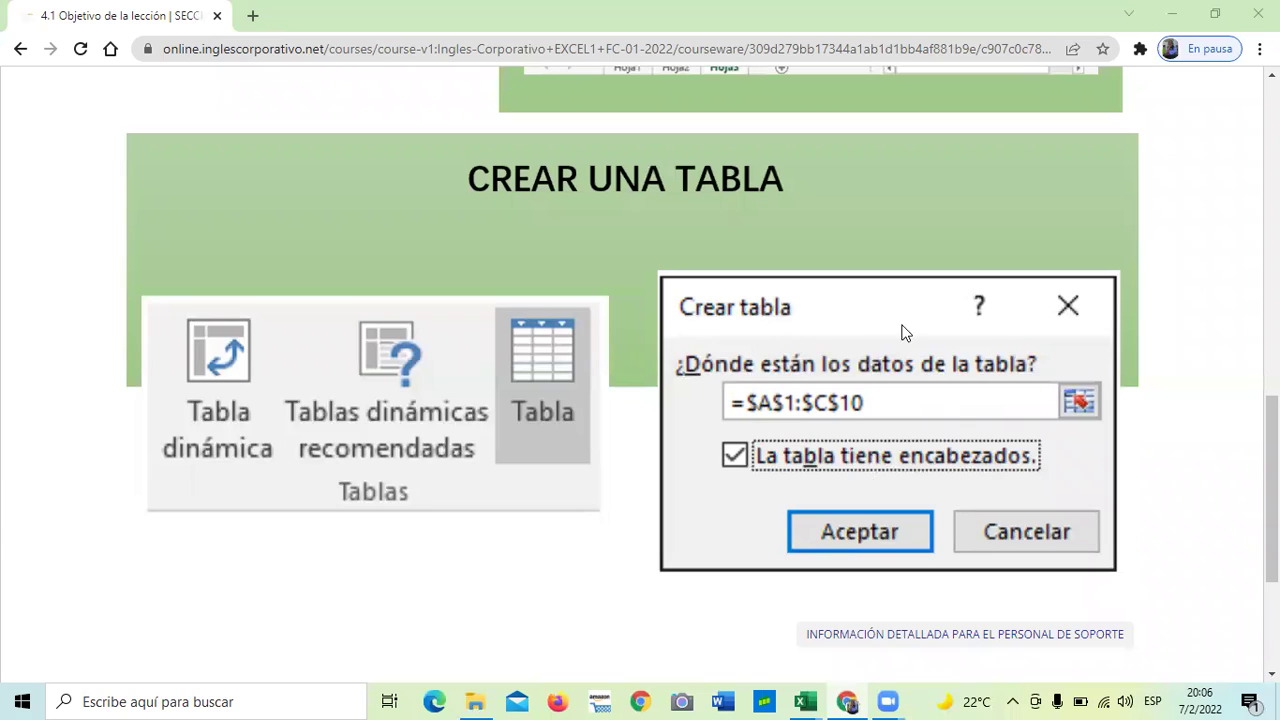
{"action": "scroll", "coordinate": [851, 557], "scroll_direction": "down", "scroll_amount": 2}
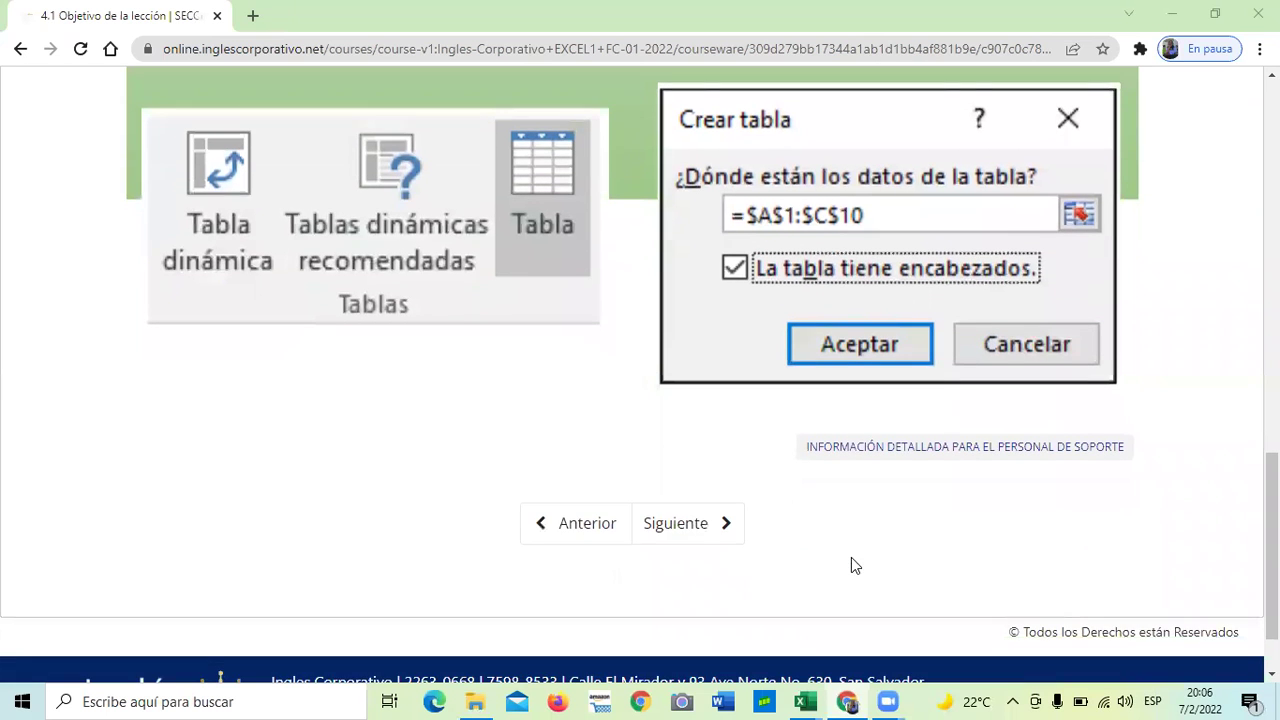
{"action": "left_click", "coordinate": [688, 527]}
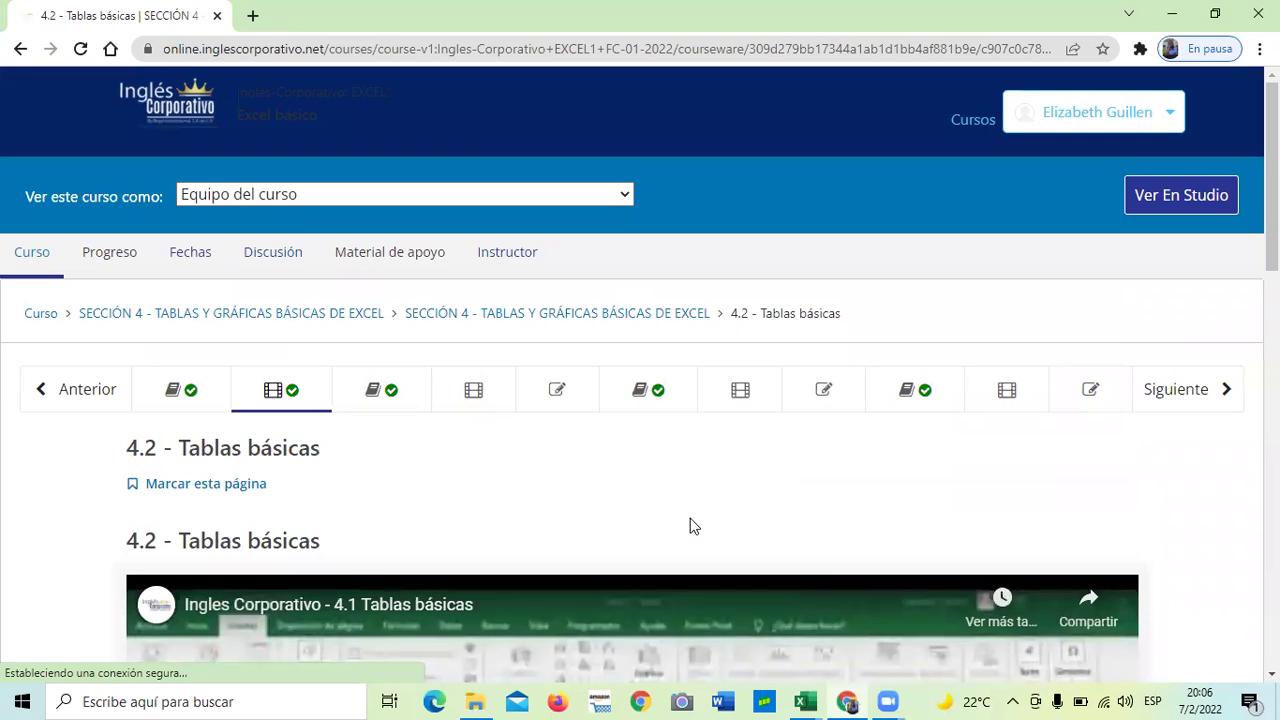
{"action": "scroll", "coordinate": [690, 515], "scroll_direction": "down", "scroll_amount": 2}
{"action": "scroll", "coordinate": [690, 515], "scroll_direction": "down", "scroll_amount": 1}
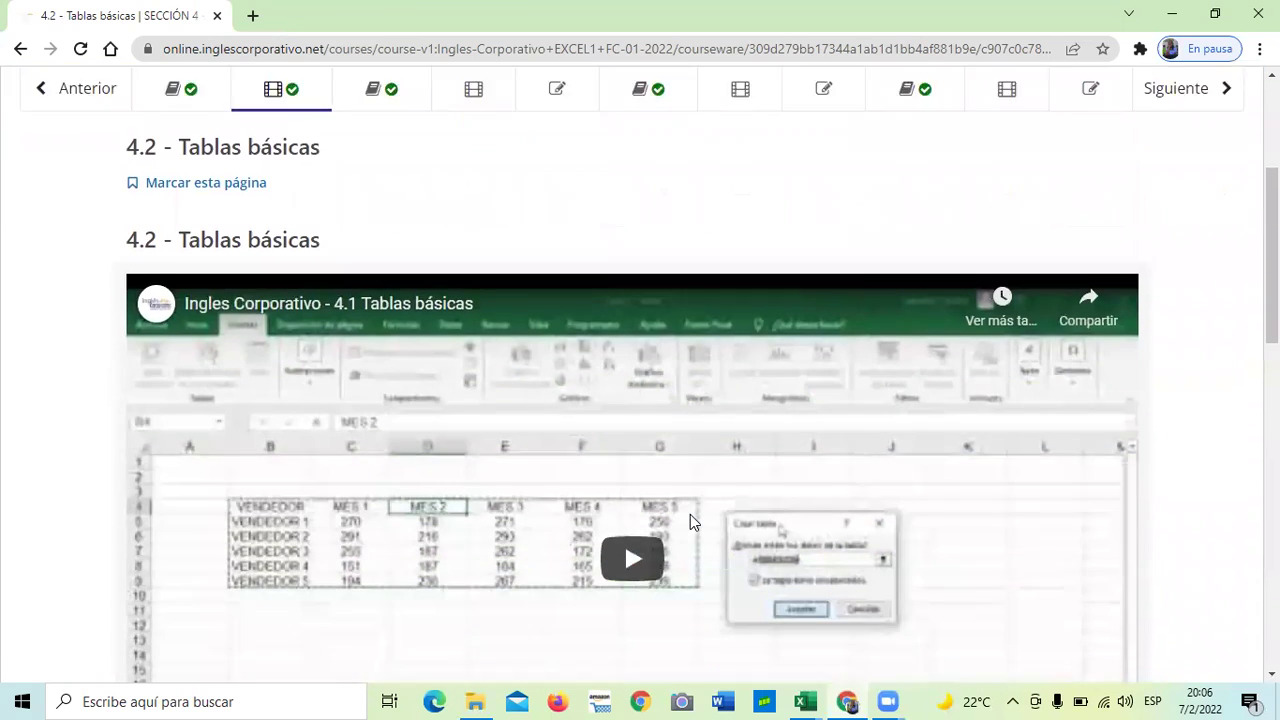
{"action": "scroll", "coordinate": [690, 515], "scroll_direction": "down", "scroll_amount": 1}
{"action": "scroll", "coordinate": [690, 515], "scroll_direction": "down", "scroll_amount": 1}
{"action": "scroll", "coordinate": [690, 514], "scroll_direction": "down", "scroll_amount": 1}
{"action": "scroll", "coordinate": [690, 514], "scroll_direction": "down", "scroll_amount": 2}
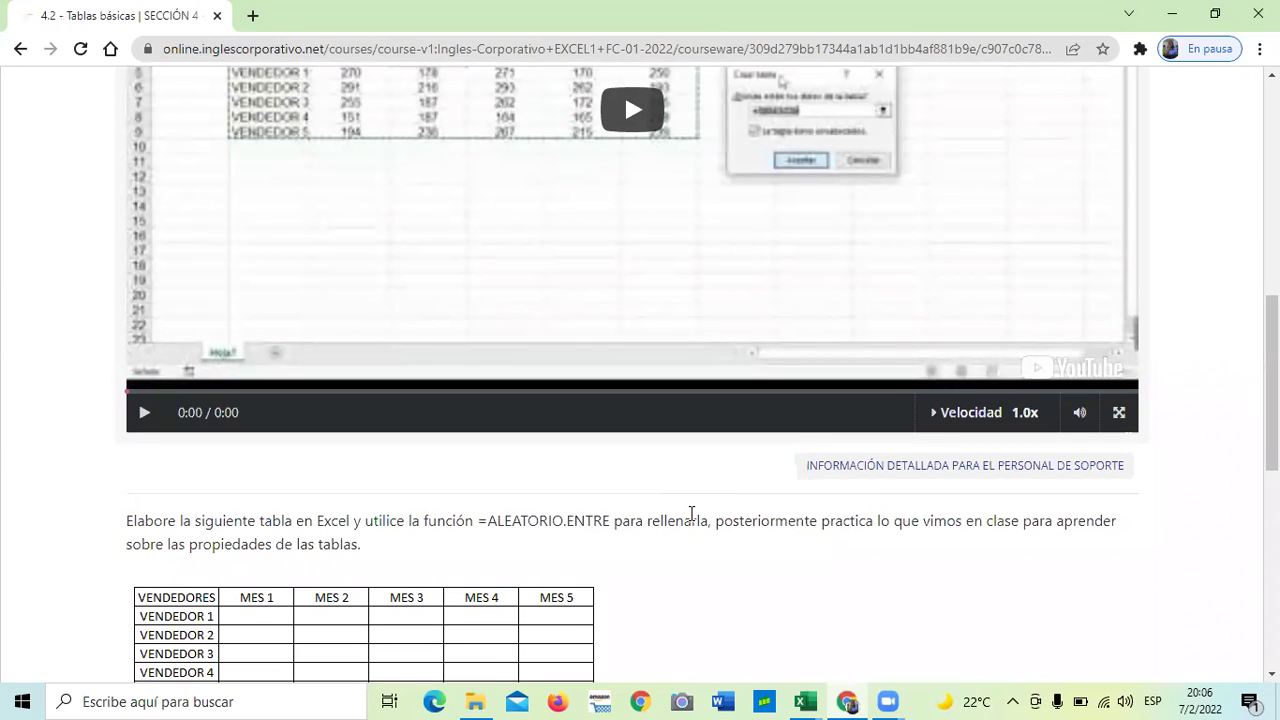
{"action": "scroll", "coordinate": [240, 560], "scroll_direction": "down", "scroll_amount": 2}
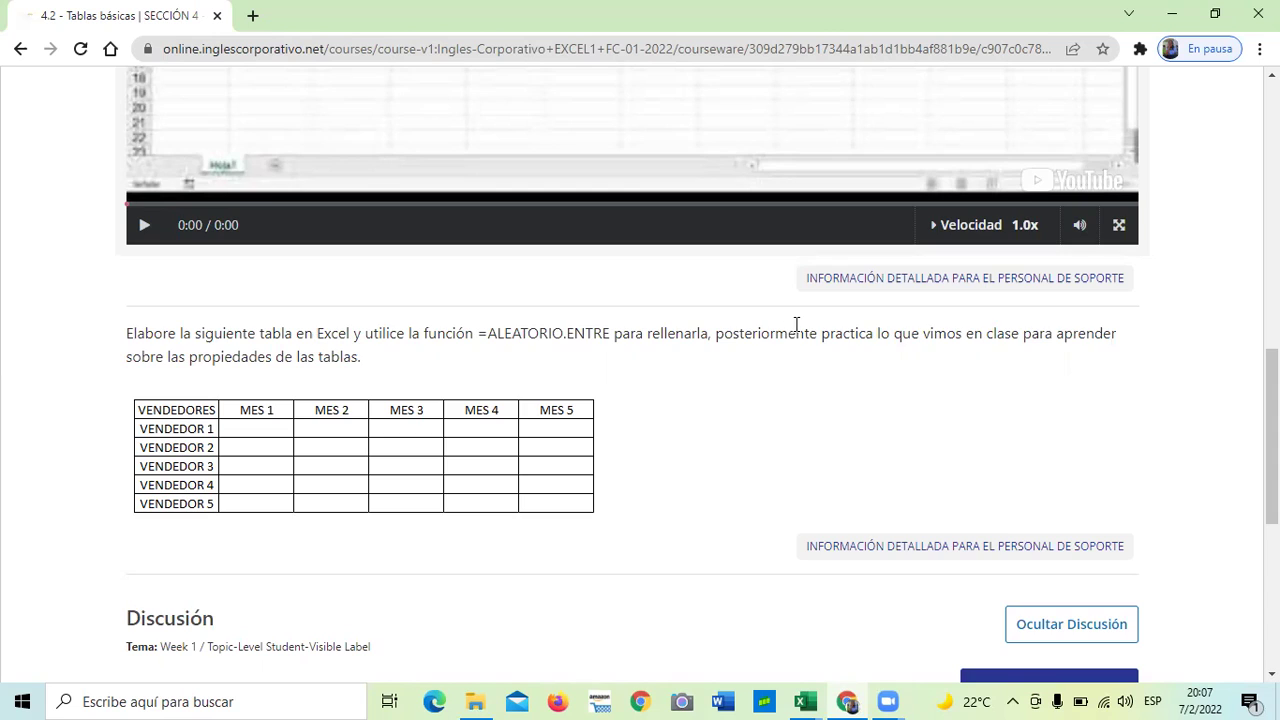
{"action": "scroll", "coordinate": [768, 457], "scroll_direction": "up", "scroll_amount": 1}
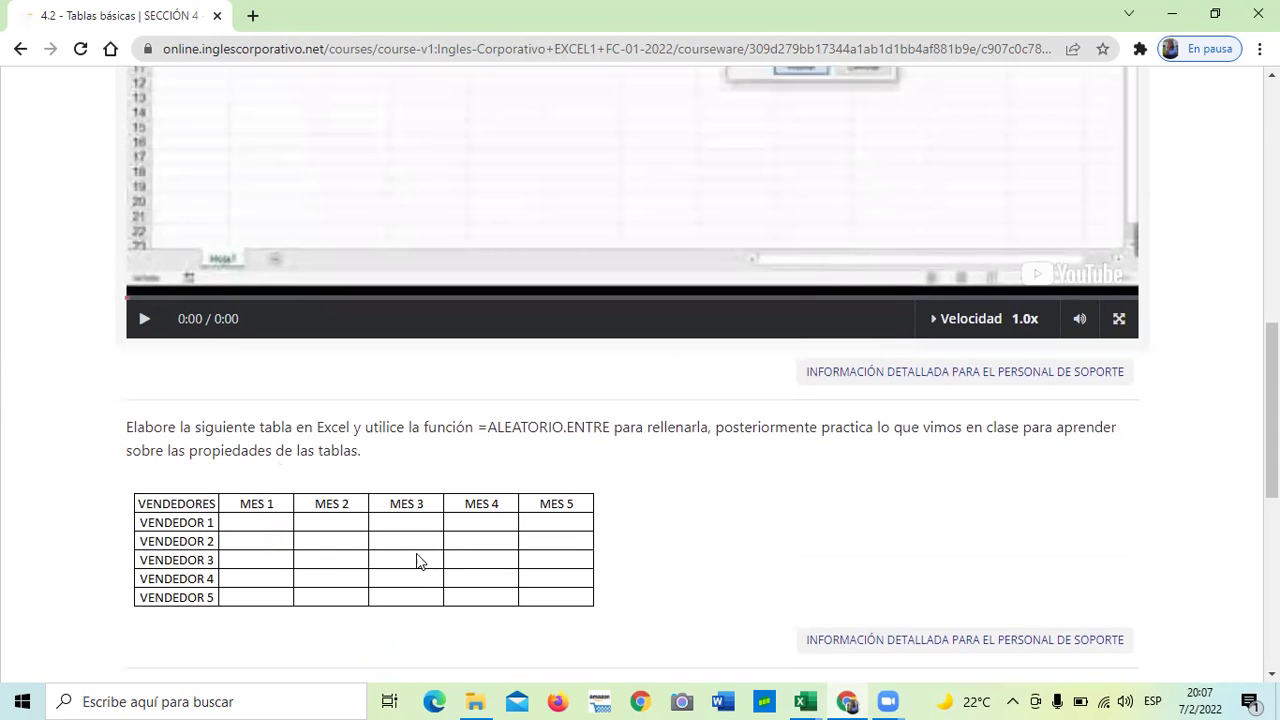
{"action": "mouse_move", "coordinate": [805, 701]}
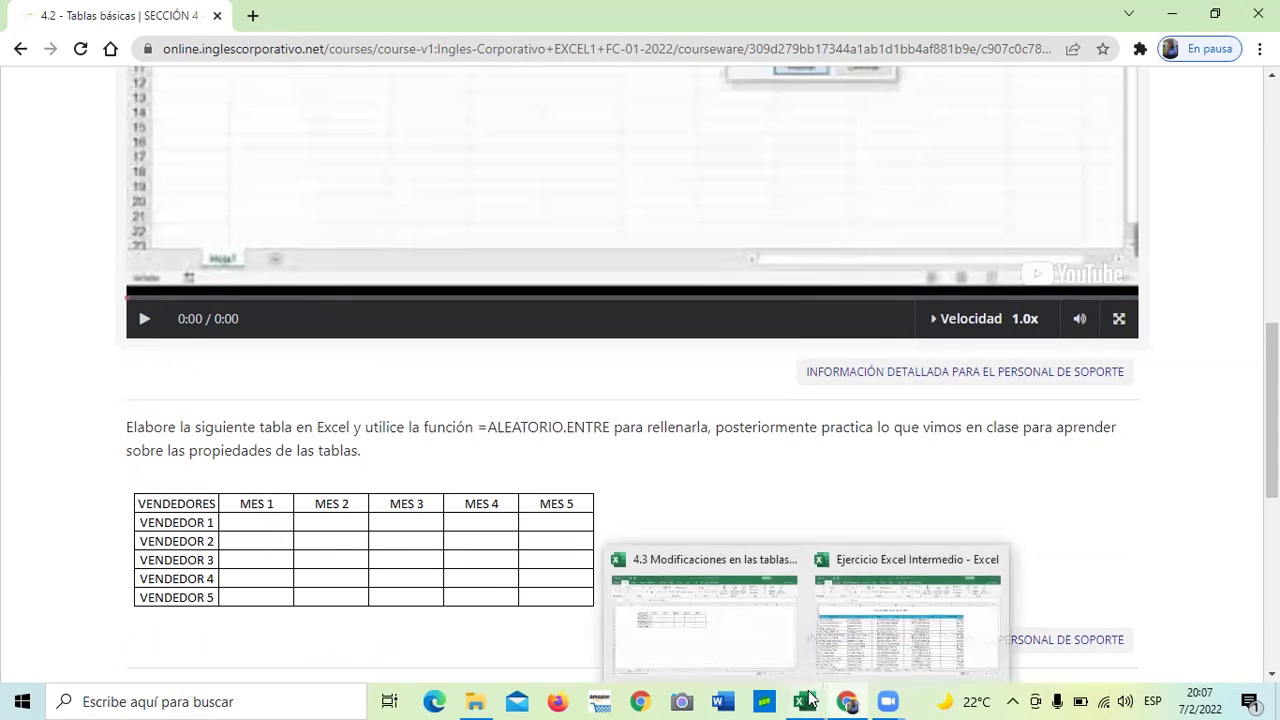
Review the VENDEDORES/MES table cells H3 and C8, then bring up the Ejercicio Excel Intermedio workbook
{"action": "left_click", "coordinate": [737, 650]}
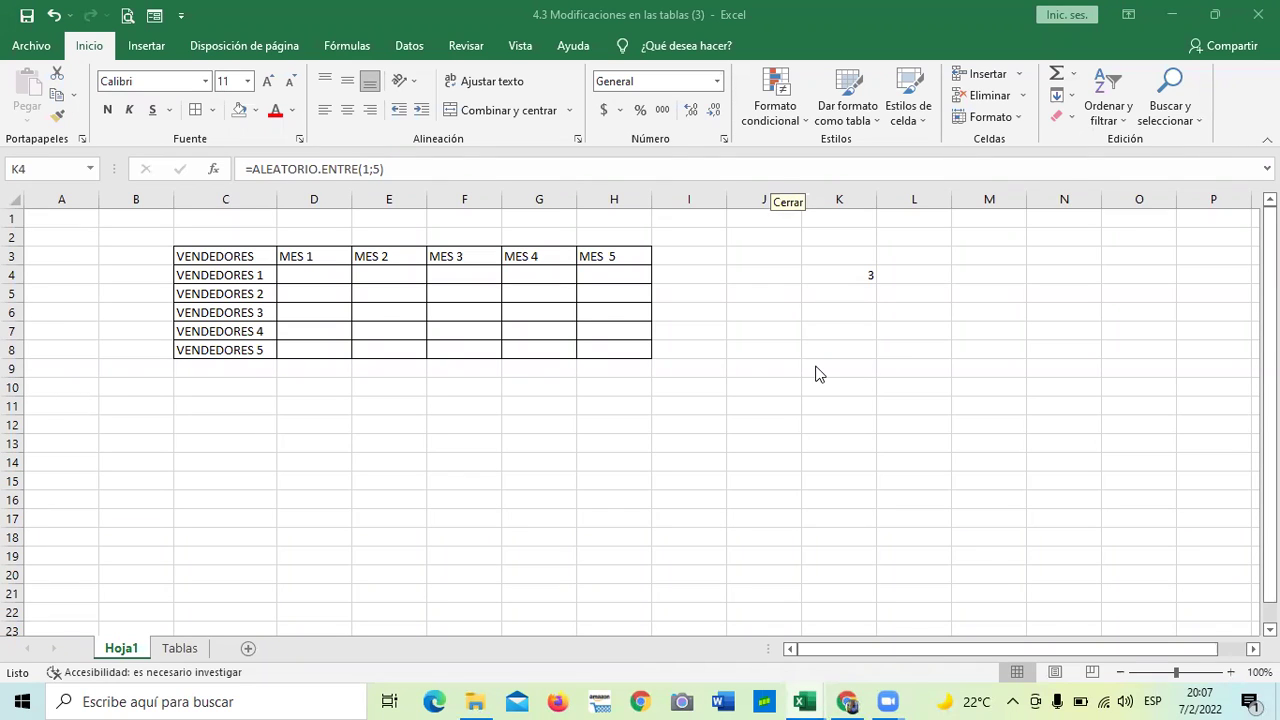
{"action": "left_click", "coordinate": [837, 270]}
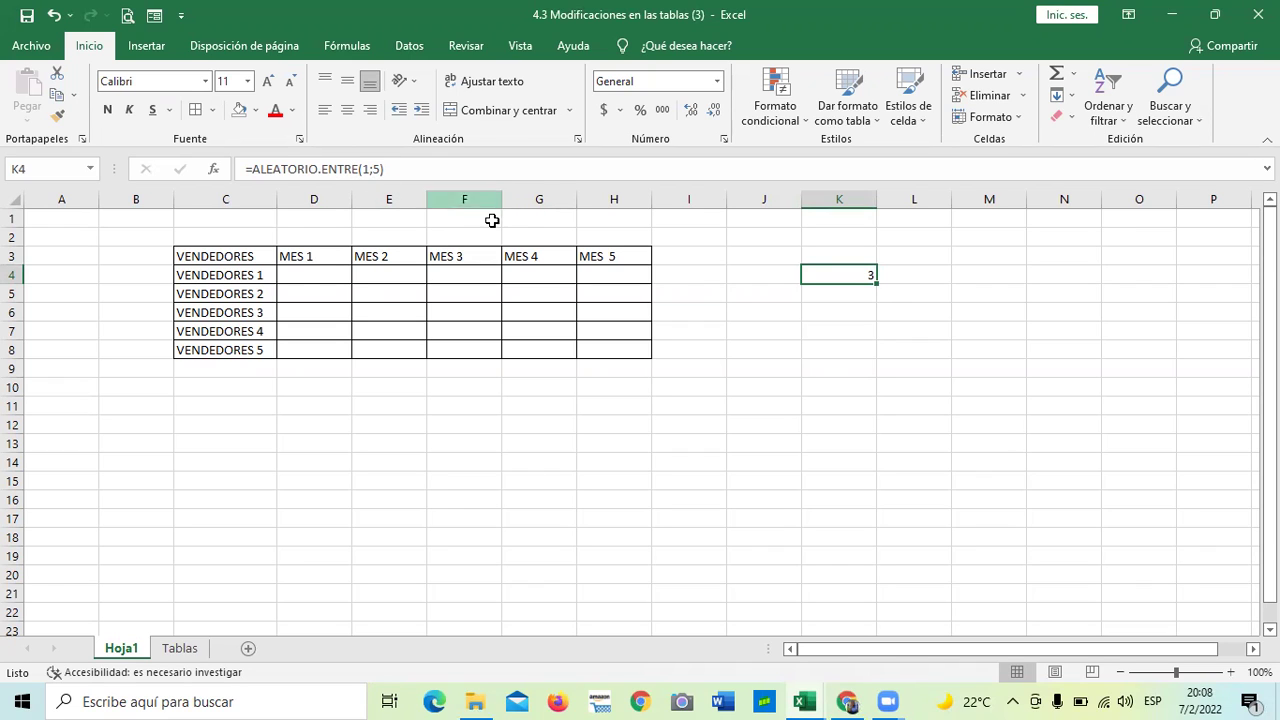
{"action": "left_click", "coordinate": [613, 259]}
{"action": "left_click", "coordinate": [243, 350]}
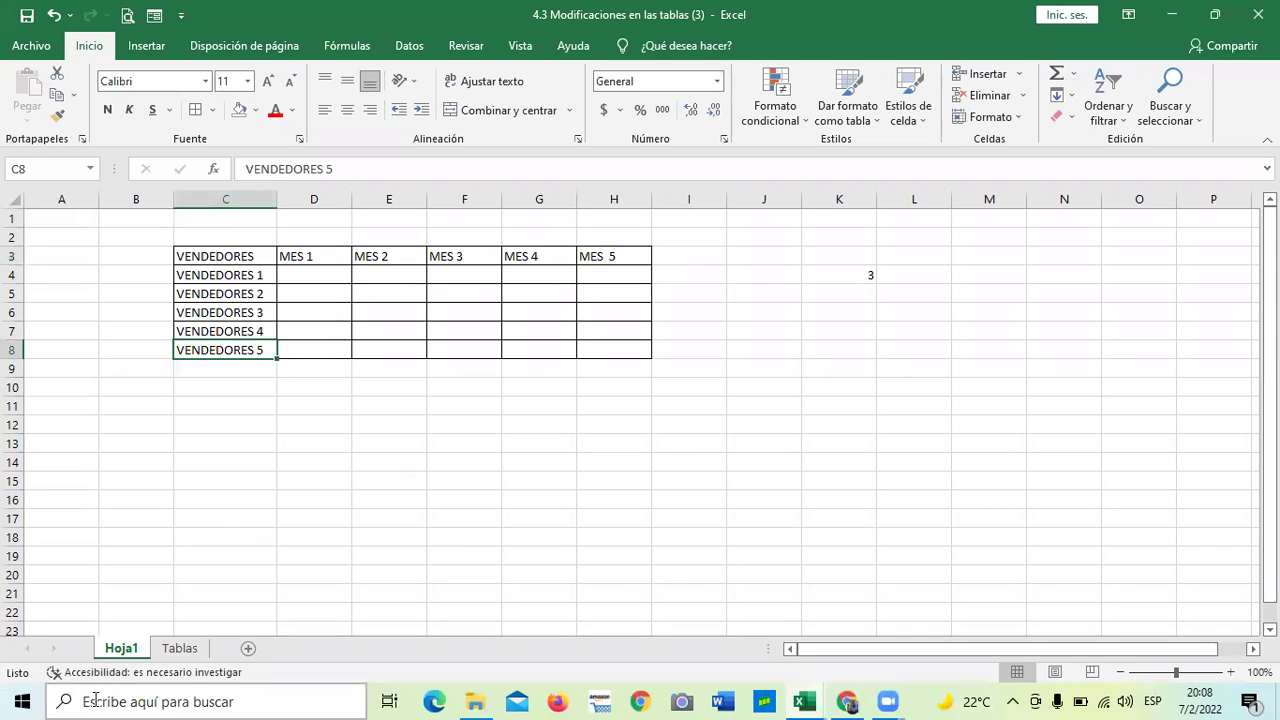
{"action": "left_click", "coordinate": [719, 422]}
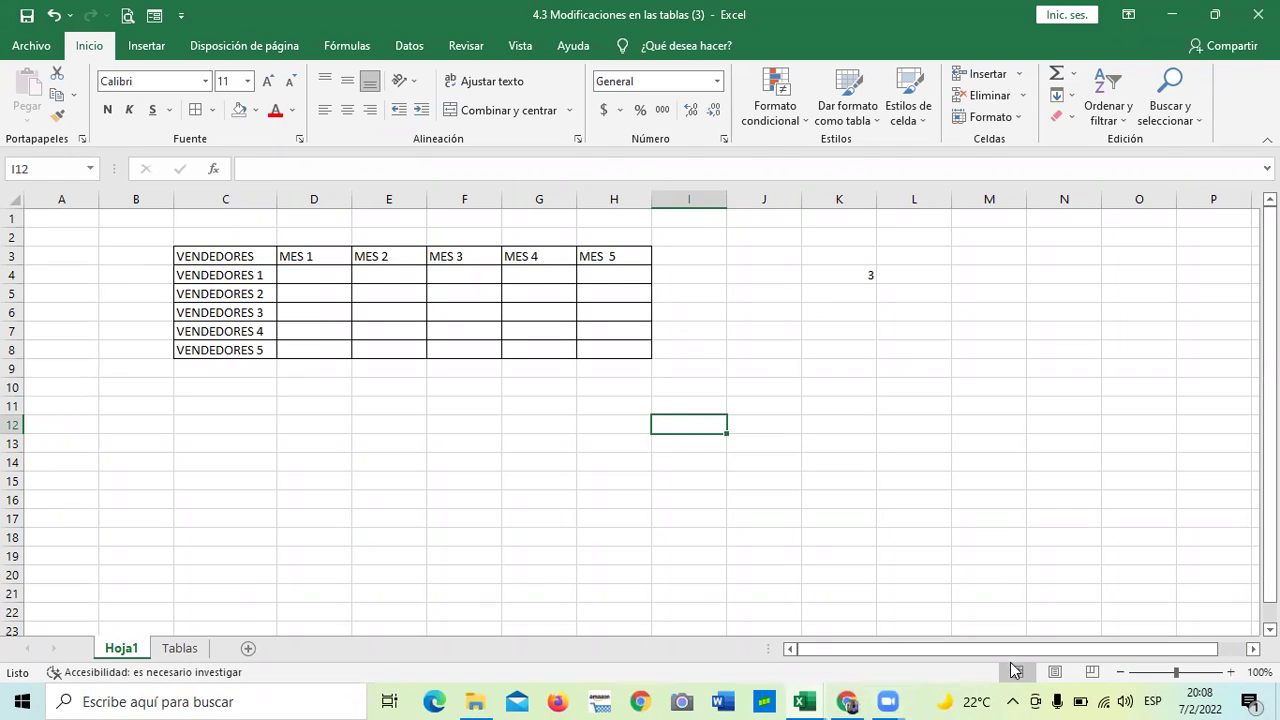
{"action": "mouse_move", "coordinate": [799, 702]}
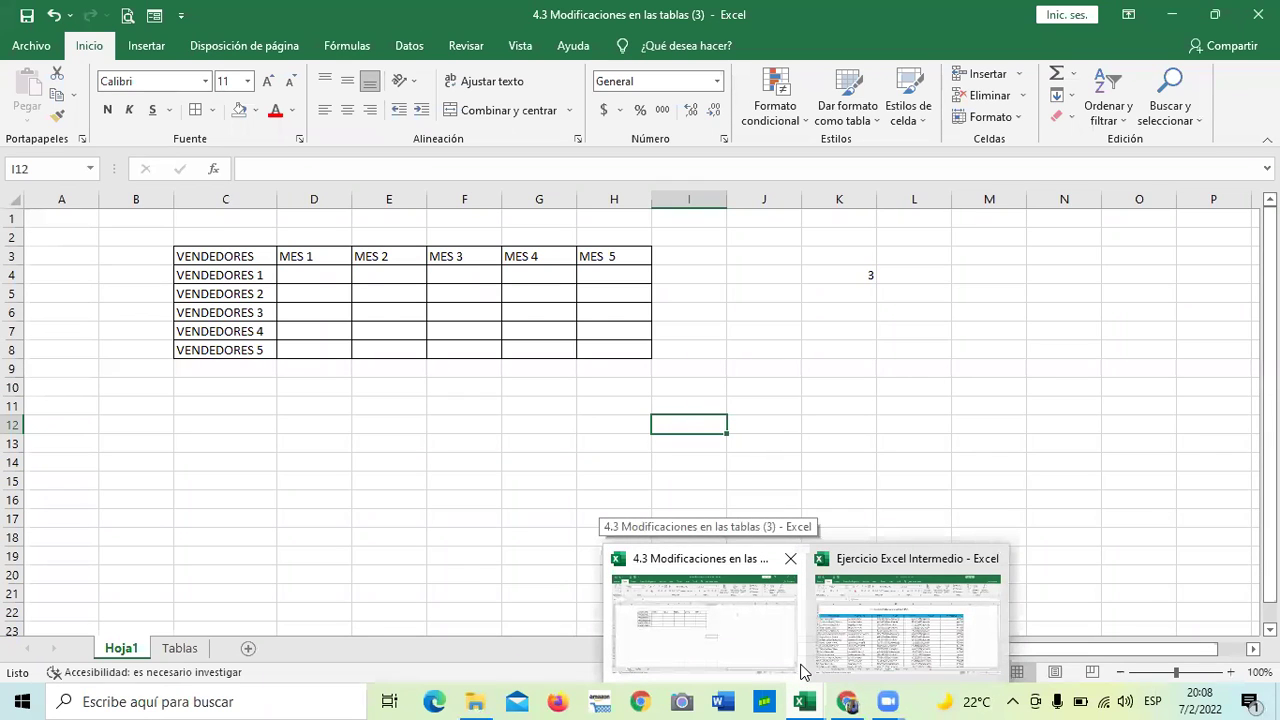
{"action": "left_click", "coordinate": [912, 650]}
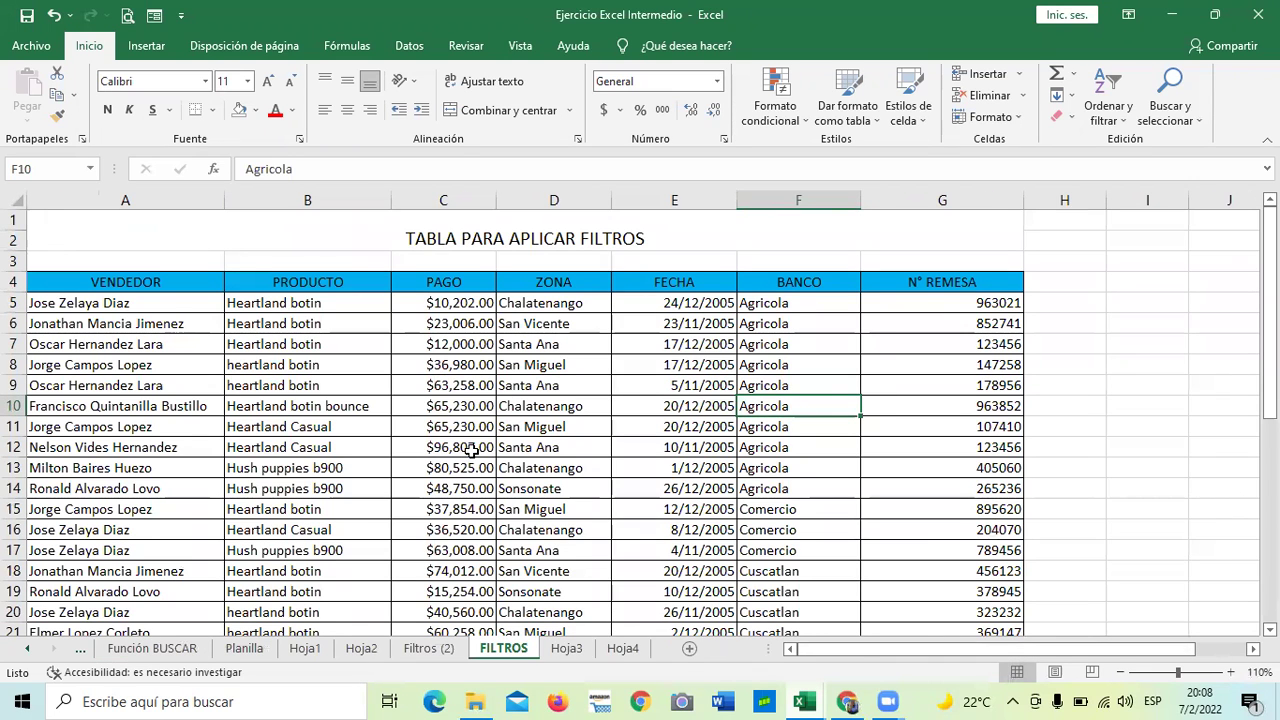
Browse the FILTROS sheet, then return to the '4.3 Modificaciones en las tablas (3)' workbook
{"action": "scroll", "coordinate": [472, 450], "scroll_direction": "down", "scroll_amount": 4}
{"action": "scroll", "coordinate": [472, 450], "scroll_direction": "down", "scroll_amount": 3}
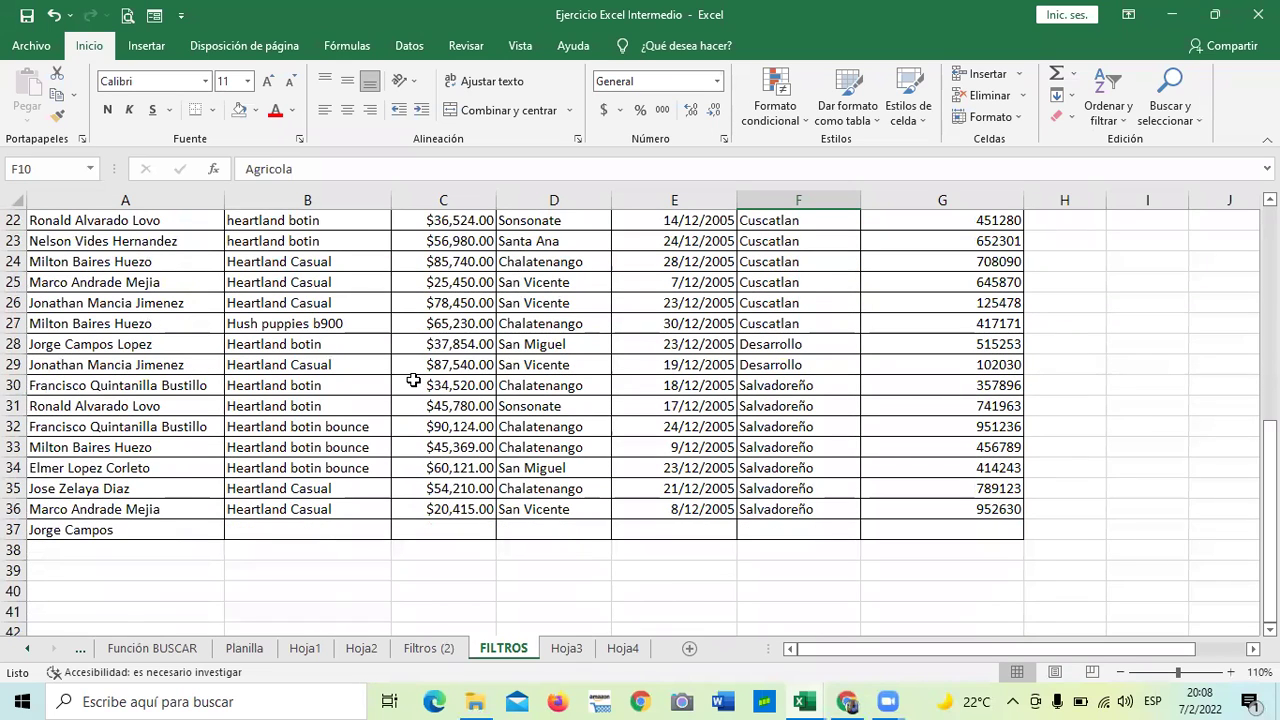
{"action": "scroll", "coordinate": [413, 381], "scroll_direction": "up", "scroll_amount": 2}
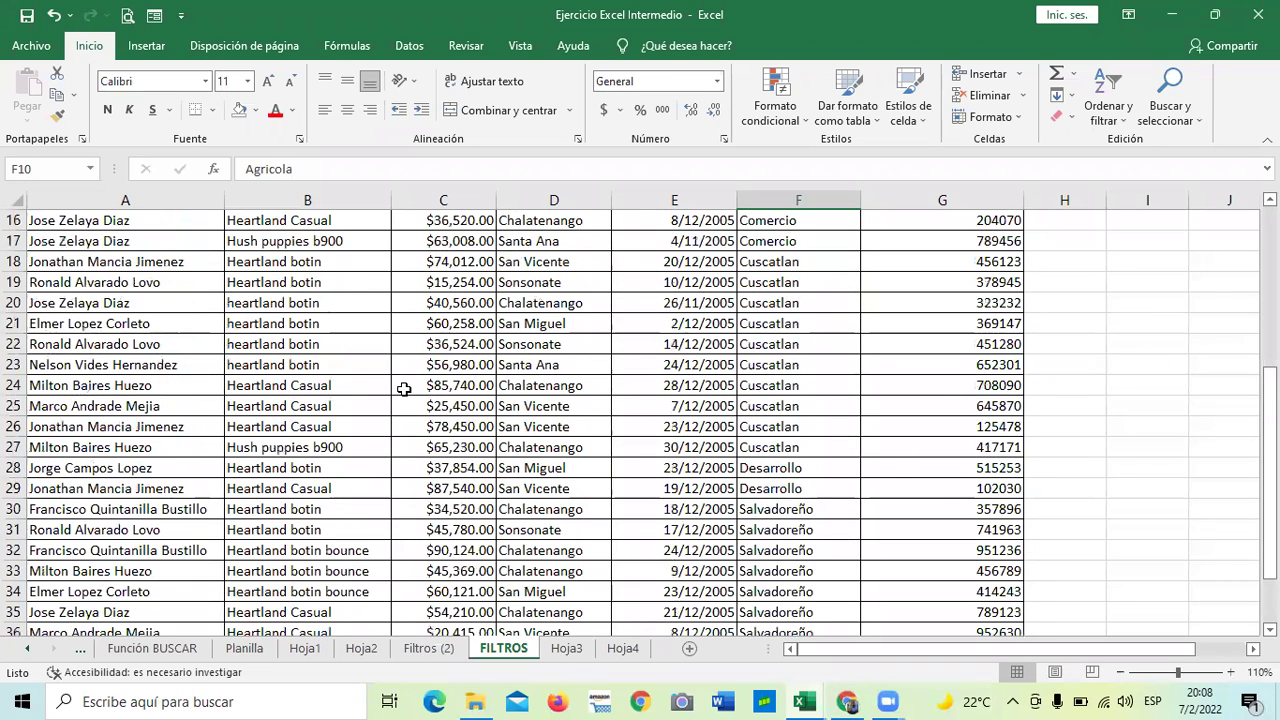
{"action": "scroll", "coordinate": [404, 388], "scroll_direction": "up", "scroll_amount": 3}
{"action": "scroll", "coordinate": [423, 409], "scroll_direction": "up", "scroll_amount": 1}
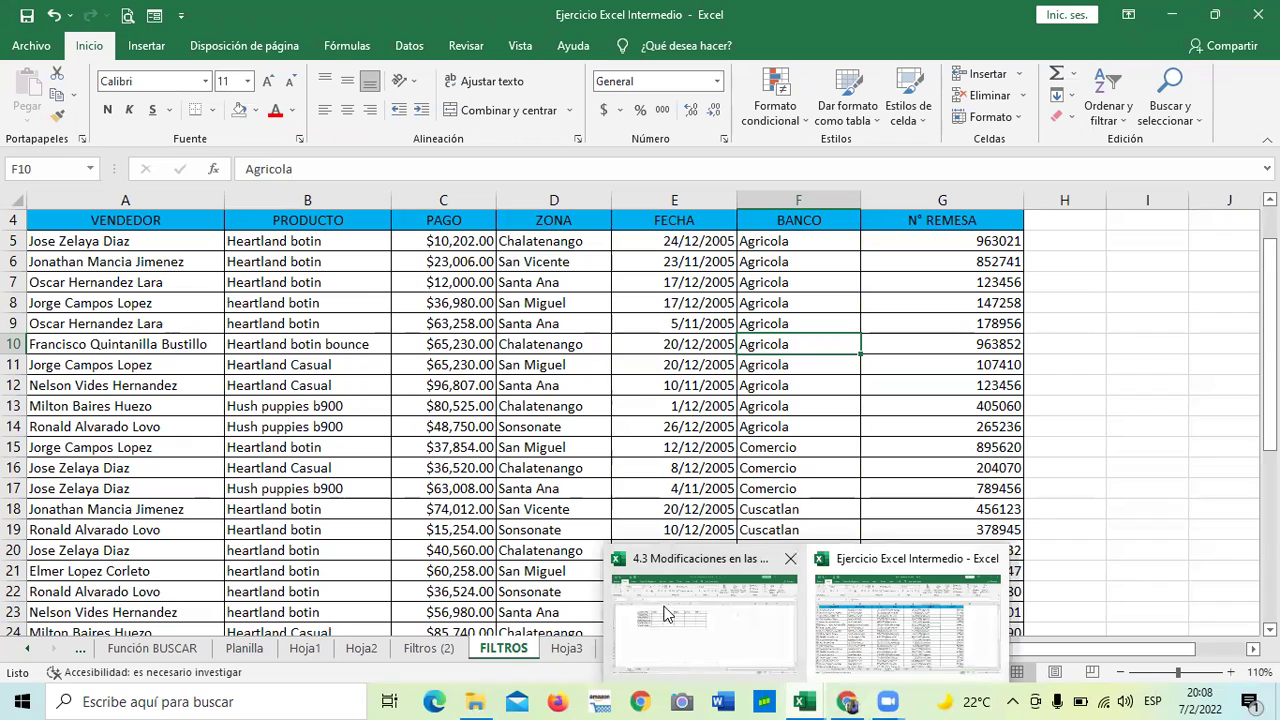
{"action": "left_click", "coordinate": [681, 633]}
{"action": "left_click", "coordinate": [706, 534]}
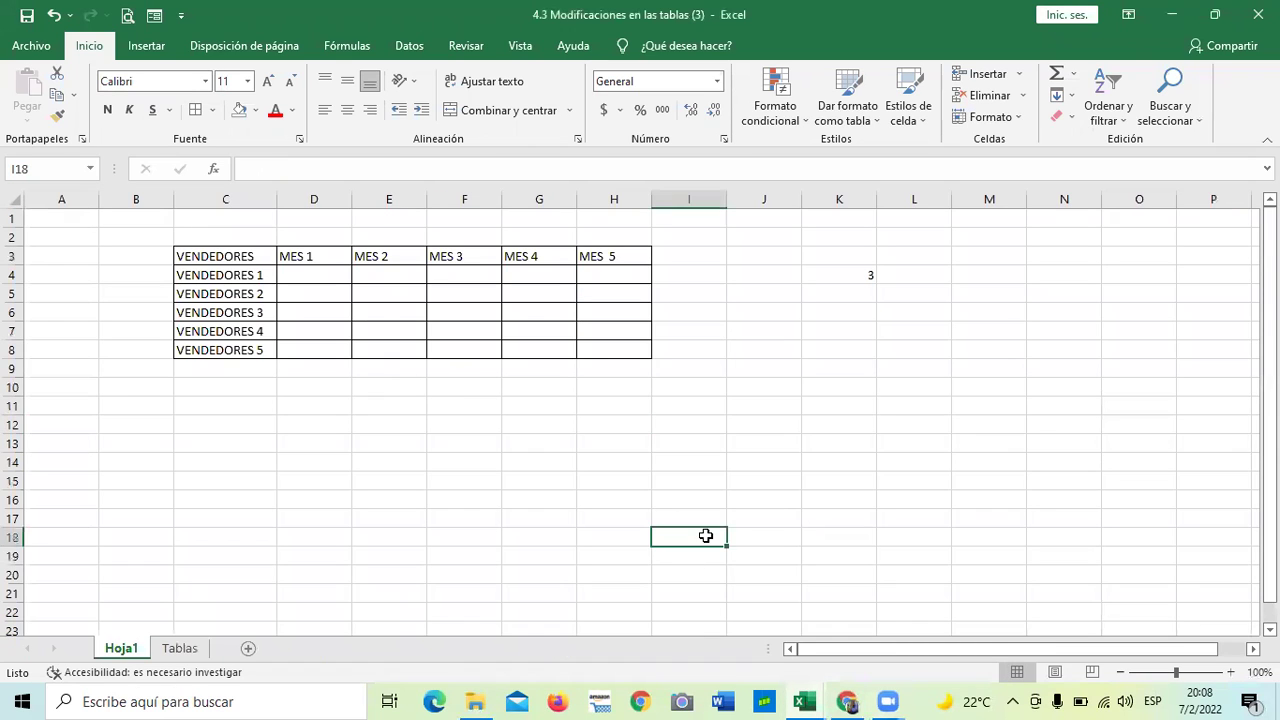
Bring the lesson 4.2 Tablas básicas page forward and scroll to its embedded video
{"action": "left_click", "coordinate": [847, 701]}
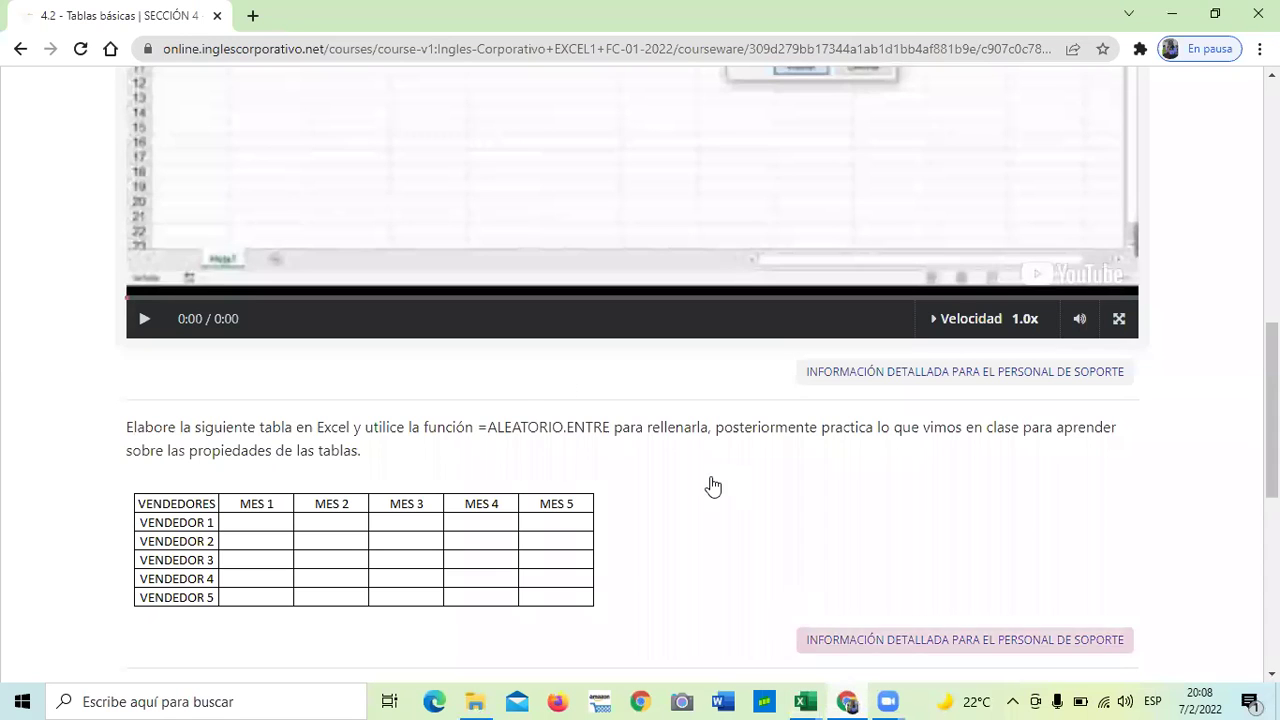
{"action": "scroll", "coordinate": [706, 541], "scroll_direction": "up", "scroll_amount": 1}
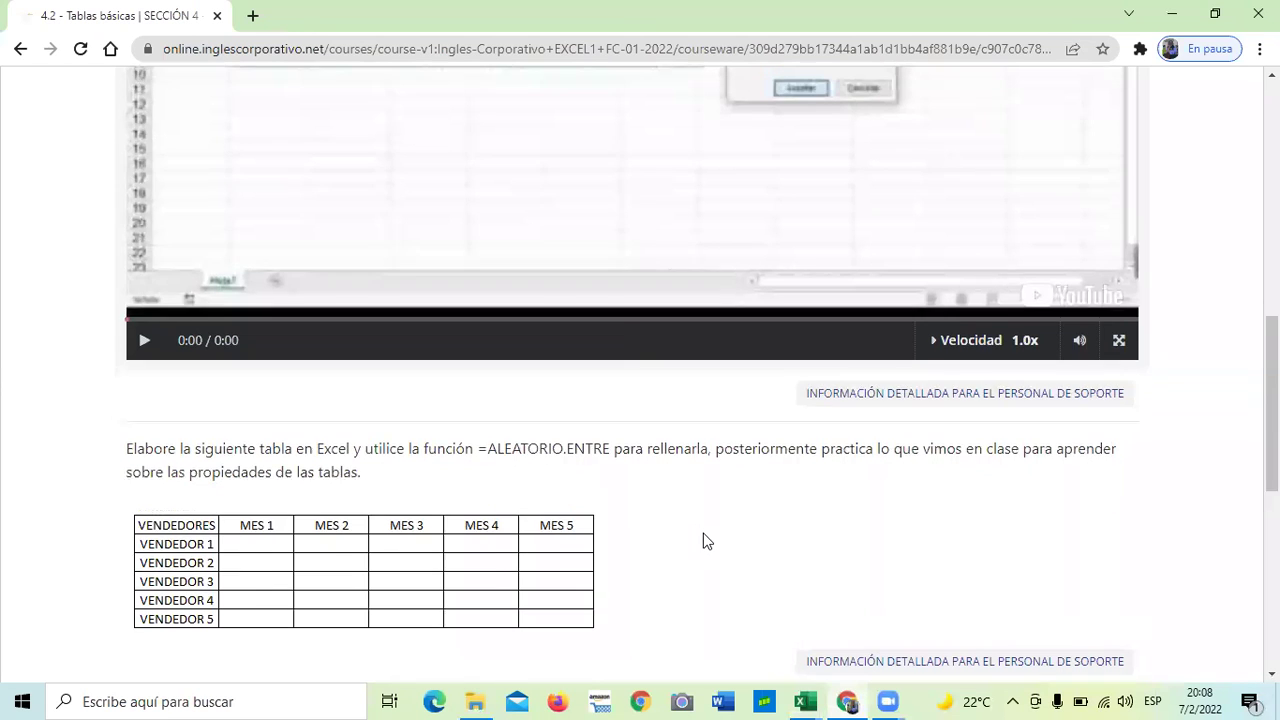
{"action": "scroll", "coordinate": [706, 541], "scroll_direction": "up", "scroll_amount": 1}
{"action": "scroll", "coordinate": [706, 541], "scroll_direction": "up", "scroll_amount": 1}
{"action": "scroll", "coordinate": [706, 541], "scroll_direction": "up", "scroll_amount": 2}
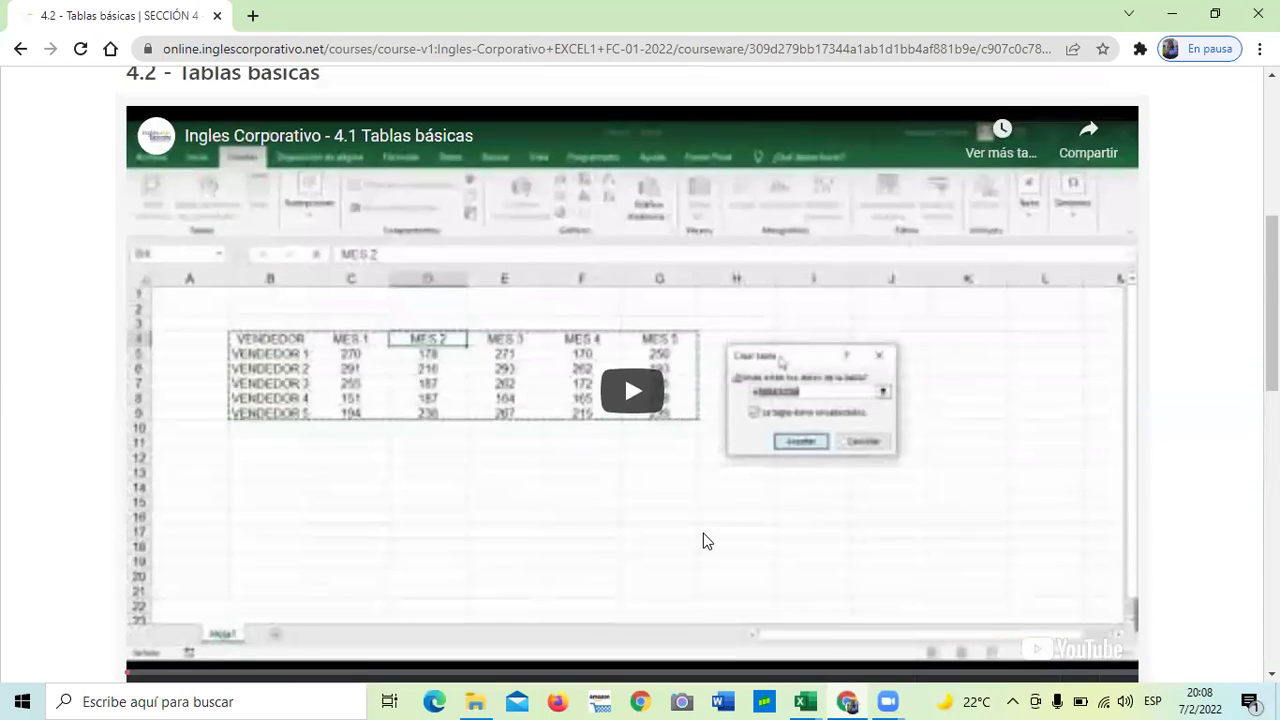
{"action": "scroll", "coordinate": [706, 541], "scroll_direction": "up", "scroll_amount": 3}
{"action": "scroll", "coordinate": [706, 541], "scroll_direction": "down", "scroll_amount": 3}
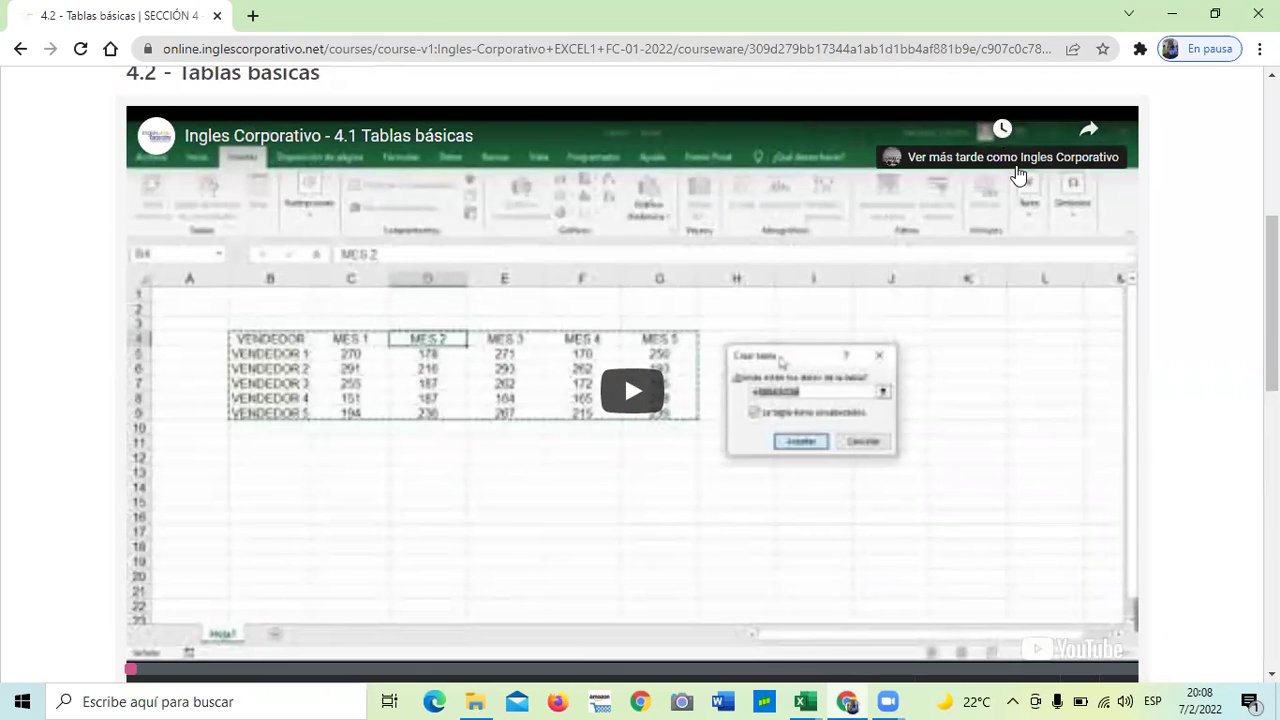
{"action": "scroll", "coordinate": [964, 372], "scroll_direction": "down", "scroll_amount": 3}
{"action": "scroll", "coordinate": [964, 372], "scroll_direction": "up", "scroll_amount": 1}
{"action": "scroll", "coordinate": [964, 372], "scroll_direction": "up", "scroll_amount": 2}
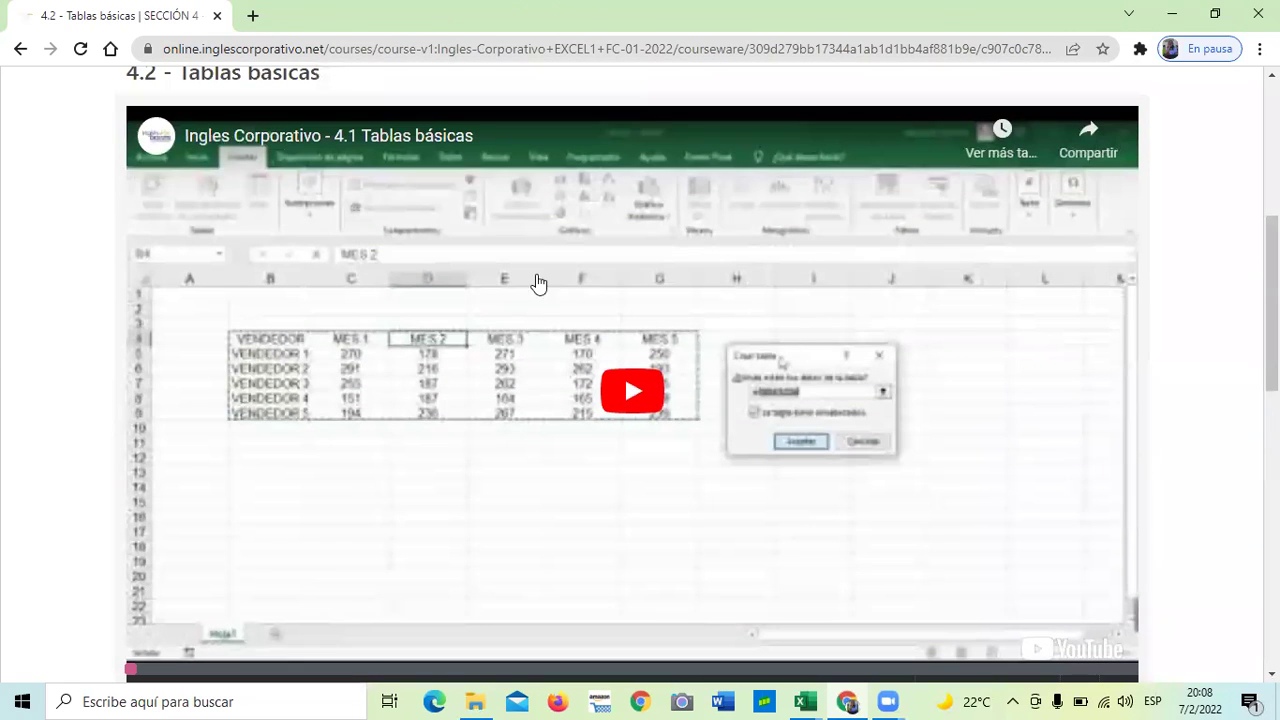
Play the embedded 4.1 Tablas básicas video up to about 2:57 of 5:05
{"action": "left_click", "coordinate": [633, 391]}
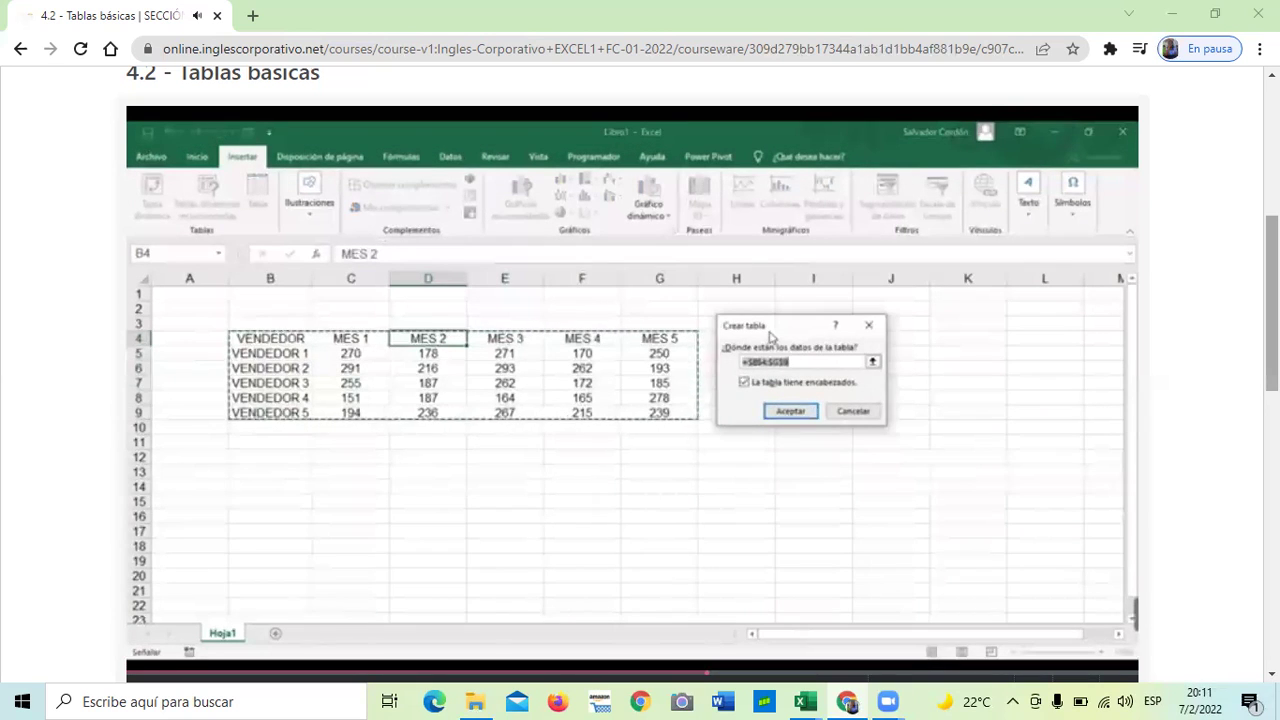
Let the Tablas básicas lesson video keep playing until it ends at 5:05
{"action": "scroll", "coordinate": [640, 370], "scroll_direction": "down", "scroll_amount": 1}
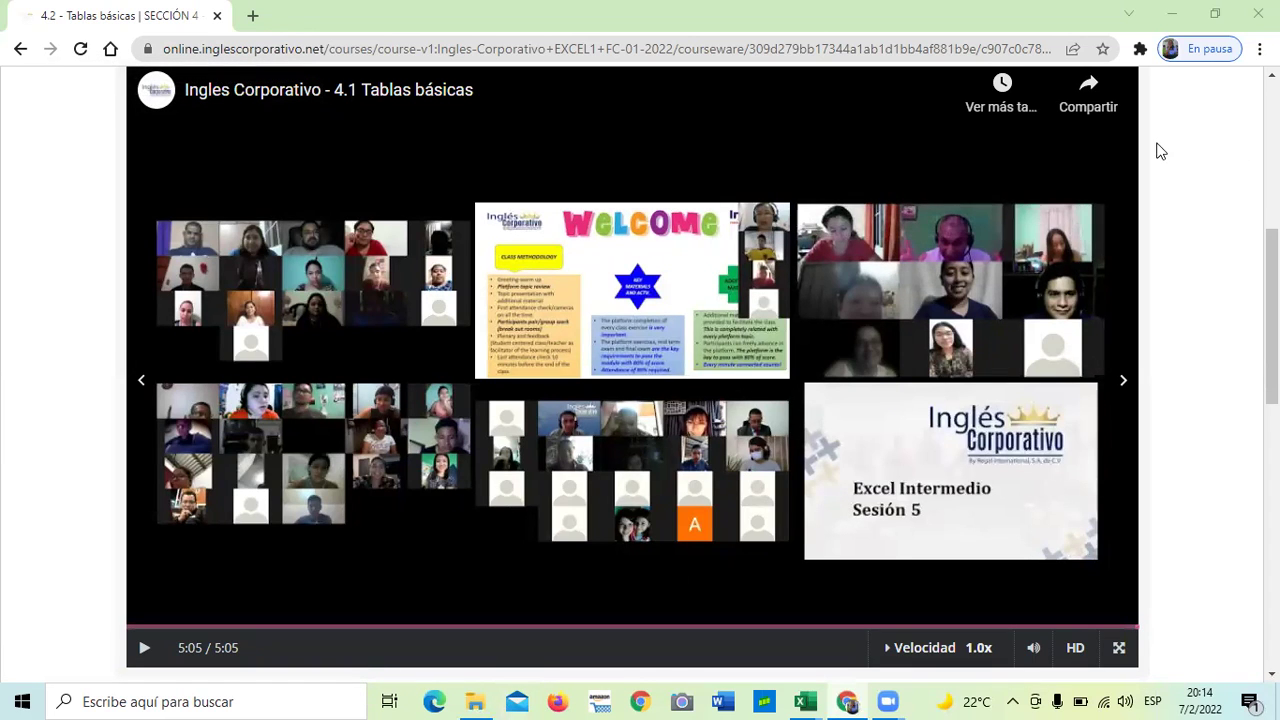
Scroll down to the VENDEDORES × MES 1–5 =ALEATORIO.ENTRE exercise below the finished video
{"action": "scroll", "coordinate": [1175, 163], "scroll_direction": "down", "scroll_amount": 2}
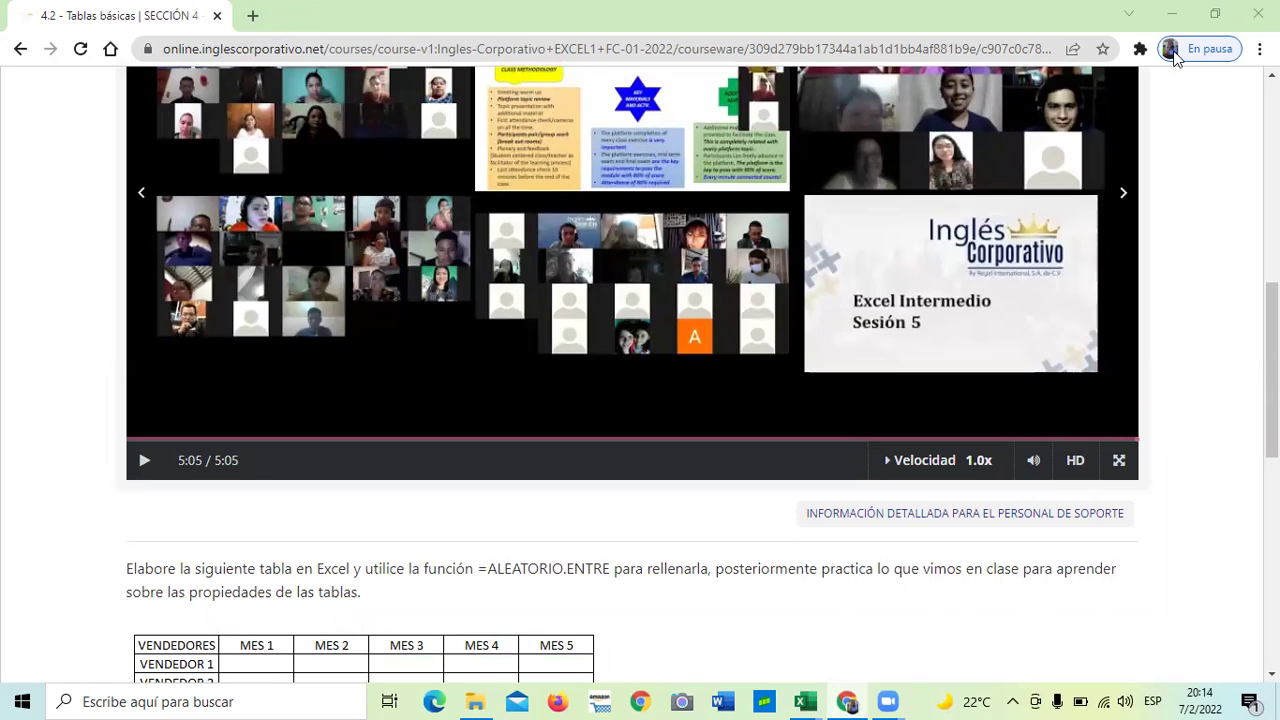
{"action": "scroll", "coordinate": [392, 643], "scroll_direction": "down", "scroll_amount": 1}
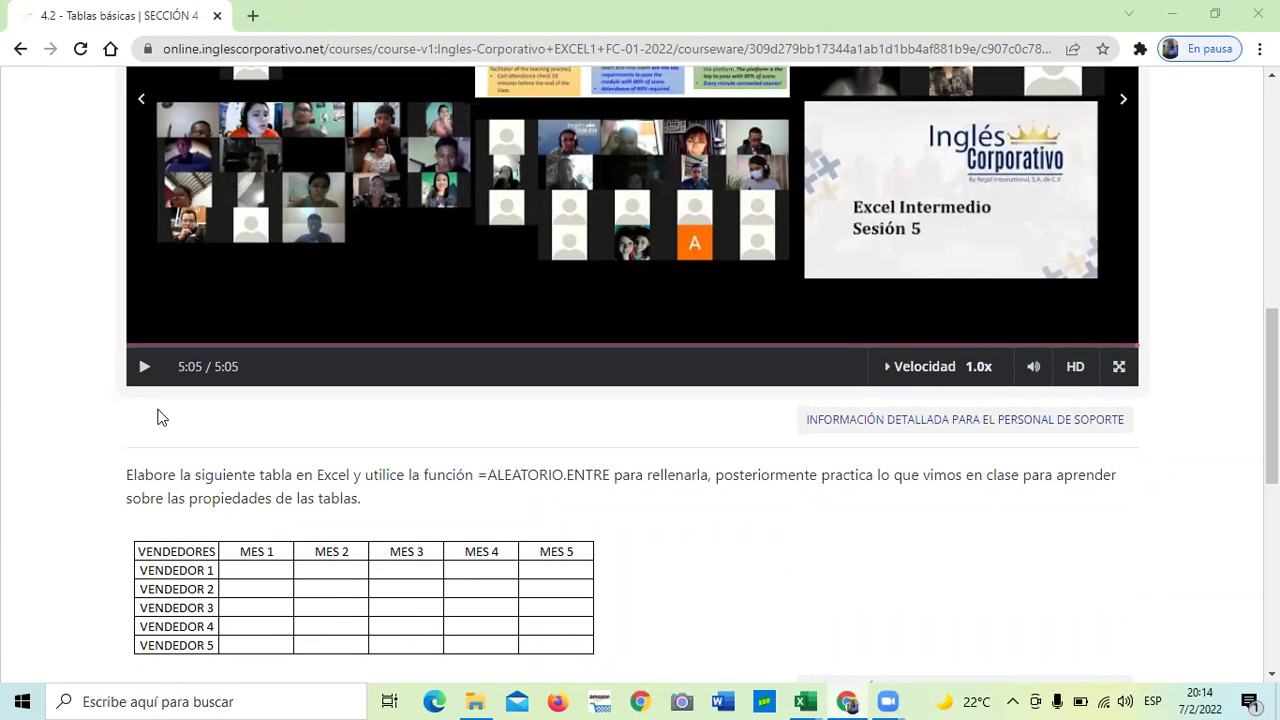
{"action": "scroll", "coordinate": [300, 555], "scroll_direction": "down", "scroll_amount": 1}
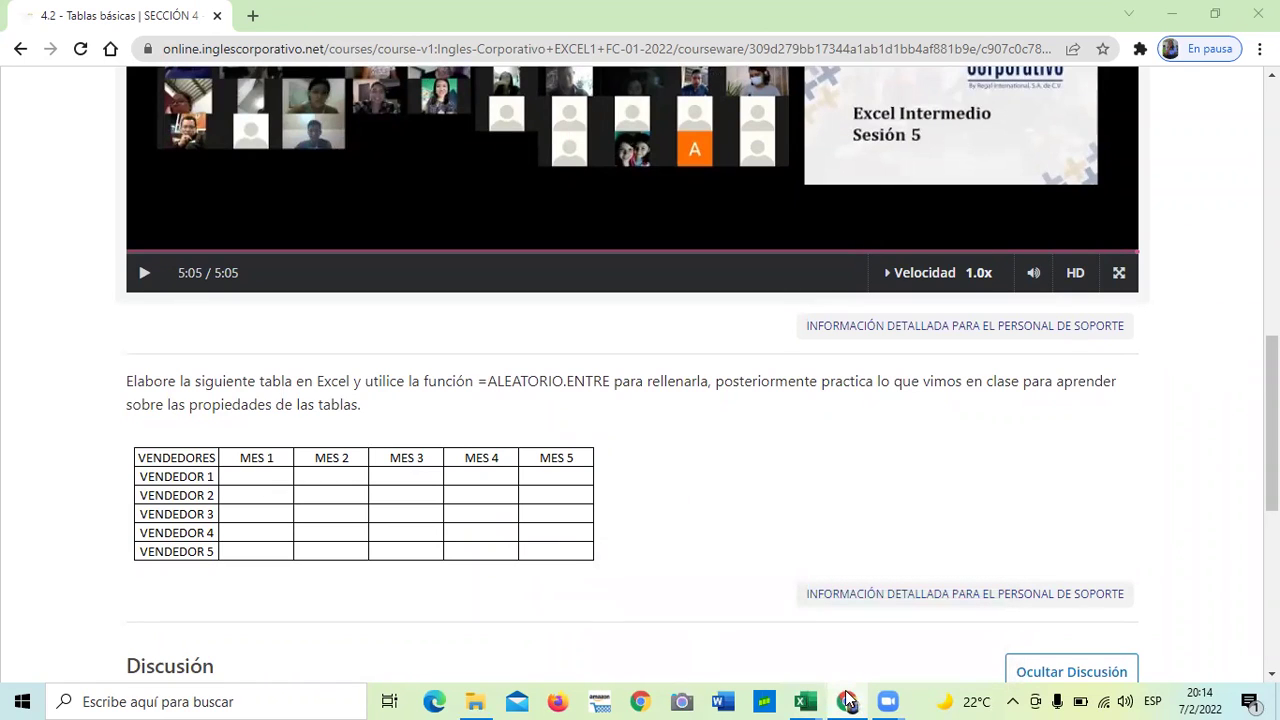
{"action": "mouse_move", "coordinate": [805, 702]}
{"action": "left_click", "coordinate": [716, 624]}
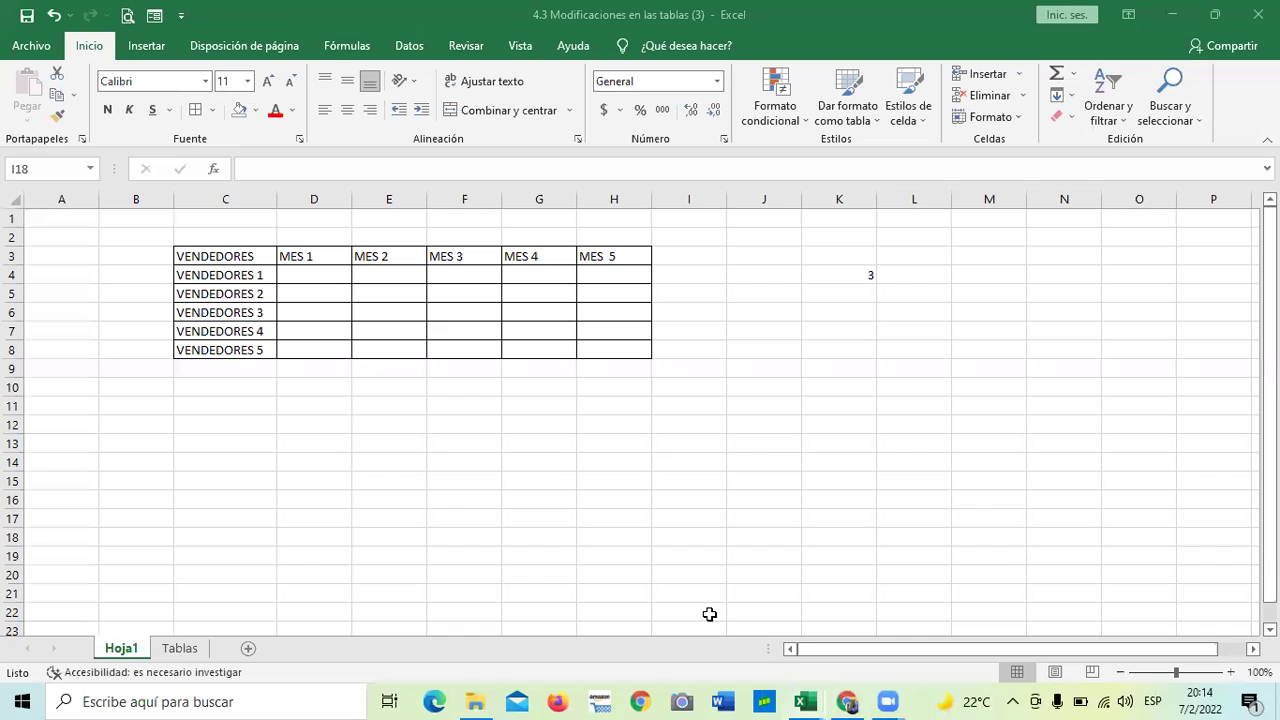
{"action": "left_click", "coordinate": [300, 442]}
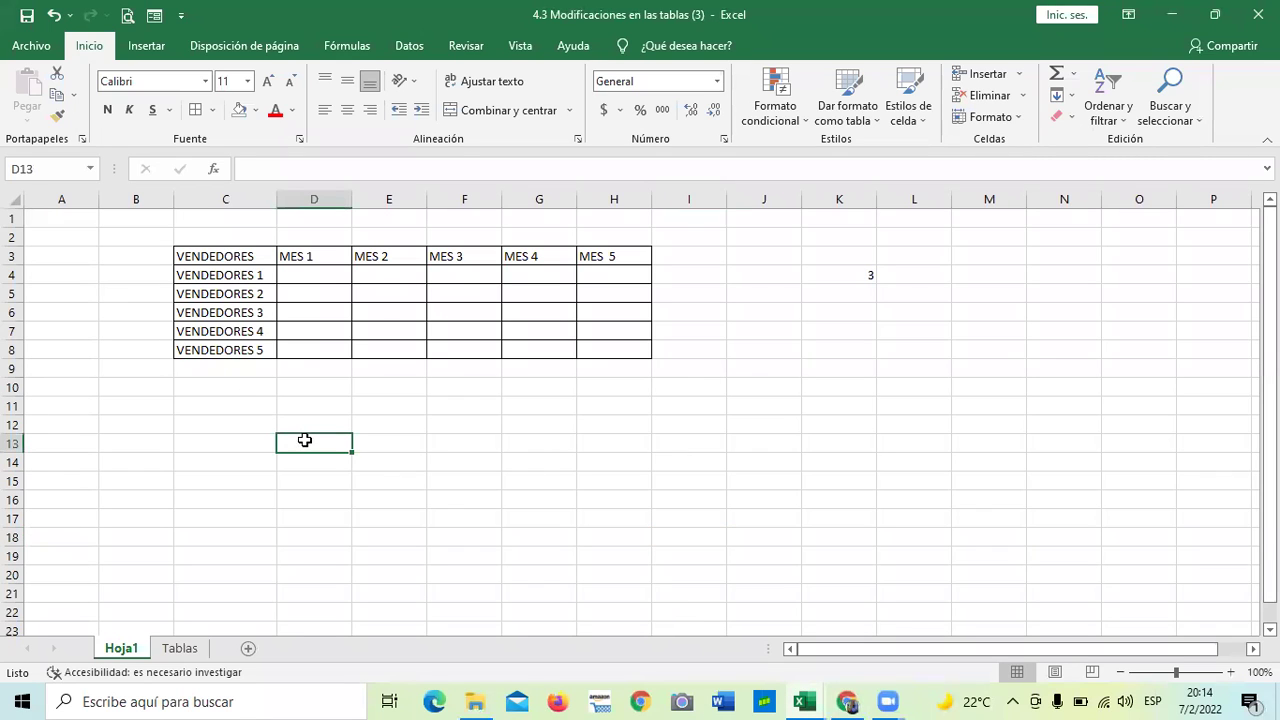
{"action": "left_click_drag", "start_coordinate": [337, 272], "coordinate": [603, 346]}
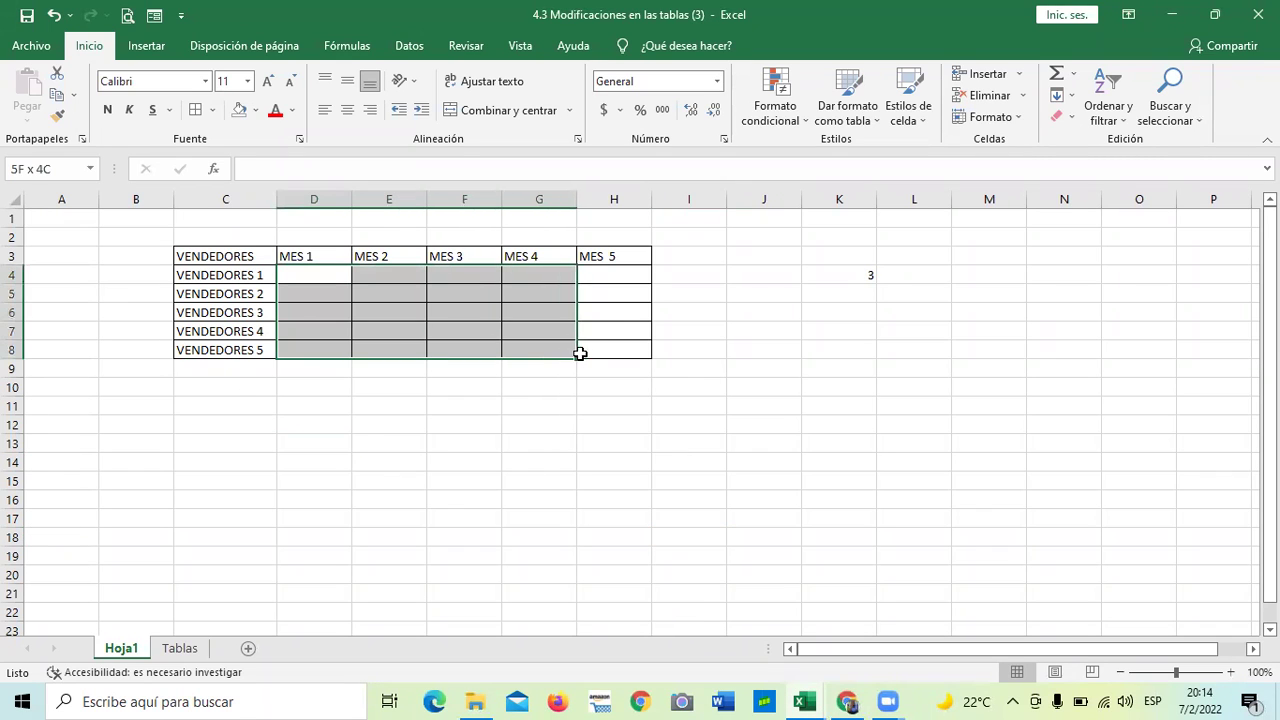
{"action": "left_click", "coordinate": [398, 490]}
{"action": "mouse_move", "coordinate": [320, 271]}
{"action": "left_mouse_down"}
{"action": "mouse_move", "coordinate": [598, 359]}
{"action": "mouse_move", "coordinate": [600, 342]}
{"action": "left_mouse_up"}
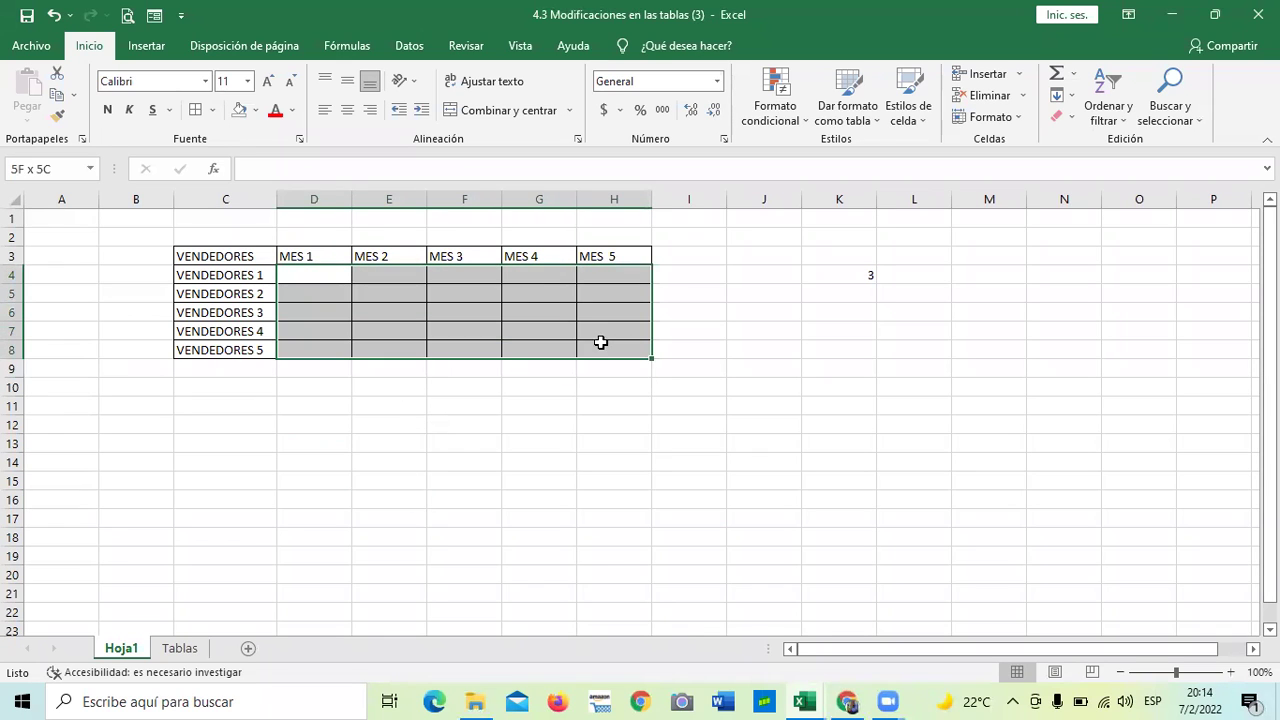
{"action": "left_click_drag", "start_coordinate": [232, 262], "coordinate": [240, 333]}
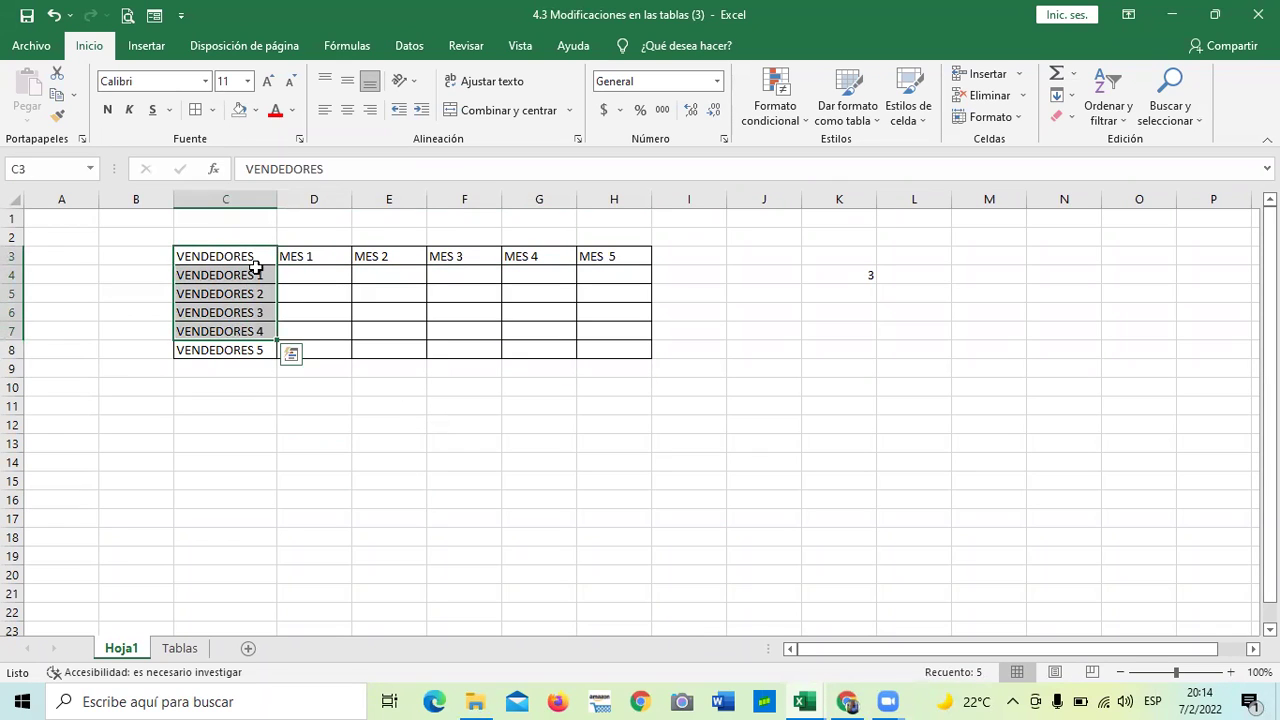
{"action": "left_click_drag", "start_coordinate": [251, 261], "coordinate": [631, 263]}
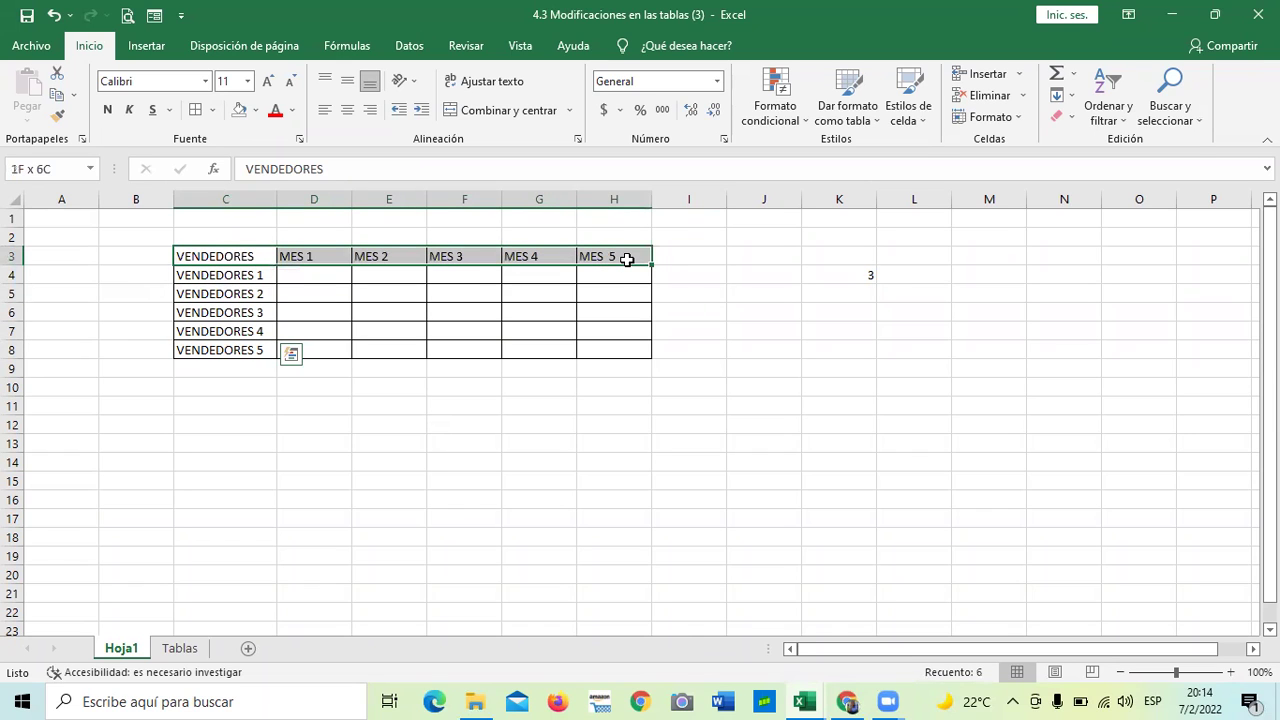
{"action": "left_click", "coordinate": [364, 557]}
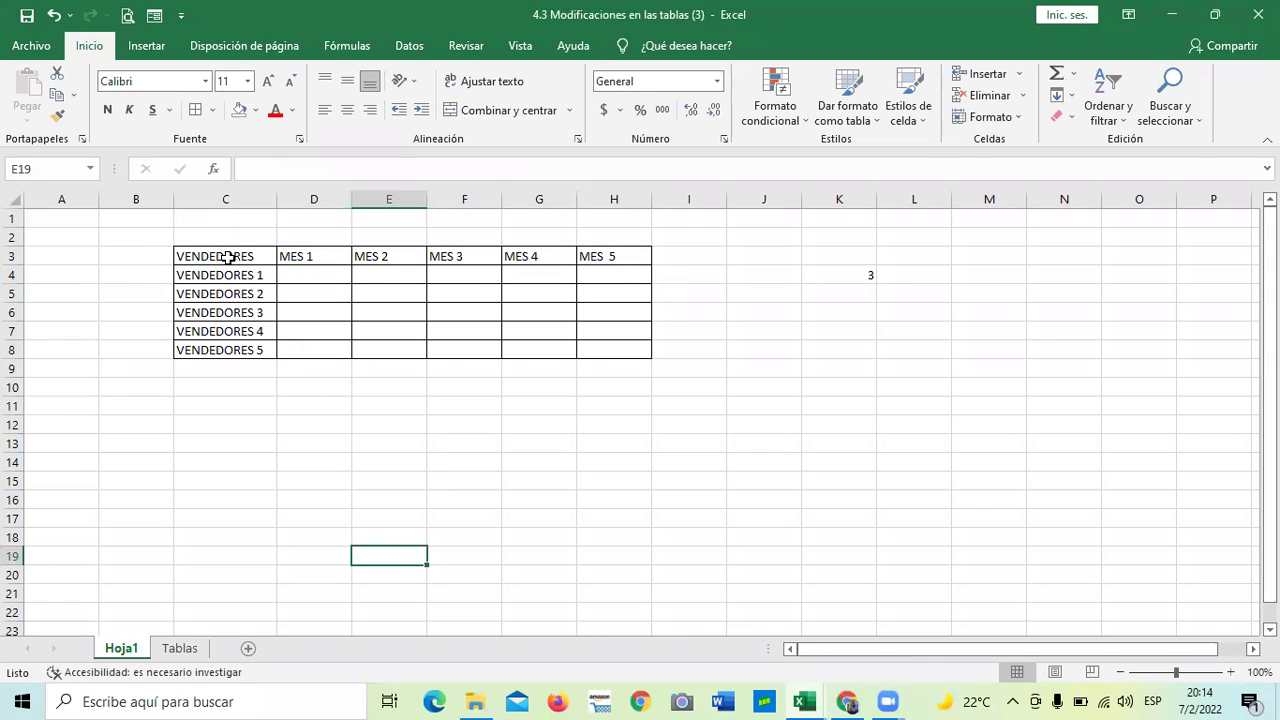
{"action": "left_click_drag", "start_coordinate": [229, 257], "coordinate": [229, 358]}
{"action": "left_click", "coordinate": [543, 560]}
{"action": "left_click", "coordinate": [249, 257]}
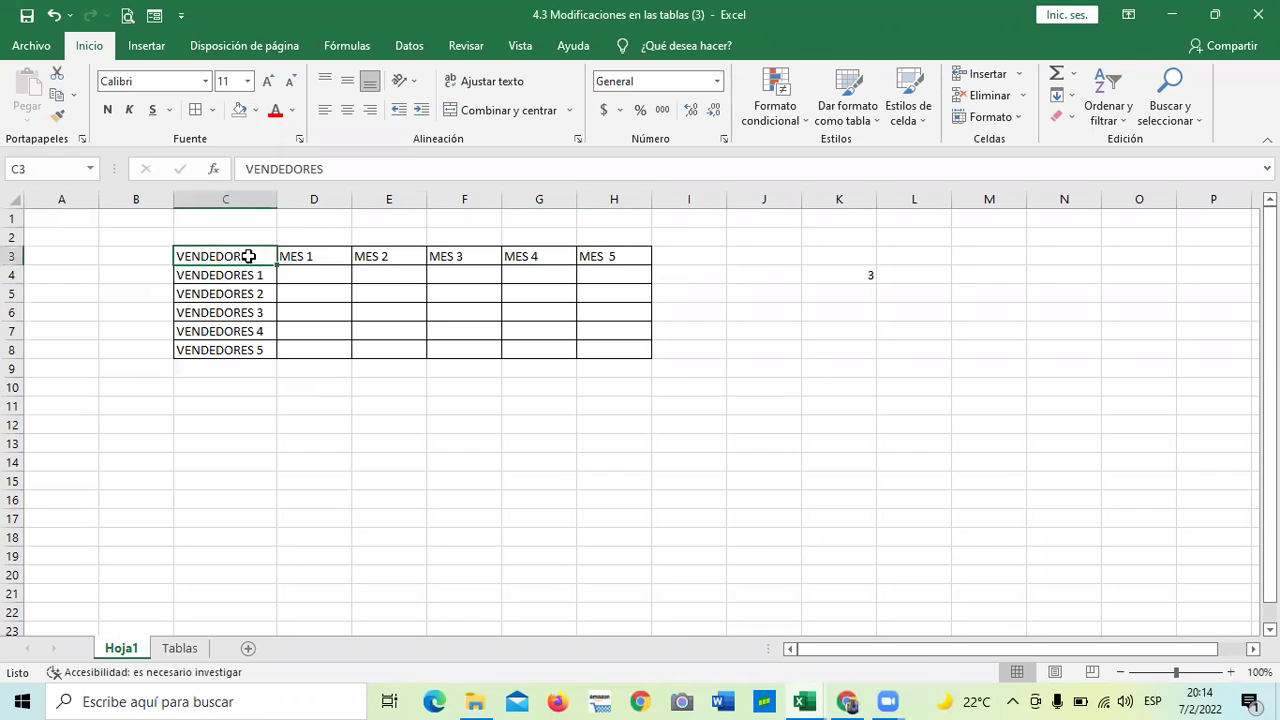
{"action": "left_click_drag", "start_coordinate": [249, 257], "coordinate": [640, 348]}
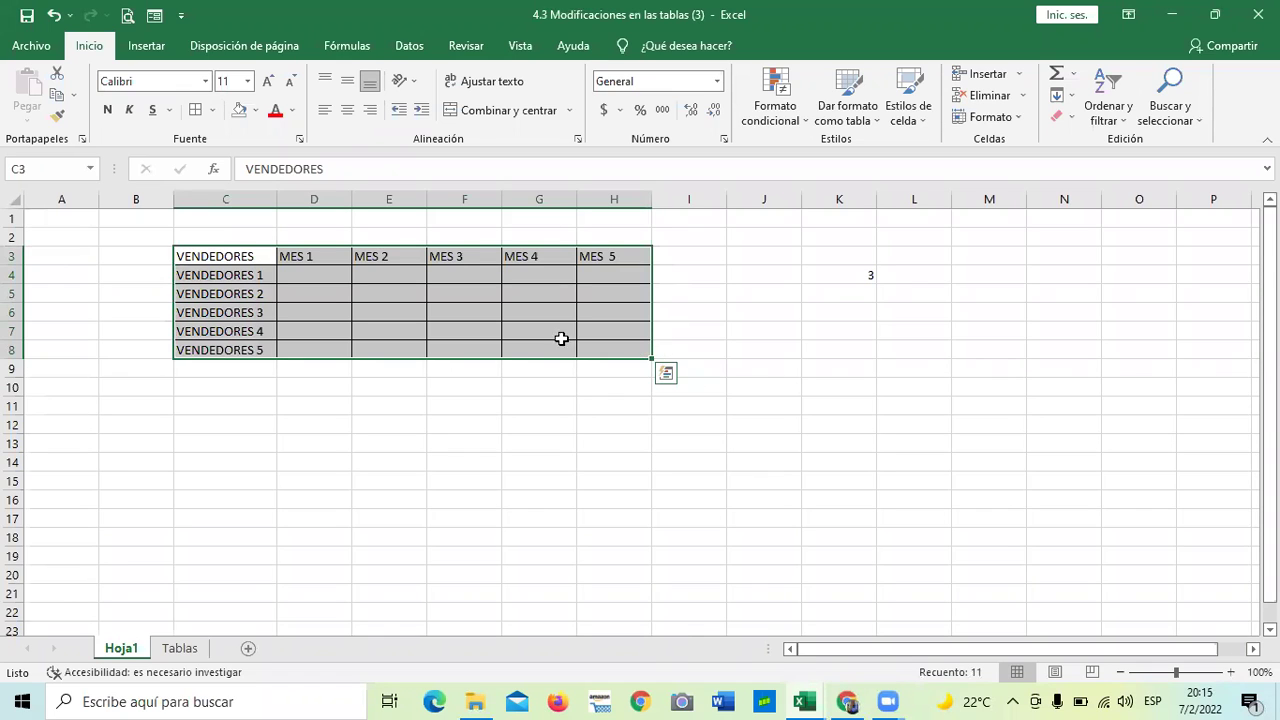
{"action": "left_click", "coordinate": [300, 276]}
{"action": "left_click", "coordinate": [463, 480]}
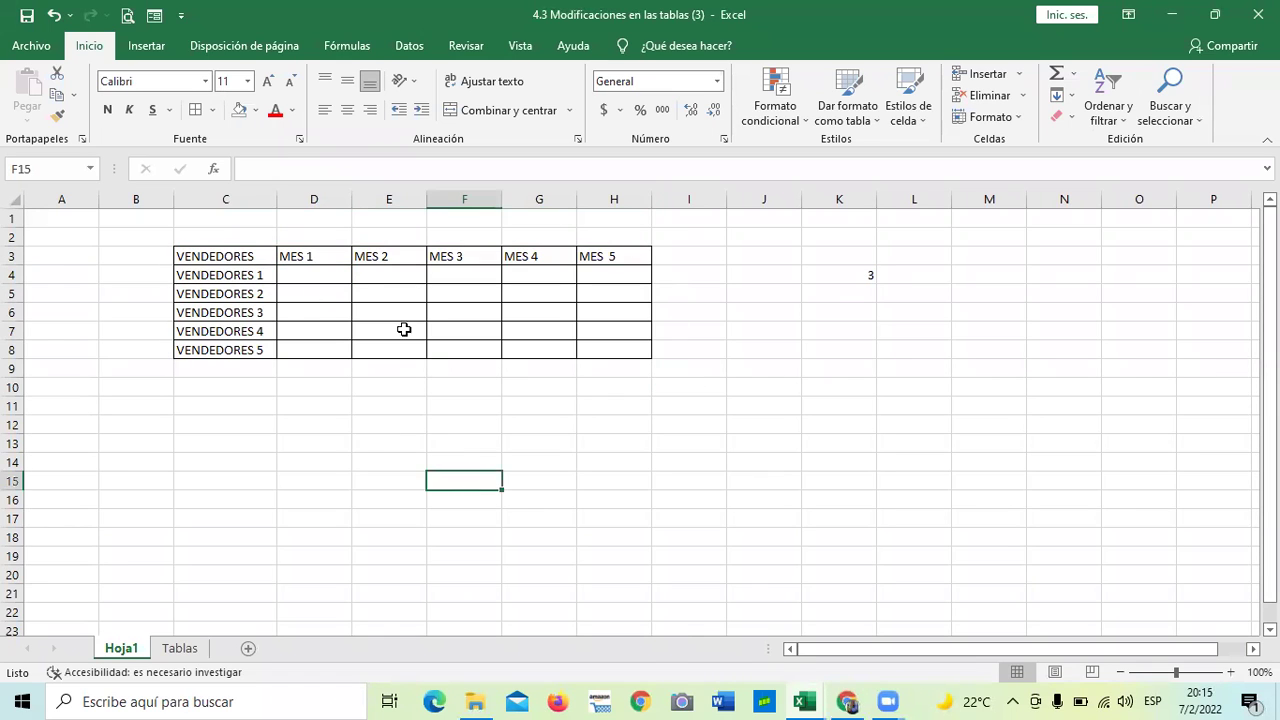
{"action": "left_click", "coordinate": [395, 294]}
{"action": "left_click", "coordinate": [538, 584]}
{"action": "left_click", "coordinate": [412, 310]}
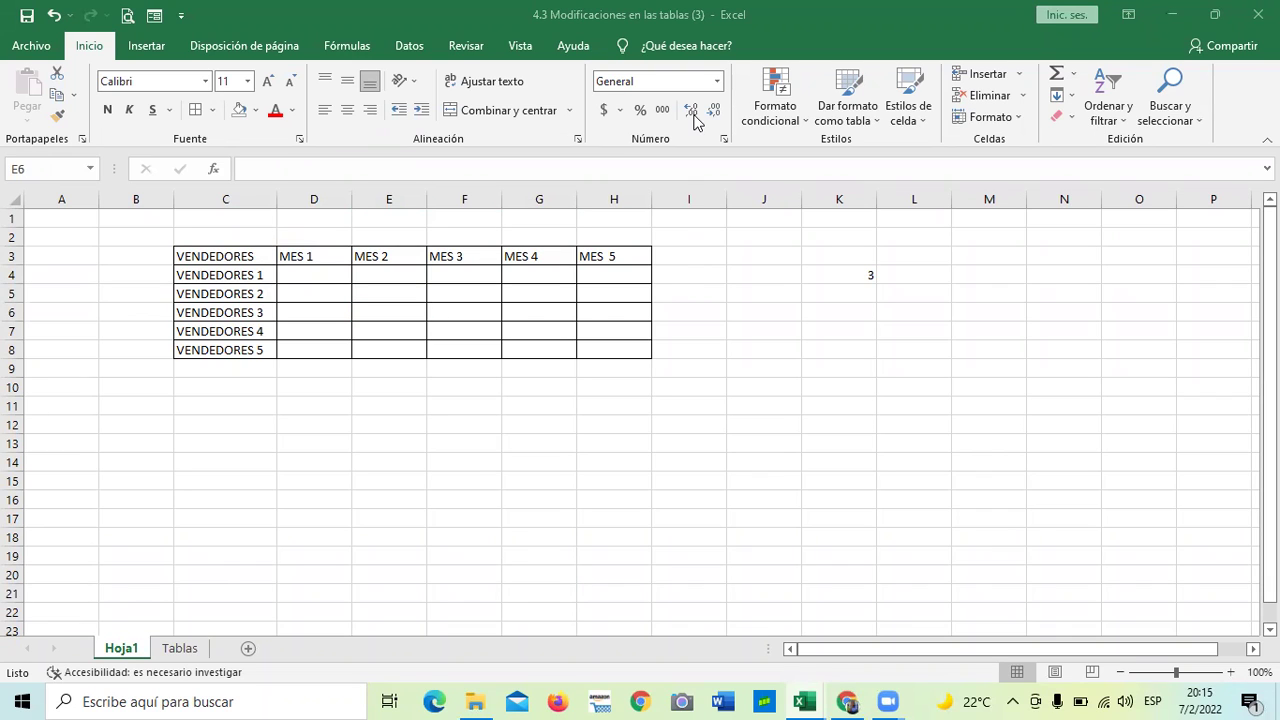
With cell E5 selected, start a new table from Insertar > Tabla, proposing range $E$5
{"action": "left_click", "coordinate": [146, 47]}
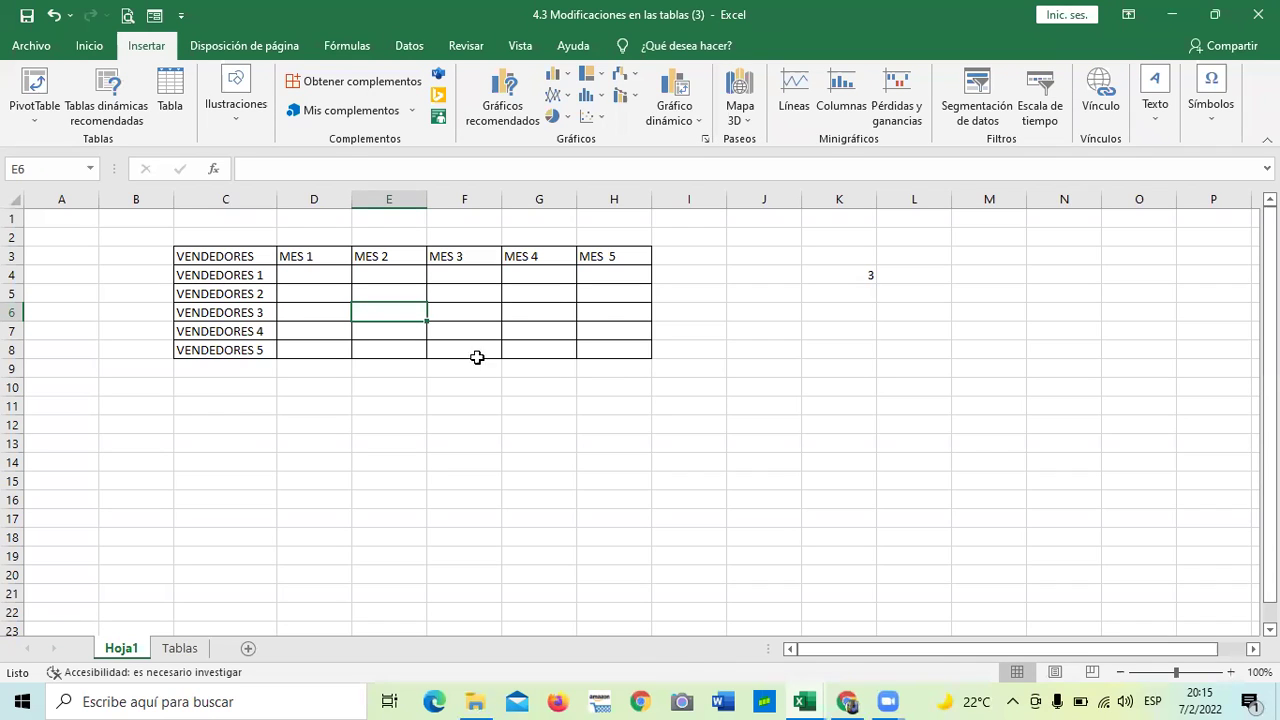
{"action": "left_click", "coordinate": [881, 350]}
{"action": "left_click", "coordinate": [445, 292]}
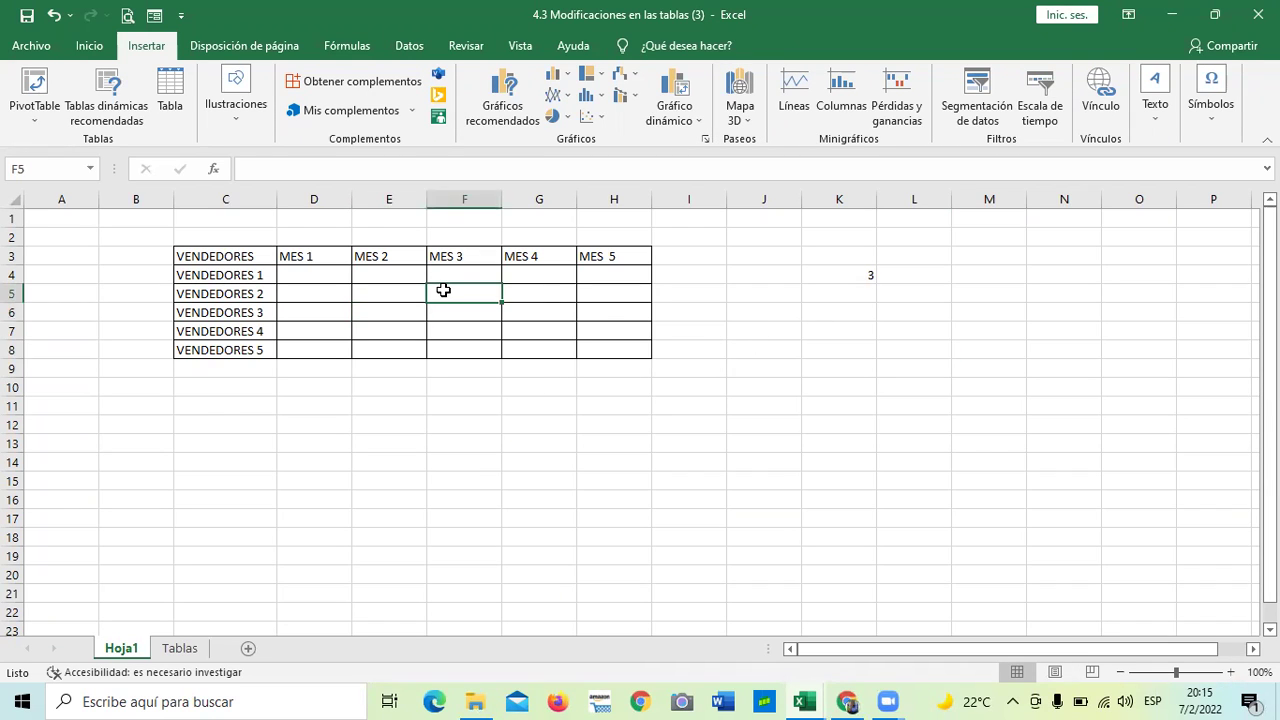
{"action": "left_click", "coordinate": [848, 336]}
{"action": "left_click", "coordinate": [357, 295]}
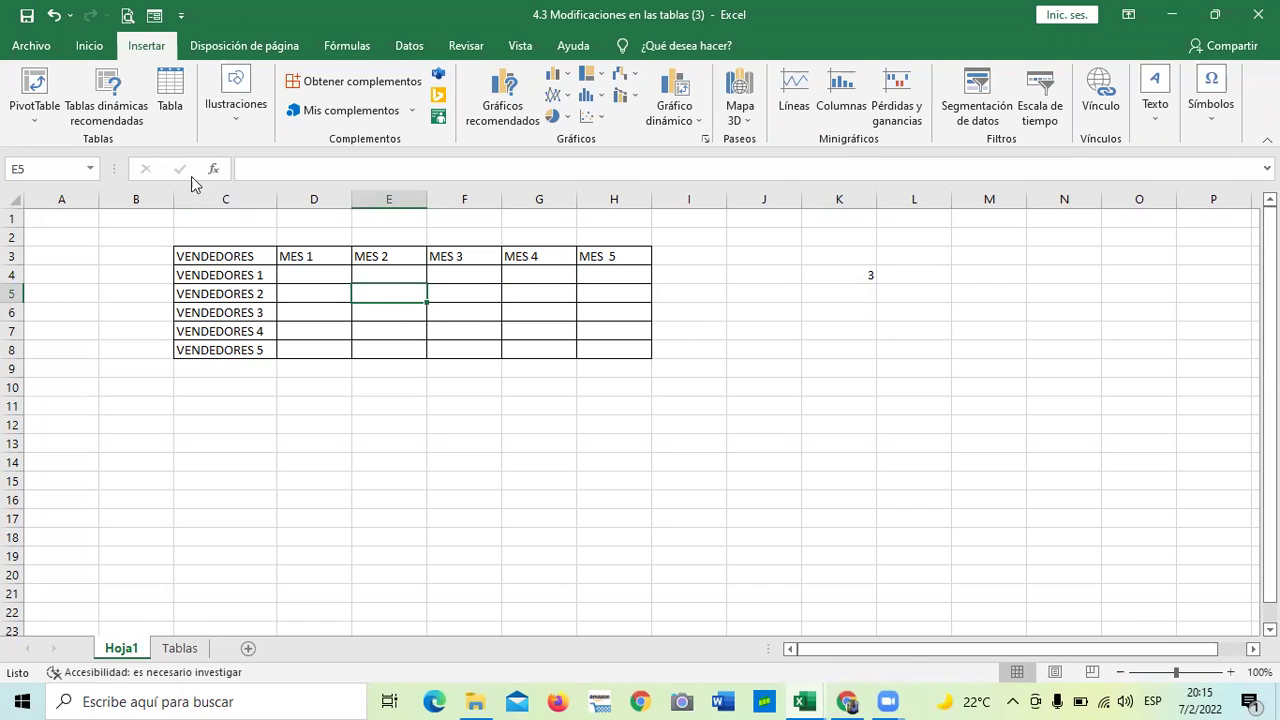
{"action": "left_click", "coordinate": [170, 95]}
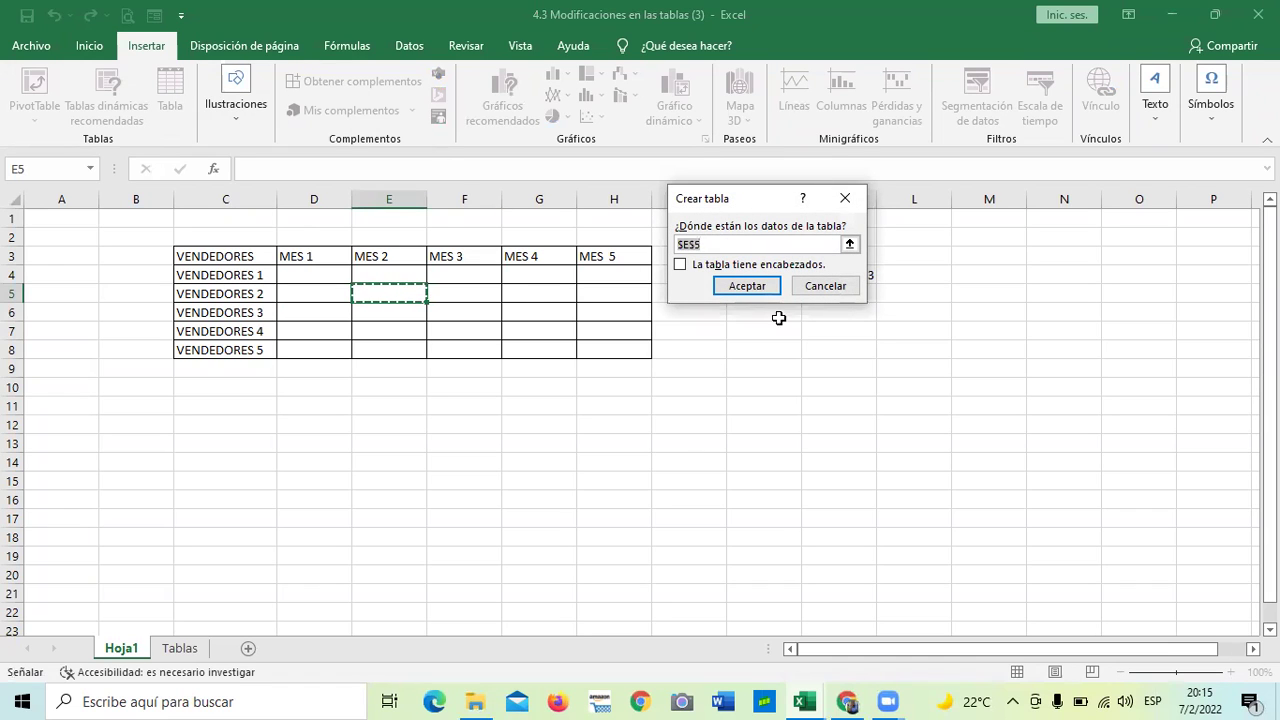
Set the table range to $C$3:$H$8 by dragging on the sheet, with headers checked
{"action": "left_click", "coordinate": [681, 266]}
{"action": "left_click", "coordinate": [710, 246]}
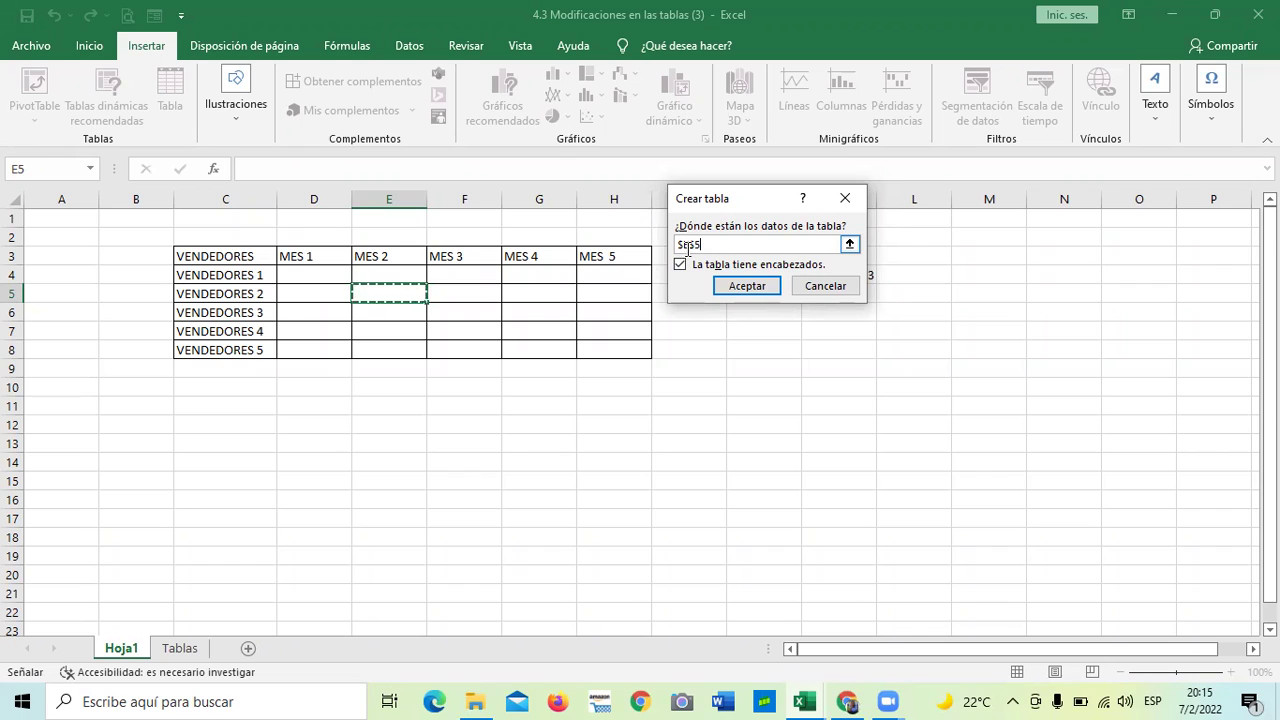
{"action": "left_click", "coordinate": [851, 245]}
{"action": "mouse_move", "coordinate": [217, 254]}
{"action": "left_mouse_down"}
{"action": "mouse_move", "coordinate": [462, 299]}
{"action": "mouse_move", "coordinate": [630, 349]}
{"action": "left_mouse_up"}
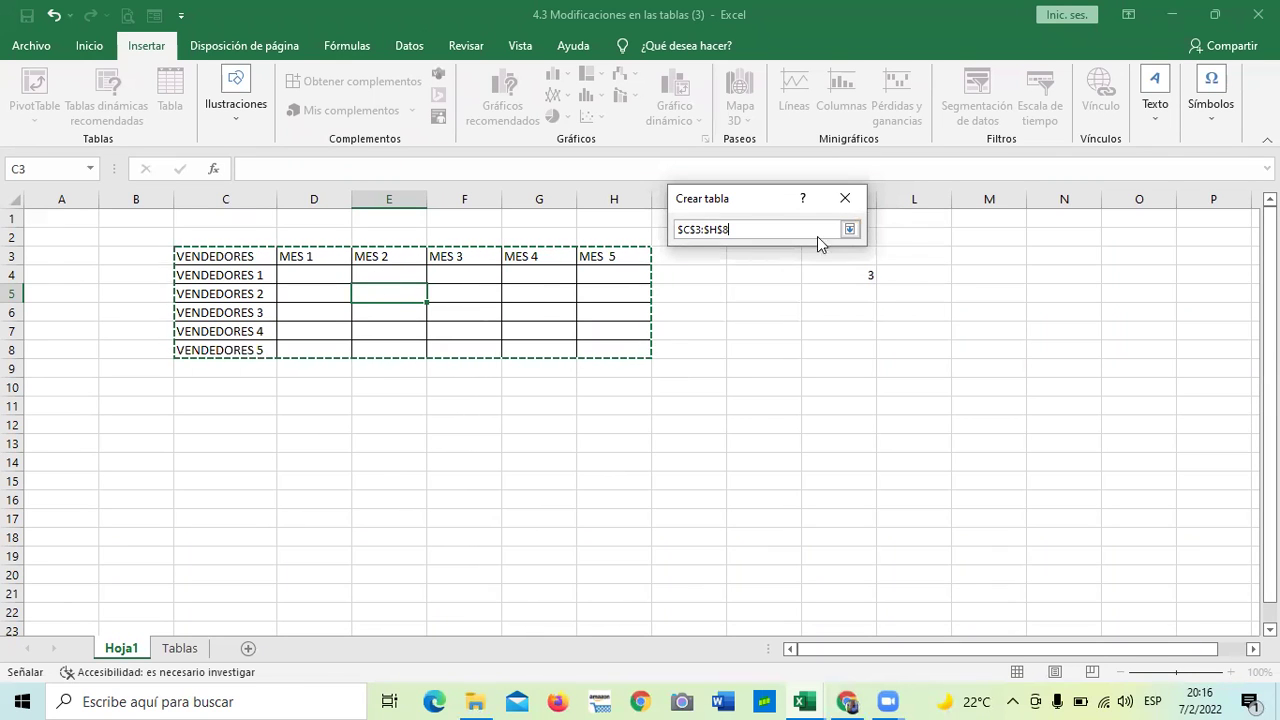
{"action": "left_click", "coordinate": [847, 229]}
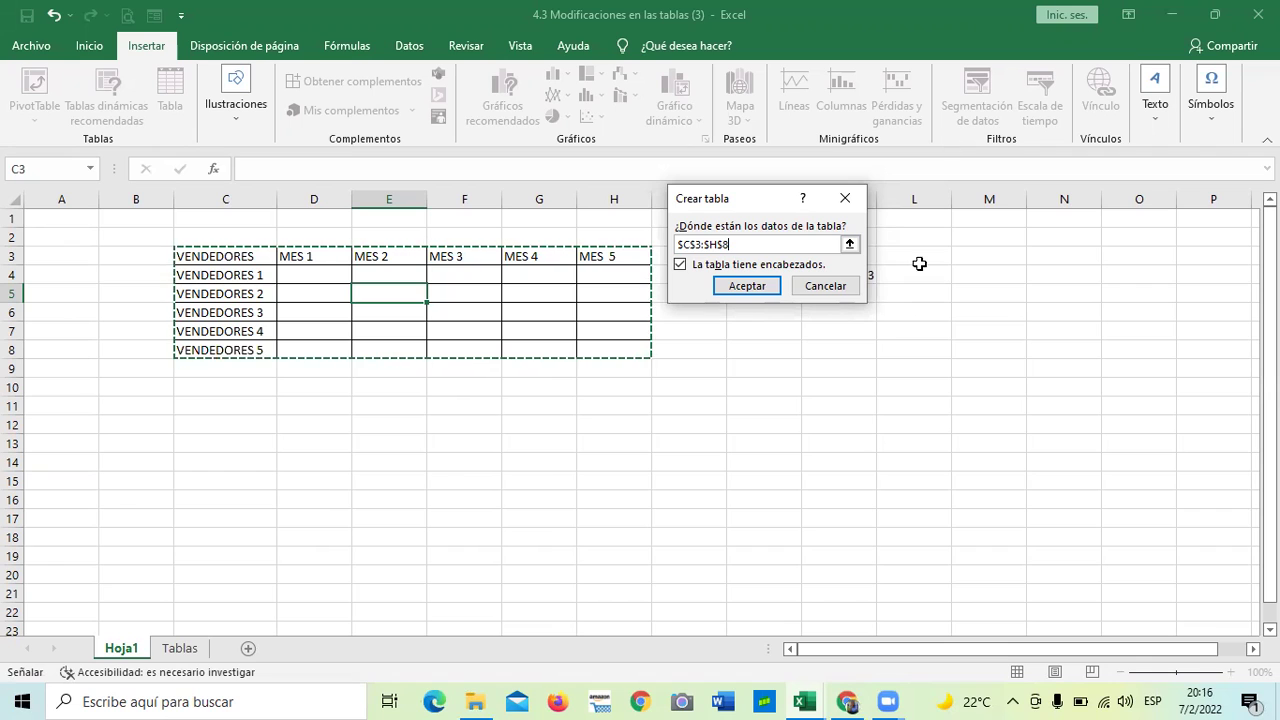
{"action": "left_click", "coordinate": [681, 266]}
{"action": "left_click", "coordinate": [681, 266]}
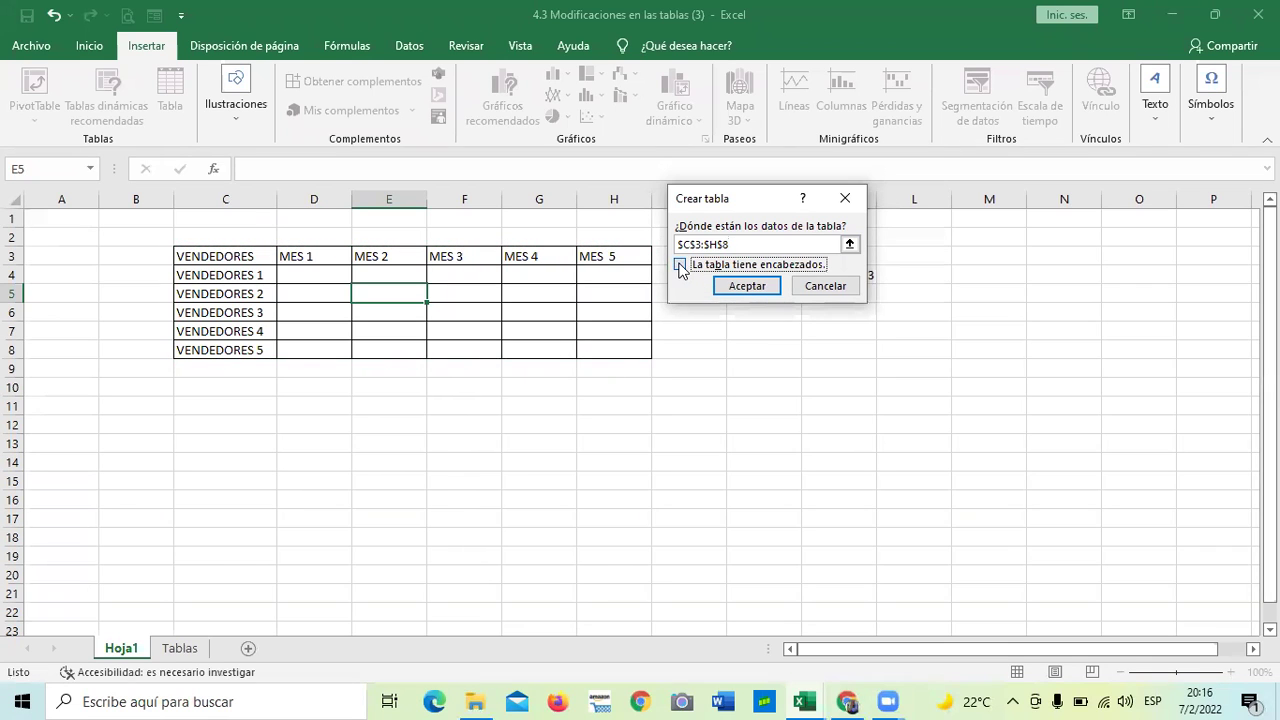
Create the table from C3:H8, then check cells inside and outside it
{"action": "left_click", "coordinate": [749, 286]}
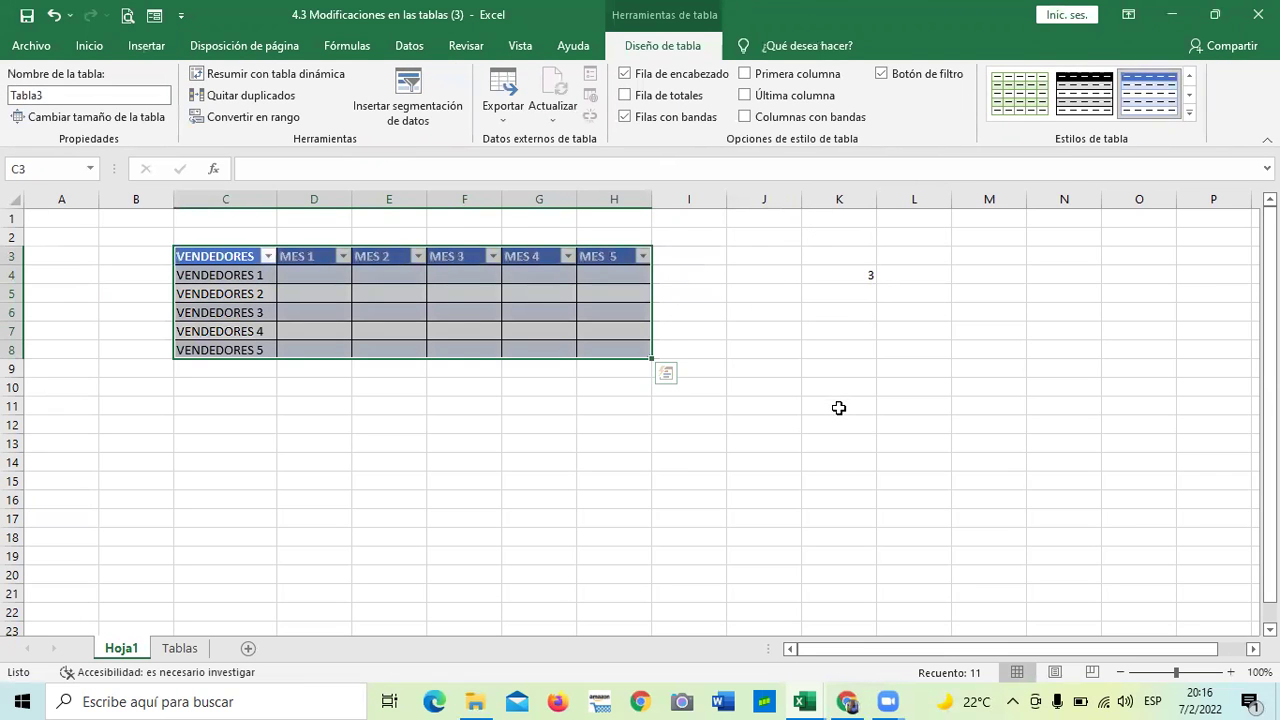
{"action": "left_click", "coordinate": [846, 299]}
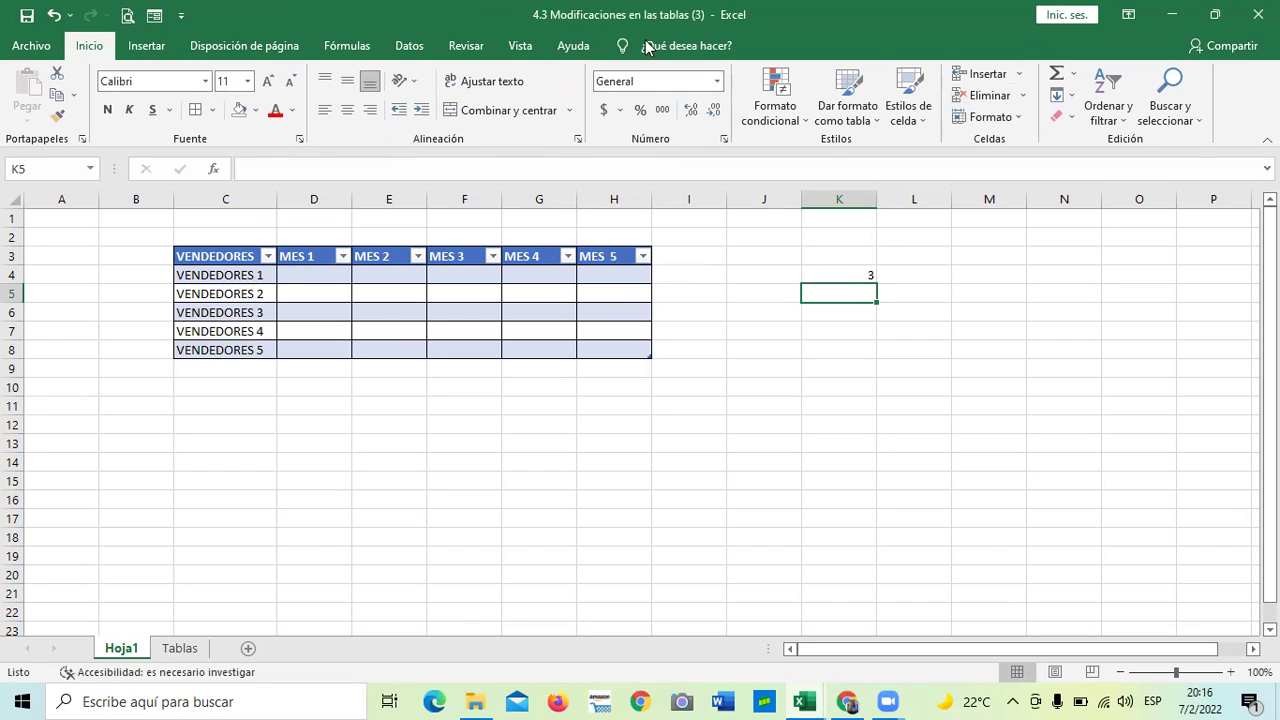
{"action": "left_click", "coordinate": [481, 311]}
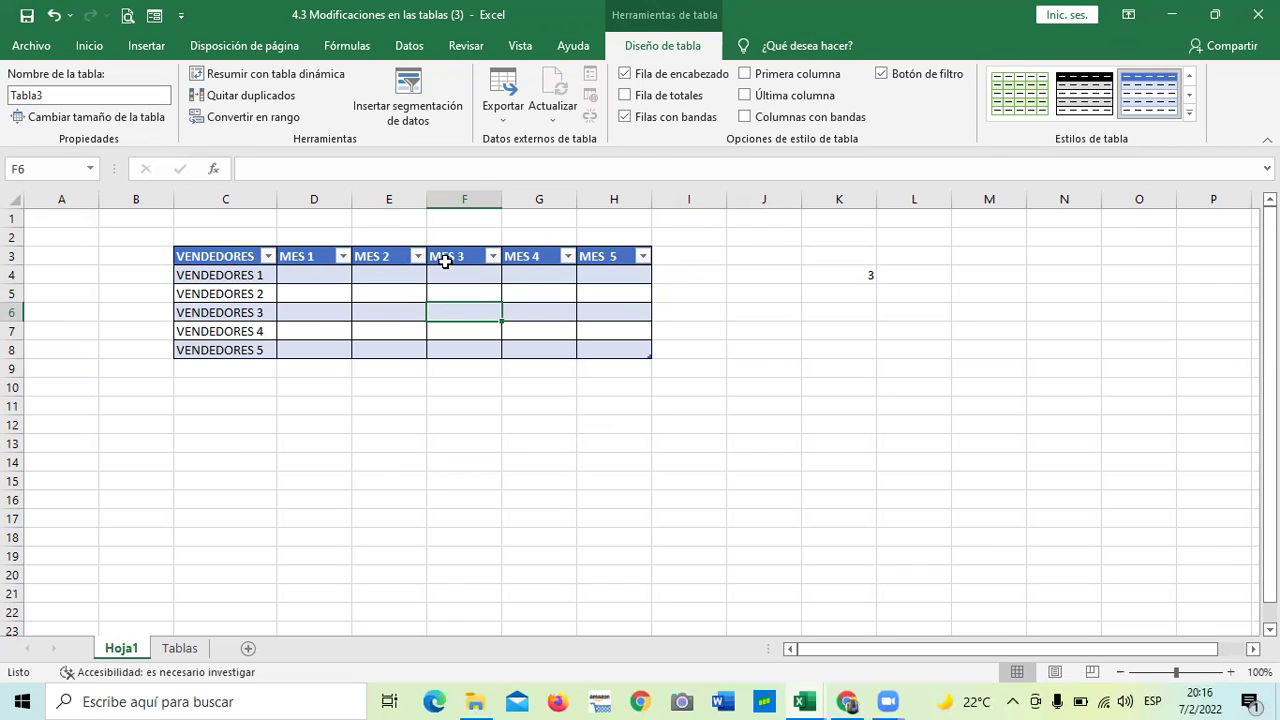
{"action": "left_click", "coordinate": [366, 311]}
{"action": "left_click", "coordinate": [283, 313]}
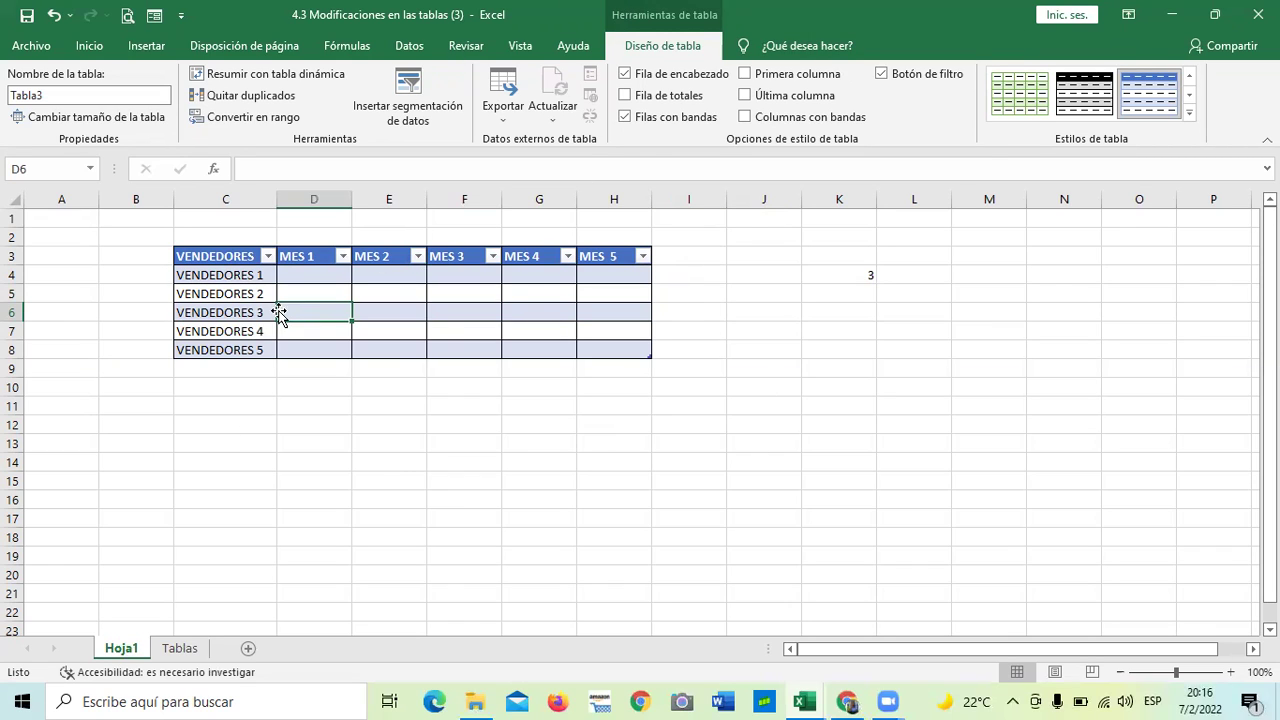
{"action": "left_click", "coordinate": [455, 329]}
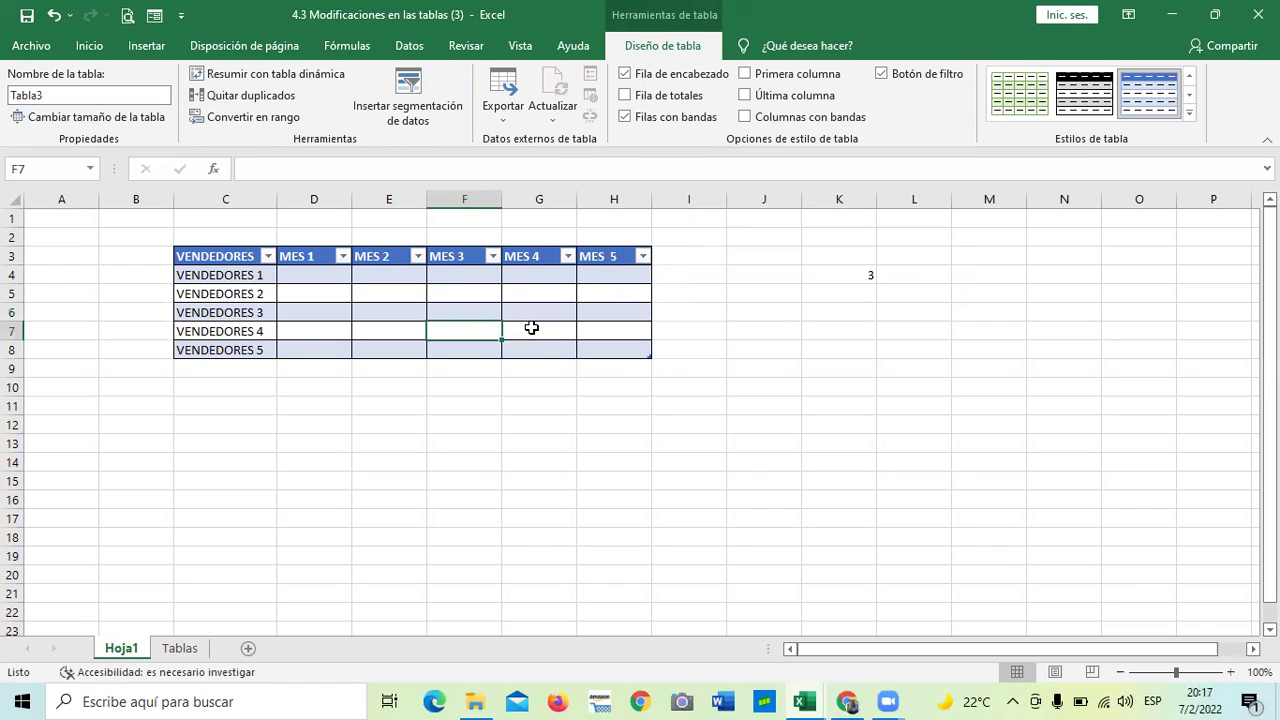
{"action": "left_click", "coordinate": [758, 356]}
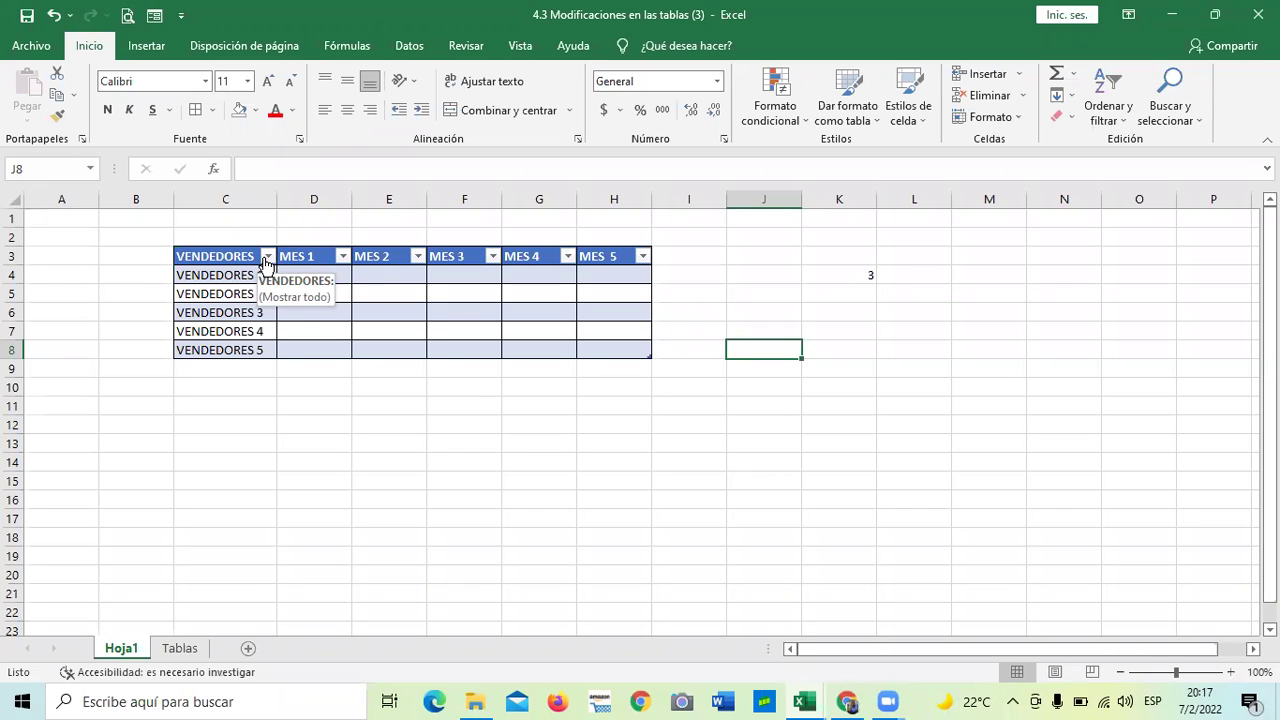
{"action": "left_click", "coordinate": [266, 257]}
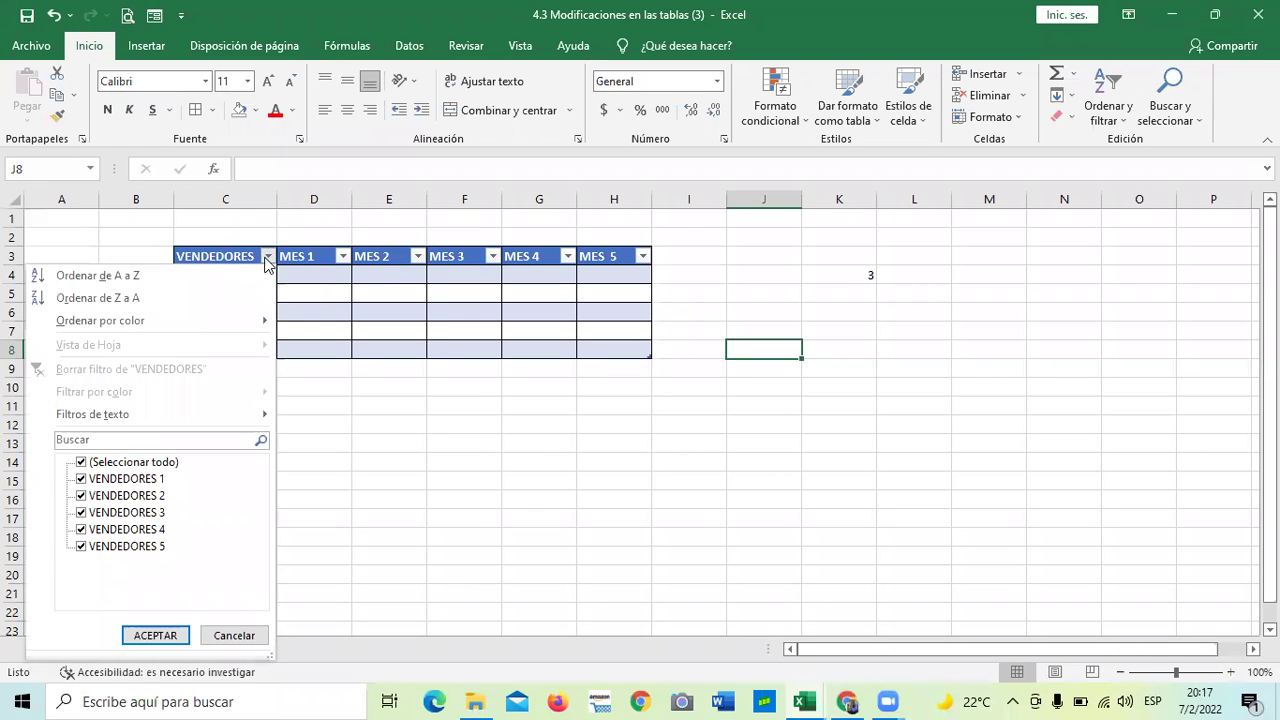
{"action": "left_click", "coordinate": [386, 324]}
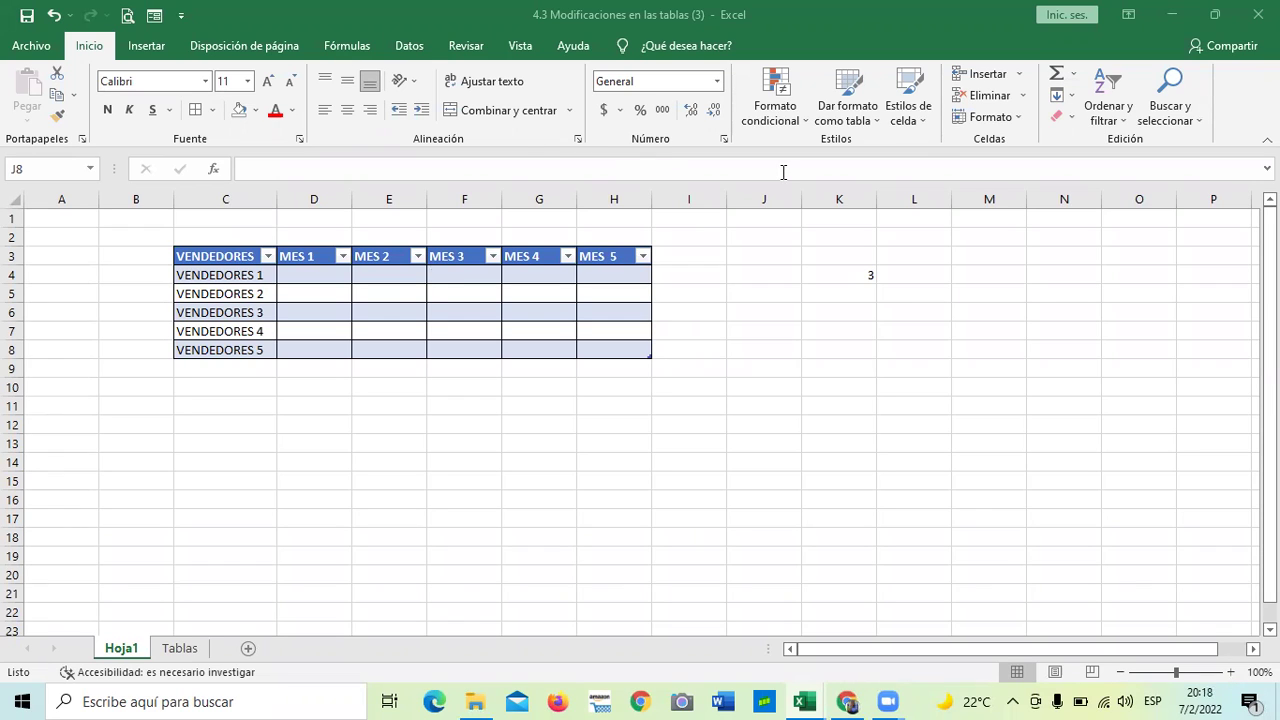
Select cell F6 in Tabla3 and show its Diseño de tabla settings
{"action": "left_click", "coordinate": [516, 297]}
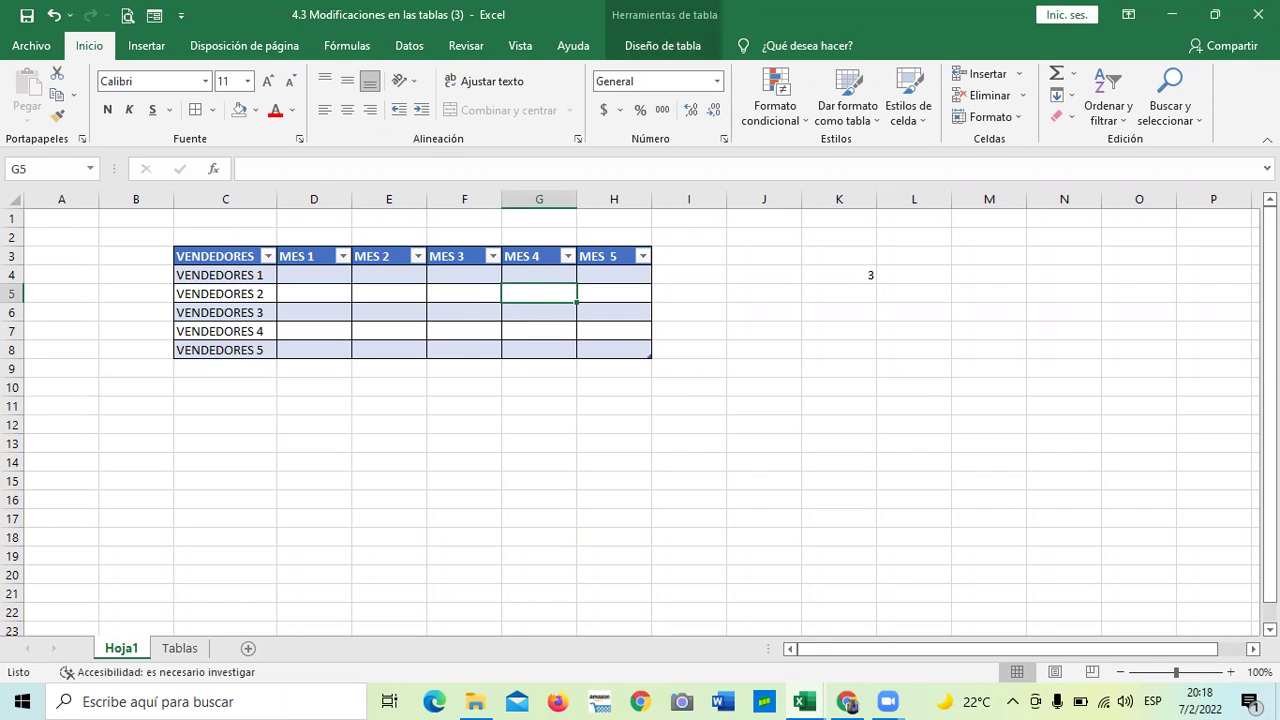
{"action": "left_click", "coordinate": [441, 309]}
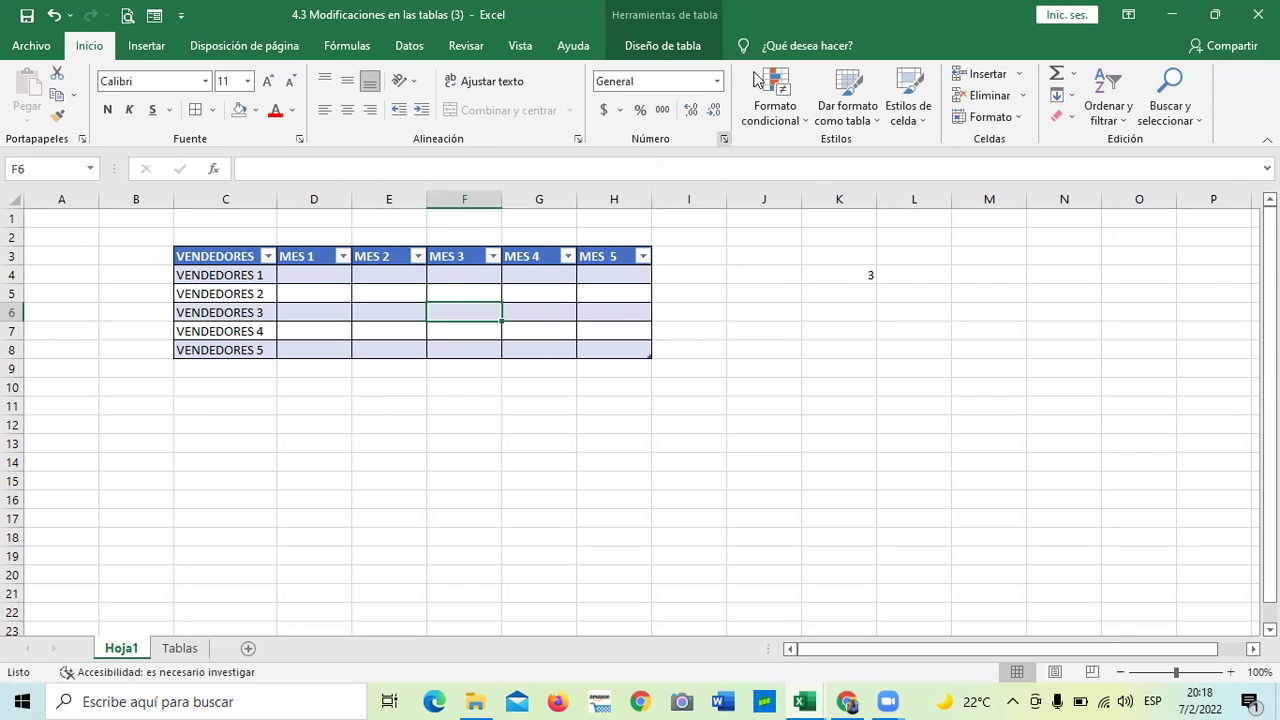
{"action": "left_click", "coordinate": [655, 50]}
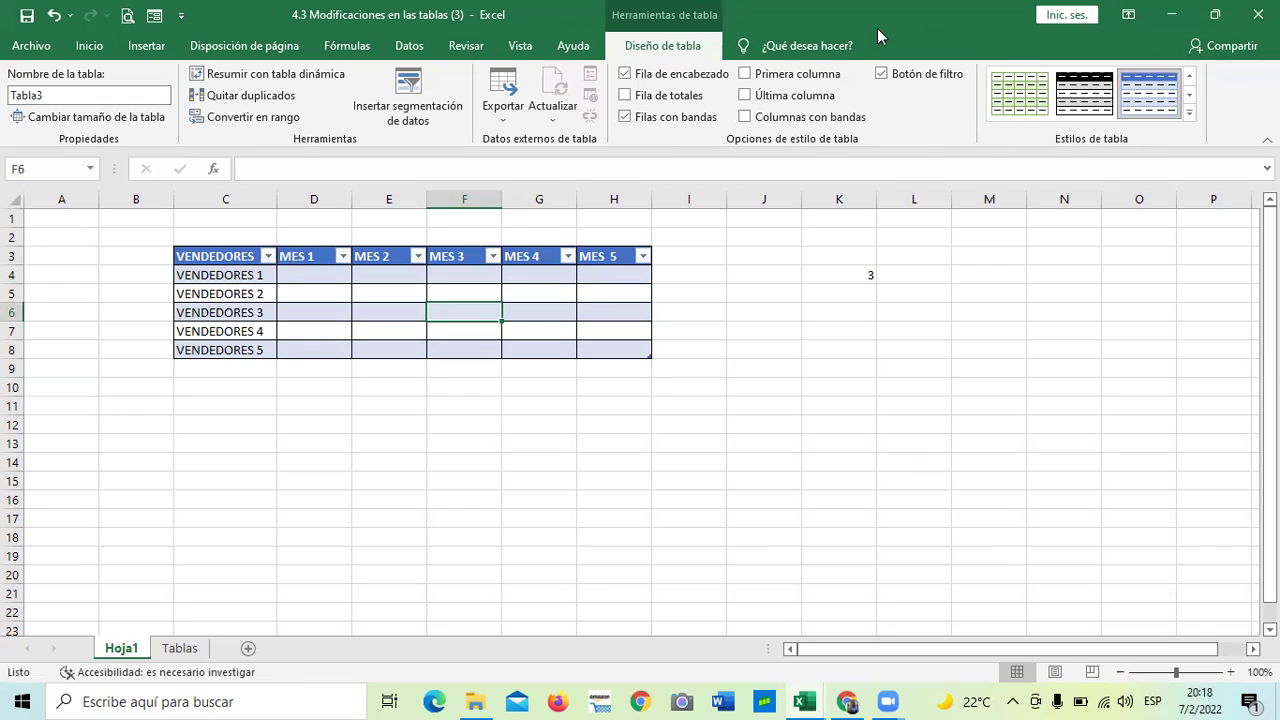
Apply the green Estilo de tabla medio 14 to Tabla3 and view the result
{"action": "left_click", "coordinate": [1188, 119]}
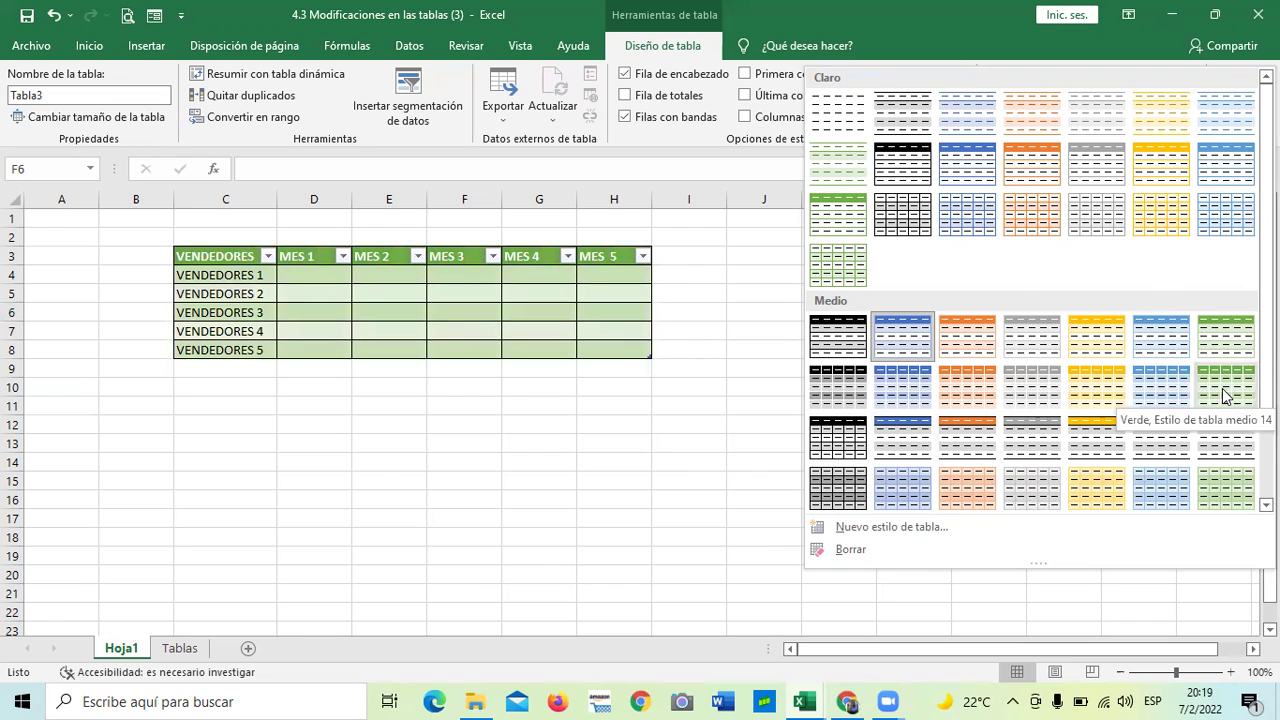
{"action": "left_click", "coordinate": [1226, 390]}
{"action": "left_click", "coordinate": [821, 526]}
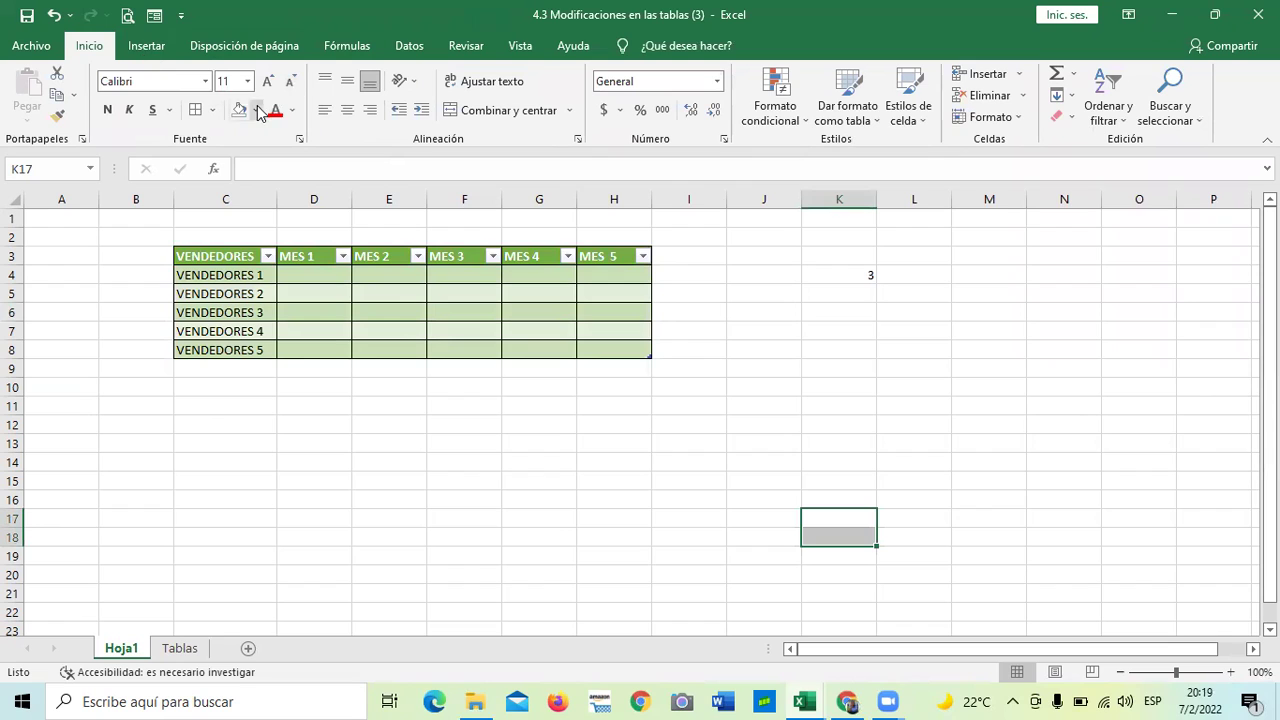
Check the fill colour palette without applying a colour, then reselect a table cell
{"action": "left_click", "coordinate": [256, 110]}
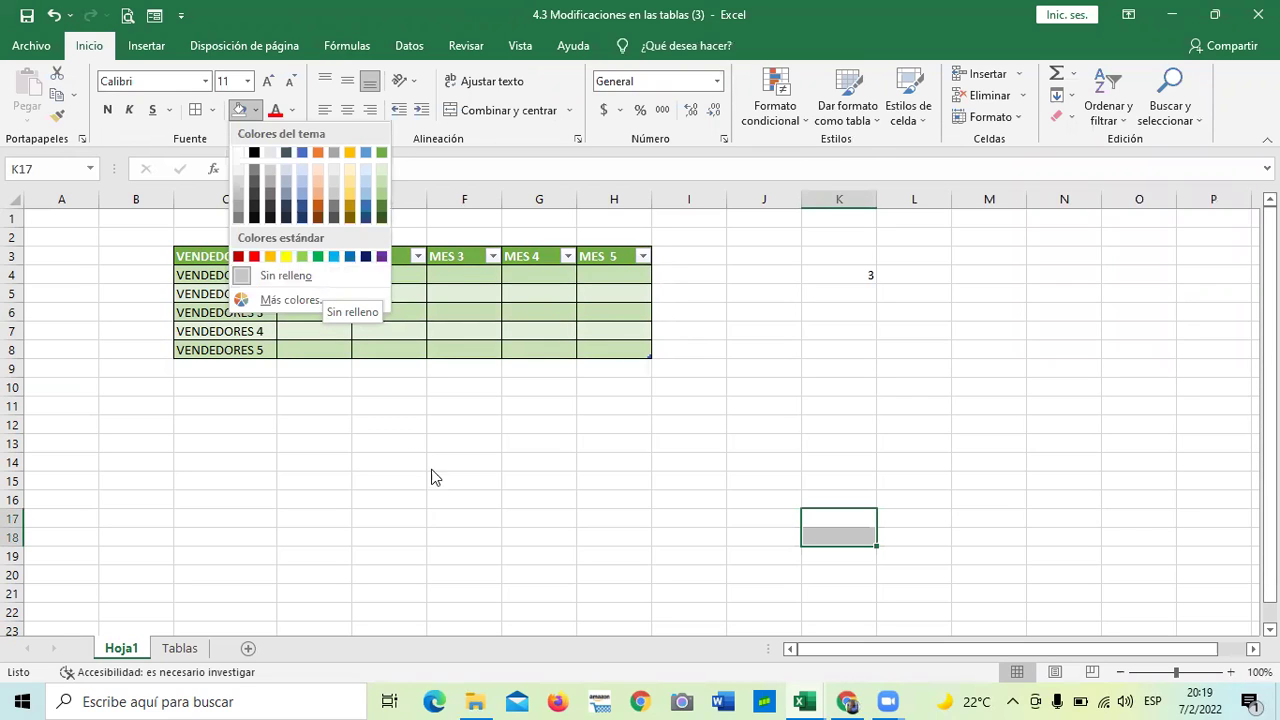
{"action": "key", "text": "Escape"}
{"action": "left_click", "coordinate": [432, 314]}
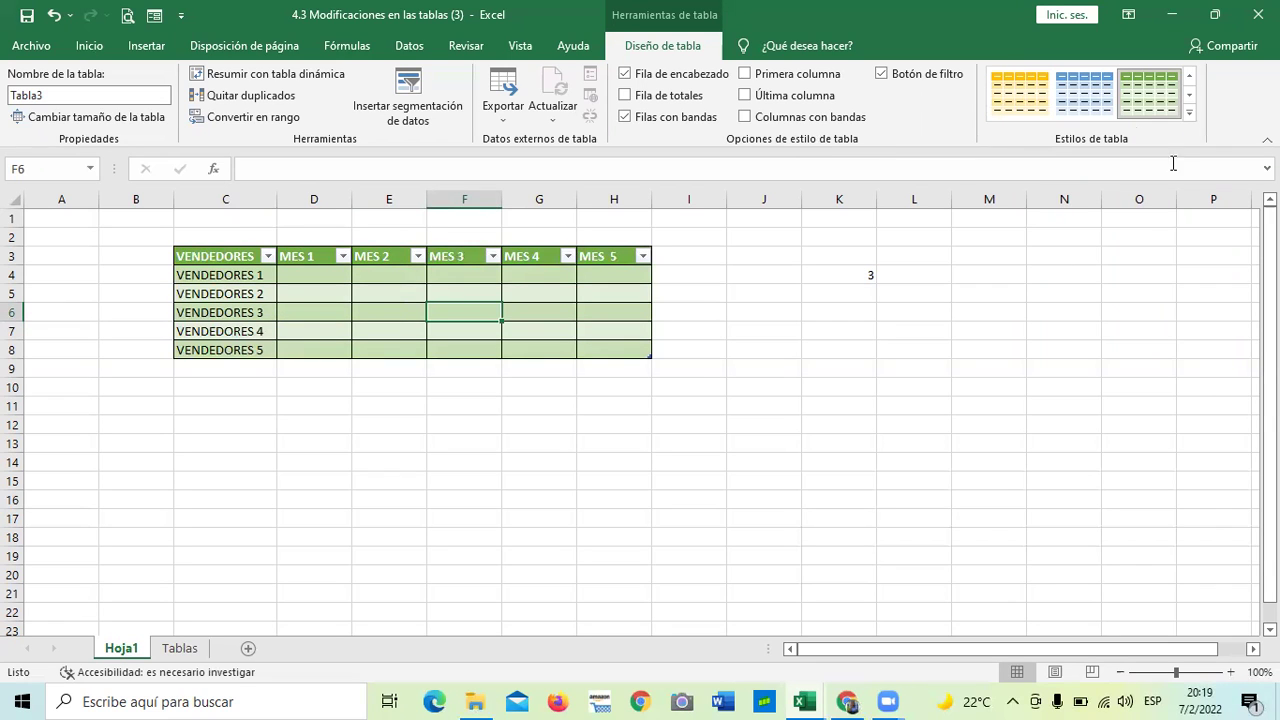
Switch Tabla3 to the orange style with a gold header and pale orange bands
{"action": "left_click", "coordinate": [1018, 93]}
{"action": "left_click", "coordinate": [633, 437]}
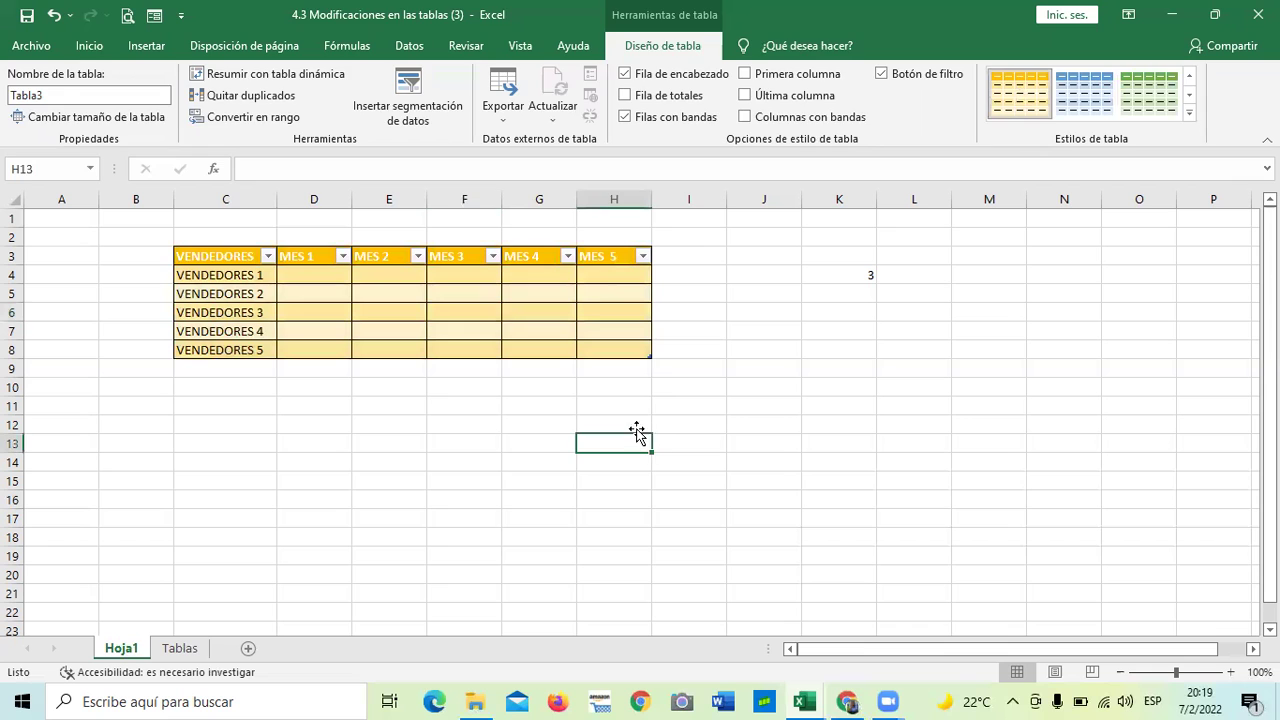
{"action": "left_click_drag", "start_coordinate": [248, 256], "coordinate": [530, 331]}
{"action": "left_click", "coordinate": [733, 323]}
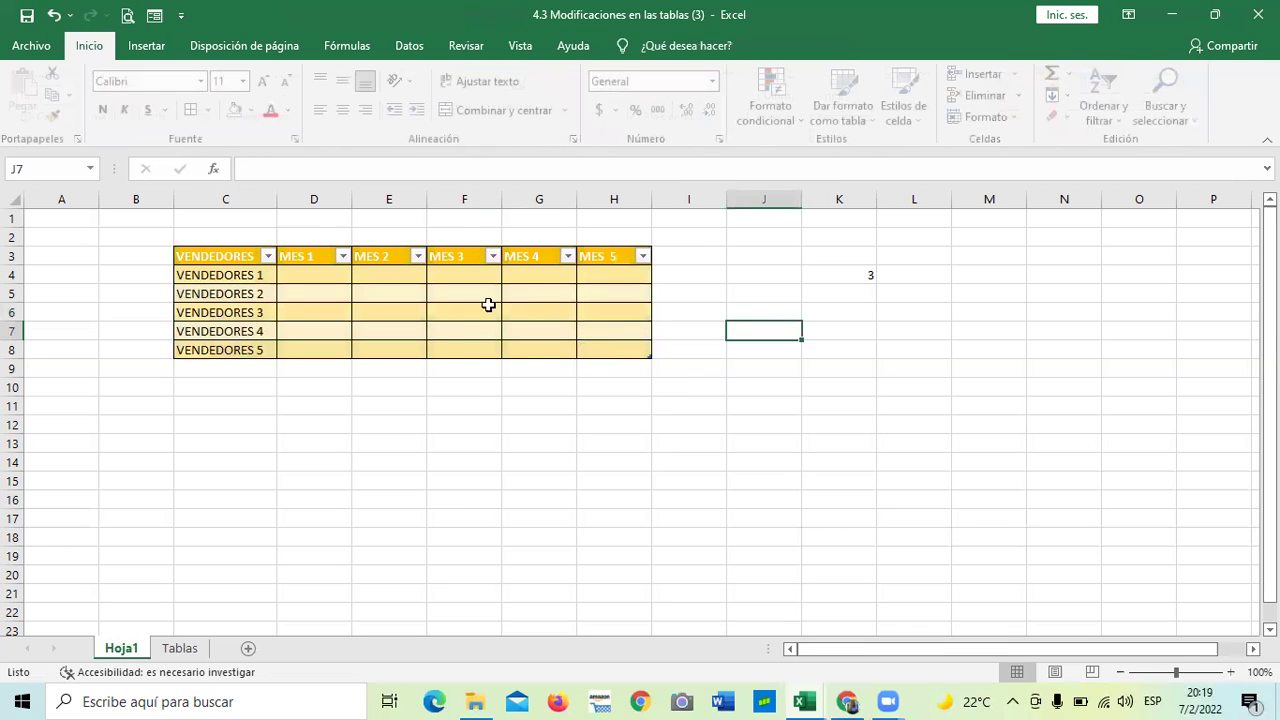
{"action": "left_click", "coordinate": [445, 328]}
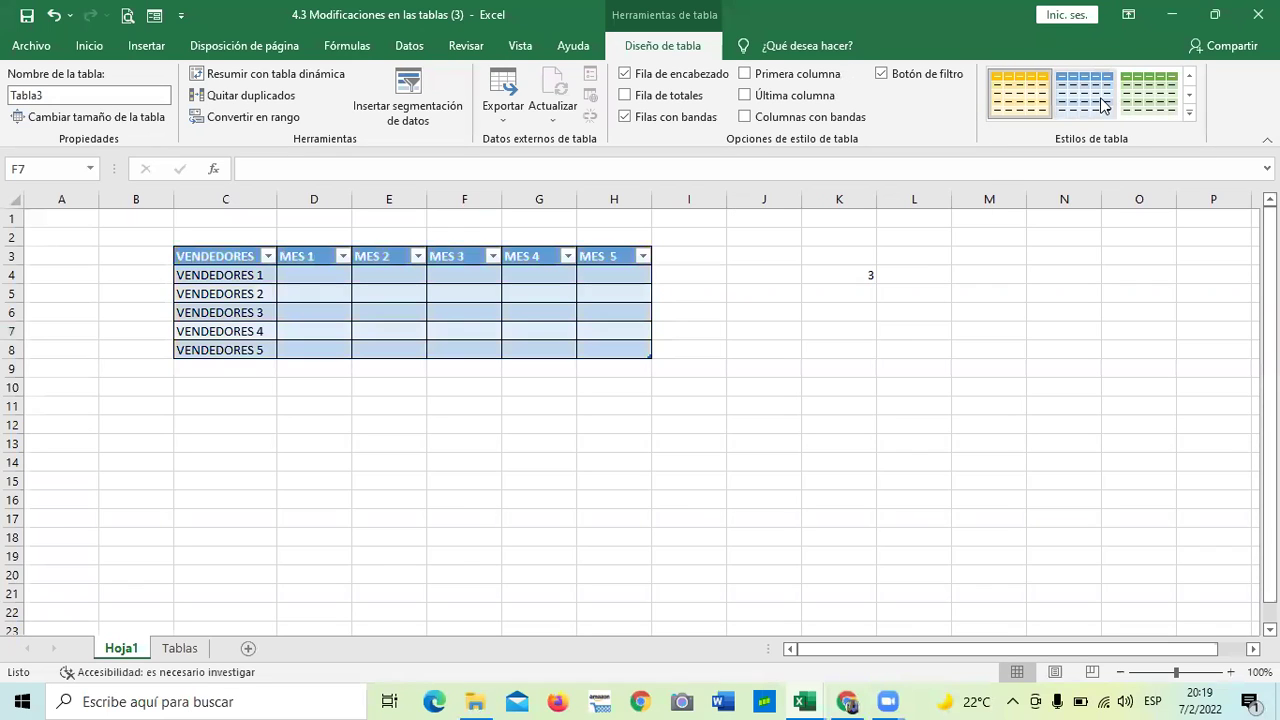
{"action": "left_click", "coordinate": [418, 307]}
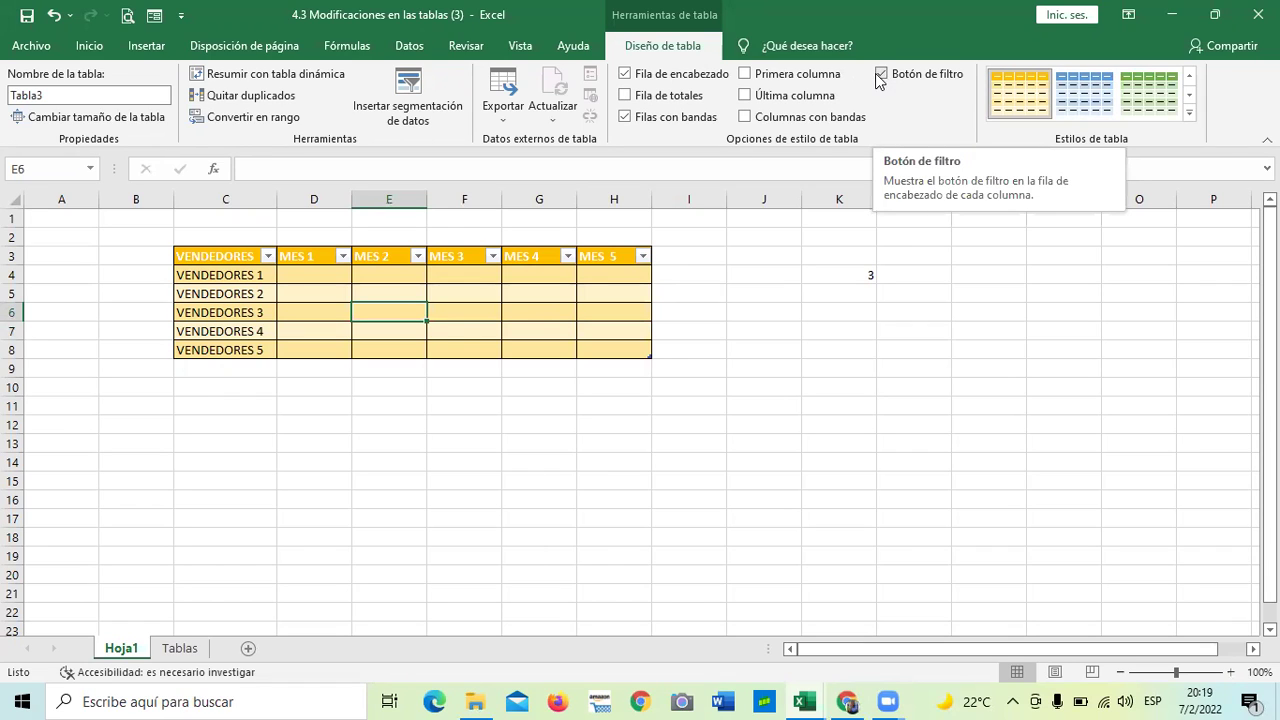
{"action": "left_click", "coordinate": [882, 75]}
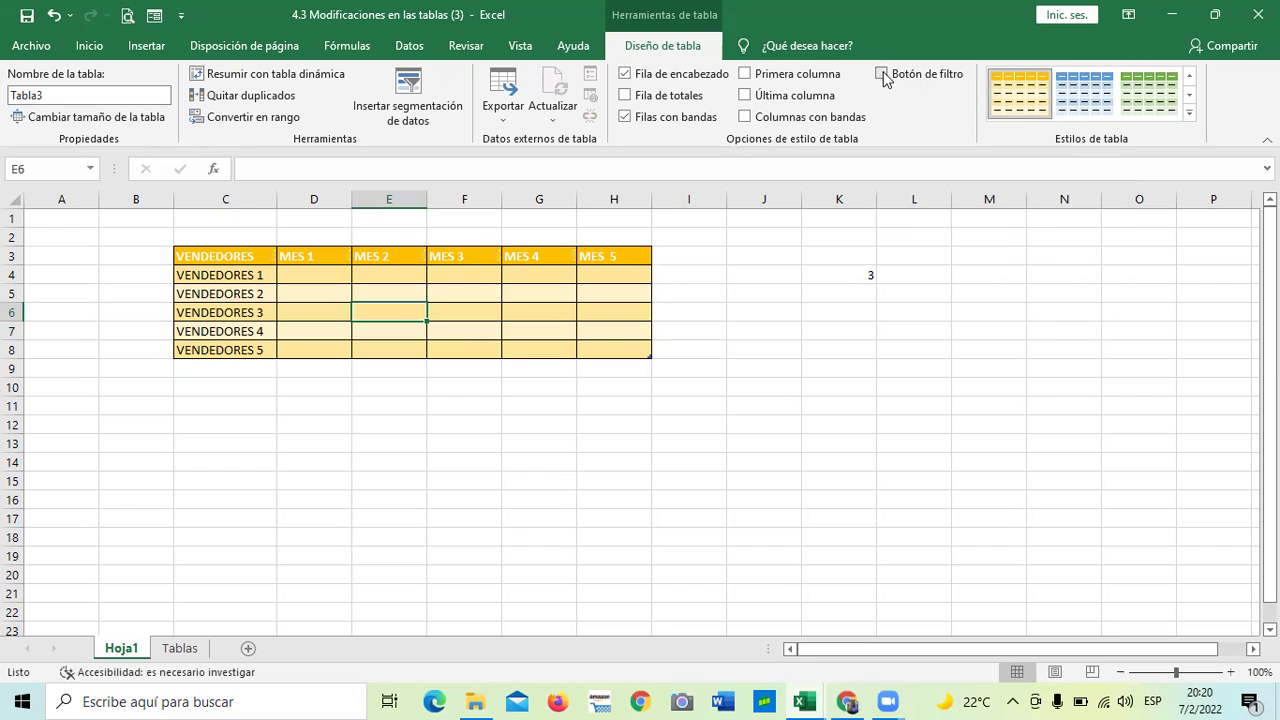
{"action": "left_click", "coordinate": [535, 329]}
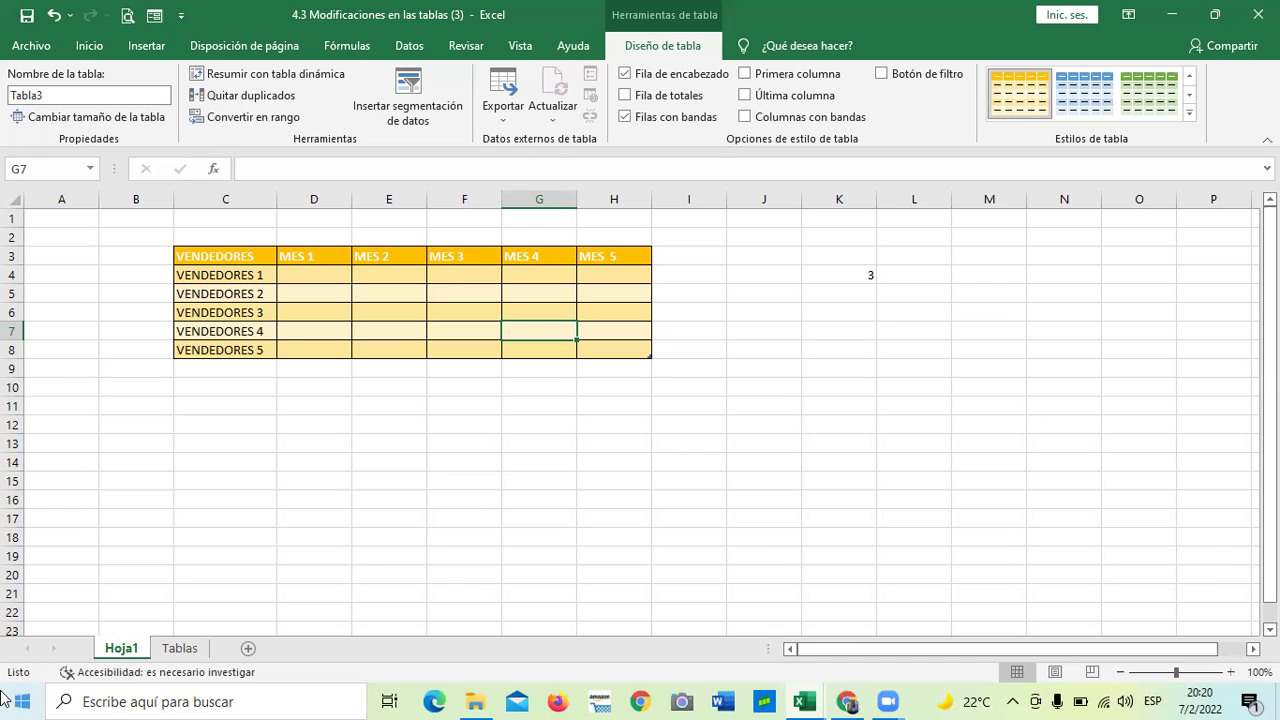
{"action": "left_click", "coordinate": [881, 73]}
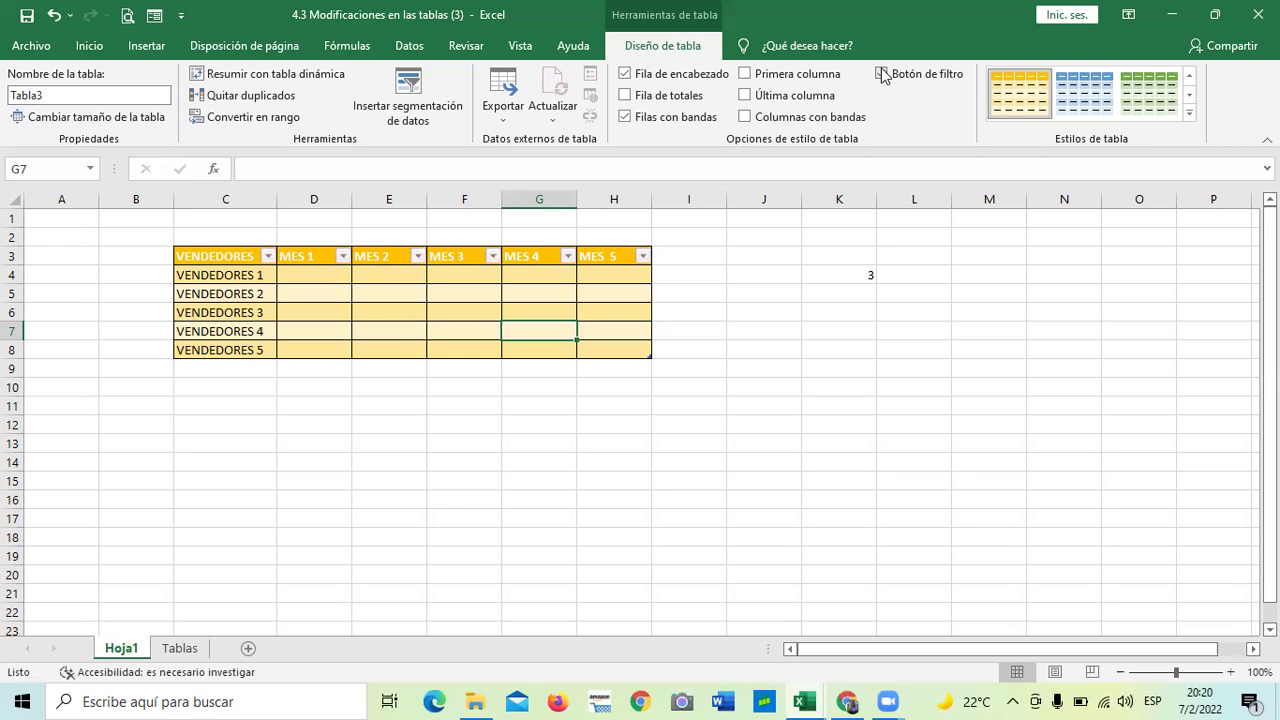
{"action": "left_click", "coordinate": [881, 73]}
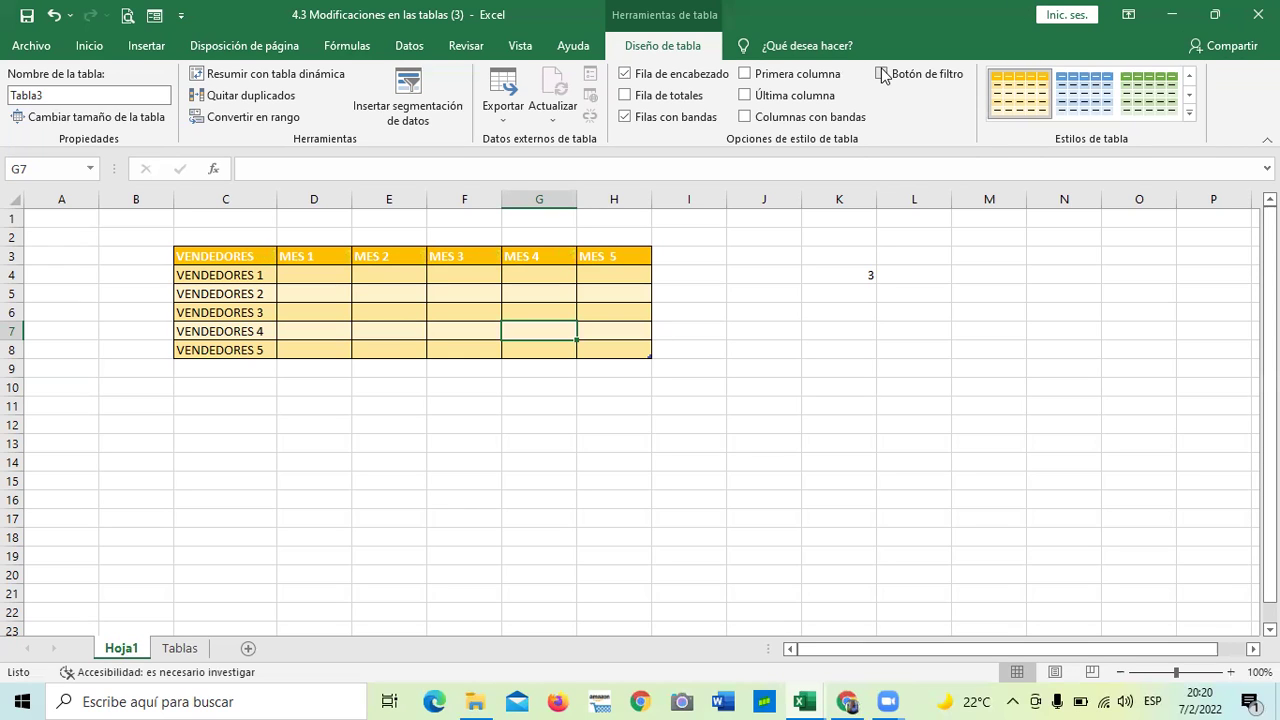
{"action": "left_click", "coordinate": [522, 290]}
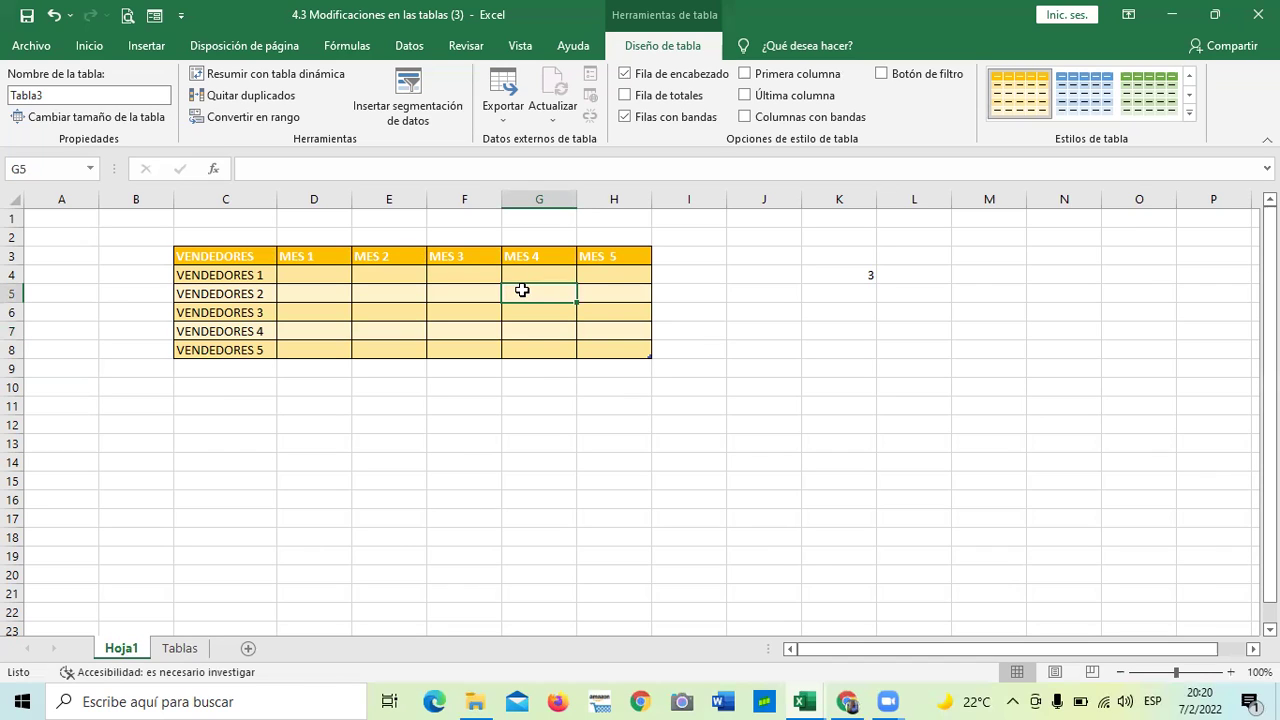
{"action": "left_click", "coordinate": [881, 74]}
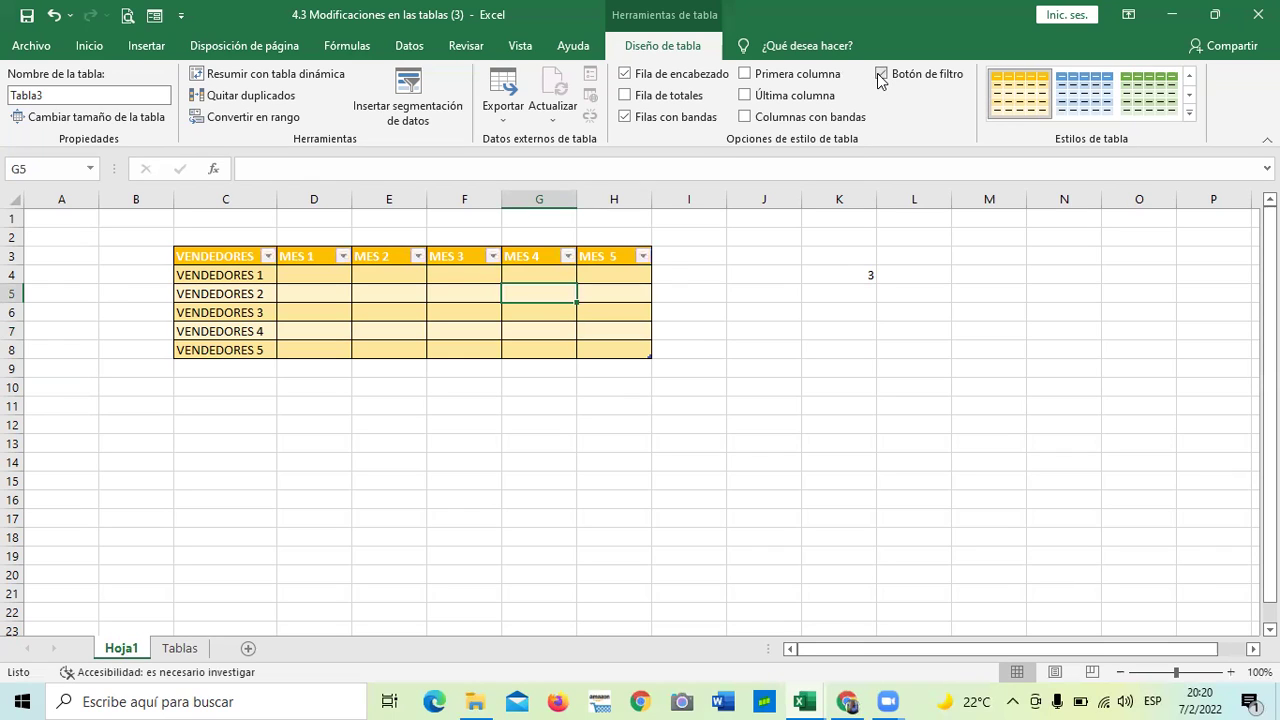
{"action": "left_click", "coordinate": [881, 75]}
{"action": "left_click", "coordinate": [518, 314]}
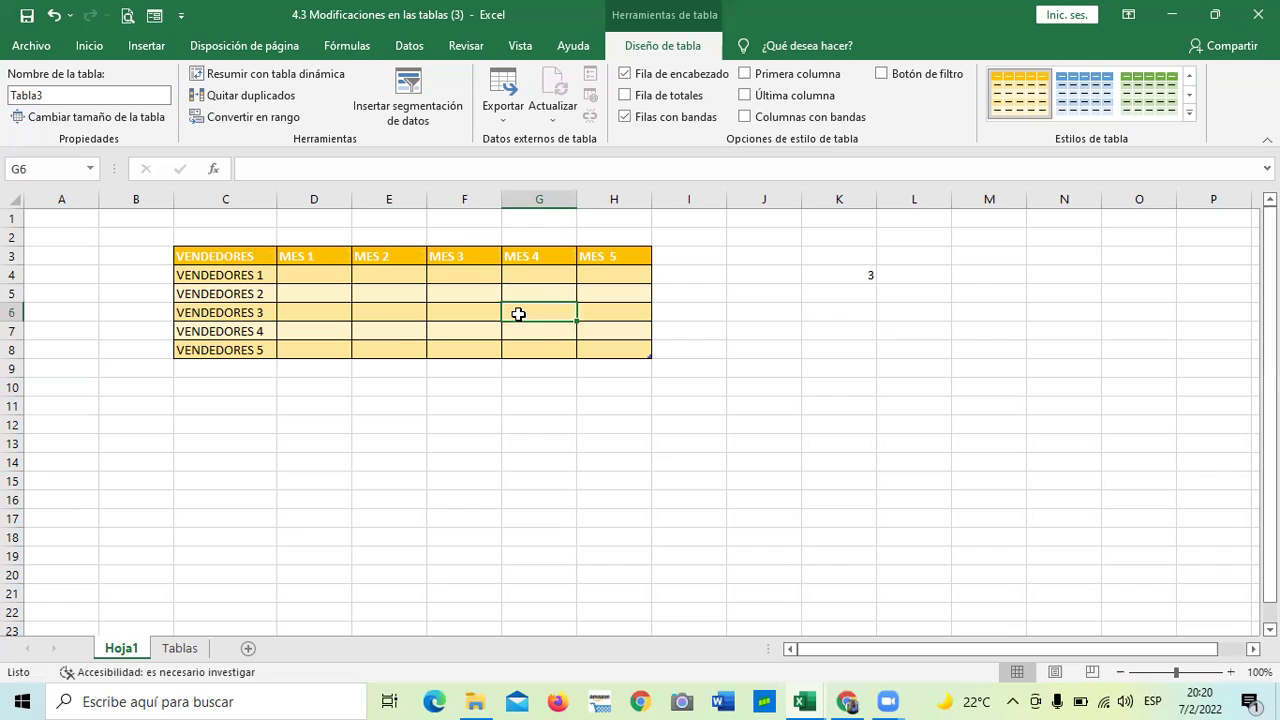
Bold the first column and apply a light blue medium table style
{"action": "left_click", "coordinate": [744, 74]}
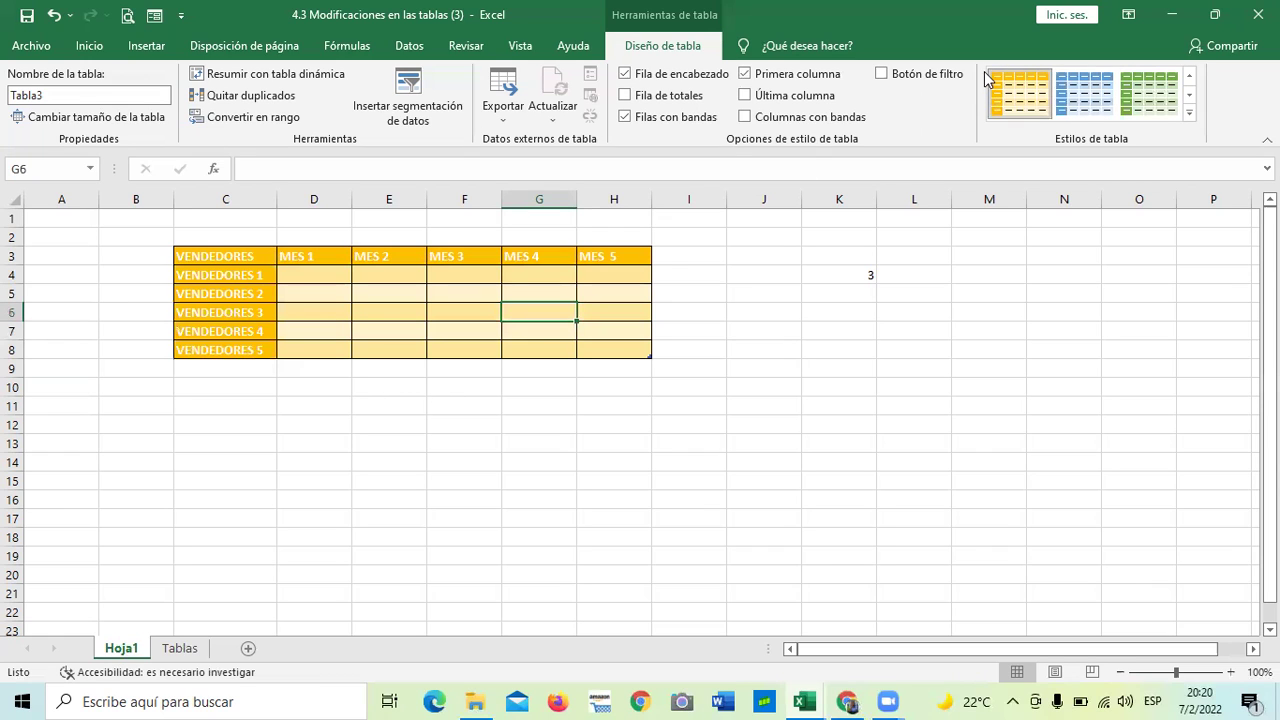
{"action": "left_click", "coordinate": [1190, 114]}
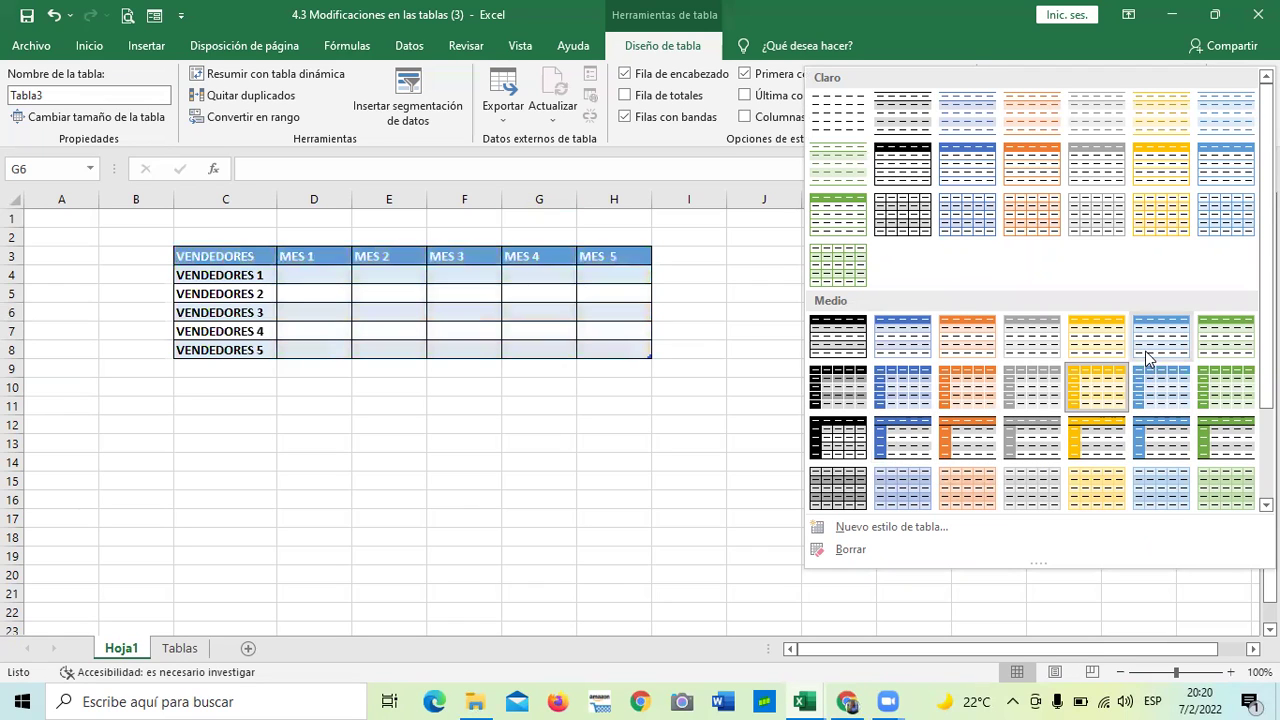
{"action": "left_click", "coordinate": [900, 488]}
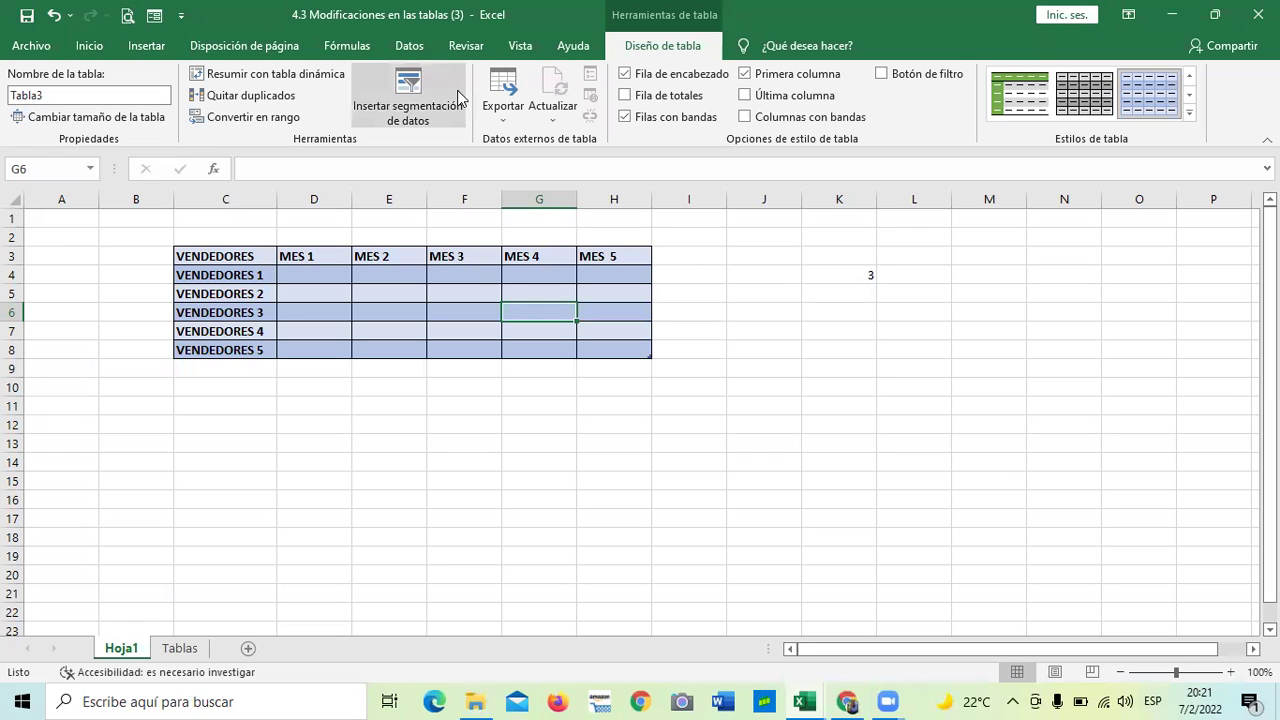
Apply the green style with grey bands, keeping the first column highlighted green
{"action": "left_click", "coordinate": [556, 465]}
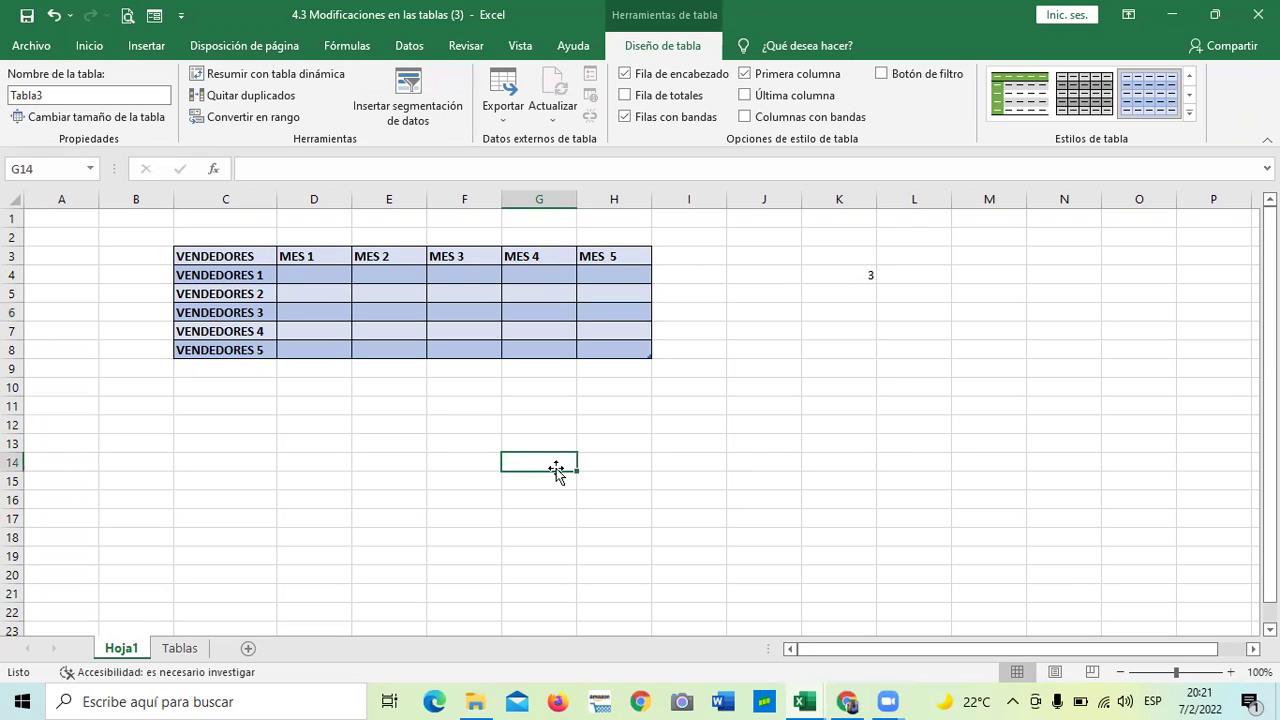
{"action": "left_click", "coordinate": [297, 290]}
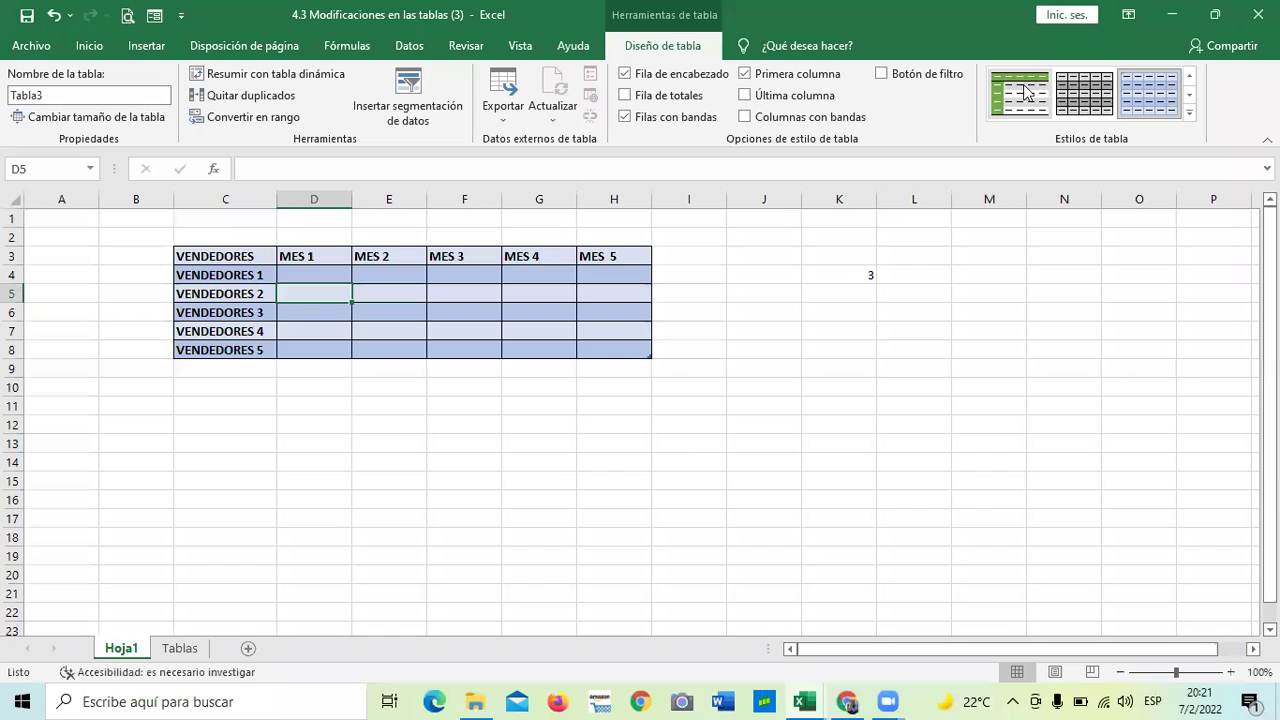
{"action": "left_click", "coordinate": [1027, 93]}
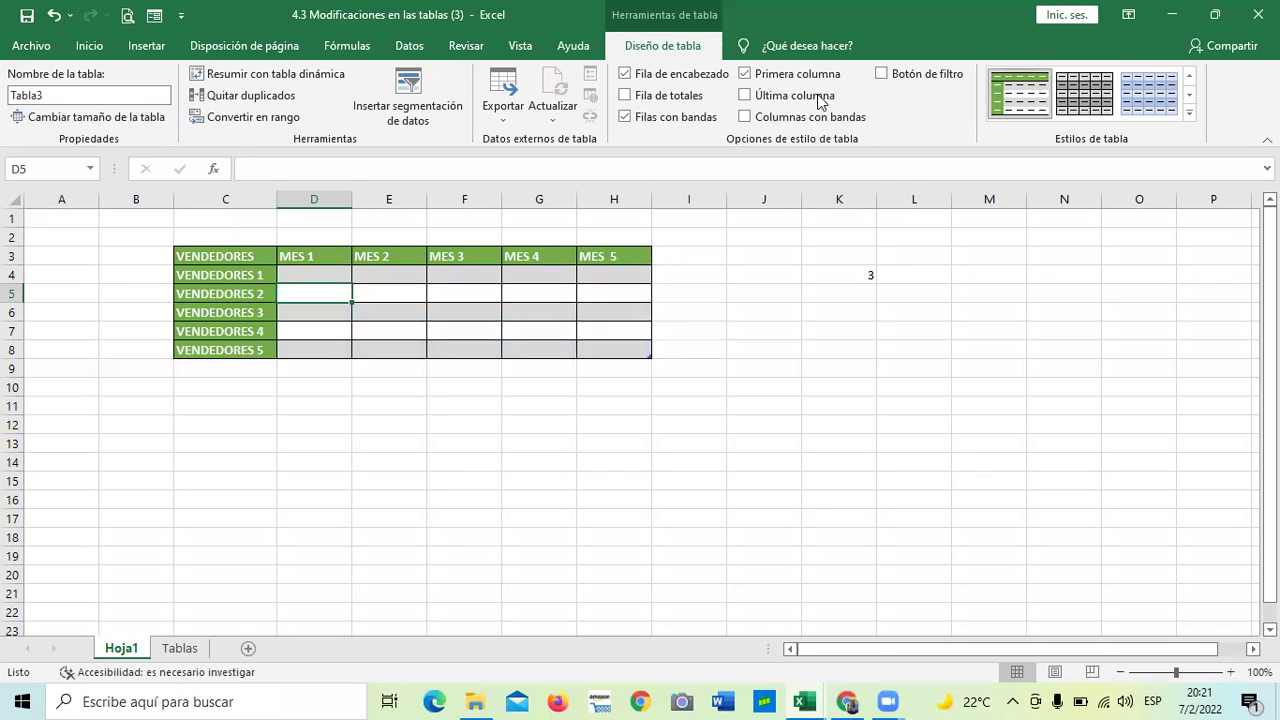
{"action": "left_click", "coordinate": [745, 73]}
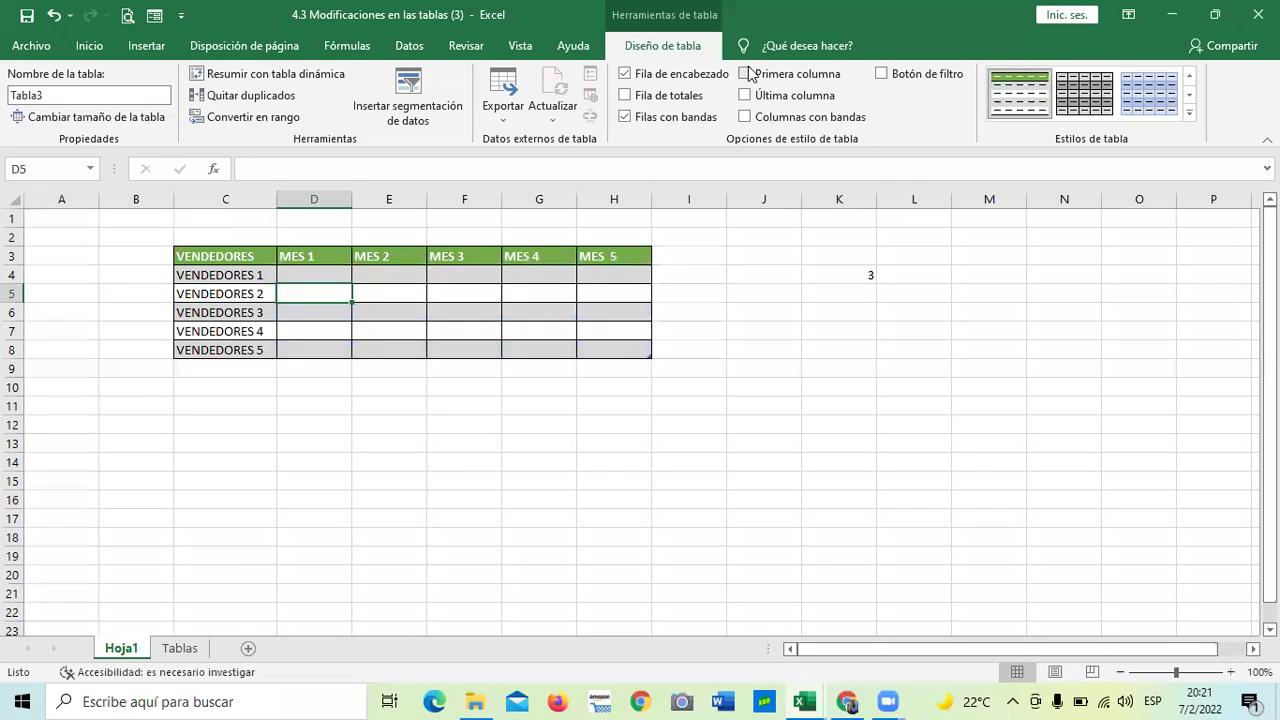
{"action": "left_click", "coordinate": [745, 73]}
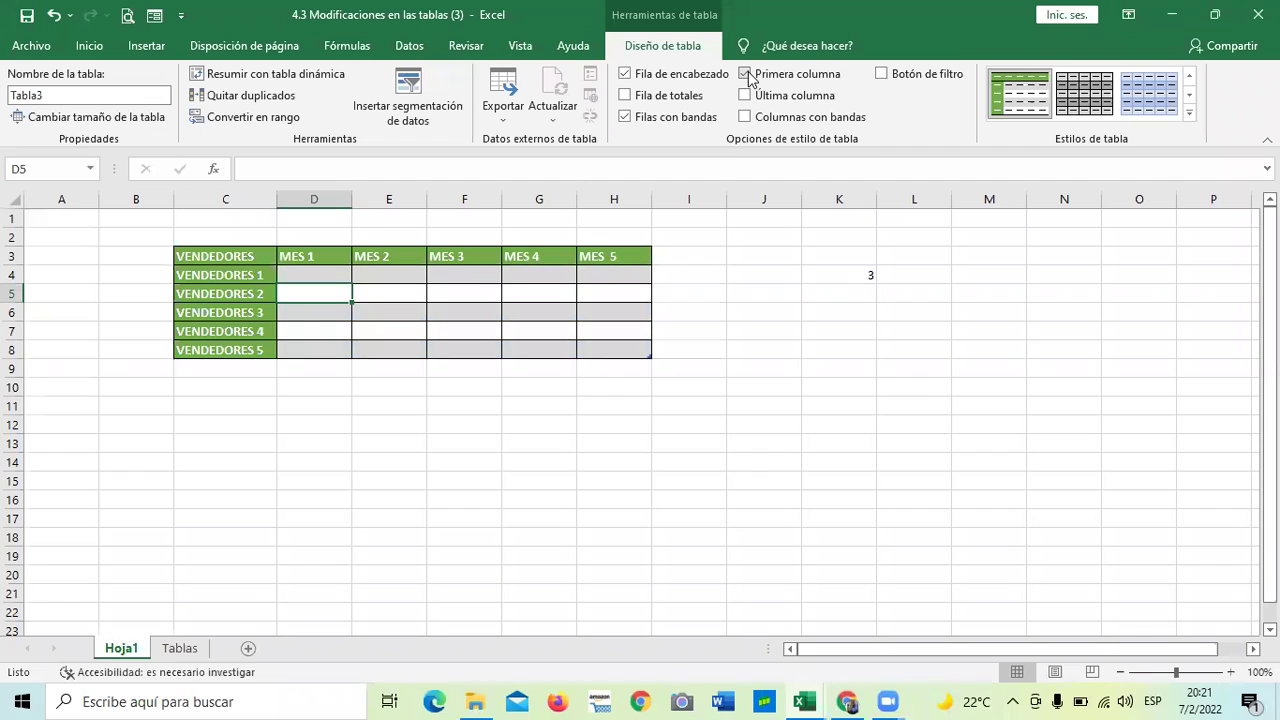
{"action": "left_click", "coordinate": [748, 74]}
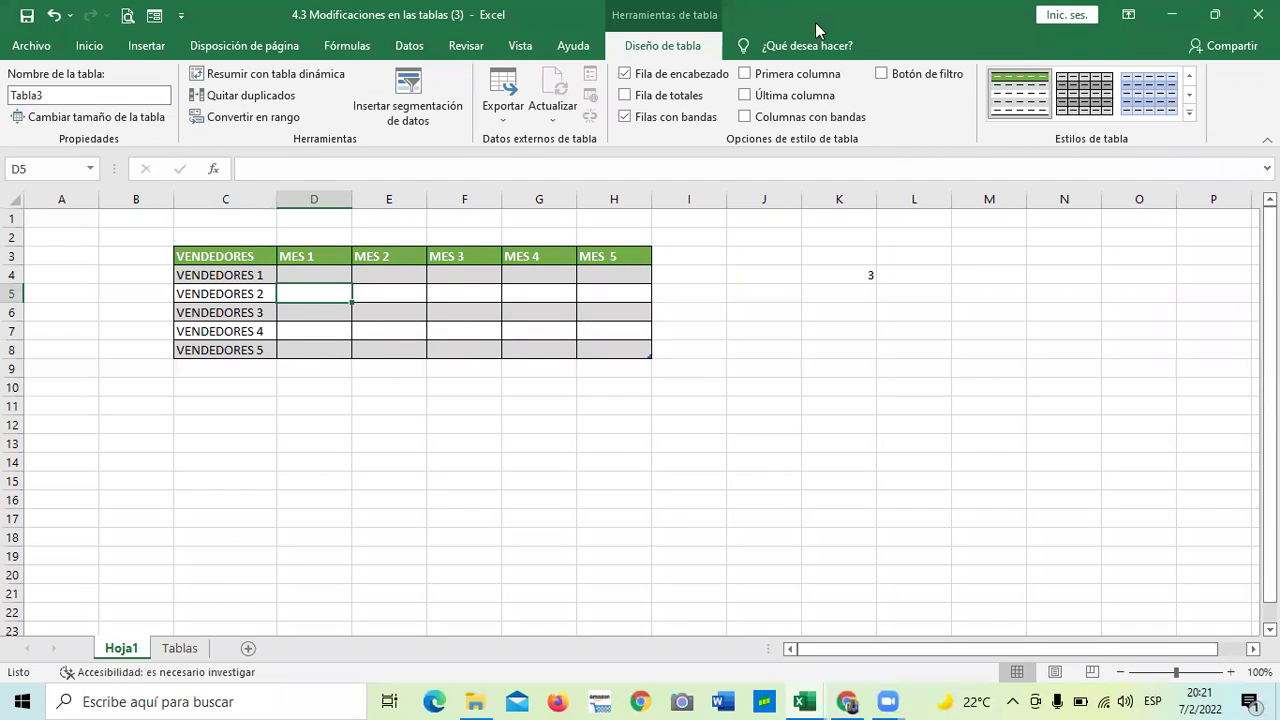
{"action": "left_click", "coordinate": [745, 74]}
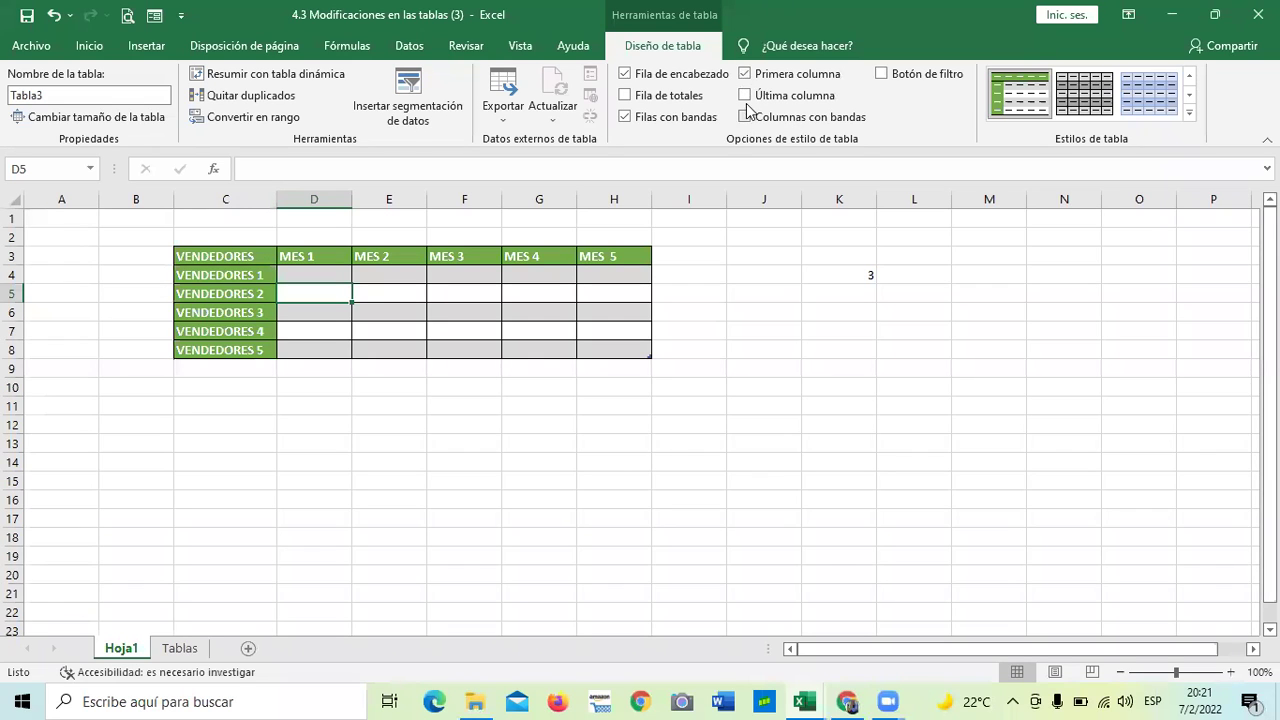
Try the last-column highlight on MES 5, leaving it switched on
{"action": "left_click", "coordinate": [746, 95]}
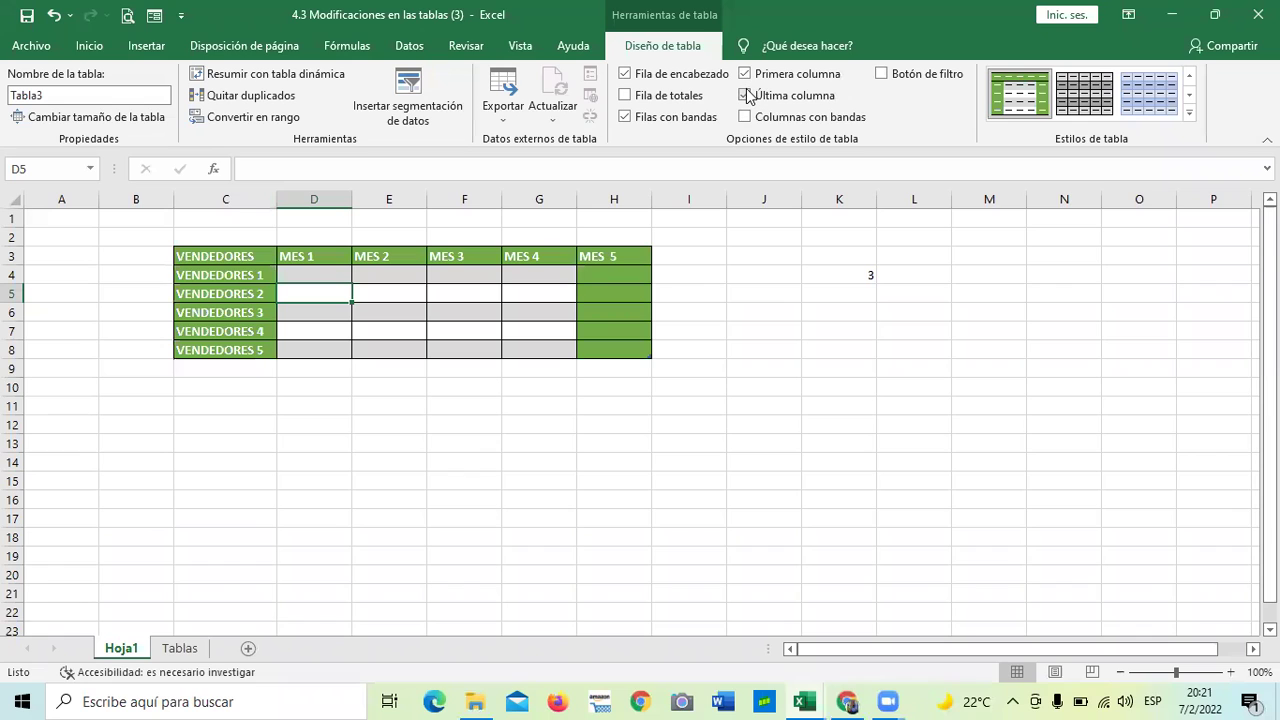
{"action": "left_click", "coordinate": [745, 95]}
{"action": "left_click", "coordinate": [745, 97]}
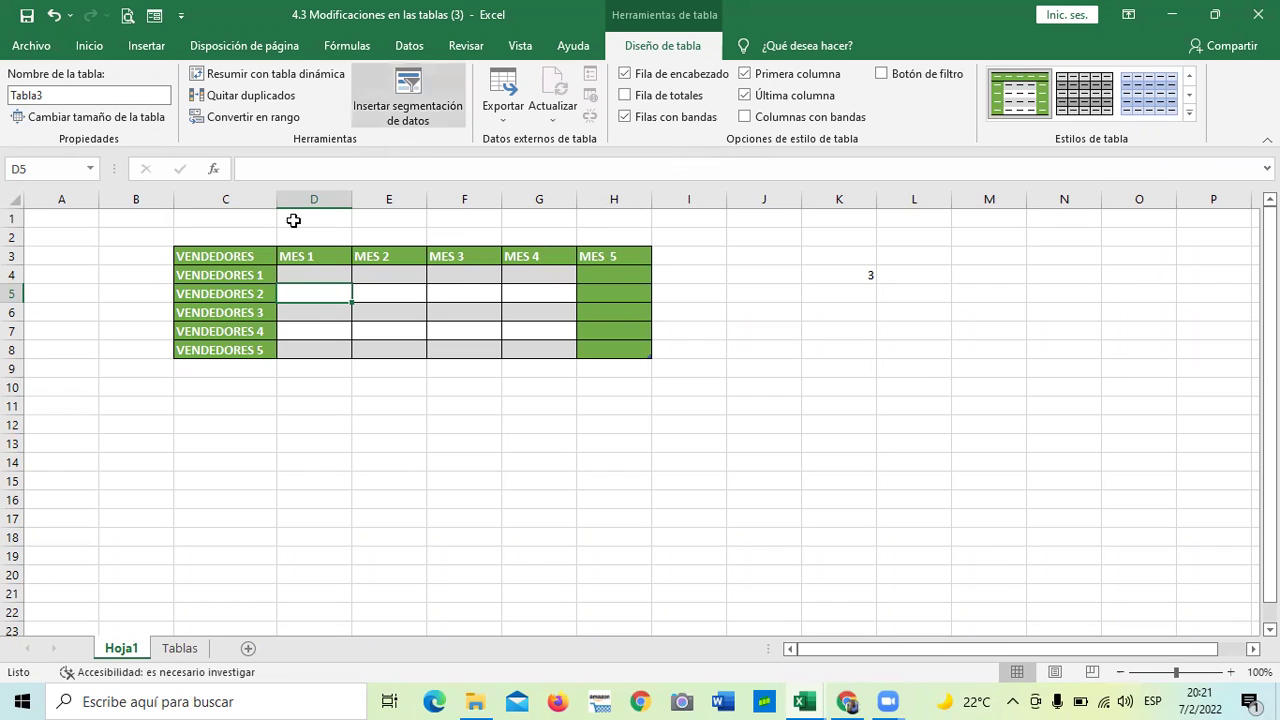
{"action": "left_click", "coordinate": [233, 300]}
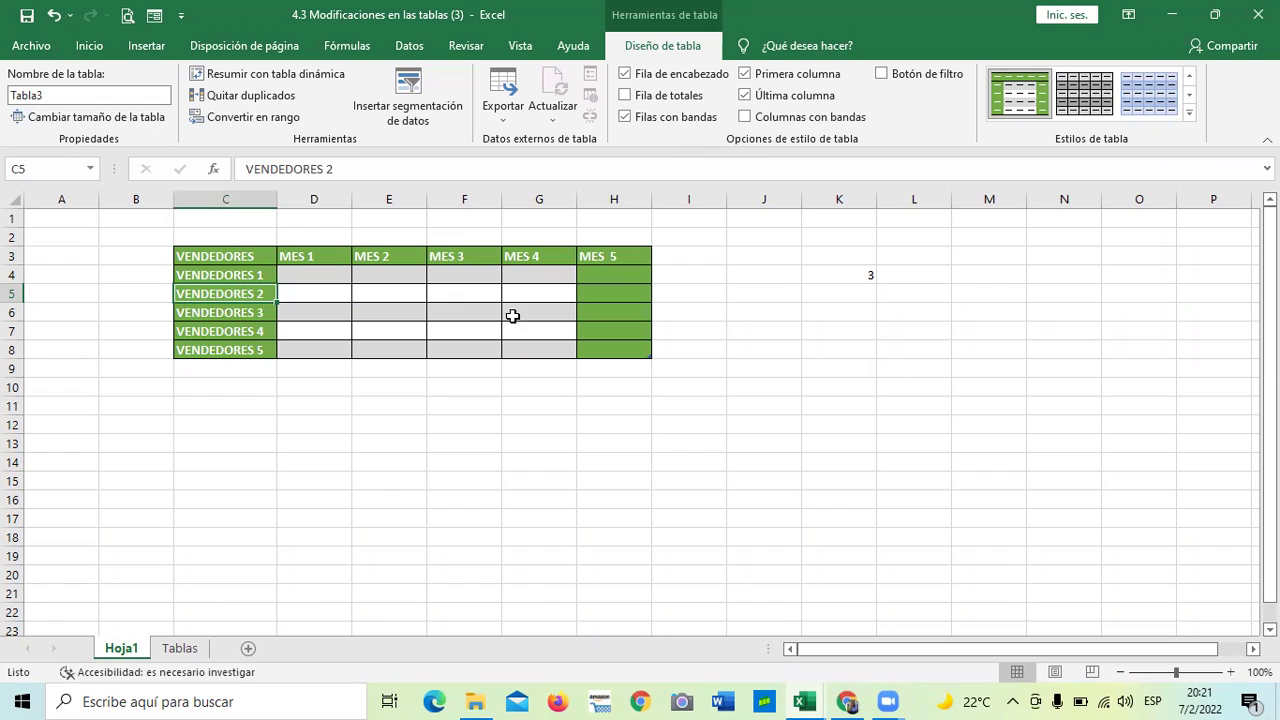
{"action": "left_click", "coordinate": [642, 290]}
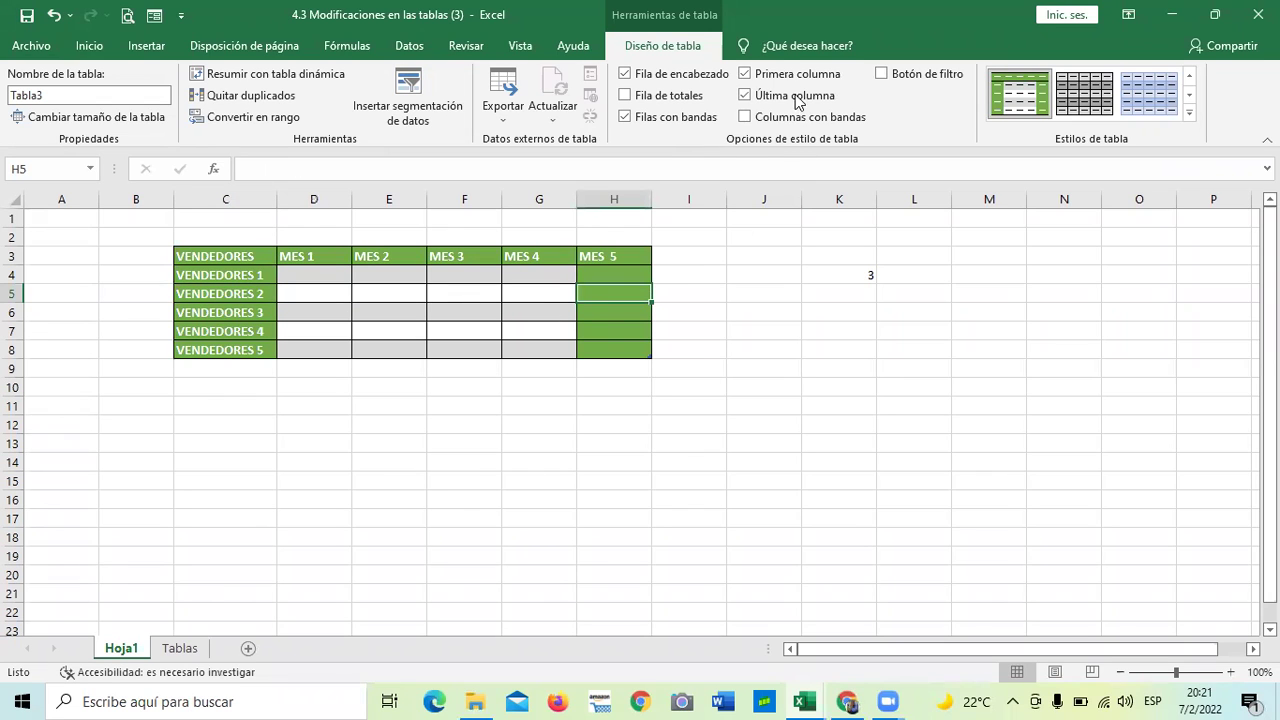
Remove the first- and last-column highlights and turn off banded rows
{"action": "left_click", "coordinate": [757, 77]}
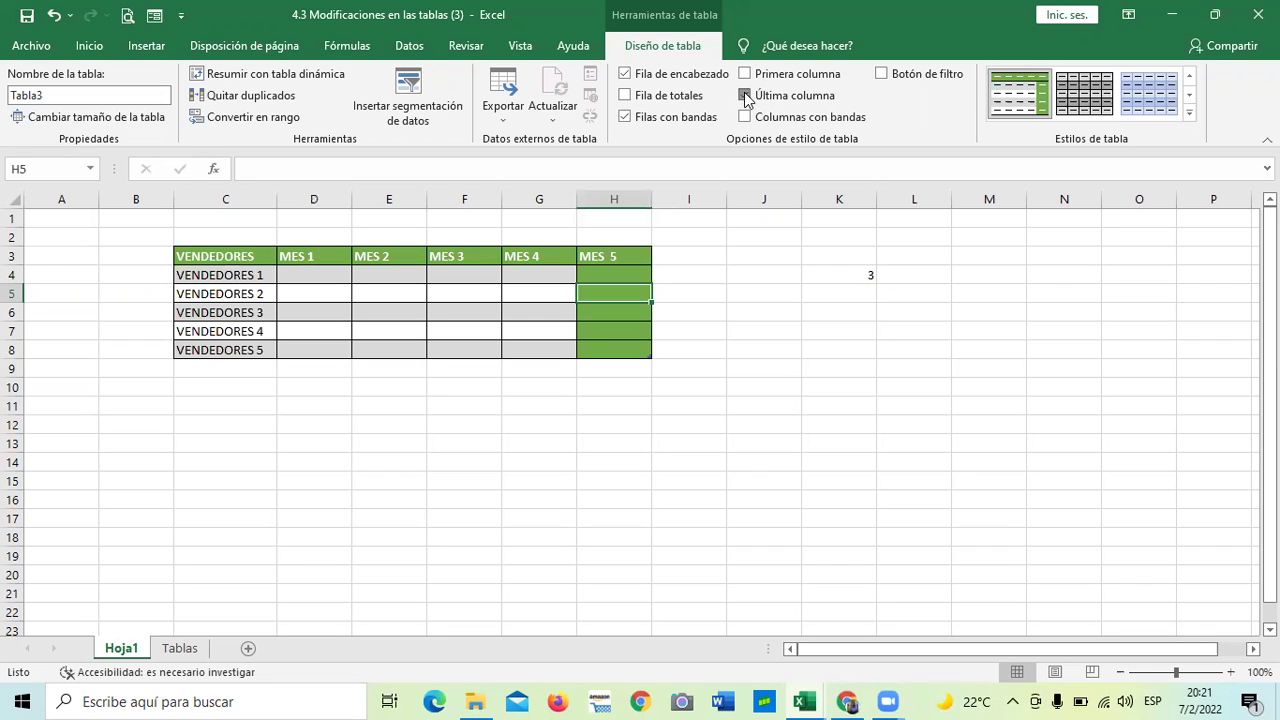
{"action": "left_click", "coordinate": [745, 95]}
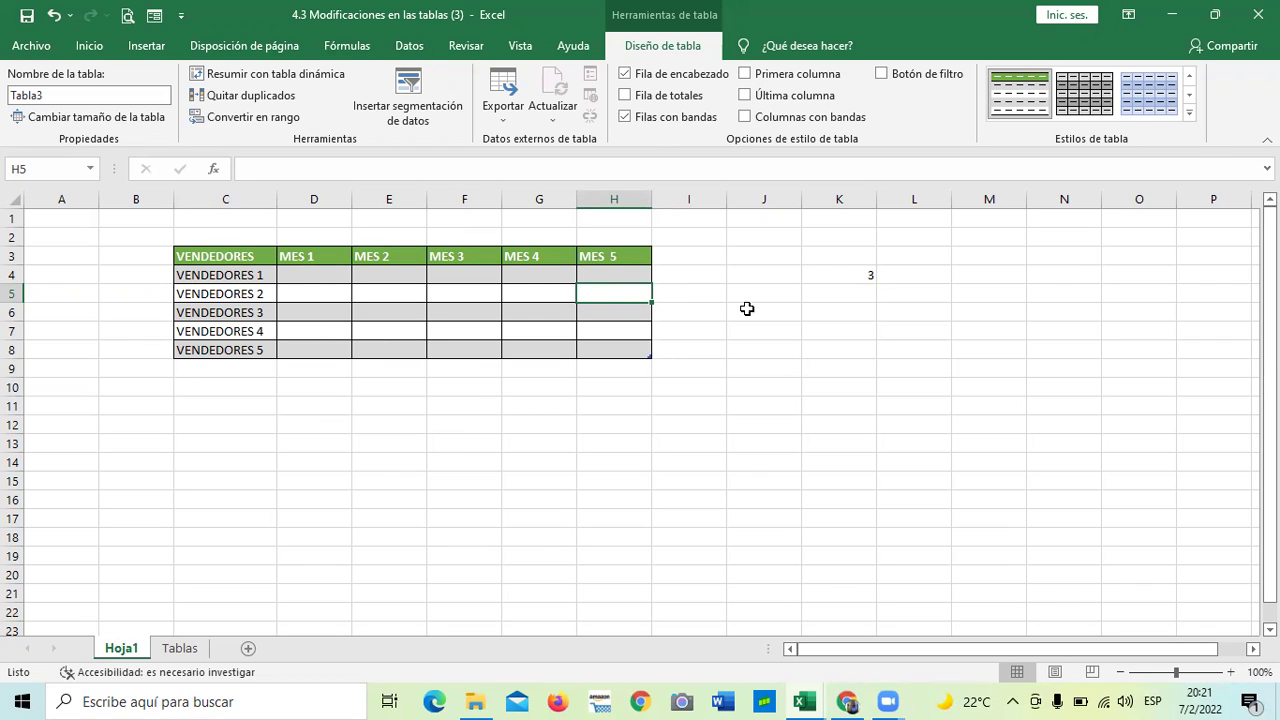
{"action": "left_click", "coordinate": [476, 307]}
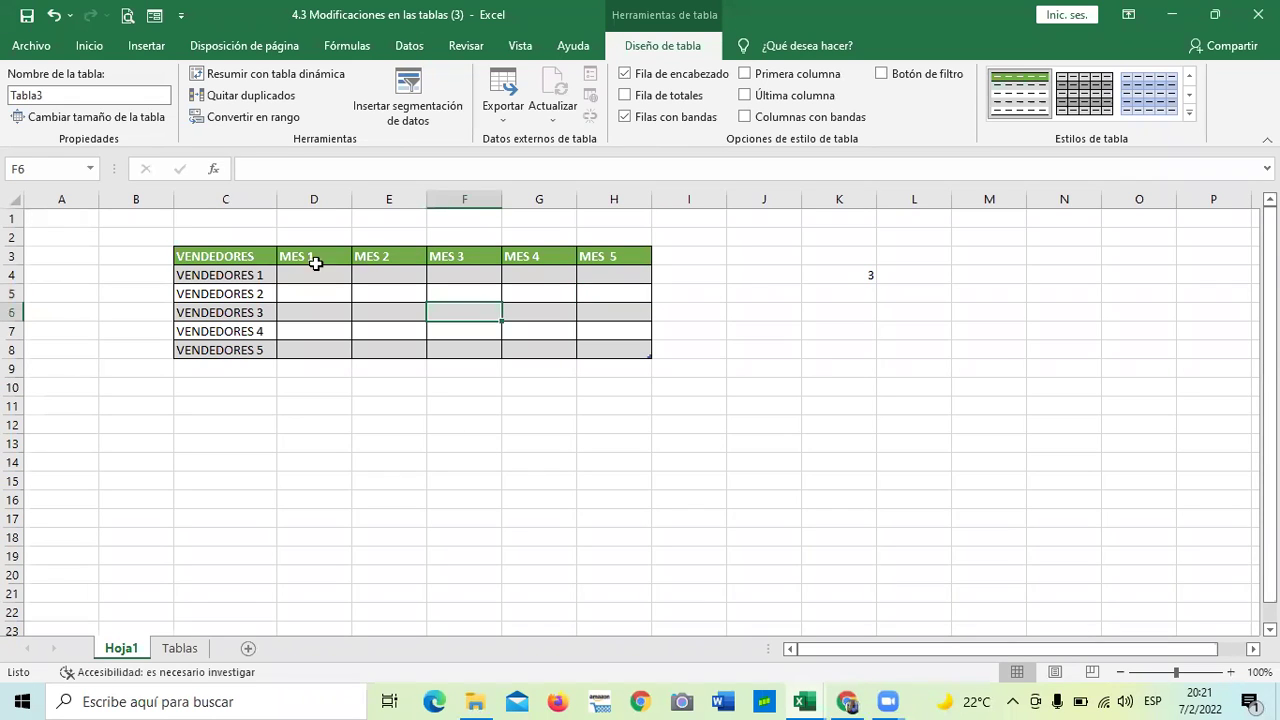
{"action": "left_click", "coordinate": [223, 254]}
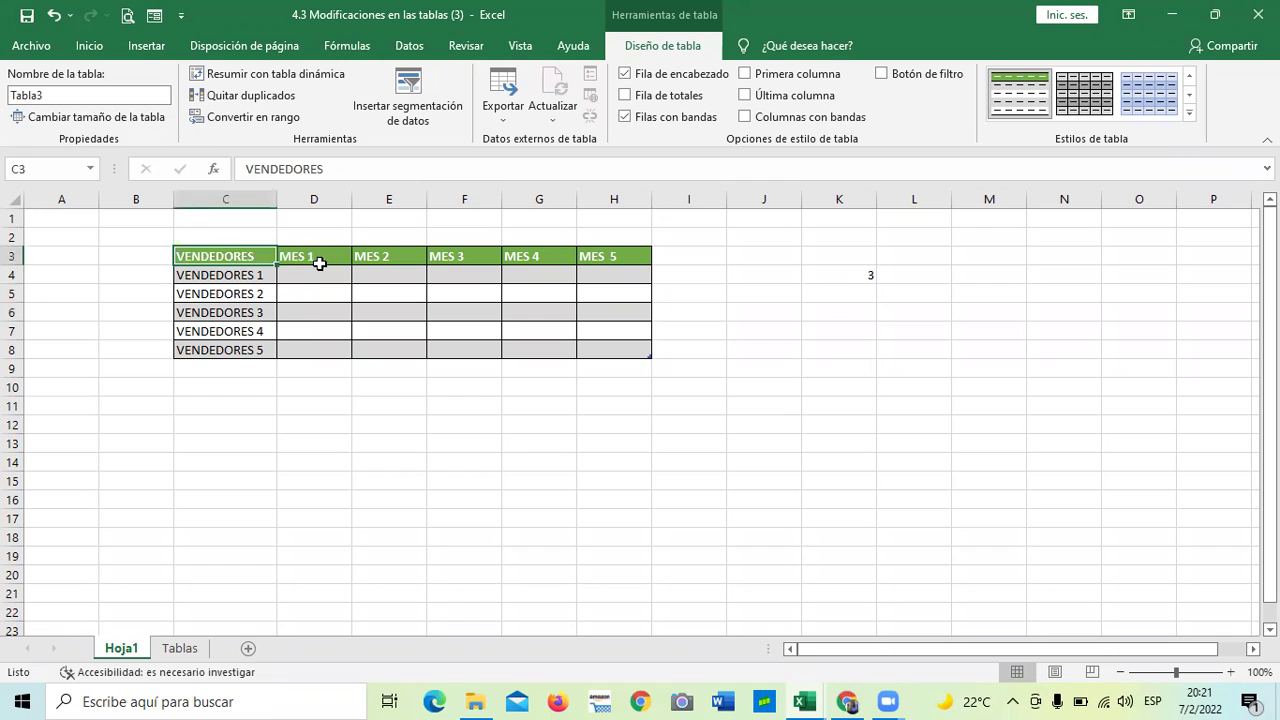
{"action": "left_click", "coordinate": [325, 257]}
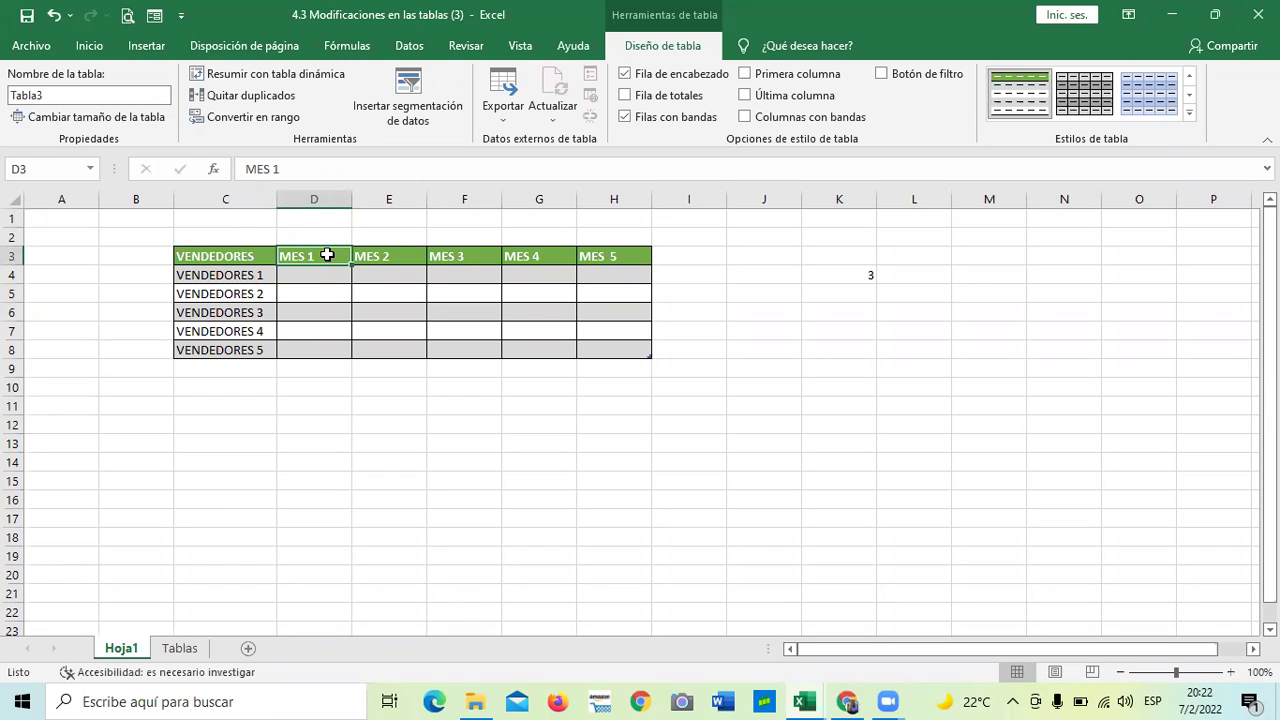
{"action": "left_click", "coordinate": [624, 118]}
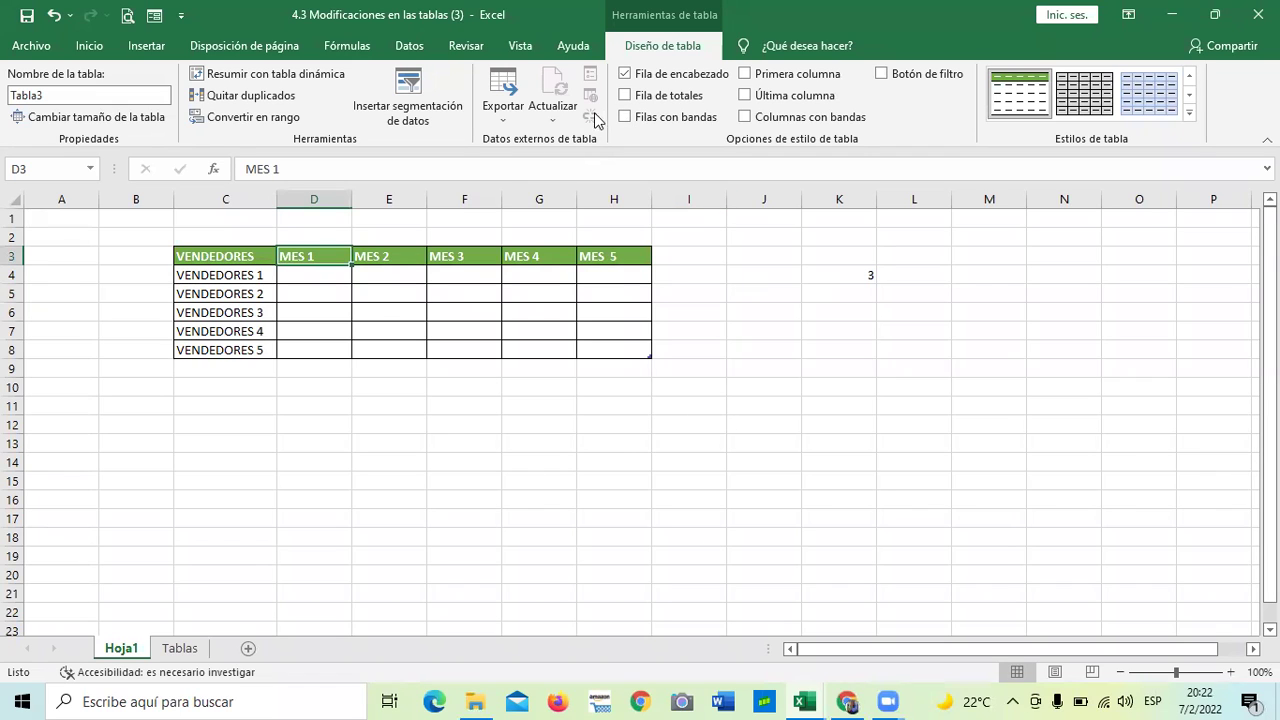
Restore banded rows and apply a green medium table style
{"action": "left_click", "coordinate": [624, 117]}
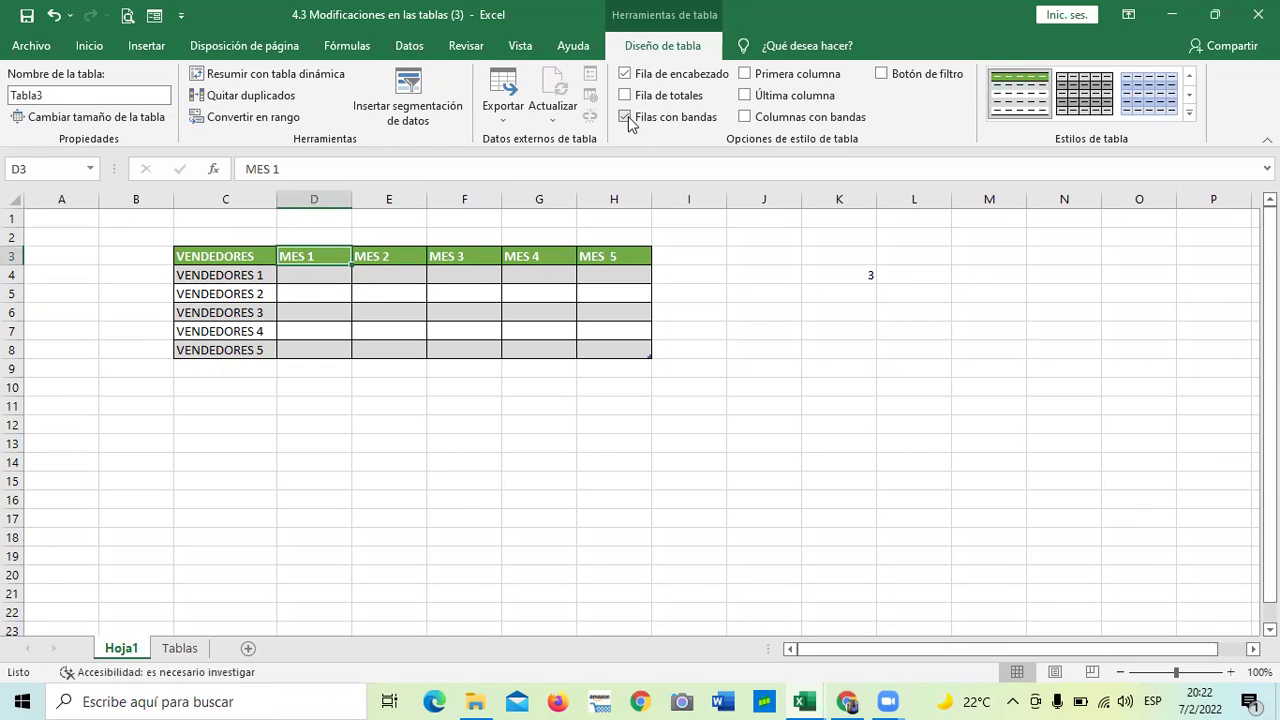
{"action": "left_click", "coordinate": [1189, 112]}
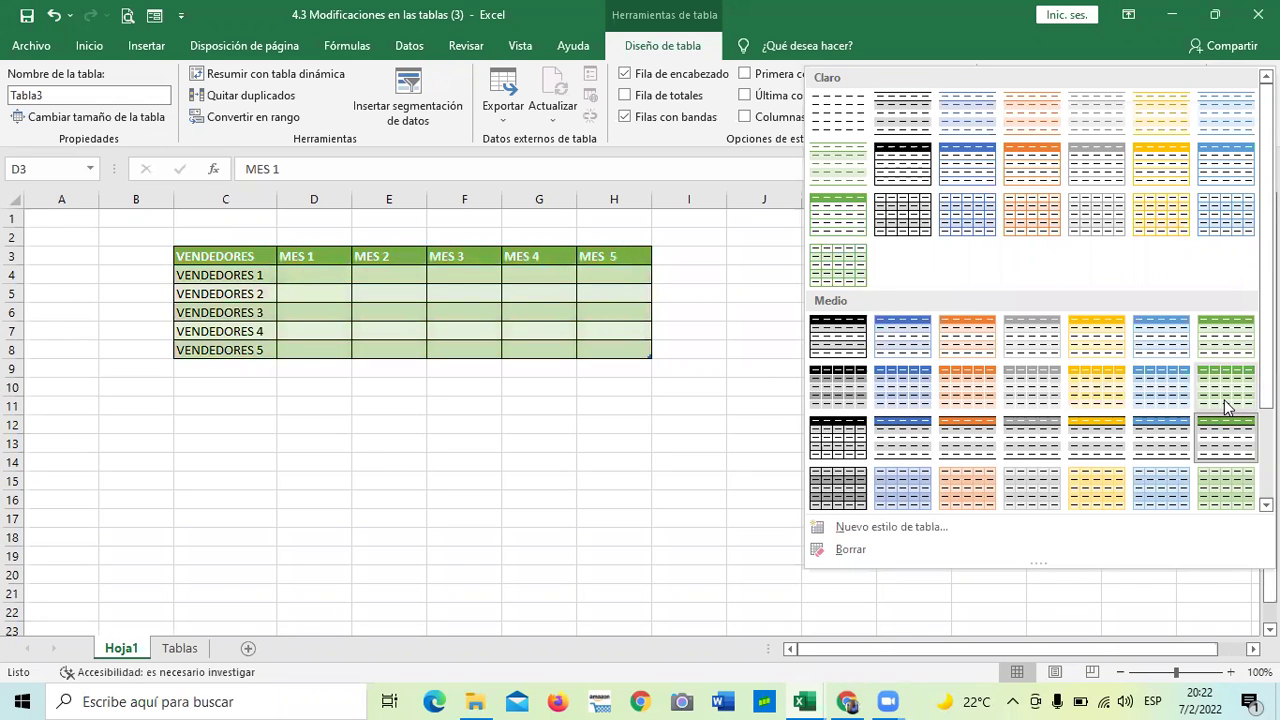
{"action": "left_click", "coordinate": [1224, 432]}
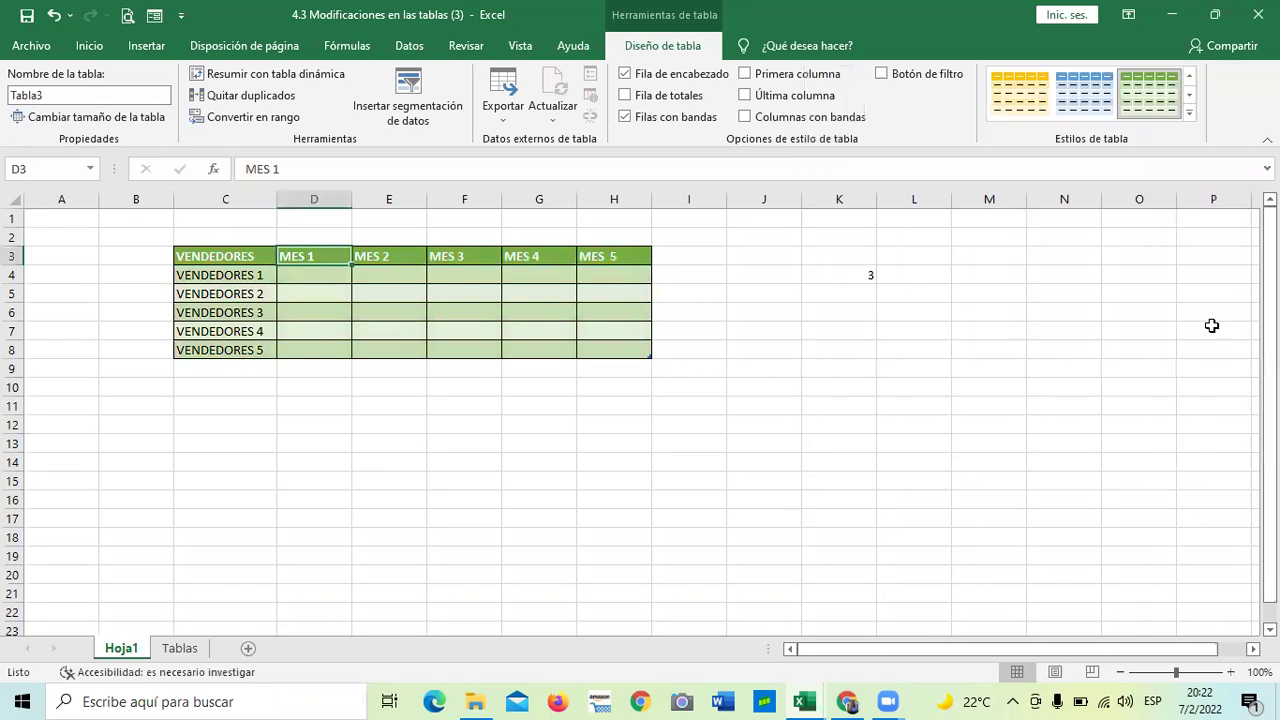
Toggle banded rows off and on several times, leaving them on
{"action": "left_click", "coordinate": [626, 117]}
{"action": "left_click", "coordinate": [626, 117]}
{"action": "left_click", "coordinate": [626, 117]}
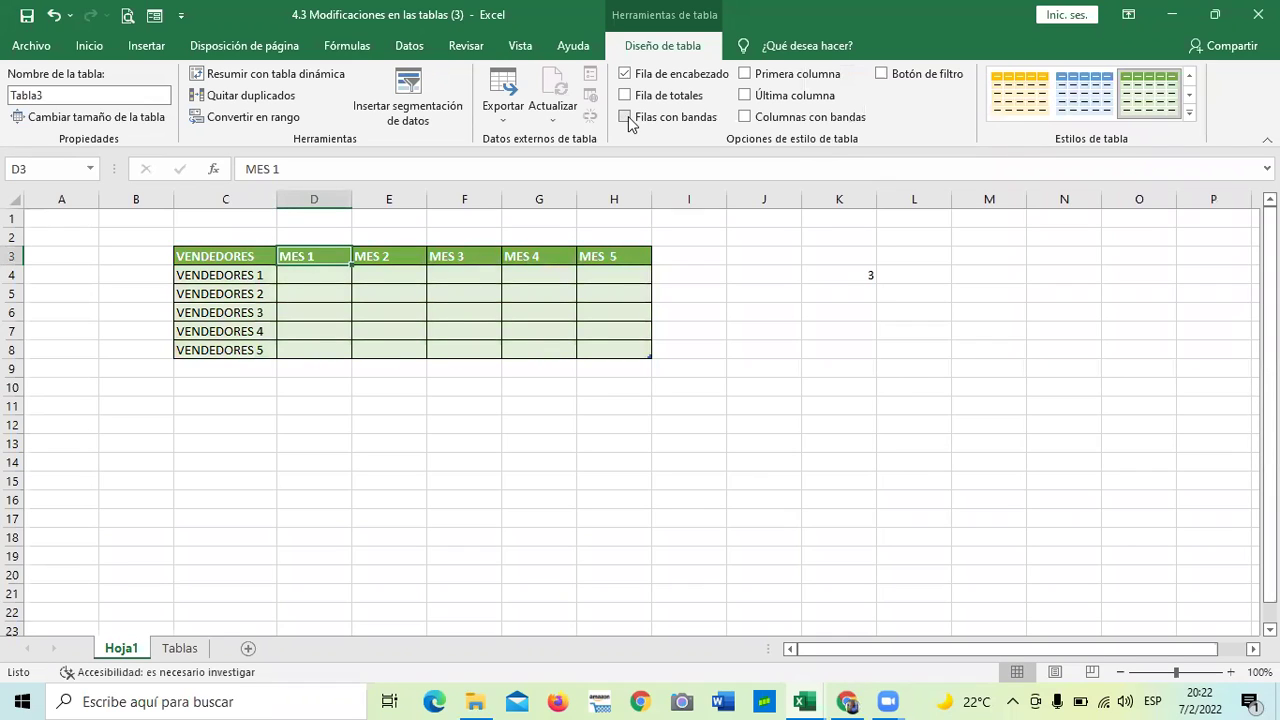
{"action": "left_click", "coordinate": [626, 117]}
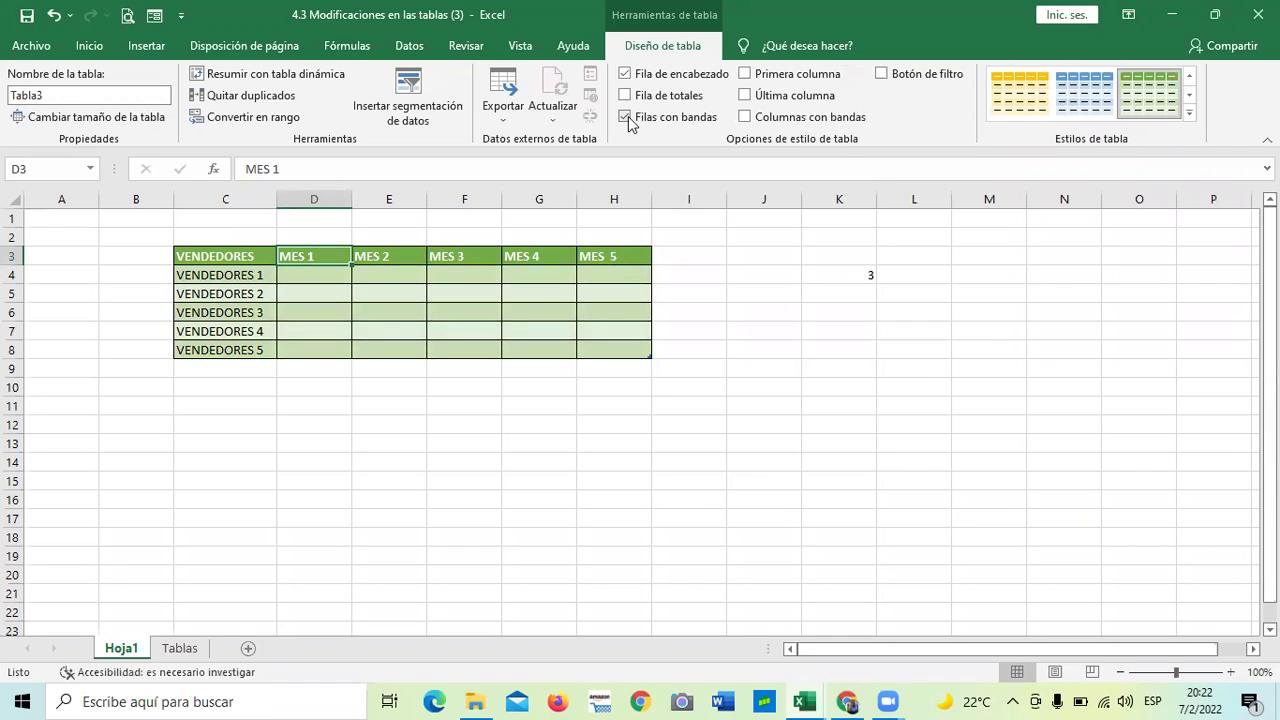
{"action": "left_click", "coordinate": [626, 117]}
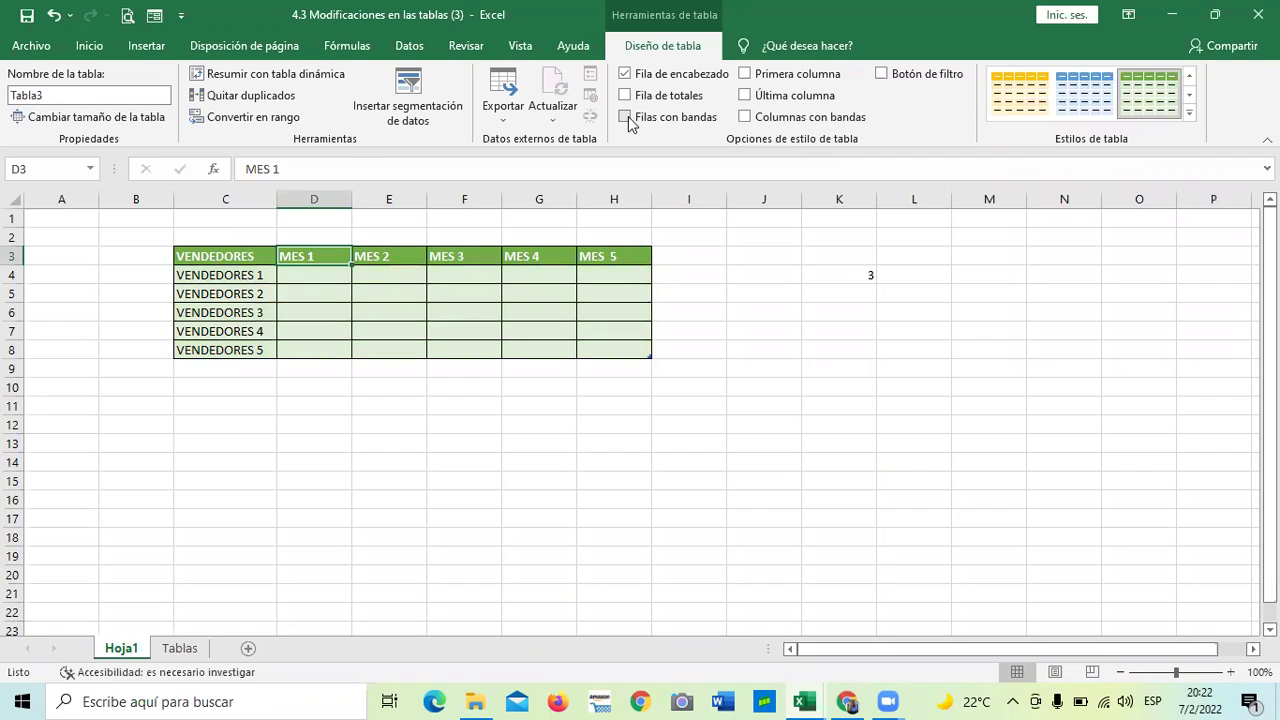
{"action": "left_click", "coordinate": [625, 117]}
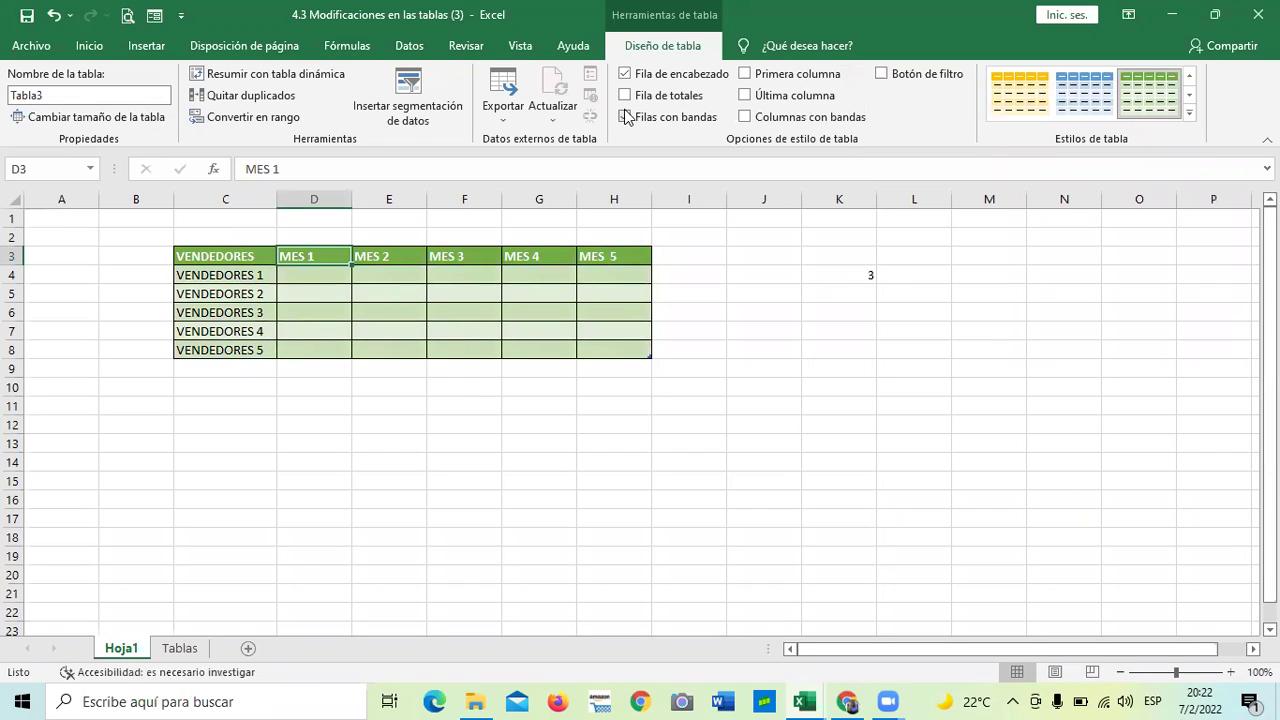
{"action": "left_click", "coordinate": [624, 117]}
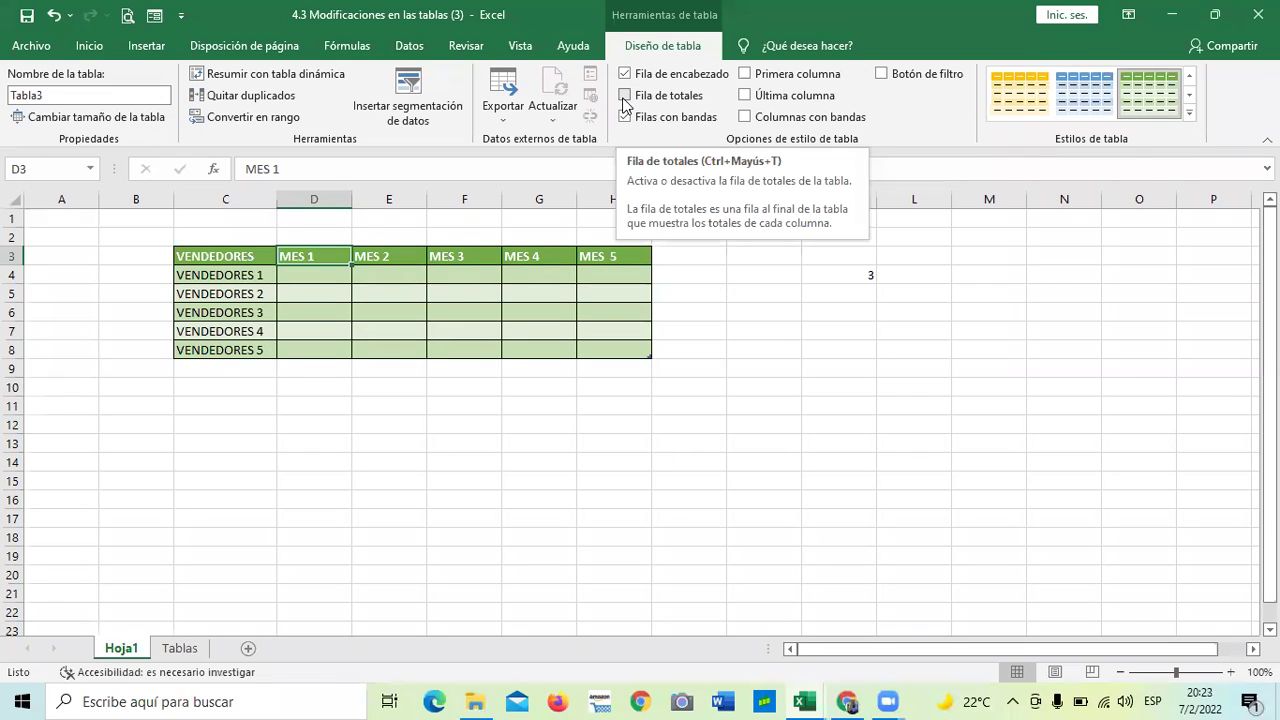
Add a Total row in row 9 and open the summary function list in it
{"action": "left_click", "coordinate": [624, 96]}
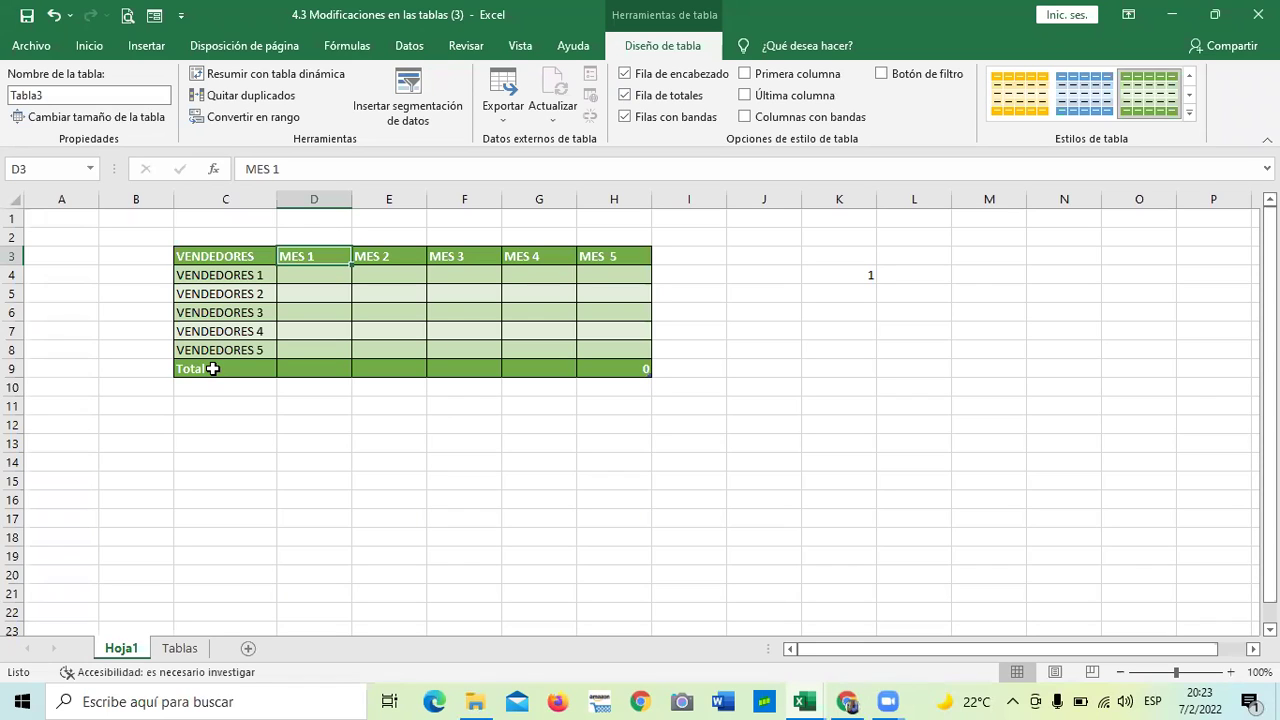
{"action": "left_click", "coordinate": [213, 369]}
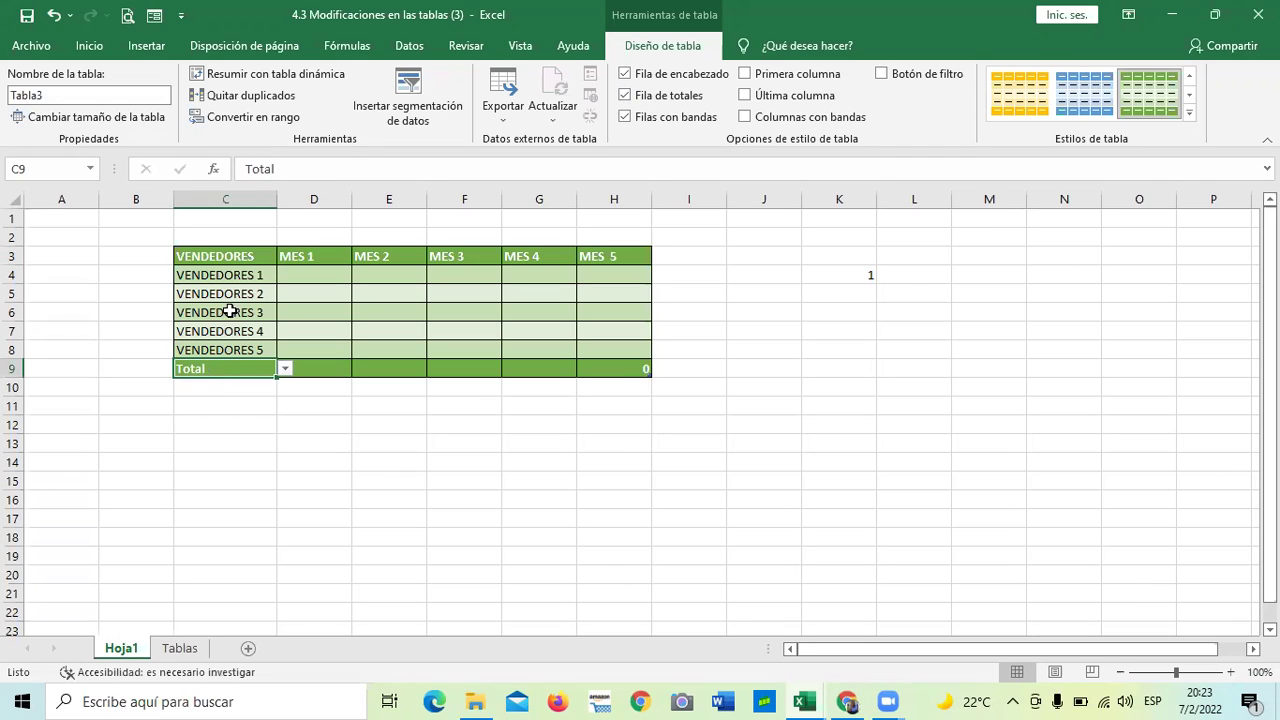
{"action": "left_click", "coordinate": [606, 370]}
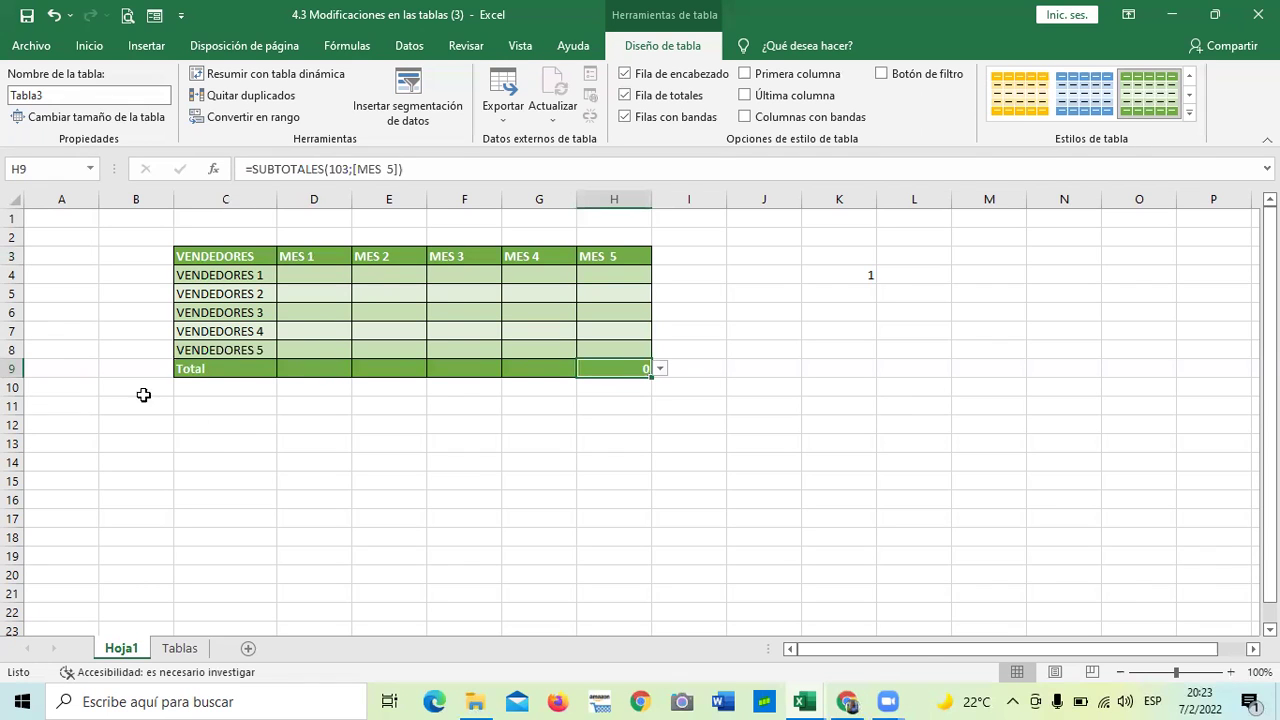
{"action": "left_click", "coordinate": [190, 369]}
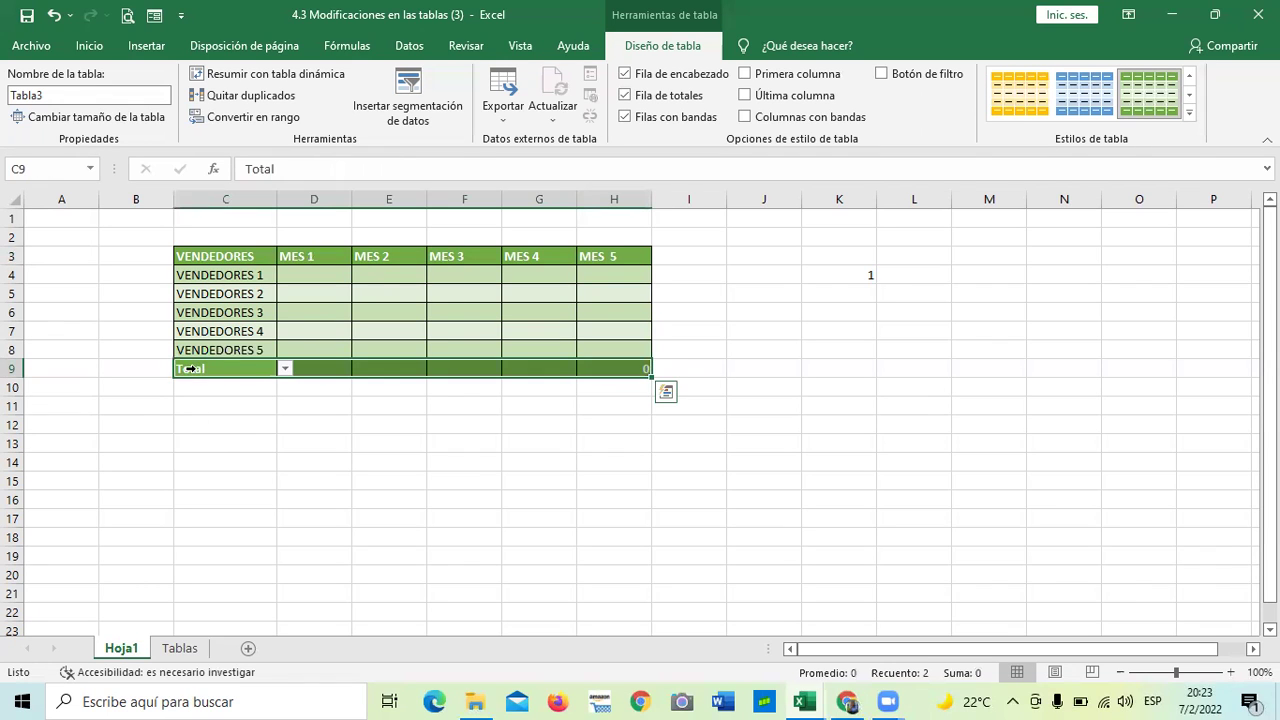
{"action": "left_click", "coordinate": [285, 369]}
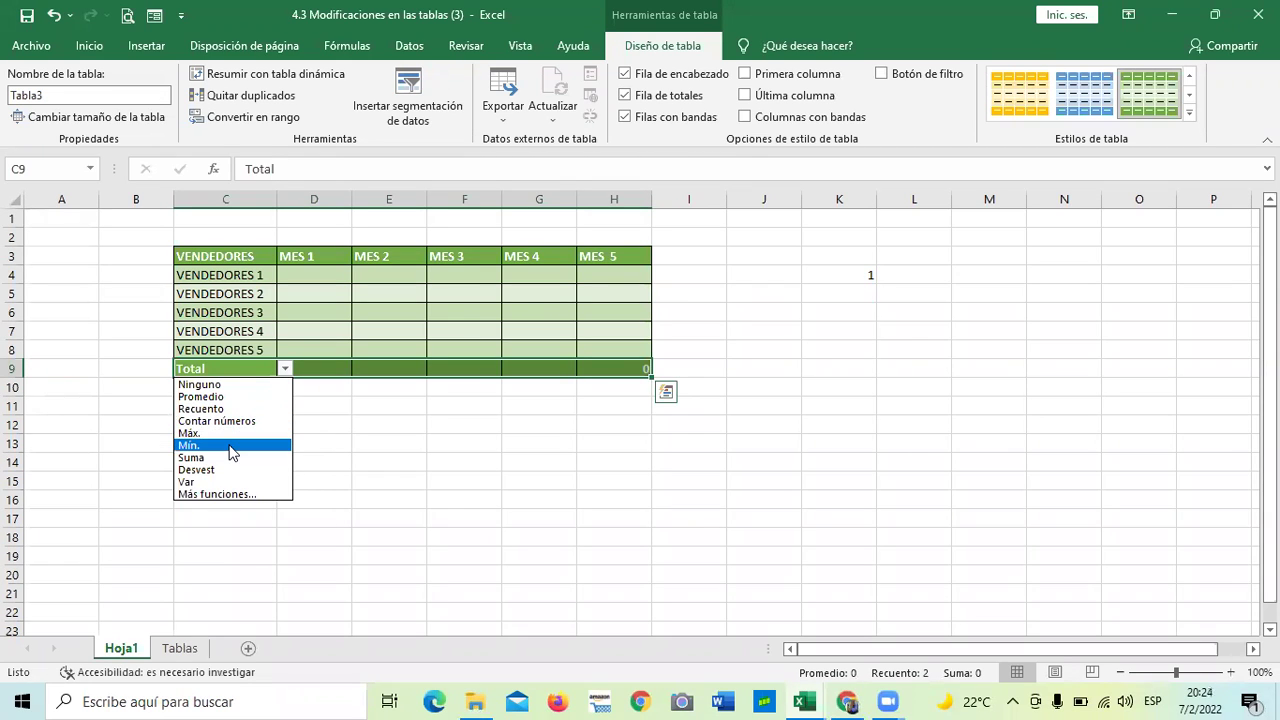
{"action": "left_click", "coordinate": [209, 493]}
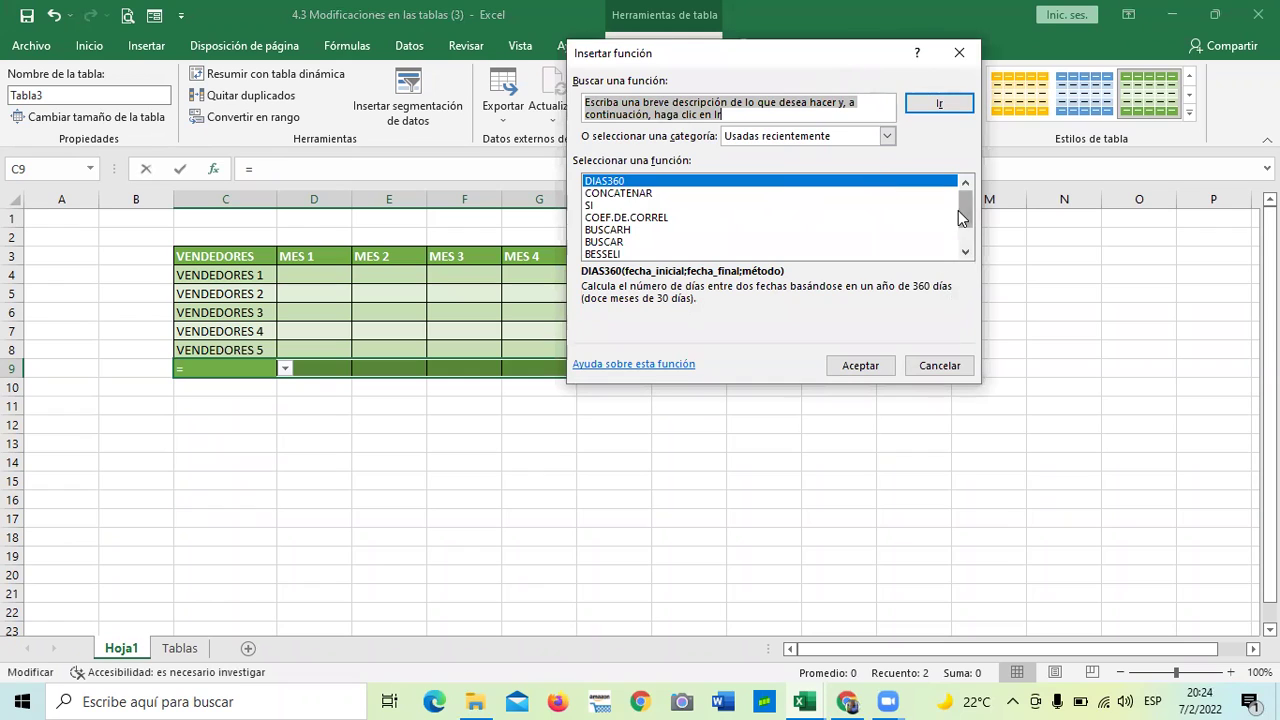
{"action": "left_click_drag", "start_coordinate": [958, 210], "coordinate": [967, 222]}
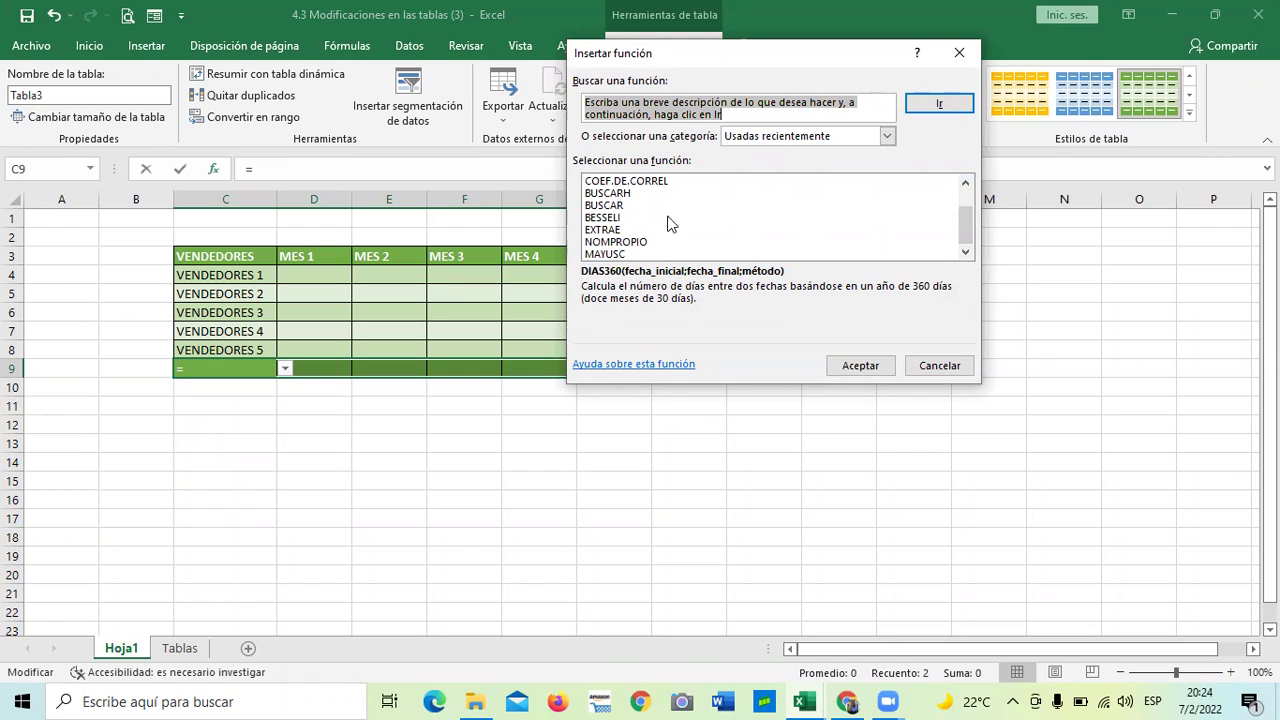
{"action": "left_click", "coordinate": [939, 365]}
{"action": "left_click", "coordinate": [323, 551]}
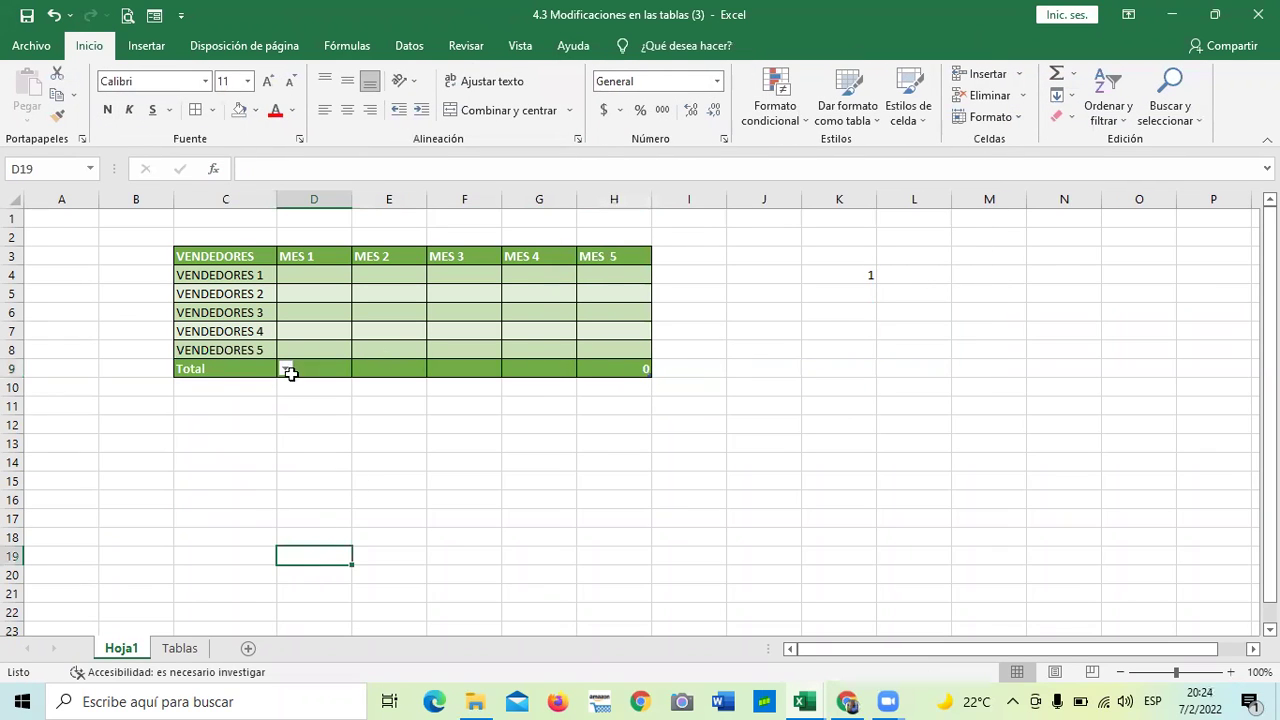
{"action": "left_click", "coordinate": [938, 424]}
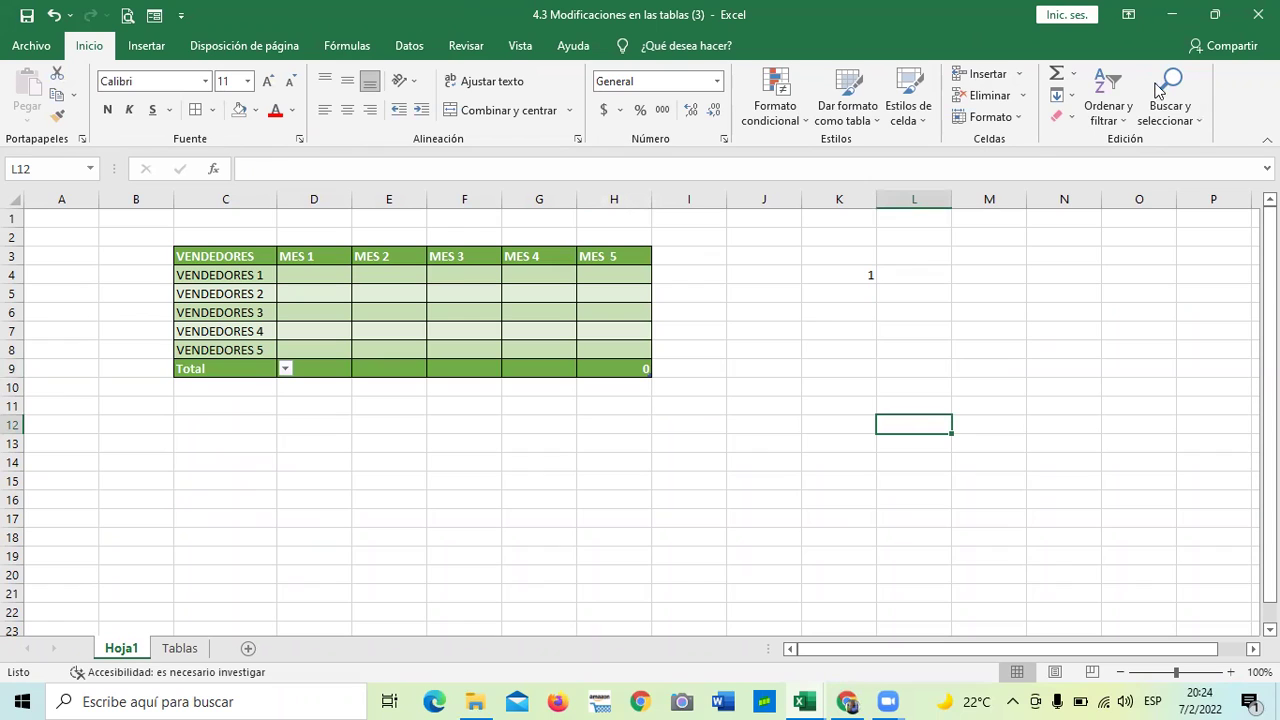
{"action": "left_click", "coordinate": [829, 273]}
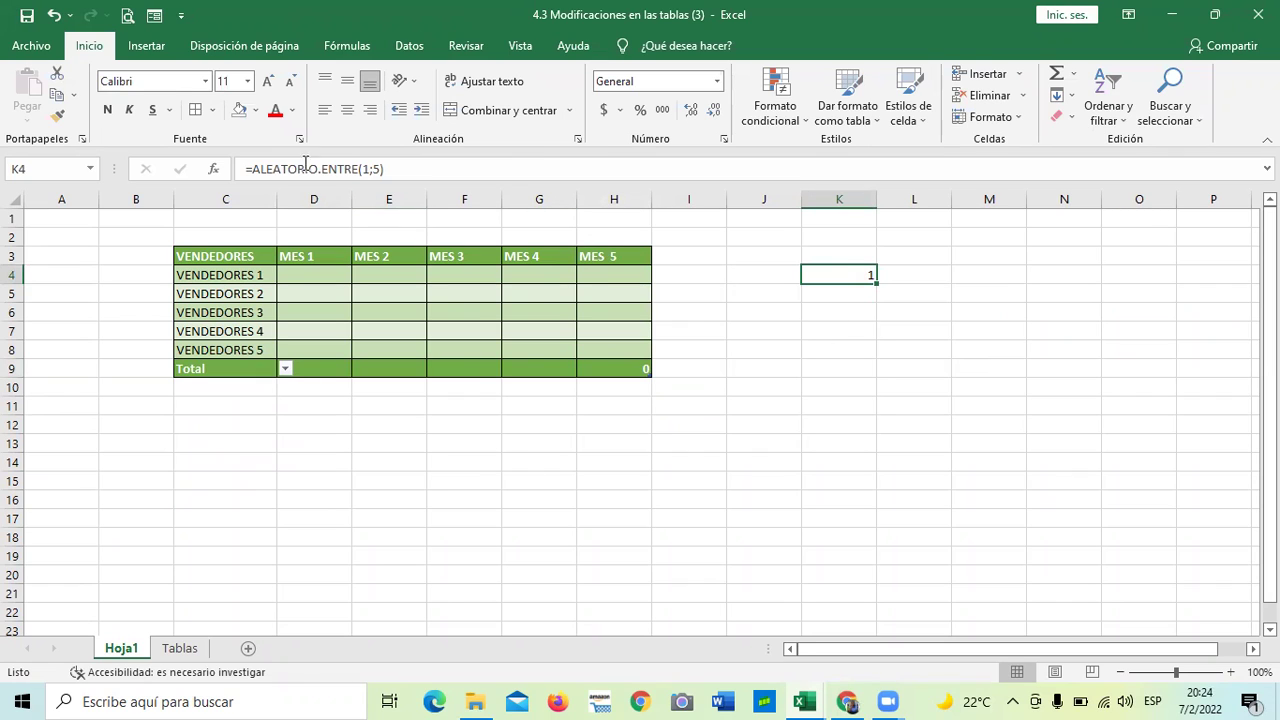
{"action": "left_click", "coordinate": [870, 440]}
{"action": "left_click", "coordinate": [831, 272]}
{"action": "left_click", "coordinate": [306, 261]}
{"action": "left_click", "coordinate": [323, 283]}
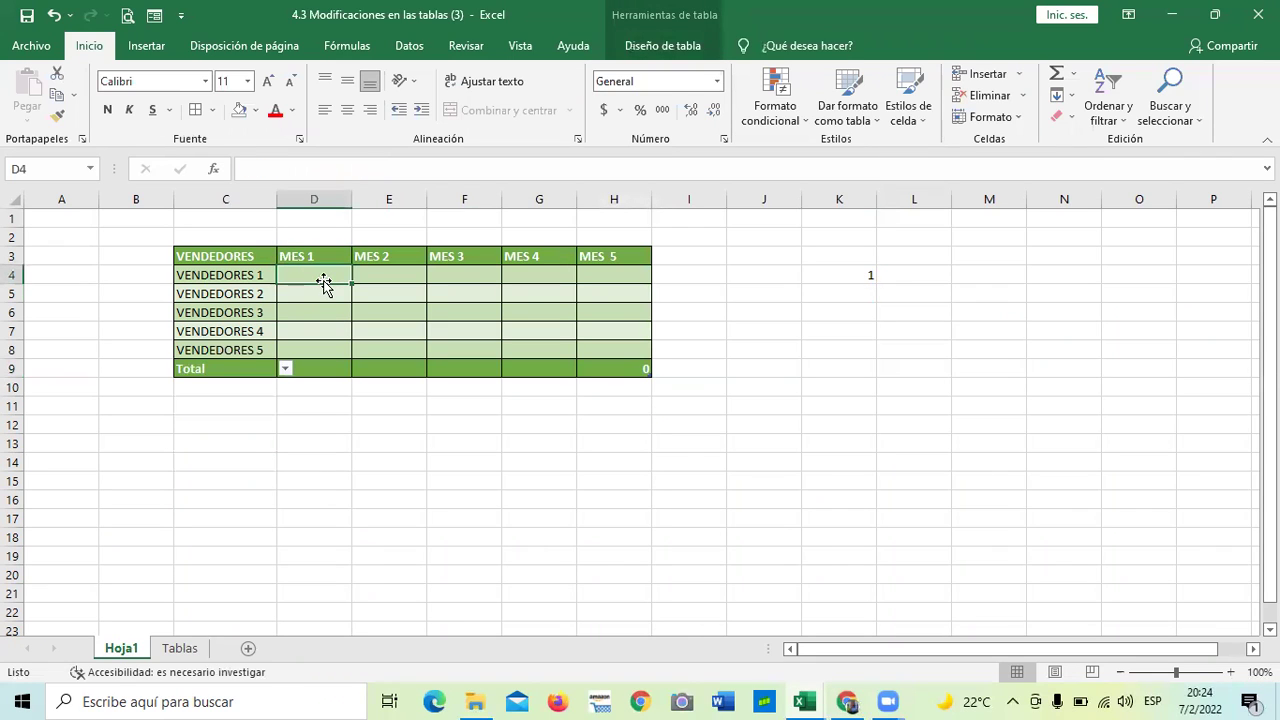
Enter 250, 150, 85, 75 and 90 into D4:D8 for the five vendors in MES 1
{"action": "type", "text": "250"}
{"action": "key", "text": "Return"}
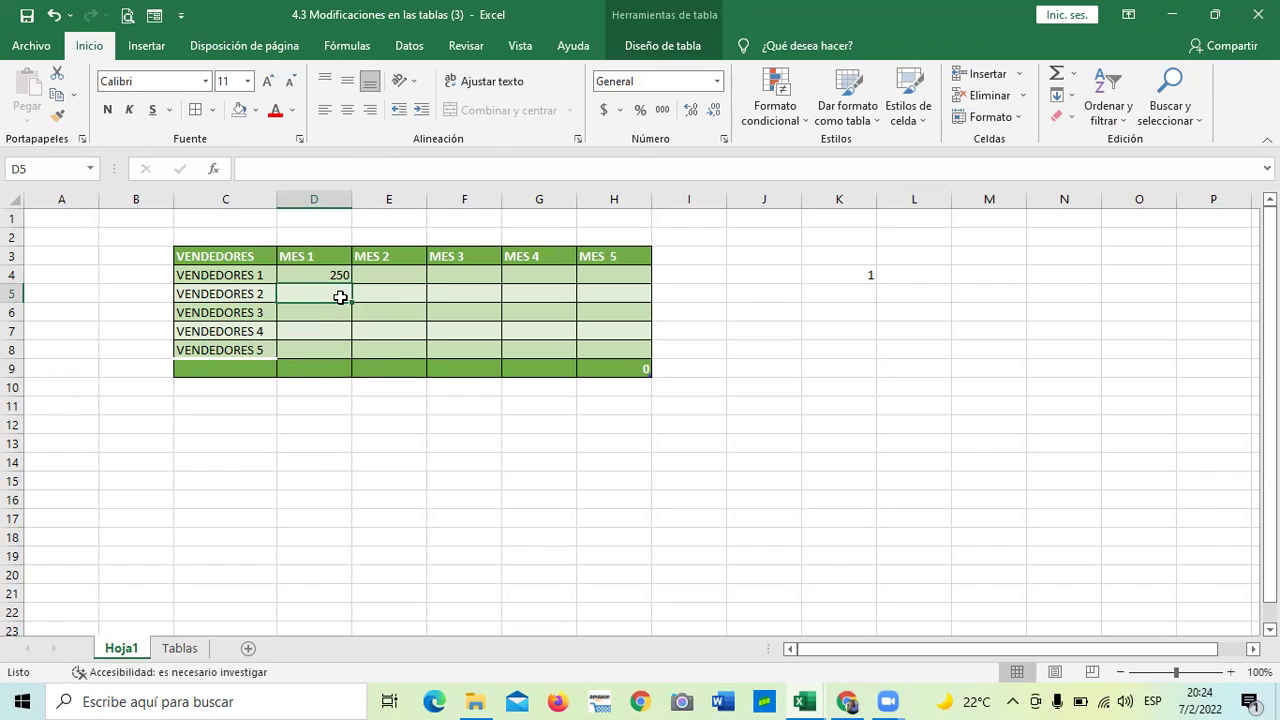
{"action": "type", "text": "150"}
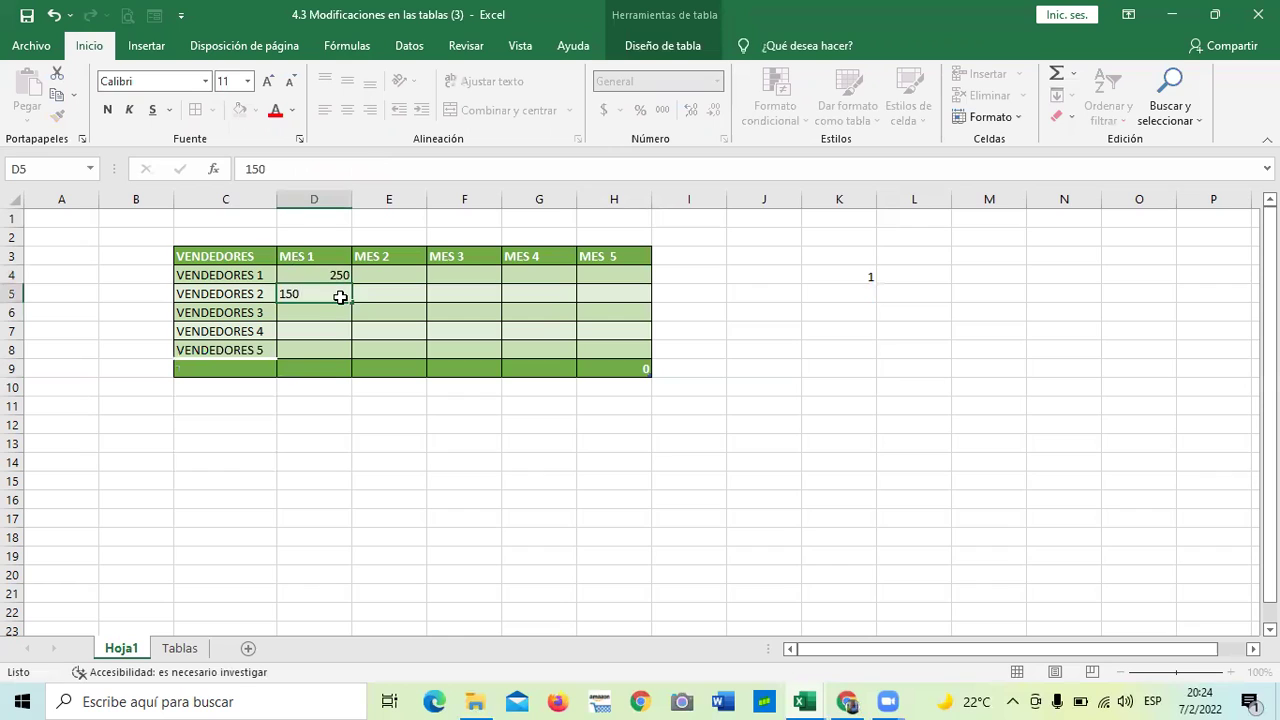
{"action": "key", "text": "Return"}
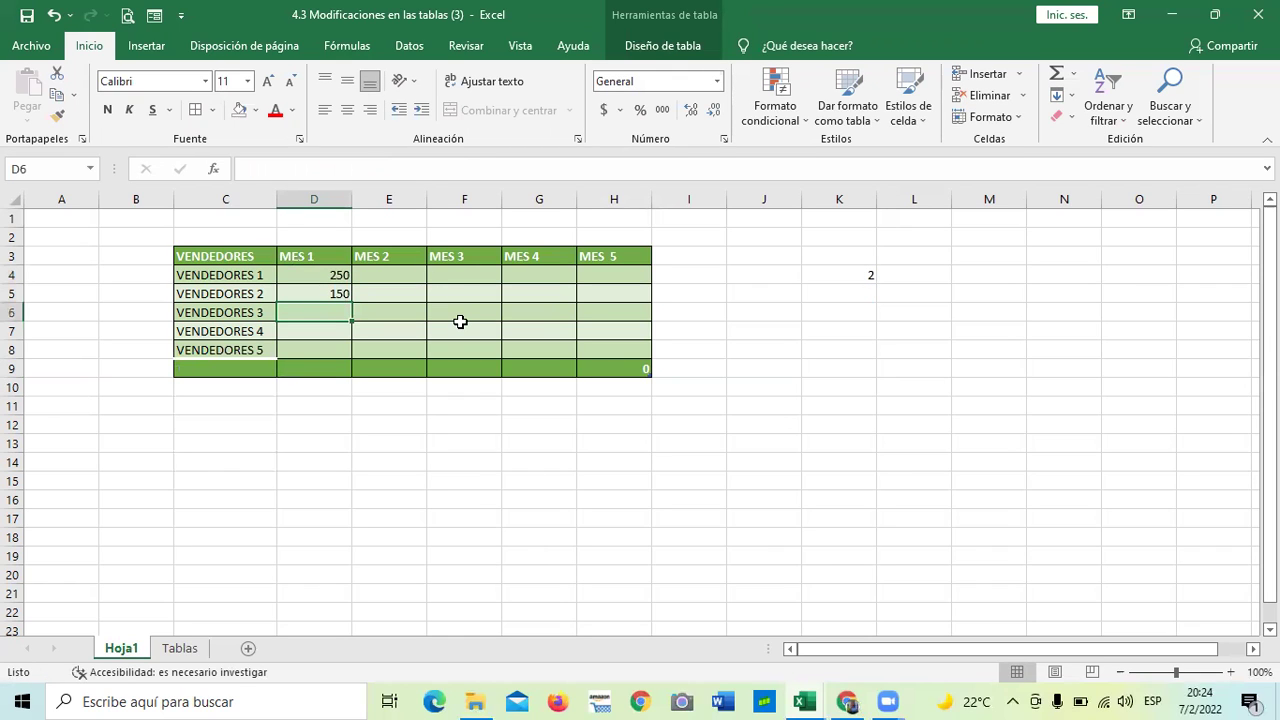
{"action": "type", "text": "85"}
{"action": "key", "text": "Return"}
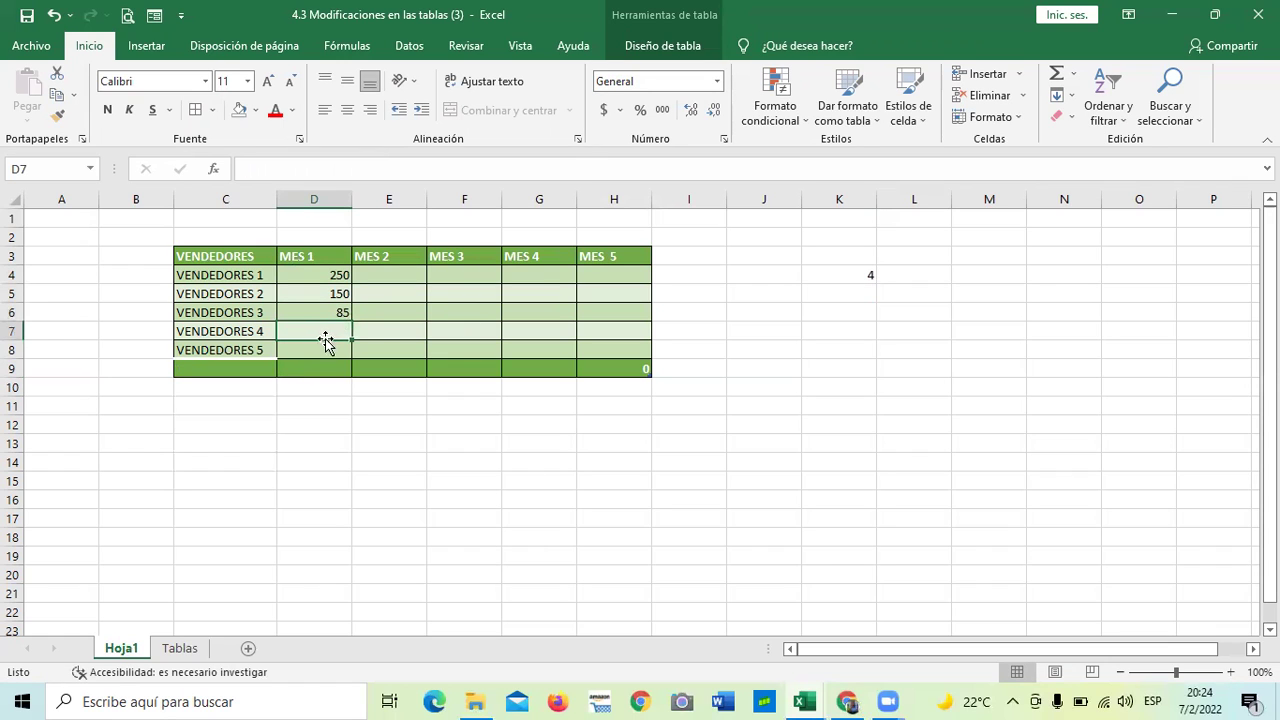
{"action": "type", "text": "75"}
{"action": "key", "text": "Return"}
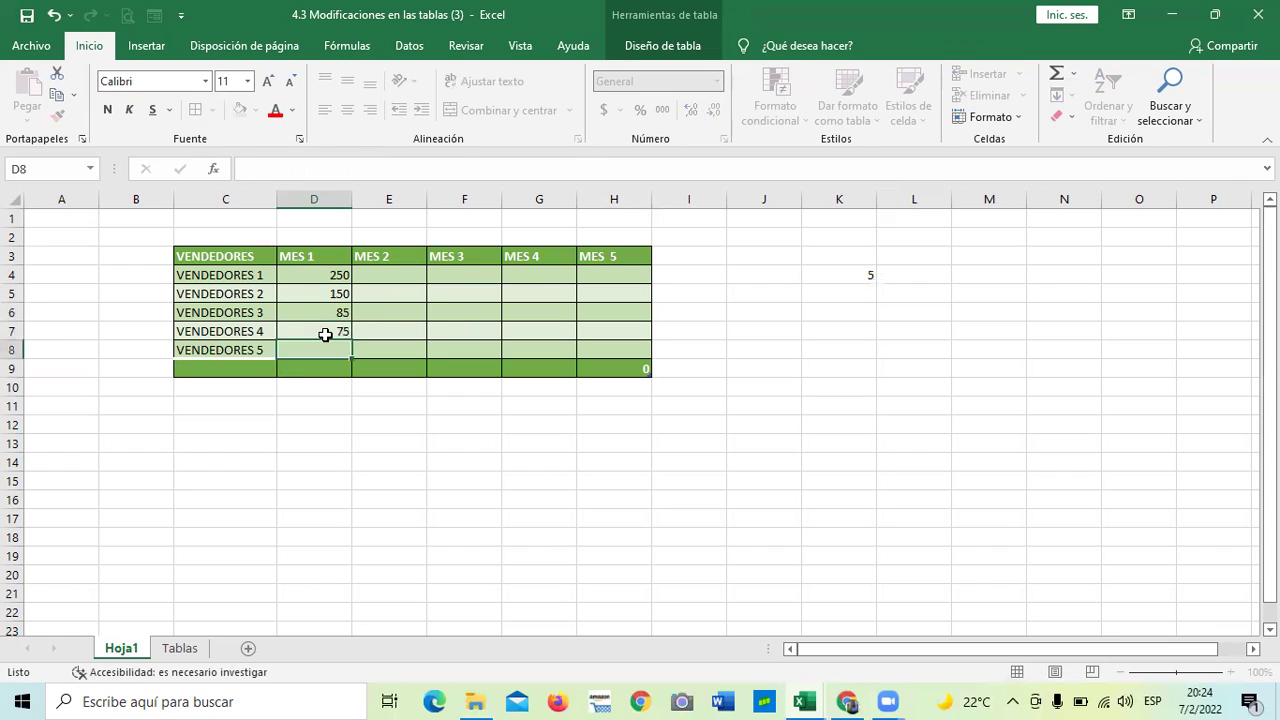
{"action": "type", "text": "90"}
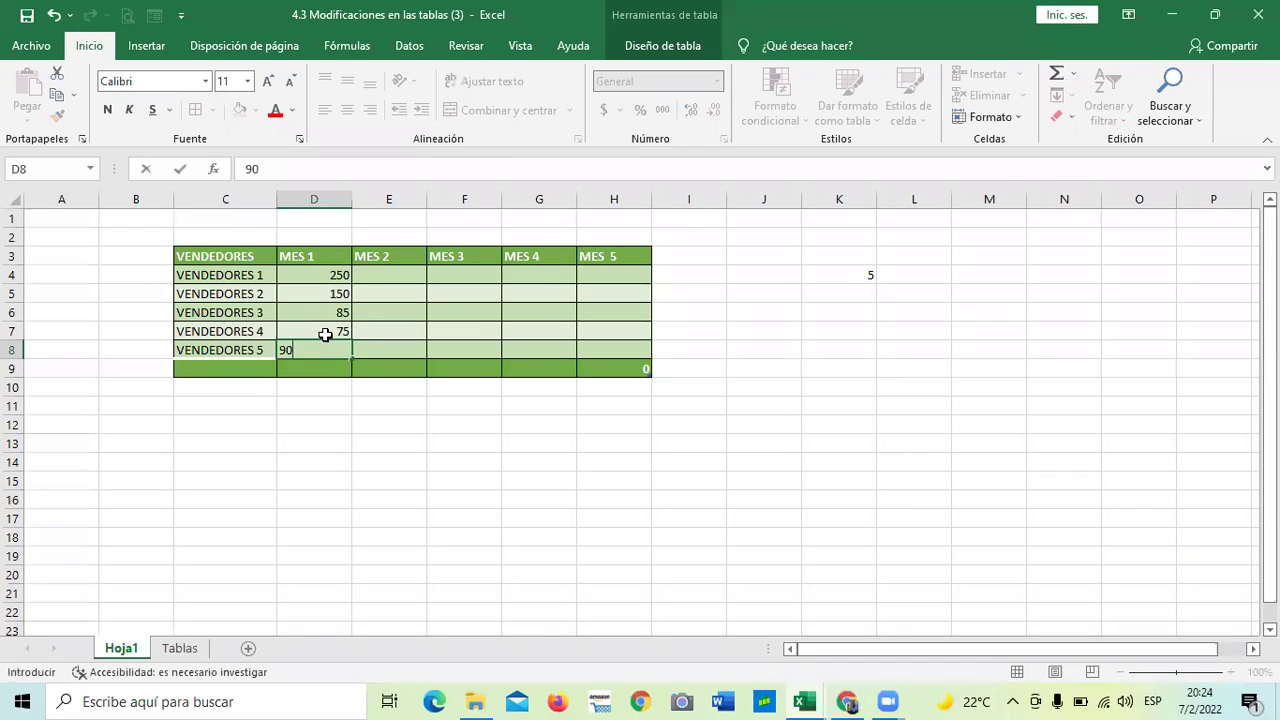
{"action": "key", "text": "Return"}
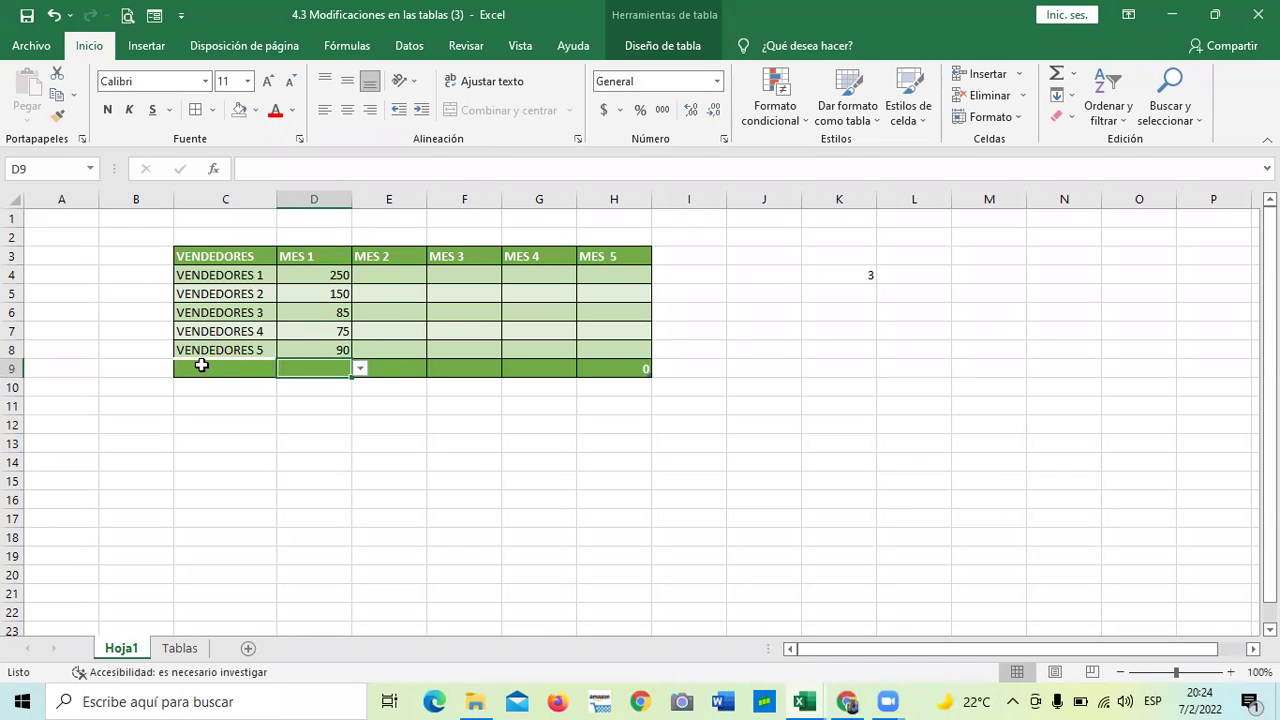
Set the MES 1 total function to Suma so the Total row shows 650
{"action": "left_click", "coordinate": [201, 367]}
{"action": "left_click", "coordinate": [341, 370]}
{"action": "left_click", "coordinate": [371, 367]}
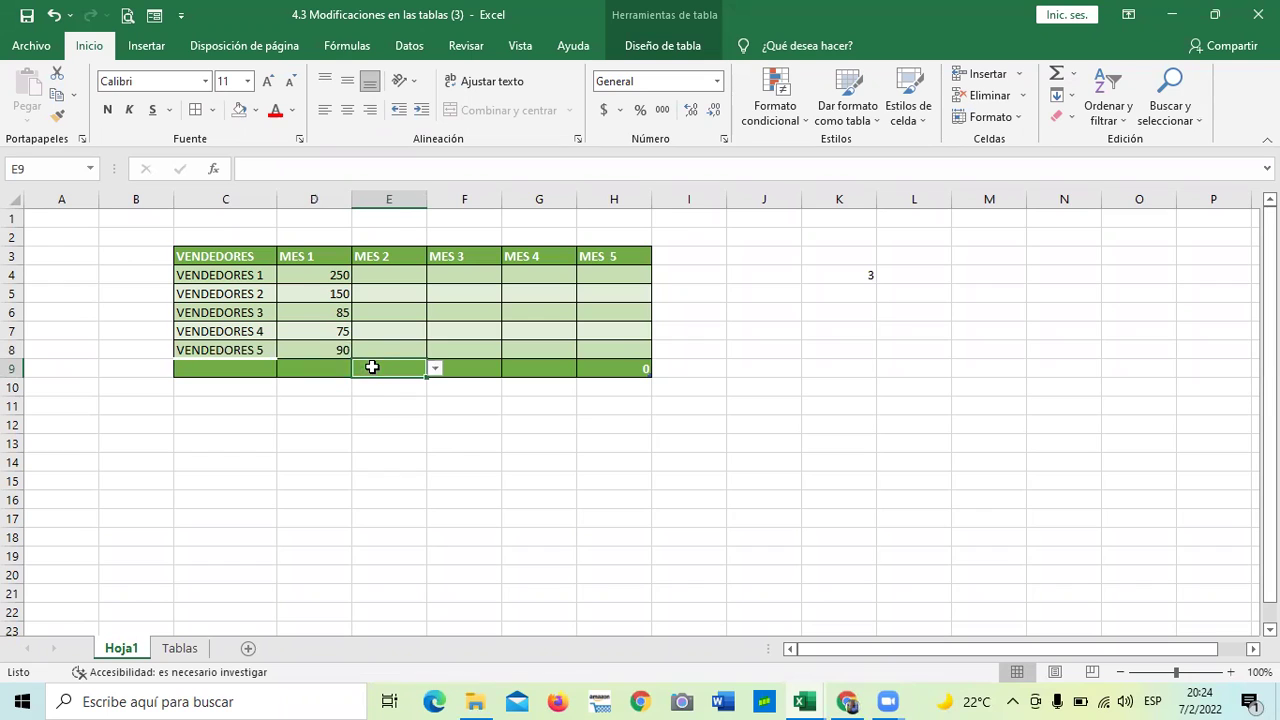
{"action": "left_click", "coordinate": [466, 366]}
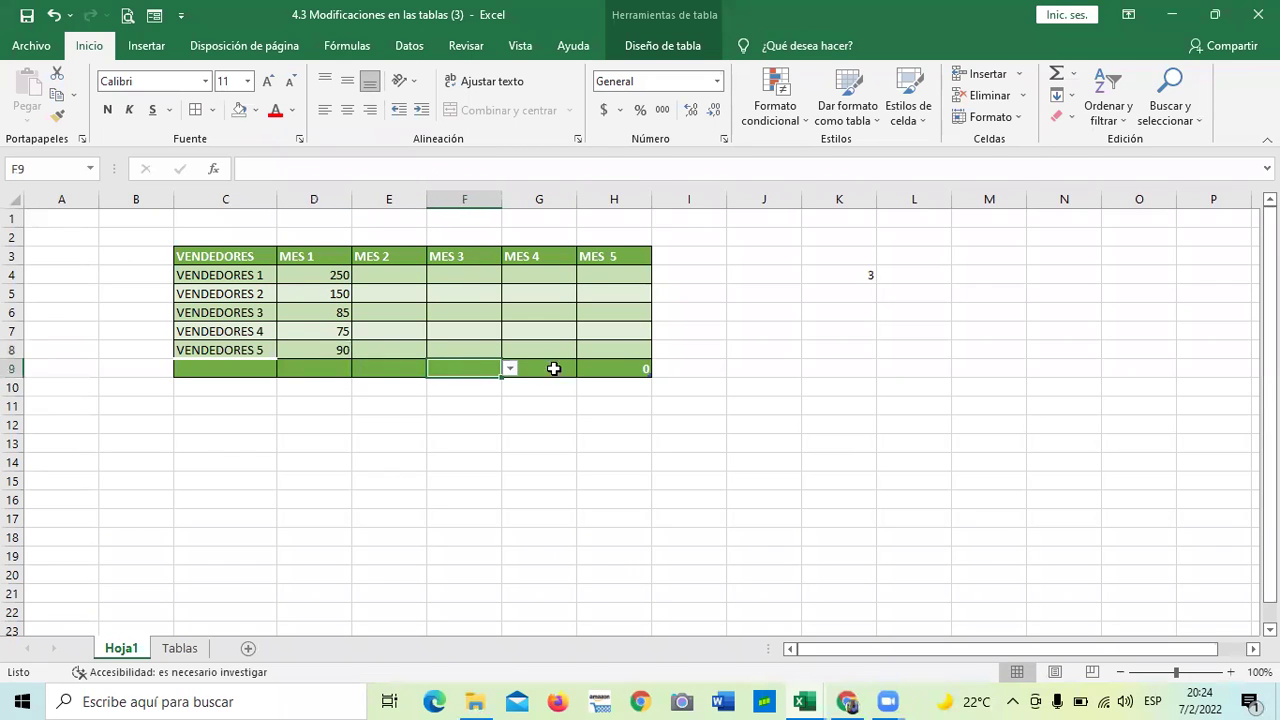
{"action": "left_click", "coordinate": [546, 369]}
{"action": "left_click", "coordinate": [608, 367]}
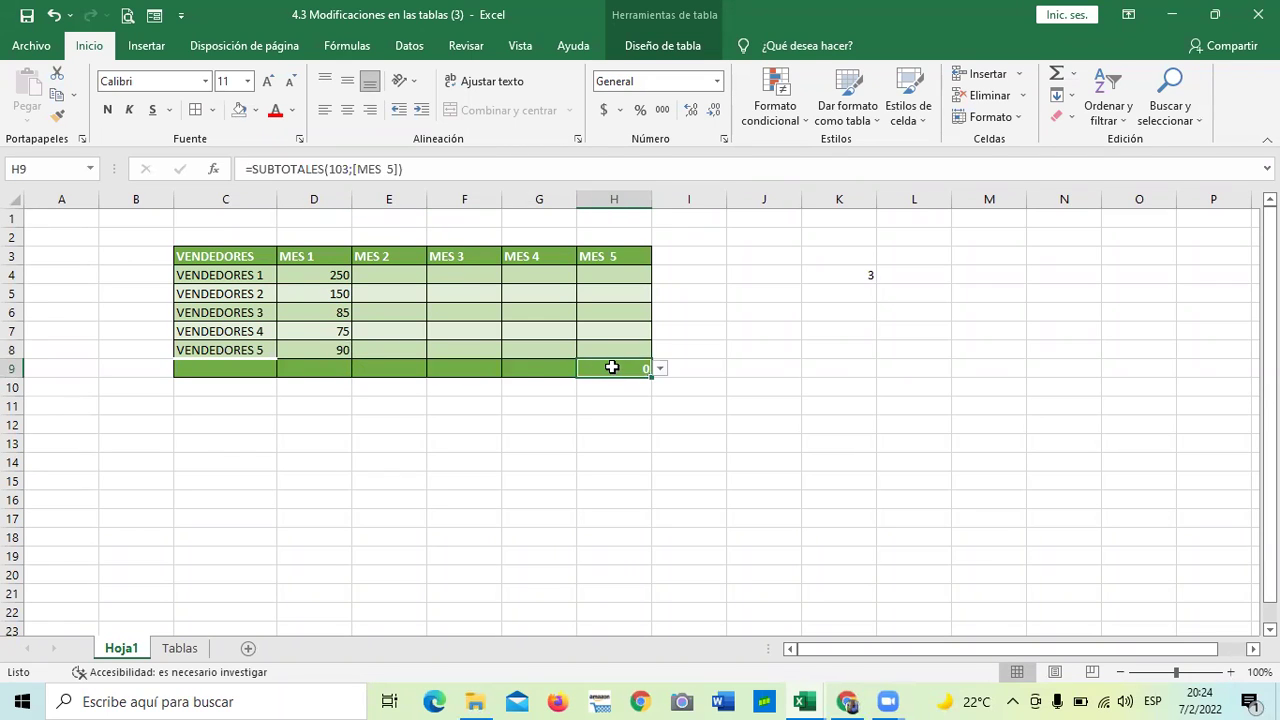
{"action": "left_click", "coordinate": [315, 370]}
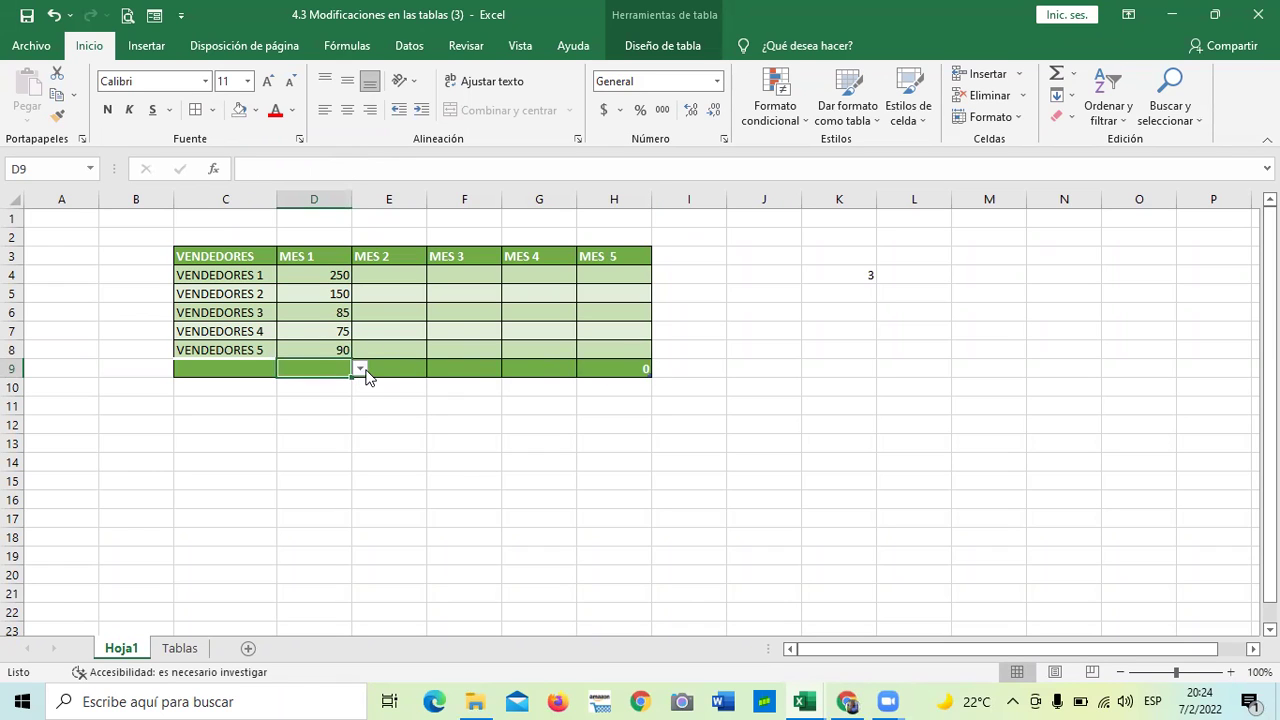
{"action": "left_click", "coordinate": [360, 370]}
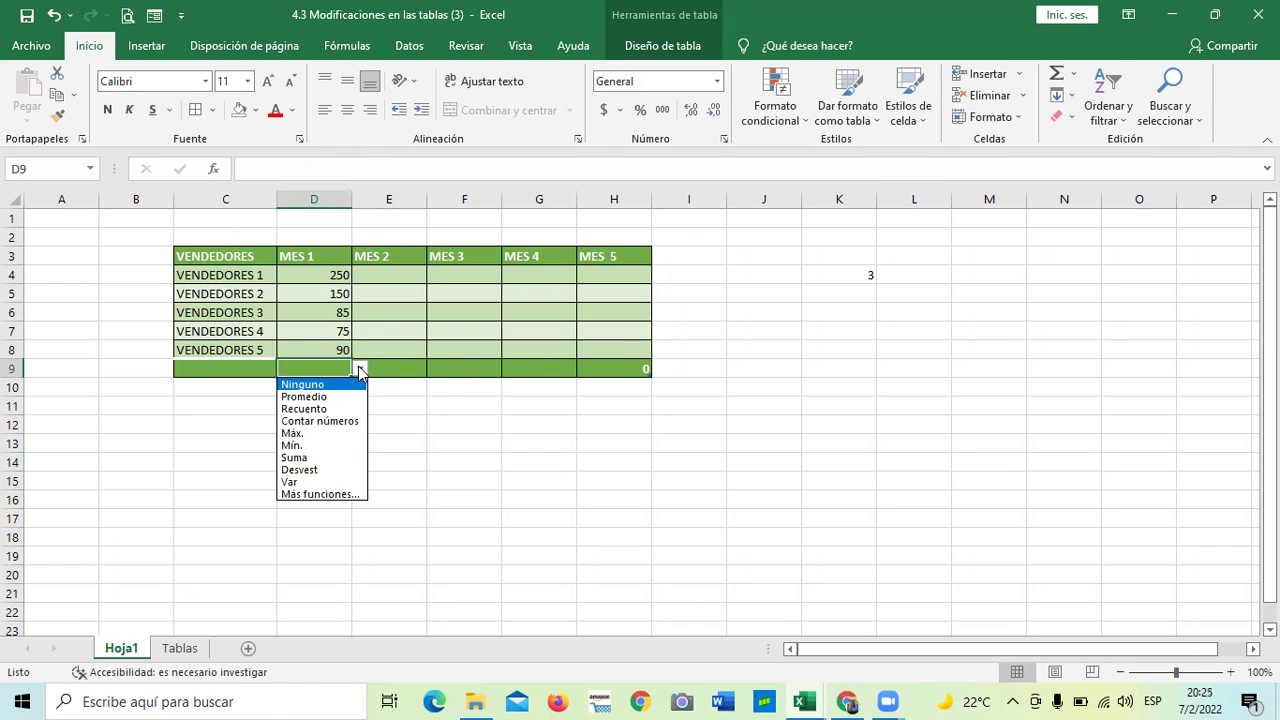
{"action": "left_click", "coordinate": [314, 457]}
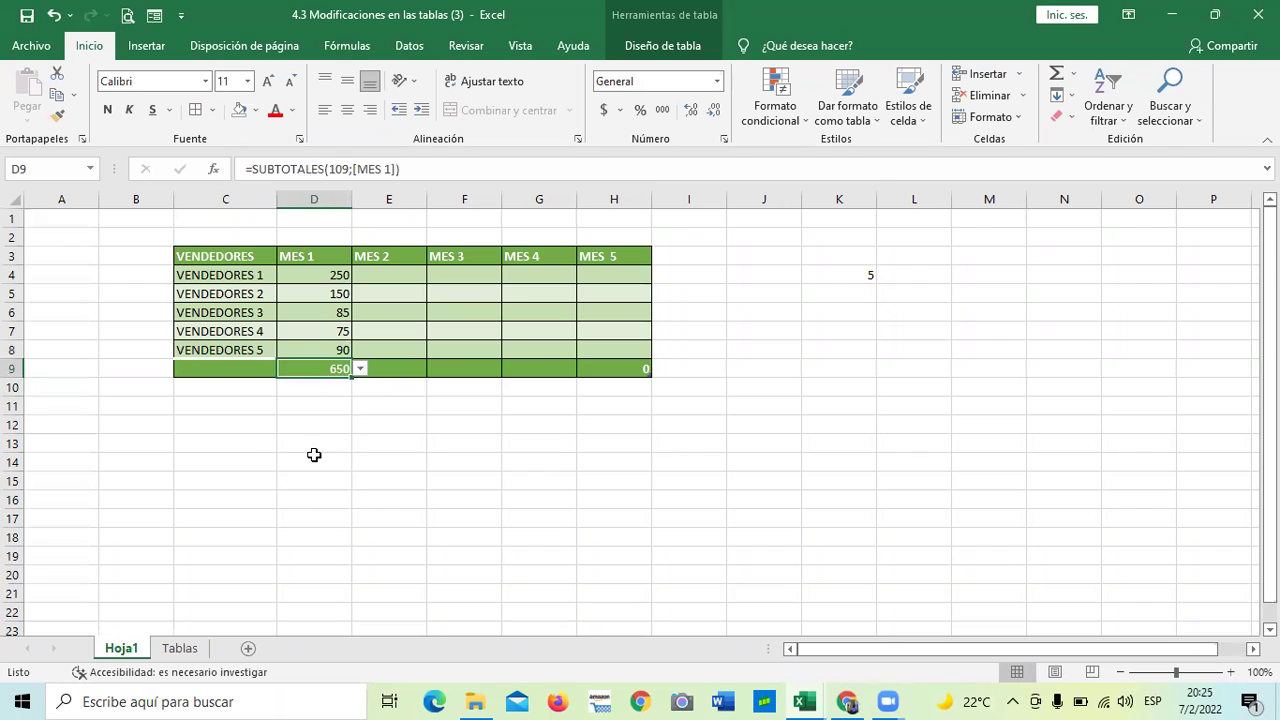
Set the MES 5 total function to Suma
{"action": "left_click", "coordinate": [355, 455]}
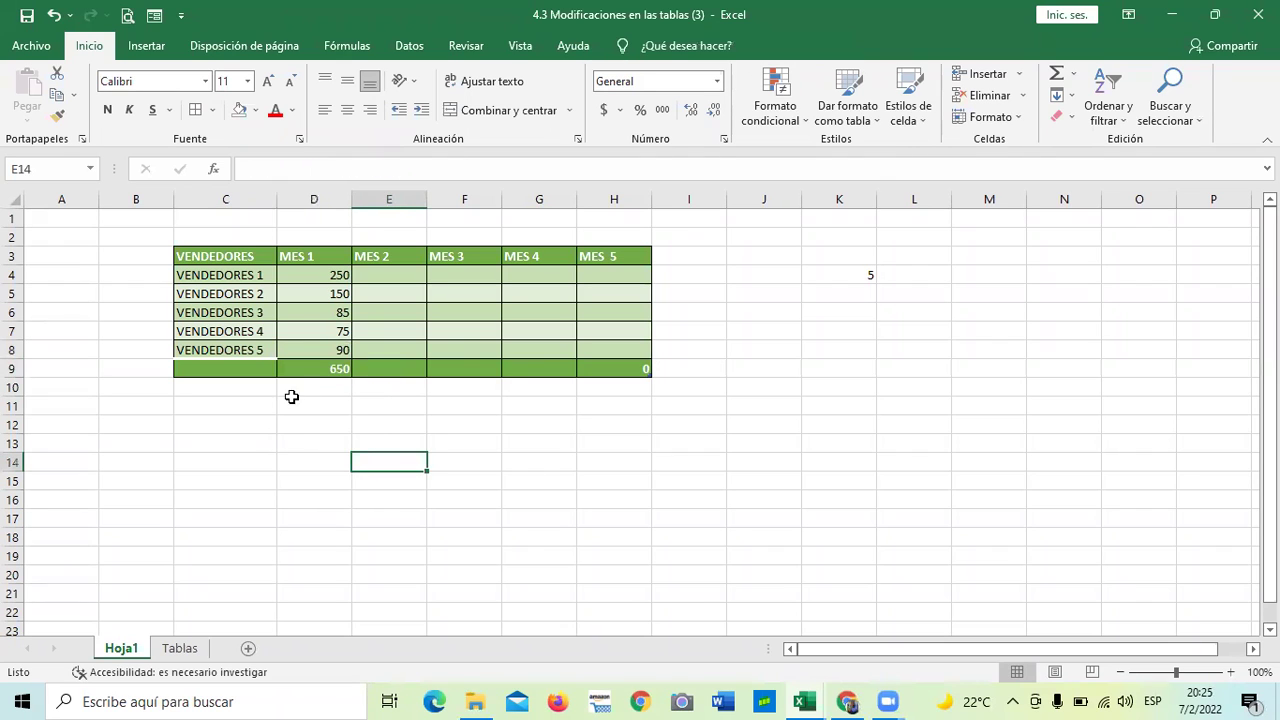
{"action": "left_click", "coordinate": [240, 352]}
{"action": "left_click", "coordinate": [234, 366]}
{"action": "left_click", "coordinate": [411, 367]}
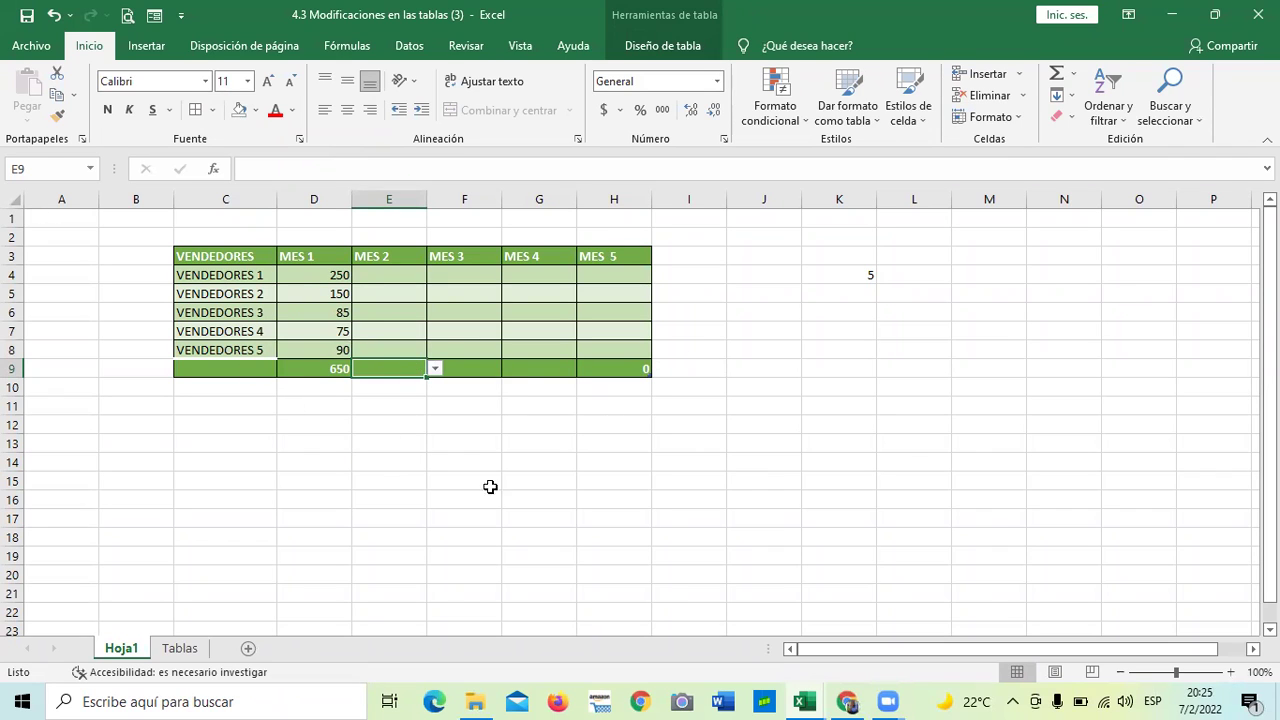
{"action": "left_click", "coordinate": [457, 369]}
{"action": "left_click", "coordinate": [634, 363]}
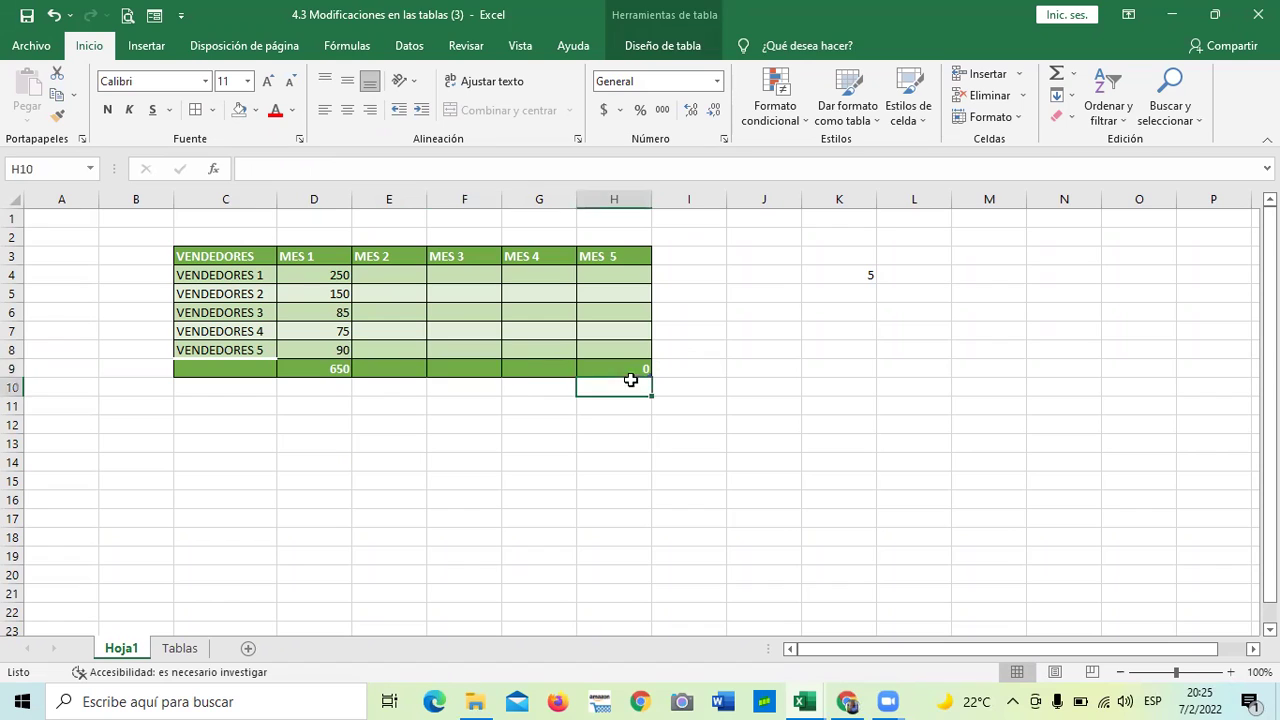
{"action": "left_click", "coordinate": [659, 370]}
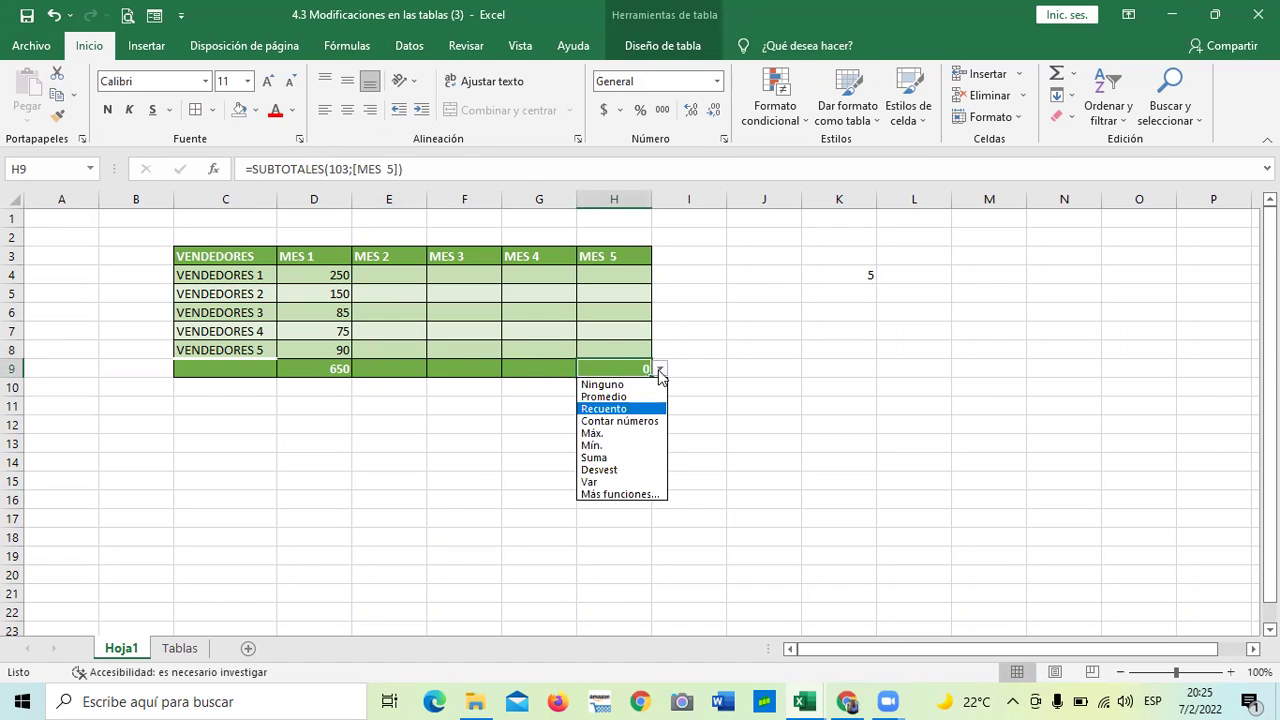
{"action": "left_click", "coordinate": [610, 457]}
Check the Total row cells and the =SUBTOTALES(109;[MES 1]) formula behind the MES 1 total
{"action": "left_click", "coordinate": [557, 367]}
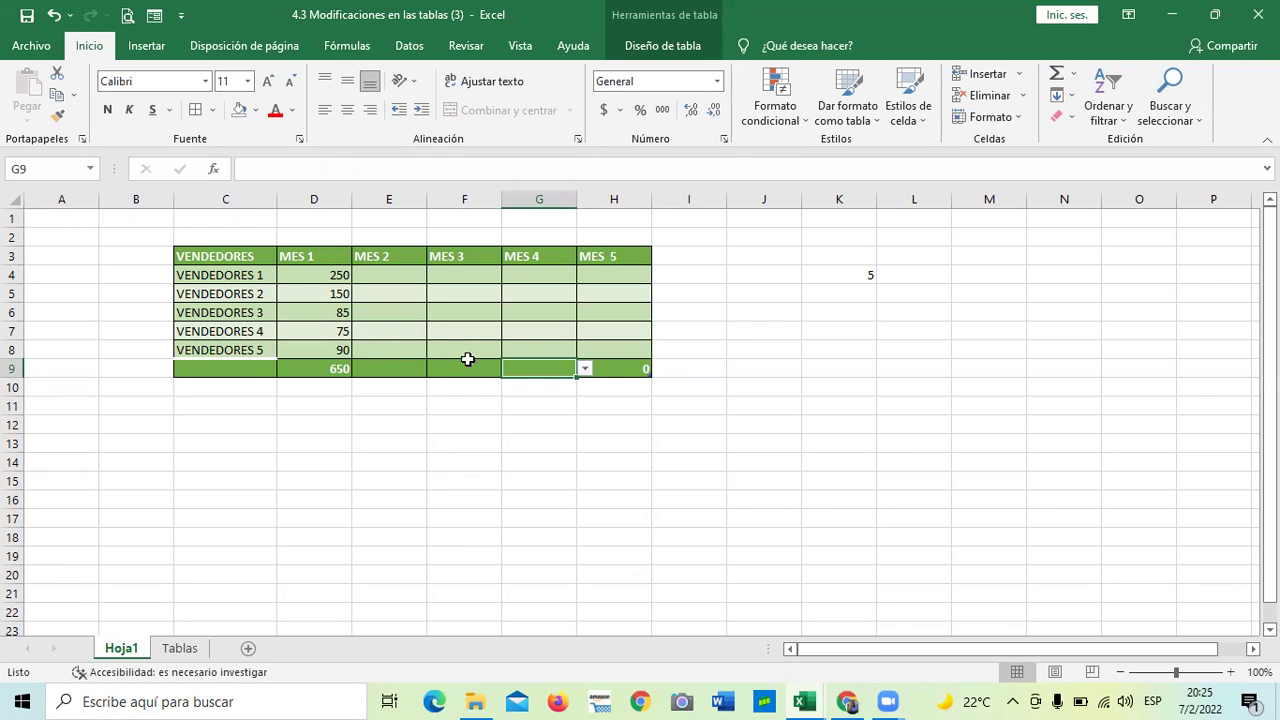
{"action": "left_click_drag", "start_coordinate": [466, 363], "coordinate": [466, 351]}
{"action": "left_click", "coordinate": [466, 258]}
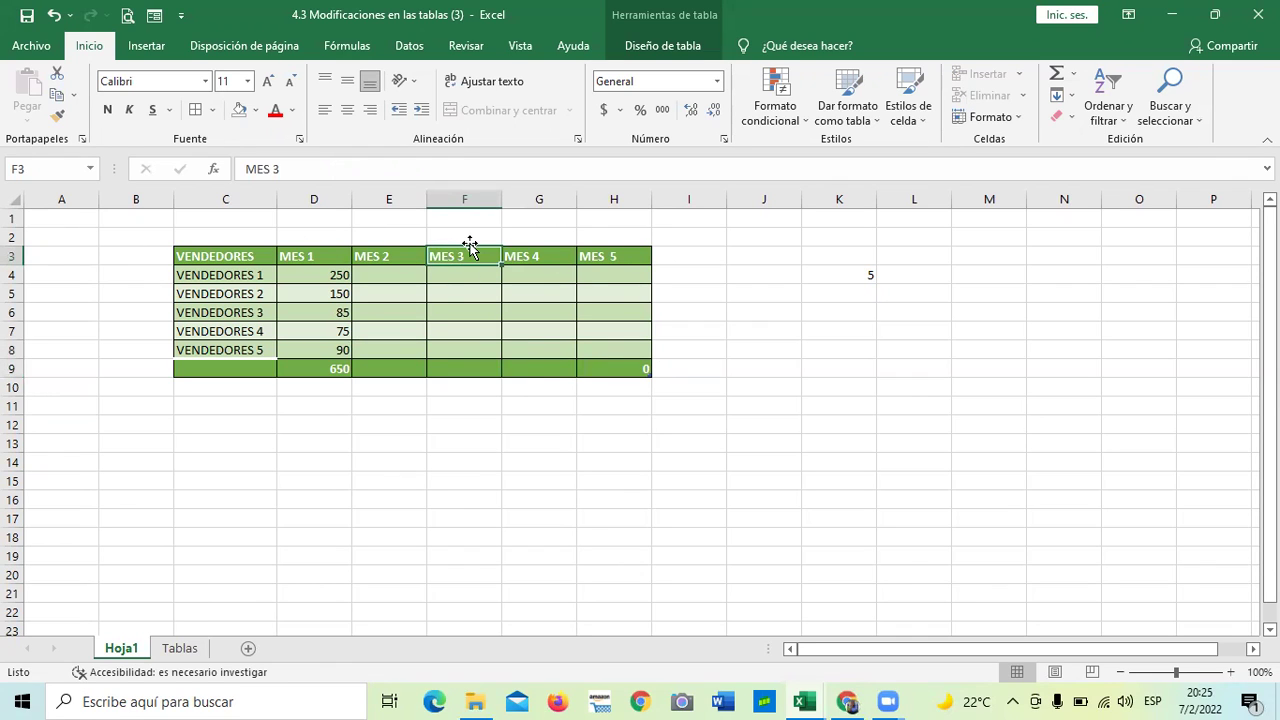
{"action": "left_click", "coordinate": [312, 364]}
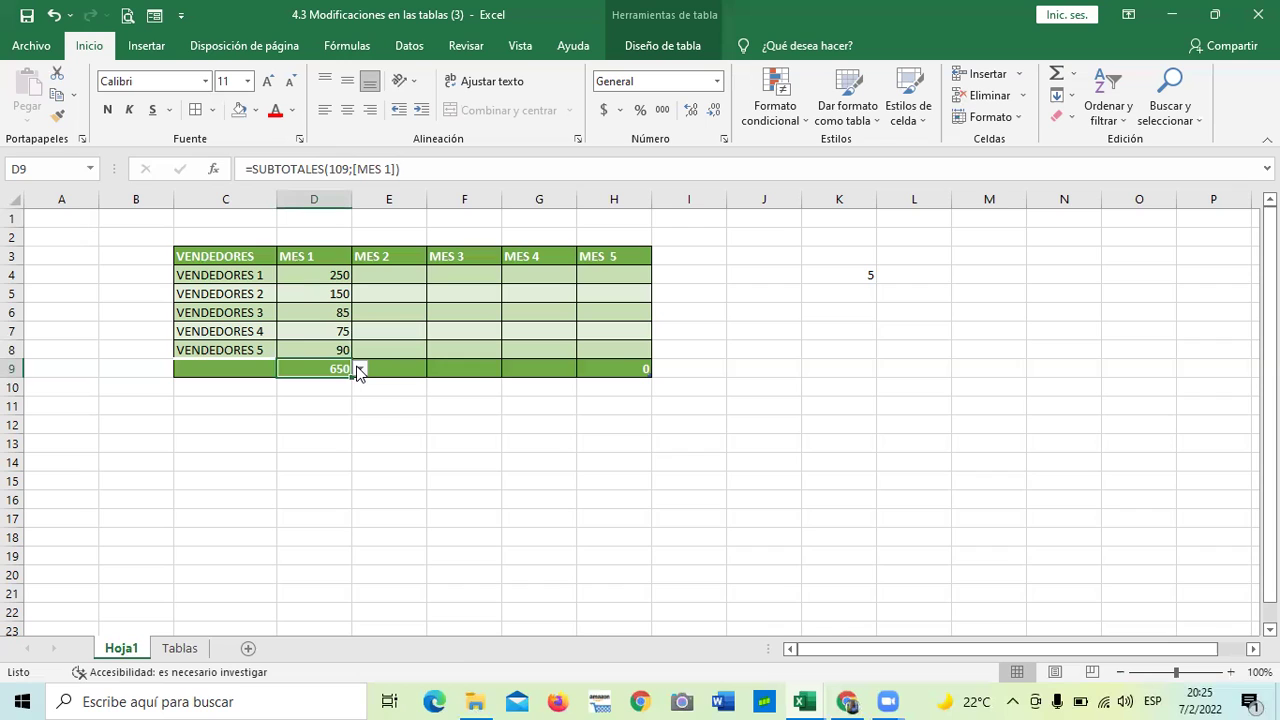
{"action": "left_click", "coordinate": [361, 436]}
{"action": "left_click", "coordinate": [385, 271]}
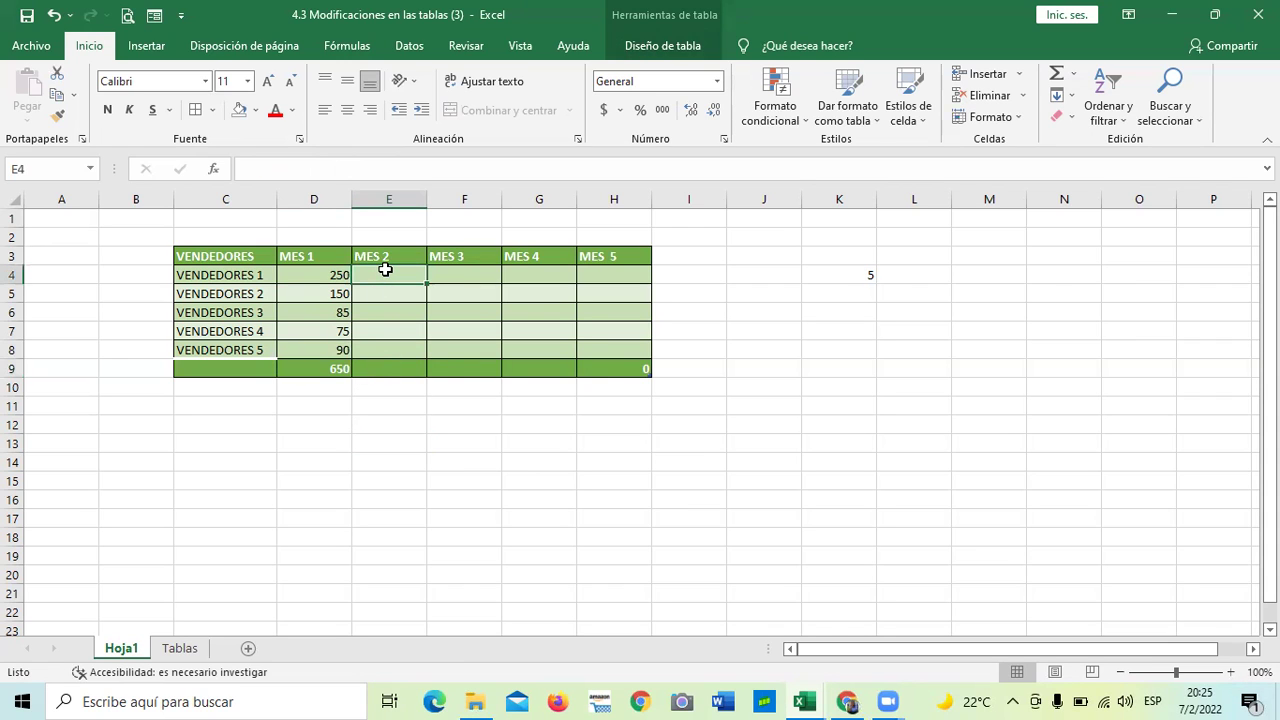
Enter 500, 200, 300, 400 and 100 into E4:E8 for MES 2
{"action": "type", "text": "500"}
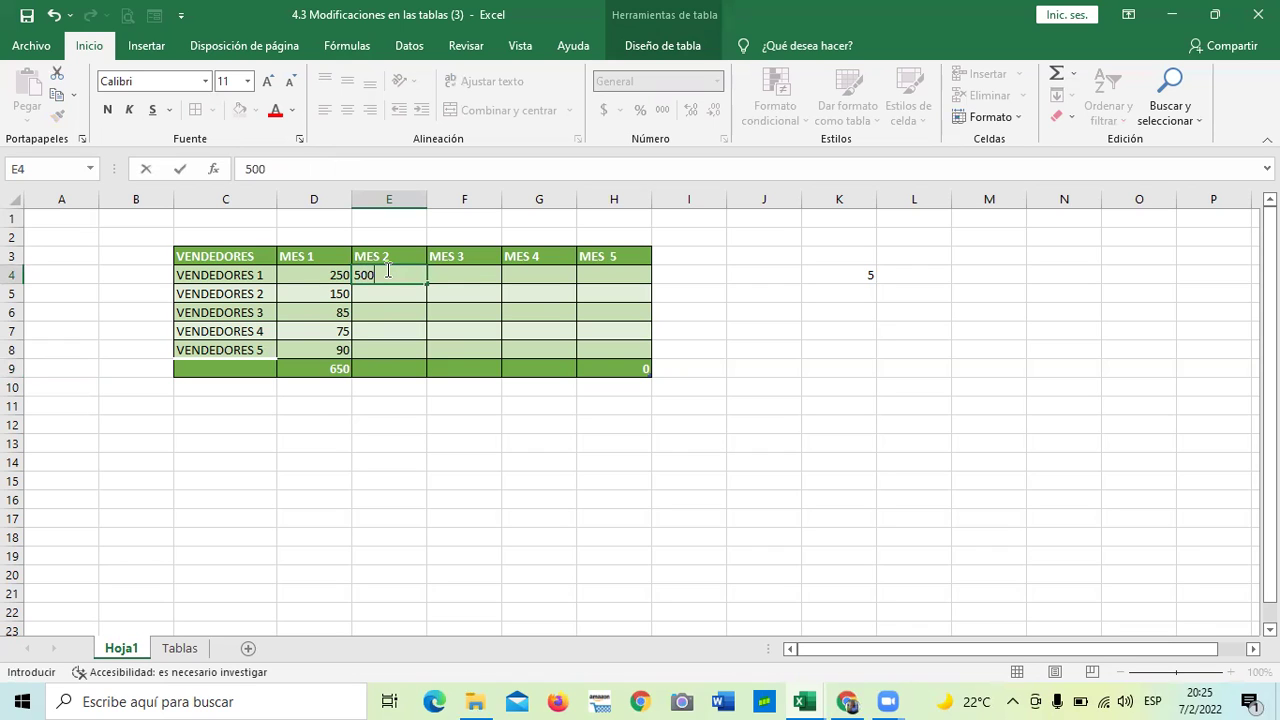
{"action": "key", "text": "Return"}
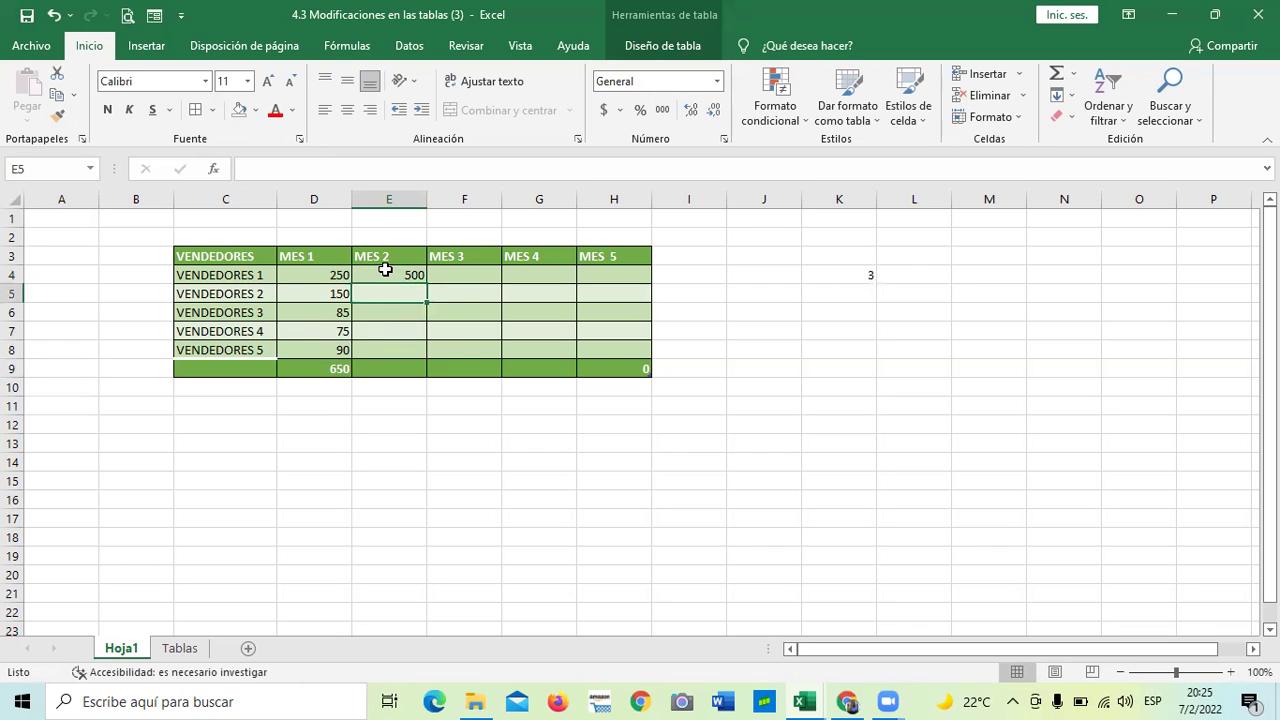
{"action": "type", "text": "200"}
{"action": "key", "text": "Return"}
{"action": "type", "text": "300"}
{"action": "key", "text": "Return"}
{"action": "type", "text": "400"}
{"action": "key", "text": "Return"}
{"action": "type", "text": "100"}
{"action": "key", "text": "Return"}
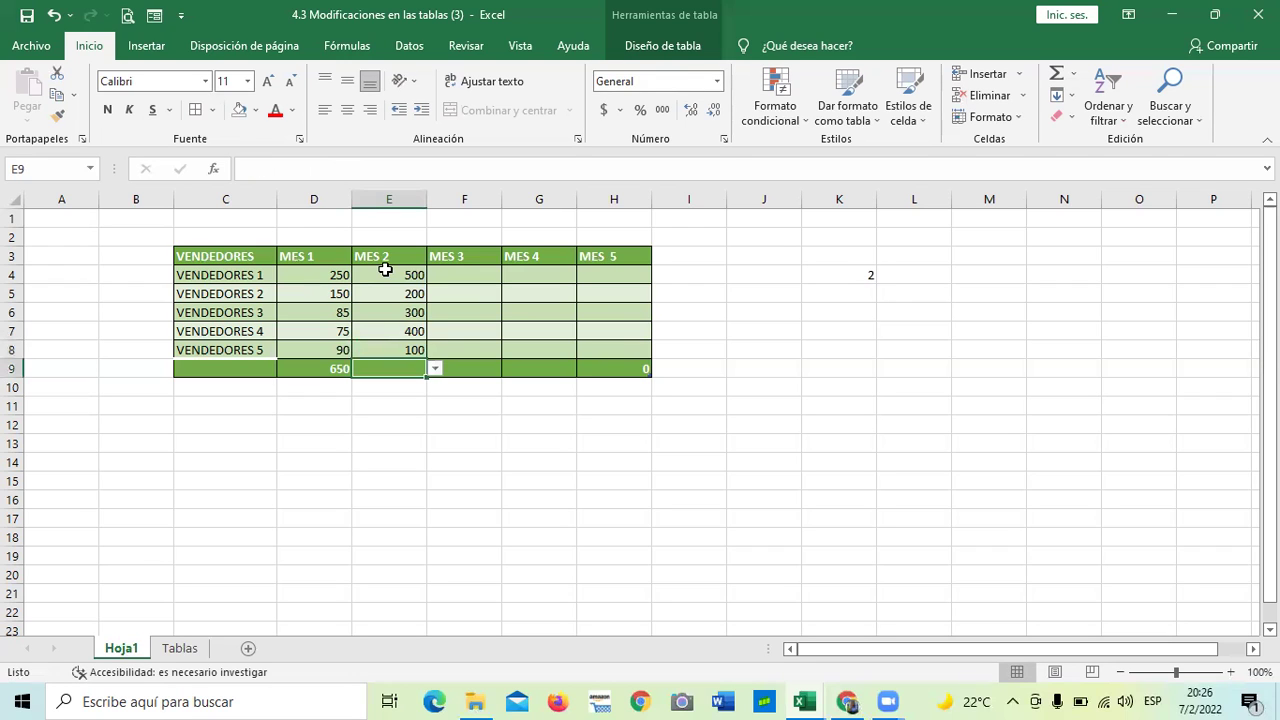
Set the MES 2 total to Promedio so it shows the average 300
{"action": "left_click", "coordinate": [434, 369]}
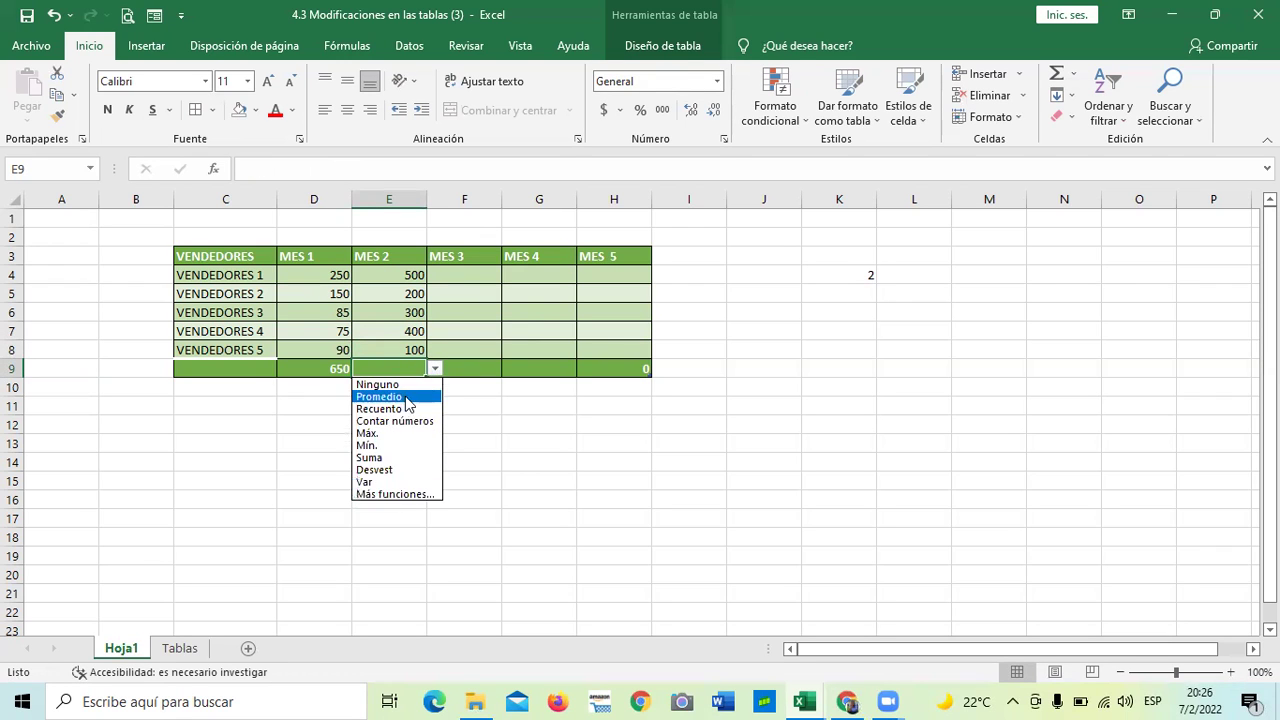
{"action": "left_click", "coordinate": [414, 384]}
{"action": "left_click", "coordinate": [390, 400]}
{"action": "left_click_drag", "start_coordinate": [400, 275], "coordinate": [396, 362]}
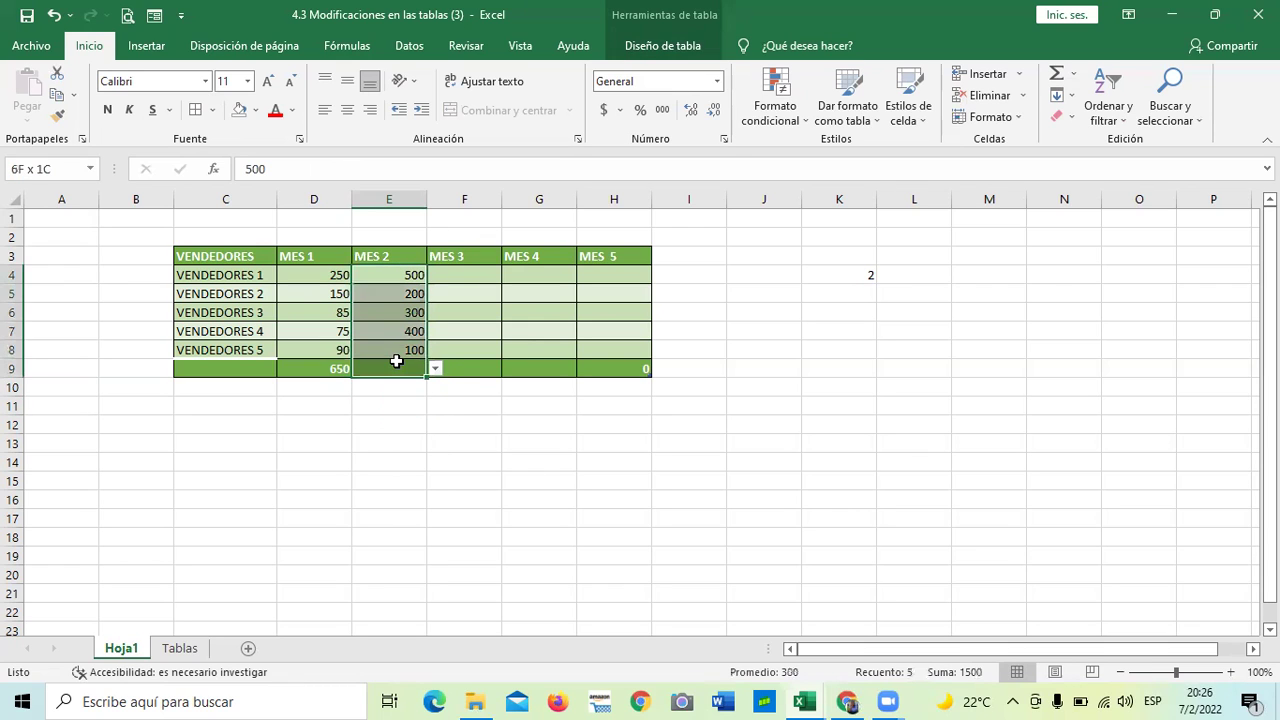
{"action": "left_click", "coordinate": [434, 366]}
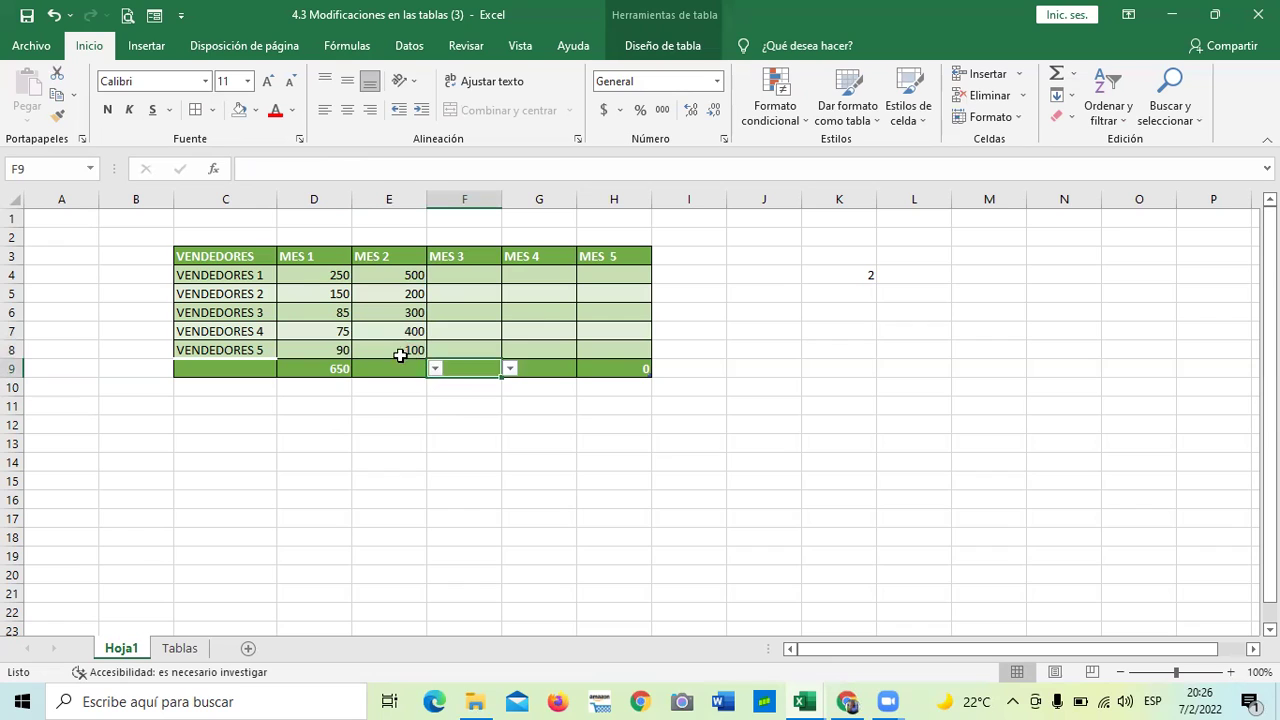
{"action": "left_click", "coordinate": [398, 350]}
{"action": "left_click", "coordinate": [386, 367]}
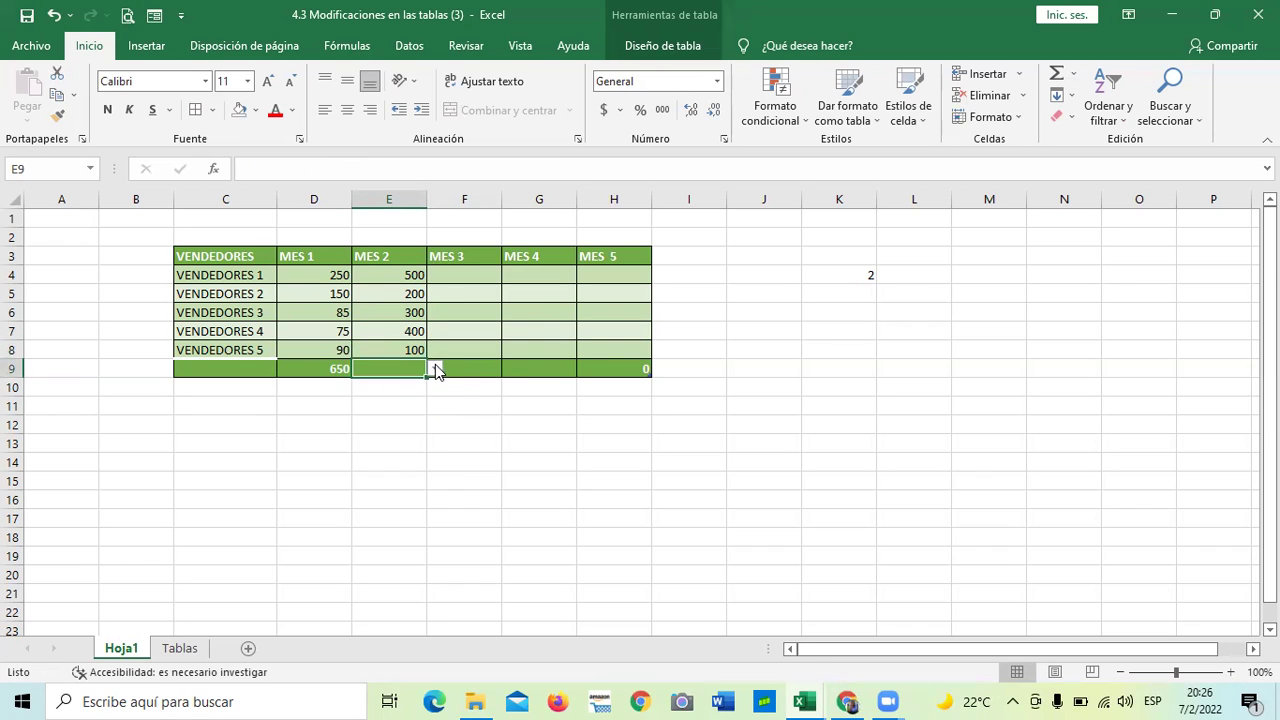
{"action": "left_click", "coordinate": [435, 369]}
{"action": "left_click", "coordinate": [413, 397]}
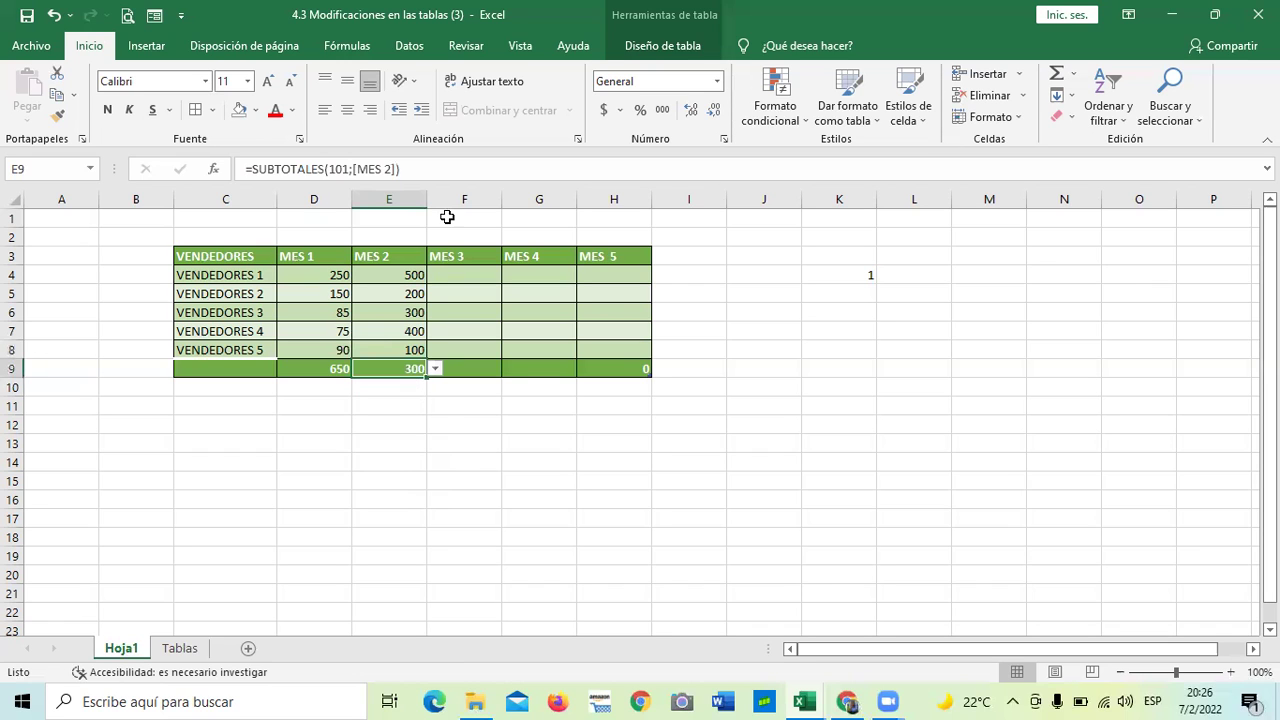
{"action": "left_click", "coordinate": [420, 171]}
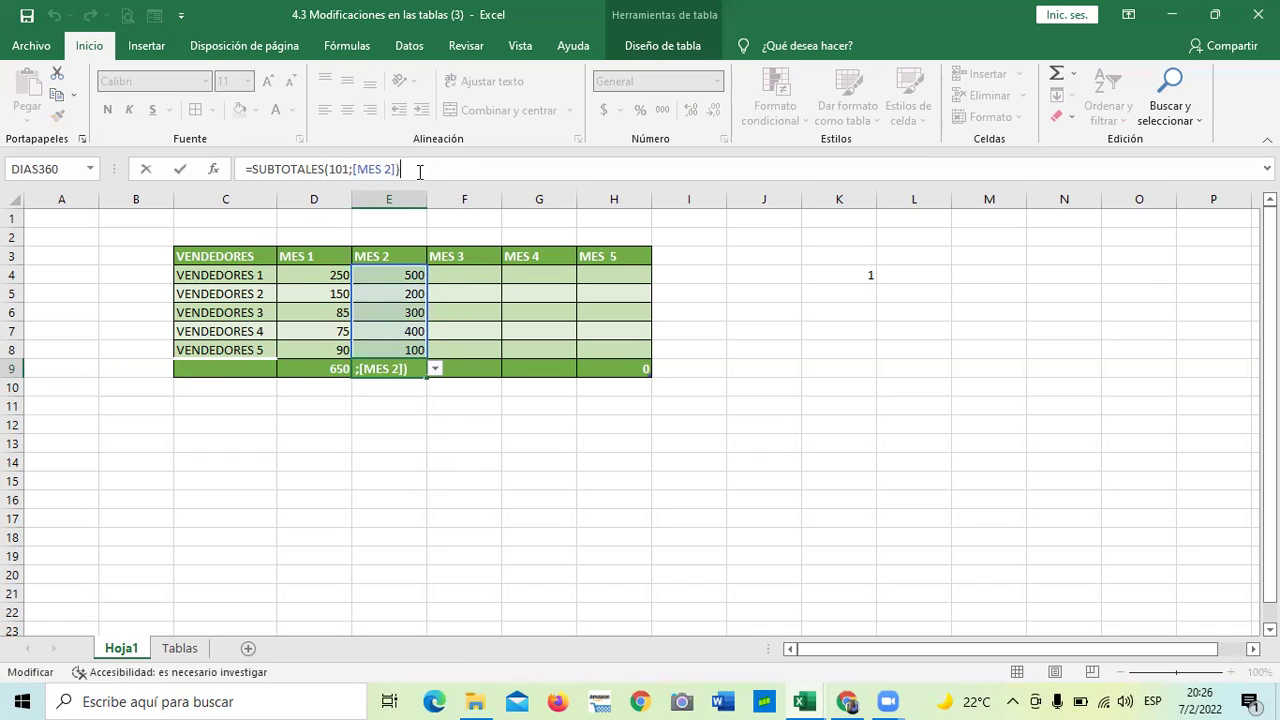
{"action": "key", "text": "Return"}
{"action": "left_click", "coordinate": [469, 421]}
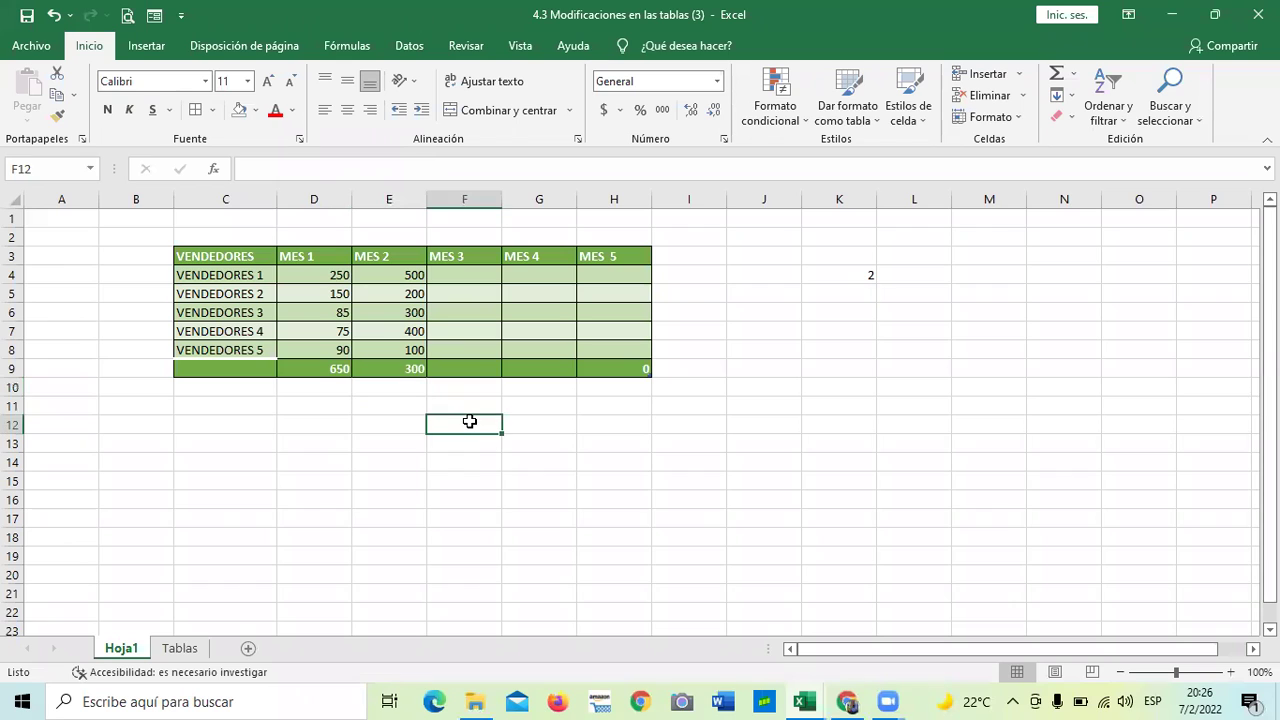
{"action": "left_click", "coordinate": [335, 367]}
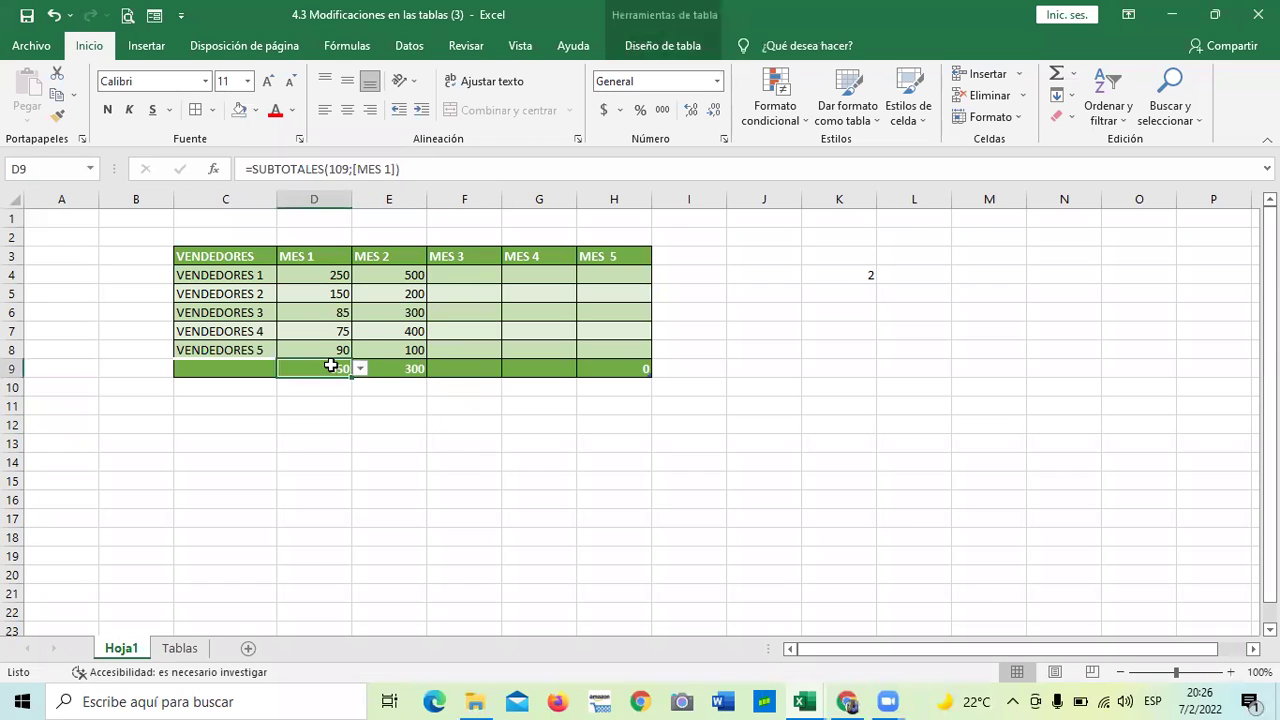
{"action": "left_click", "coordinate": [390, 362]}
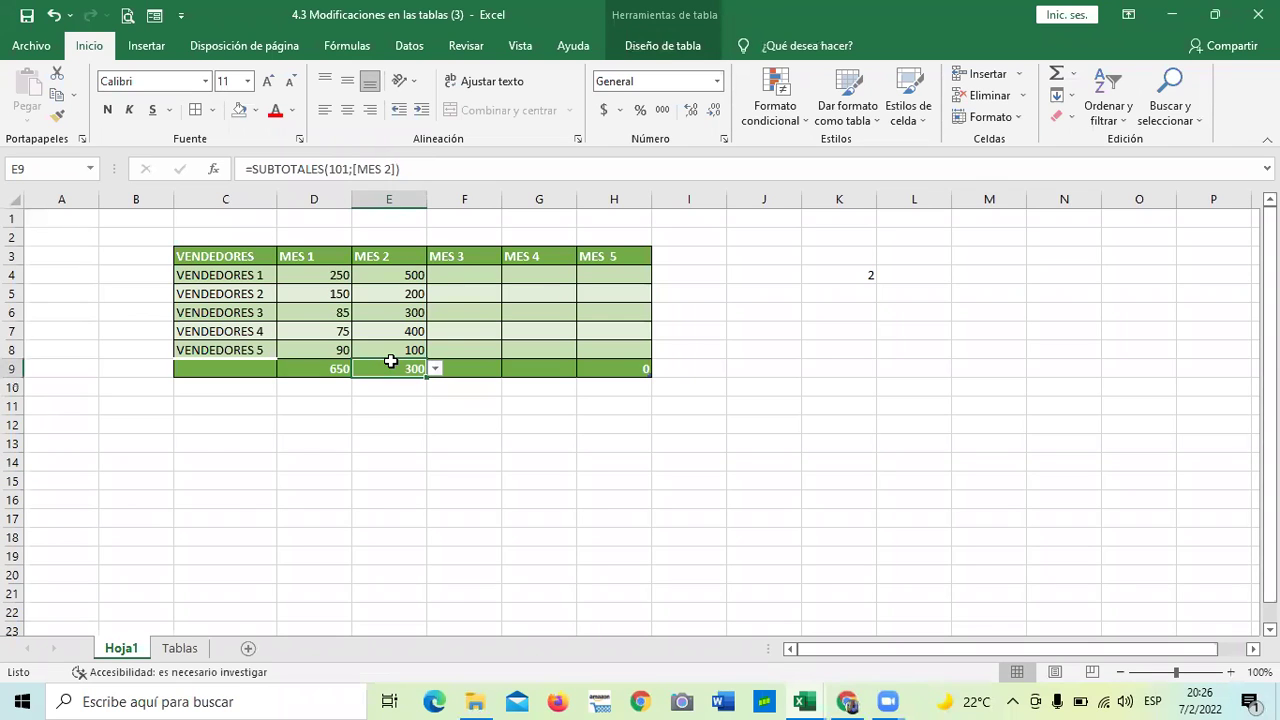
{"action": "left_click", "coordinate": [592, 364]}
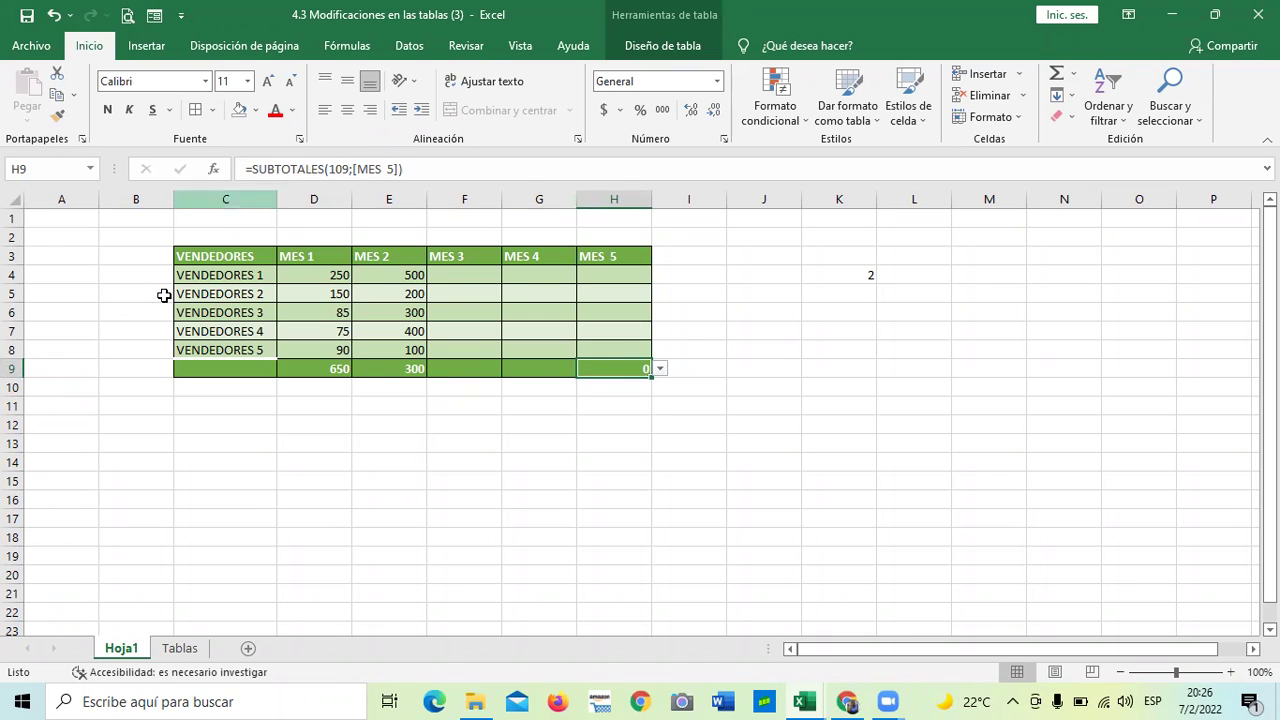
{"action": "left_click", "coordinate": [309, 364]}
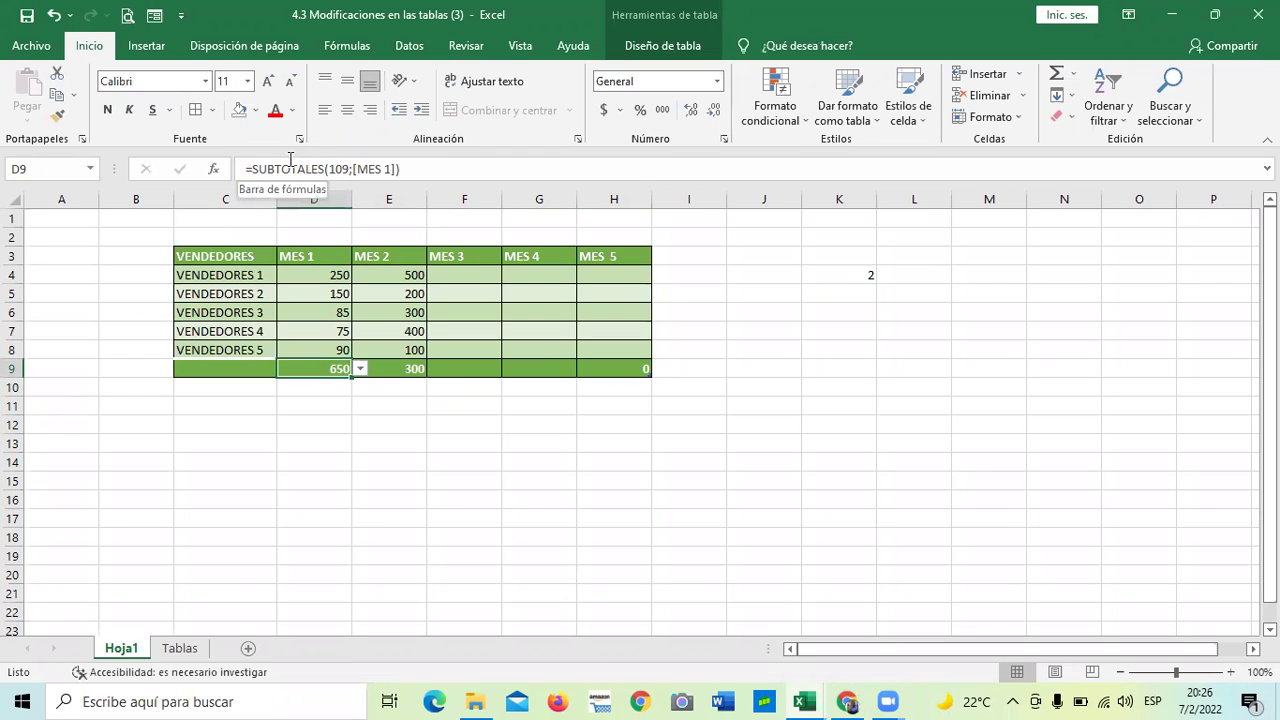
{"action": "left_click", "coordinate": [448, 166]}
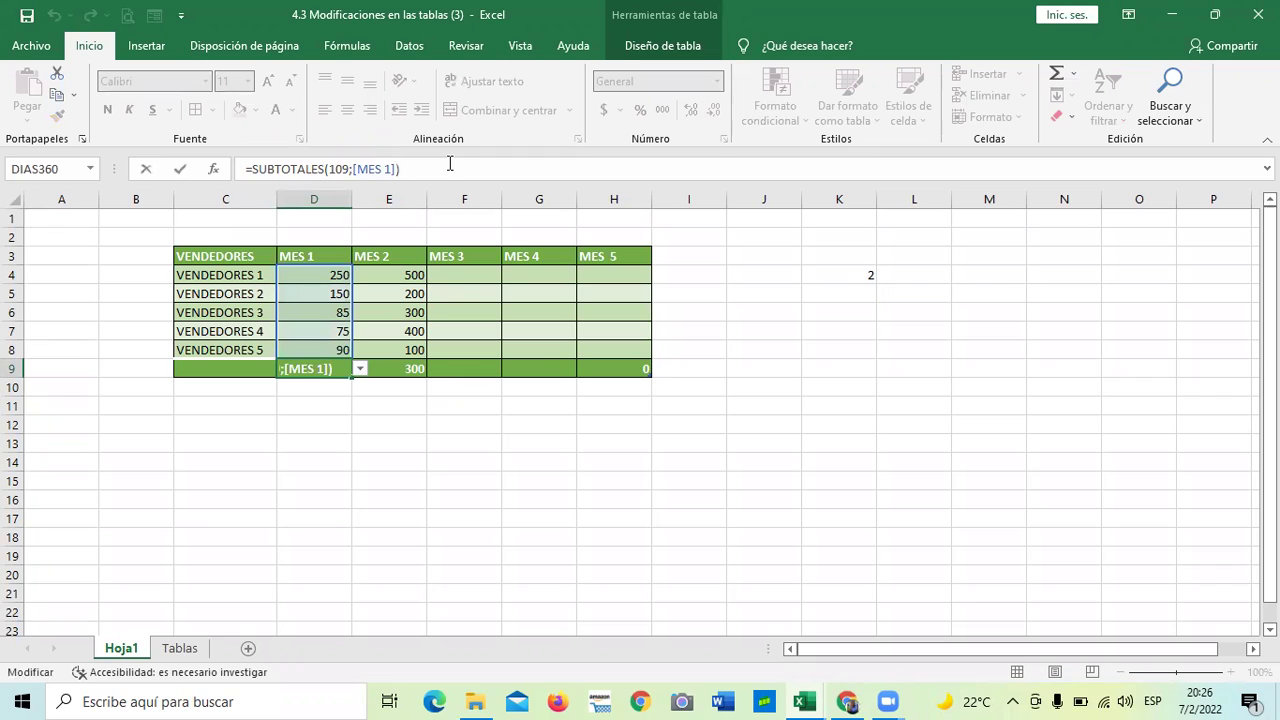
{"action": "key", "text": "Return"}
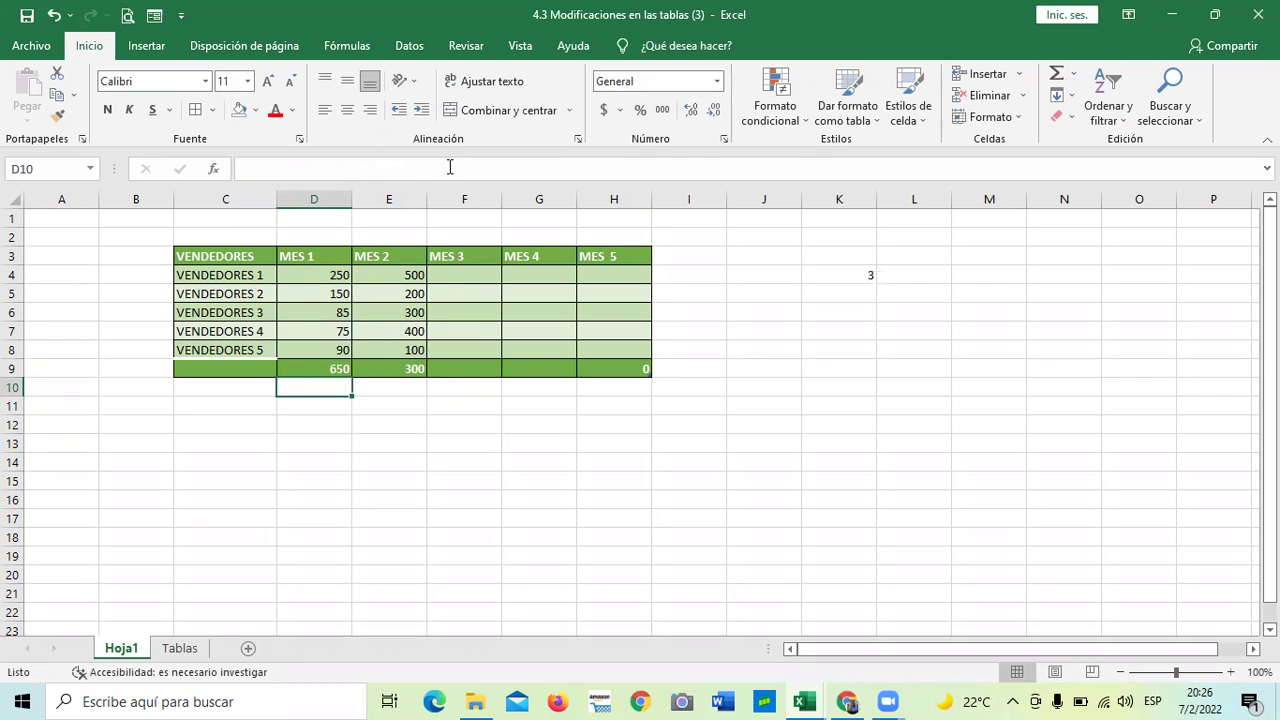
{"action": "left_click", "coordinate": [392, 366]}
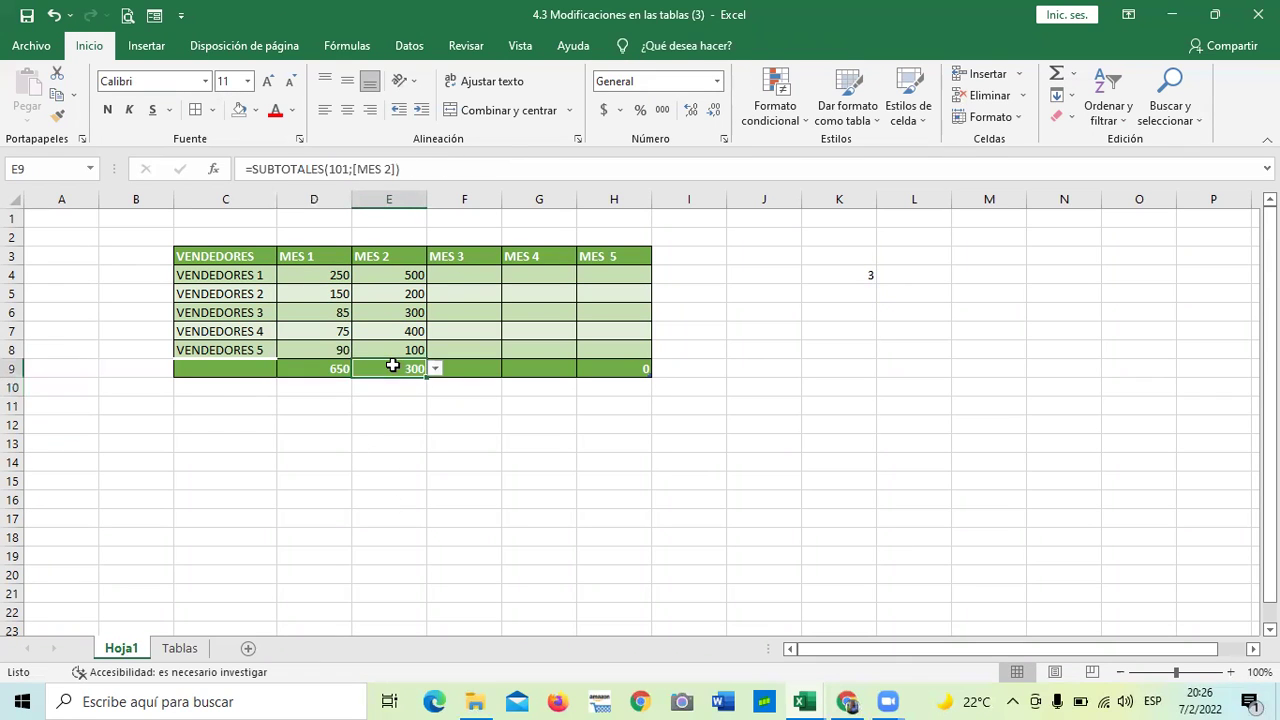
{"action": "left_click", "coordinate": [438, 167]}
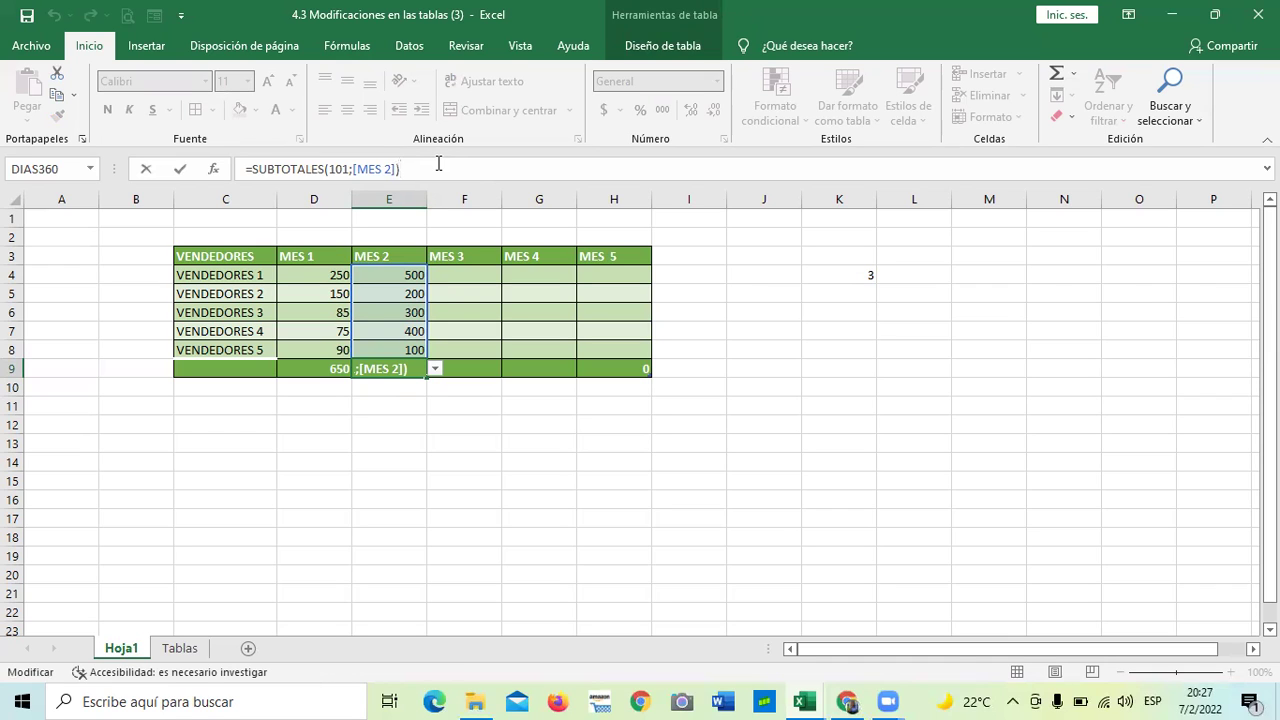
{"action": "key", "text": "Return"}
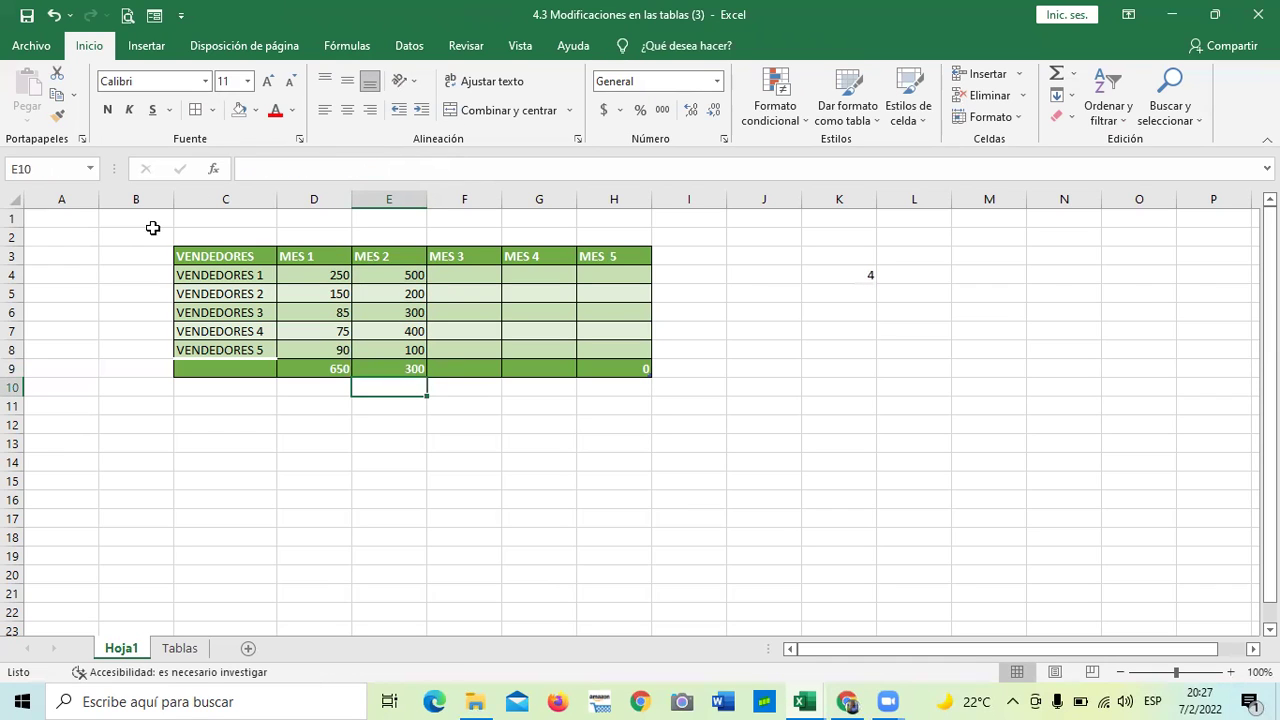
{"action": "left_click", "coordinate": [390, 365]}
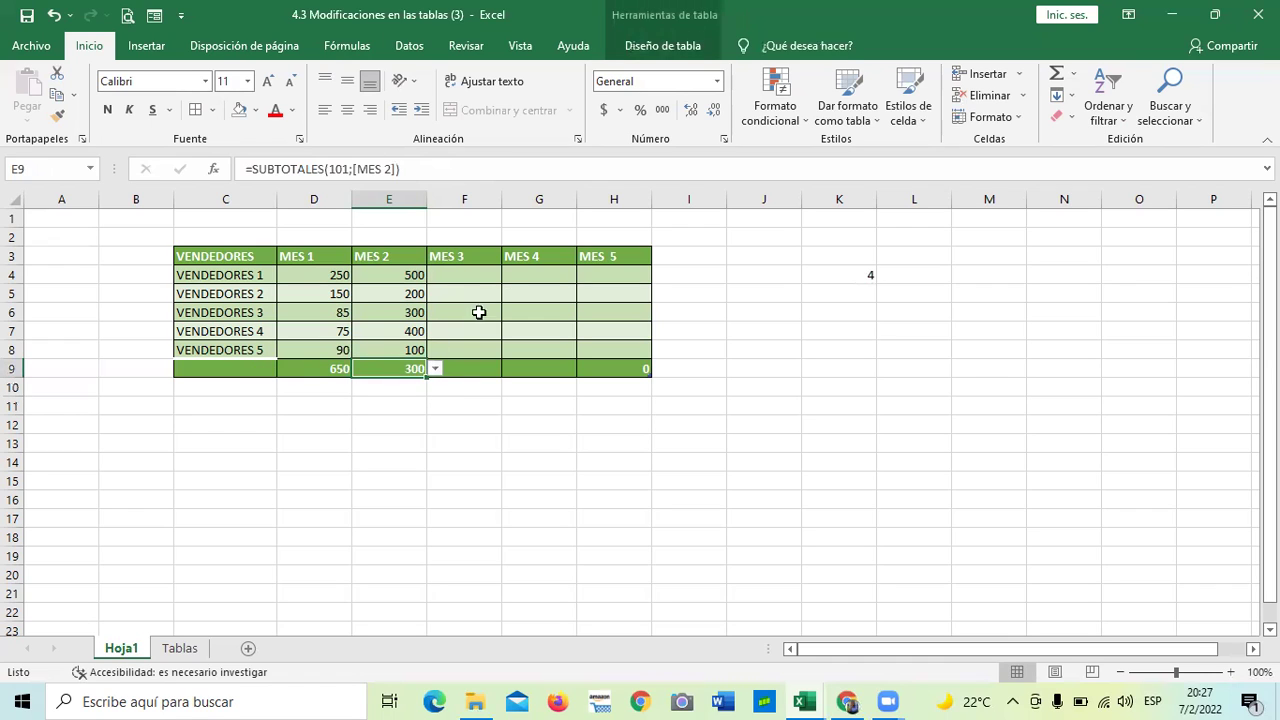
{"action": "left_click", "coordinate": [473, 277]}
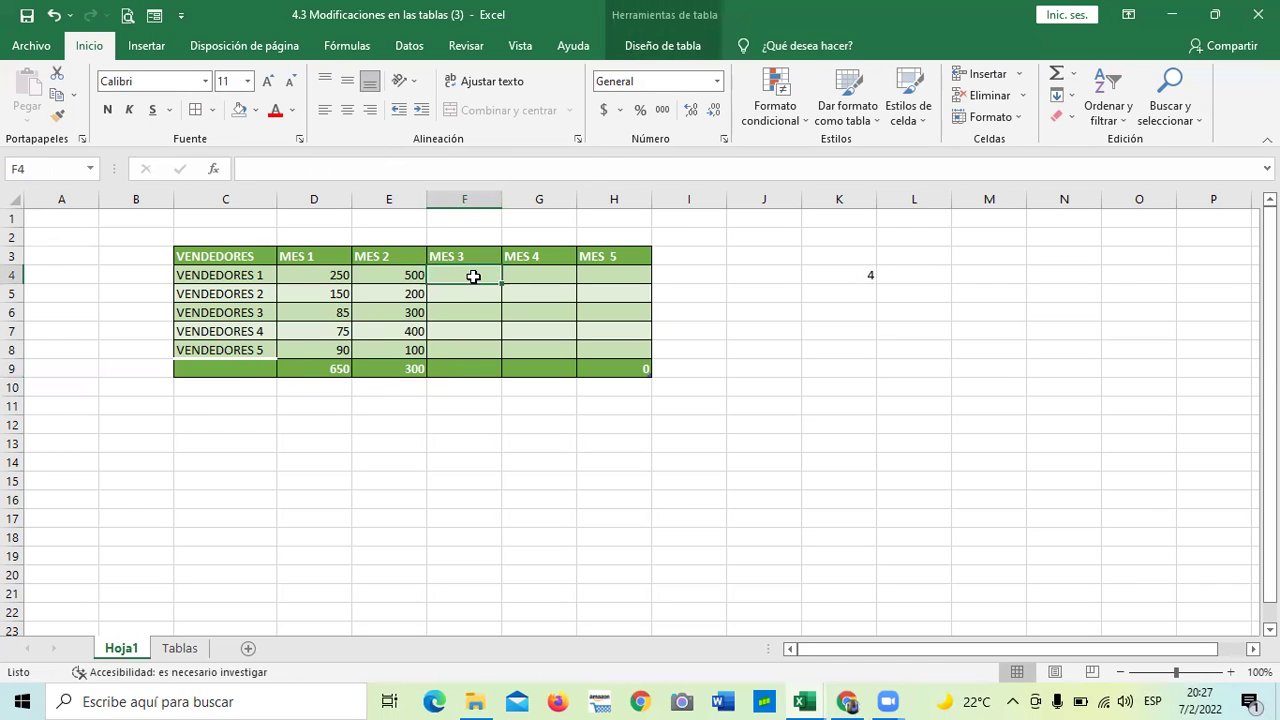
Set the MES 3 total function to Máx
{"action": "left_click", "coordinate": [470, 368]}
{"action": "left_click", "coordinate": [510, 370]}
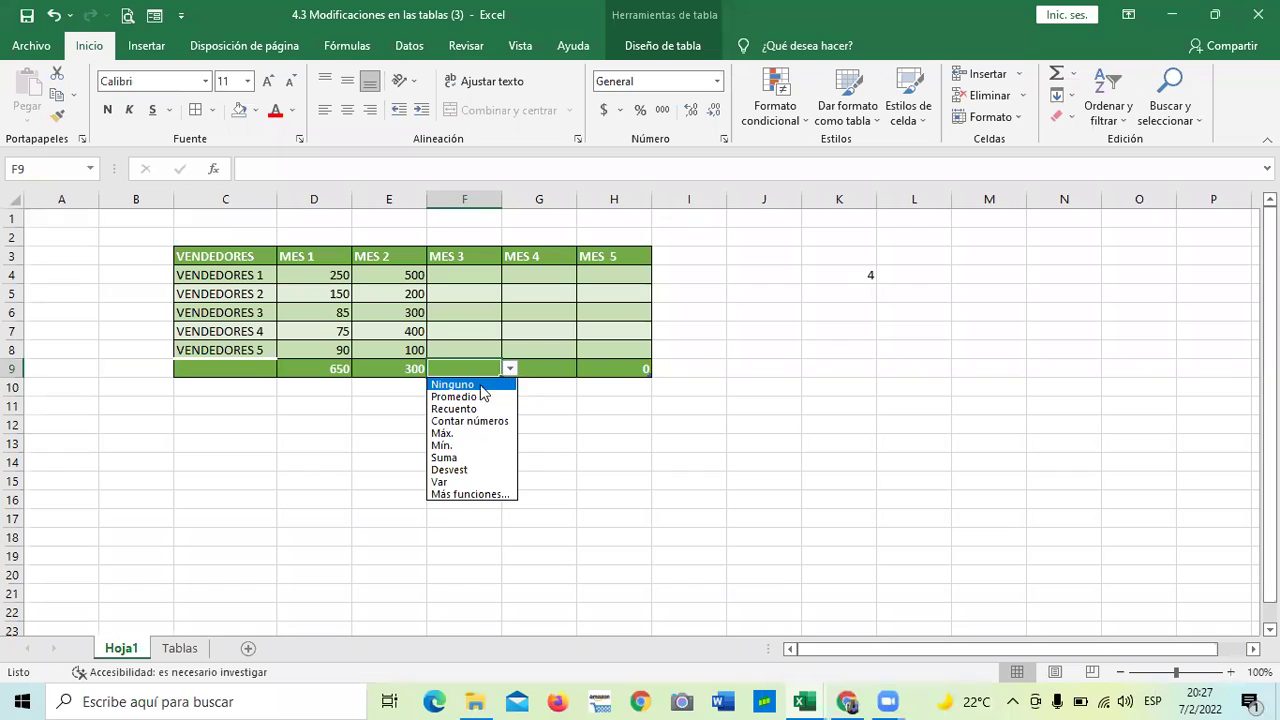
{"action": "left_click", "coordinate": [470, 433]}
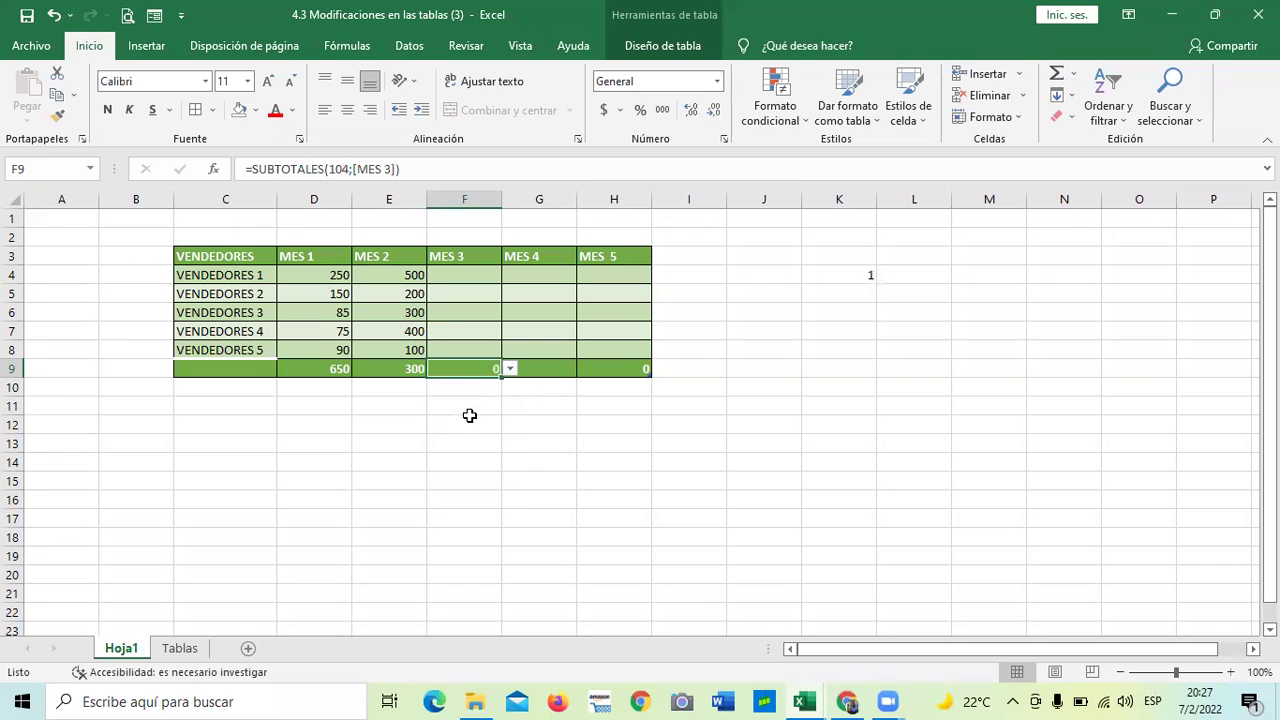
Enter 600, 700, 800, 500 and 250 into F4:F8, giving a maximum of 800
{"action": "left_click", "coordinate": [450, 273]}
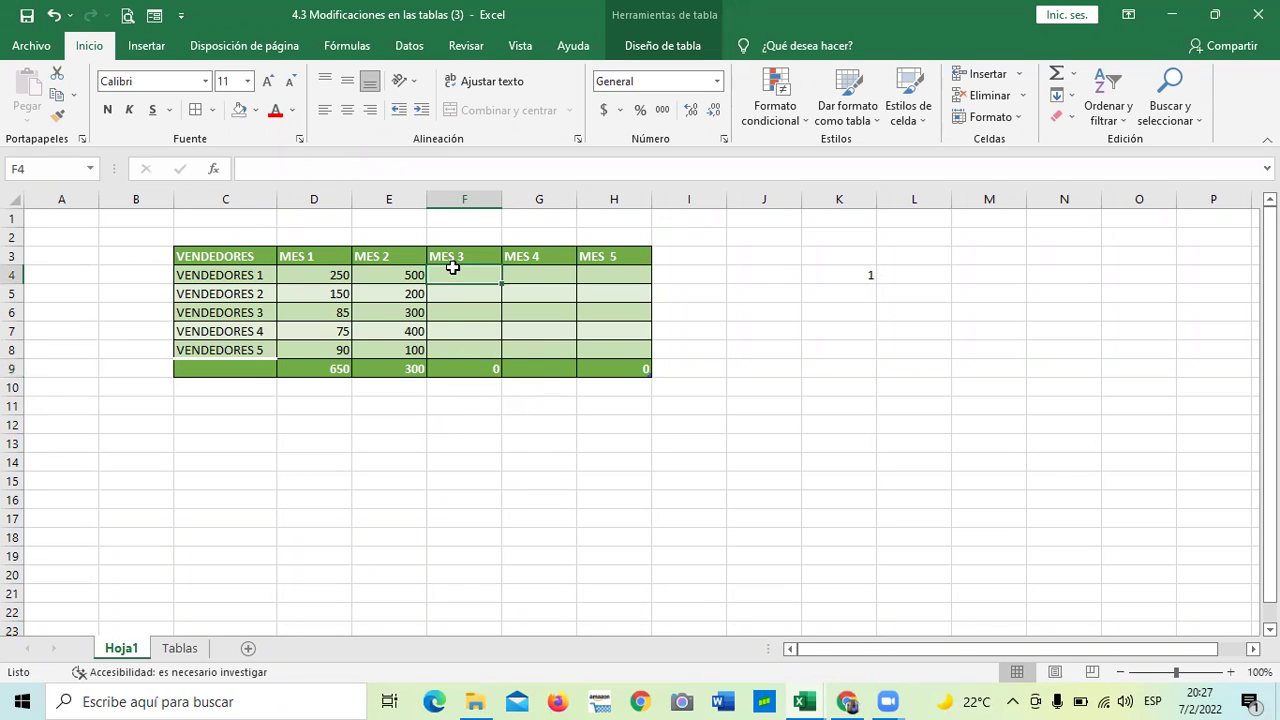
{"action": "type", "text": "600"}
{"action": "key", "text": "Return"}
{"action": "type", "text": "700"}
{"action": "key", "text": "Return"}
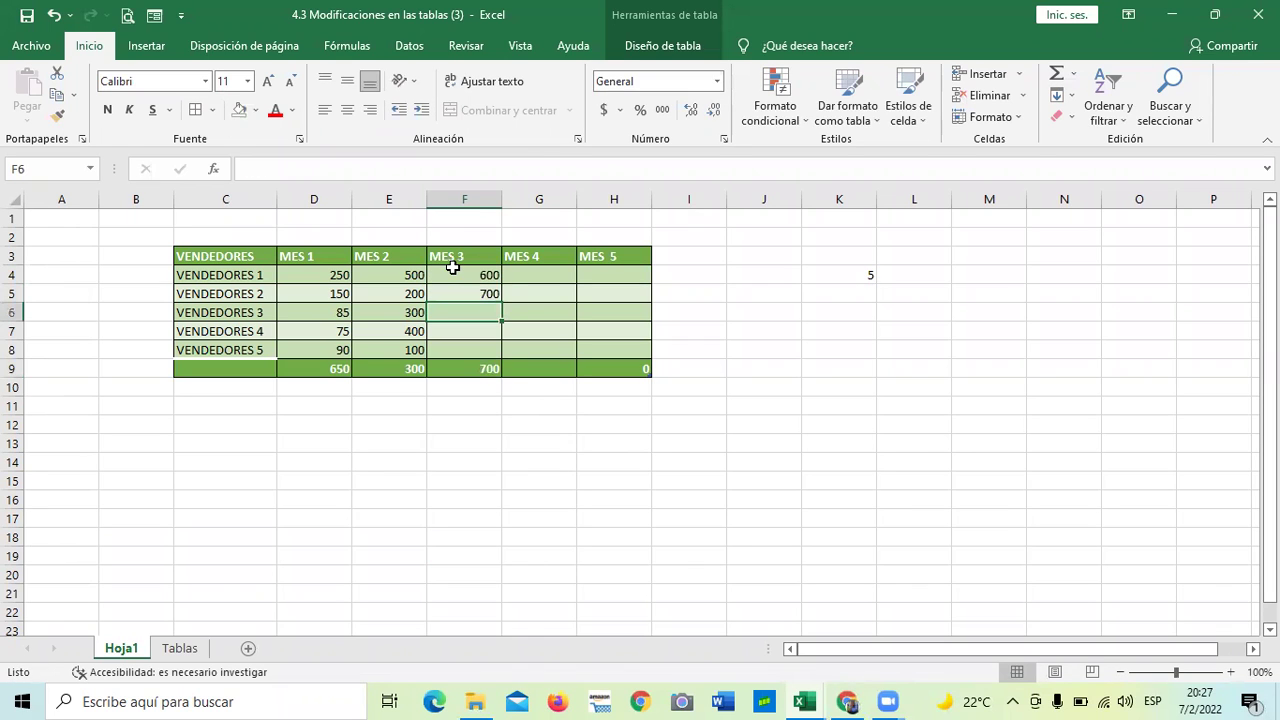
{"action": "type", "text": "800"}
{"action": "key", "text": "Return"}
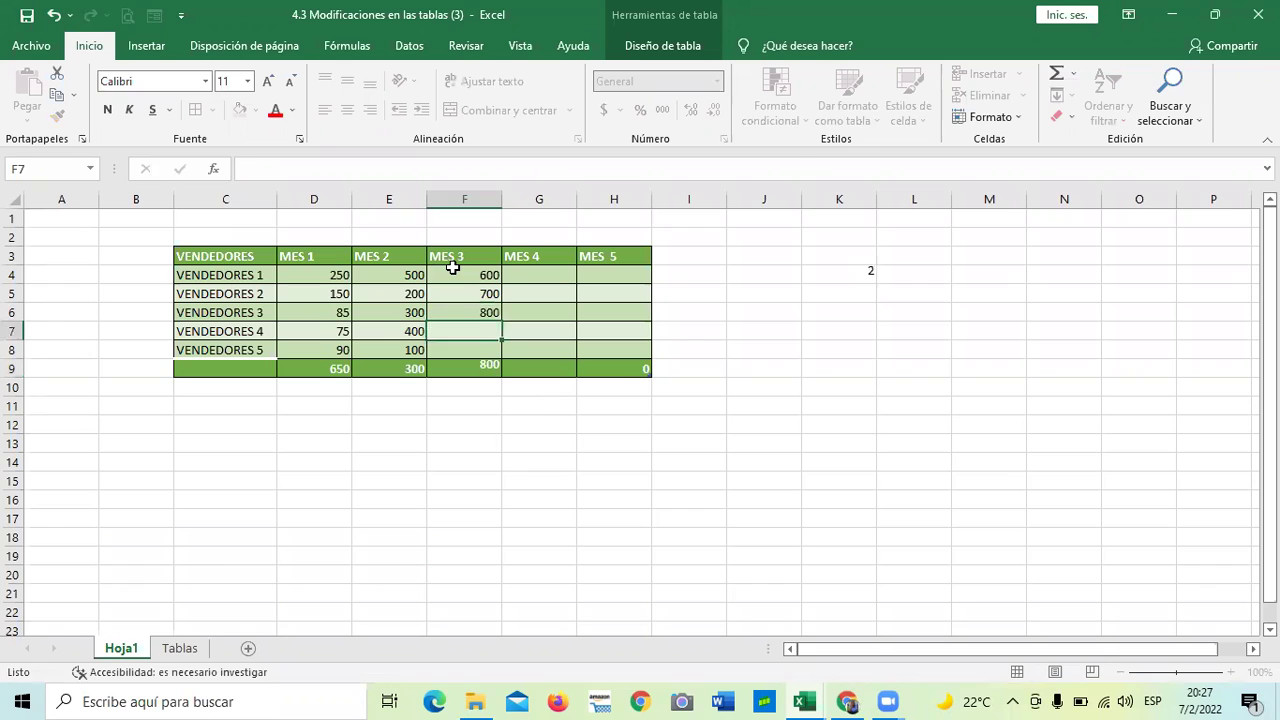
{"action": "type", "text": "500"}
{"action": "key", "text": "Return"}
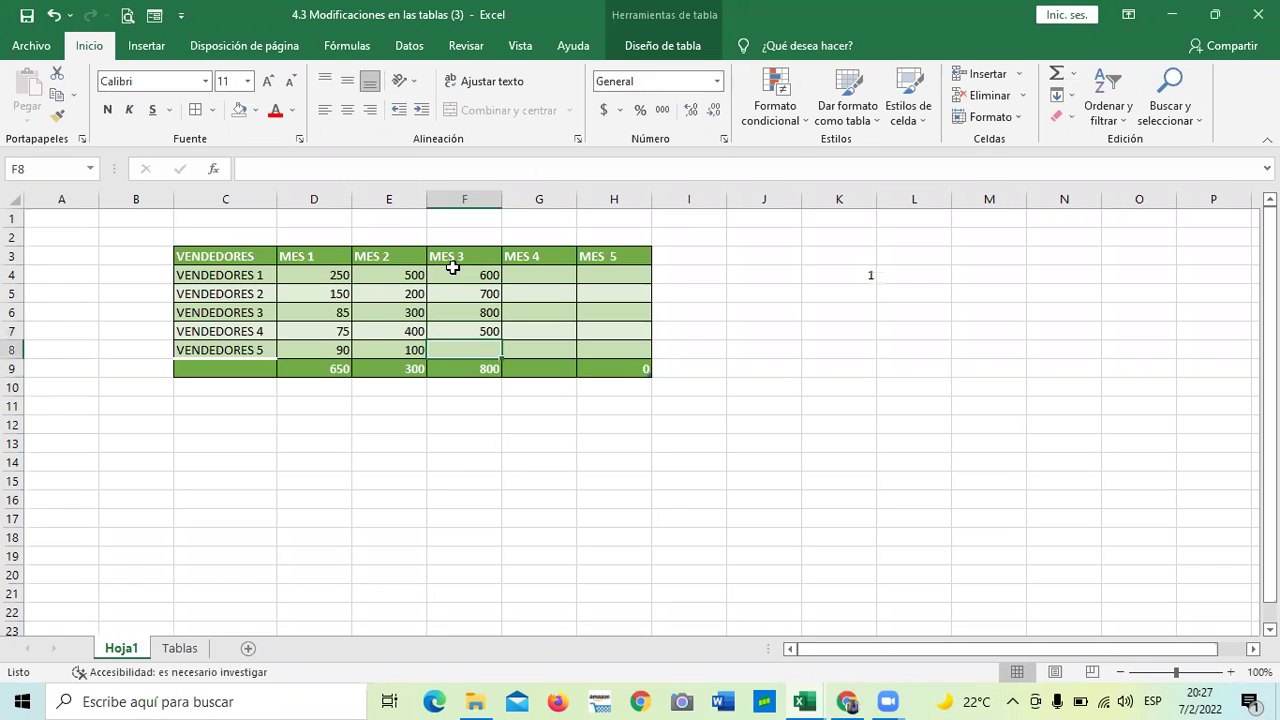
{"action": "type", "text": "250"}
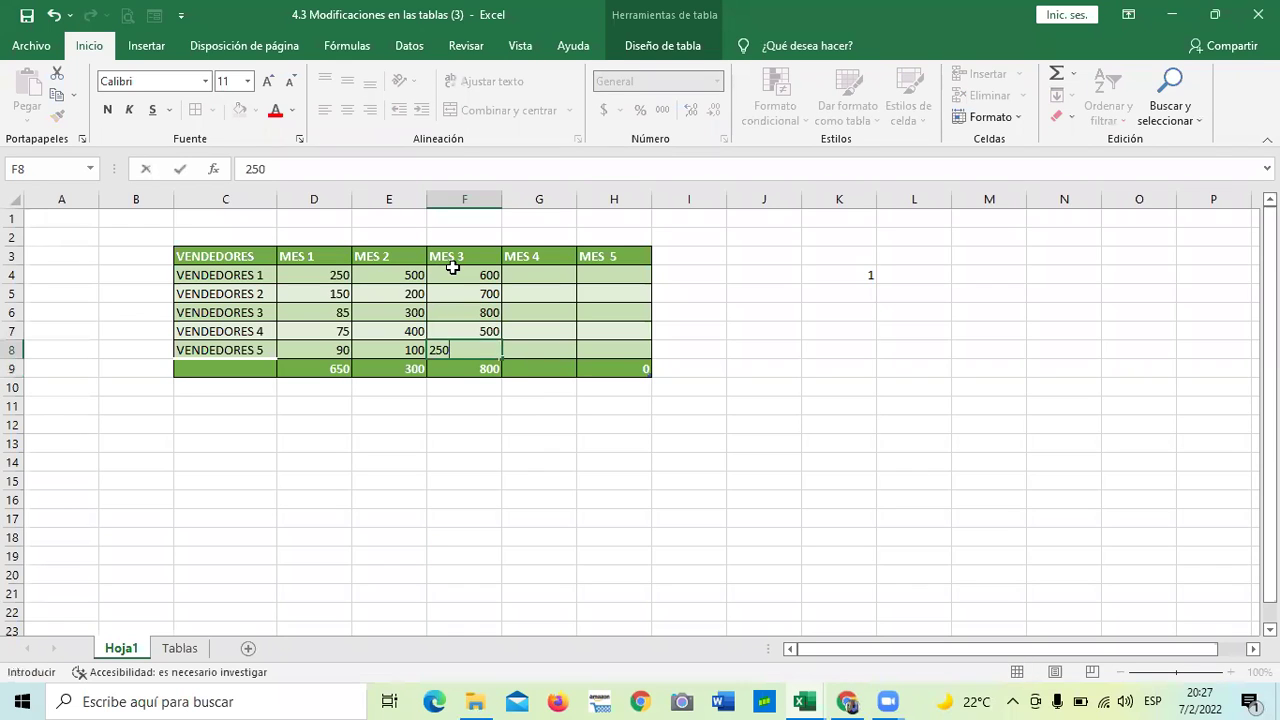
{"action": "key", "text": "Return"}
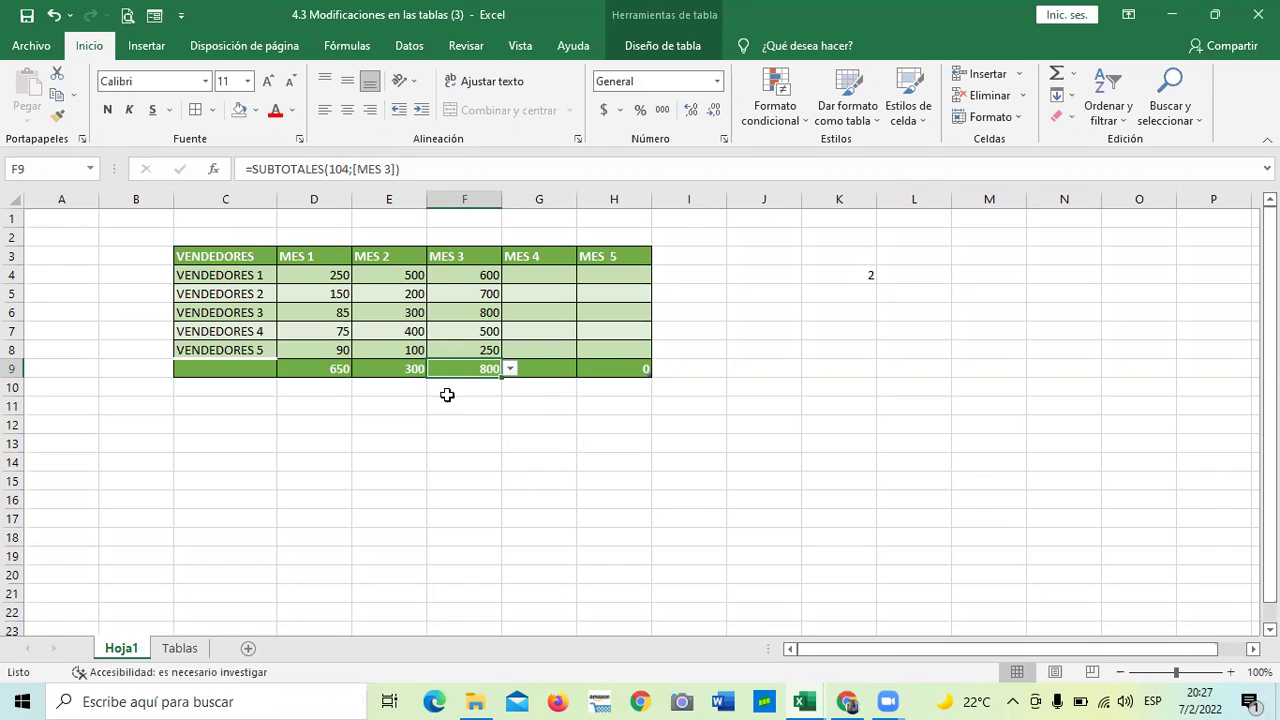
{"action": "left_click", "coordinate": [550, 368]}
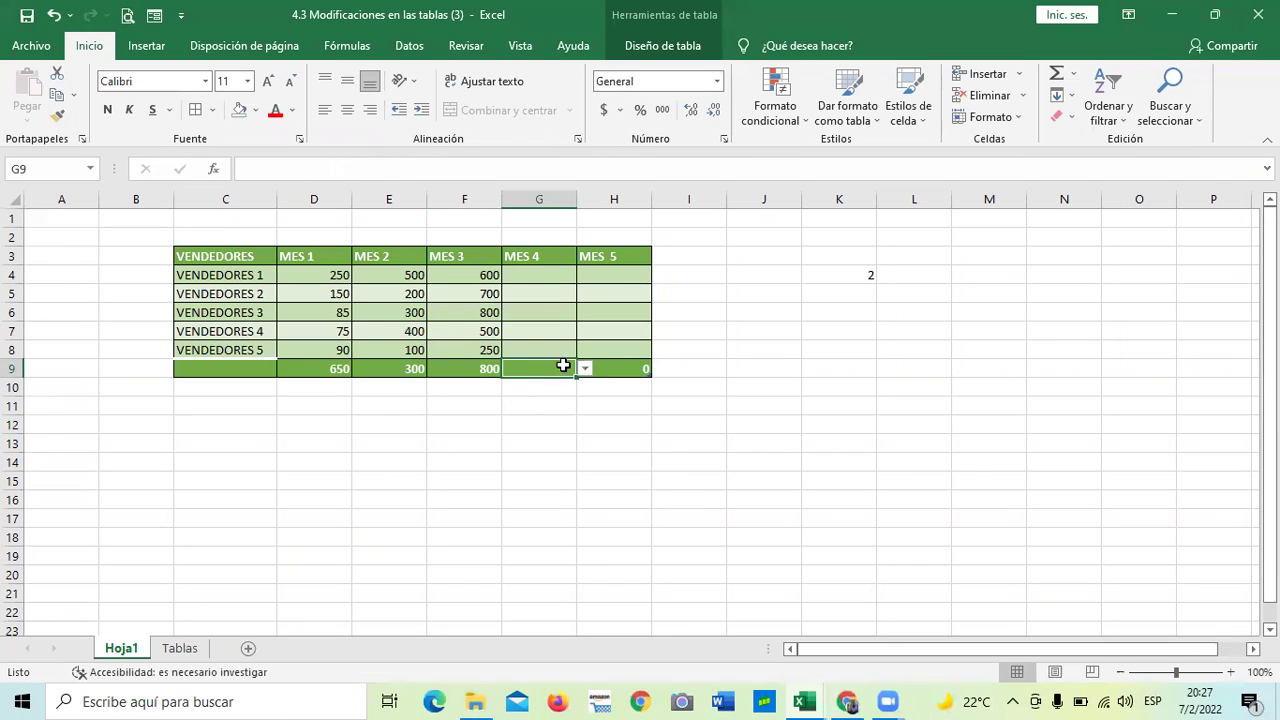
Make the MES 4 total a Mín. and enter 500, 400, 300, 150, 250 into G4:G8
{"action": "left_click", "coordinate": [584, 370]}
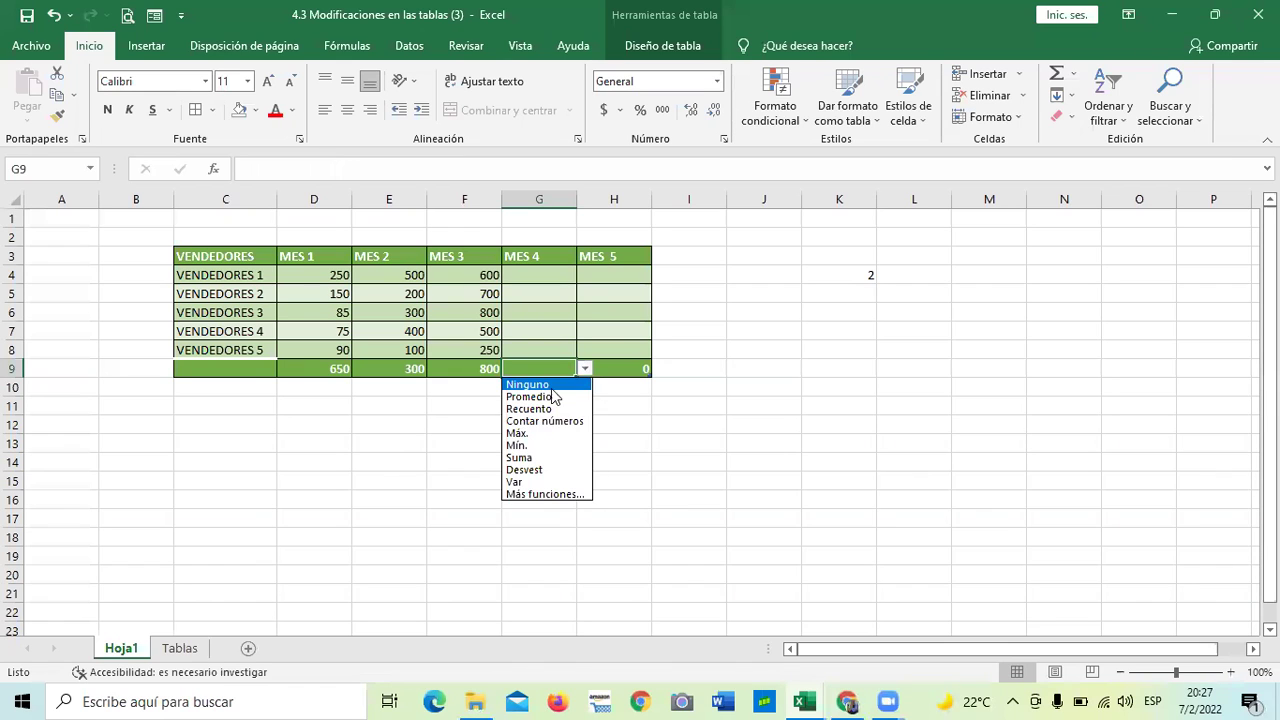
{"action": "left_click", "coordinate": [538, 447]}
{"action": "left_click", "coordinate": [538, 273]}
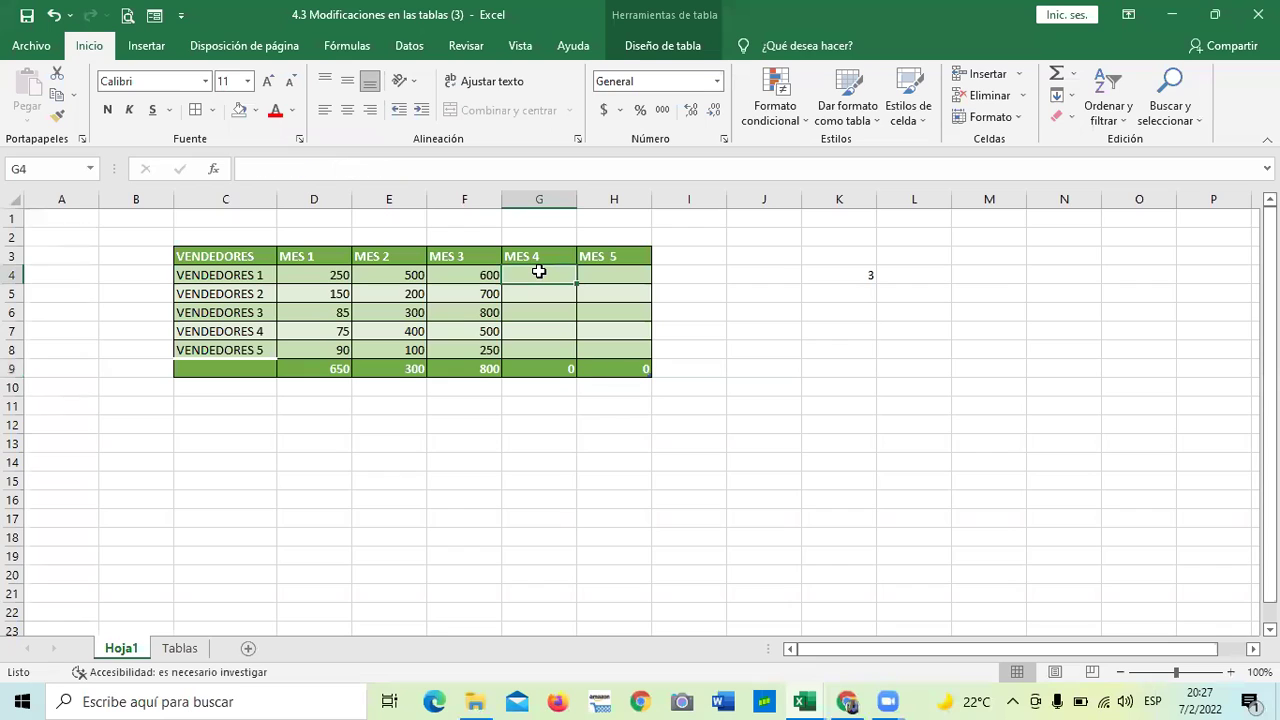
{"action": "type", "text": "500"}
{"action": "key", "text": "Return"}
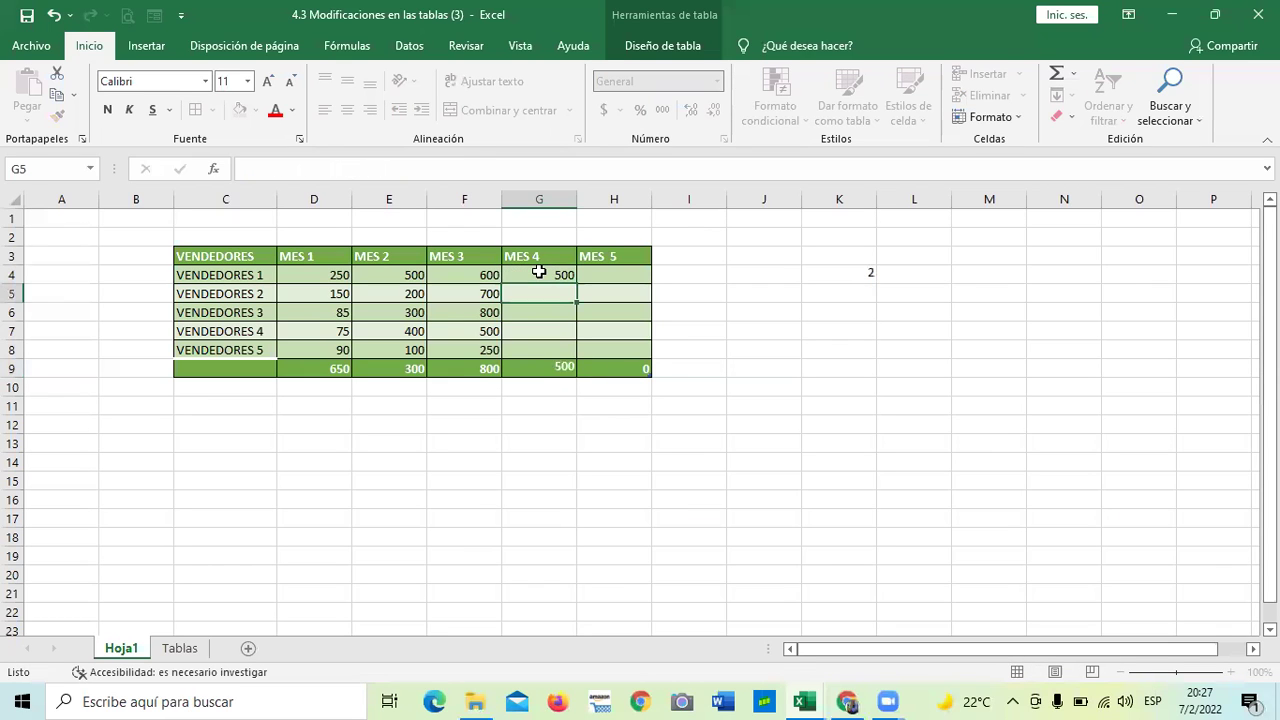
{"action": "type", "text": "400"}
{"action": "key", "text": "Return"}
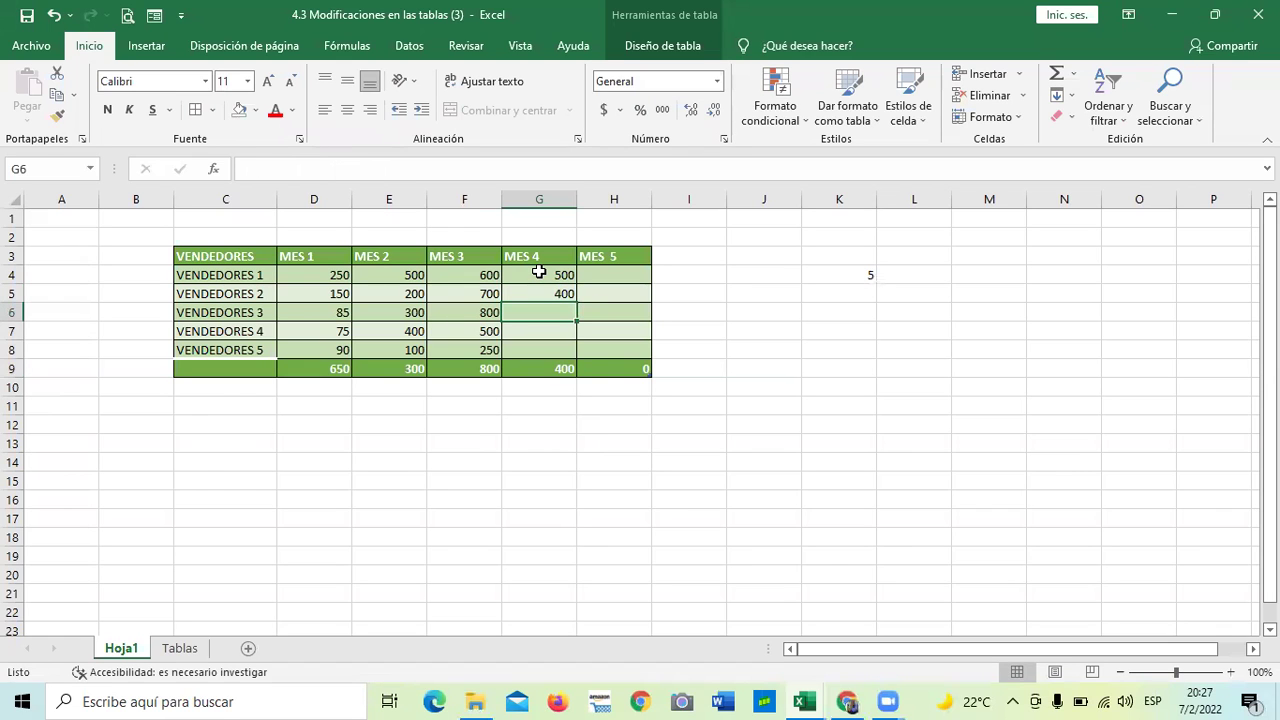
{"action": "type", "text": "300"}
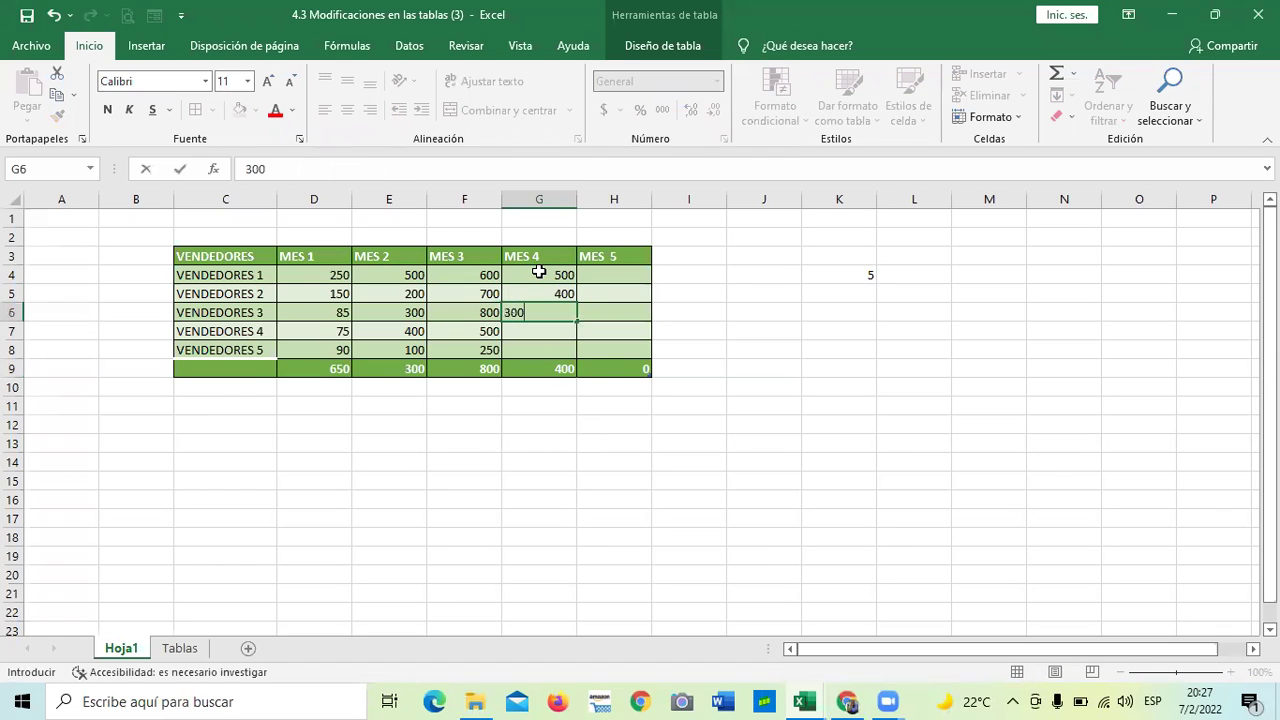
{"action": "key", "text": "Return"}
{"action": "type", "text": "150"}
{"action": "key", "text": "Return"}
{"action": "type", "text": "250"}
{"action": "key", "text": "Return"}
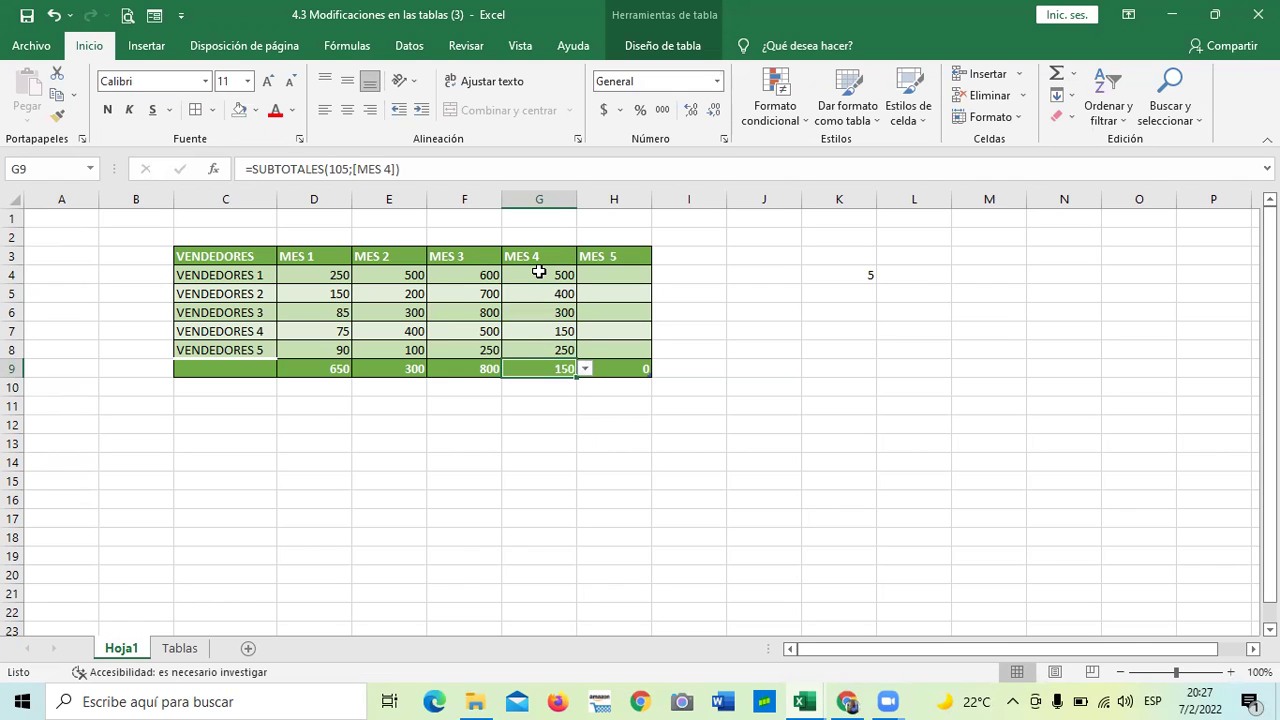
Change the MES 5 total function from Suma to Contar números
{"action": "left_click", "coordinate": [518, 425]}
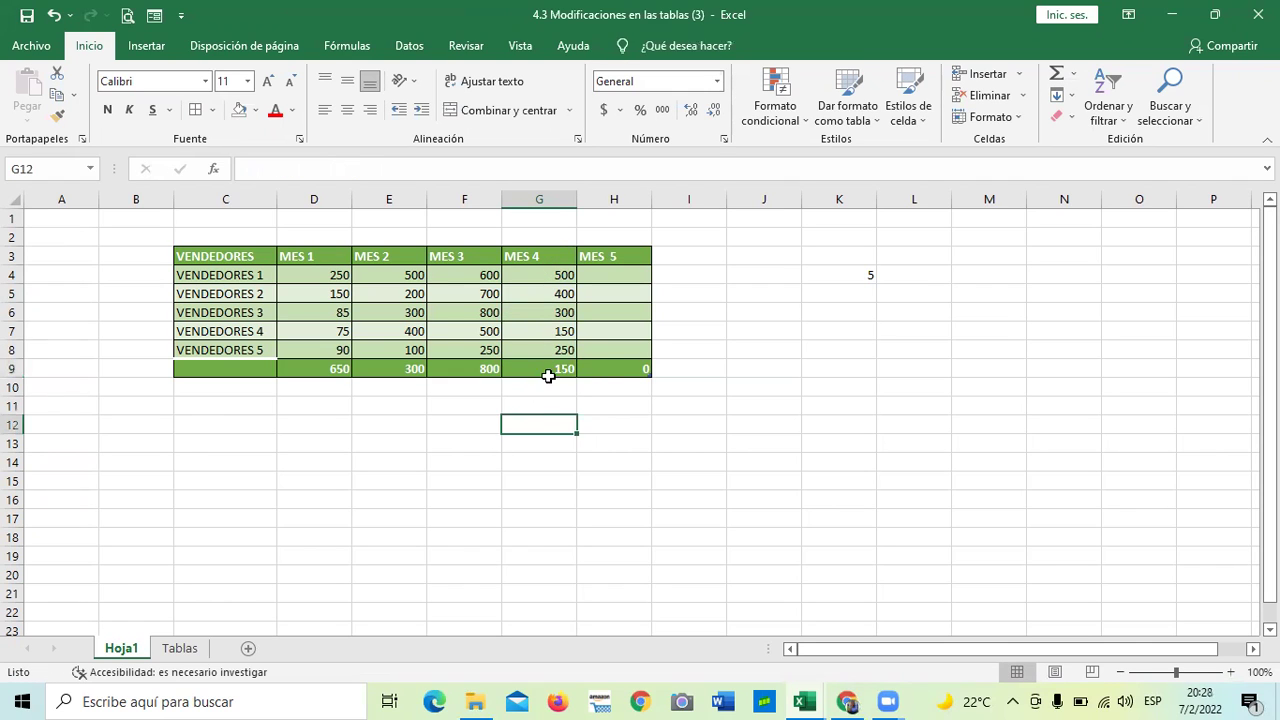
{"action": "left_click", "coordinate": [548, 368]}
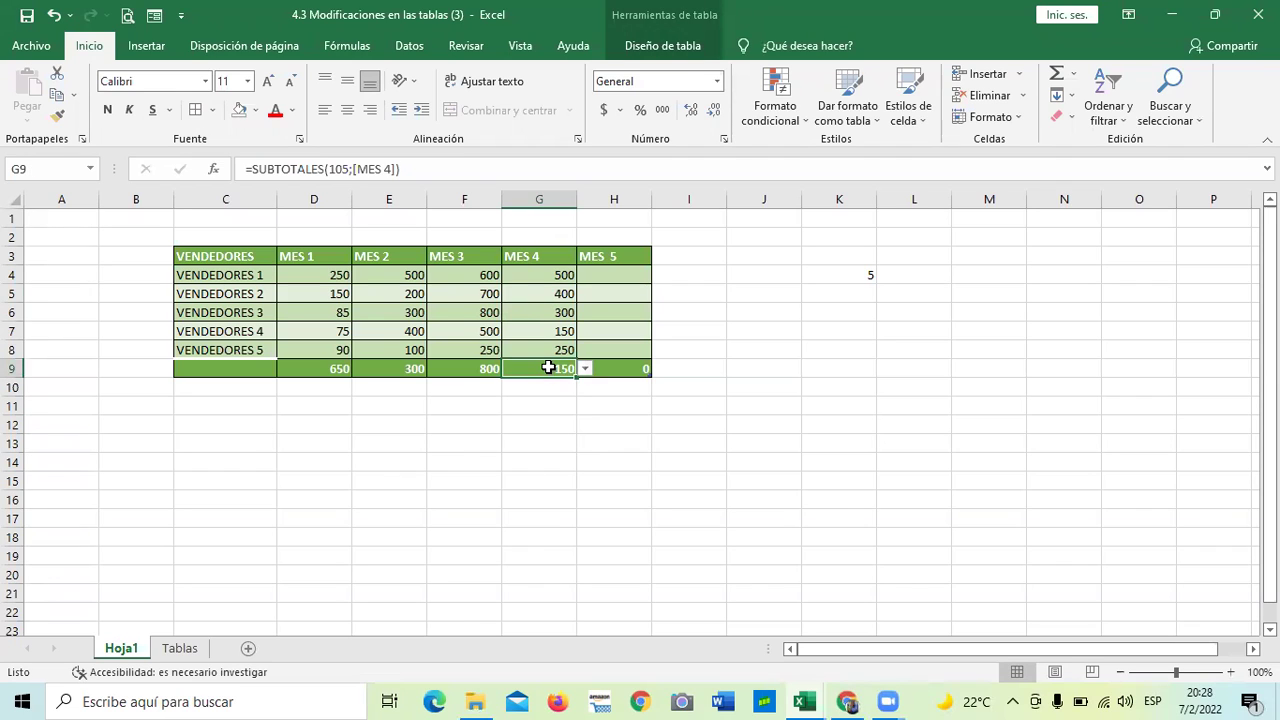
{"action": "left_click", "coordinate": [606, 366]}
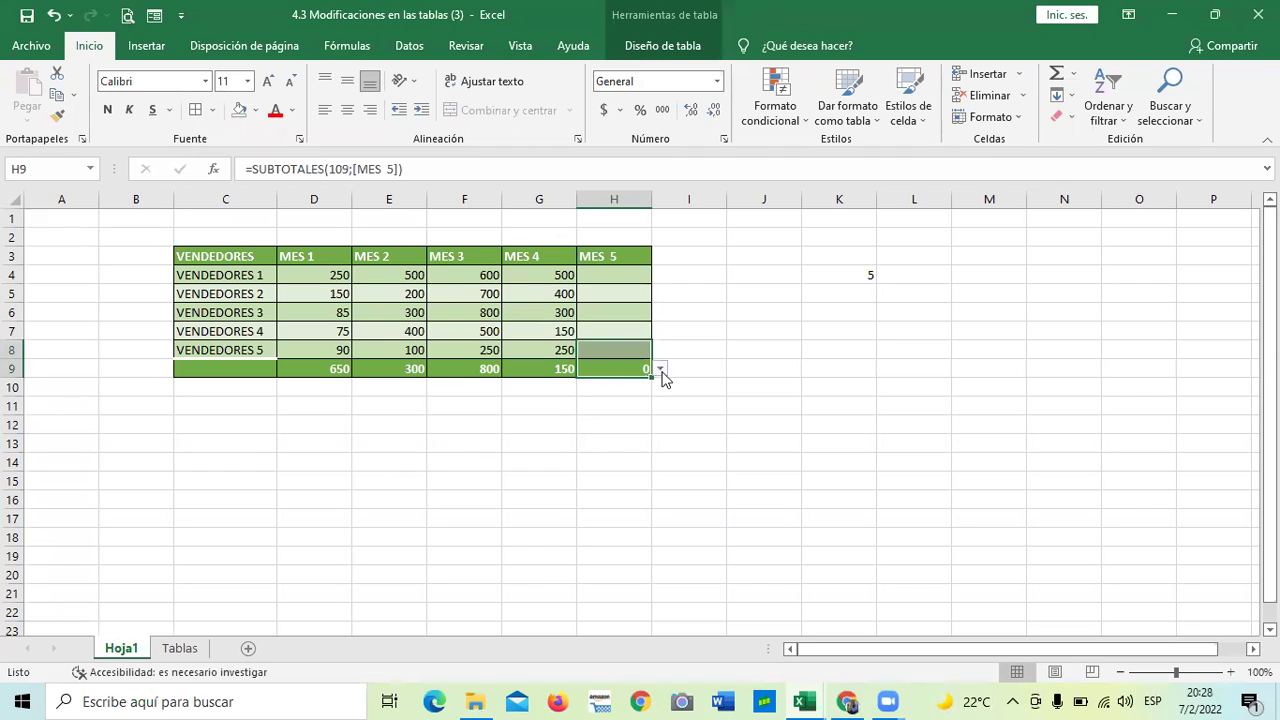
{"action": "left_click", "coordinate": [660, 370]}
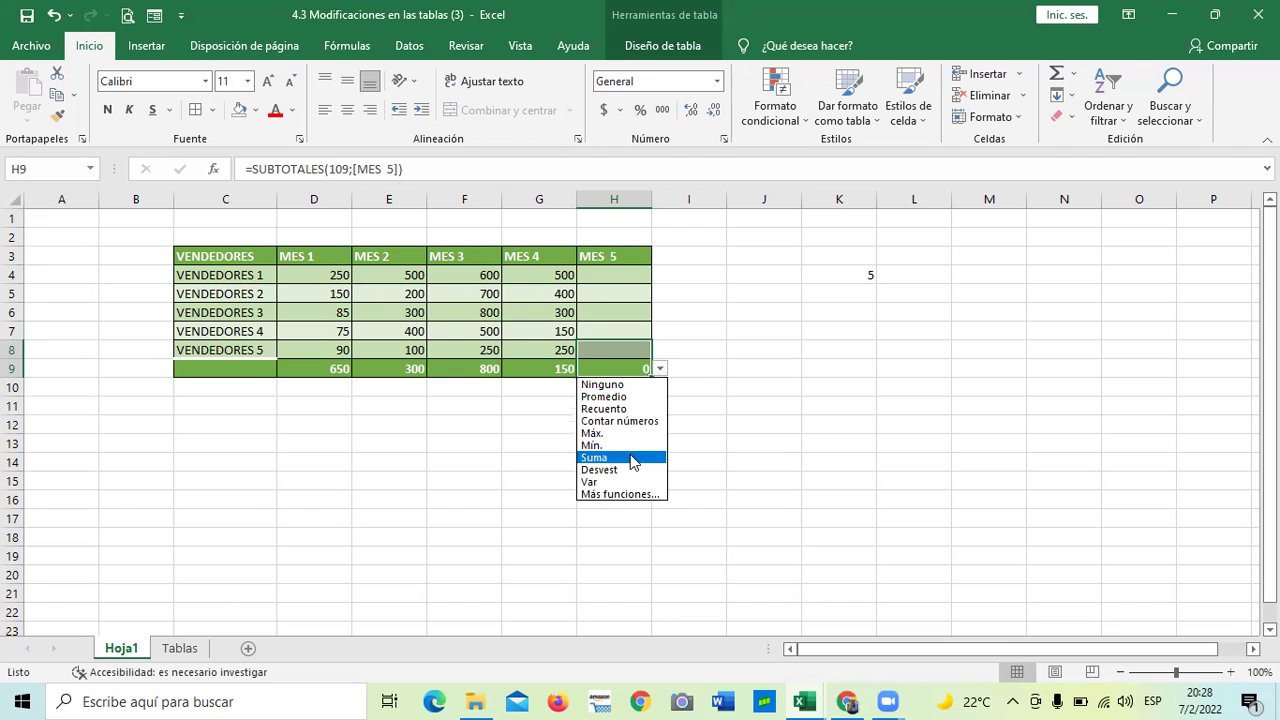
{"action": "left_click", "coordinate": [622, 495]}
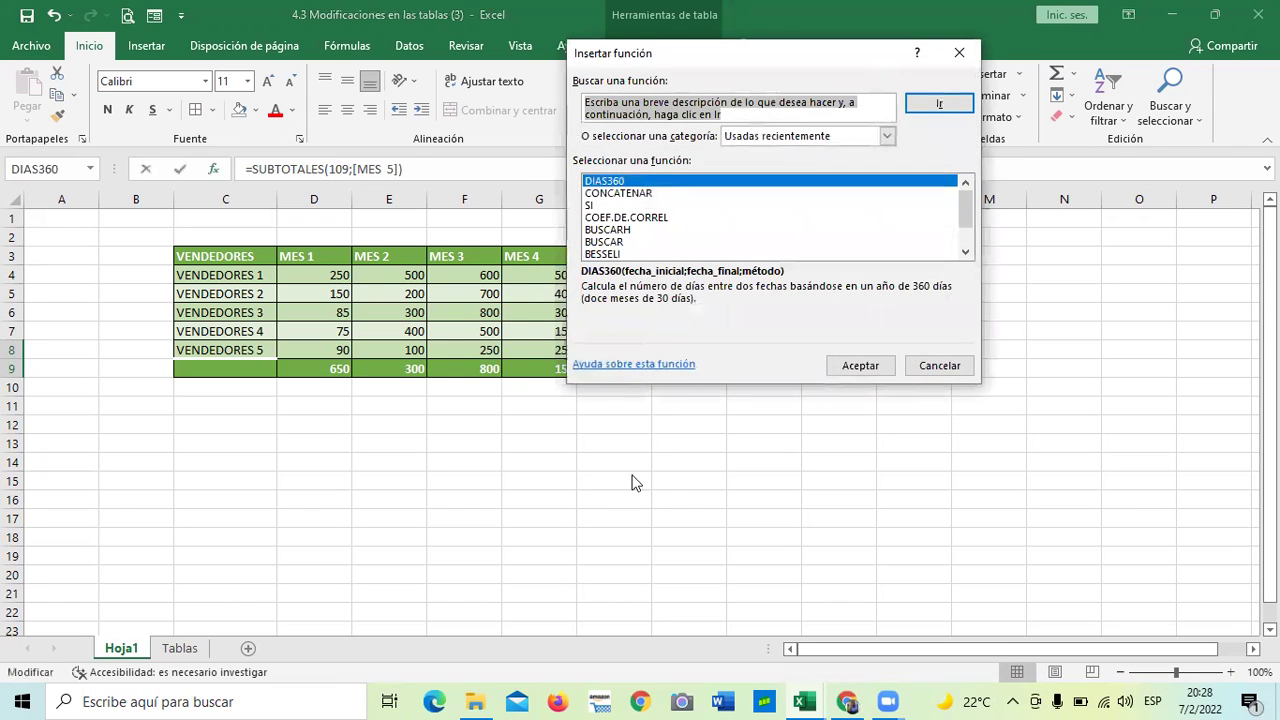
{"action": "scroll", "coordinate": [961, 219], "scroll_direction": "down", "scroll_amount": 1}
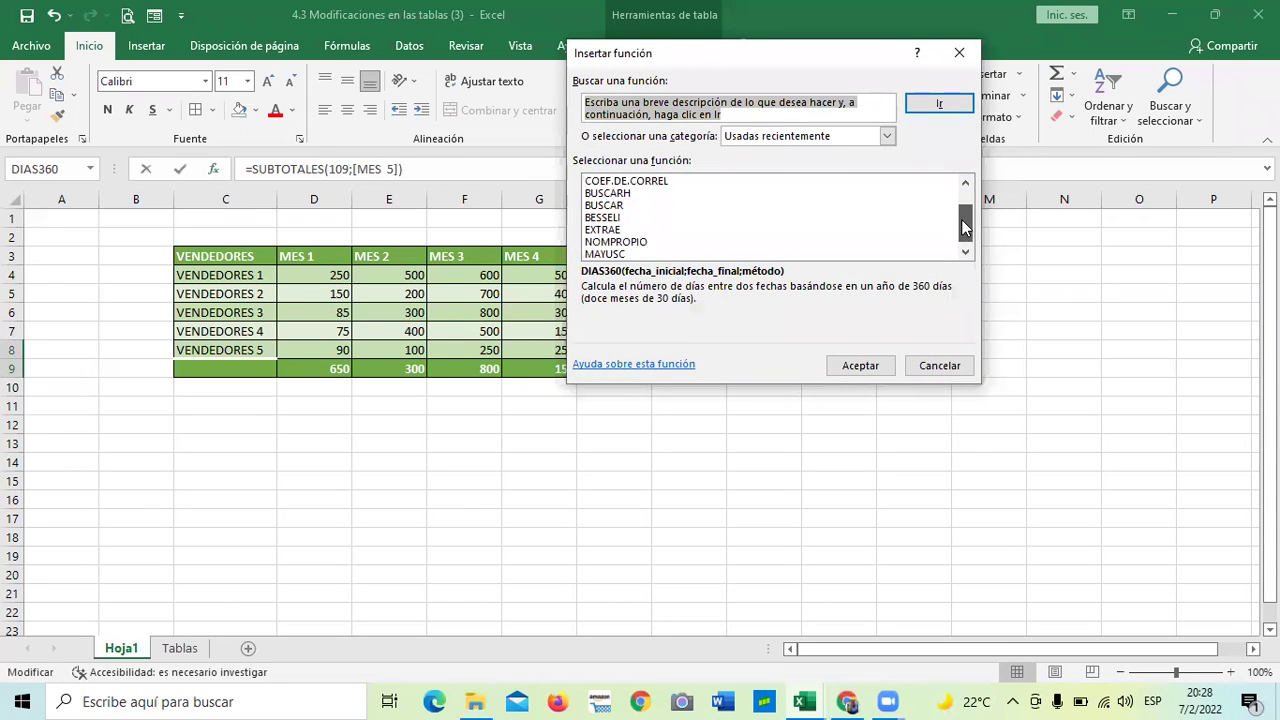
{"action": "left_click", "coordinate": [932, 366]}
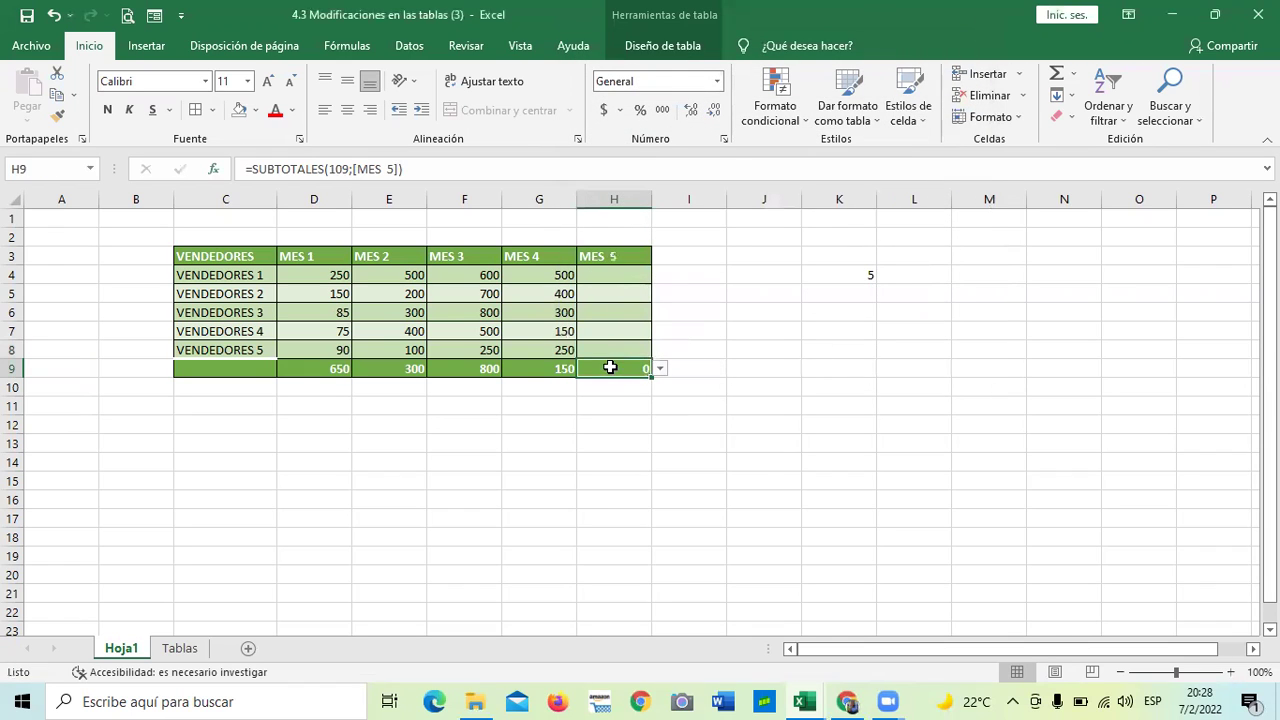
{"action": "left_click", "coordinate": [659, 369]}
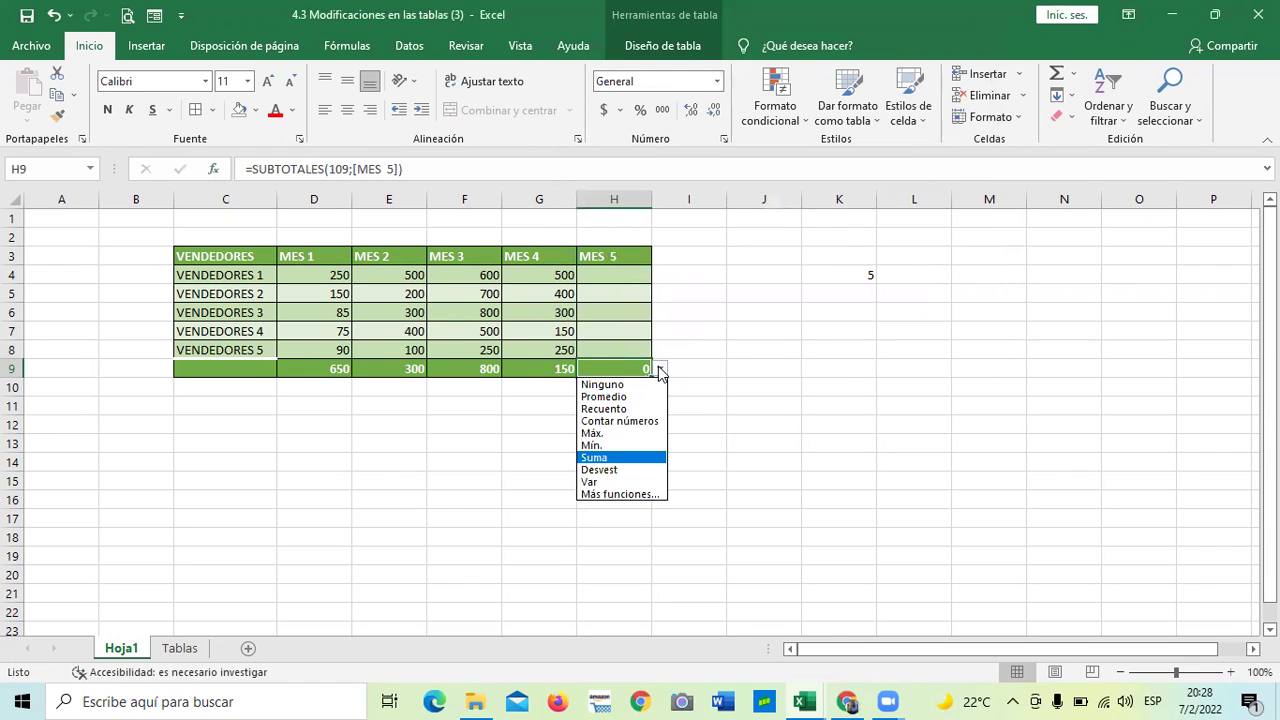
{"action": "left_click", "coordinate": [637, 420]}
{"action": "left_click", "coordinate": [728, 390]}
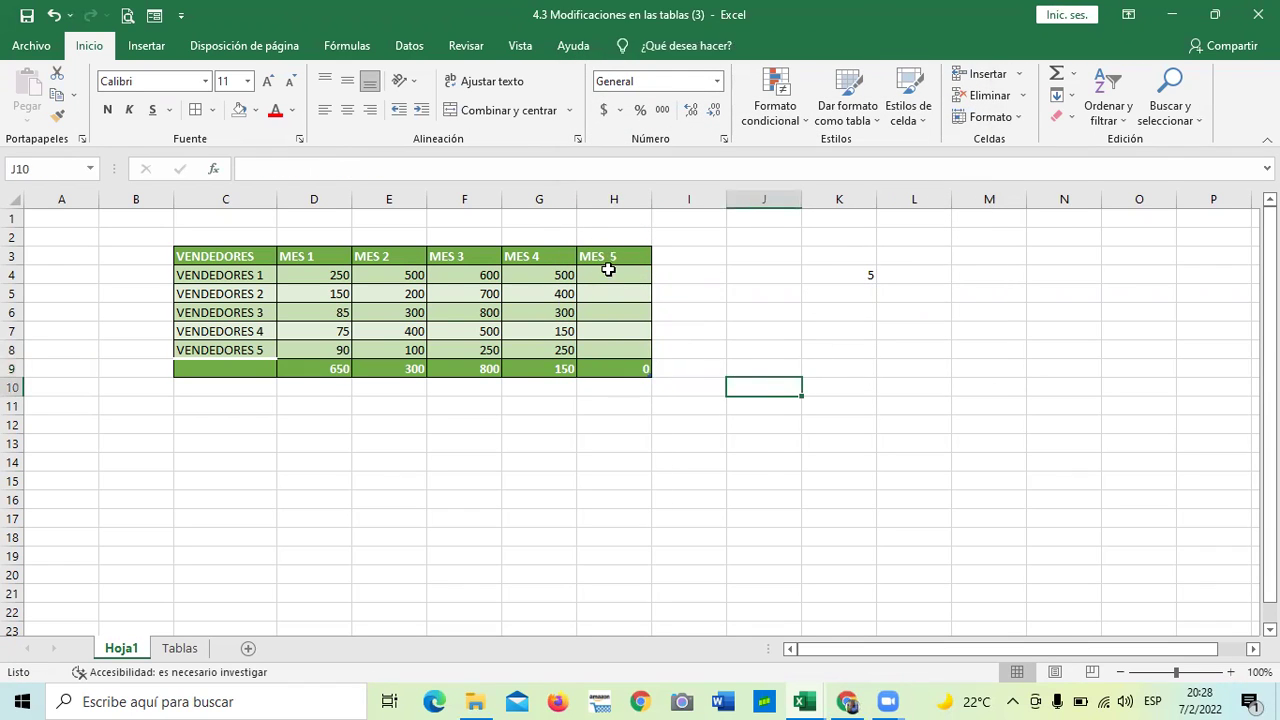
Enter 150, 250, 350, 450 and 550 into H4:H8, bringing the count total to 5
{"action": "left_click", "coordinate": [608, 270]}
{"action": "type", "text": "150"}
{"action": "key", "text": "Return"}
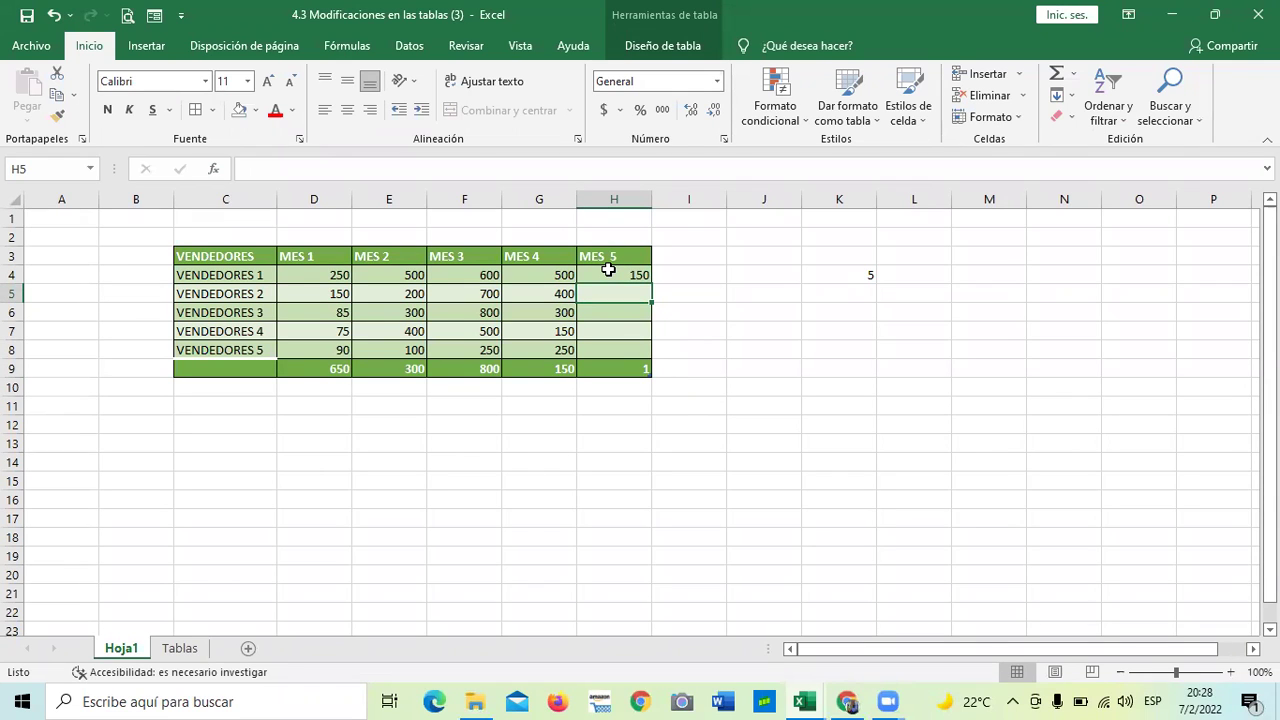
{"action": "type", "text": "2"}
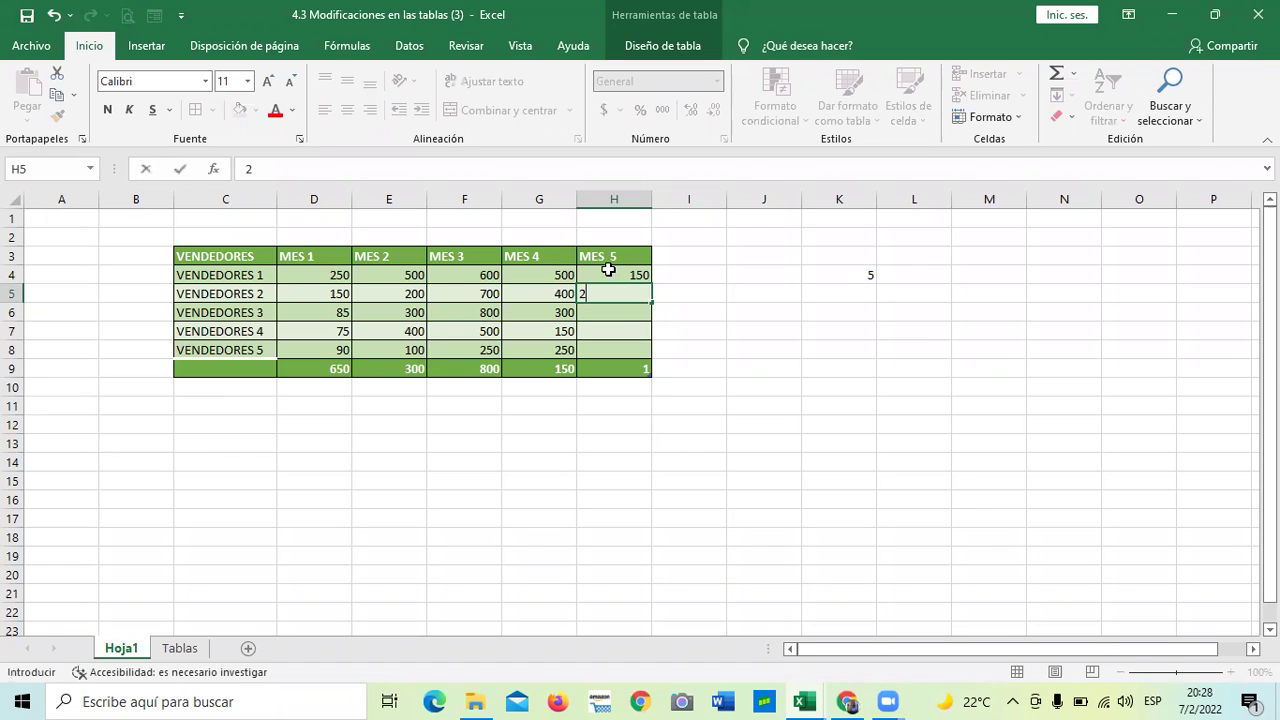
{"action": "type", "text": "50"}
{"action": "key", "text": "Return"}
{"action": "type", "text": "350"}
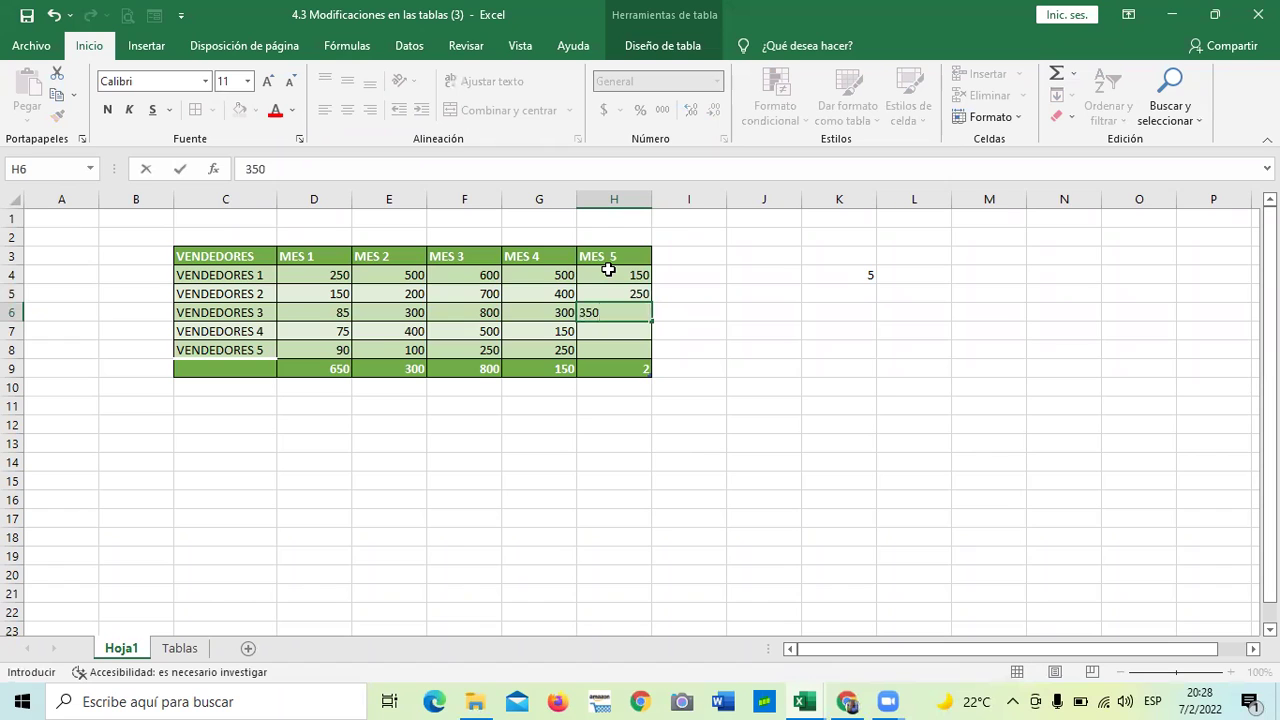
{"action": "key", "text": "Return"}
{"action": "type", "text": "450"}
{"action": "key", "text": "Return"}
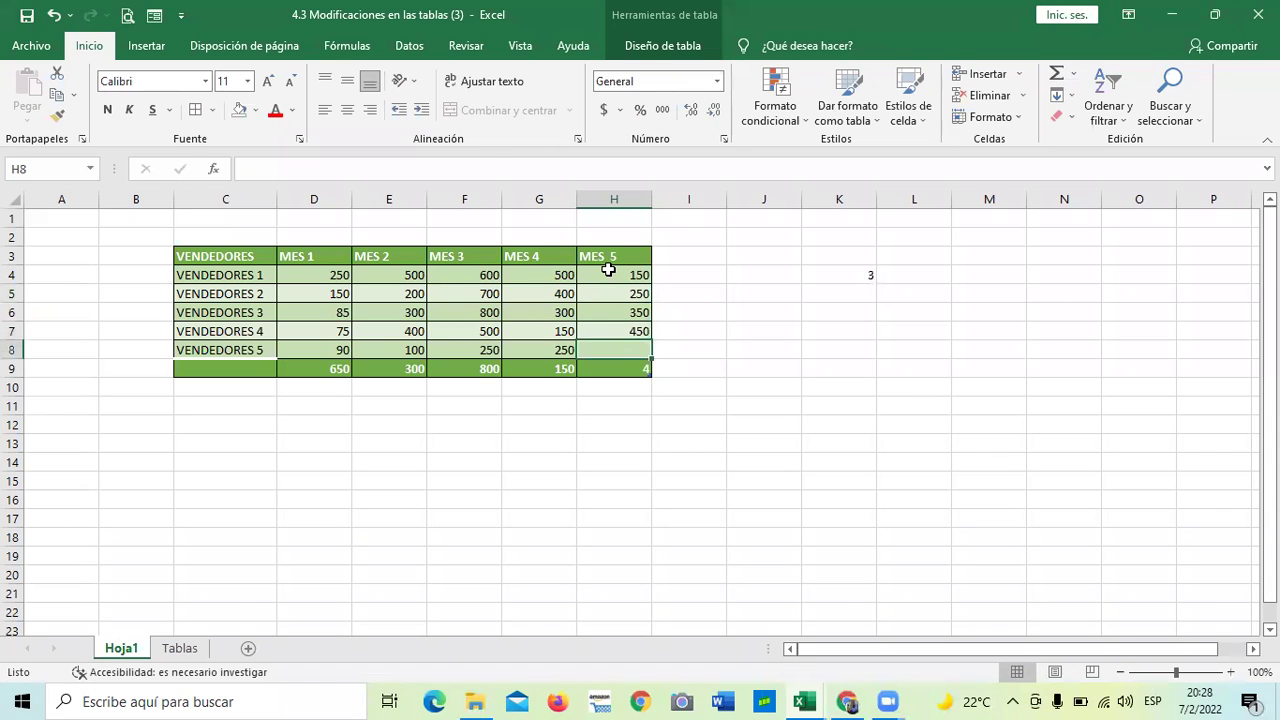
{"action": "type", "text": "550"}
{"action": "key", "text": "Return"}
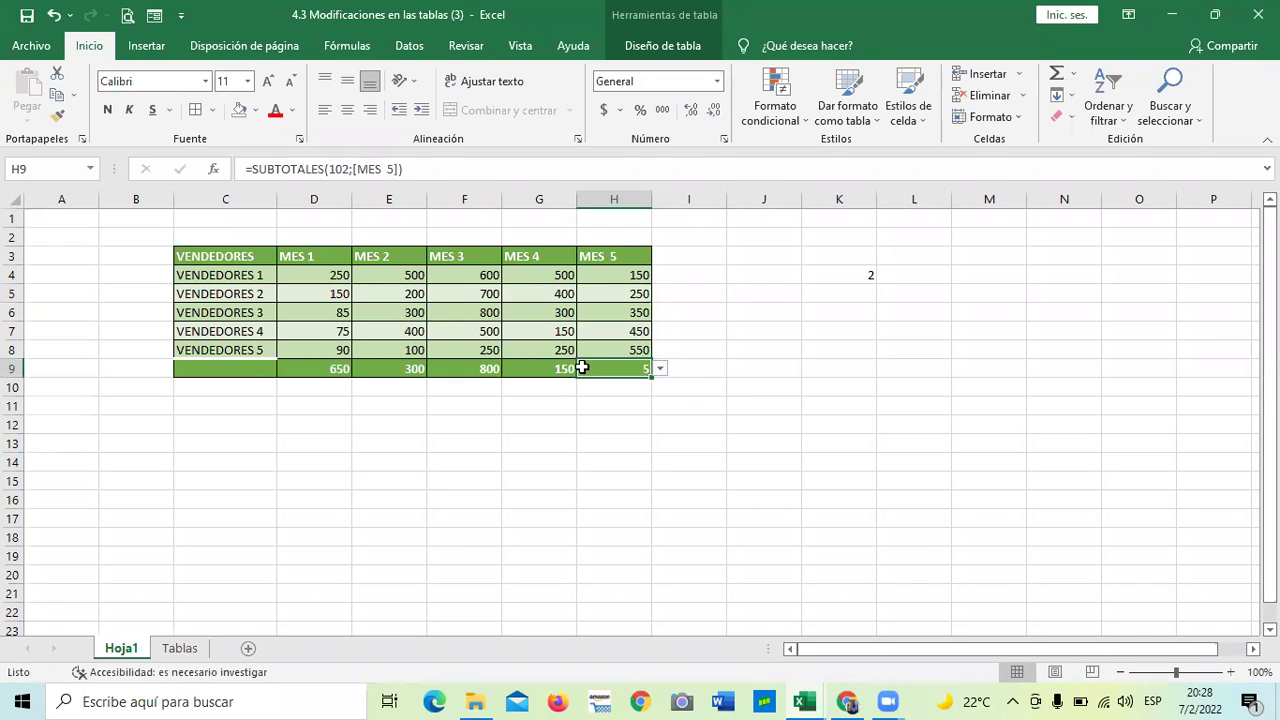
{"action": "left_click", "coordinate": [740, 384]}
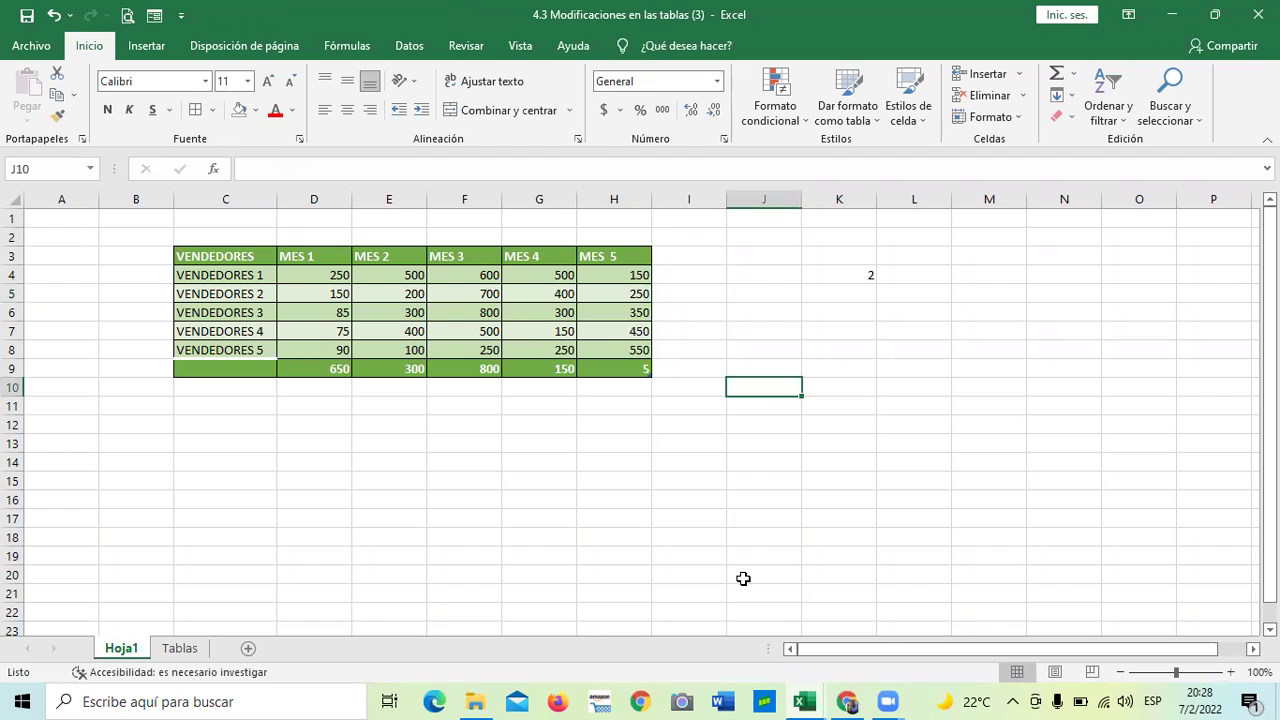
{"action": "left_click", "coordinate": [441, 311]}
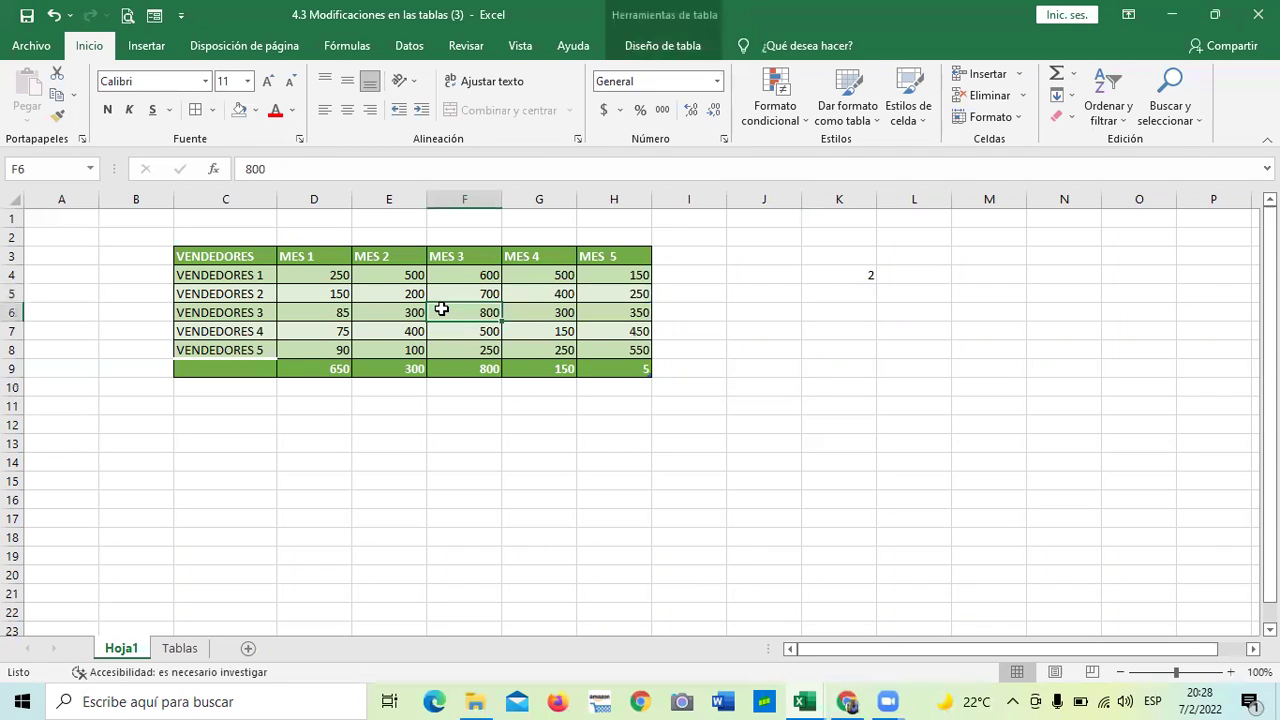
{"action": "left_click", "coordinate": [674, 50]}
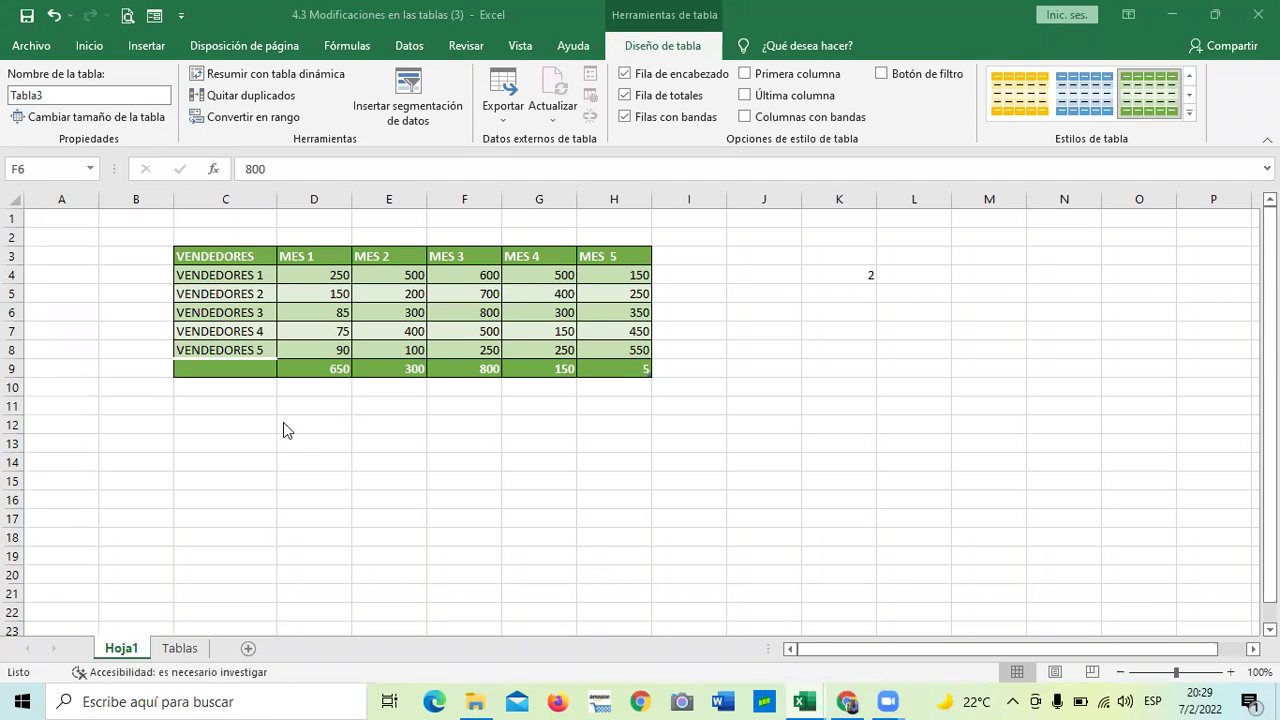
{"action": "left_click", "coordinate": [255, 372]}
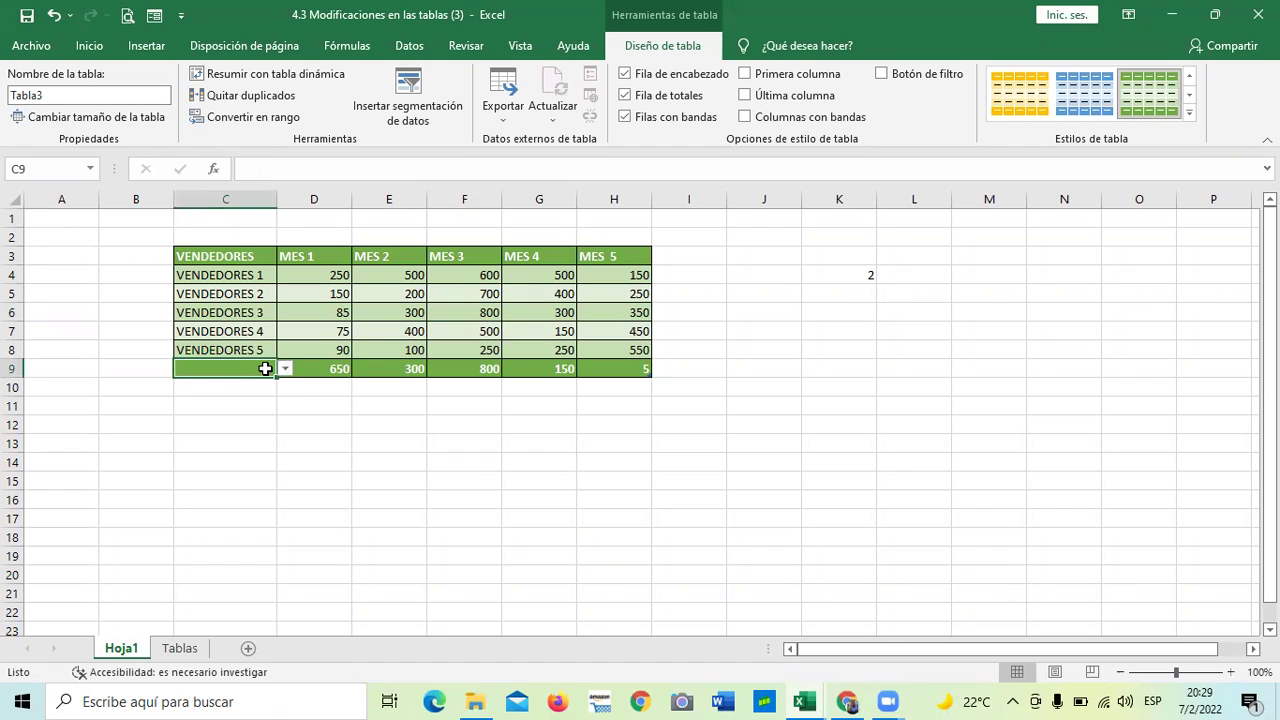
{"action": "left_click", "coordinate": [285, 369]}
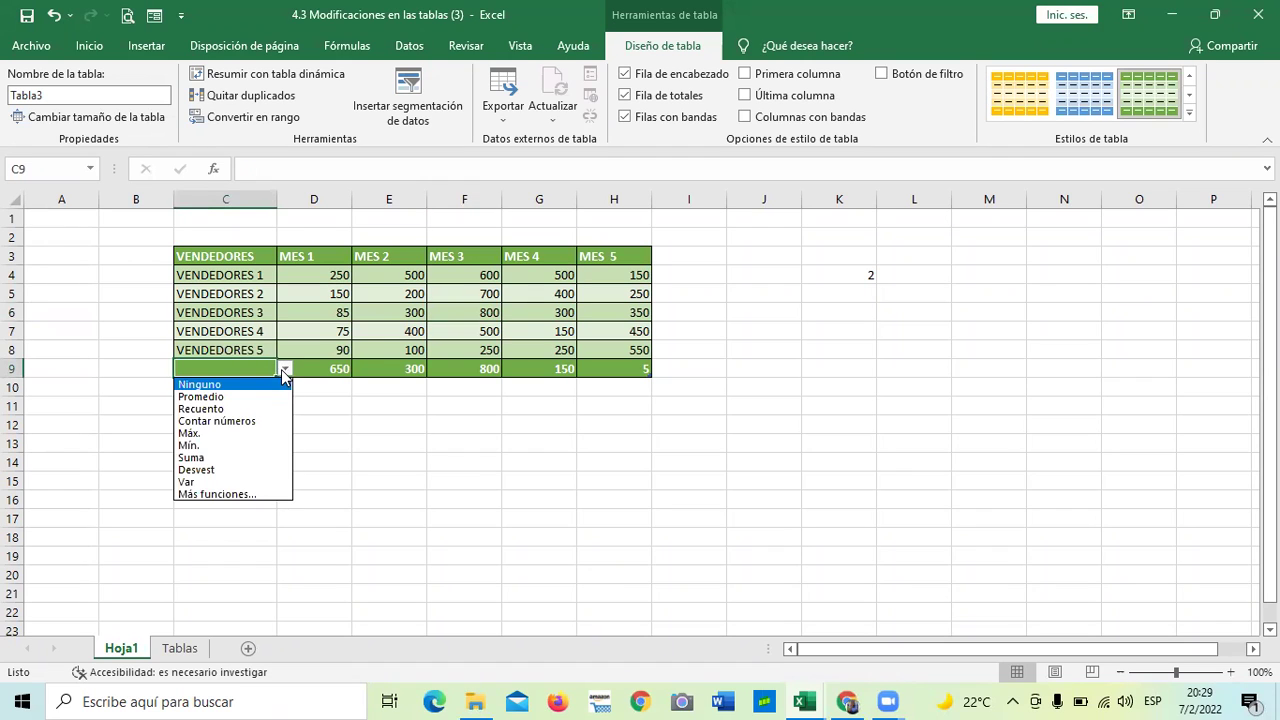
{"action": "left_click", "coordinate": [246, 424]}
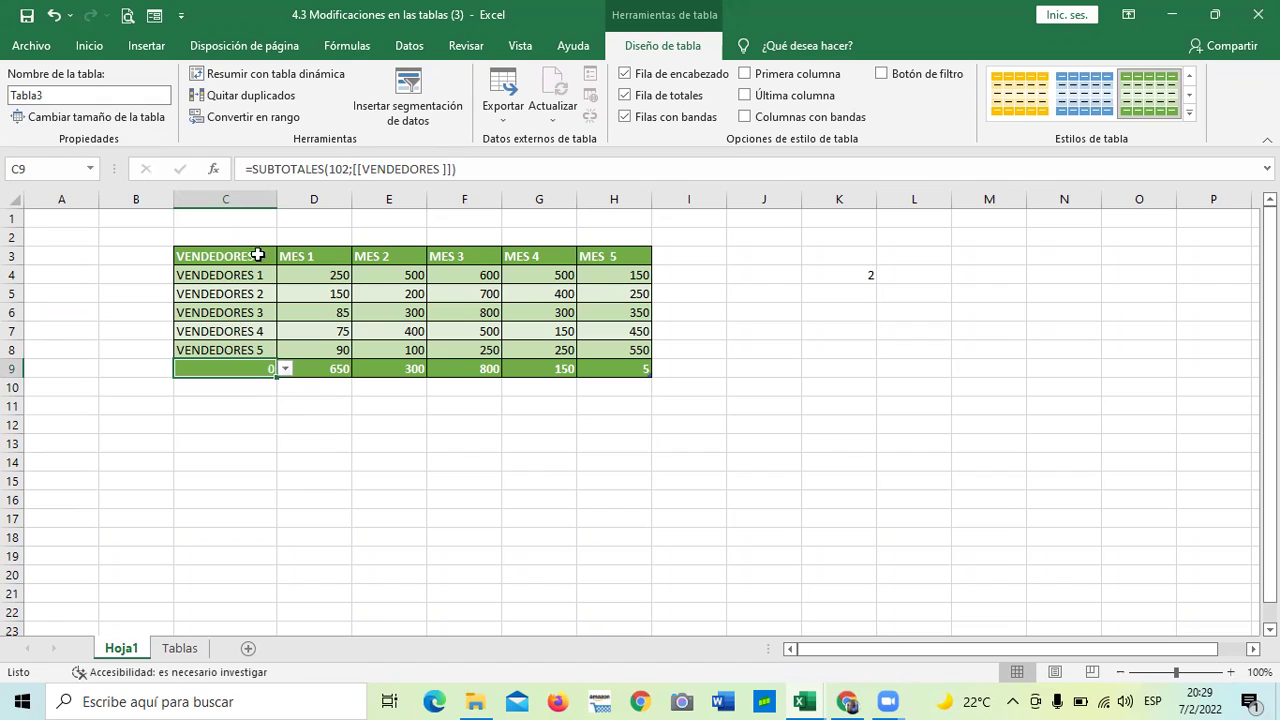
{"action": "left_click", "coordinate": [285, 369]}
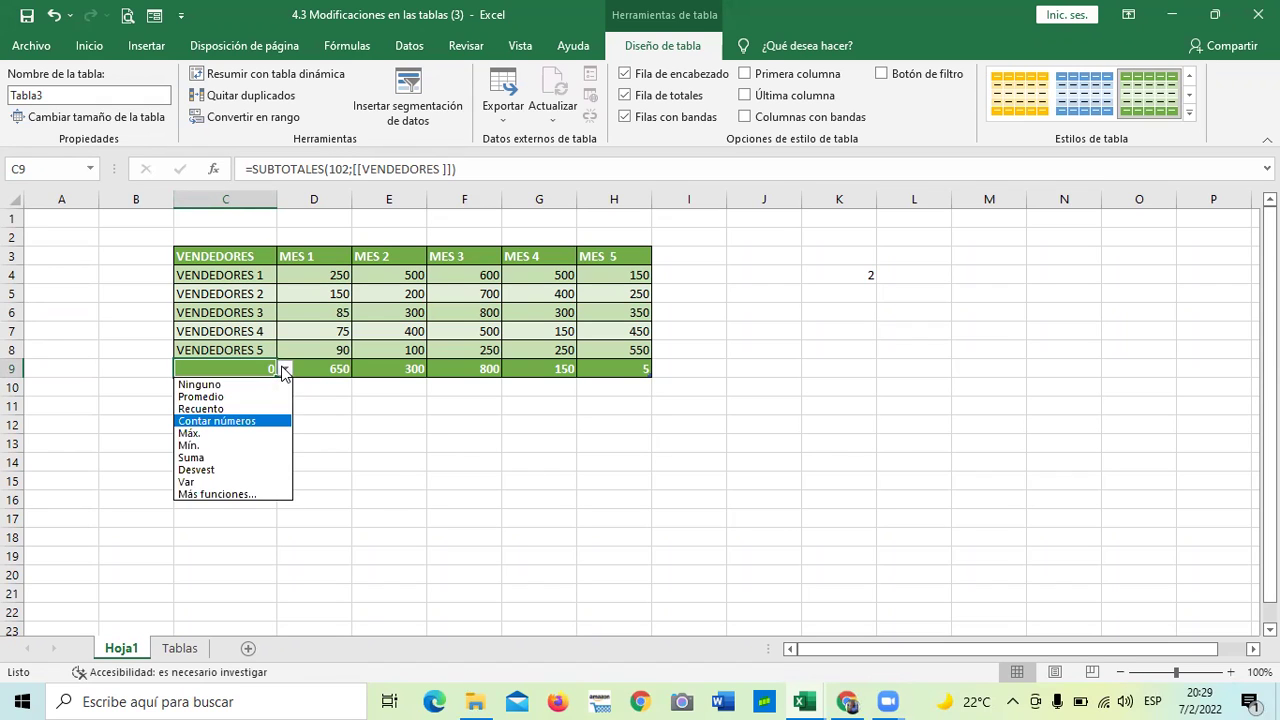
{"action": "left_click", "coordinate": [244, 386]}
{"action": "left_click", "coordinate": [307, 430]}
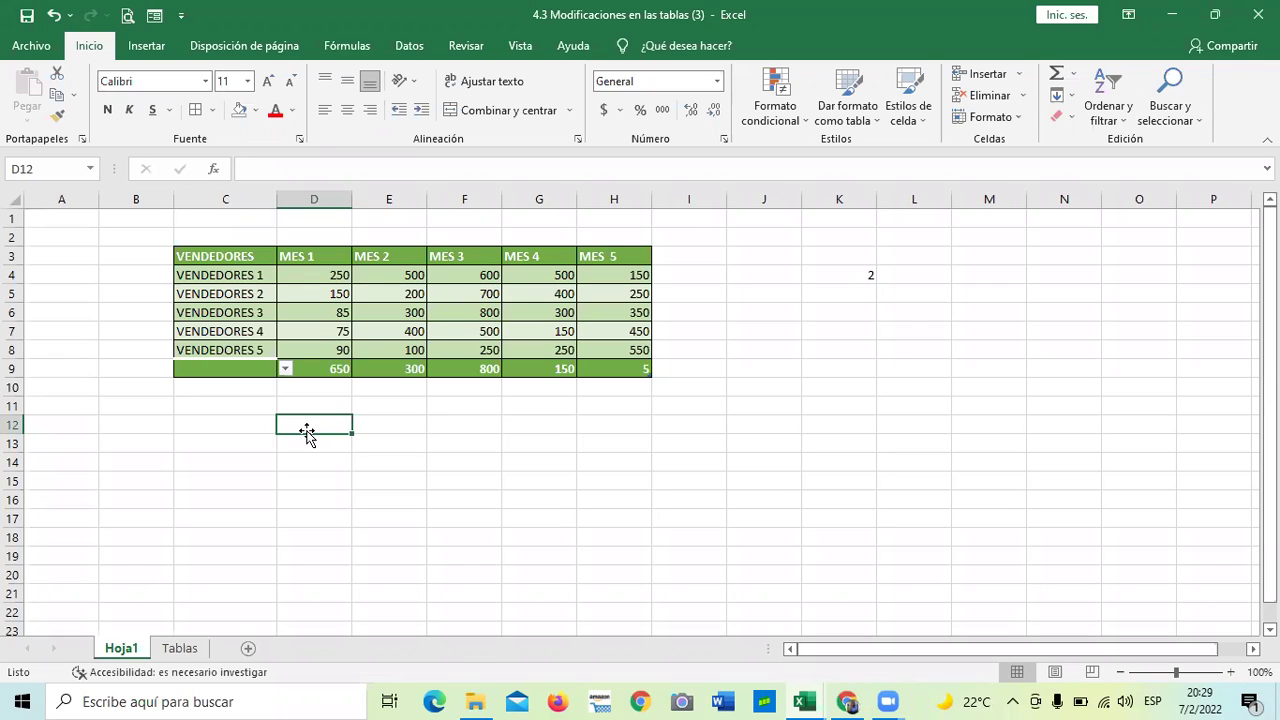
{"action": "left_click", "coordinate": [541, 692]}
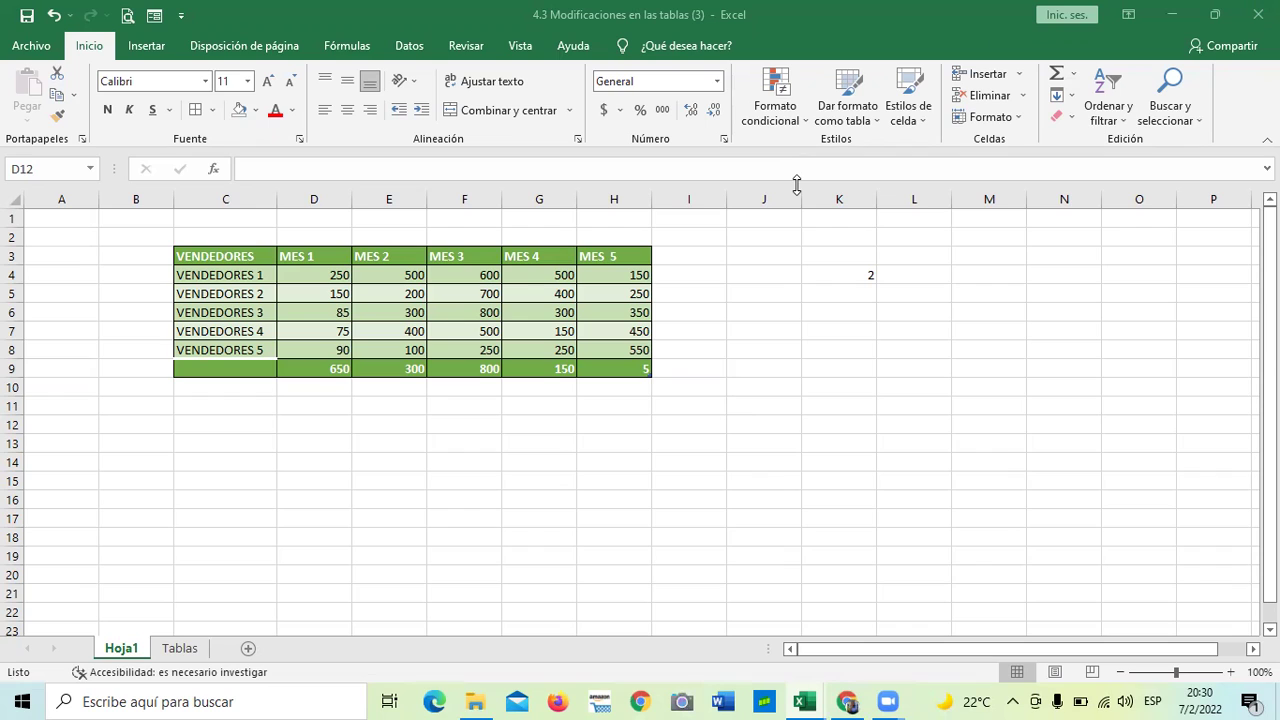
Inspect the cells beside the table's header, first data row and totals row
{"action": "left_click", "coordinate": [755, 256]}
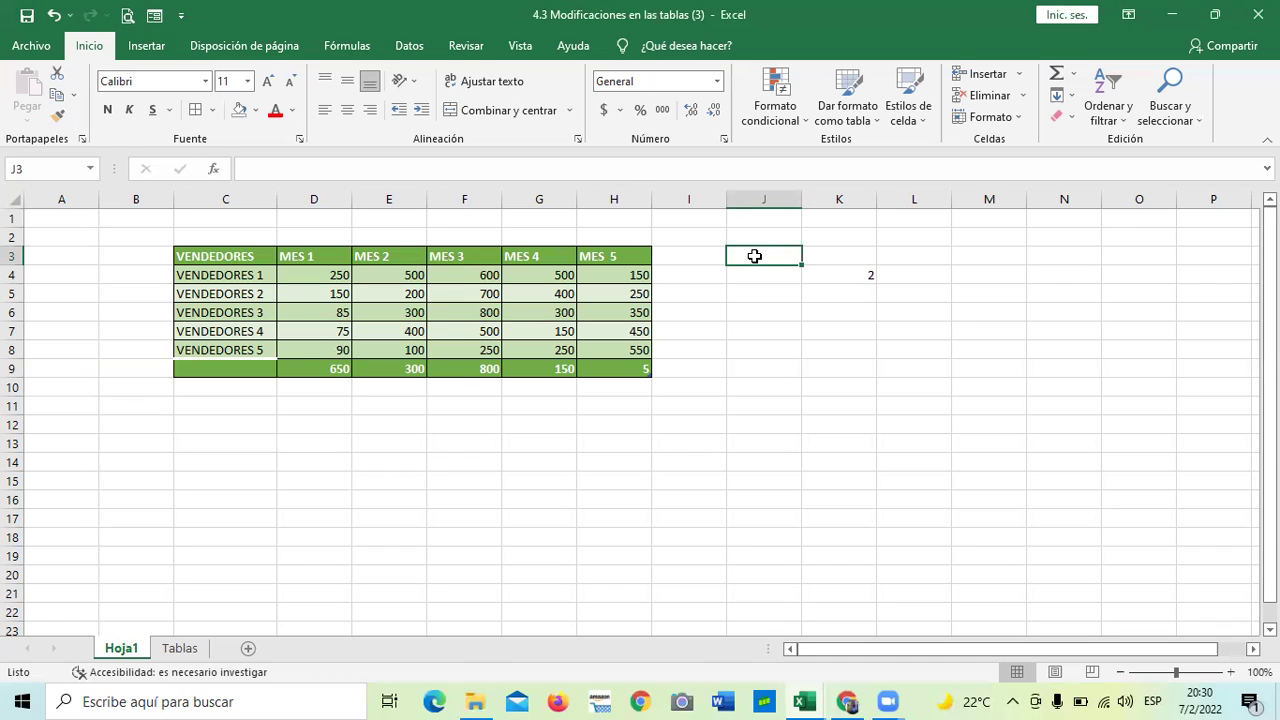
{"action": "left_click", "coordinate": [791, 337]}
{"action": "left_click", "coordinate": [778, 251]}
{"action": "left_click", "coordinate": [658, 697]}
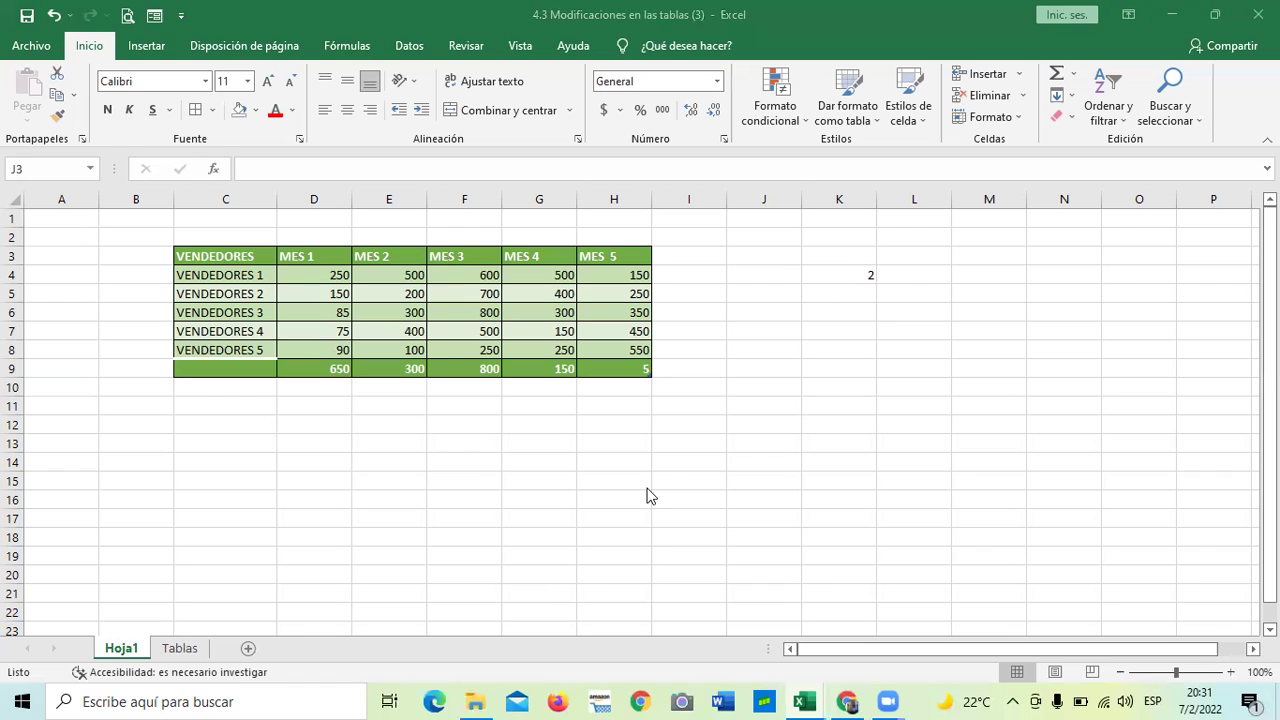
{"action": "left_click", "coordinate": [758, 366]}
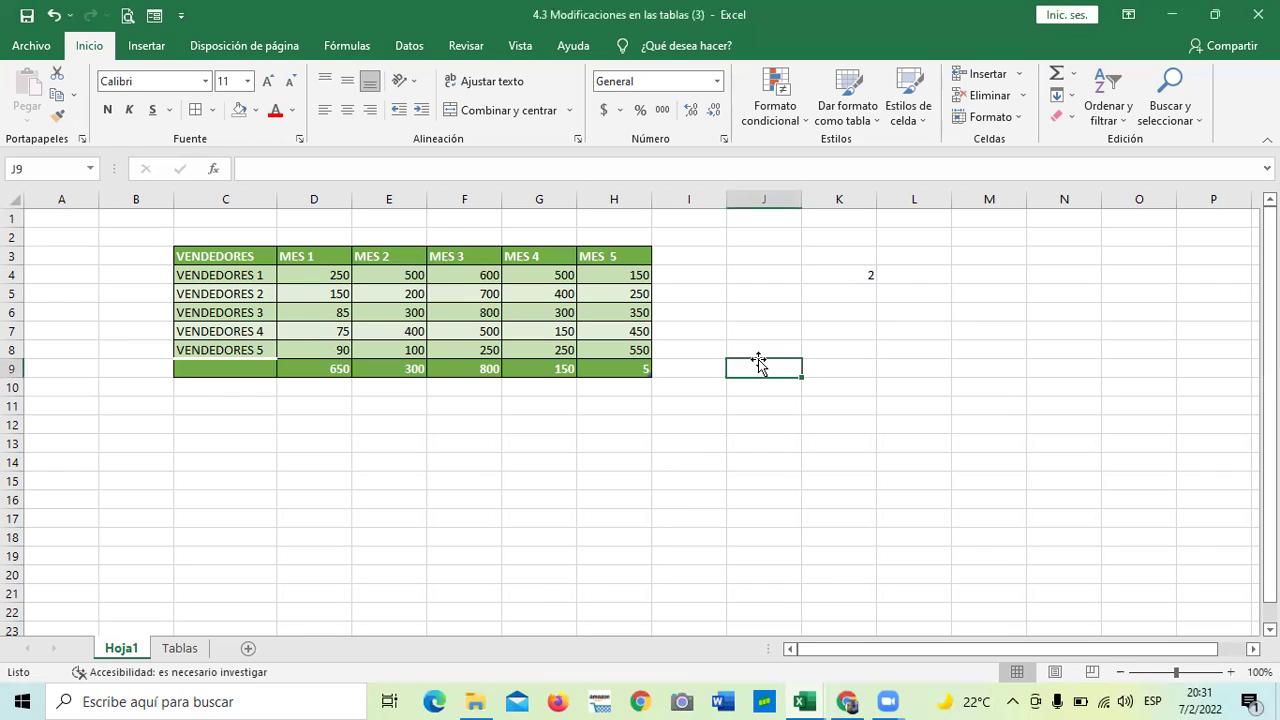
{"action": "left_click", "coordinate": [687, 255]}
{"action": "left_click", "coordinate": [689, 276]}
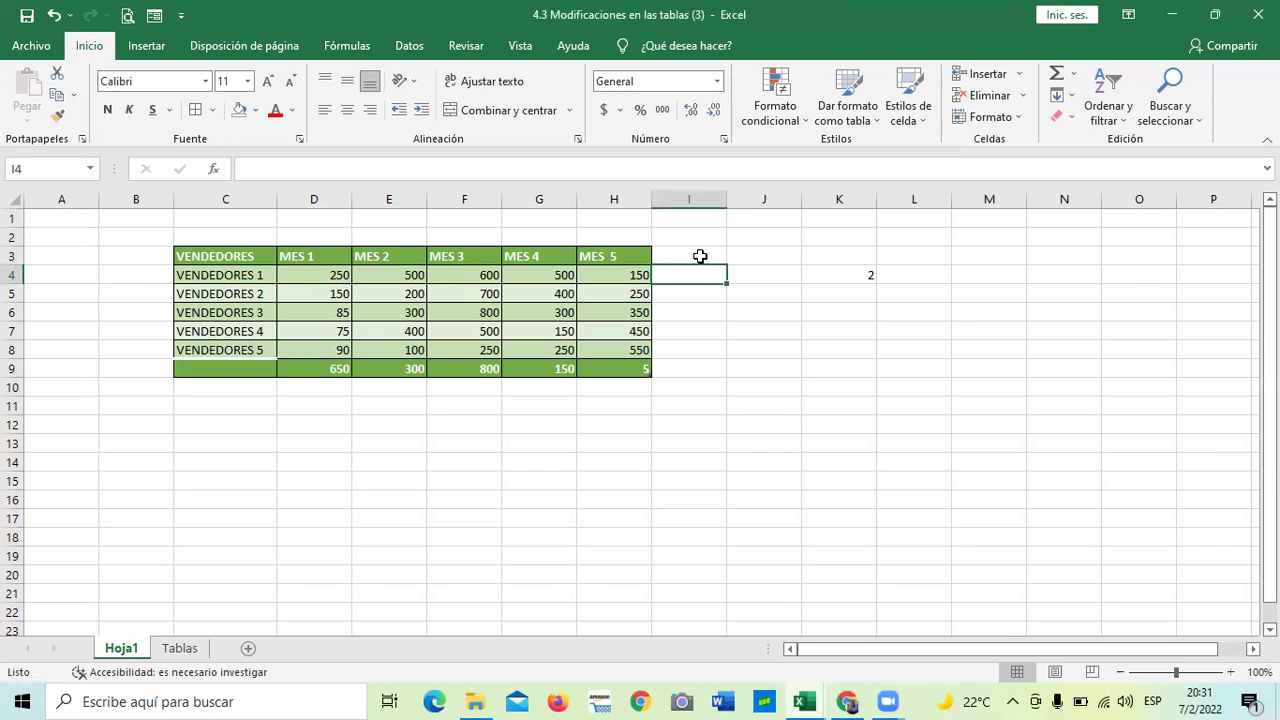
{"action": "left_click", "coordinate": [694, 253]}
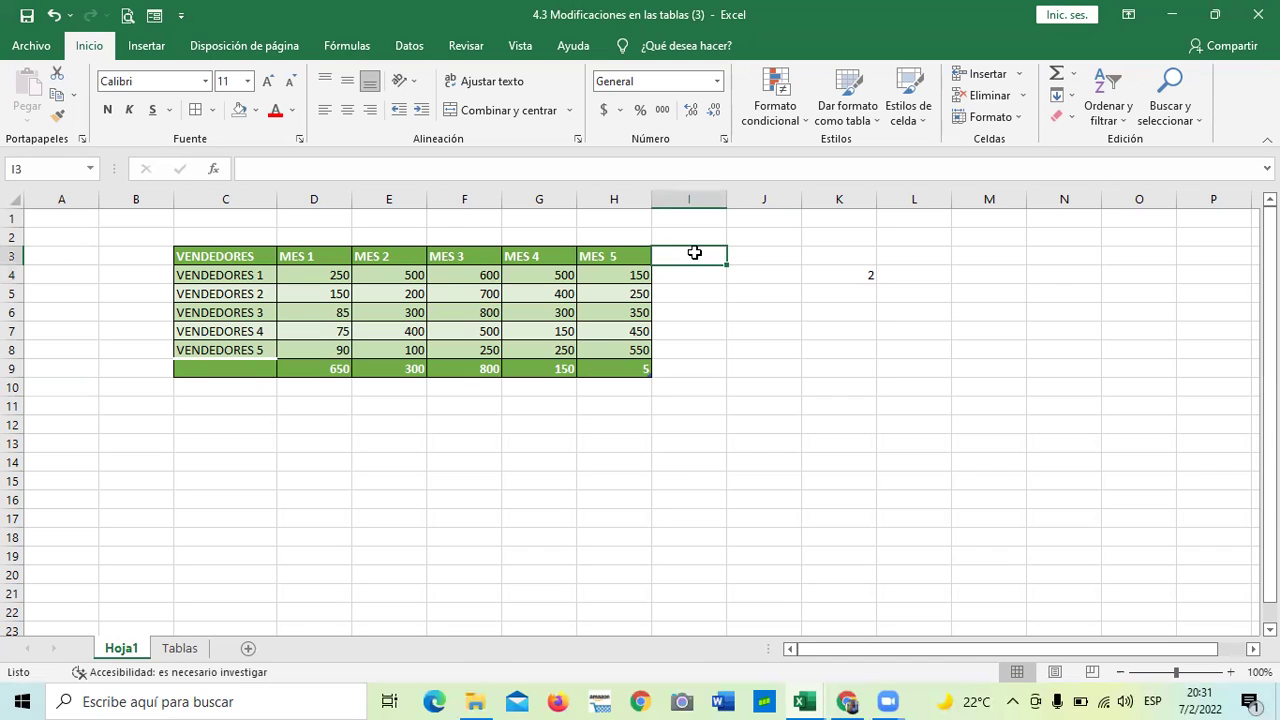
{"action": "left_click", "coordinate": [696, 367]}
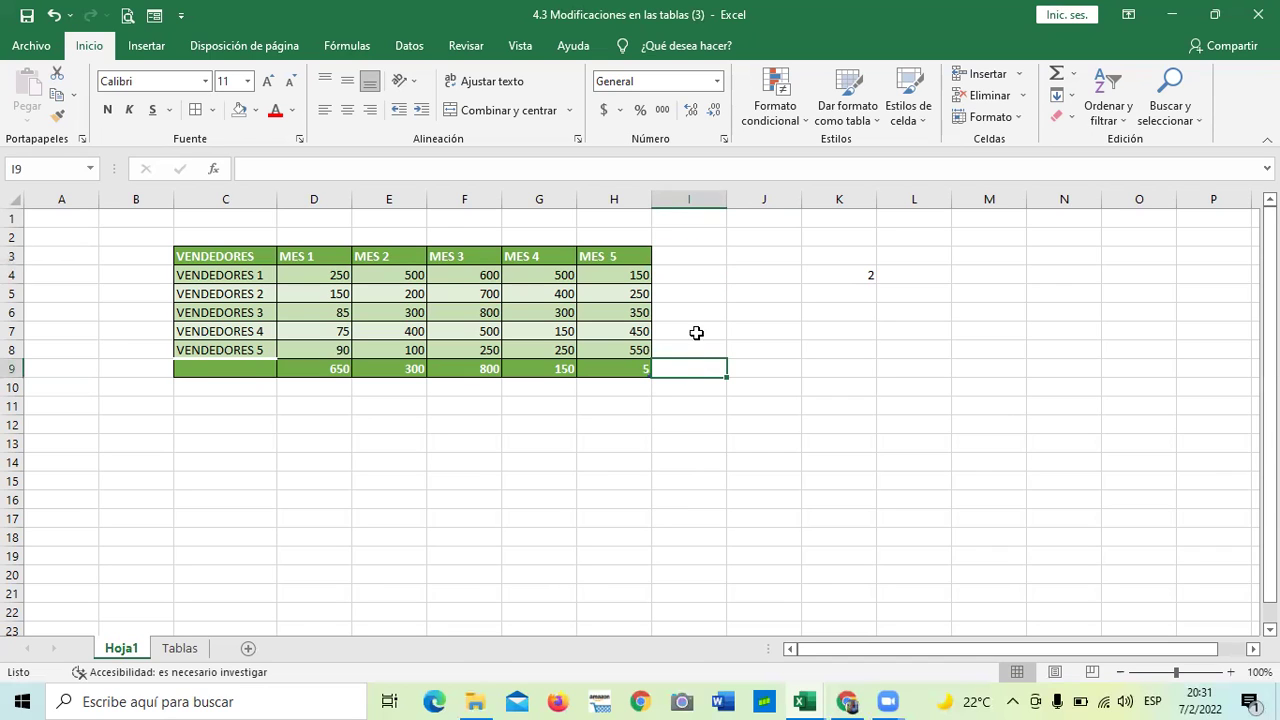
{"action": "left_click", "coordinate": [707, 278]}
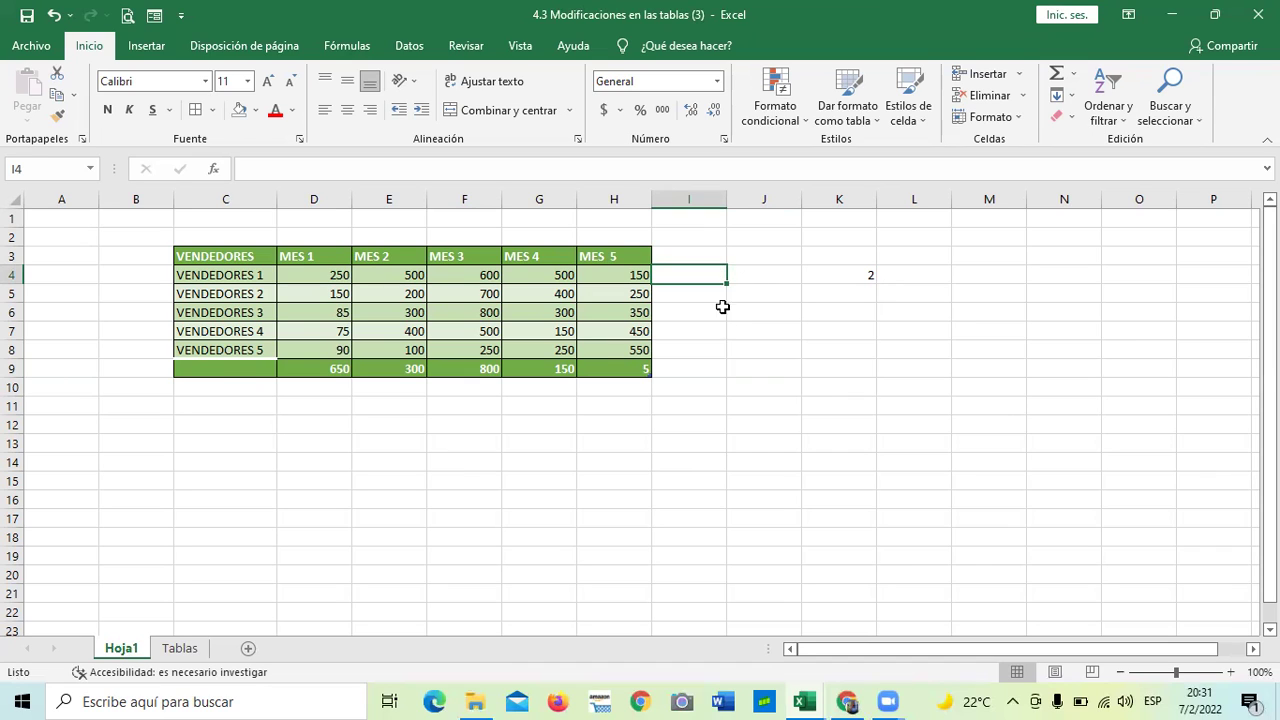
Check the SUBTOTALES formula in the MES 5 total and review row 4's monthly values
{"action": "left_click", "coordinate": [773, 361]}
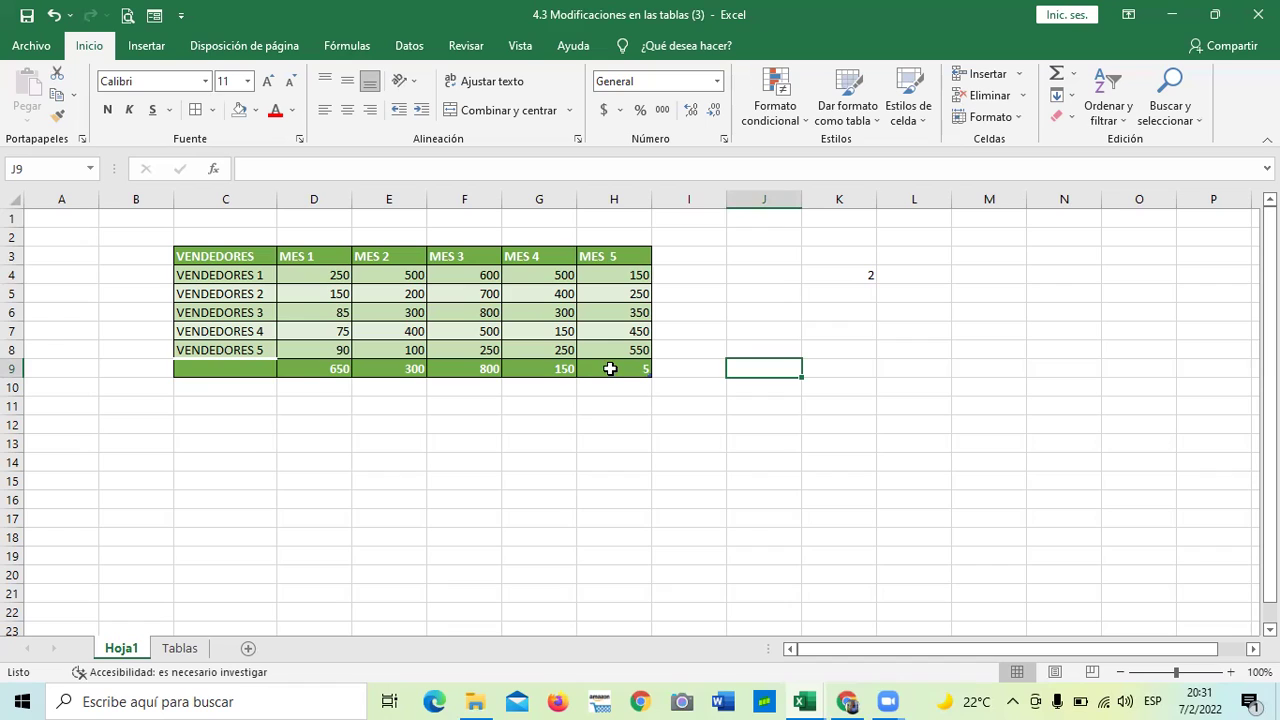
{"action": "left_click", "coordinate": [689, 258]}
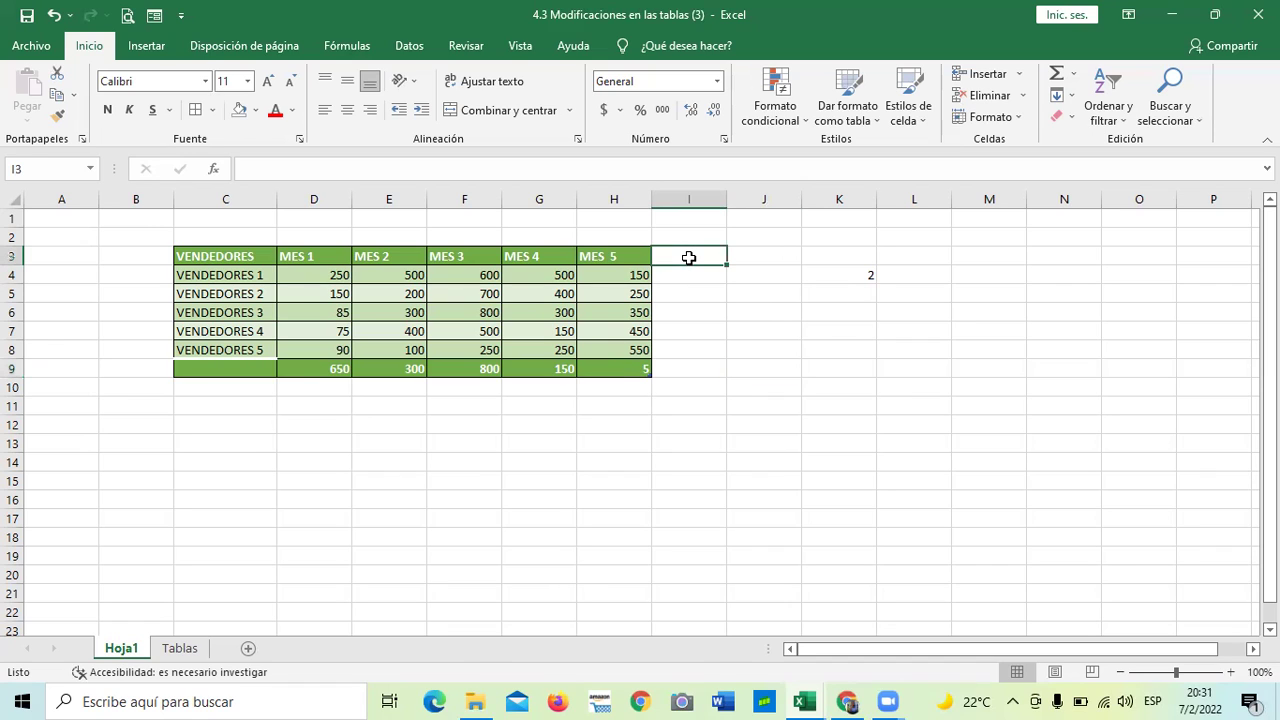
{"action": "left_click", "coordinate": [775, 254]}
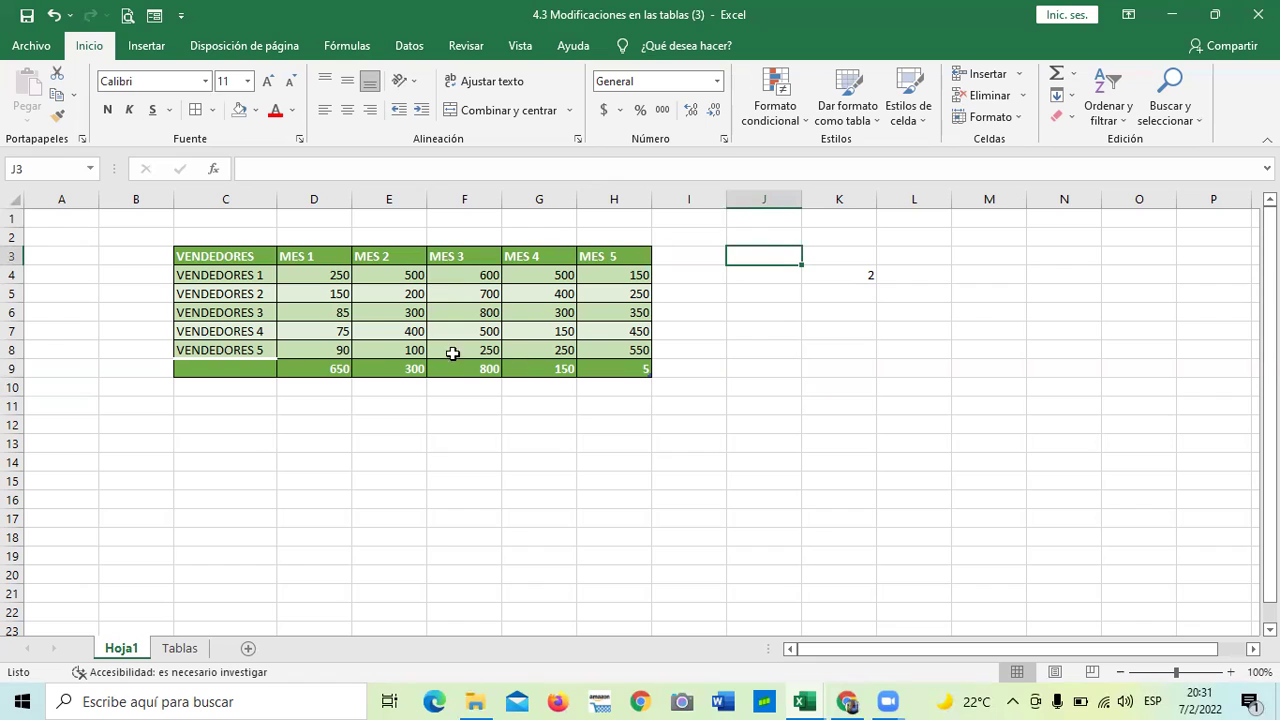
{"action": "left_click", "coordinate": [610, 368]}
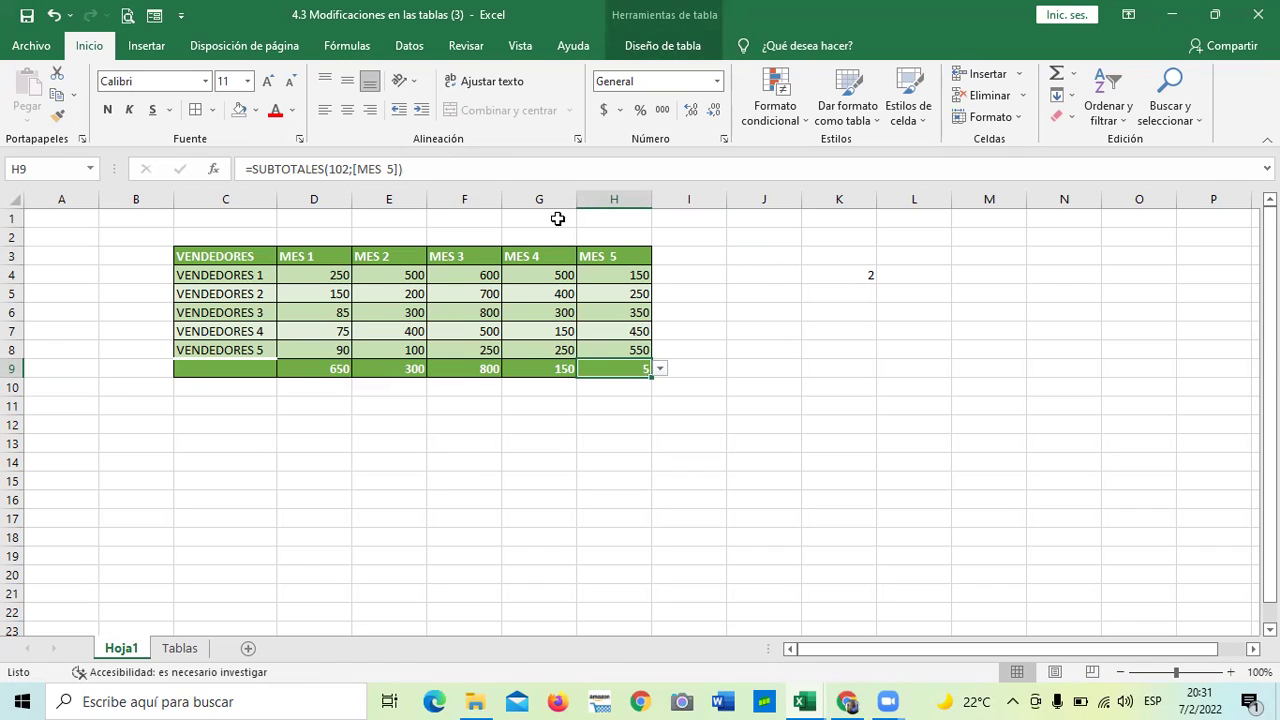
{"action": "left_click", "coordinate": [790, 368]}
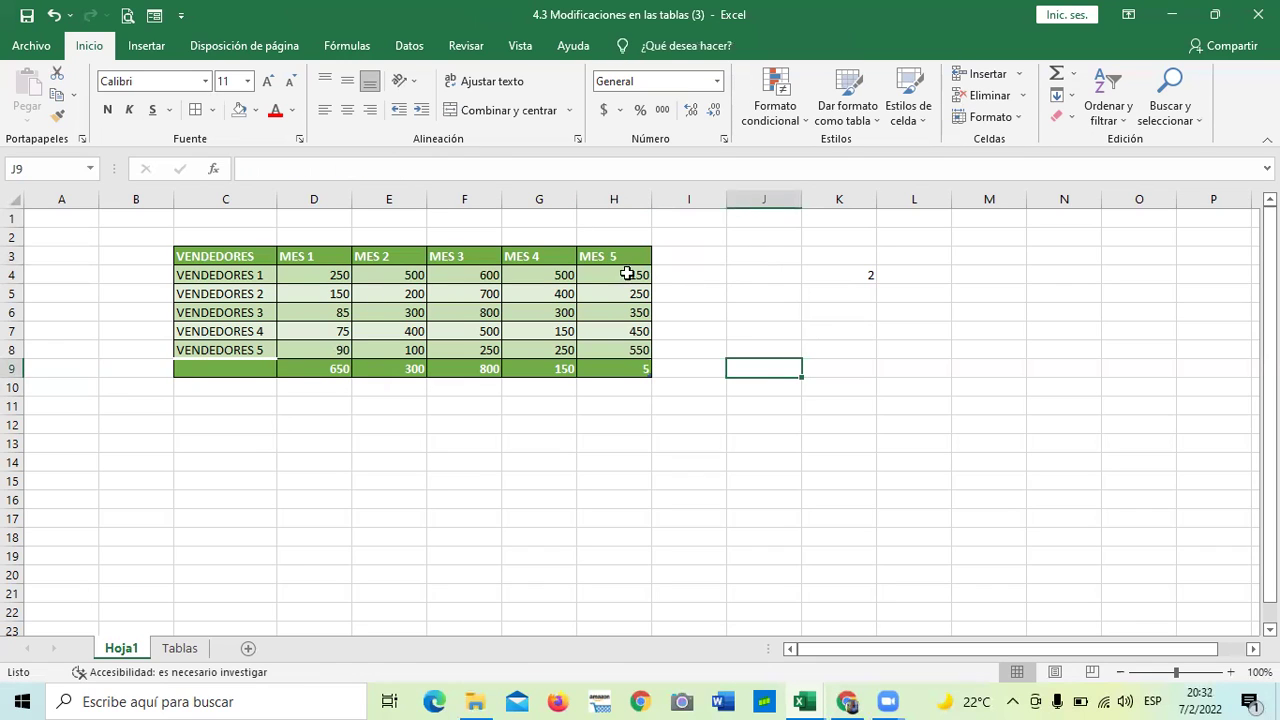
{"action": "left_click_drag", "start_coordinate": [340, 274], "coordinate": [757, 272]}
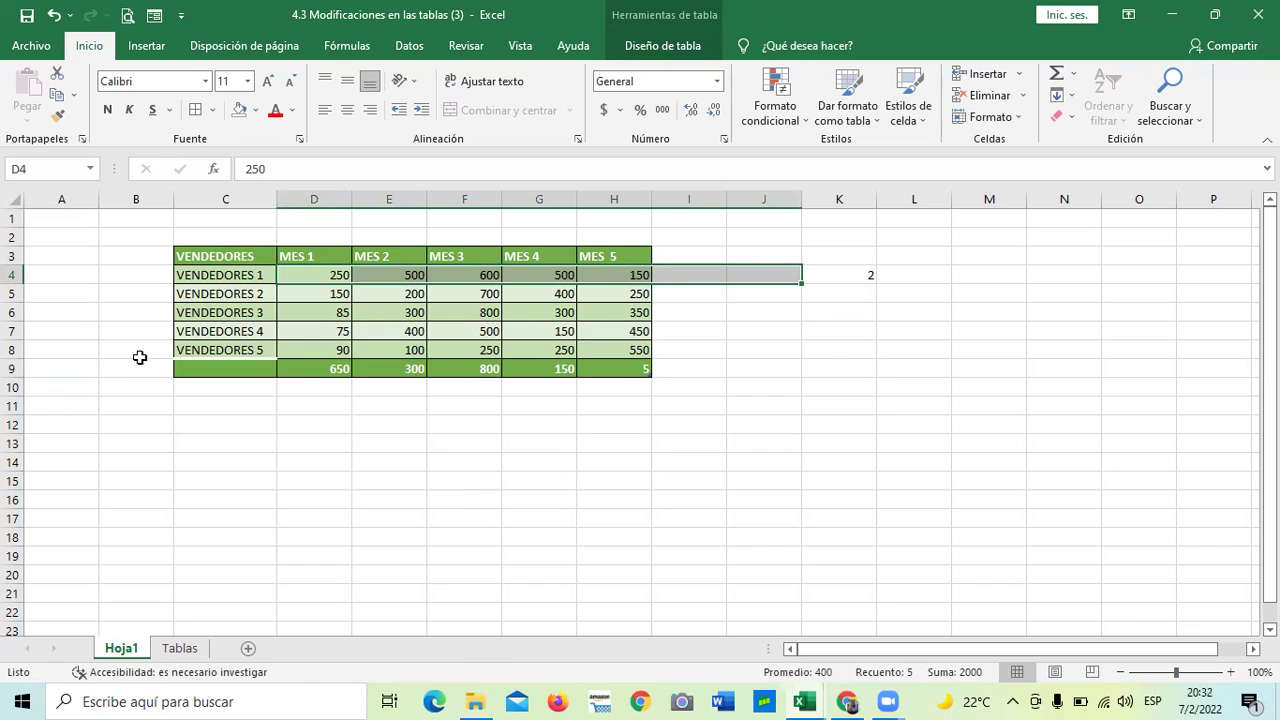
{"action": "left_click", "coordinate": [532, 494]}
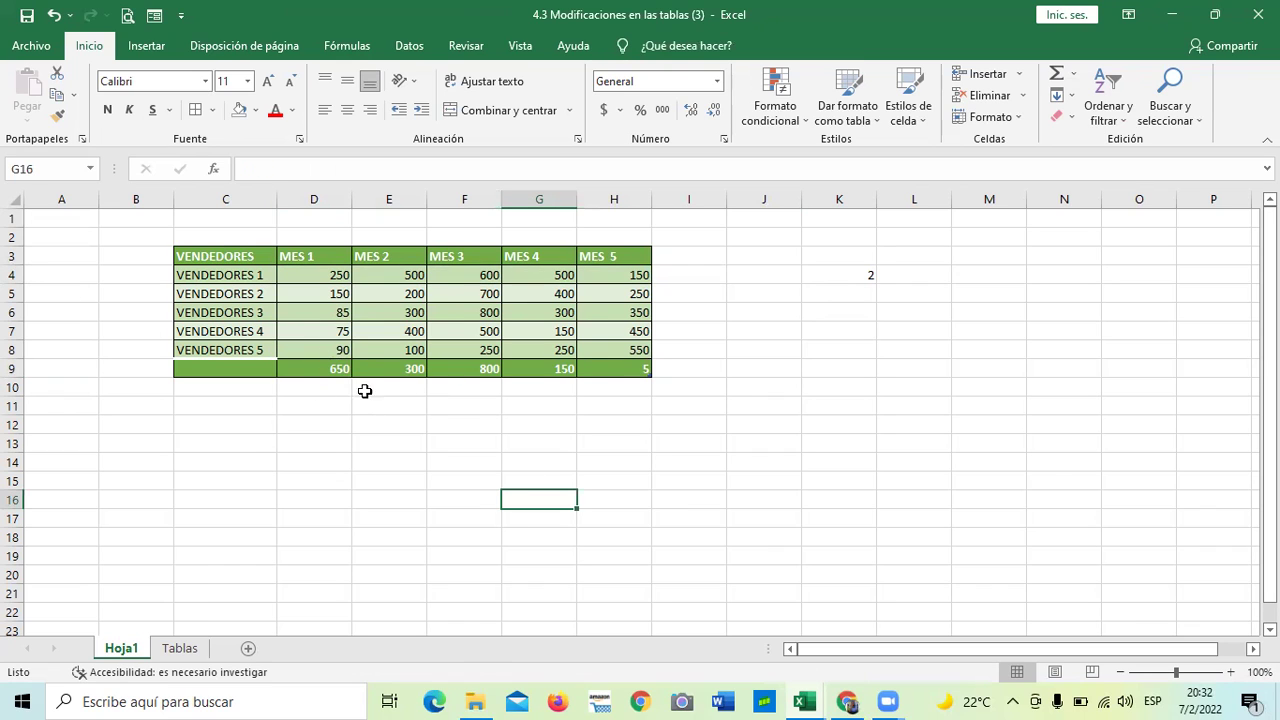
{"action": "left_click", "coordinate": [812, 402]}
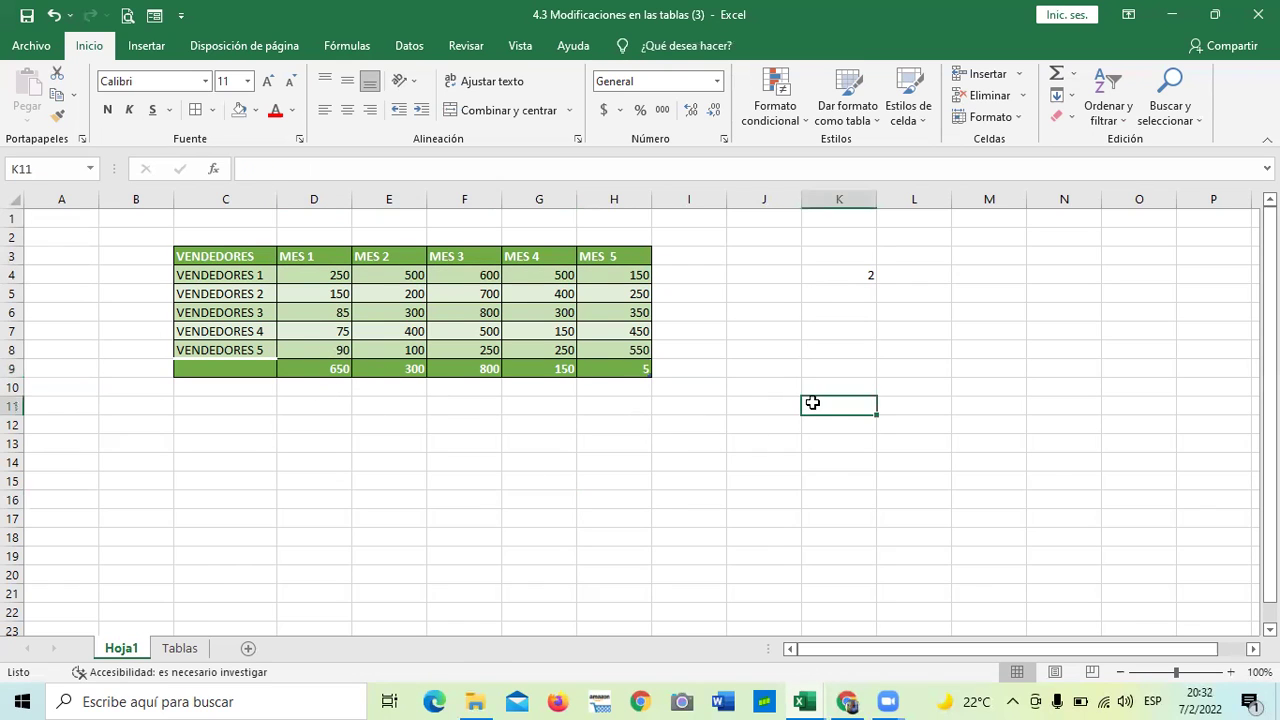
Enter 200 in I4 and 100 in J4, extending the table with MES 6 and MES 7
{"action": "left_click", "coordinate": [699, 272]}
{"action": "type", "text": "200"}
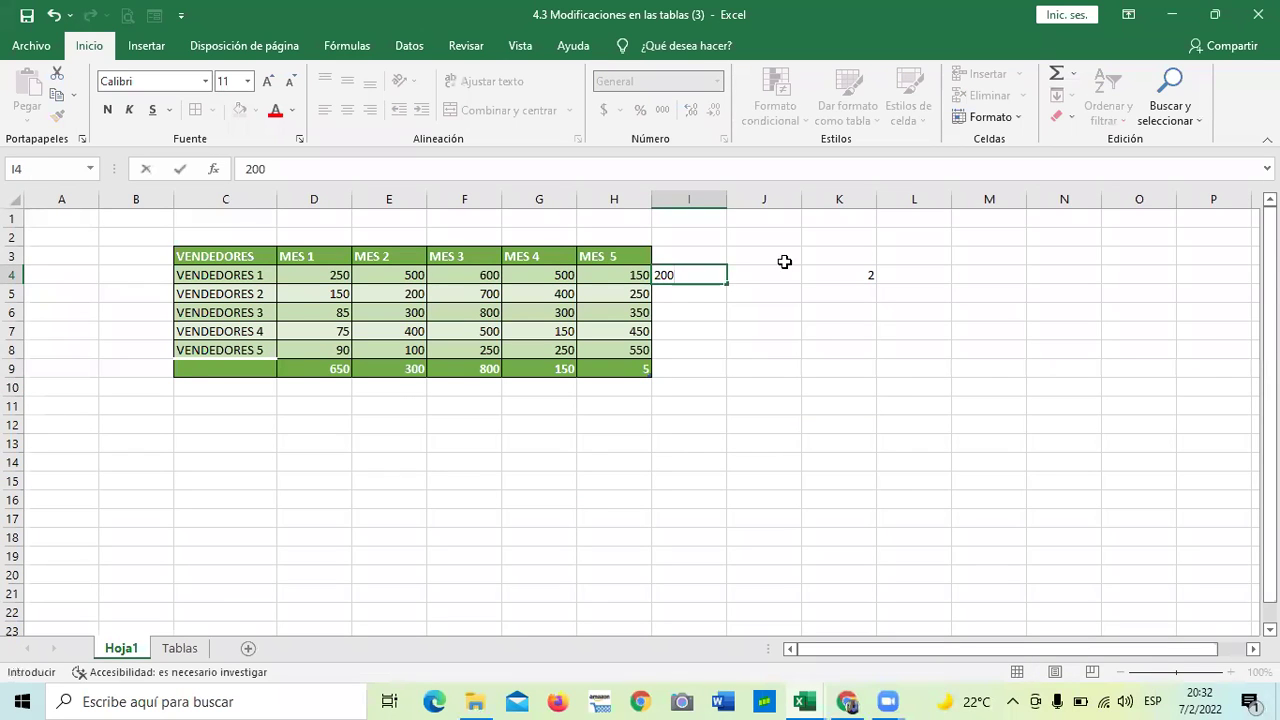
{"action": "left_click", "coordinate": [790, 441]}
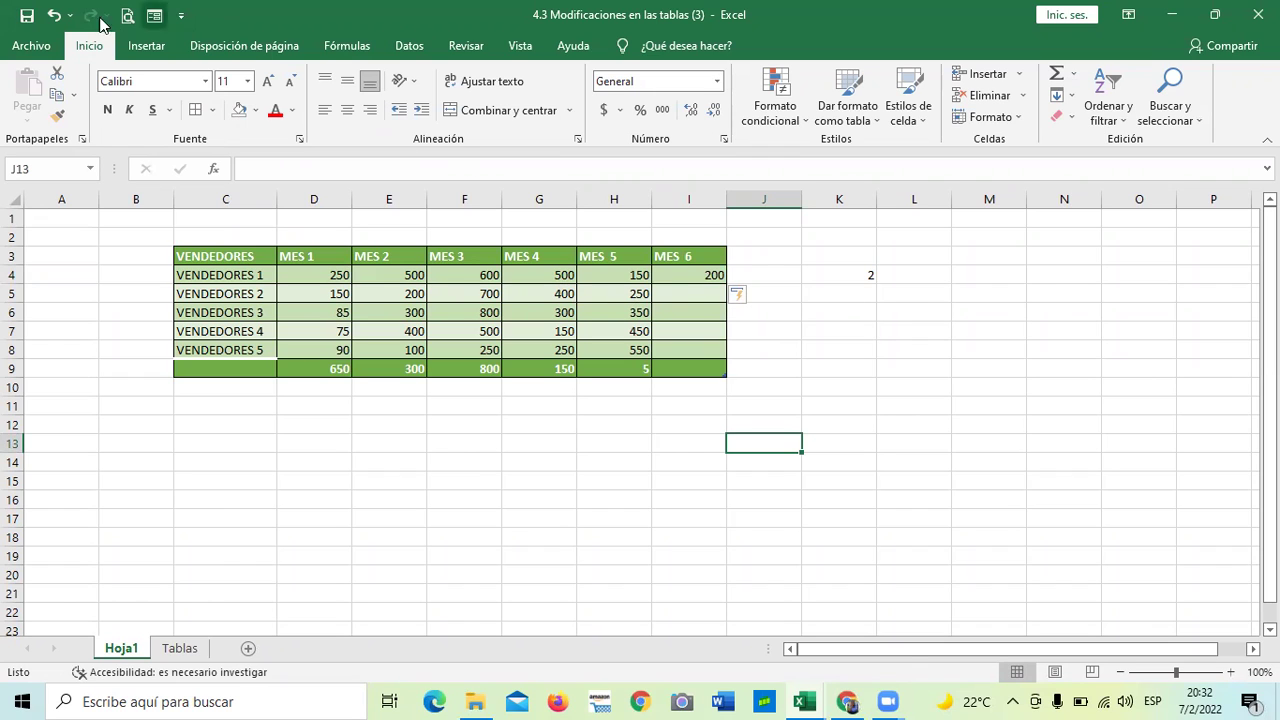
{"action": "left_click", "coordinate": [771, 277]}
{"action": "type", "text": "100"}
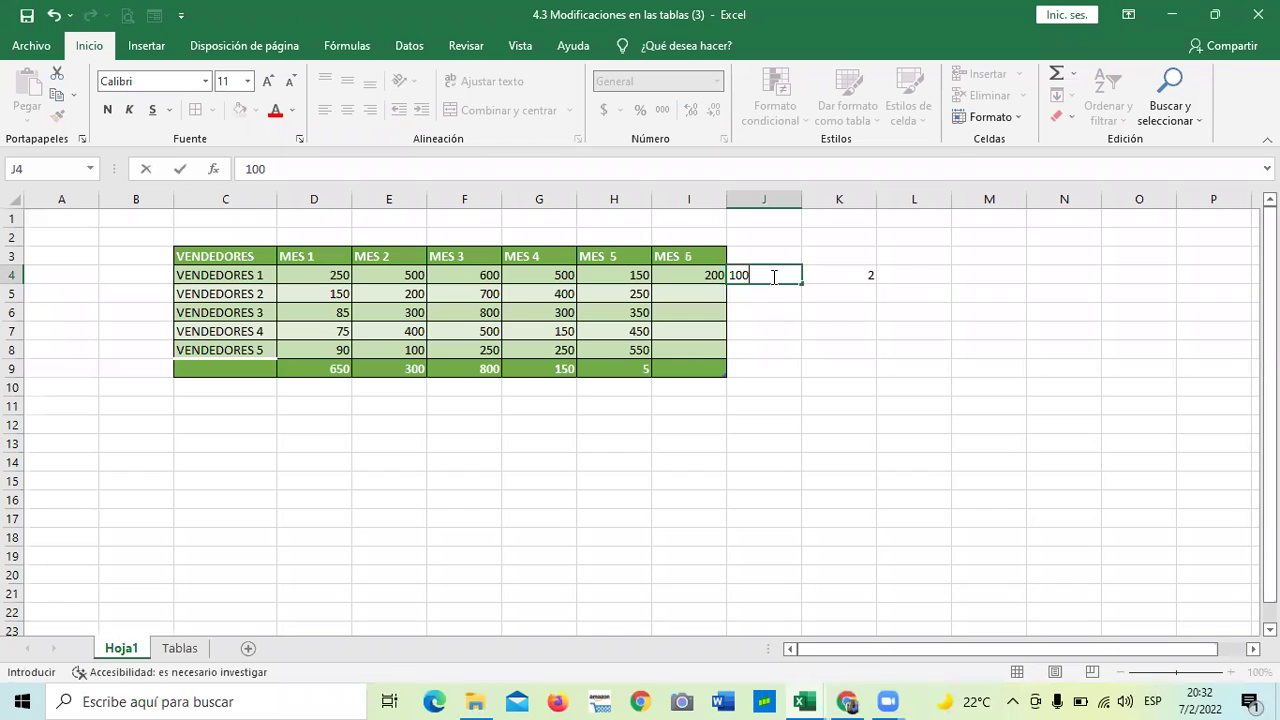
{"action": "key", "text": "Return"}
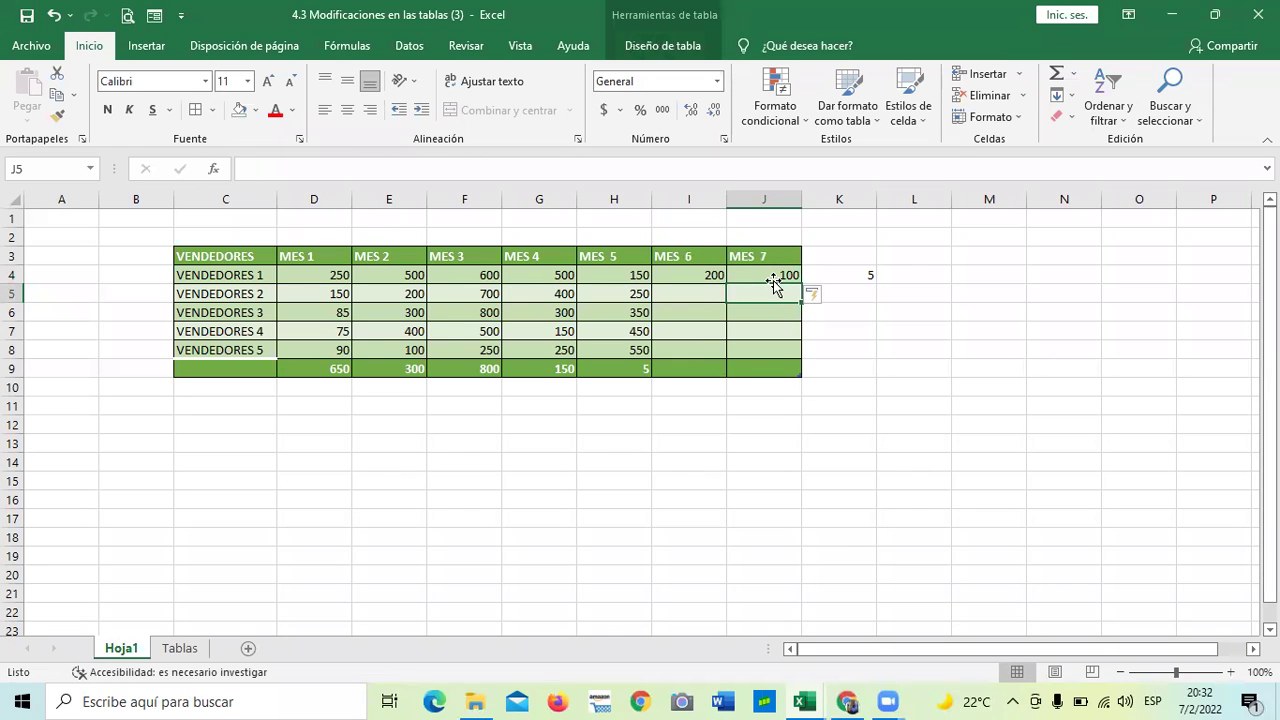
Enter 2 in K5, then clear the stray numbers from K4:K5
{"action": "left_click", "coordinate": [973, 271]}
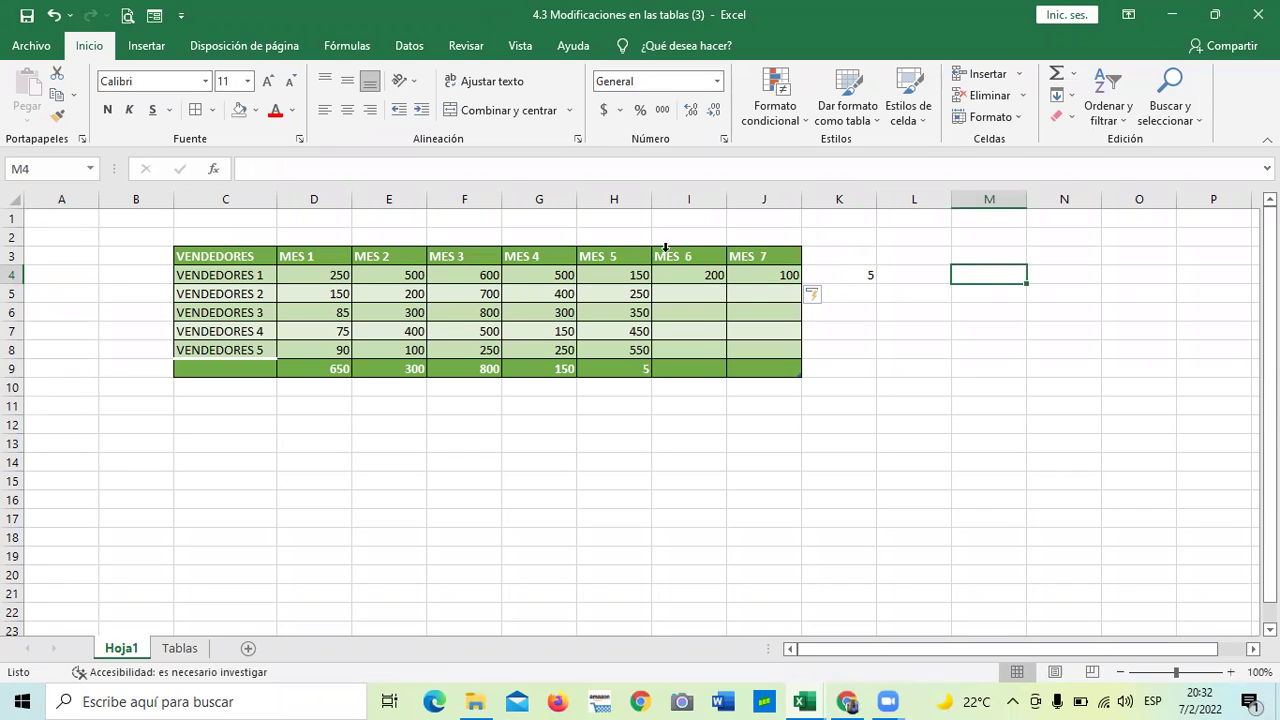
{"action": "left_click", "coordinate": [850, 301]}
{"action": "type", "text": "2"}
{"action": "key", "text": "Return"}
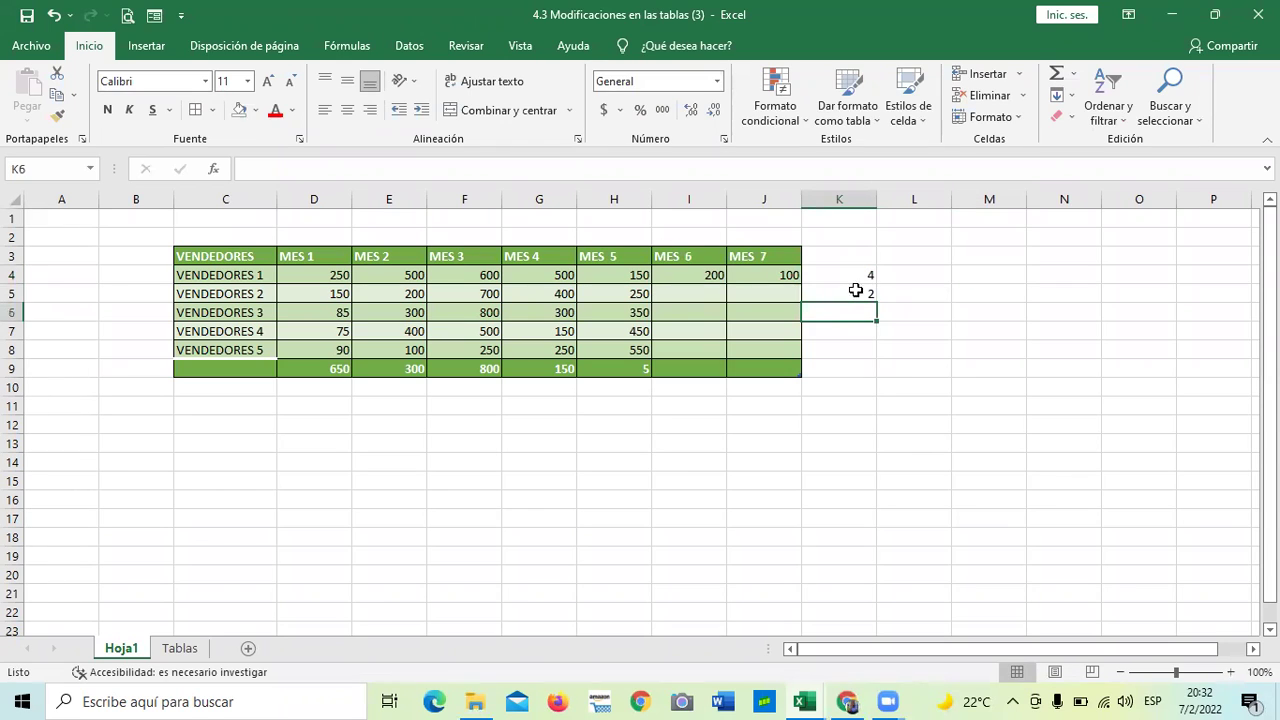
{"action": "left_click", "coordinate": [848, 268]}
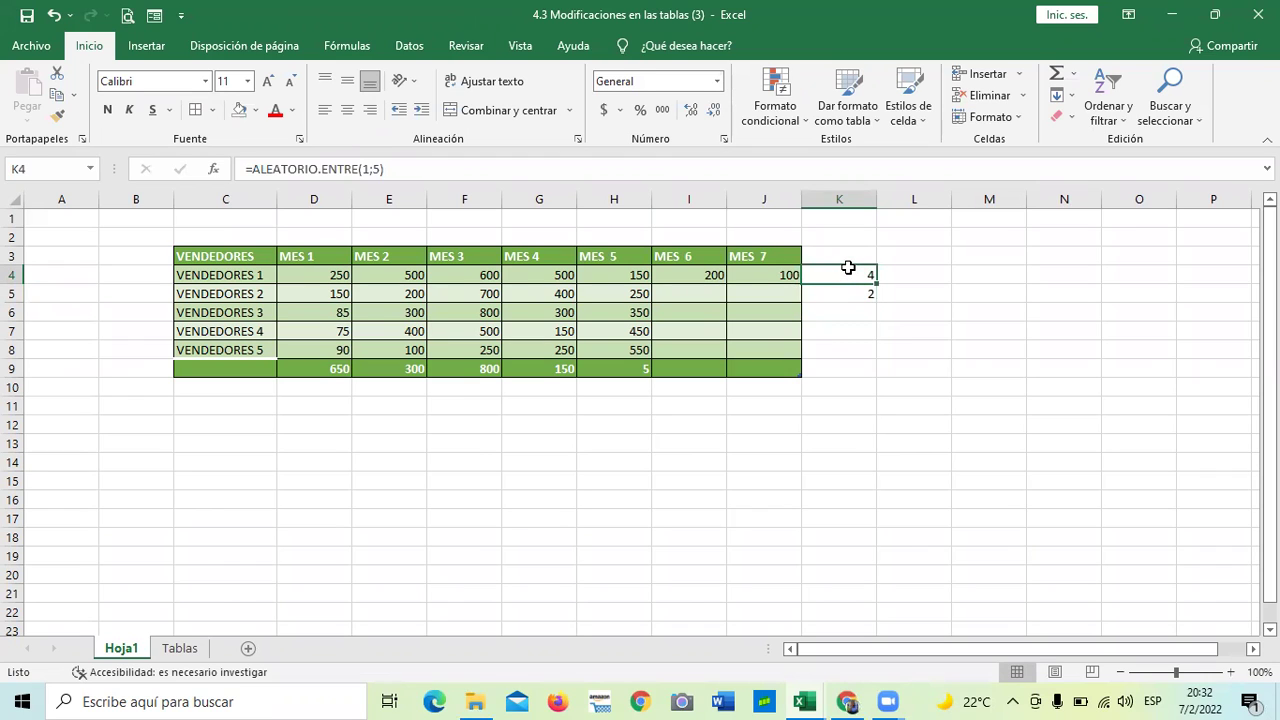
{"action": "left_click", "coordinate": [844, 297]}
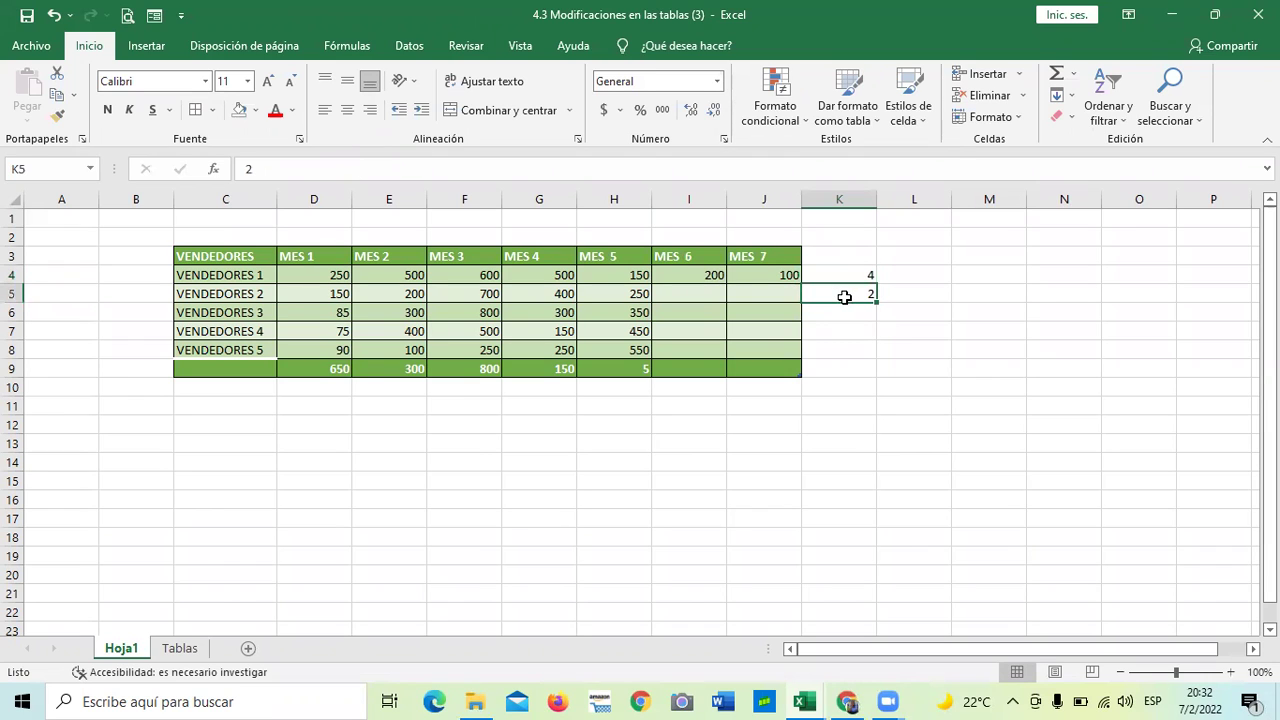
{"action": "key", "text": "Delete"}
{"action": "left_click", "coordinate": [906, 360]}
{"action": "left_click", "coordinate": [845, 280]}
{"action": "key", "text": "Delete"}
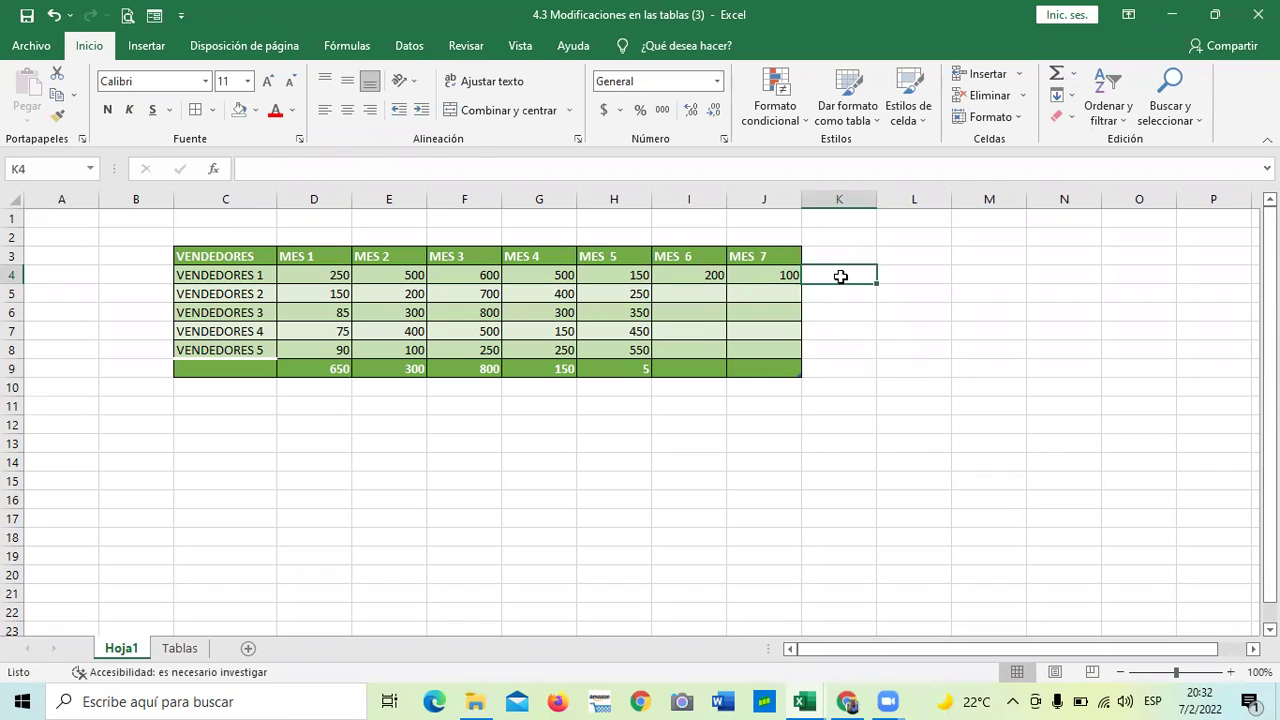
{"action": "left_click", "coordinate": [921, 367]}
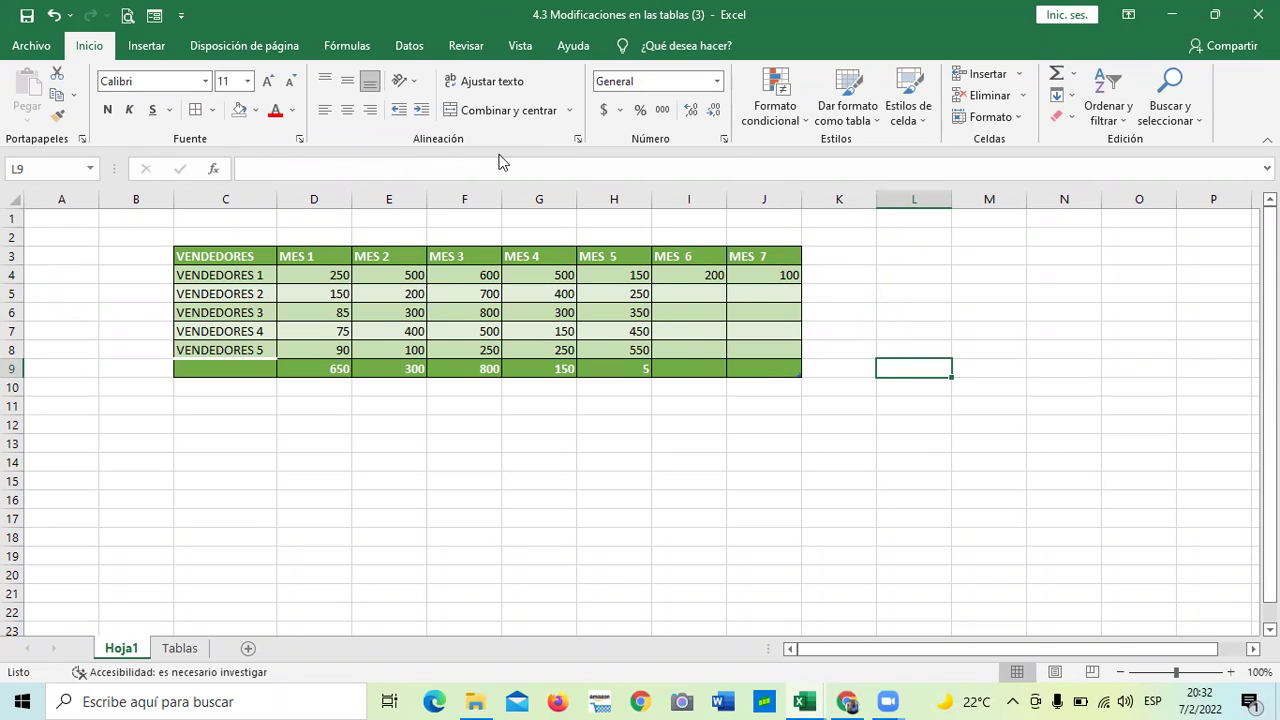
Delete the MES 3 column from the table
{"action": "left_click", "coordinate": [722, 326]}
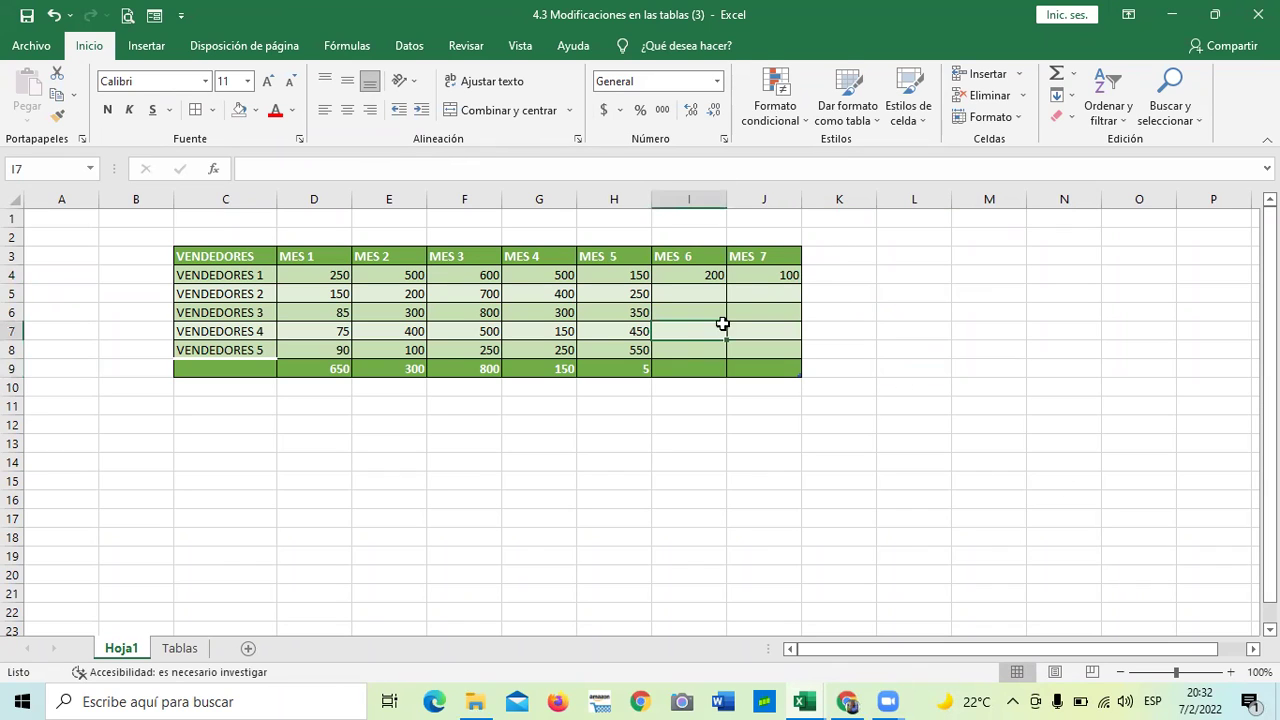
{"action": "left_click_drag", "start_coordinate": [1099, 370], "coordinate": [1099, 338]}
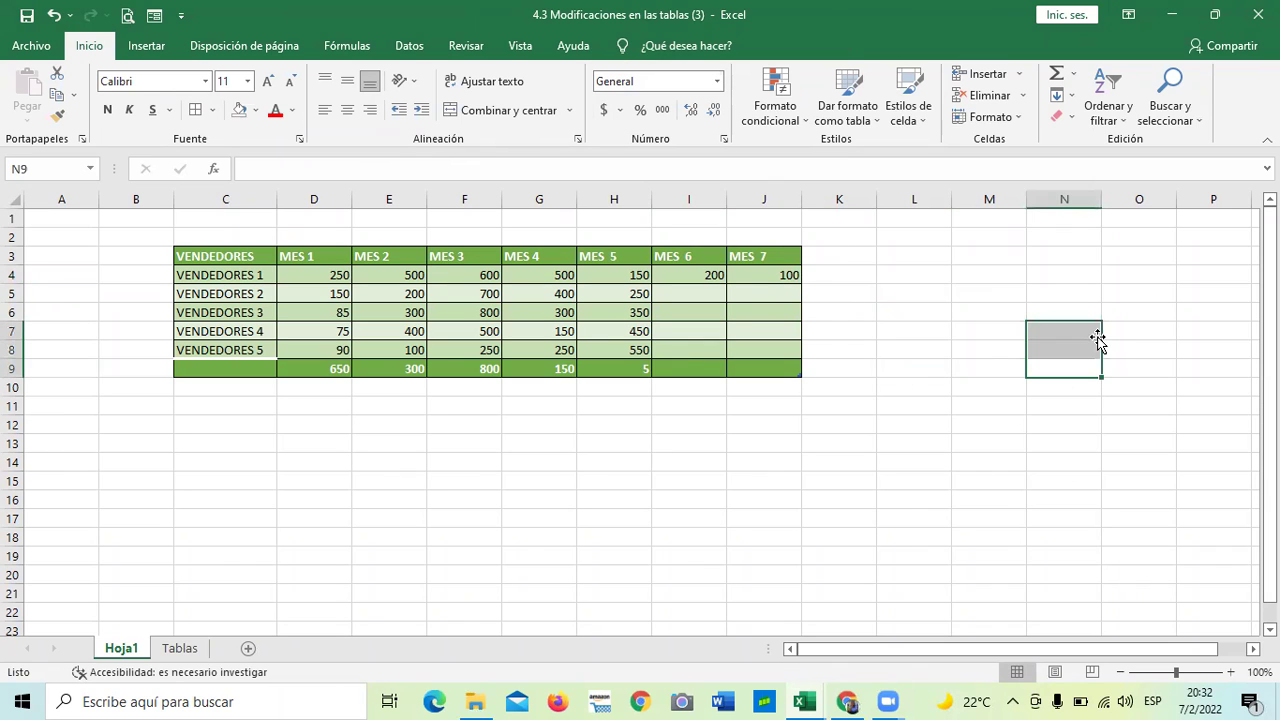
{"action": "left_click", "coordinate": [569, 290]}
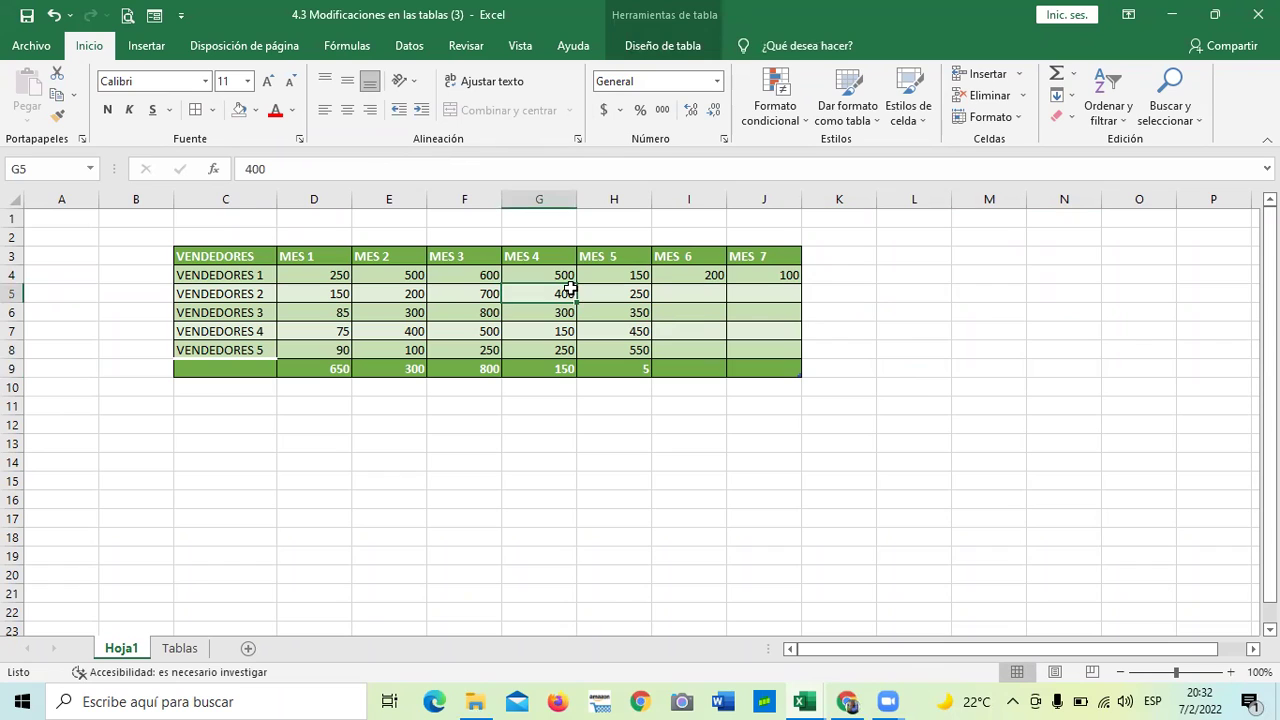
{"action": "right_click", "coordinate": [458, 305]}
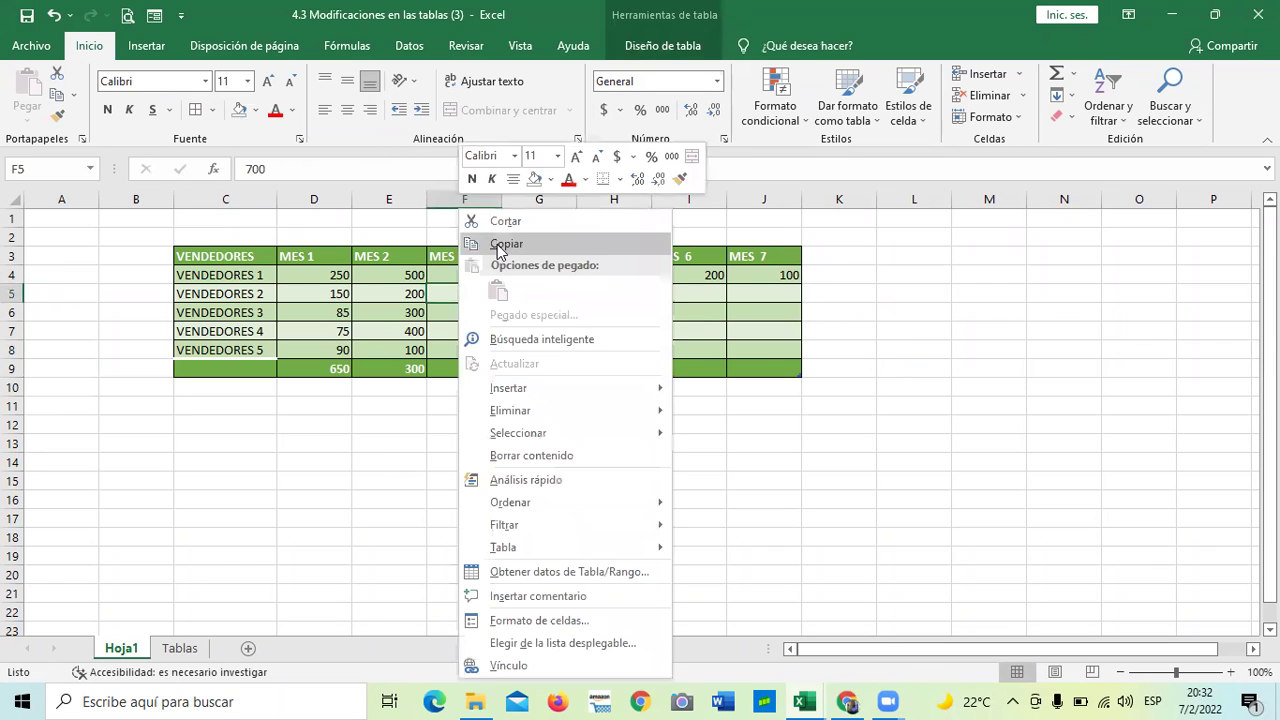
{"action": "mouse_move", "coordinate": [510, 411]}
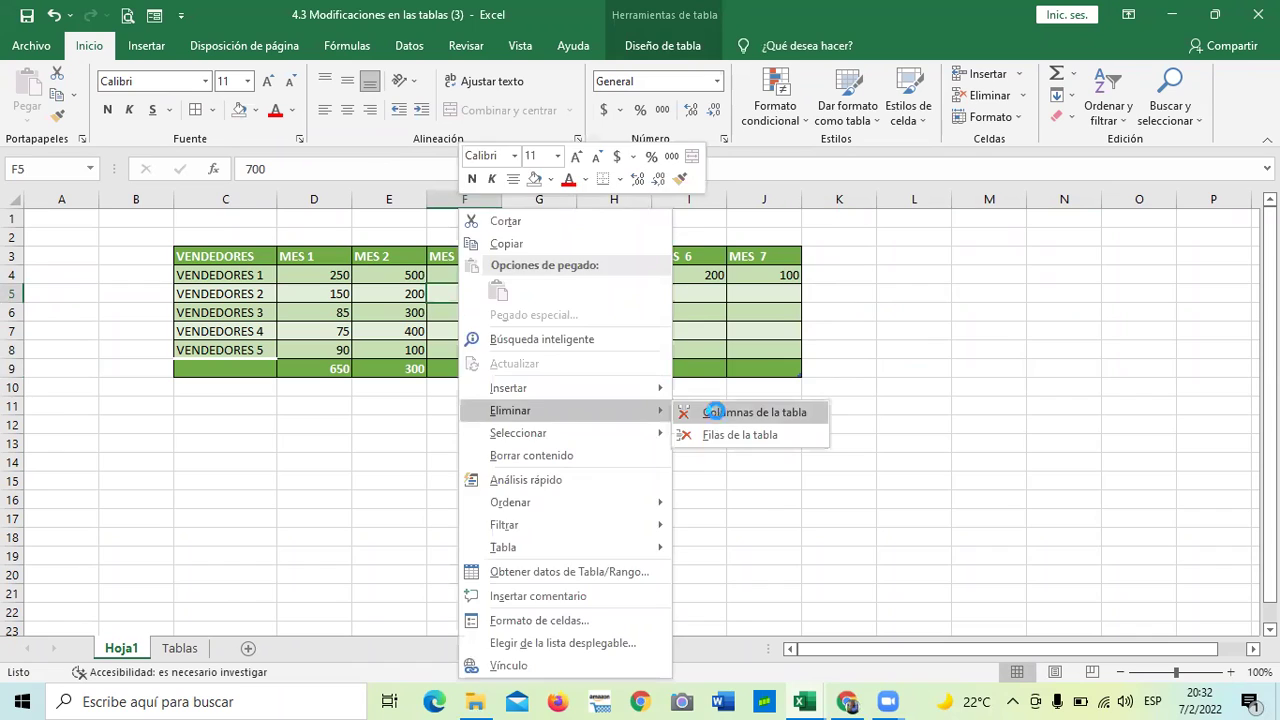
{"action": "left_click", "coordinate": [717, 414]}
Delete the VENDEDORES 2 row from the table
{"action": "left_click", "coordinate": [614, 279]}
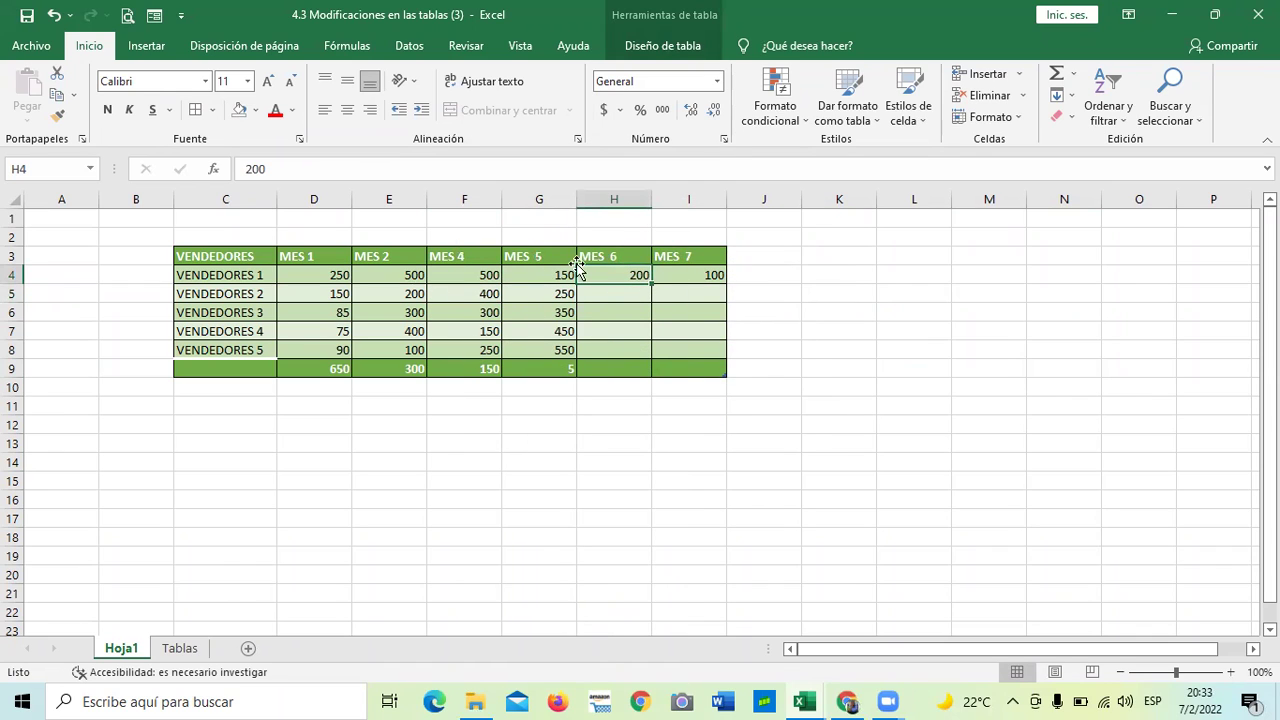
{"action": "left_click", "coordinate": [692, 284]}
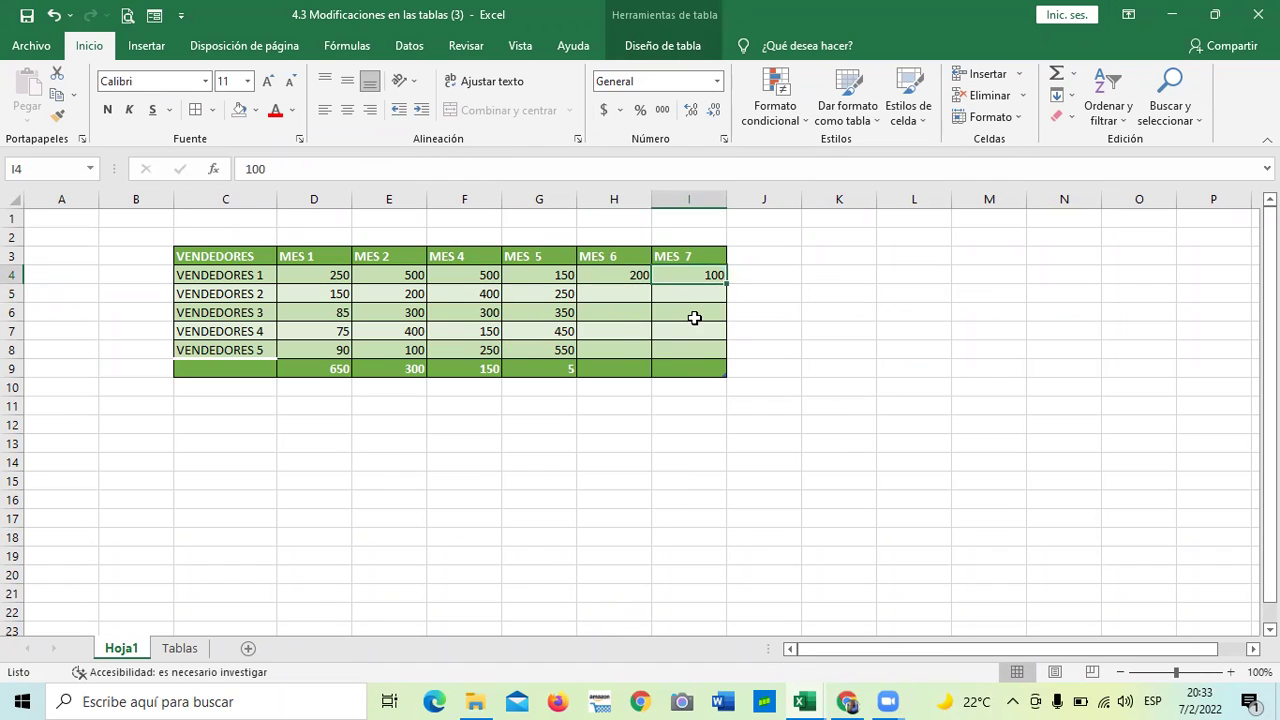
{"action": "left_click", "coordinate": [645, 318]}
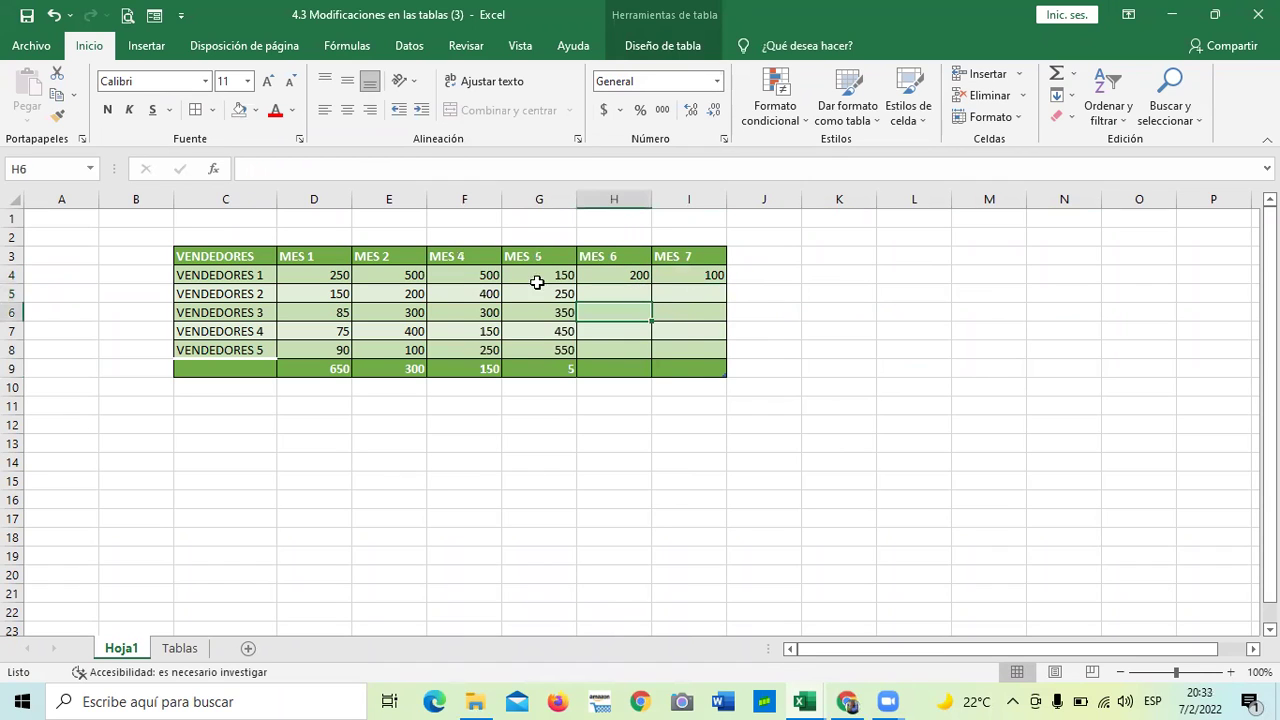
{"action": "left_click", "coordinate": [488, 278]}
{"action": "right_click", "coordinate": [486, 278]}
{"action": "left_click", "coordinate": [358, 295]}
{"action": "right_click", "coordinate": [358, 295]}
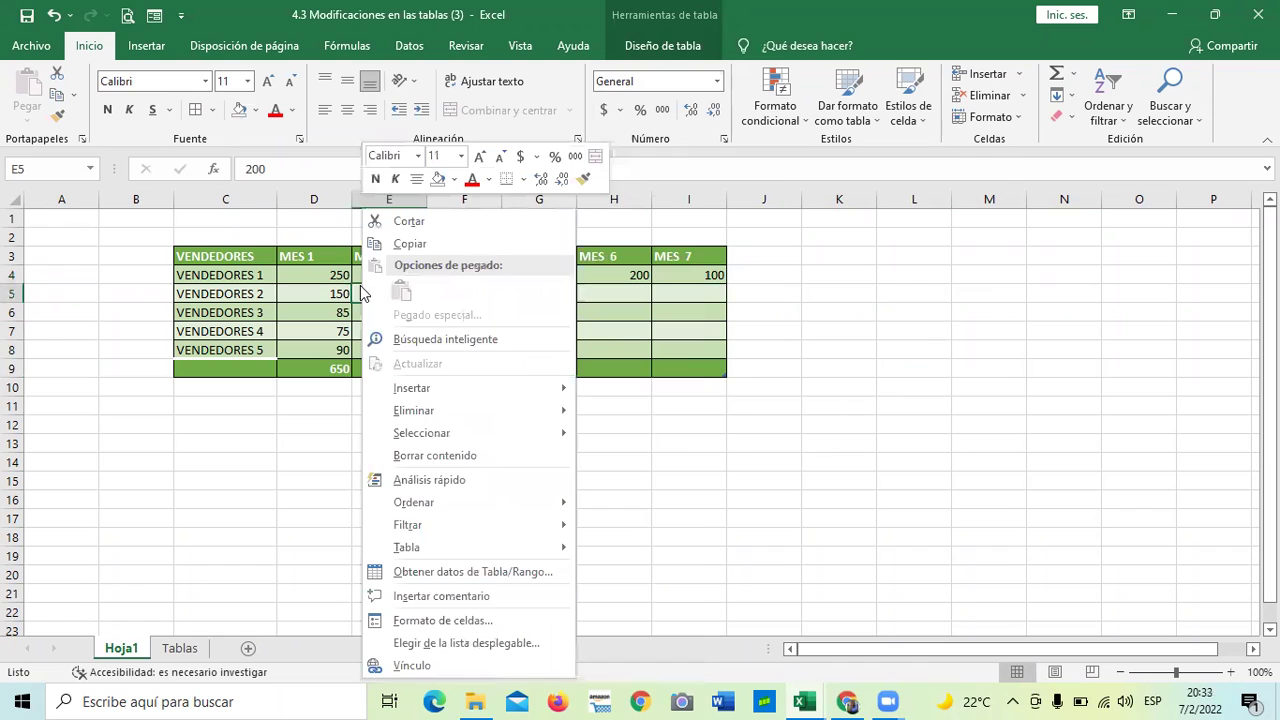
{"action": "mouse_move", "coordinate": [413, 410]}
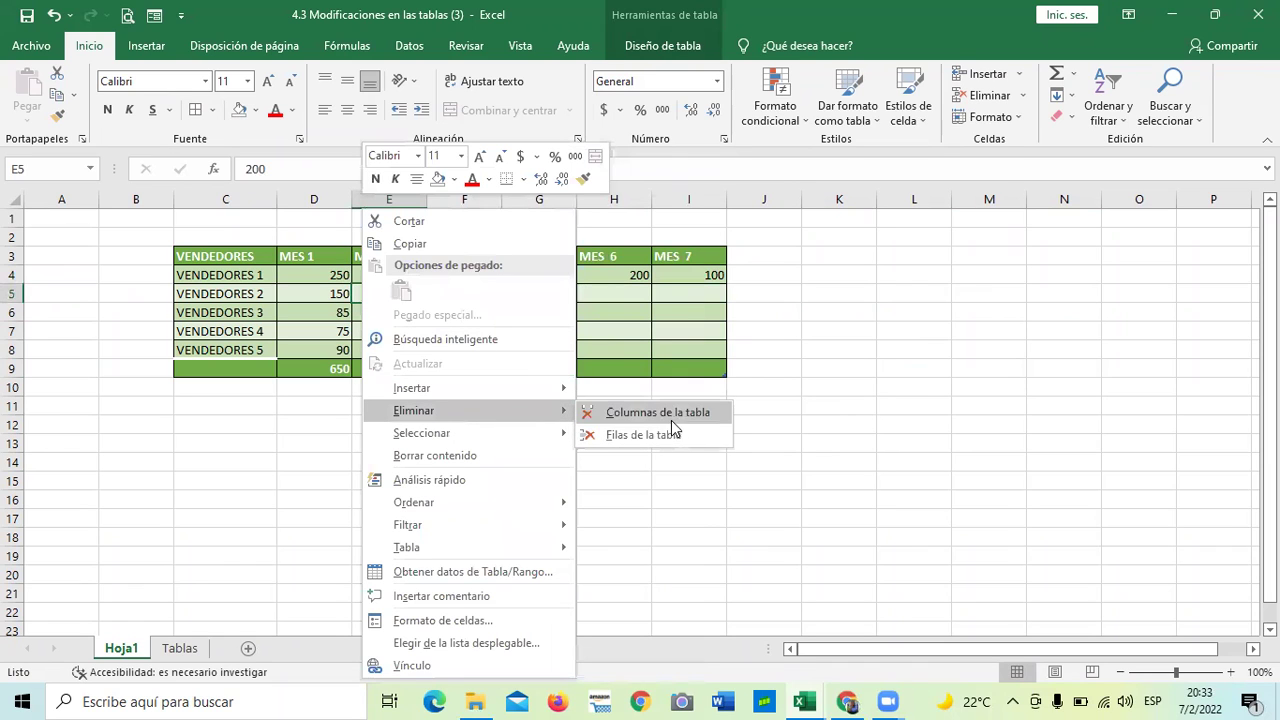
{"action": "left_click", "coordinate": [699, 433]}
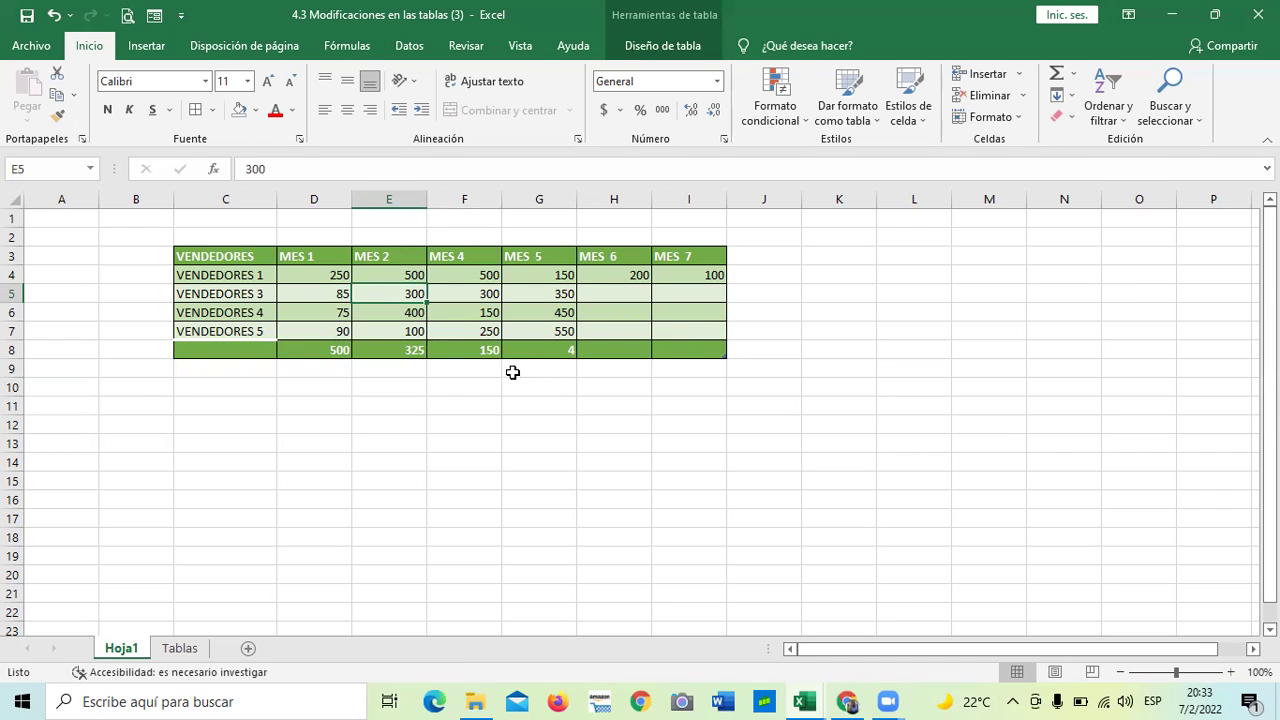
Undo both deletions to restore the VENDEDORES 2 row and the MES 3 column
{"action": "right_click", "coordinate": [550, 290]}
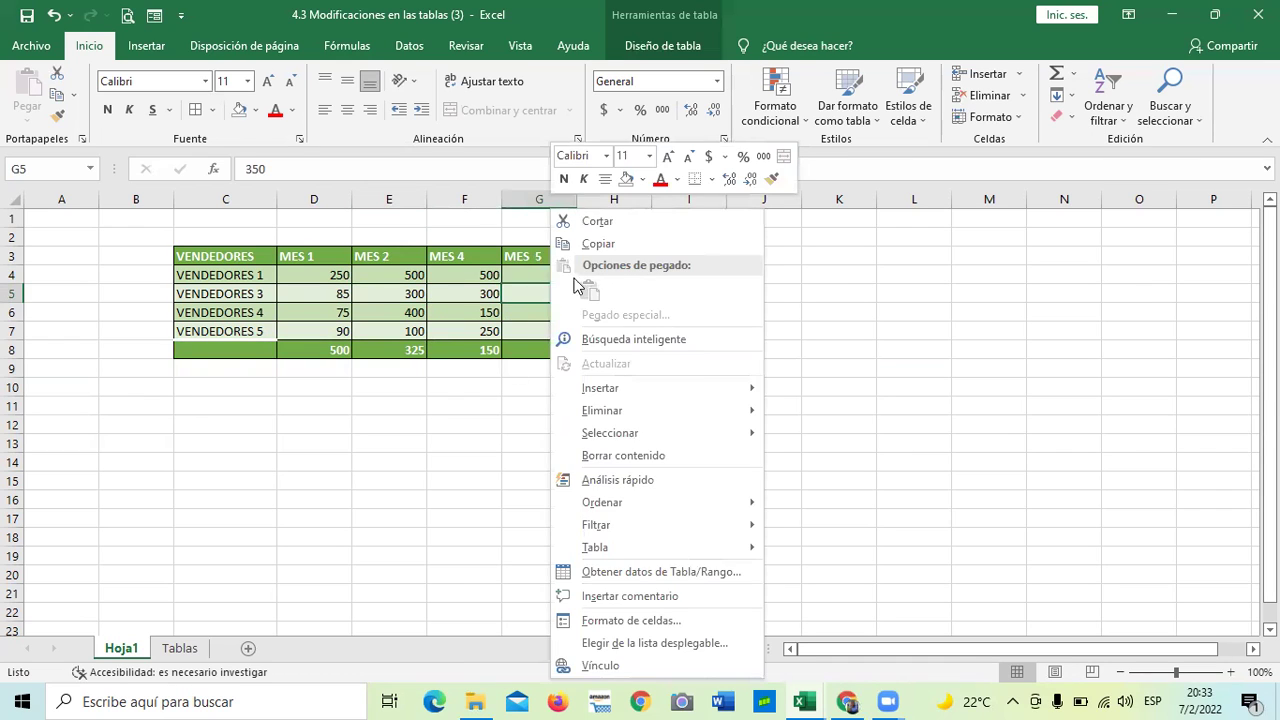
{"action": "key", "text": "Escape"}
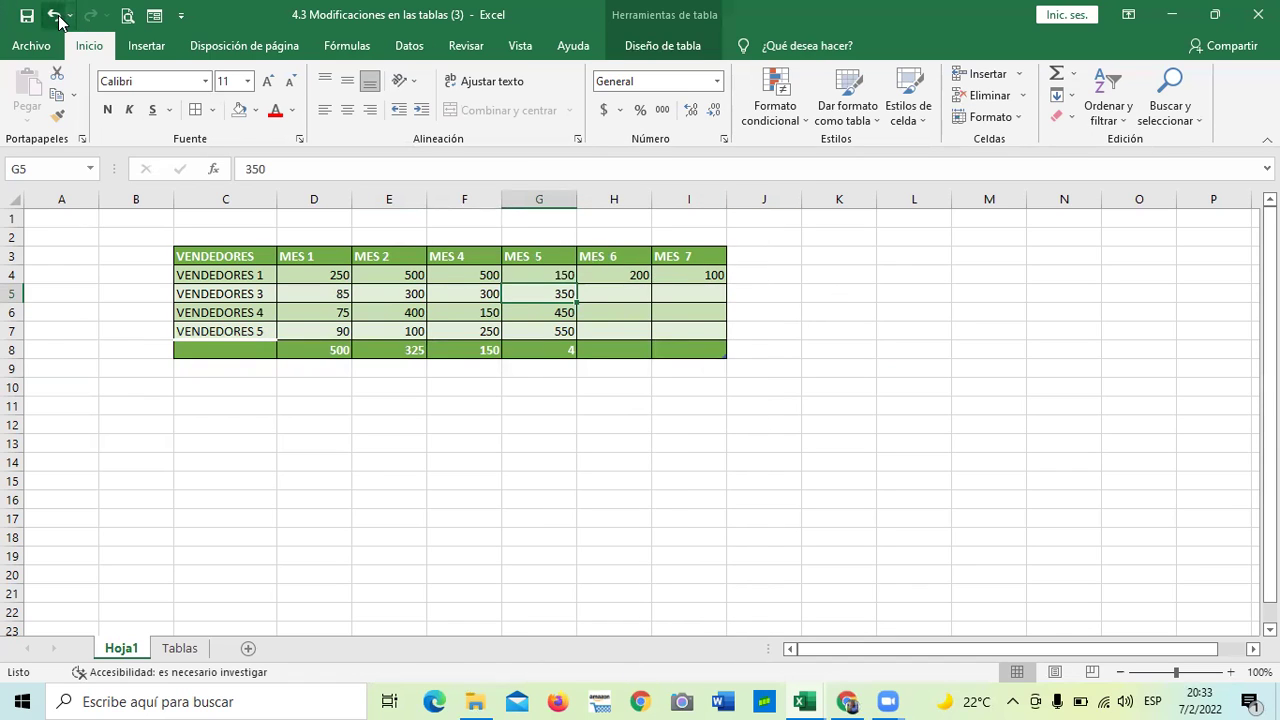
{"action": "left_click", "coordinate": [56, 16]}
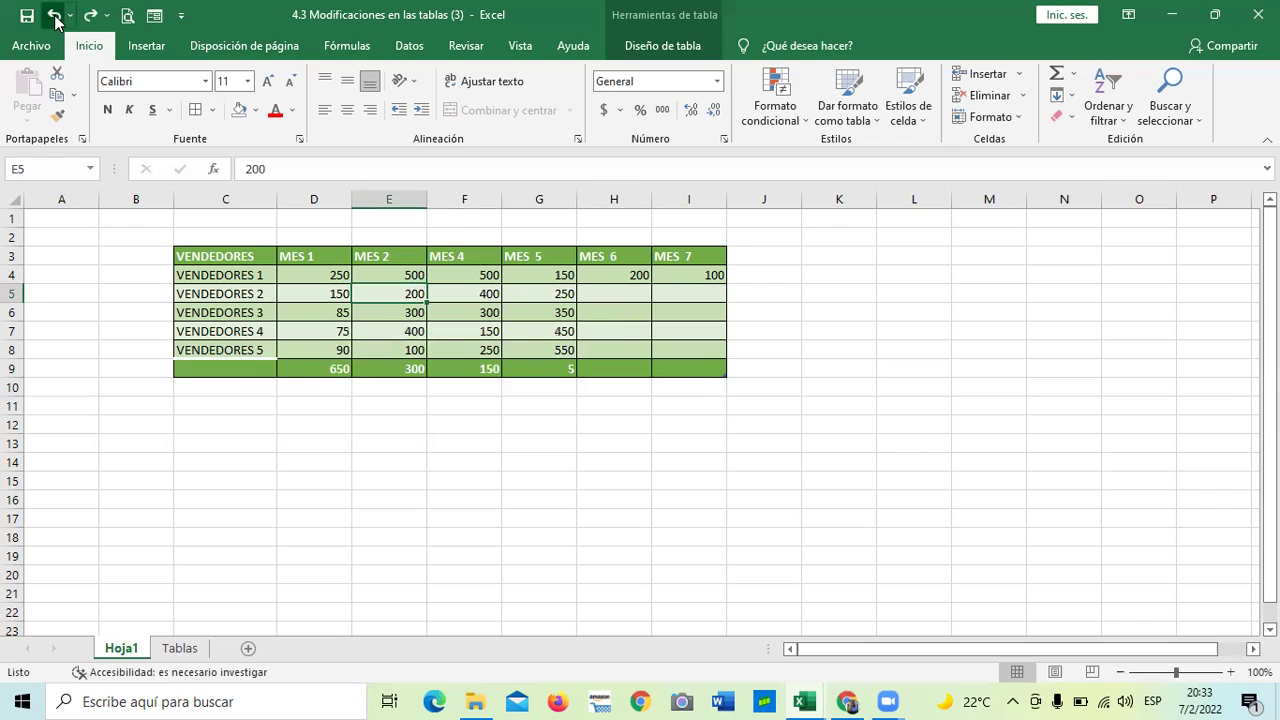
{"action": "left_click", "coordinate": [56, 16]}
{"action": "left_click", "coordinate": [812, 467]}
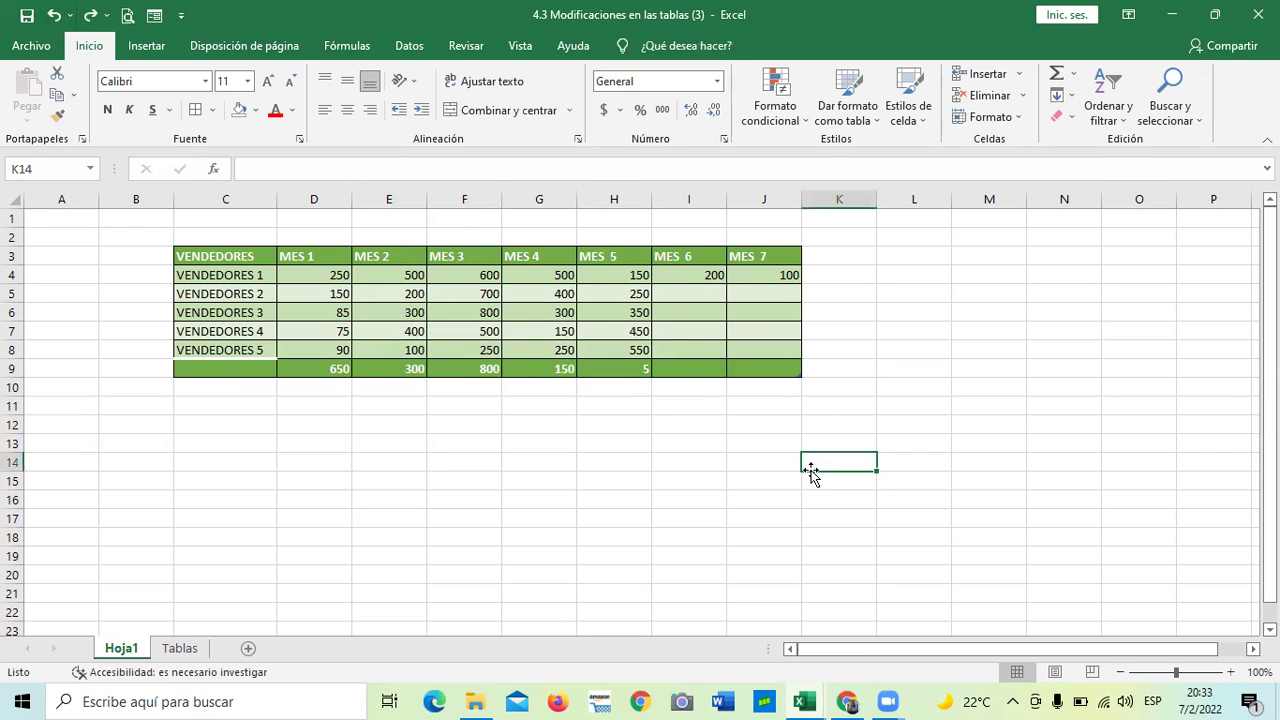
Convert the VENDEDORES table with Diseño de tabla > Convertir en rango, confirming Sí, then check the MES 1 total formula
{"action": "left_click", "coordinate": [526, 300]}
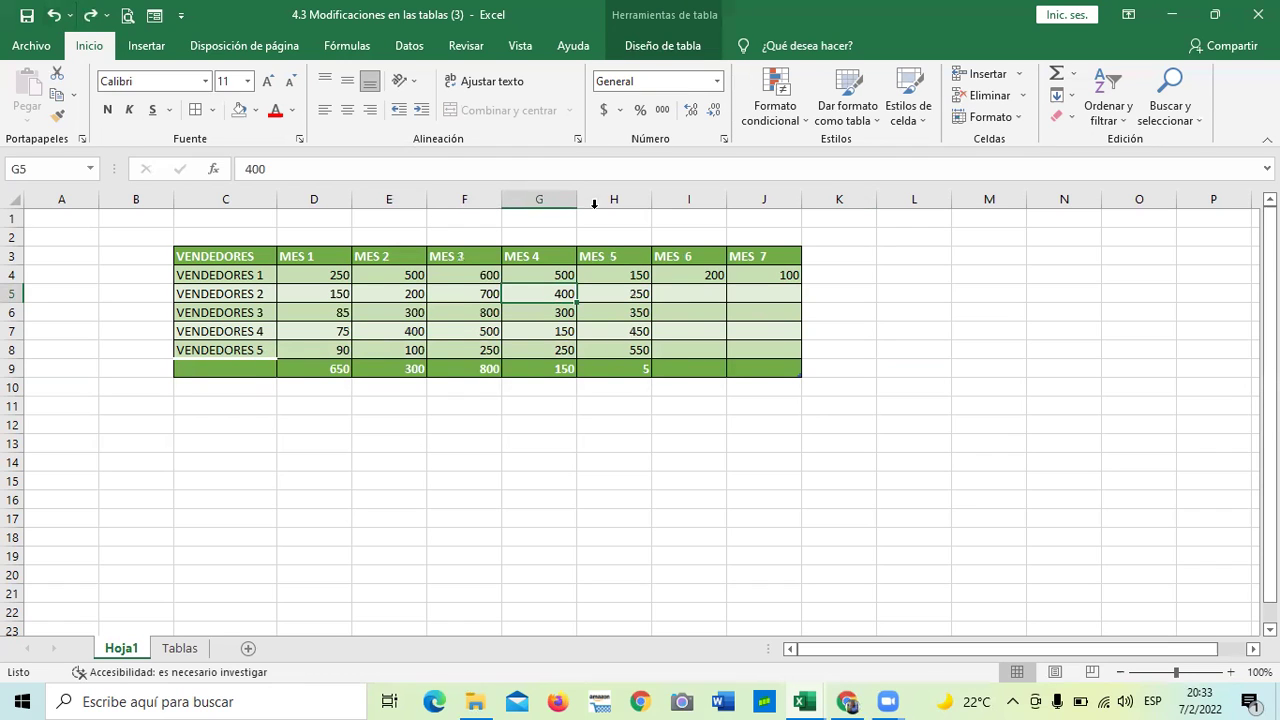
{"action": "left_click", "coordinate": [664, 46]}
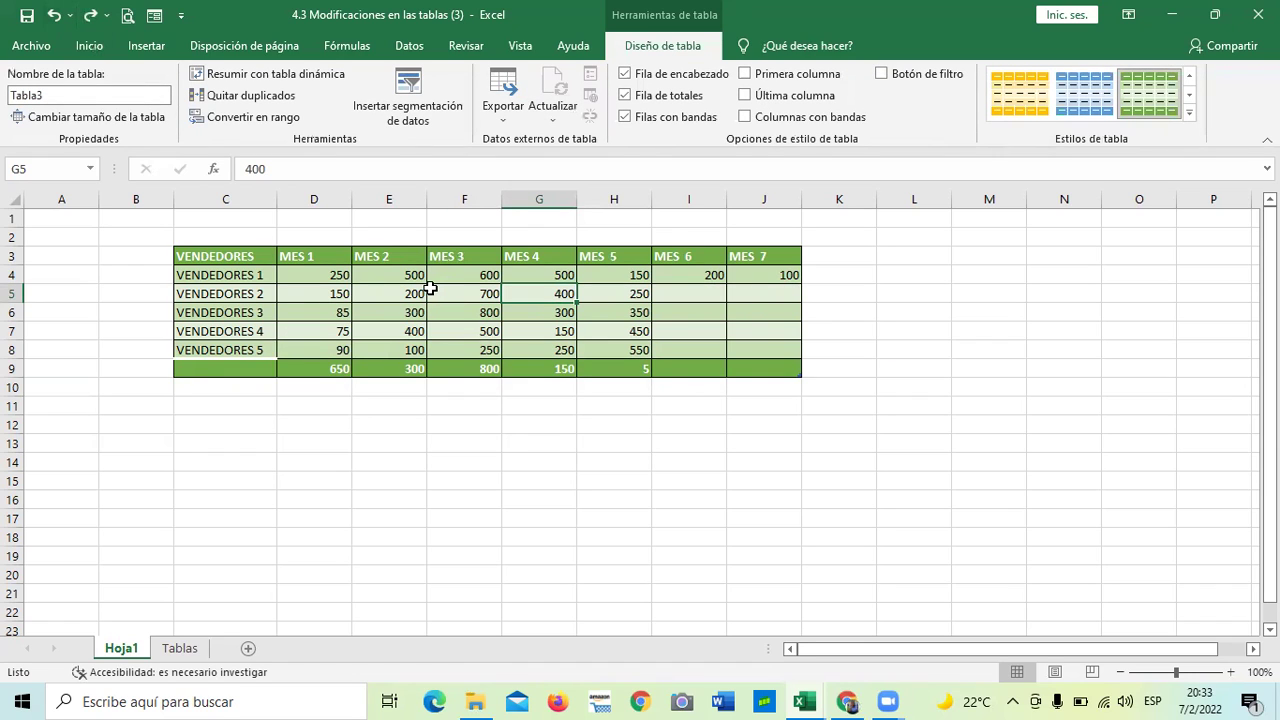
{"action": "left_click", "coordinate": [614, 314]}
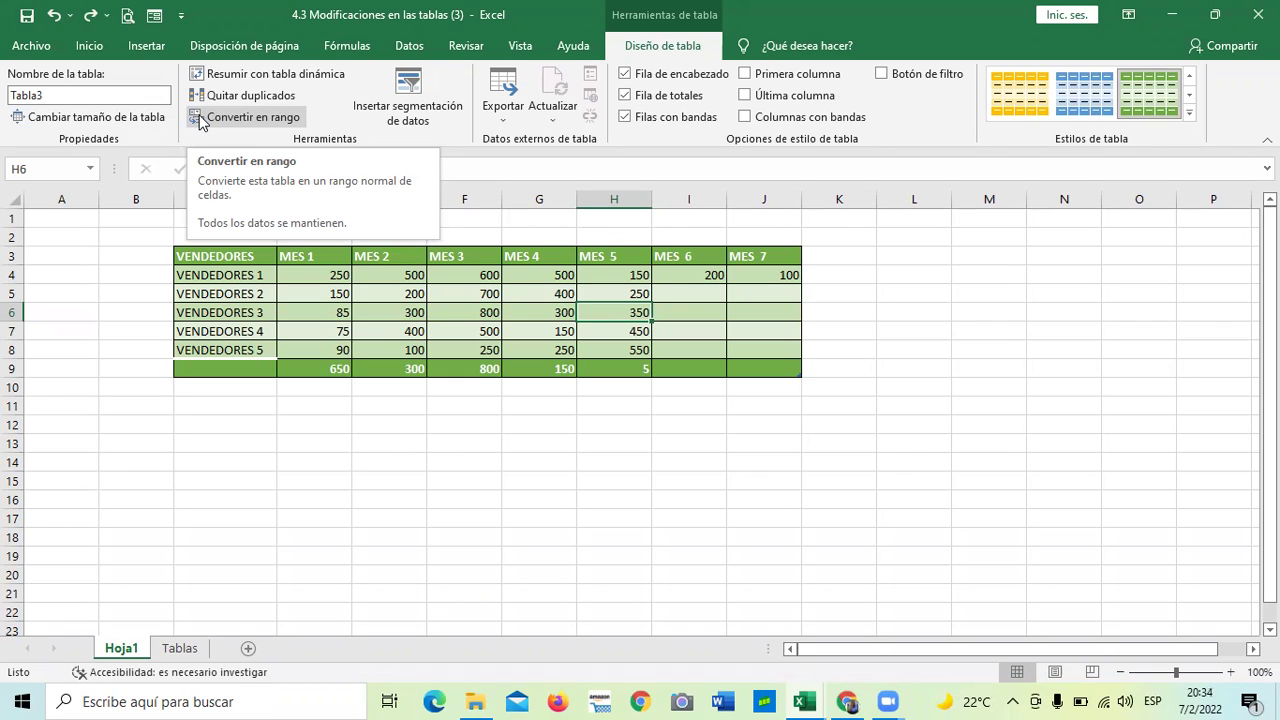
{"action": "left_click", "coordinate": [402, 312]}
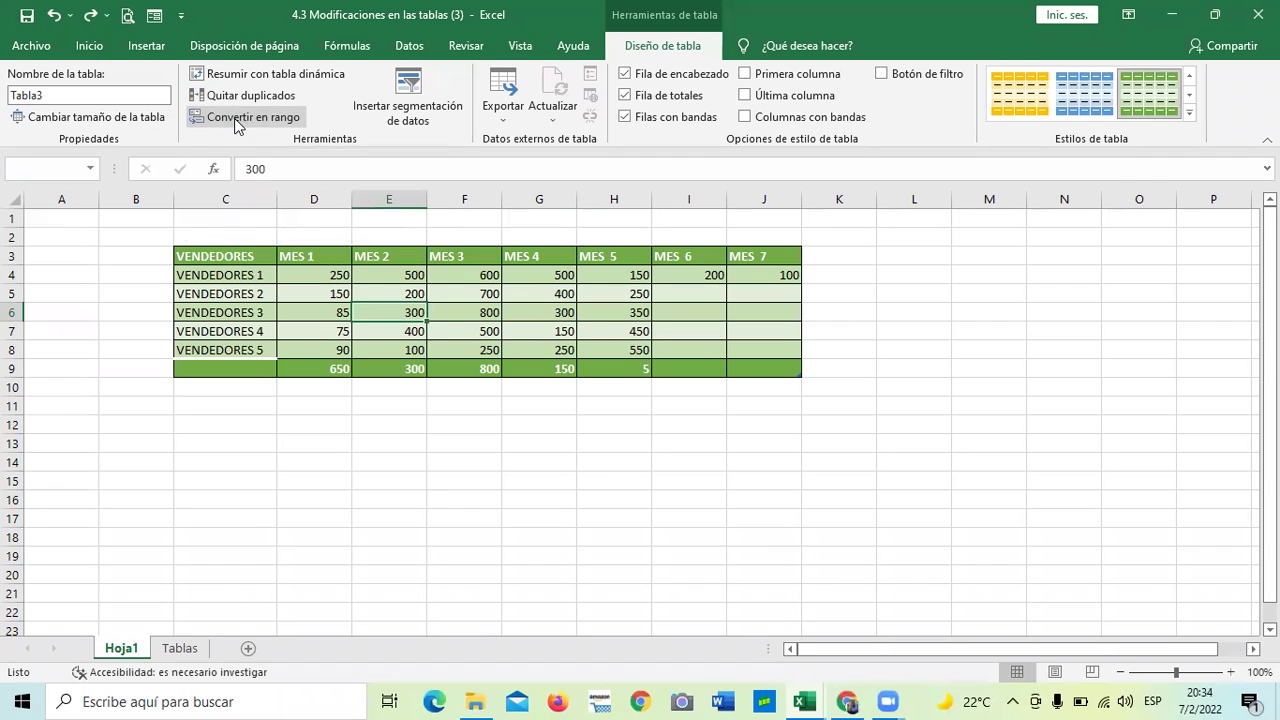
{"action": "left_click", "coordinate": [238, 120]}
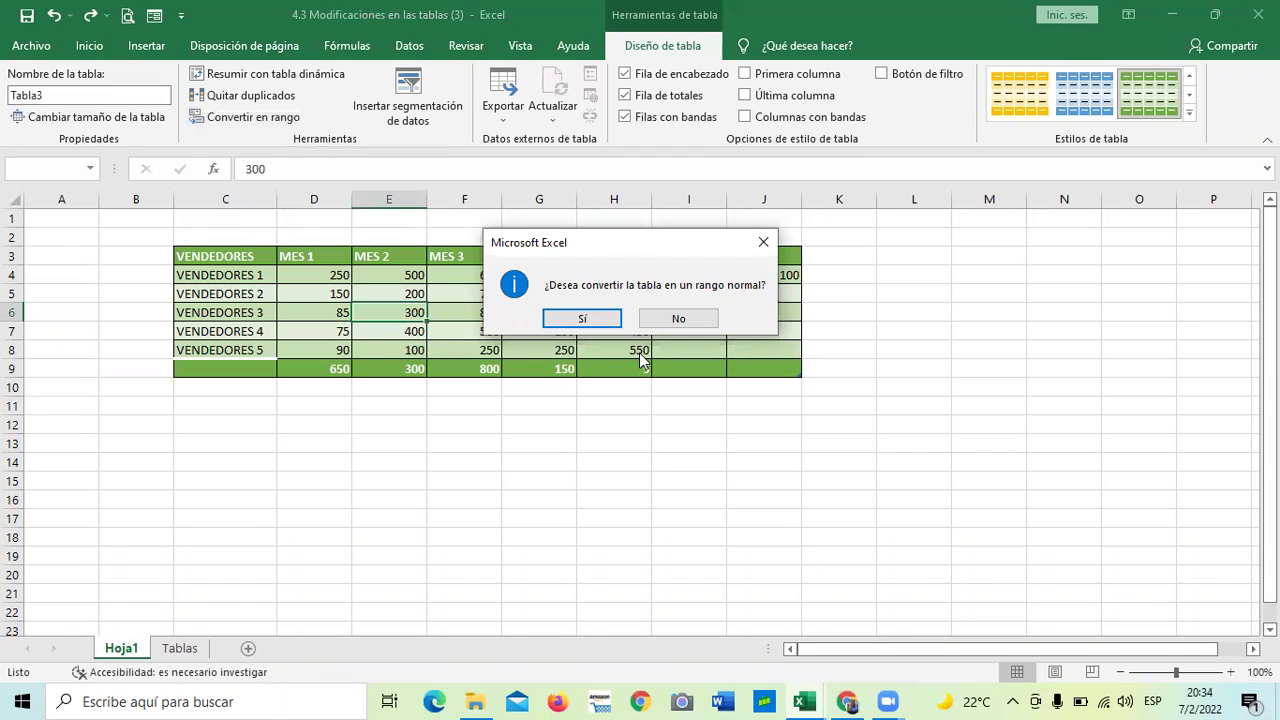
{"action": "left_click", "coordinate": [592, 318]}
{"action": "left_click", "coordinate": [806, 425]}
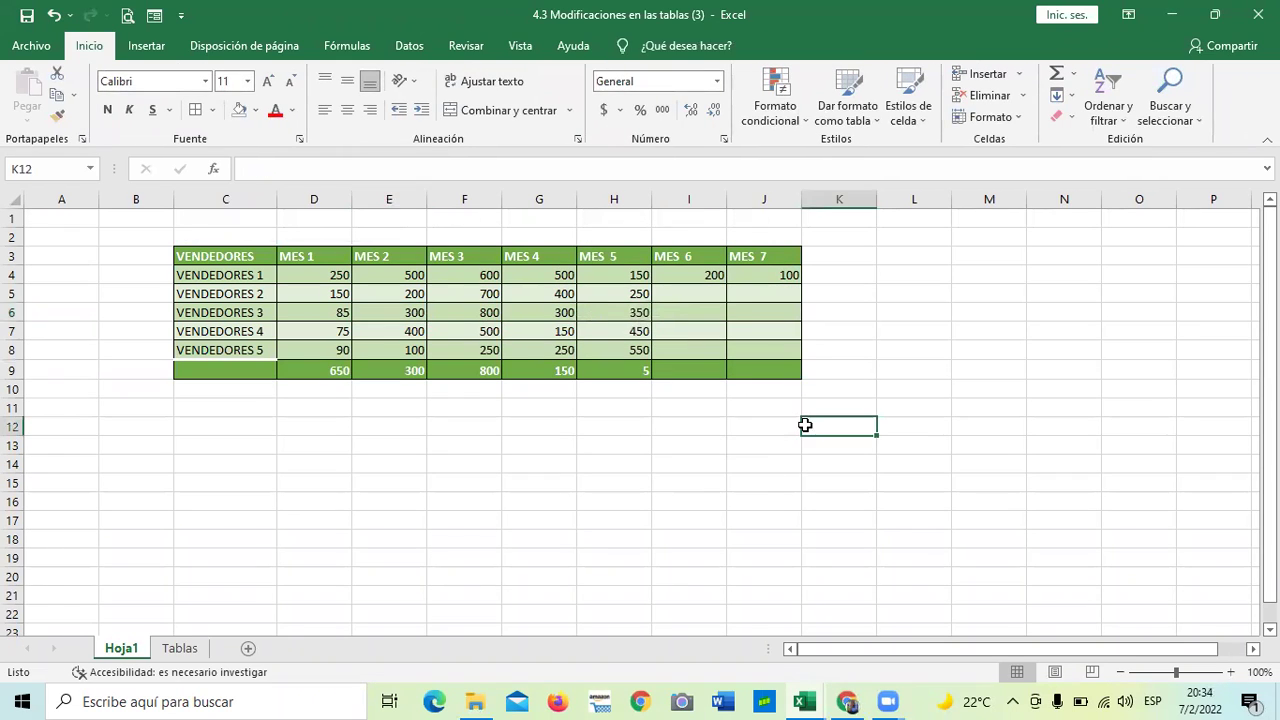
{"action": "left_click", "coordinate": [343, 371]}
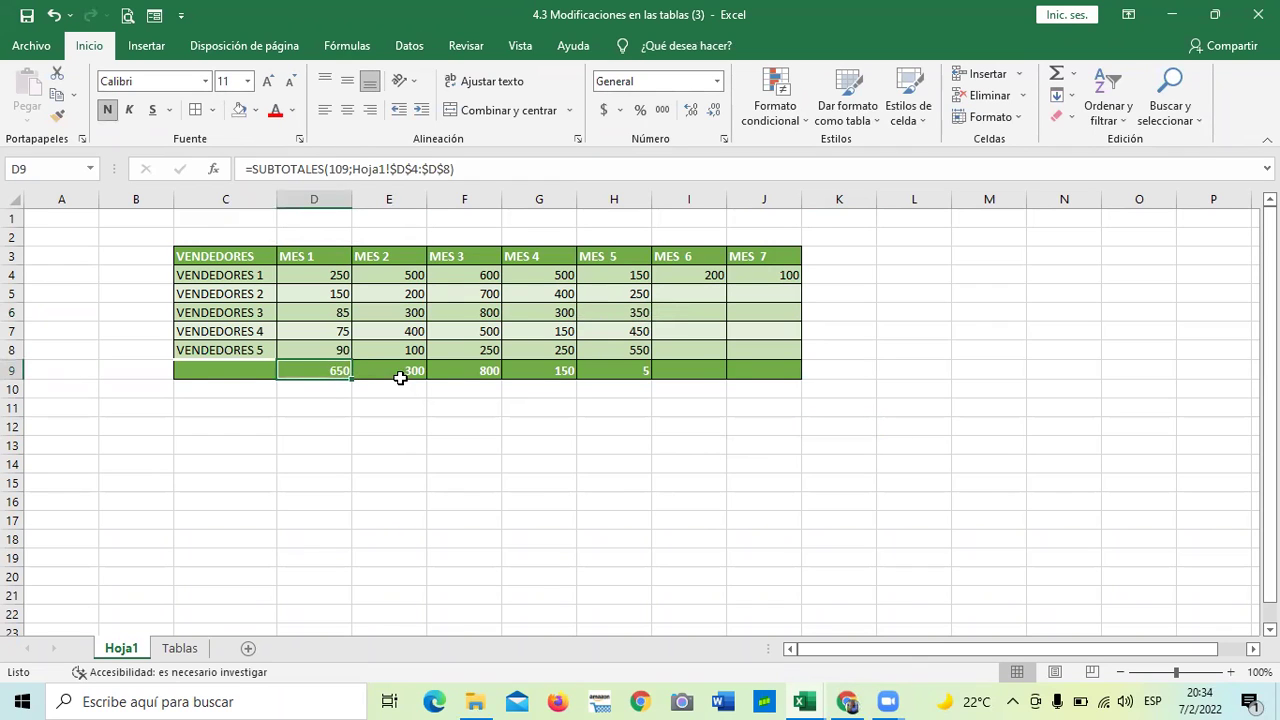
{"action": "left_click", "coordinate": [400, 374]}
{"action": "left_click", "coordinate": [470, 370]}
{"action": "left_click", "coordinate": [558, 370]}
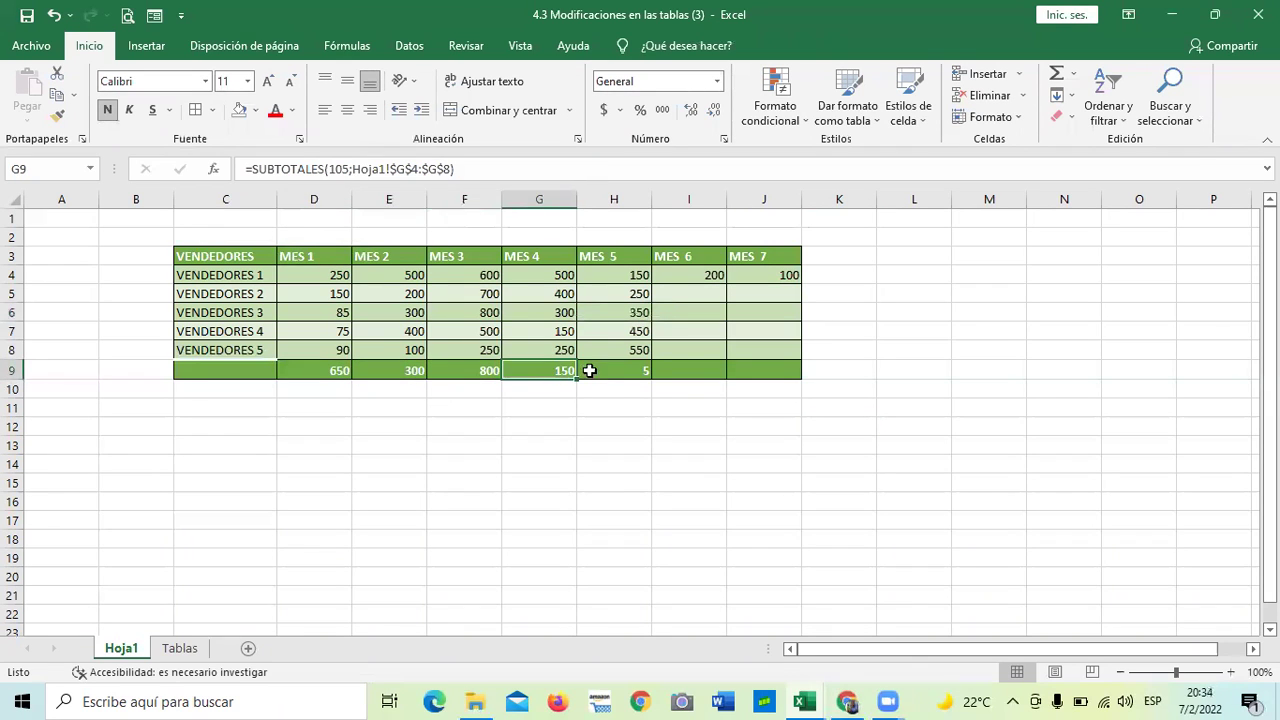
{"action": "left_click", "coordinate": [600, 371]}
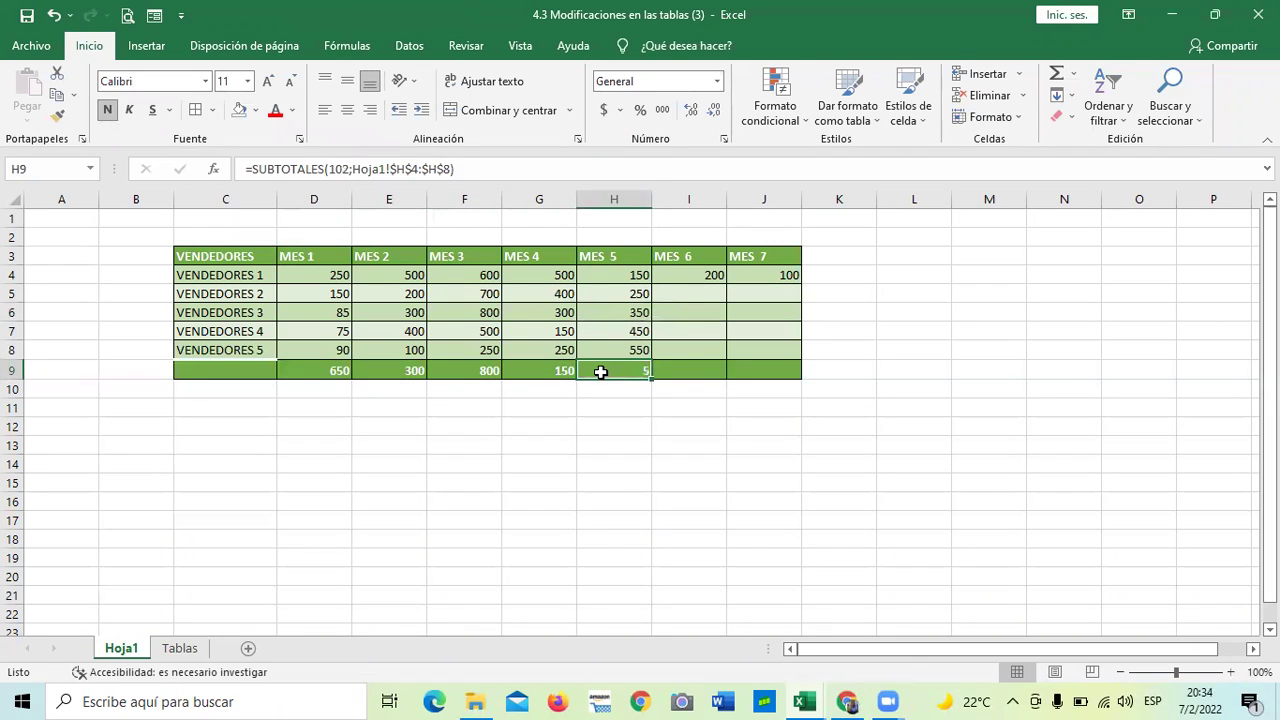
{"action": "left_click", "coordinate": [685, 371]}
{"action": "left_click", "coordinate": [769, 369]}
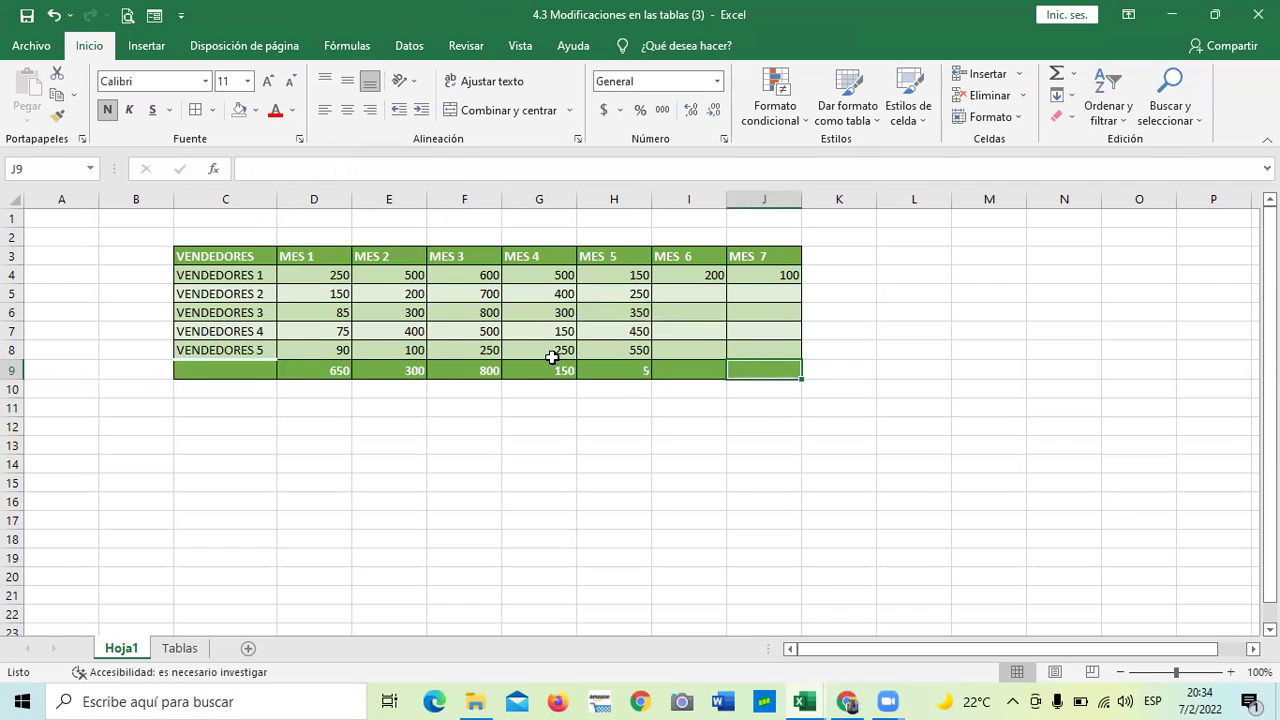
{"action": "left_click", "coordinate": [628, 371]}
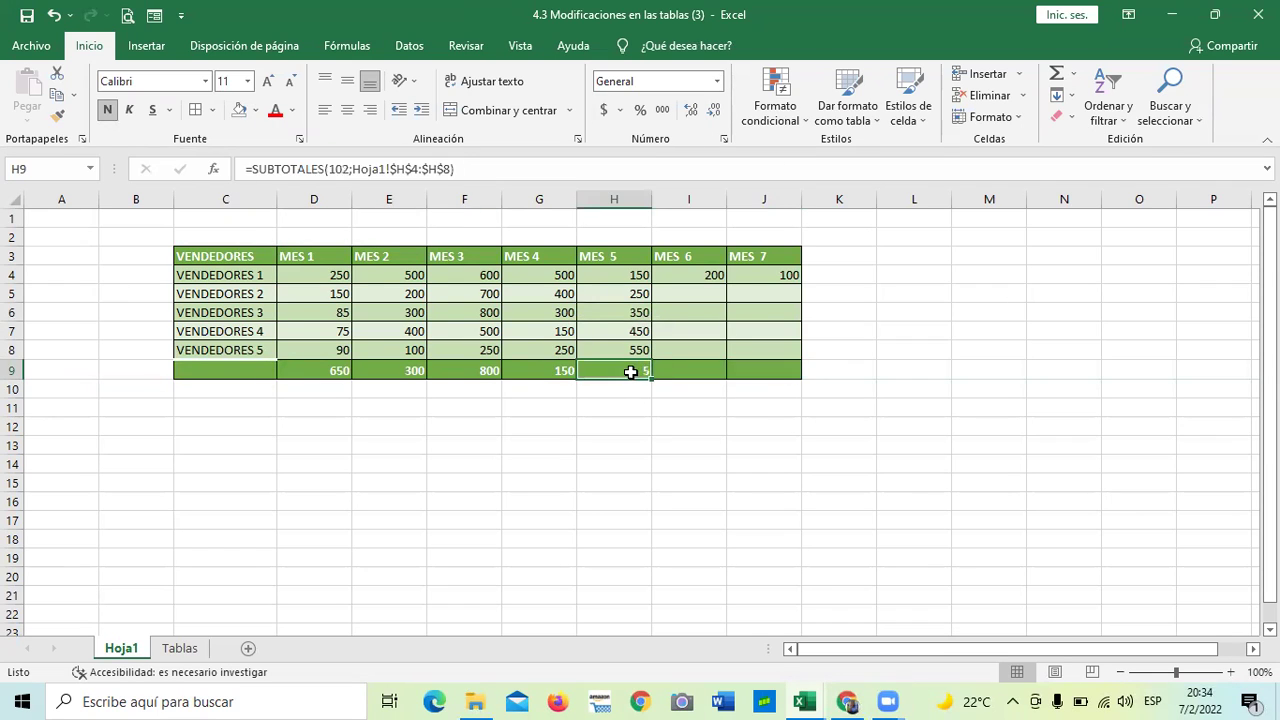
{"action": "left_click", "coordinate": [529, 371]}
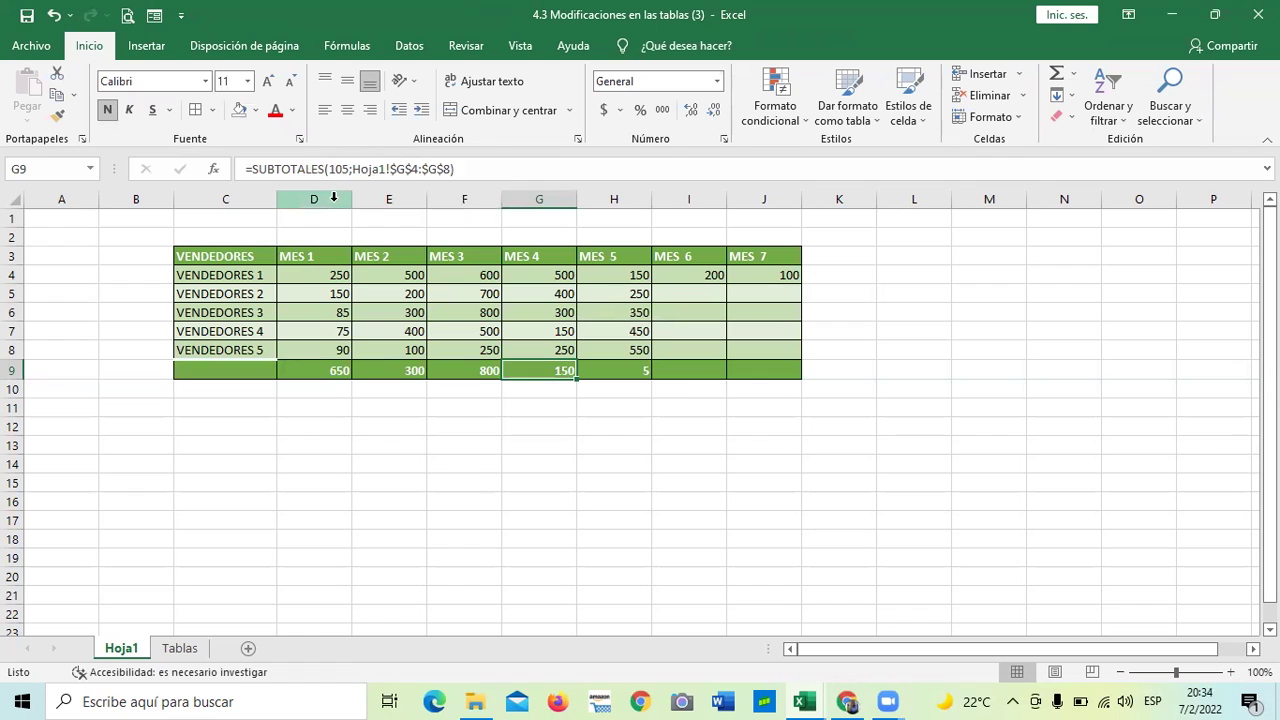
{"action": "left_click", "coordinate": [471, 366]}
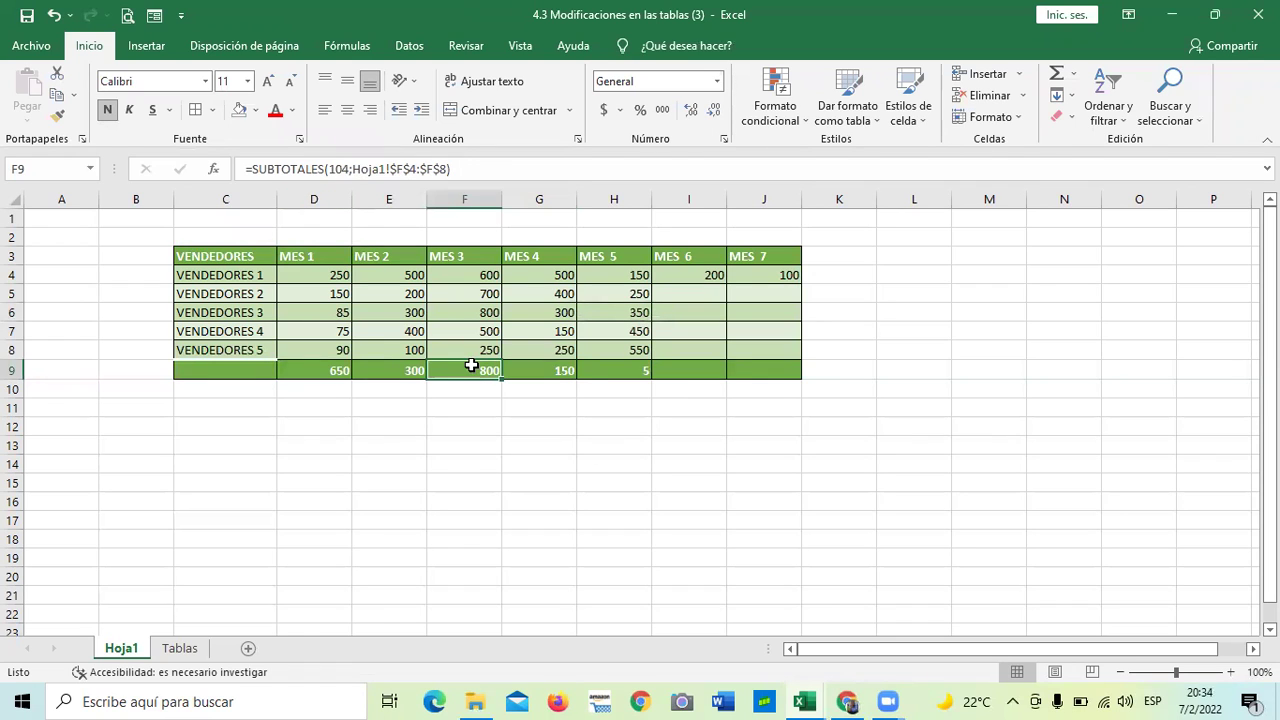
{"action": "left_click", "coordinate": [405, 372]}
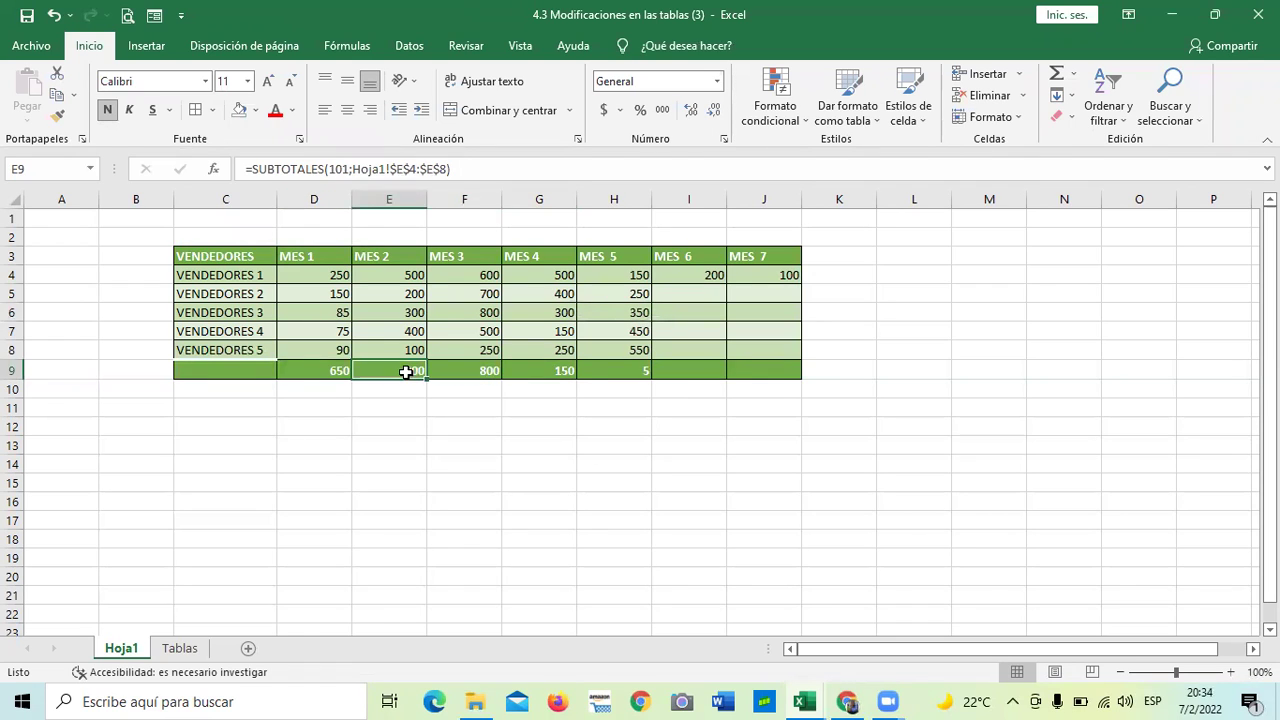
{"action": "left_click", "coordinate": [483, 163]}
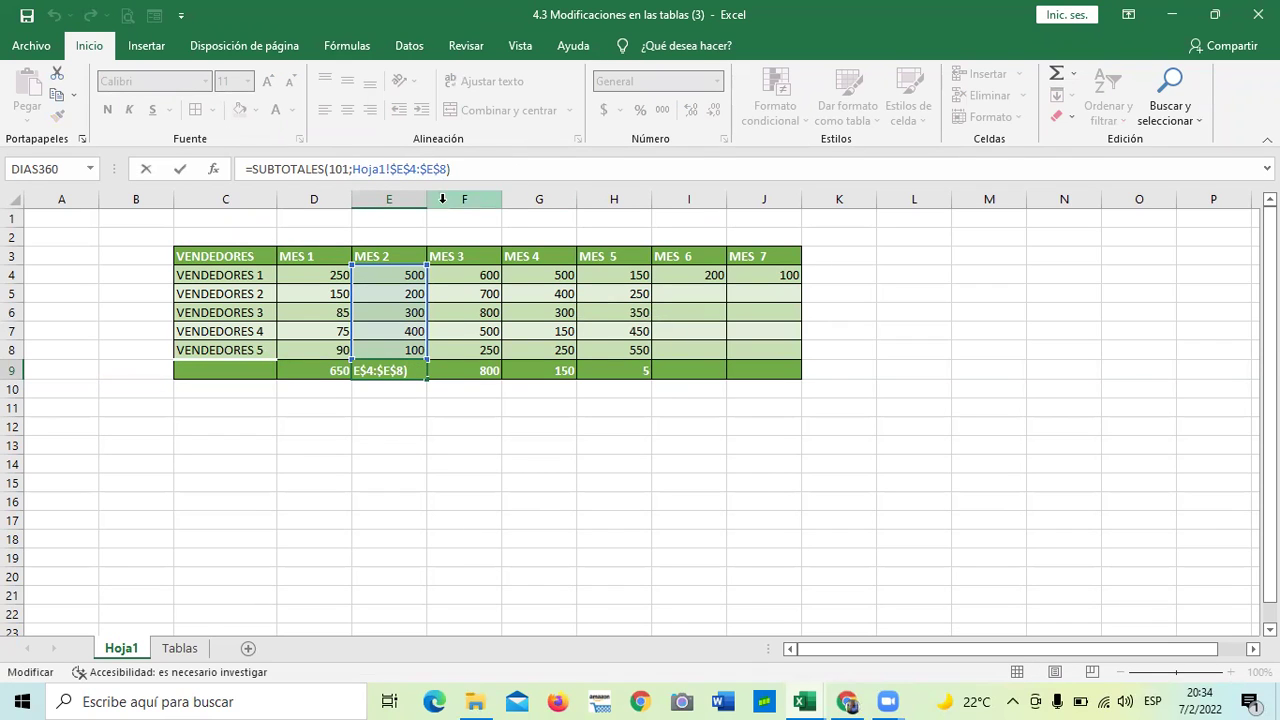
{"action": "key", "text": "Return"}
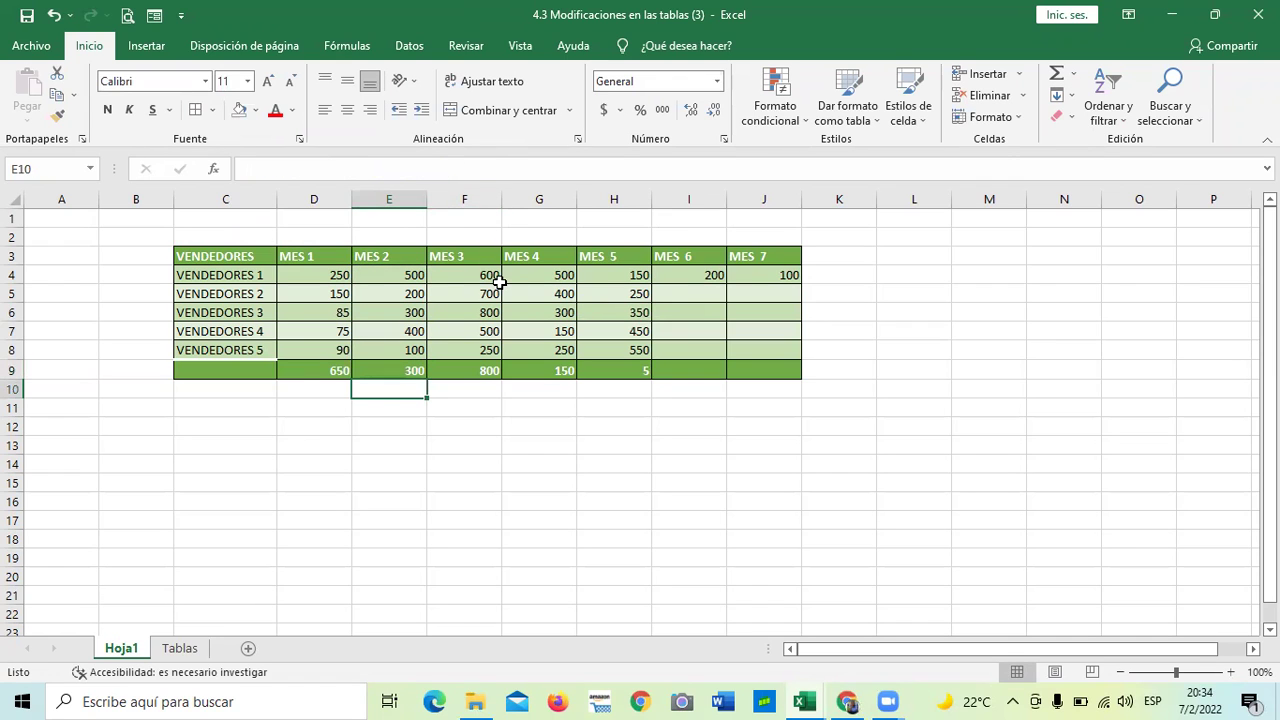
{"action": "left_click", "coordinate": [300, 370]}
{"action": "left_click", "coordinate": [259, 369]}
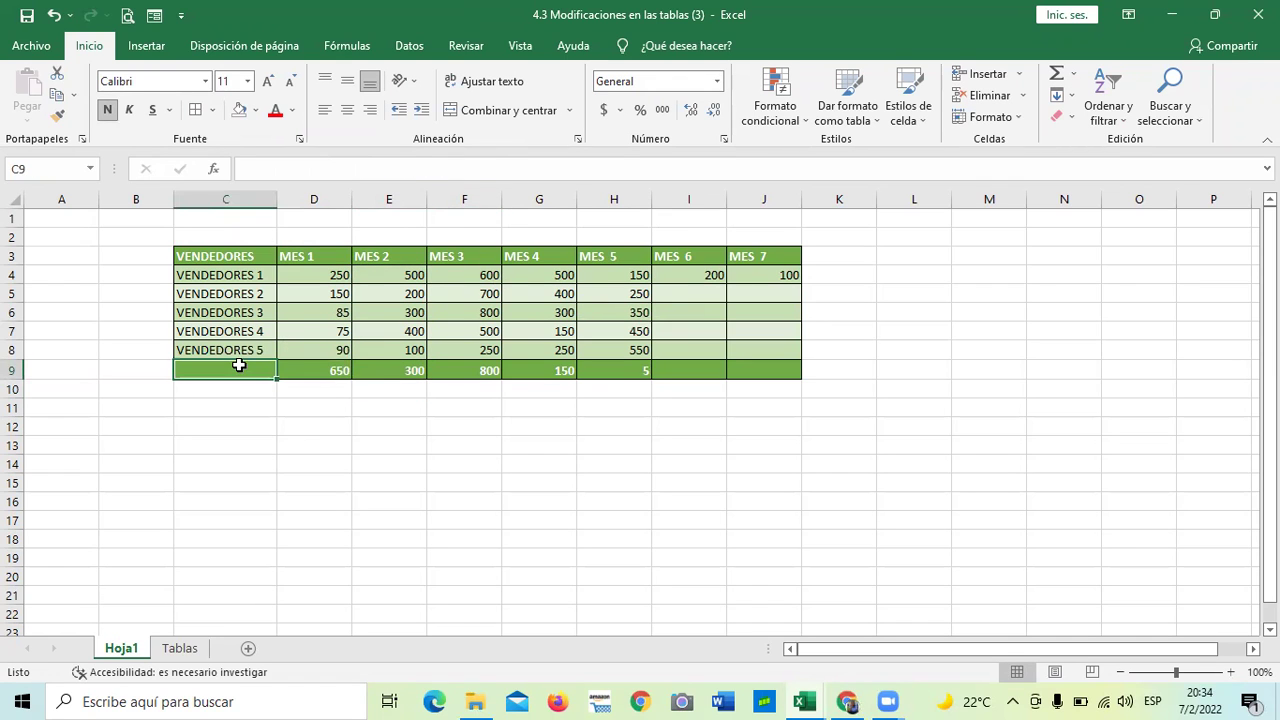
{"action": "left_click", "coordinate": [665, 328]}
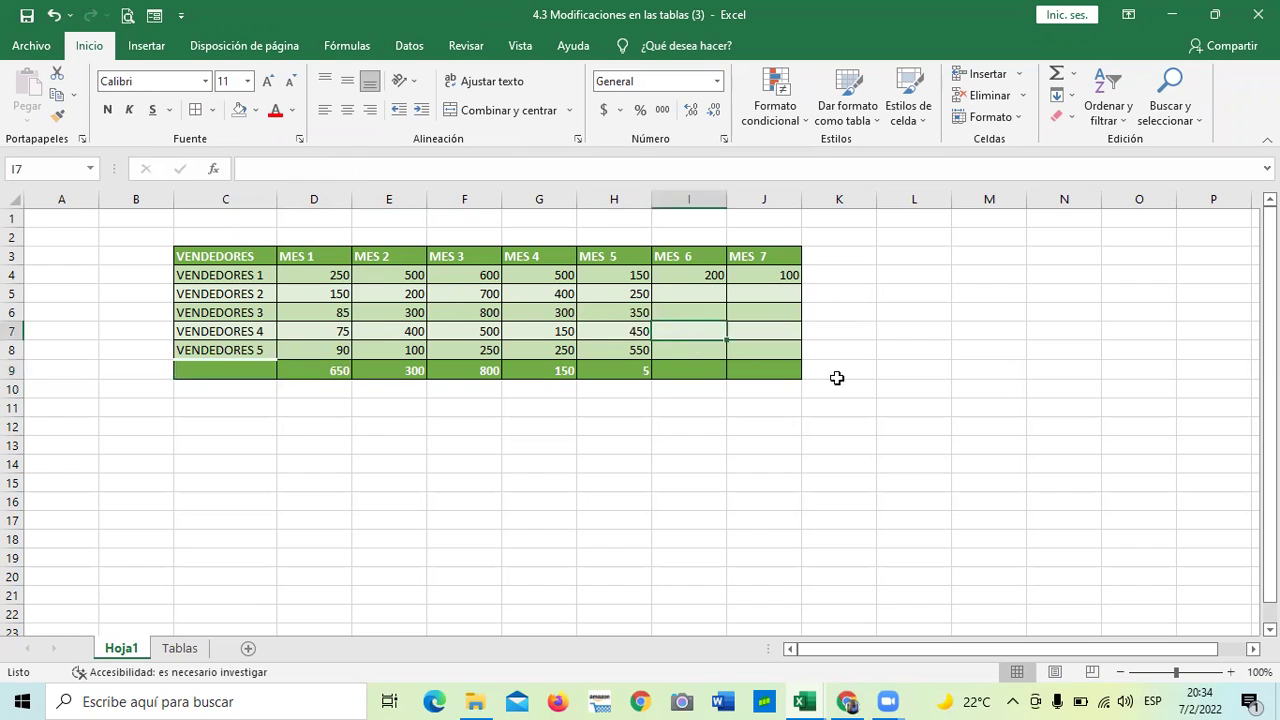
{"action": "left_click", "coordinate": [908, 394]}
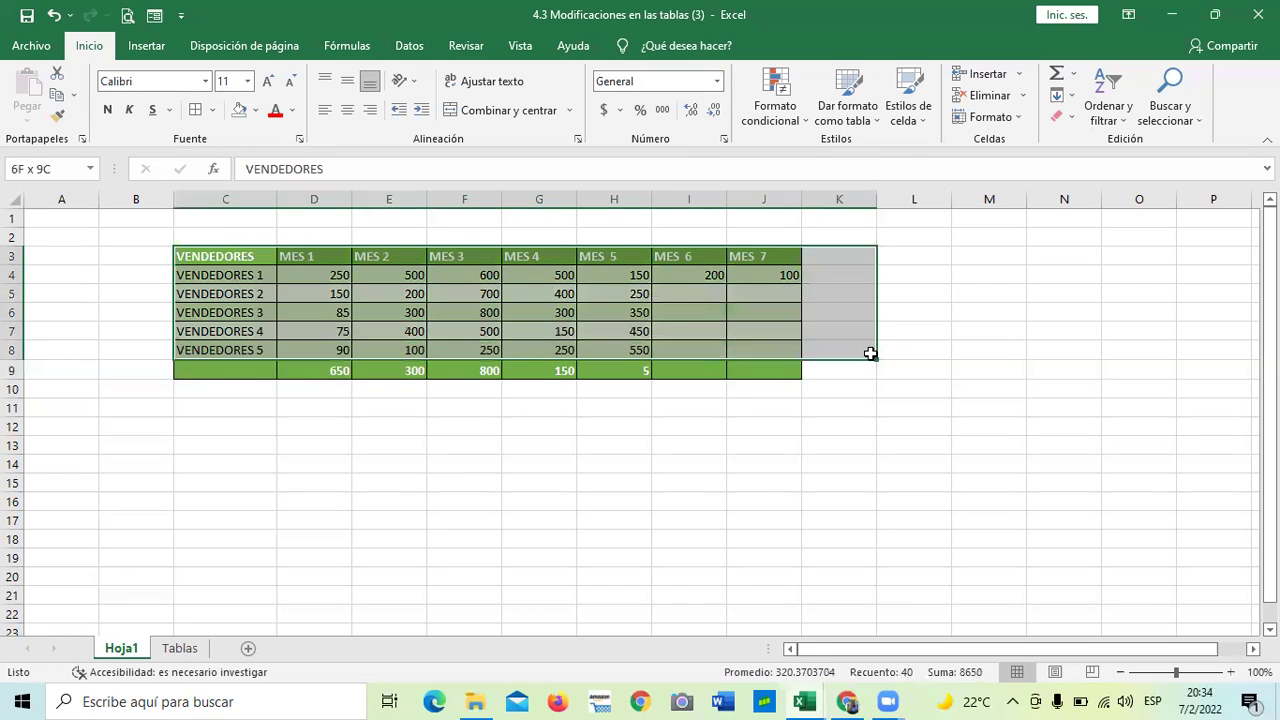
Remove the background fill from the whole VENDEDORES range, including the totals row
{"action": "left_click_drag", "start_coordinate": [248, 251], "coordinate": [791, 374]}
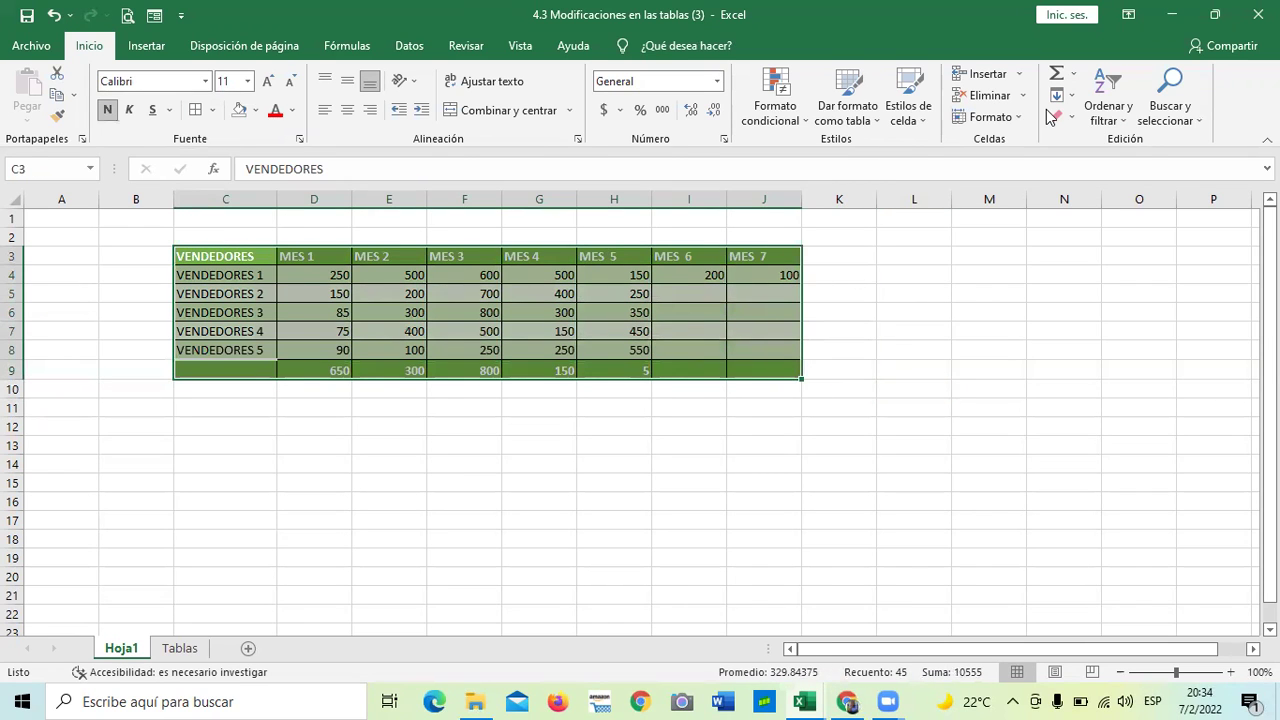
{"action": "left_click", "coordinate": [256, 110]}
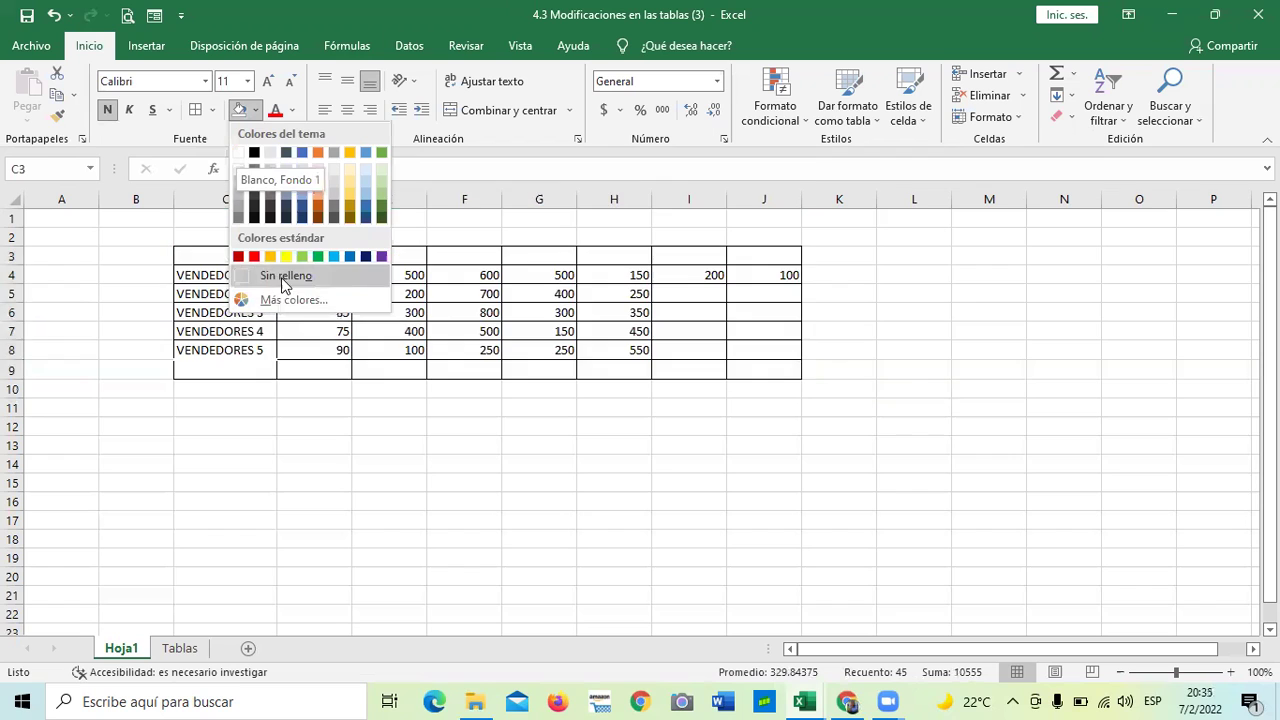
{"action": "left_click", "coordinate": [284, 274]}
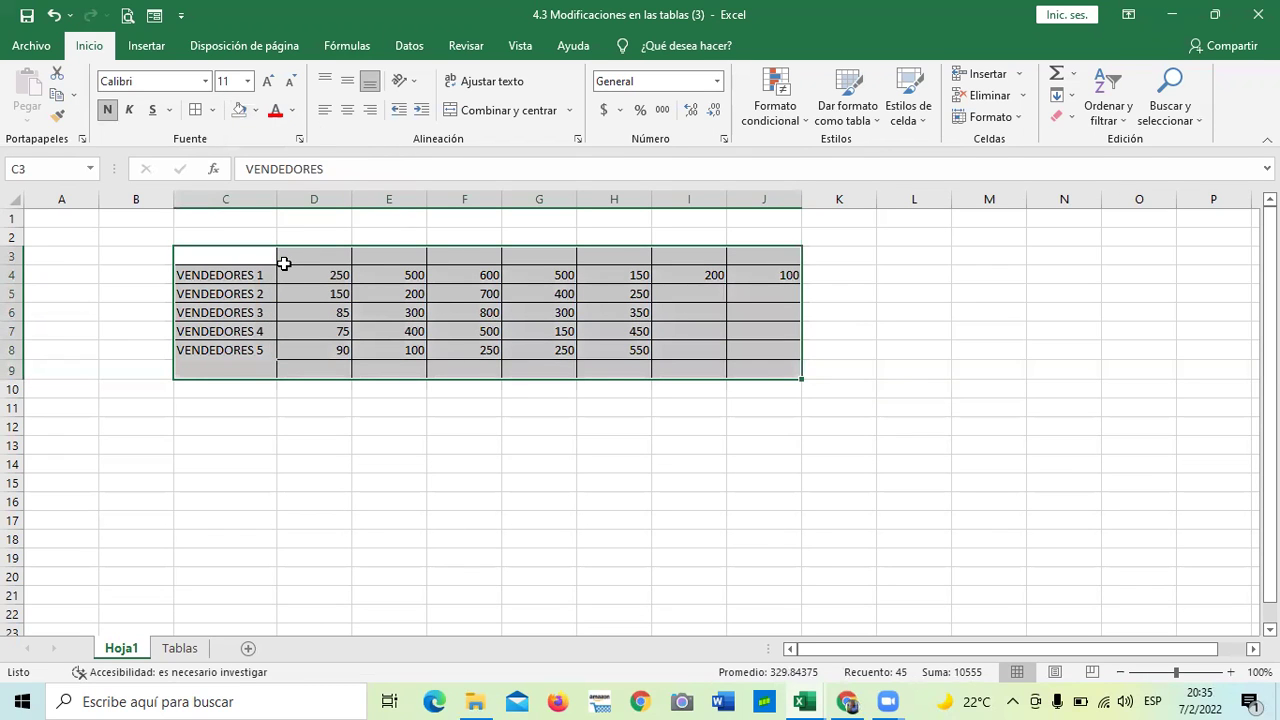
{"action": "left_click_drag", "start_coordinate": [766, 447], "coordinate": [766, 458]}
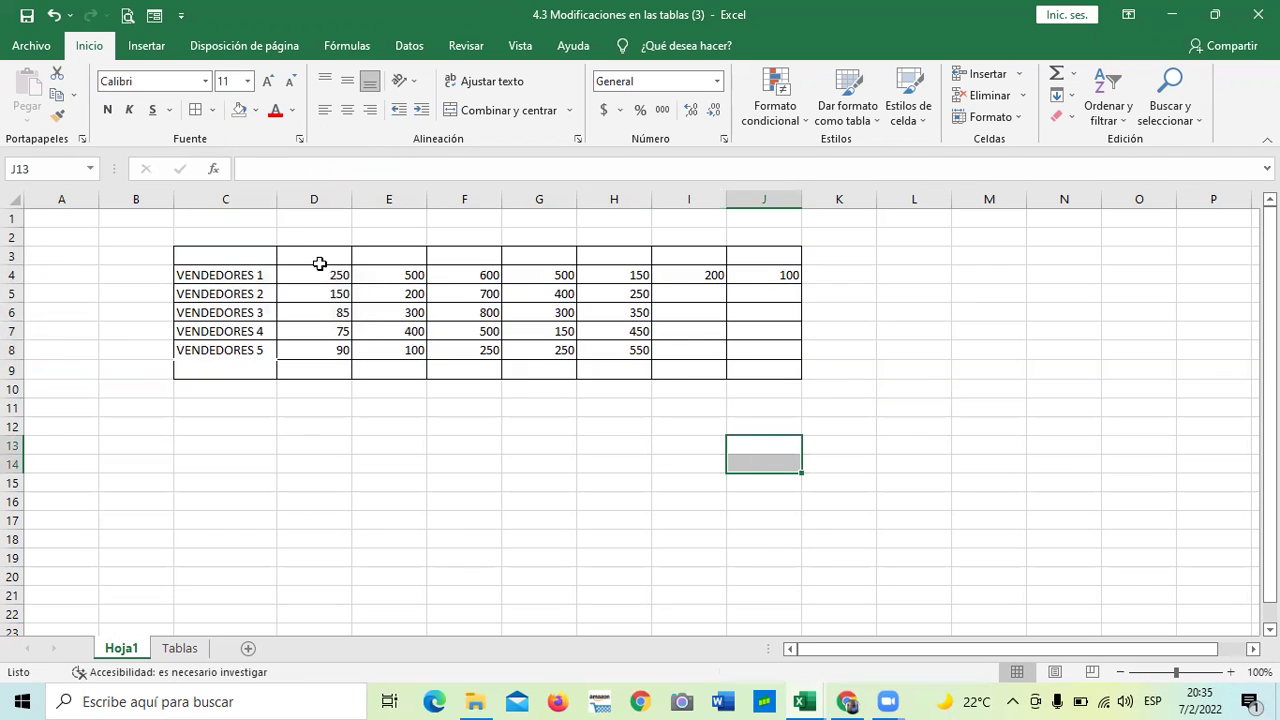
Check each header cell along row 3 from VENDEDORES to MES 7
{"action": "left_click", "coordinate": [258, 258]}
{"action": "left_click", "coordinate": [318, 257]}
{"action": "left_click", "coordinate": [378, 257]}
{"action": "left_click", "coordinate": [487, 261]}
{"action": "left_click", "coordinate": [540, 256]}
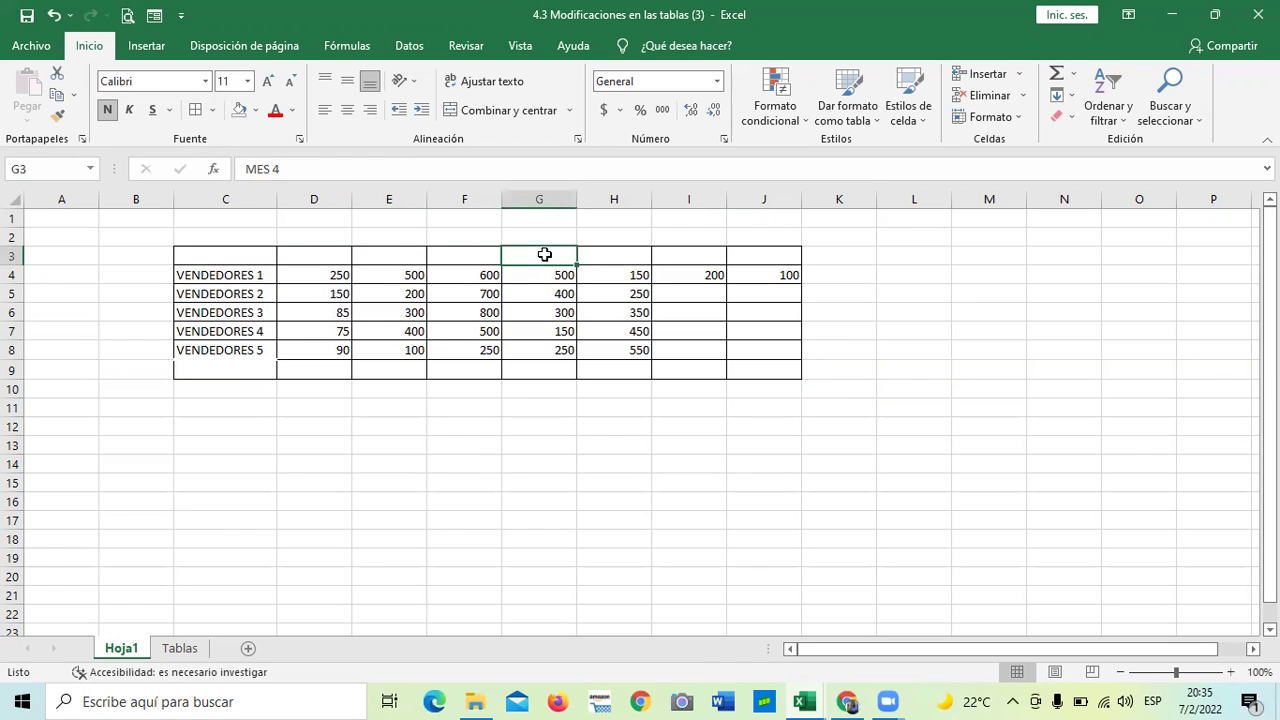
{"action": "left_click", "coordinate": [600, 256]}
{"action": "left_click", "coordinate": [697, 258]}
{"action": "left_click", "coordinate": [771, 255]}
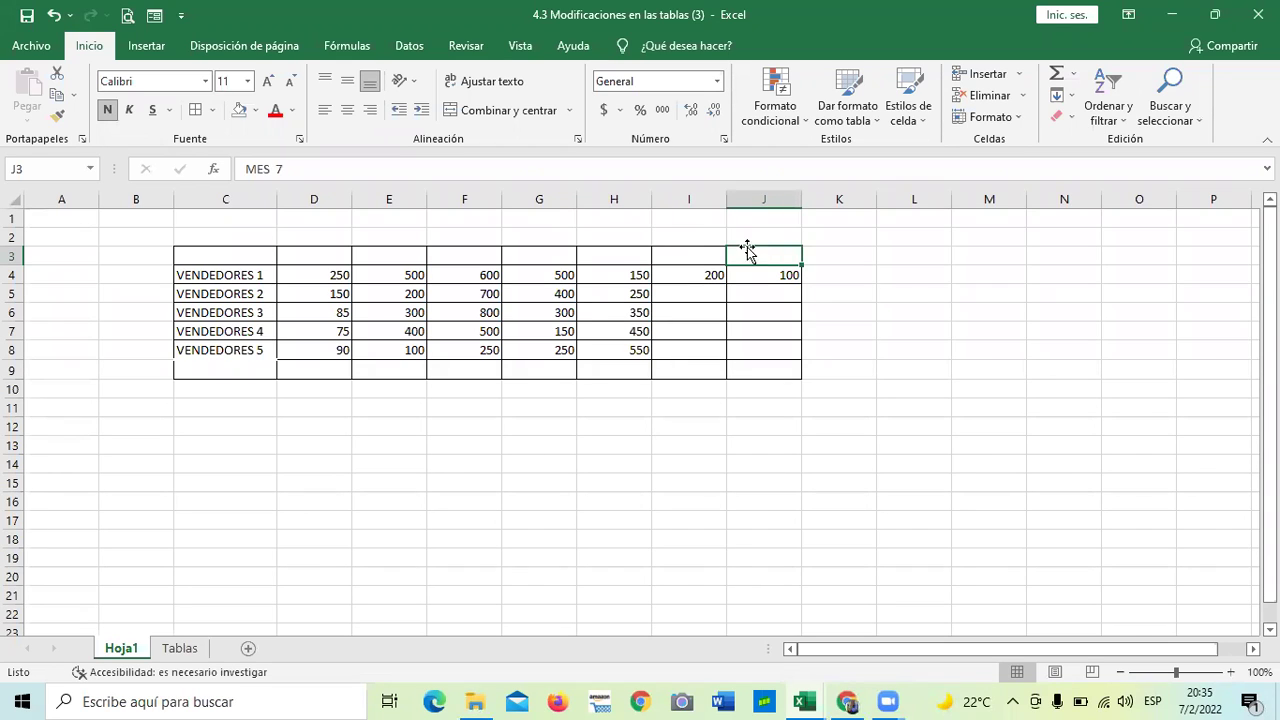
Revisit the VENDEDORES header and re-inspect MES 1–MES 7, selecting the header row C3:J3
{"action": "left_click", "coordinate": [249, 256]}
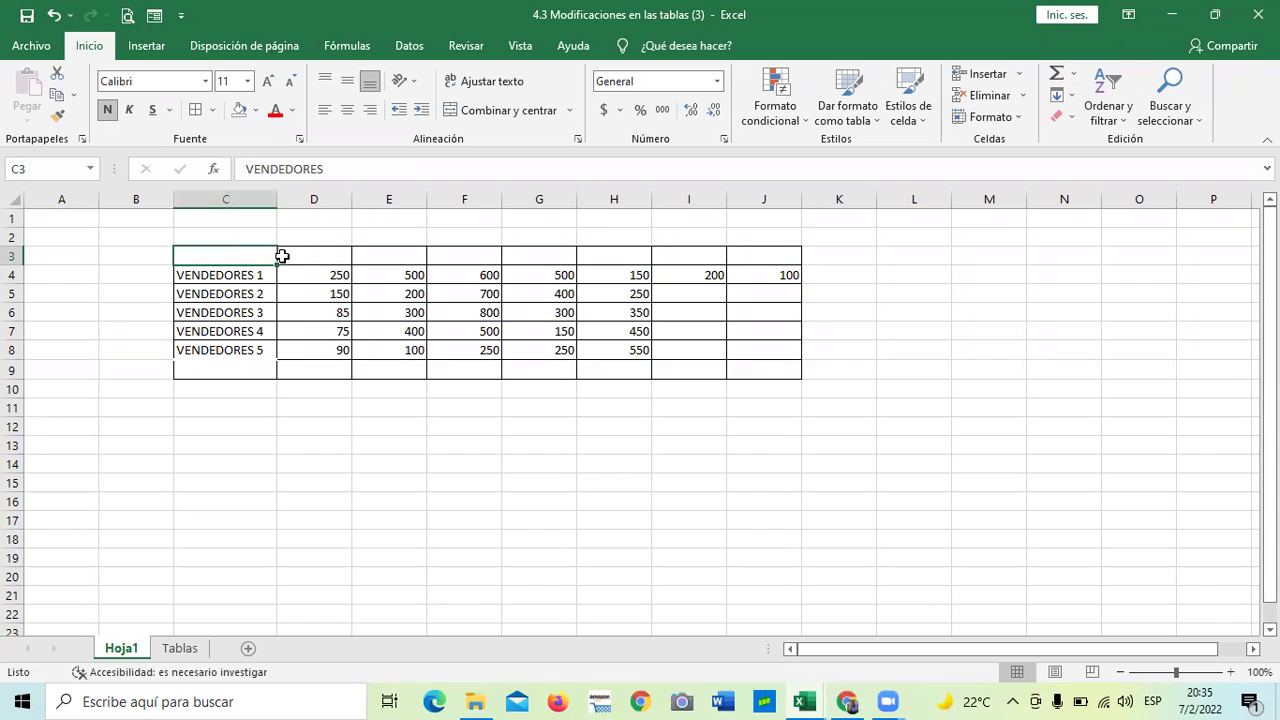
{"action": "left_click", "coordinate": [372, 166]}
{"action": "left_click", "coordinate": [315, 250]}
{"action": "left_click", "coordinate": [390, 258]}
{"action": "left_click", "coordinate": [466, 258]}
{"action": "left_click", "coordinate": [552, 258]}
{"action": "left_click", "coordinate": [614, 258]}
{"action": "left_click", "coordinate": [694, 257]}
{"action": "left_click", "coordinate": [752, 257]}
{"action": "mouse_move", "coordinate": [240, 262]}
{"action": "left_mouse_down"}
{"action": "mouse_move", "coordinate": [614, 240]}
{"action": "mouse_move", "coordinate": [762, 250]}
{"action": "left_mouse_up"}
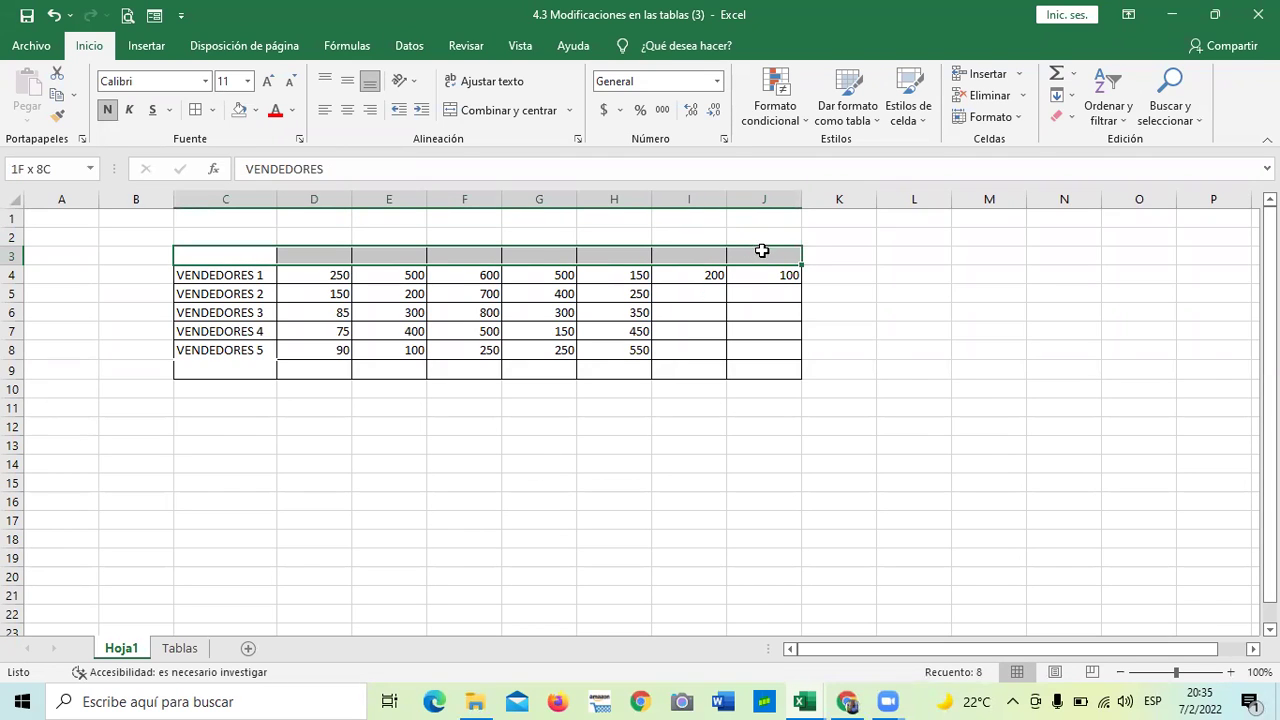
Undo the formatting changes to bring back the green styling and totals row
{"action": "left_click", "coordinate": [546, 446]}
{"action": "left_click", "coordinate": [55, 15]}
{"action": "left_click", "coordinate": [55, 15]}
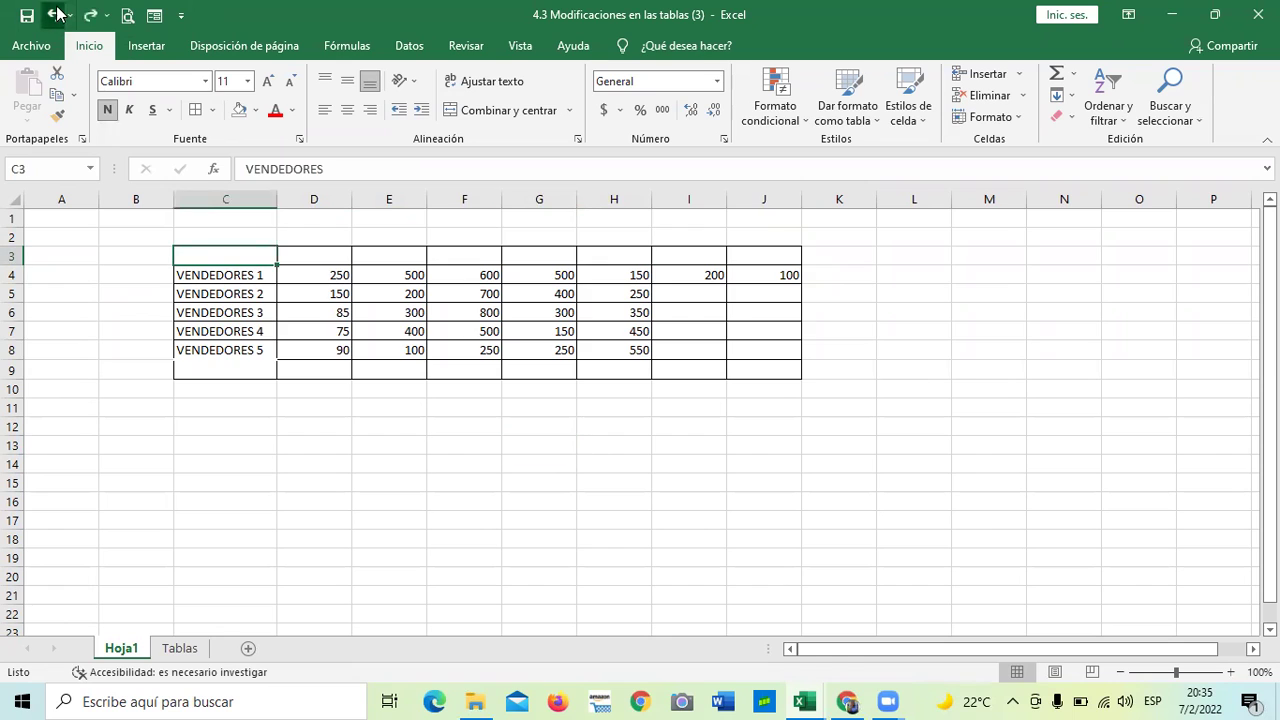
{"action": "left_click", "coordinate": [840, 443]}
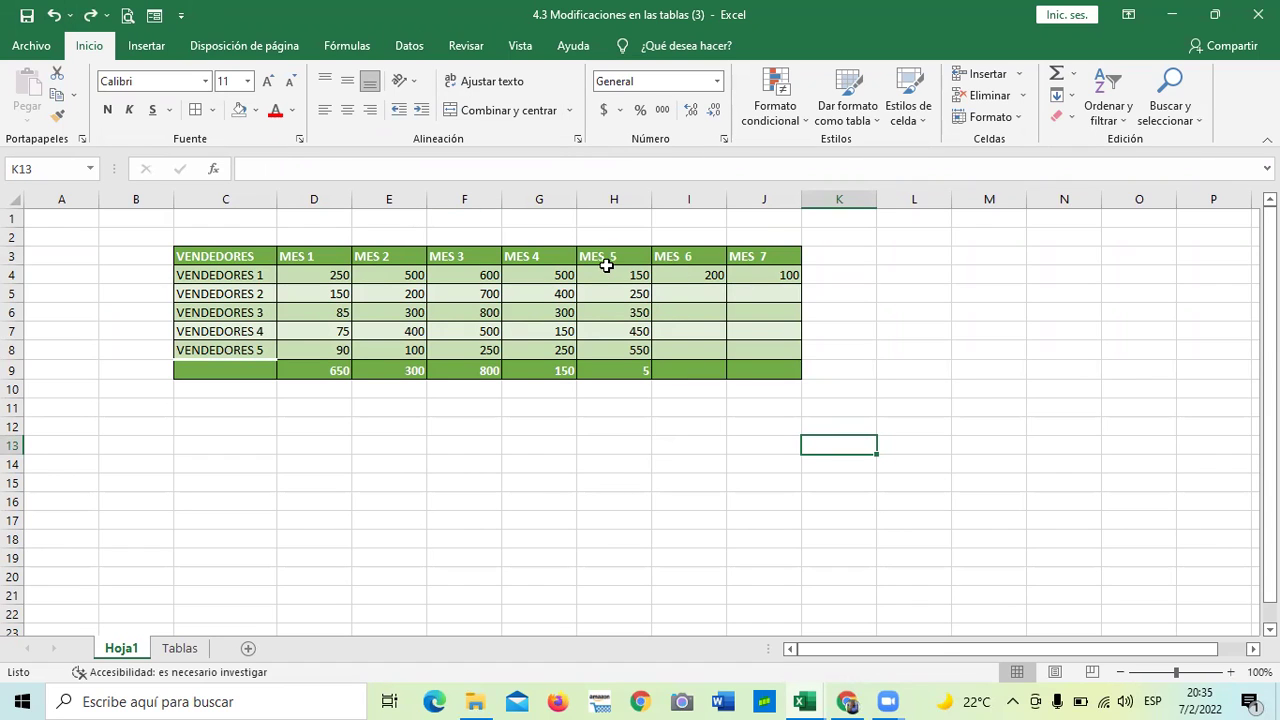
{"action": "left_click", "coordinate": [528, 423]}
{"action": "left_click", "coordinate": [871, 350]}
{"action": "left_click", "coordinate": [676, 292]}
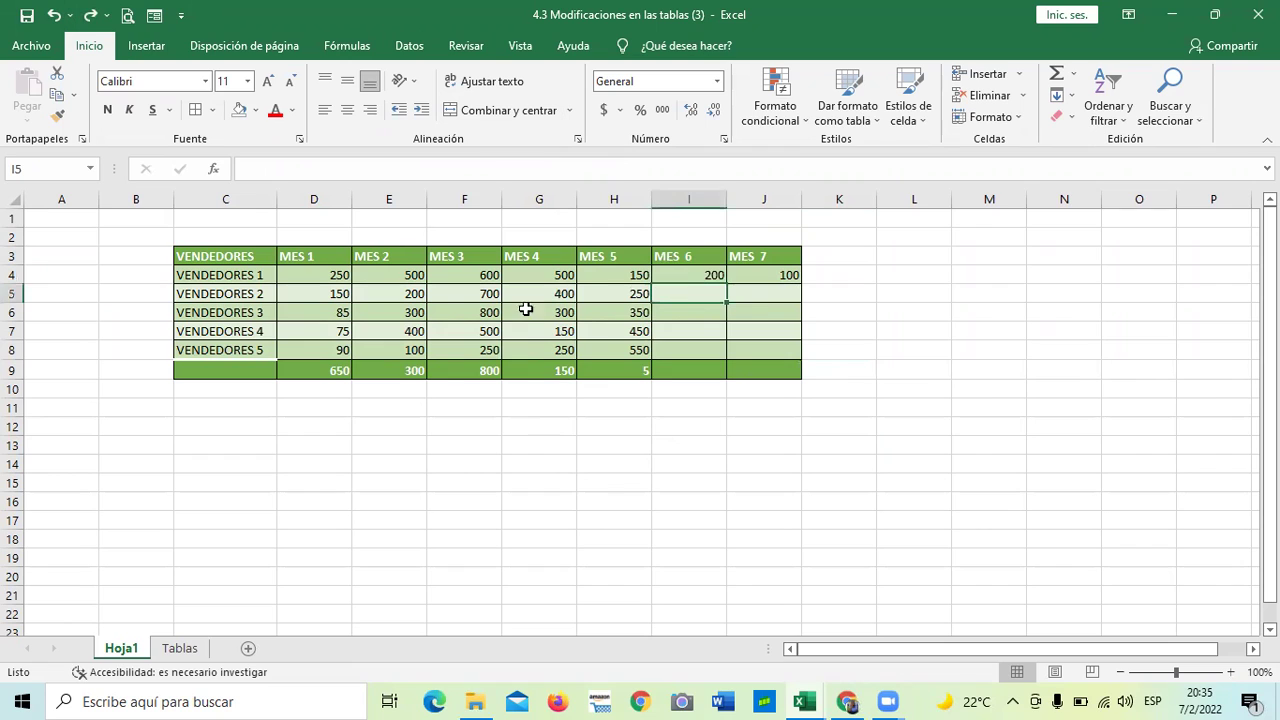
{"action": "left_click", "coordinate": [447, 307]}
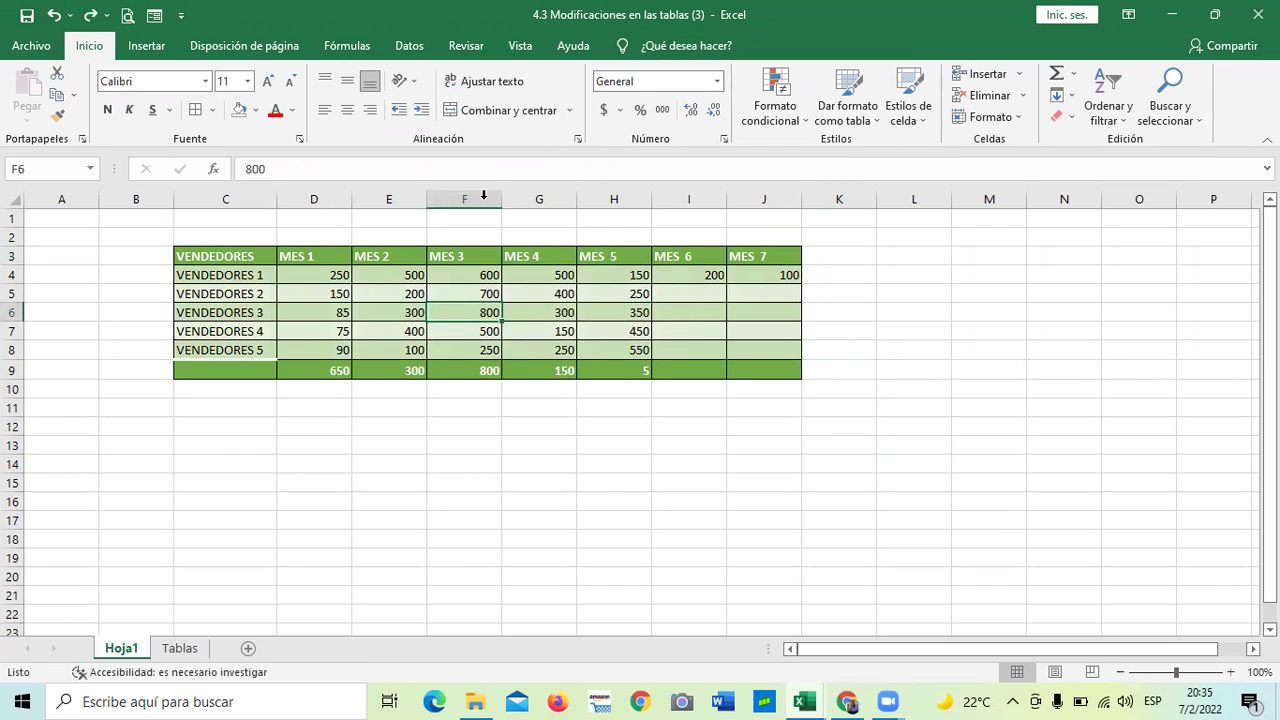
{"action": "left_click", "coordinate": [612, 288]}
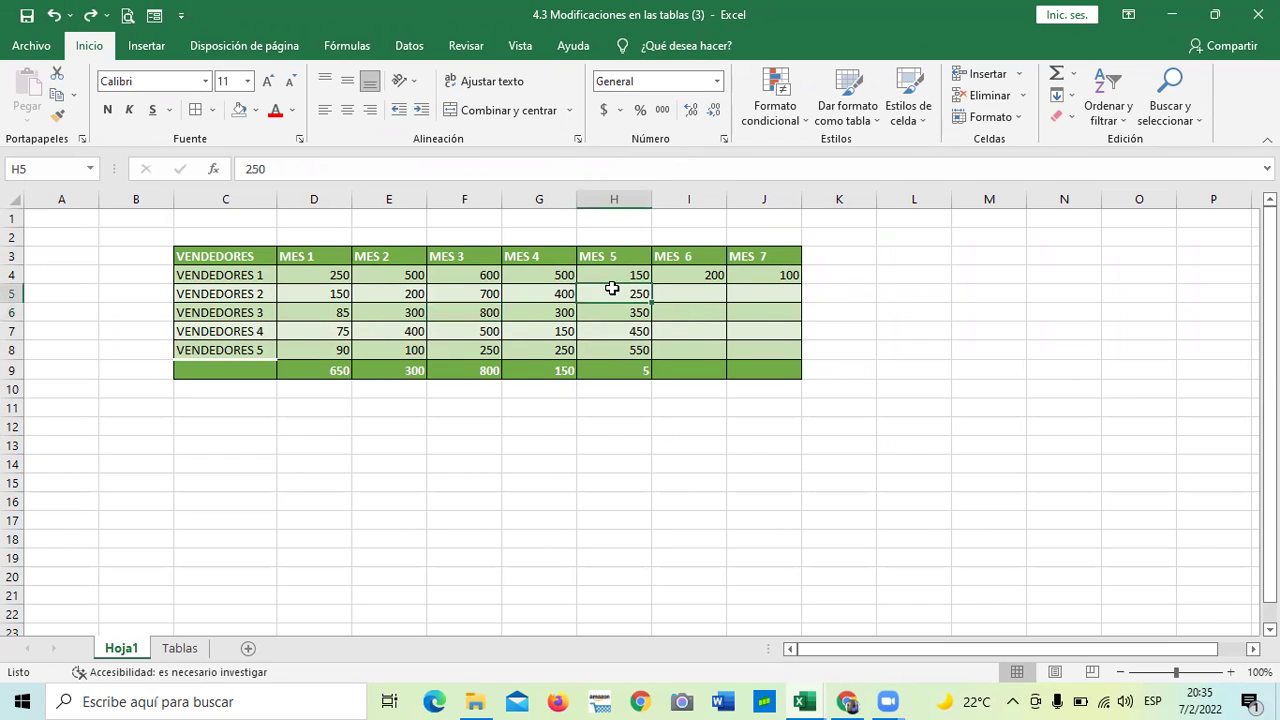
{"action": "left_click", "coordinate": [385, 300]}
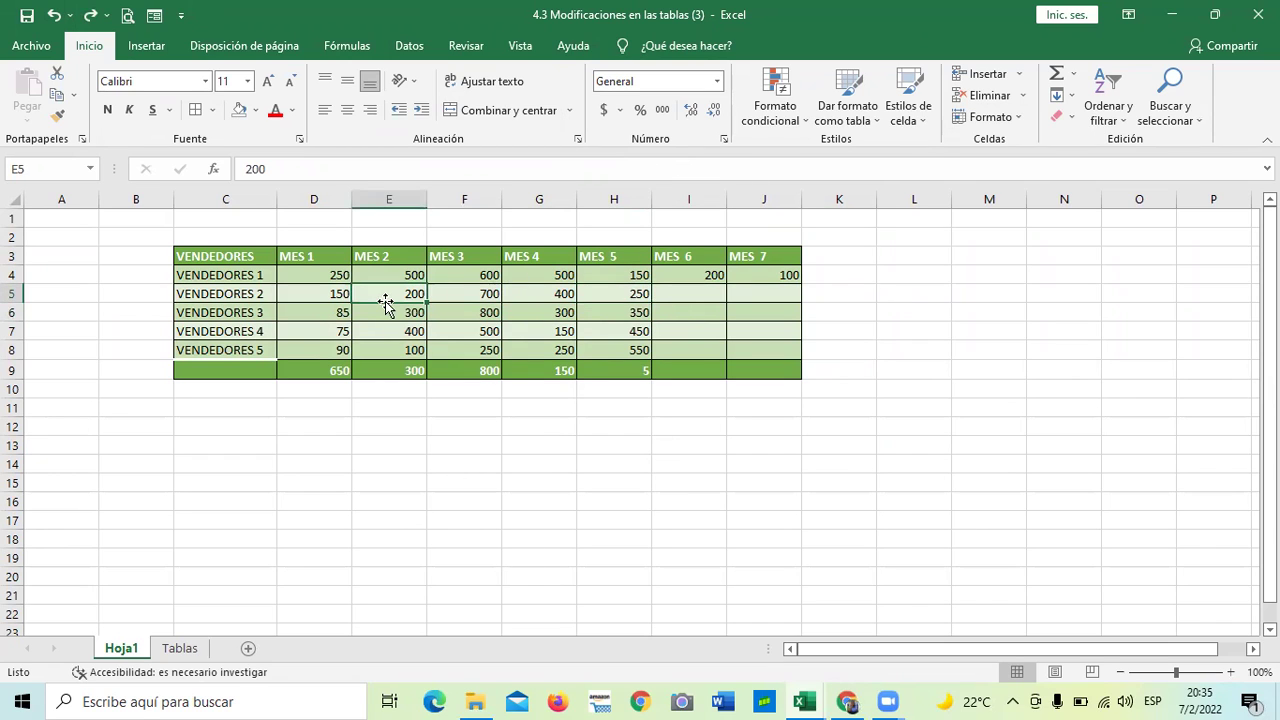
{"action": "left_click", "coordinate": [730, 341]}
{"action": "left_click", "coordinate": [722, 278]}
{"action": "left_click", "coordinate": [763, 258]}
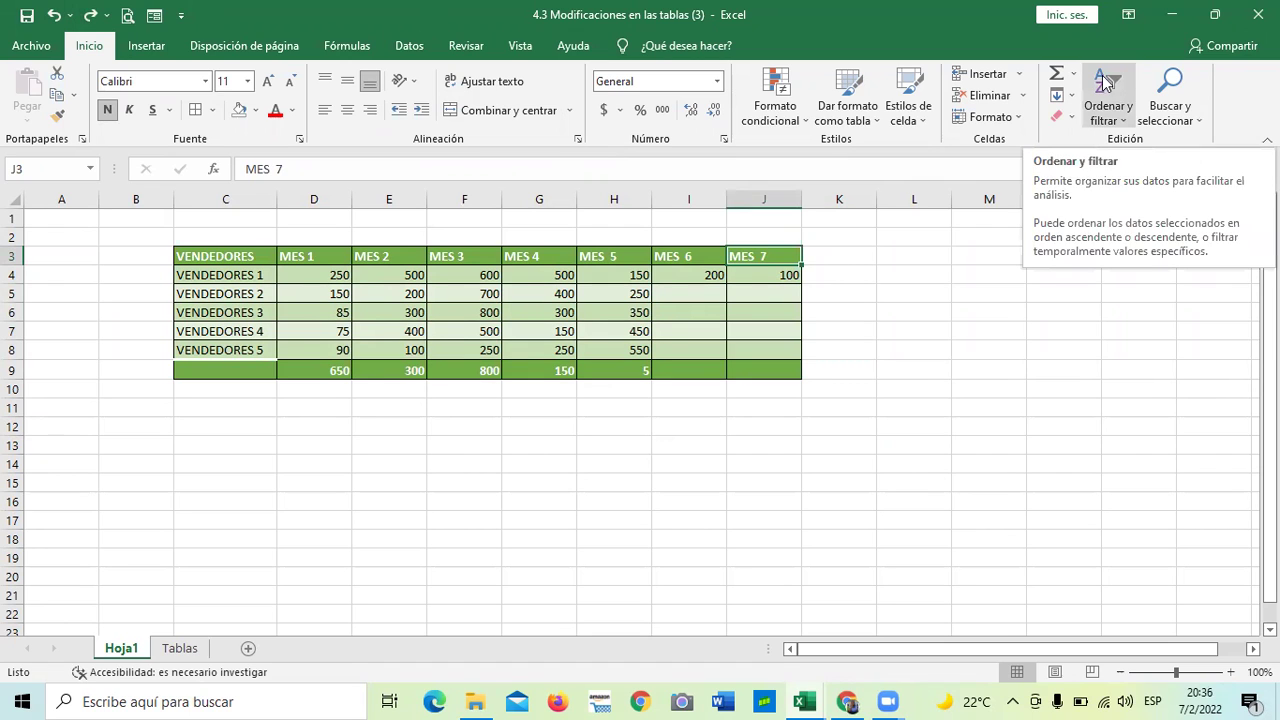
{"action": "left_click", "coordinate": [560, 263]}
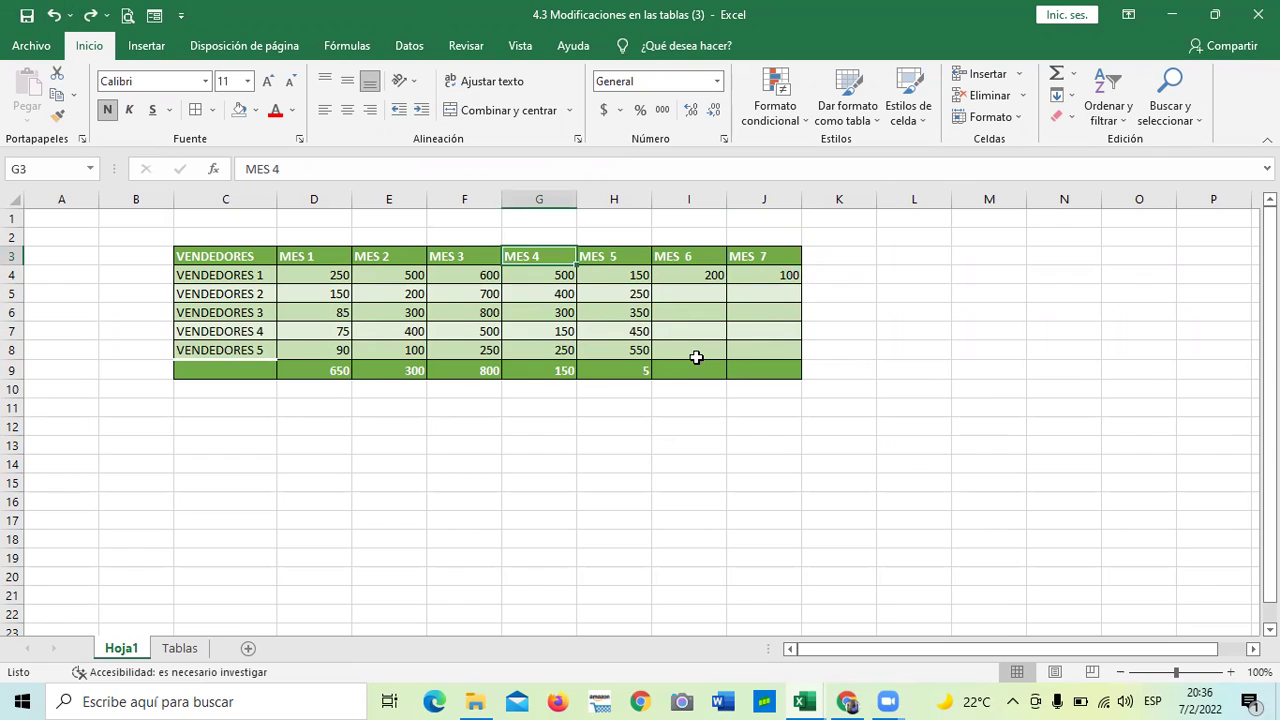
{"action": "scroll", "coordinate": [694, 354], "scroll_direction": "down", "scroll_amount": 1}
{"action": "left_click", "coordinate": [660, 446]}
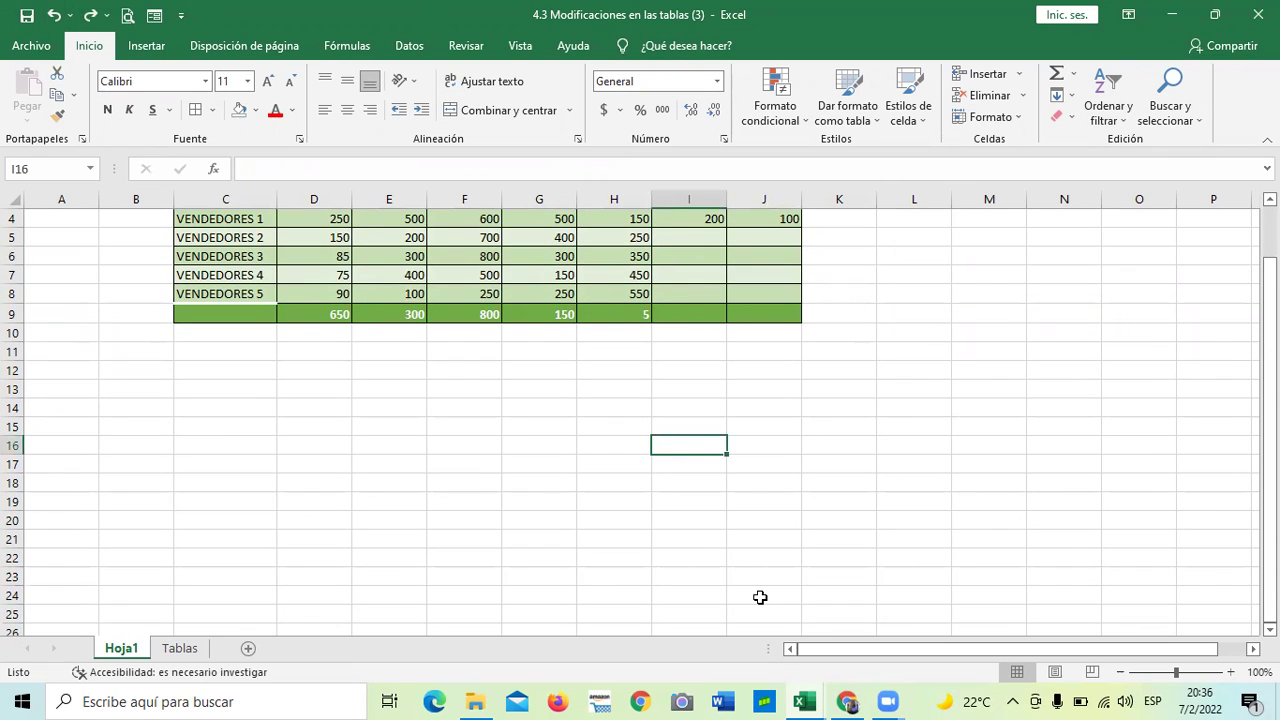
{"action": "scroll", "coordinate": [786, 426], "scroll_direction": "up", "scroll_amount": 1}
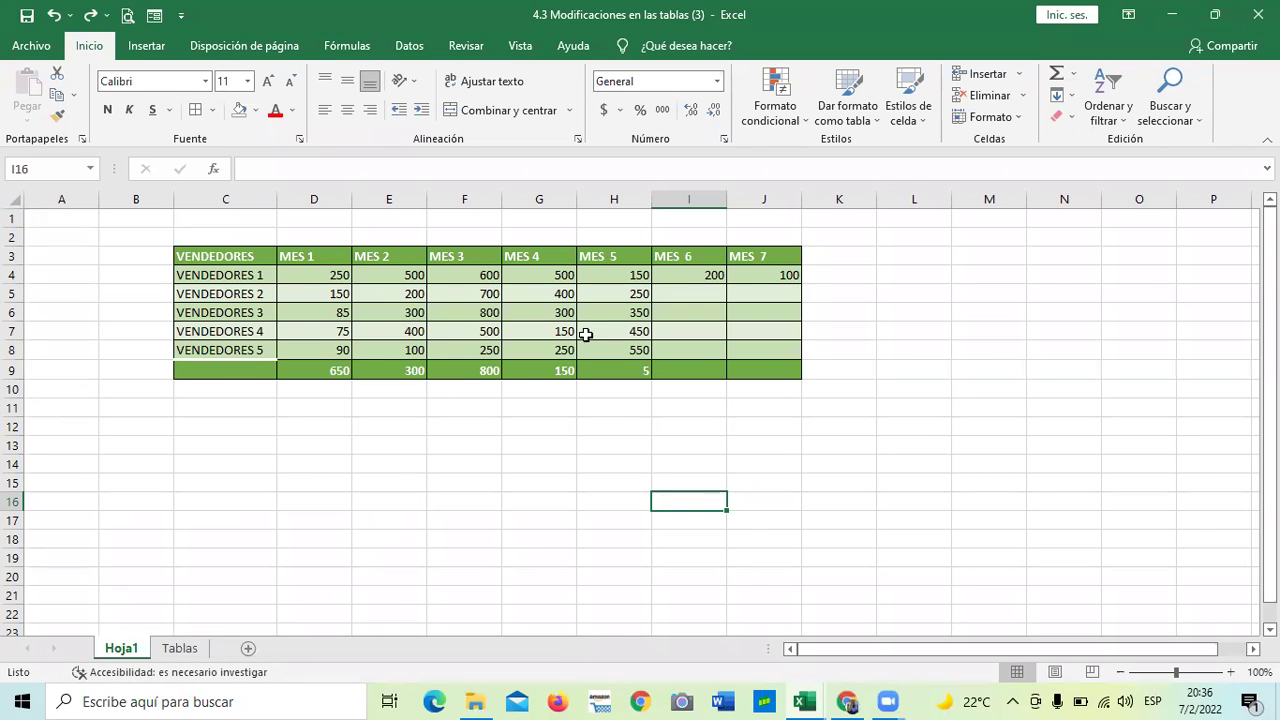
Look over the Tablas sheet, return to Hoja1, then bring the Ejercicio Excel Intermedio workbook forward
{"action": "left_click", "coordinate": [179, 650]}
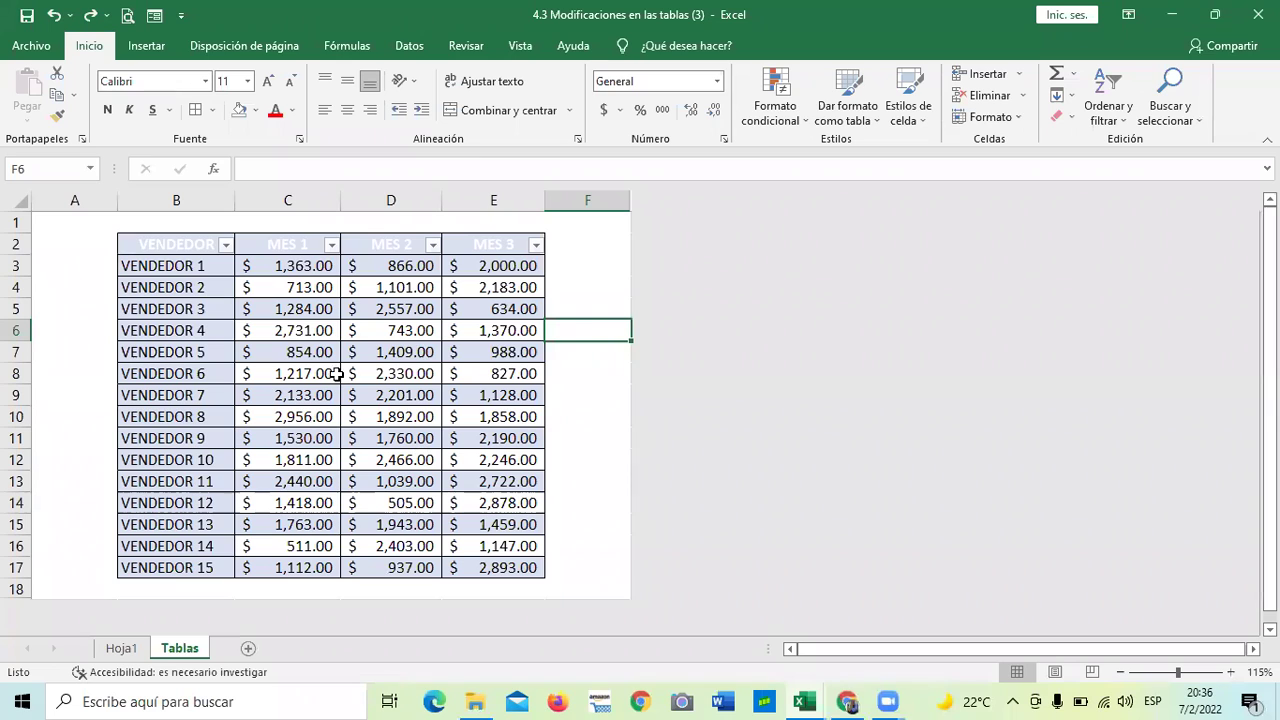
{"action": "left_click", "coordinate": [121, 648]}
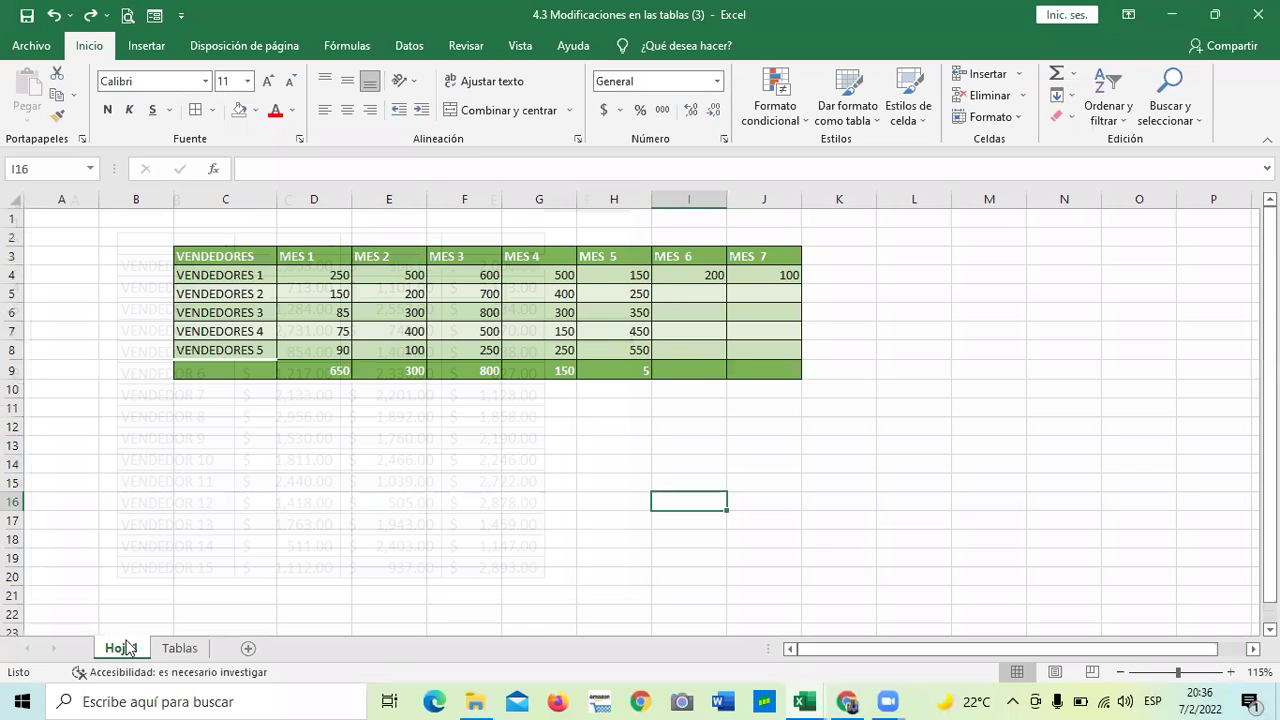
{"action": "left_click", "coordinate": [595, 274]}
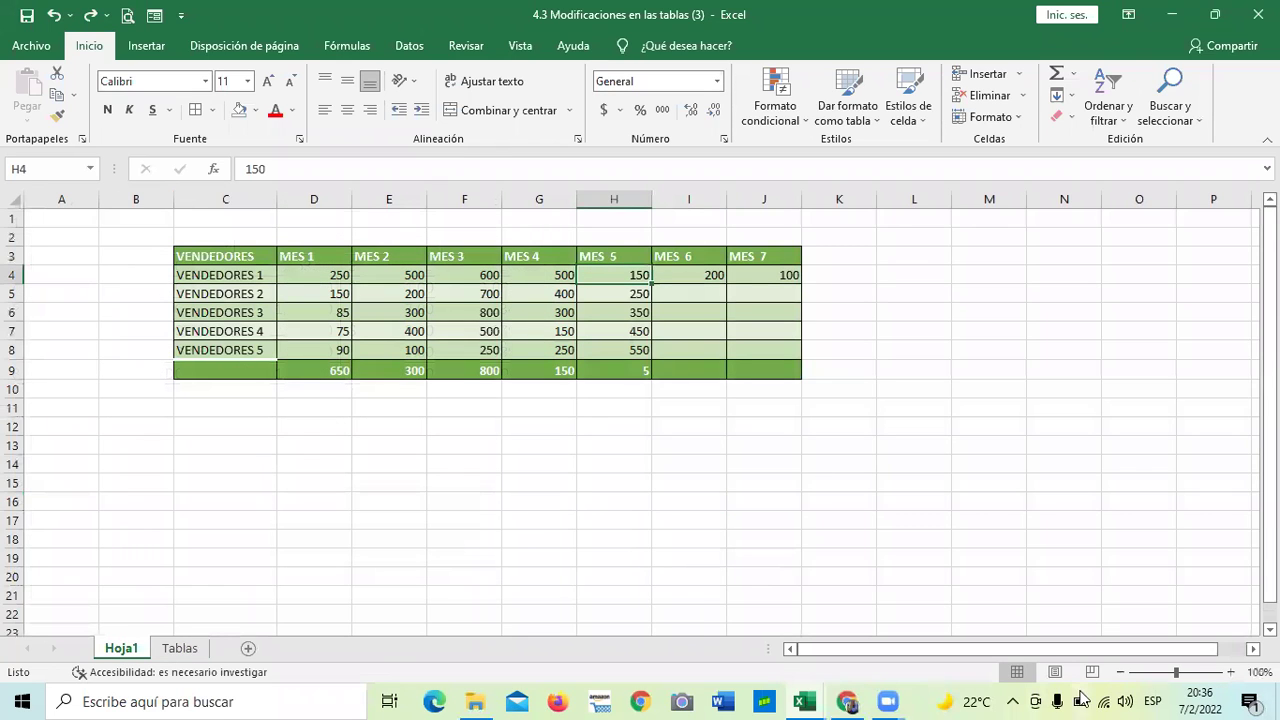
{"action": "mouse_move", "coordinate": [802, 701]}
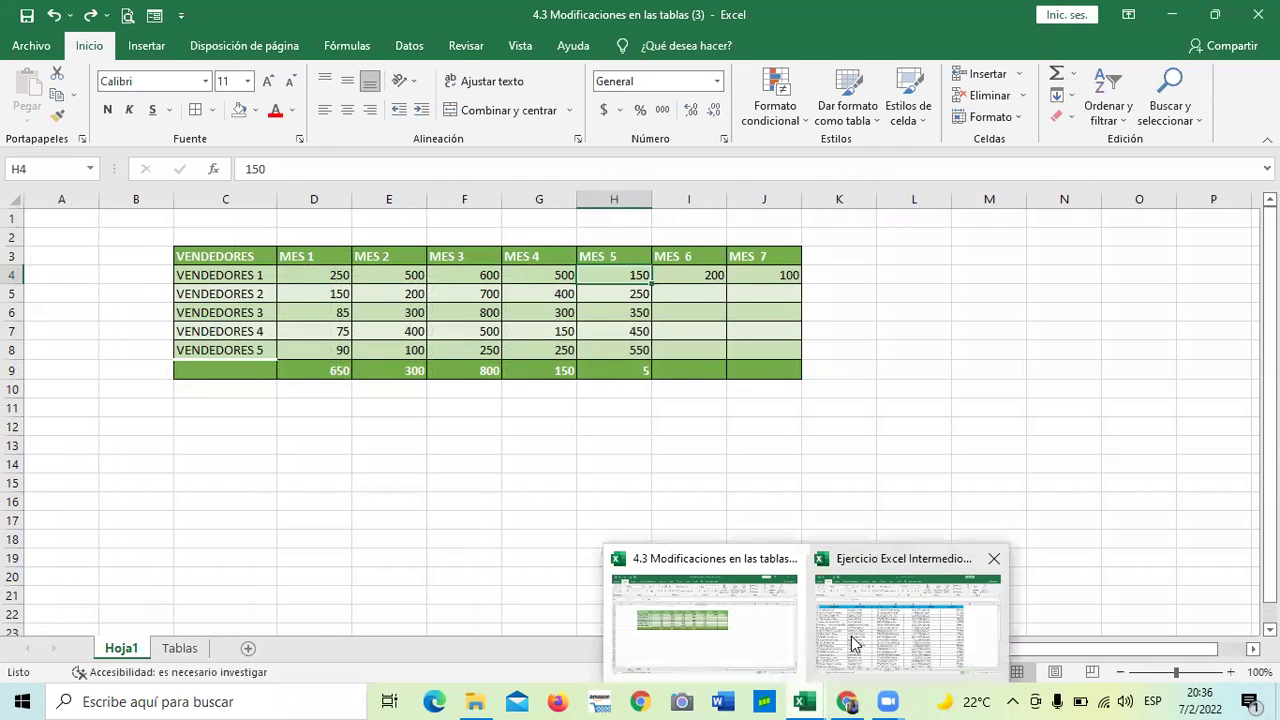
{"action": "left_click", "coordinate": [925, 620]}
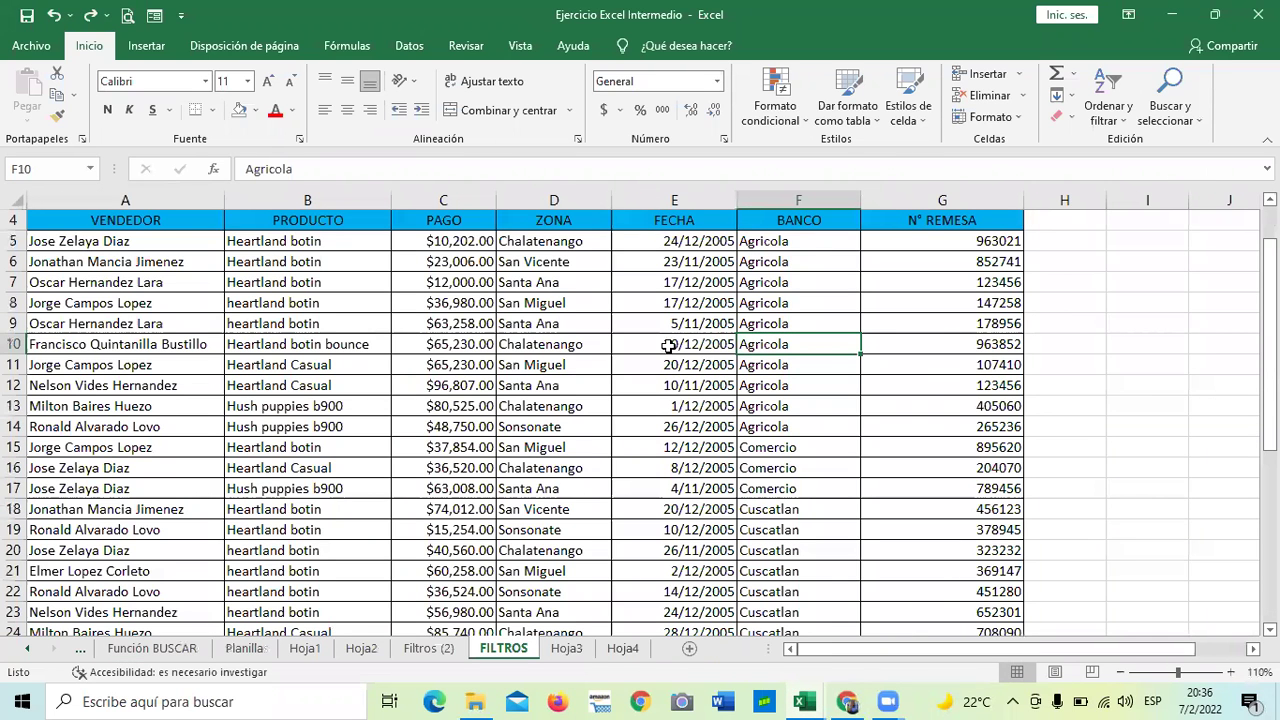
Browse the FILTROS sales data to its last row, then start a table over $A$4:$G$37 with Ctrl+T
{"action": "scroll", "coordinate": [483, 266], "scroll_direction": "down", "scroll_amount": 1}
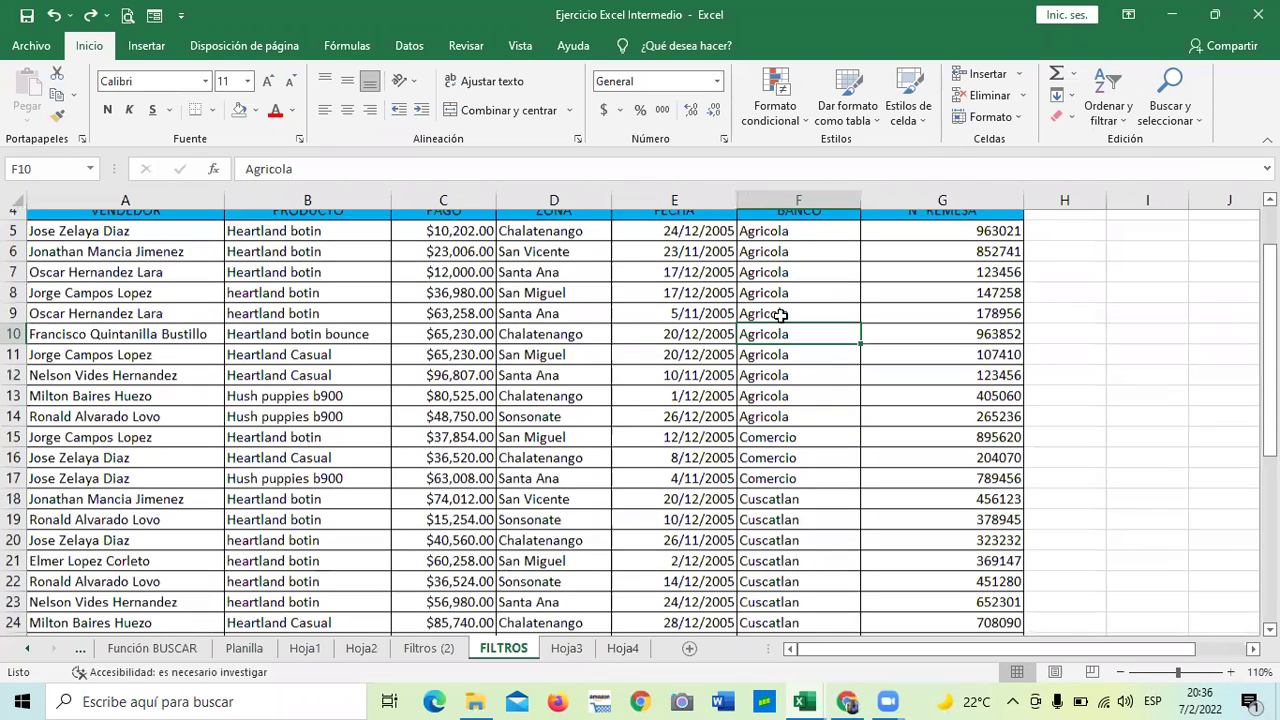
{"action": "key", "text": "ctrl+Down"}
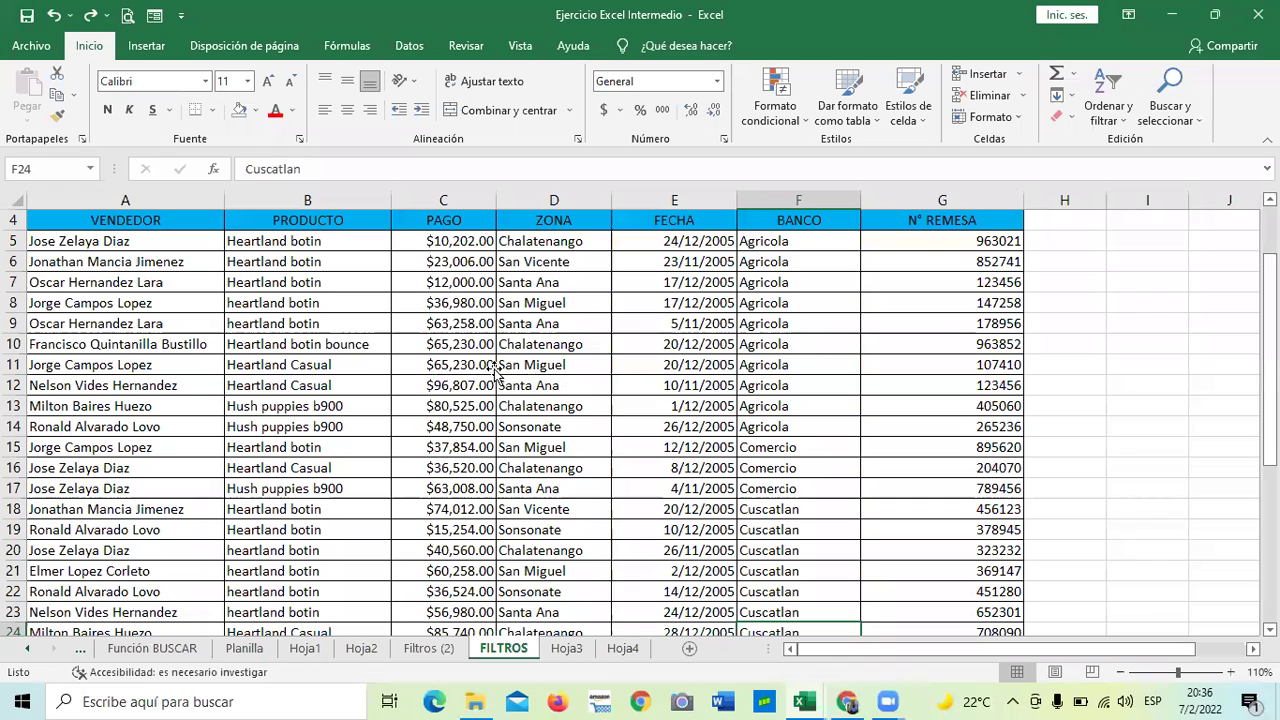
{"action": "key", "text": "Left"}
{"action": "key", "text": "Left"}
{"action": "key", "text": "Left"}
{"action": "key", "text": "Up"}
{"action": "scroll", "coordinate": [600, 380], "scroll_direction": "down", "scroll_amount": 7}
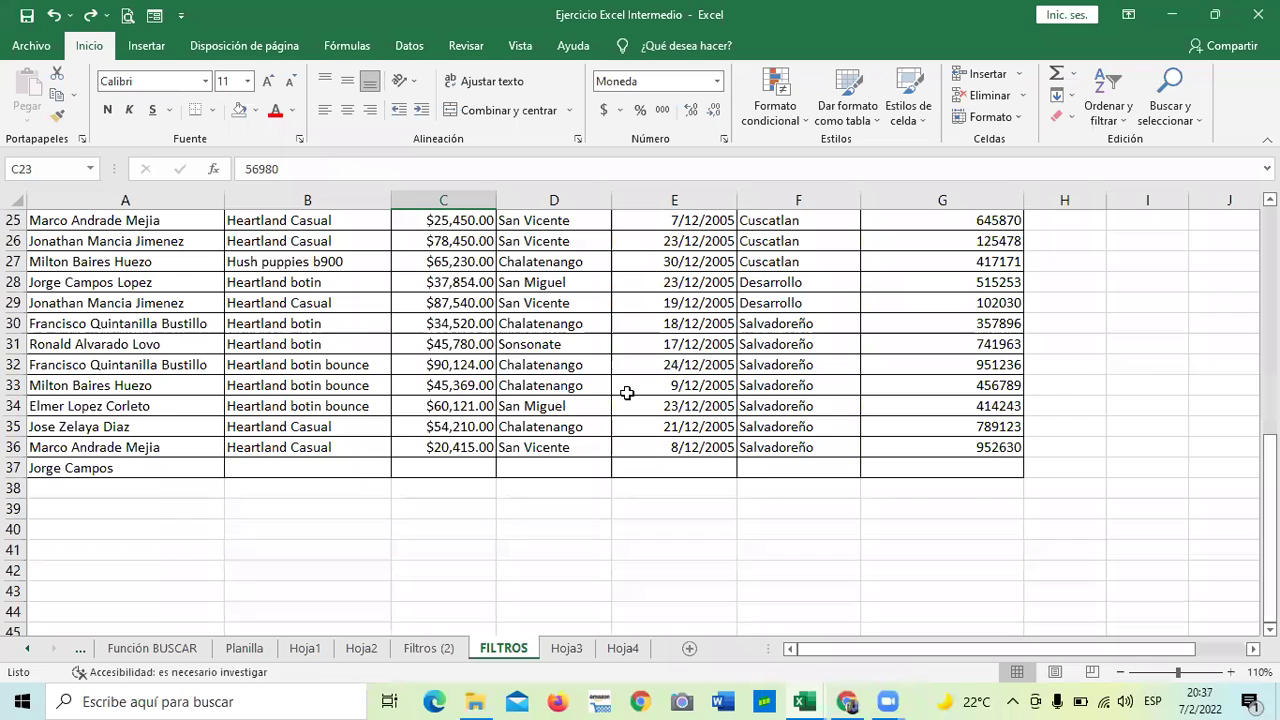
{"action": "left_click", "coordinate": [487, 335]}
{"action": "scroll", "coordinate": [487, 333], "scroll_direction": "up", "scroll_amount": 6}
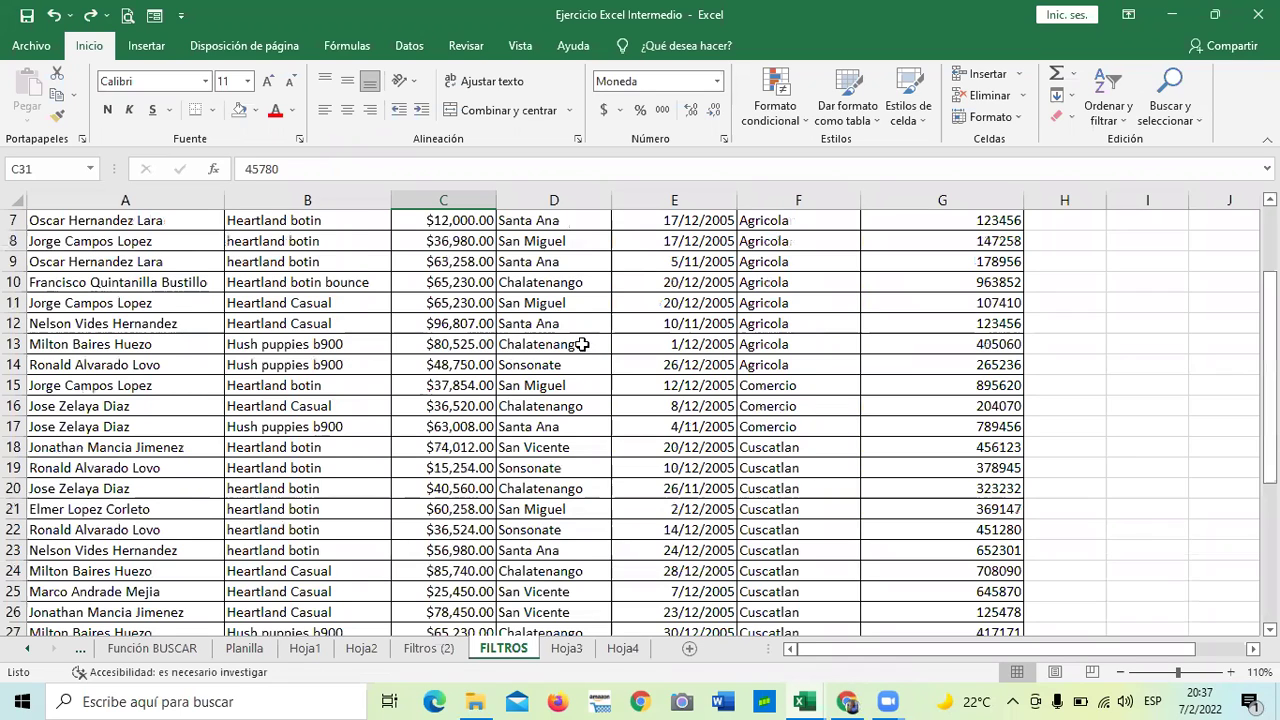
{"action": "scroll", "coordinate": [501, 400], "scroll_direction": "down", "scroll_amount": 1}
{"action": "left_click", "coordinate": [540, 406]}
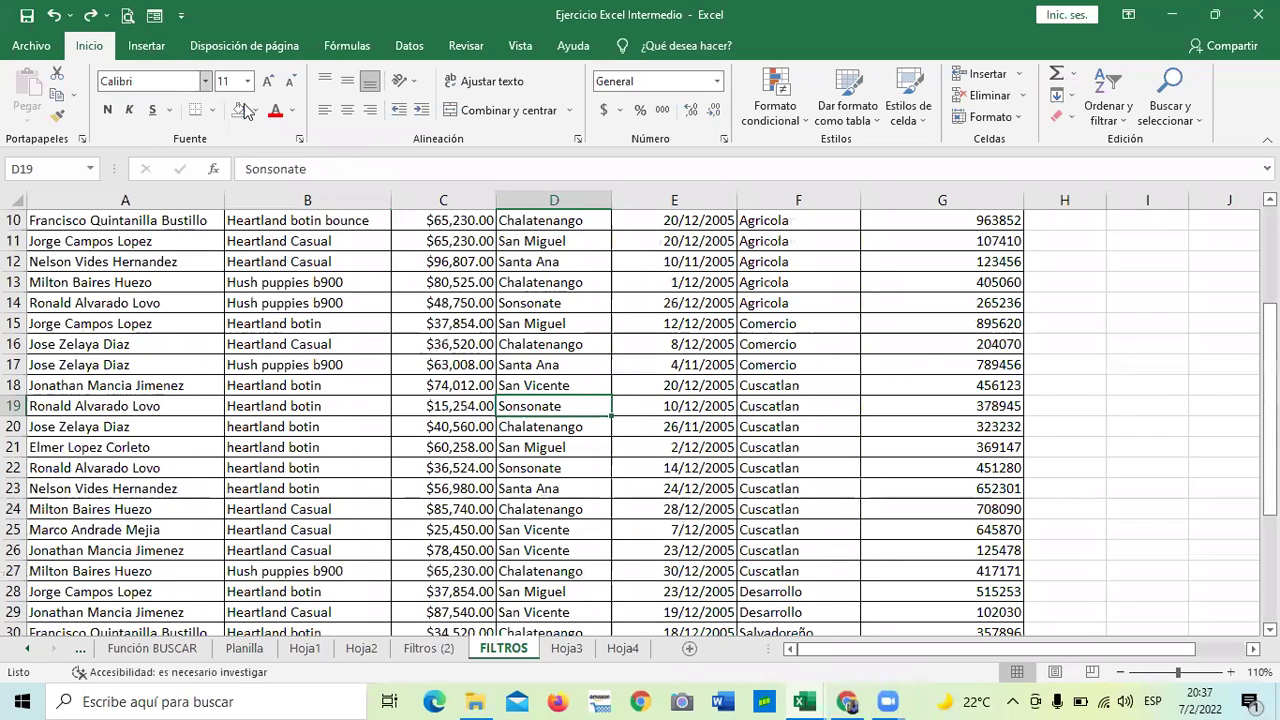
{"action": "key", "text": "ctrl+t"}
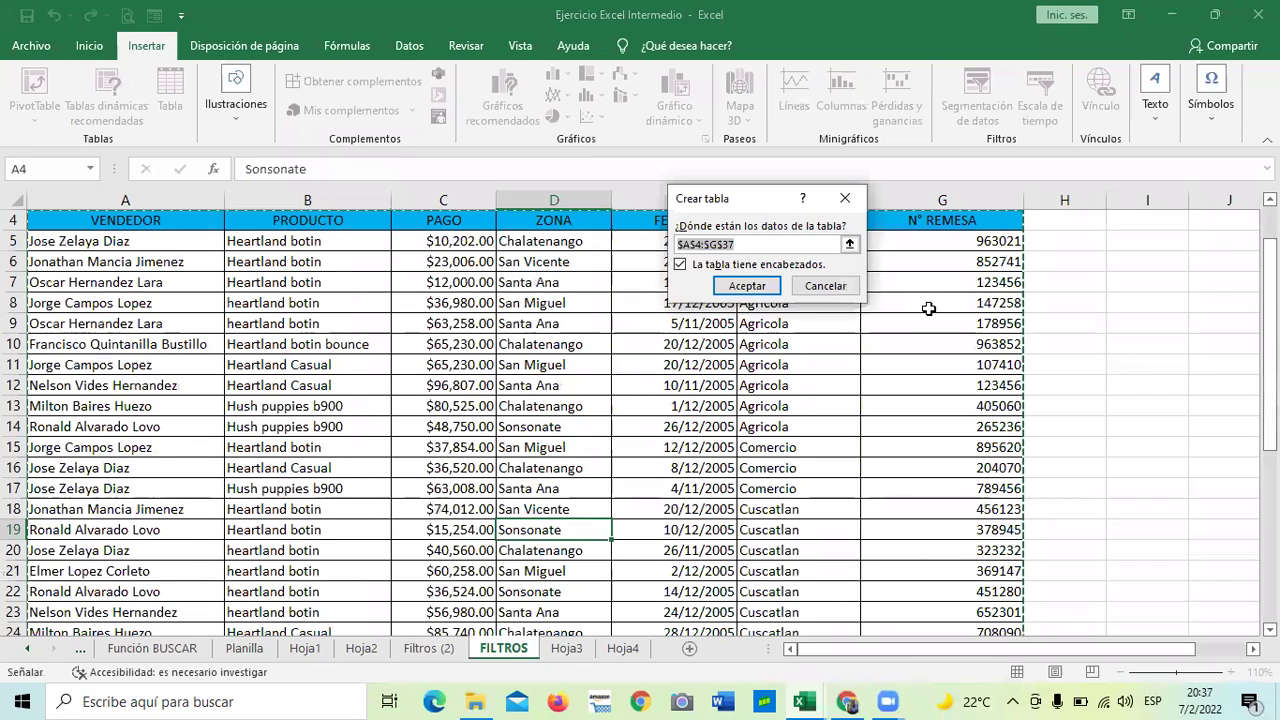
{"action": "scroll", "coordinate": [928, 308], "scroll_direction": "down", "scroll_amount": 7}
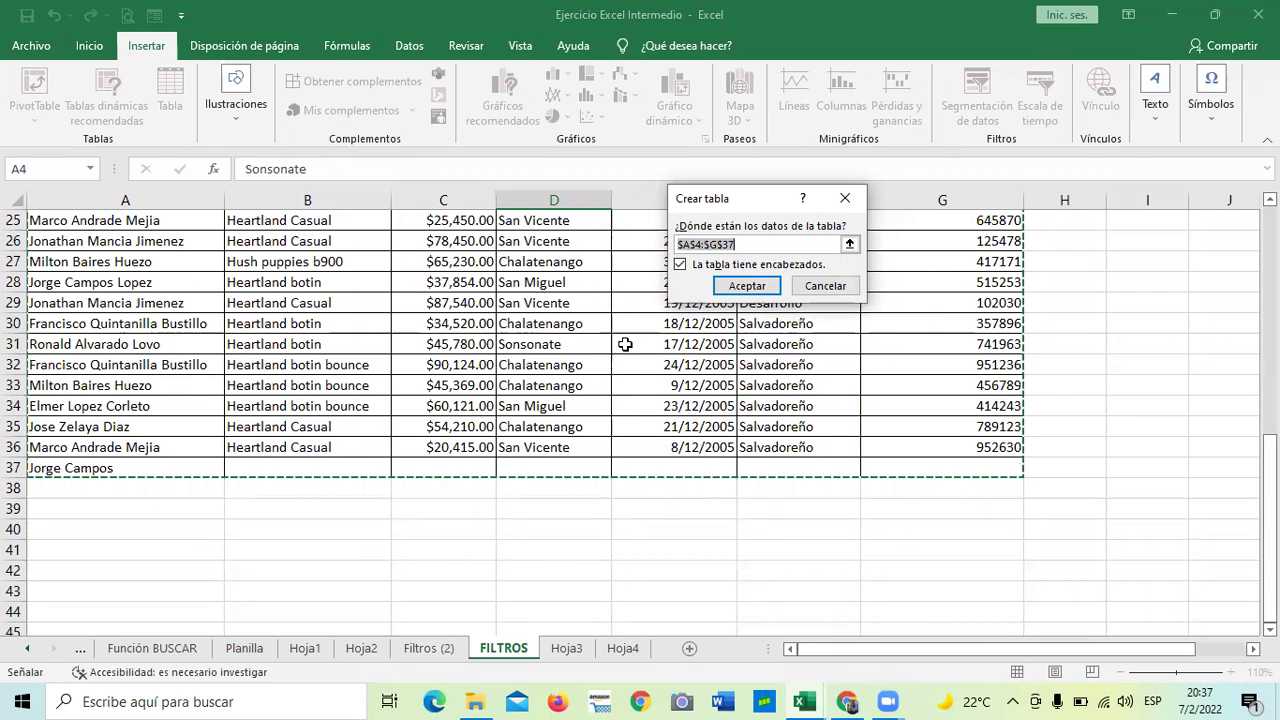
{"action": "left_click", "coordinate": [746, 286]}
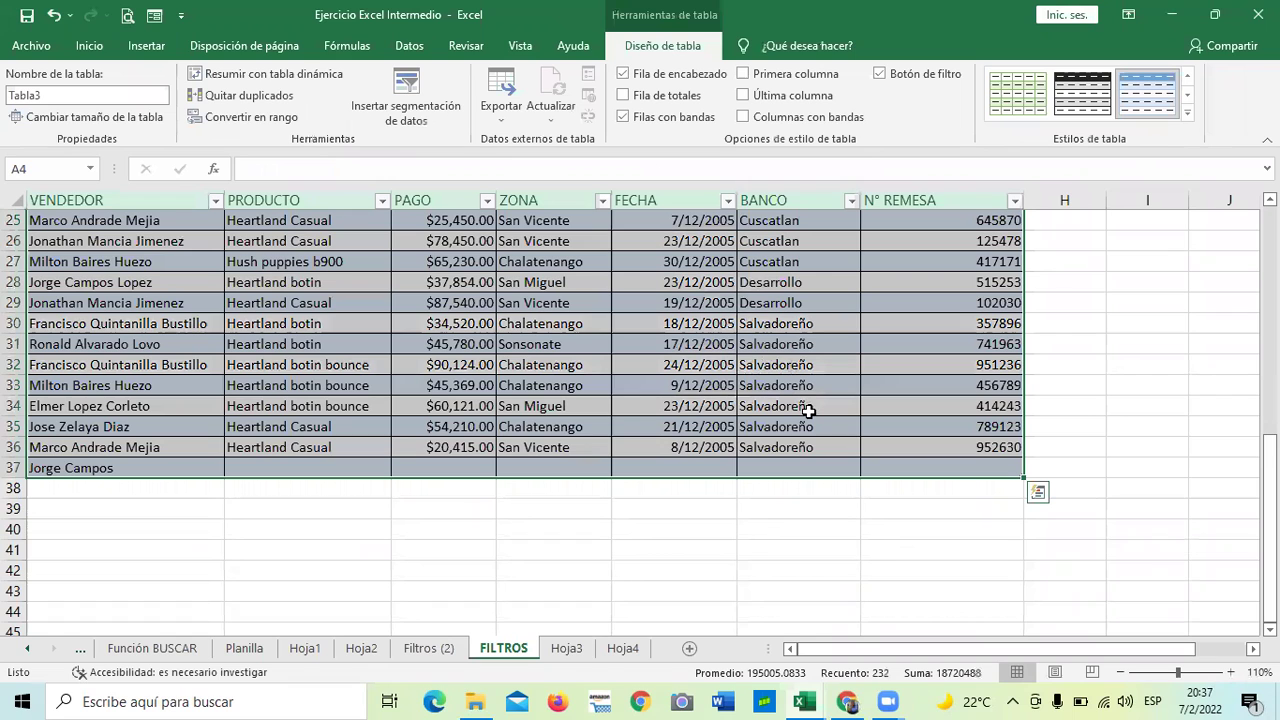
{"action": "scroll", "coordinate": [730, 372], "scroll_direction": "up", "scroll_amount": 6}
{"action": "left_click", "coordinate": [727, 370]}
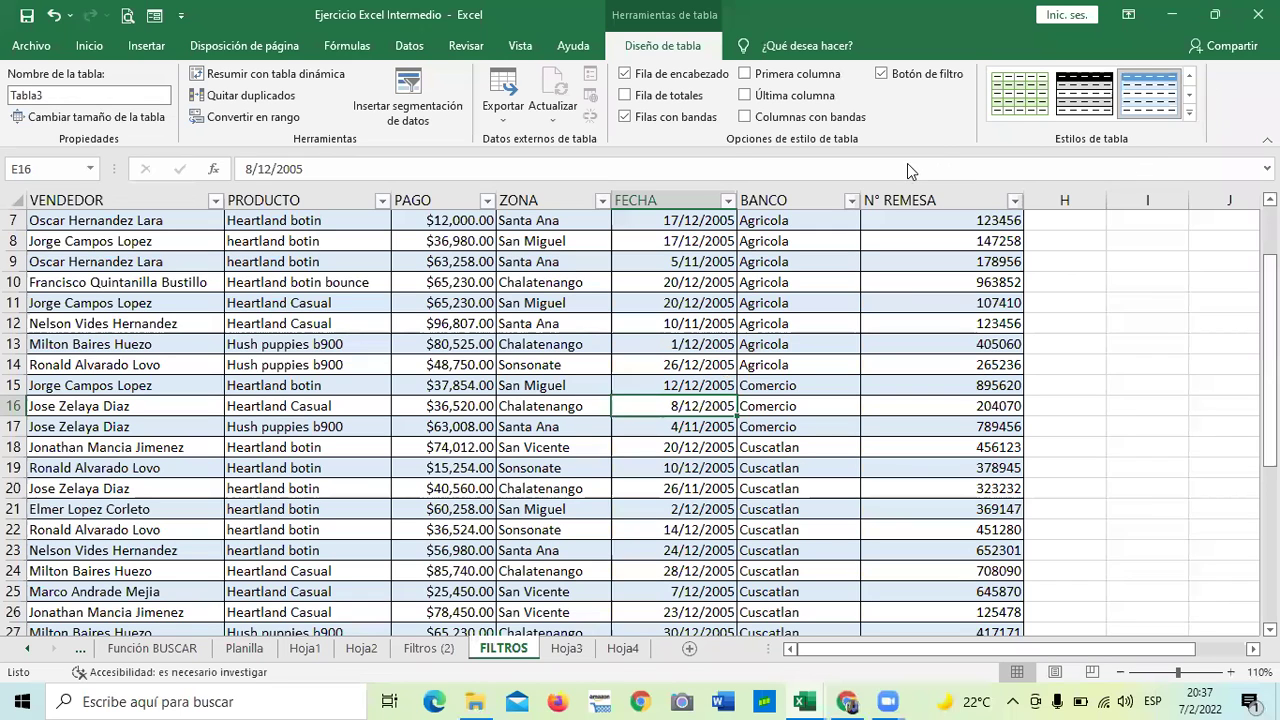
{"action": "left_click", "coordinate": [1189, 112]}
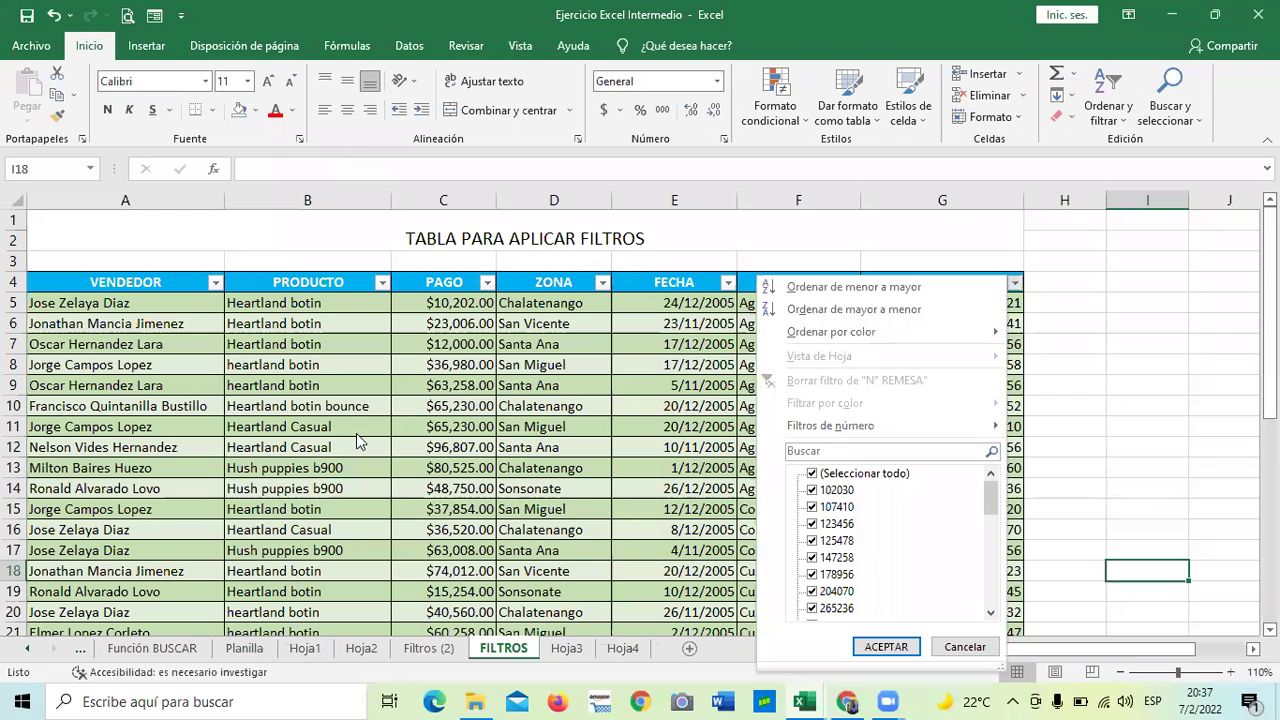
{"action": "key", "text": "Escape"}
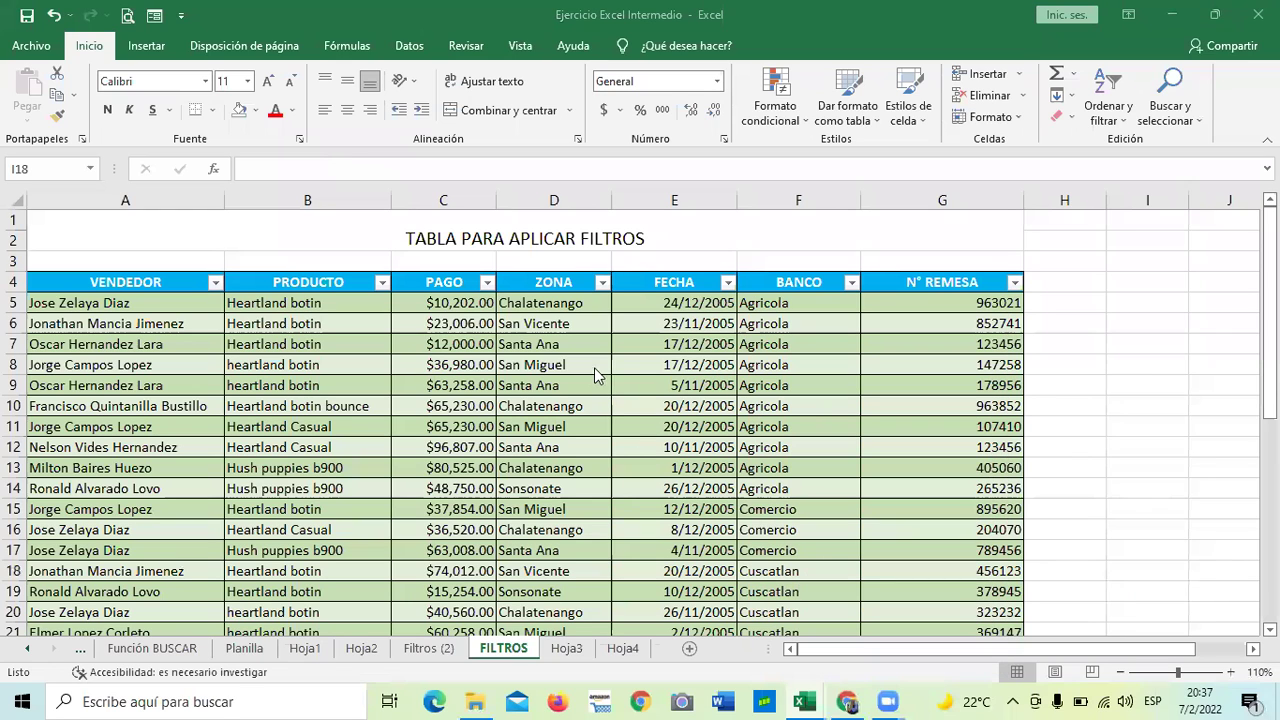
{"action": "scroll", "coordinate": [648, 485], "scroll_direction": "down", "scroll_amount": 7}
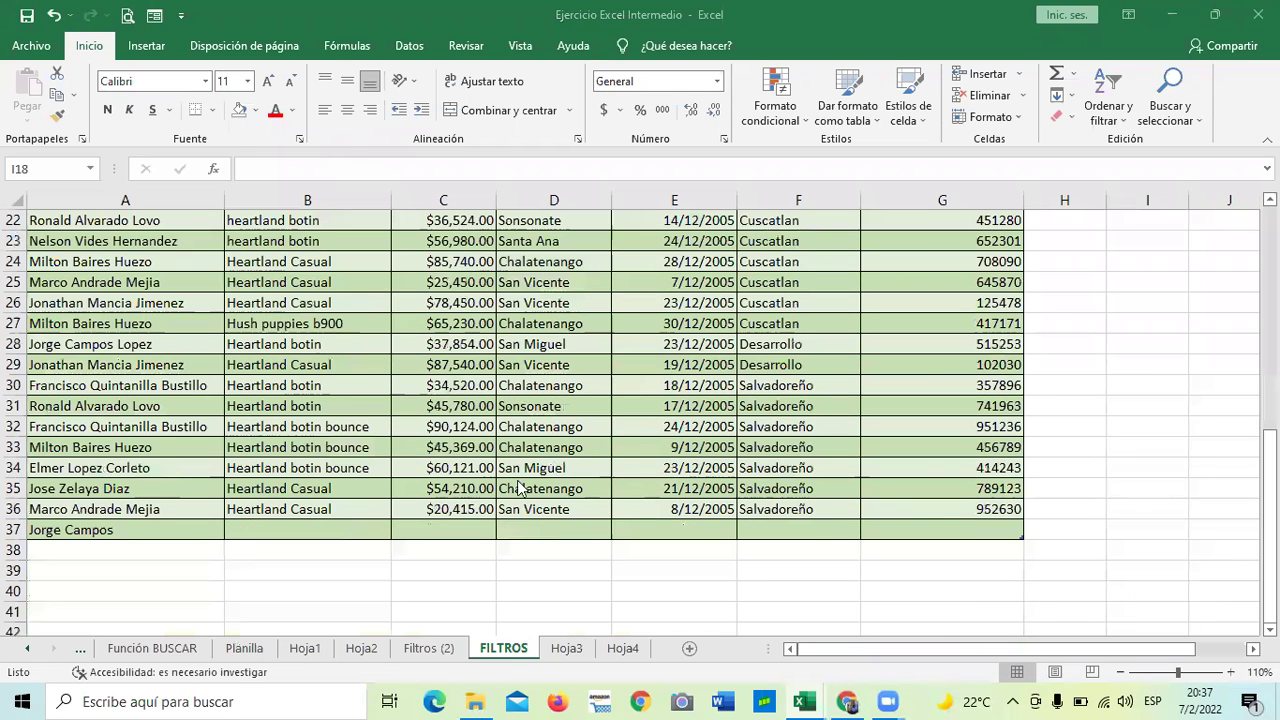
{"action": "scroll", "coordinate": [843, 294], "scroll_direction": "up", "scroll_amount": 7}
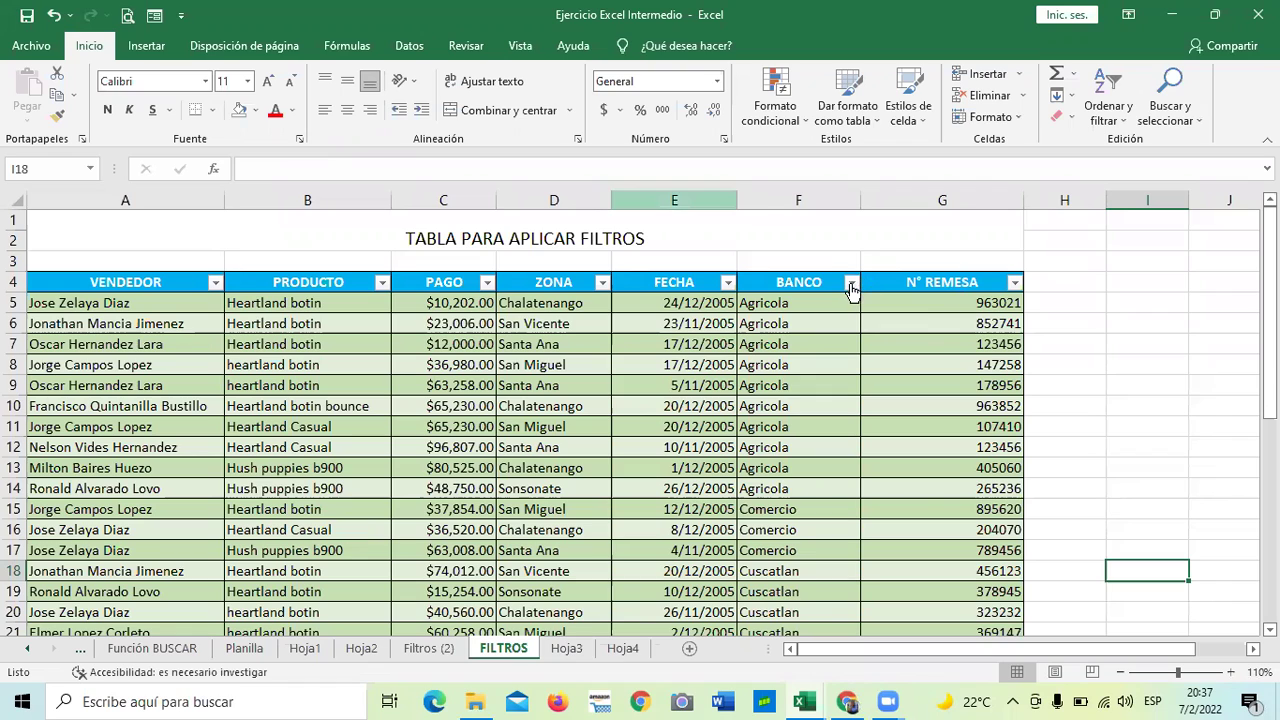
Filter the BANCO column to only (Vacías), leaving row 37 as the single visible record
{"action": "left_click", "coordinate": [850, 284]}
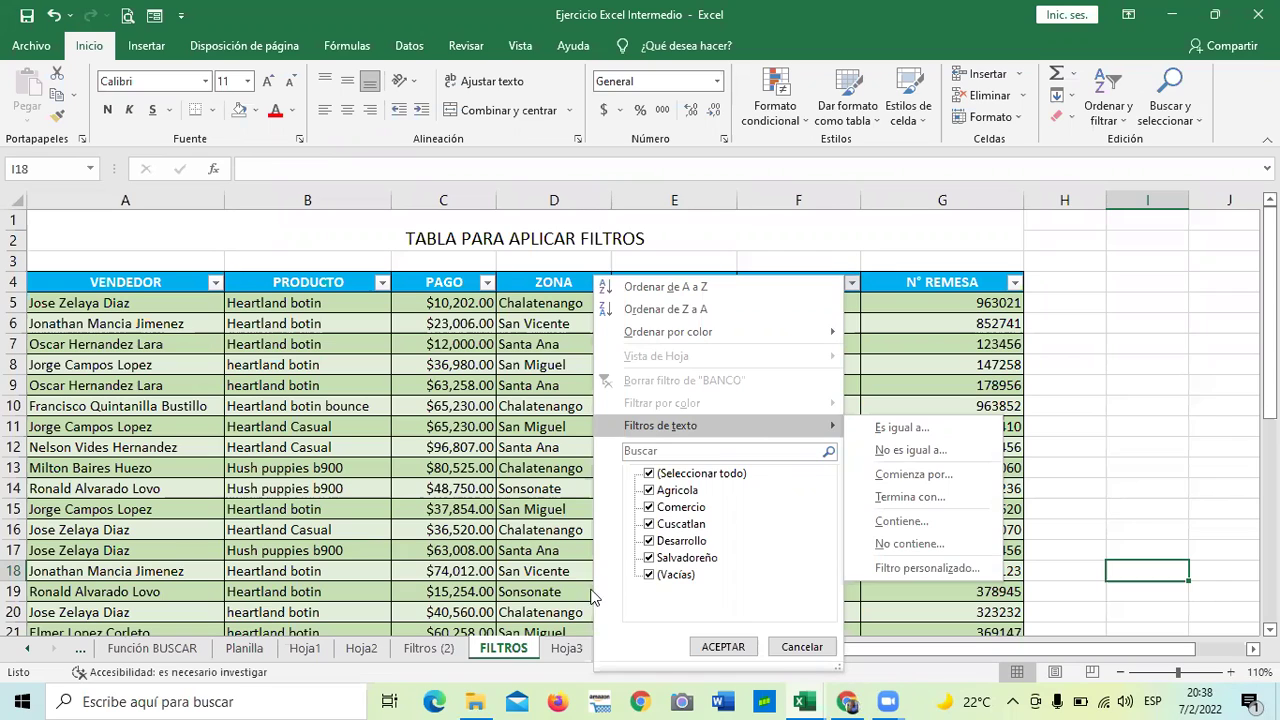
{"action": "left_click", "coordinate": [649, 576]}
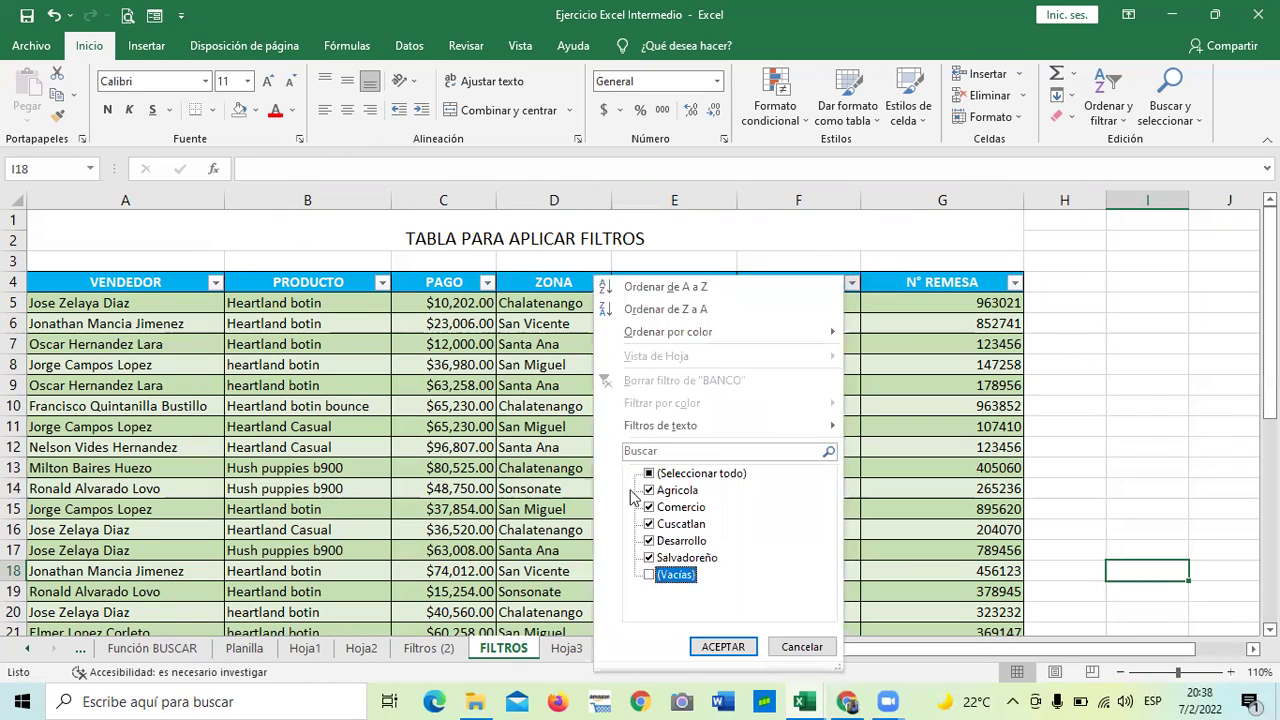
{"action": "left_click", "coordinate": [649, 474]}
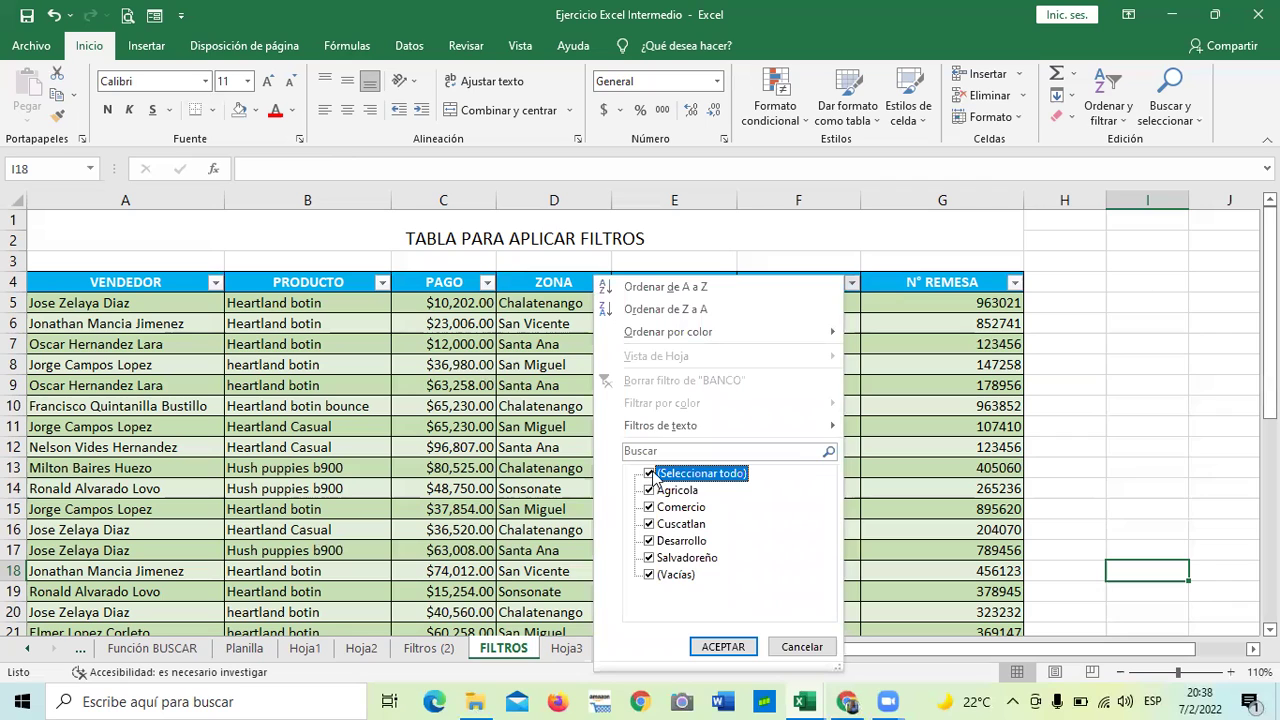
{"action": "left_click", "coordinate": [651, 474]}
{"action": "left_click", "coordinate": [649, 575]}
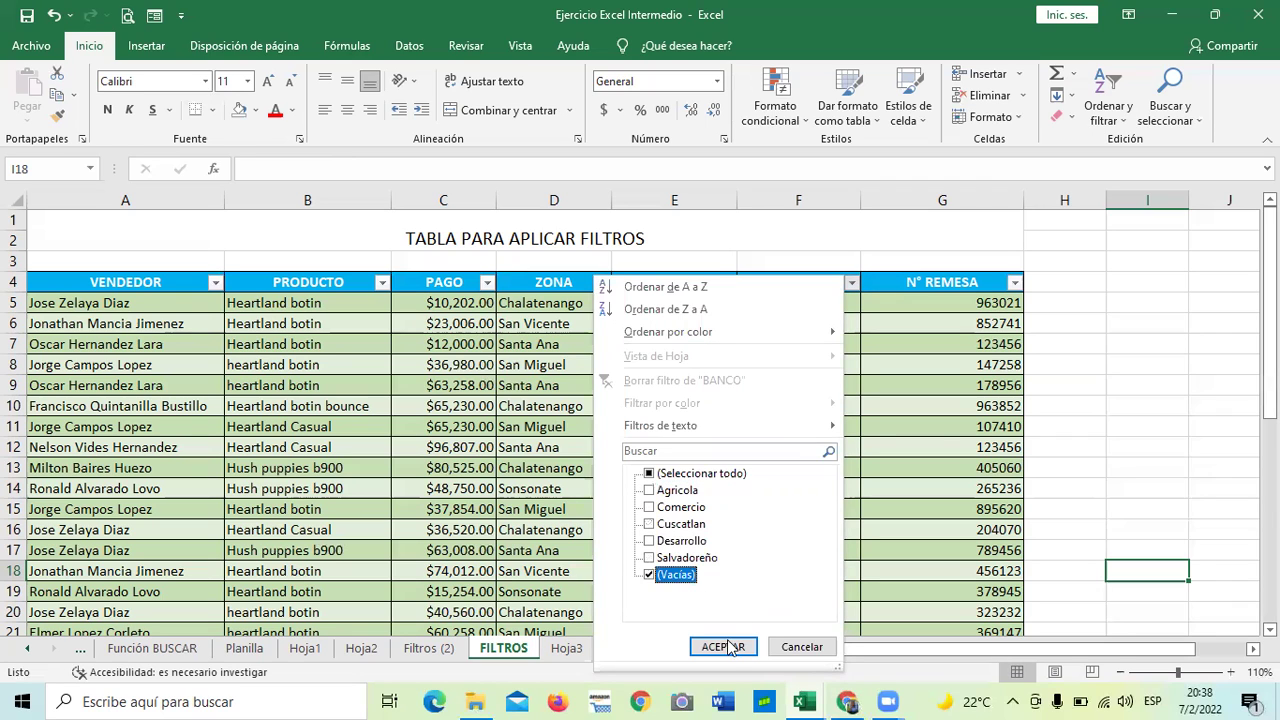
{"action": "left_click", "coordinate": [723, 647]}
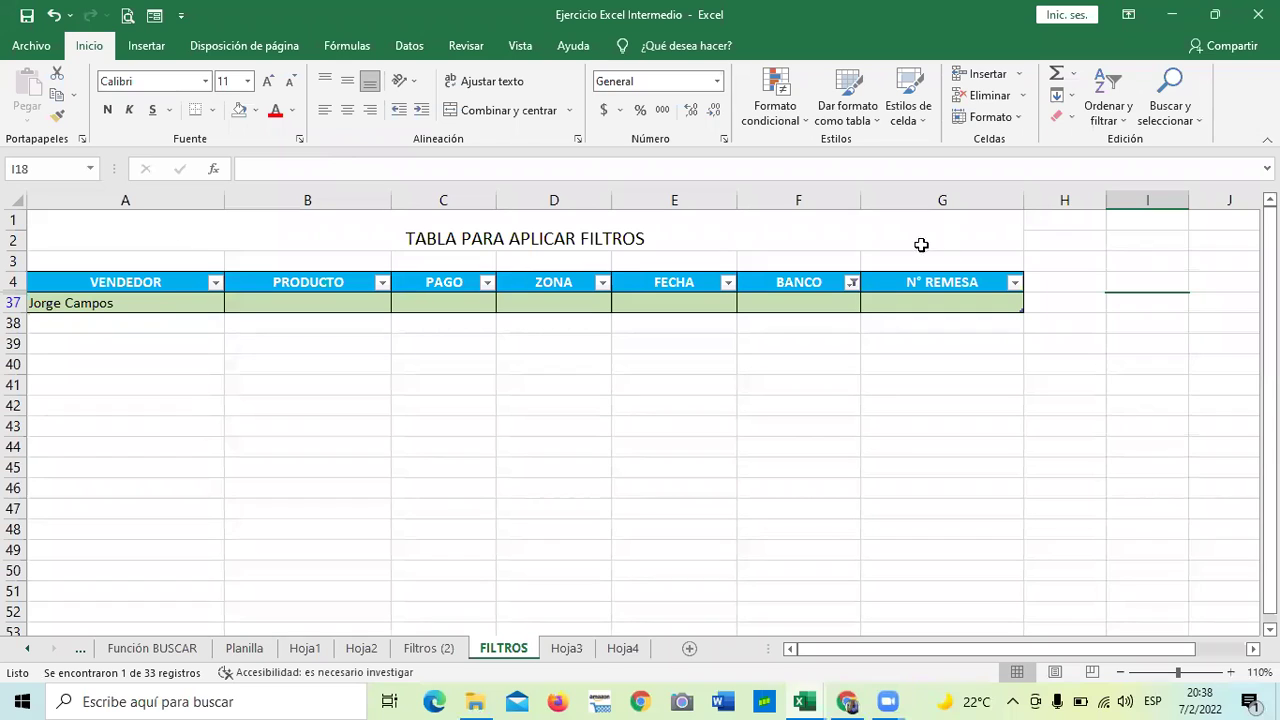
Filter the BANCO column to show only Agricola rows
{"action": "left_click", "coordinate": [157, 298]}
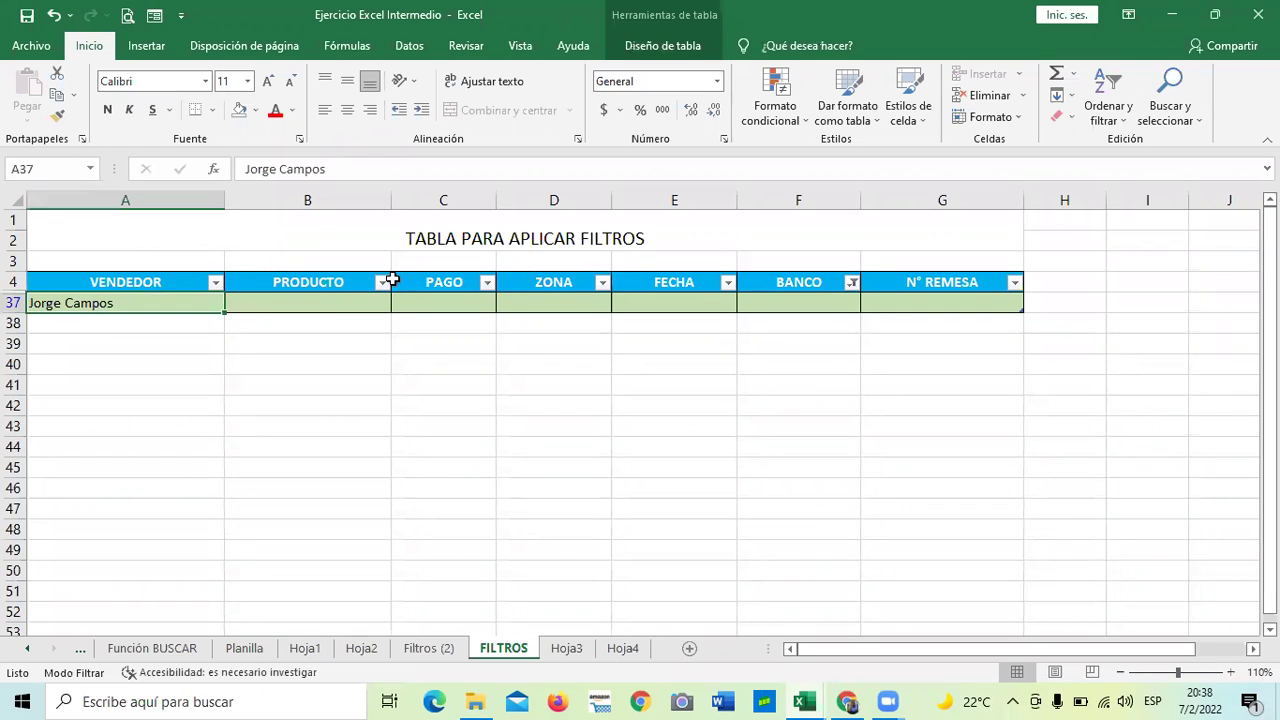
{"action": "left_click", "coordinate": [851, 282]}
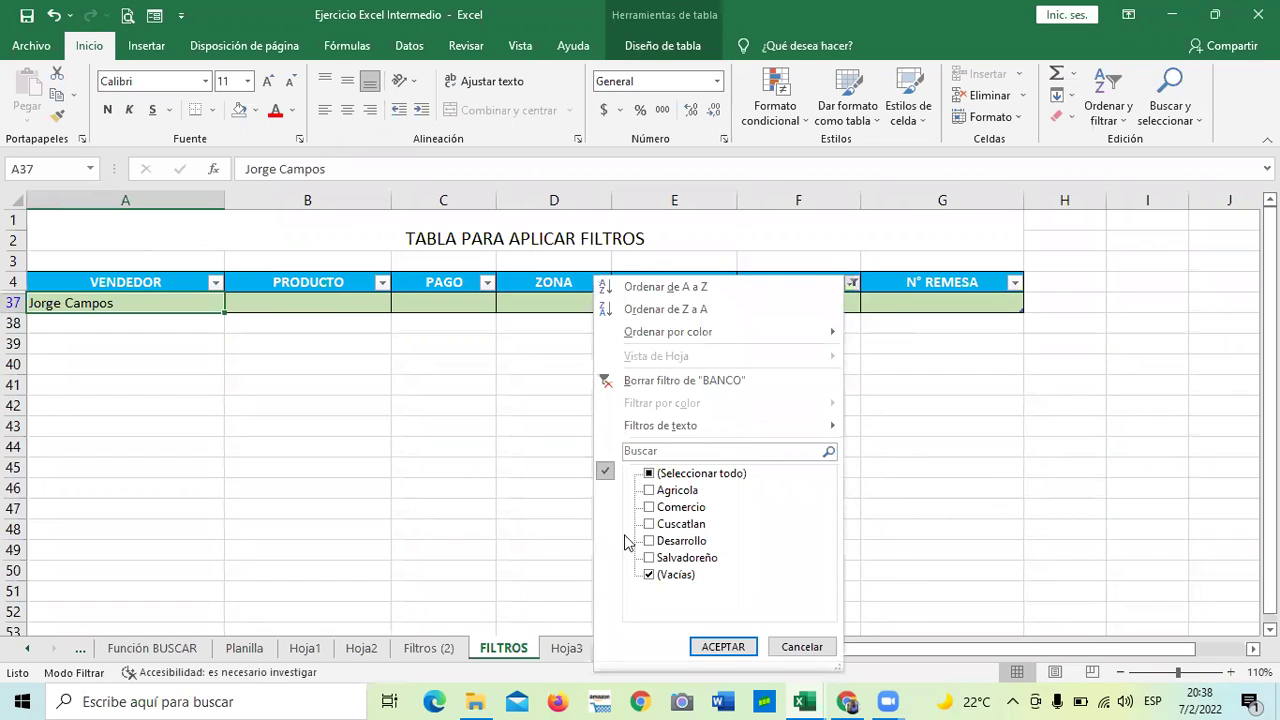
{"action": "left_click", "coordinate": [649, 474]}
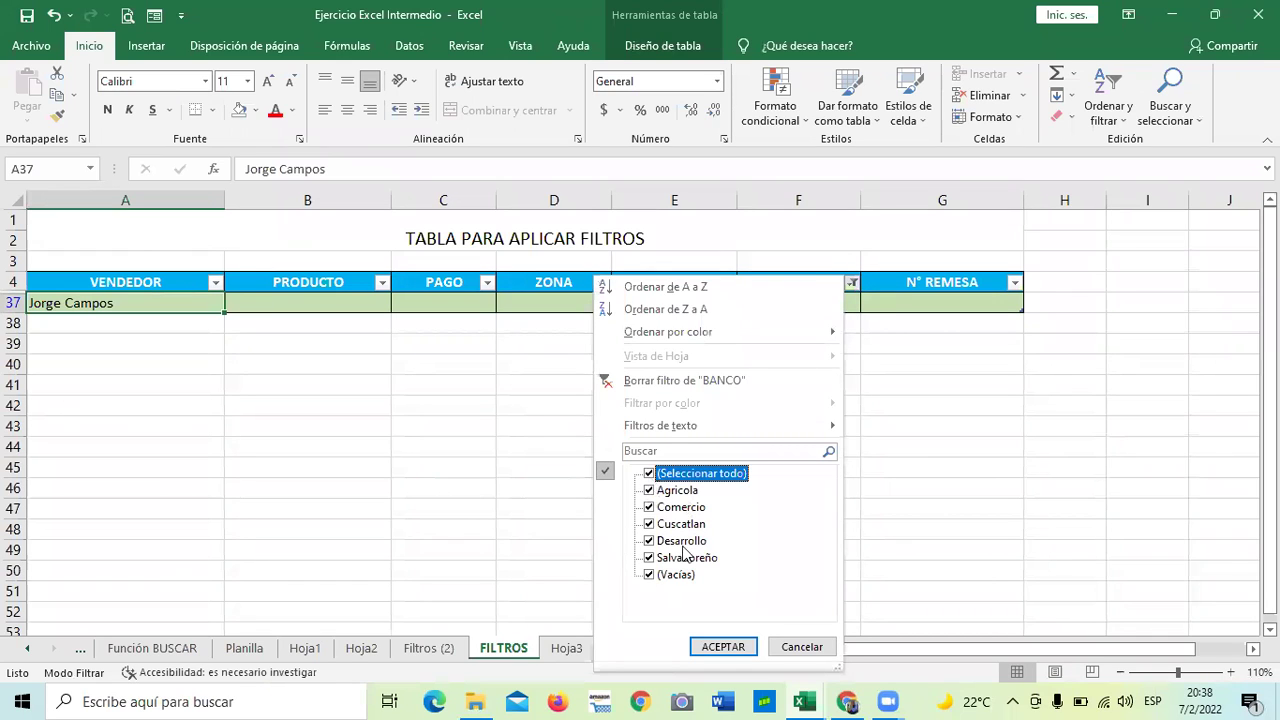
{"action": "left_click", "coordinate": [649, 473]}
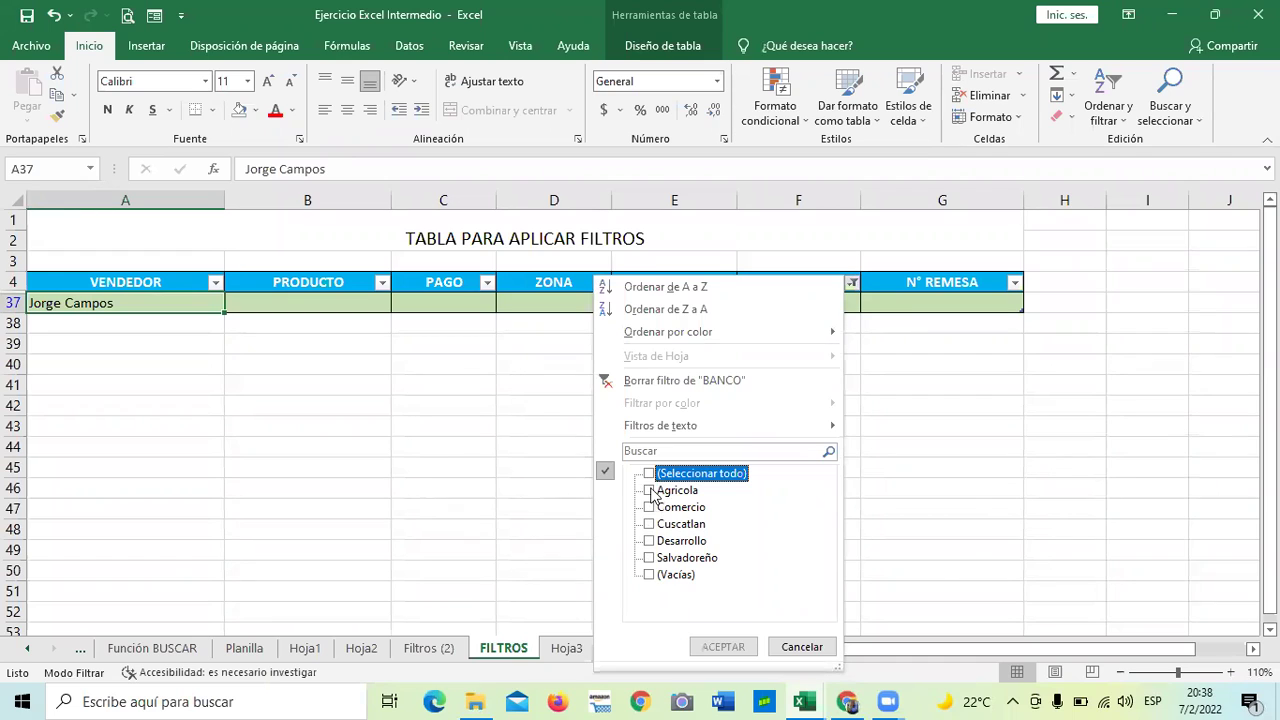
{"action": "left_click", "coordinate": [649, 490]}
{"action": "left_click", "coordinate": [727, 644]}
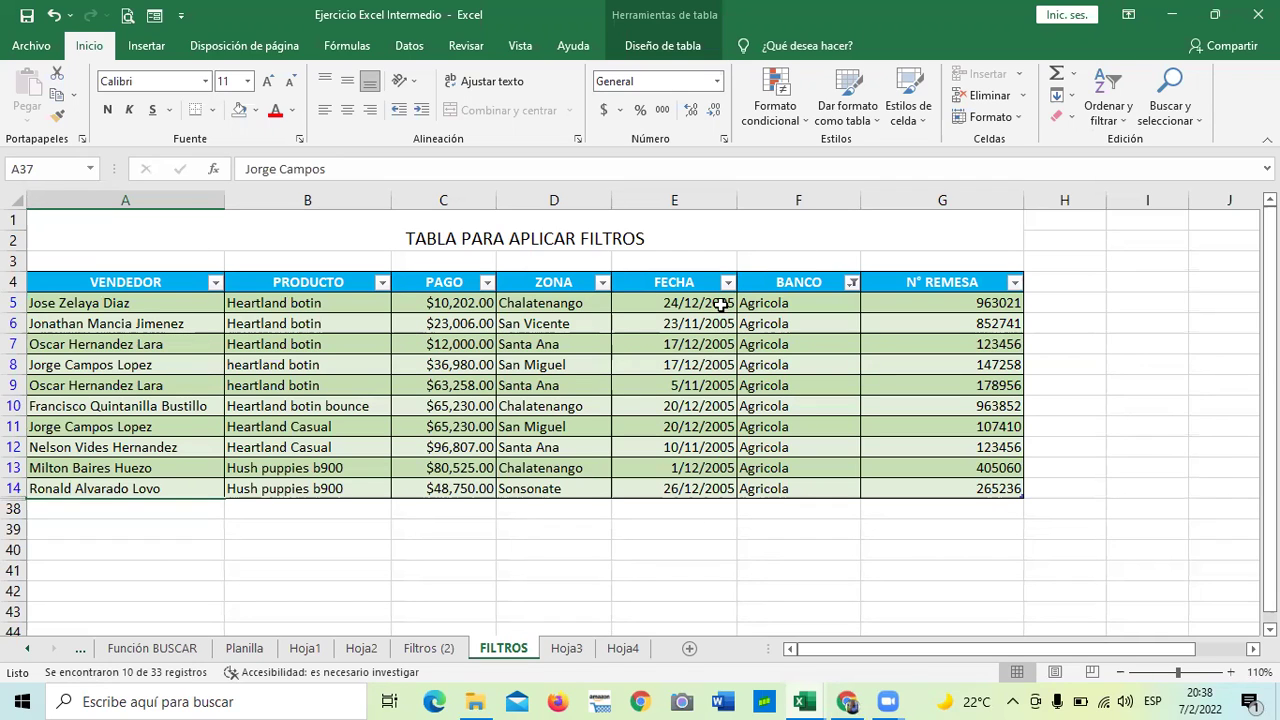
Reselect (Seleccionar todo) in the BANCO filter so every bank's records show again
{"action": "scroll", "coordinate": [634, 492], "scroll_direction": "down", "scroll_amount": 1}
{"action": "scroll", "coordinate": [634, 492], "scroll_direction": "up", "scroll_amount": 1}
{"action": "left_click", "coordinate": [692, 408]}
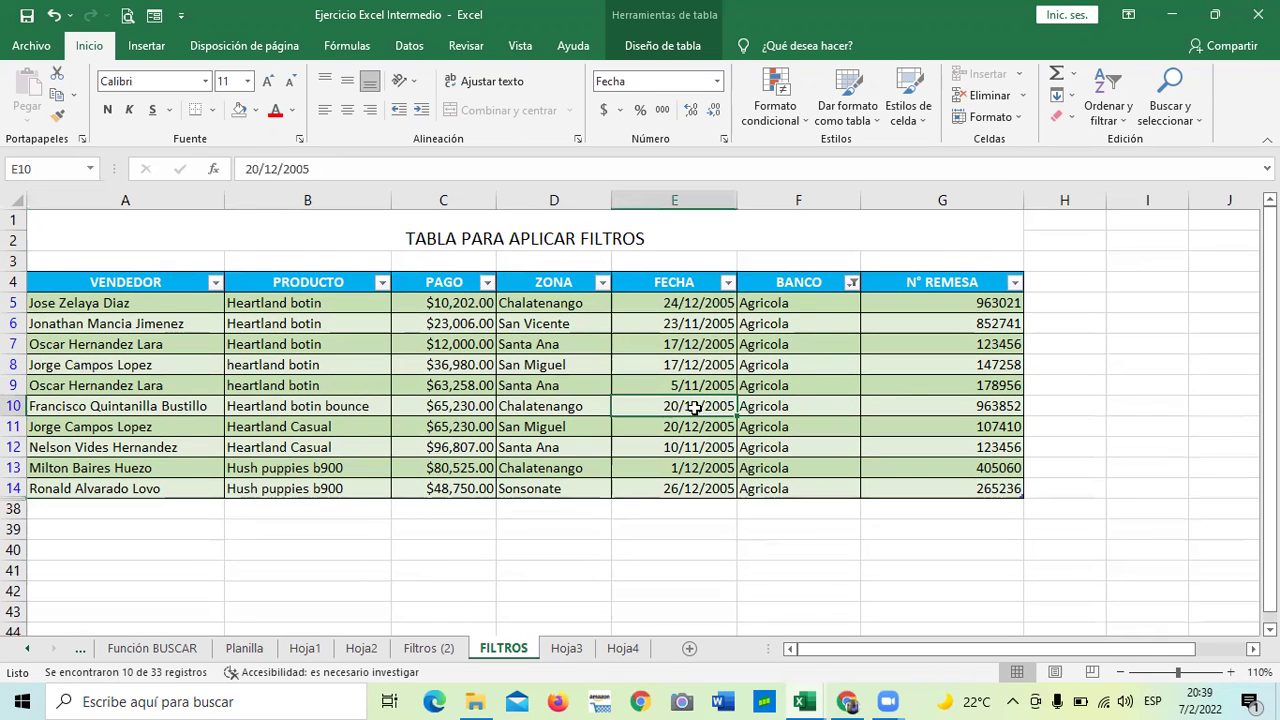
{"action": "left_click", "coordinate": [852, 283]}
{"action": "left_click", "coordinate": [649, 476]}
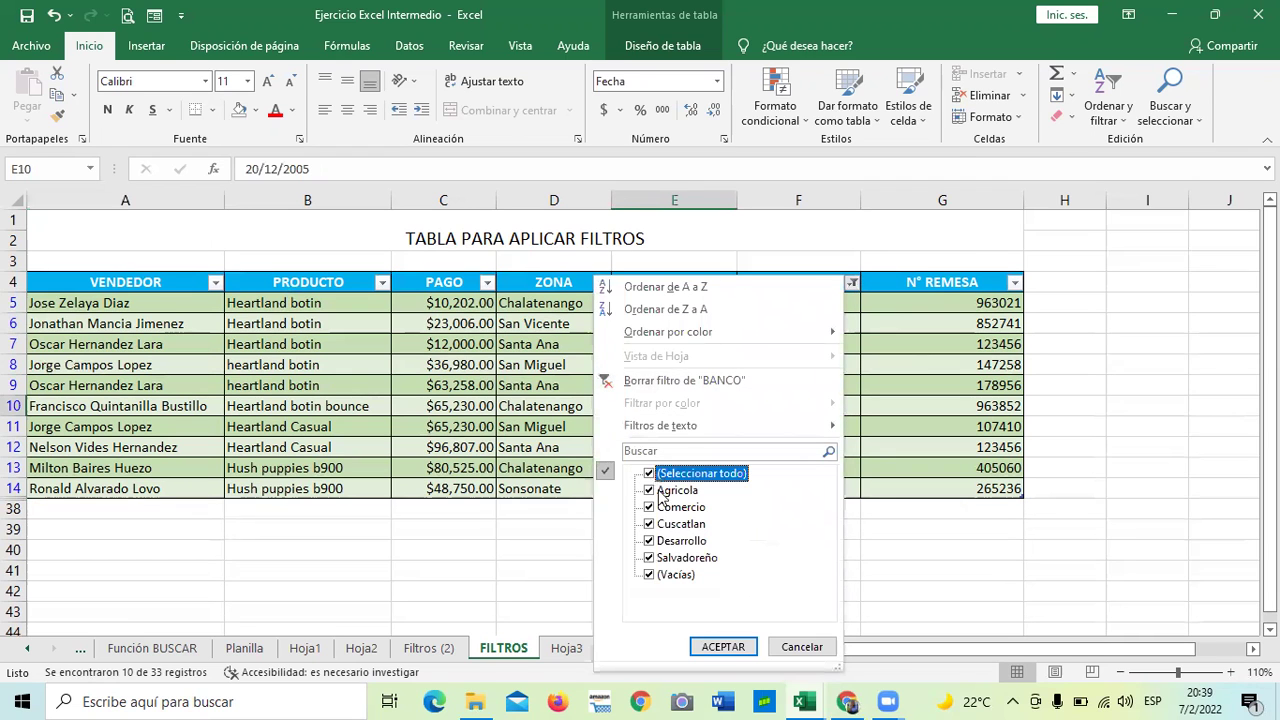
{"action": "left_click", "coordinate": [725, 648]}
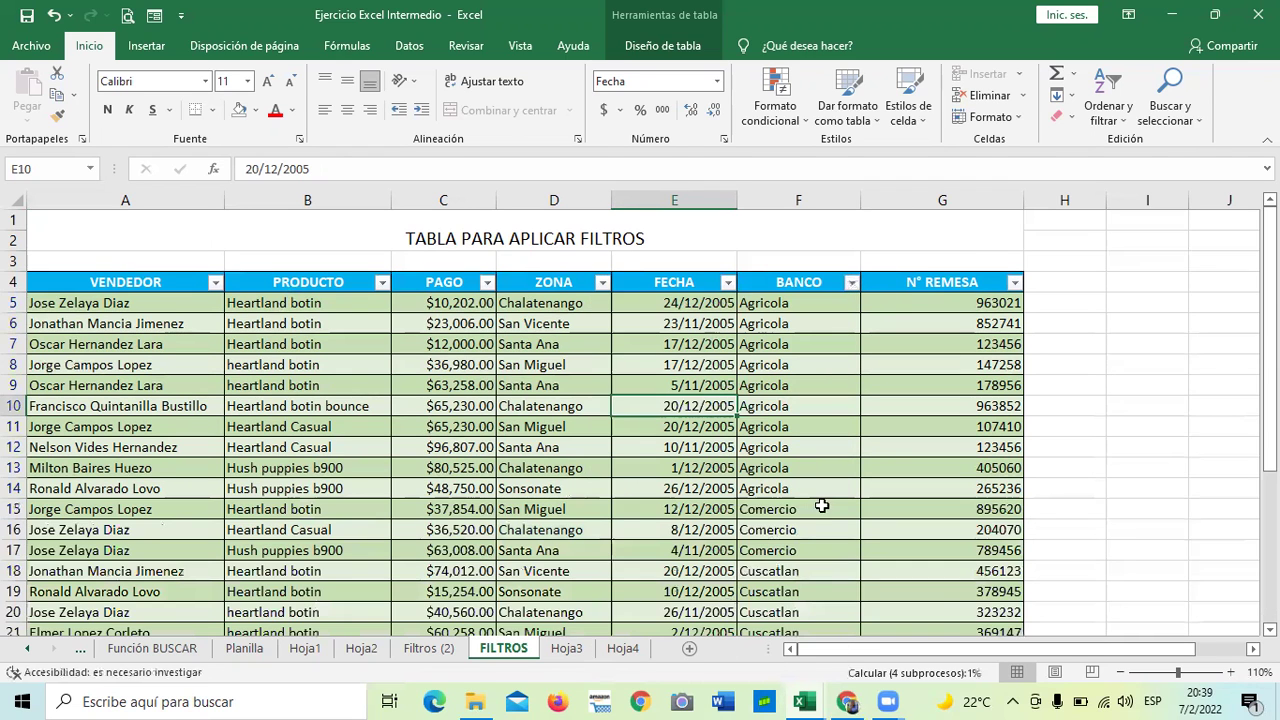
{"action": "scroll", "coordinate": [814, 509], "scroll_direction": "down", "scroll_amount": 4}
Turn on Fila de totales so the table gains a Total row in row 38
{"action": "scroll", "coordinate": [814, 509], "scroll_direction": "down", "scroll_amount": 6}
{"action": "scroll", "coordinate": [814, 509], "scroll_direction": "up", "scroll_amount": 3}
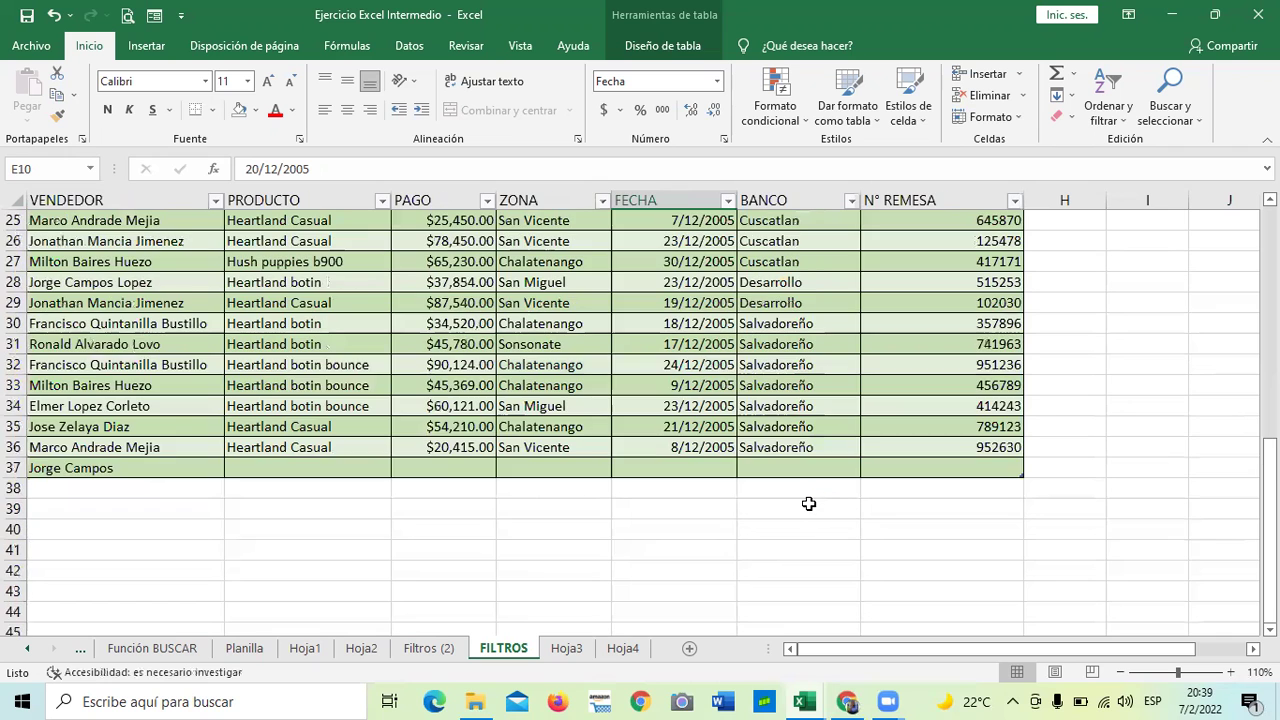
{"action": "scroll", "coordinate": [808, 500], "scroll_direction": "up", "scroll_amount": 4}
{"action": "scroll", "coordinate": [829, 463], "scroll_direction": "up", "scroll_amount": 3}
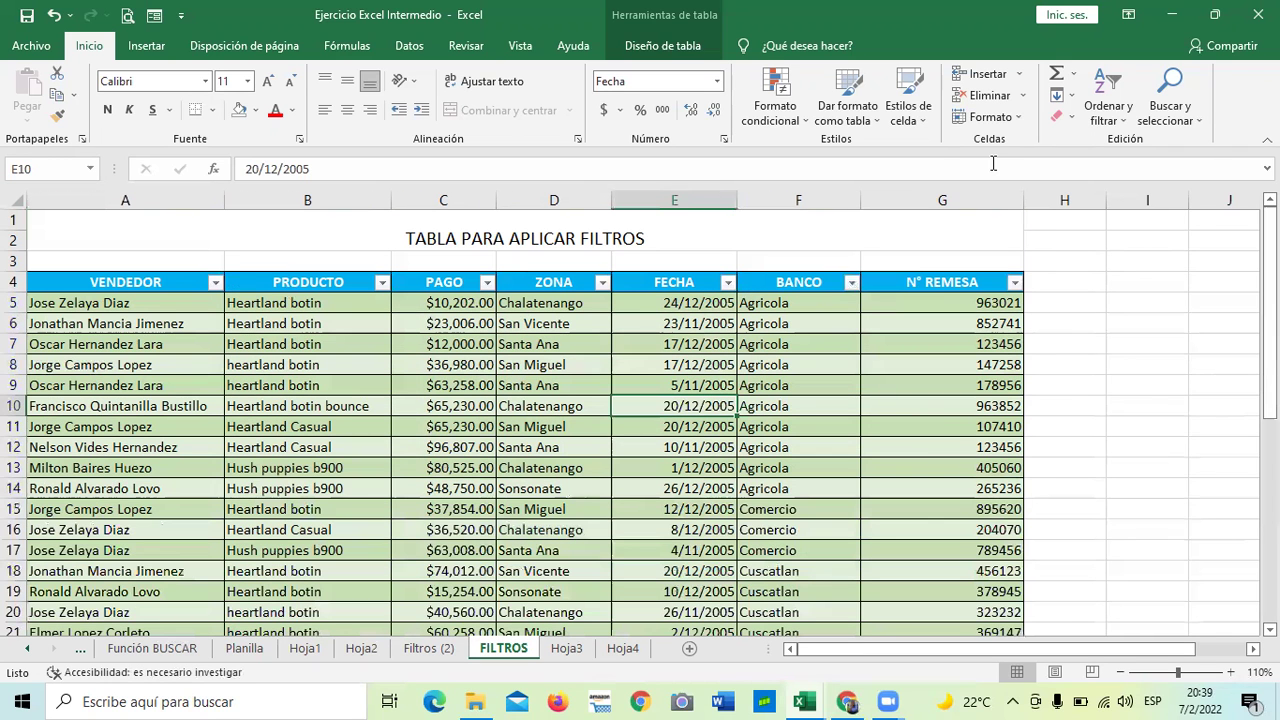
{"action": "scroll", "coordinate": [851, 383], "scroll_direction": "down", "scroll_amount": 1}
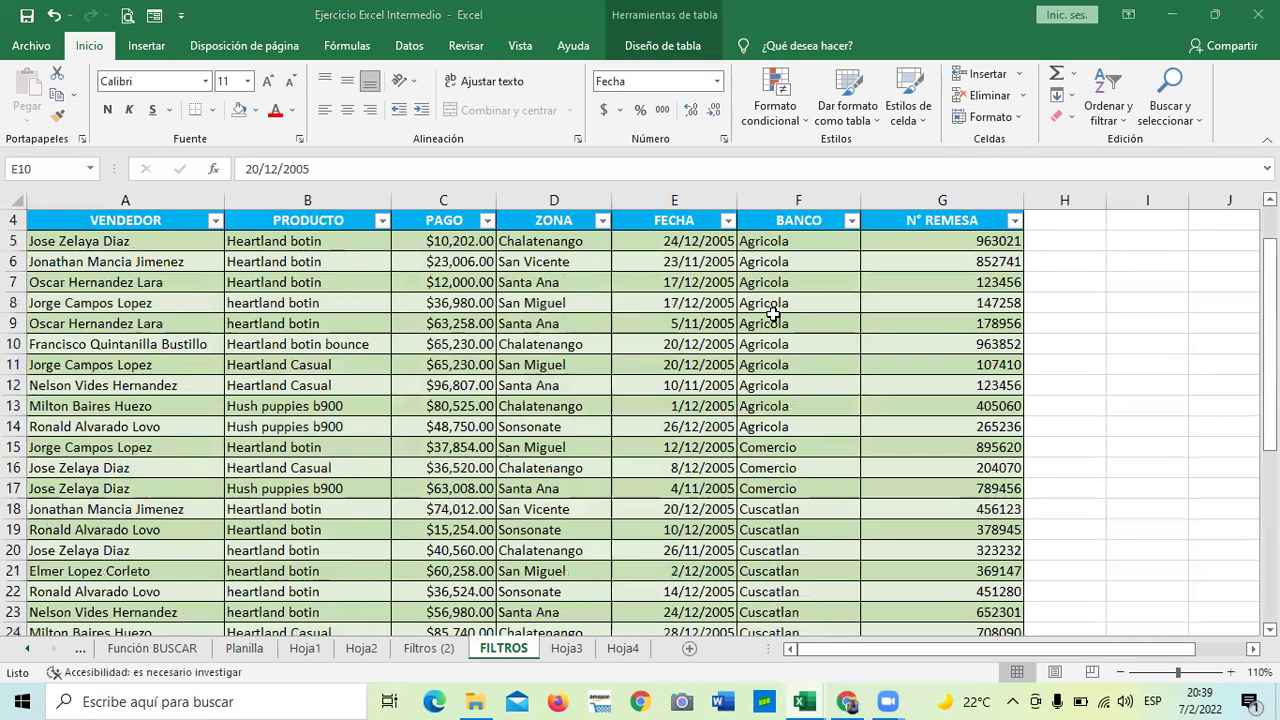
{"action": "left_click", "coordinate": [785, 323]}
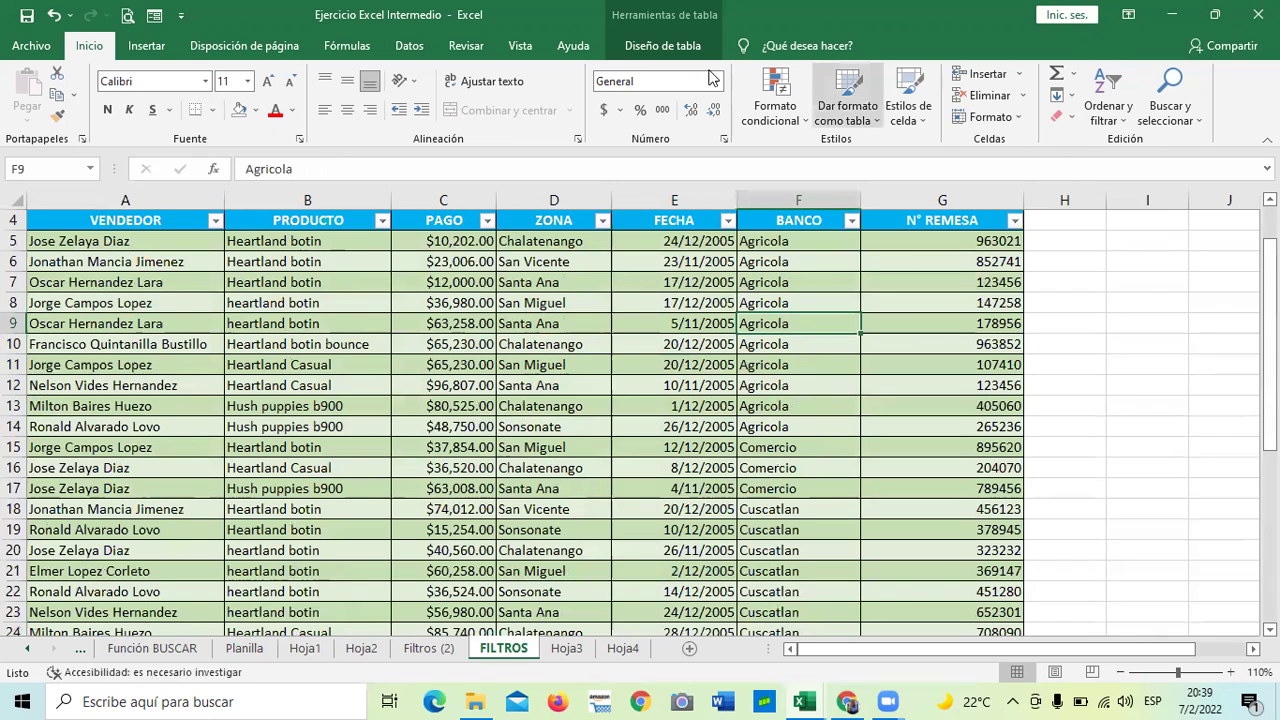
{"action": "left_click", "coordinate": [681, 15]}
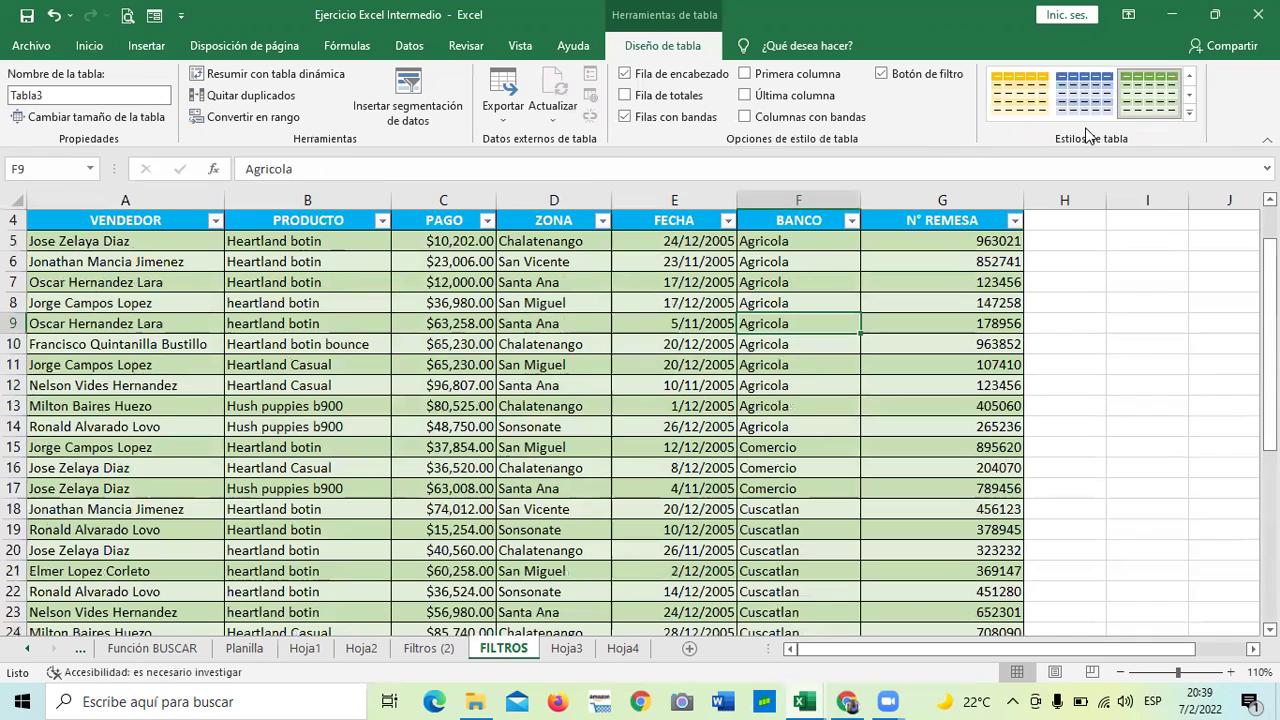
{"action": "left_click", "coordinate": [626, 96]}
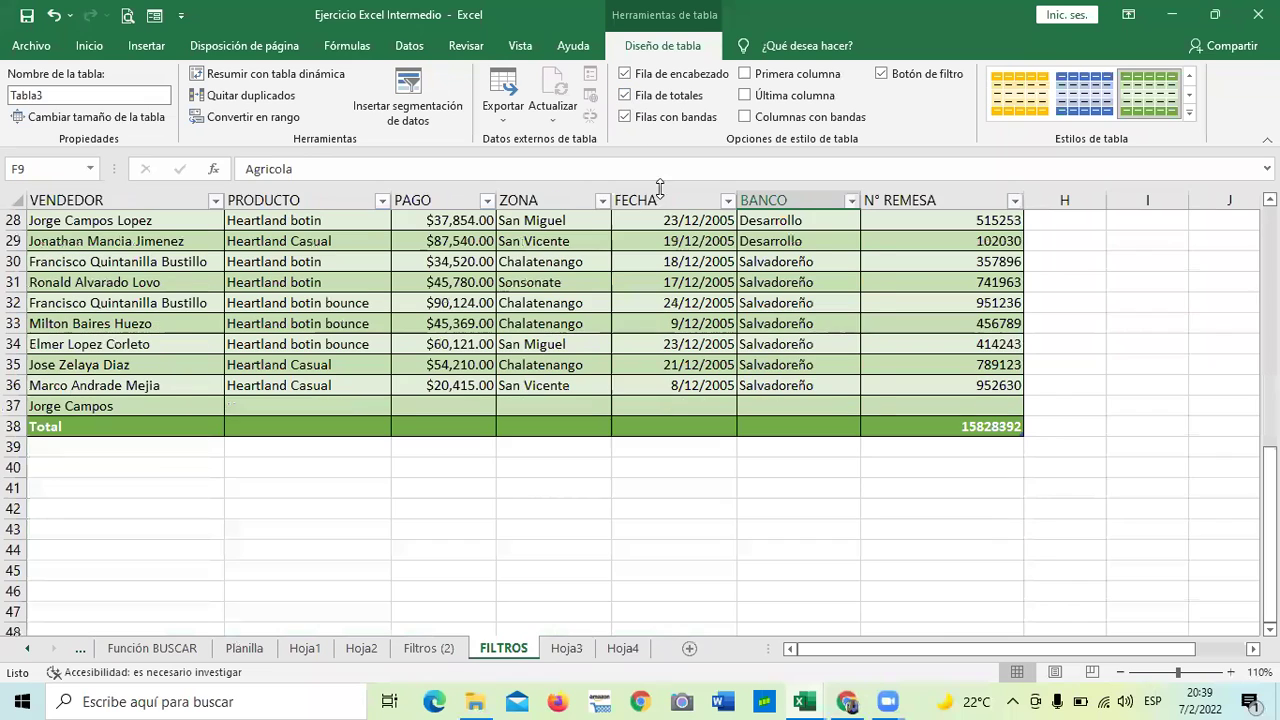
{"action": "left_click", "coordinate": [170, 430]}
Set the PAGO total to Suma, showing $1,653,761.00
{"action": "left_click", "coordinate": [305, 426]}
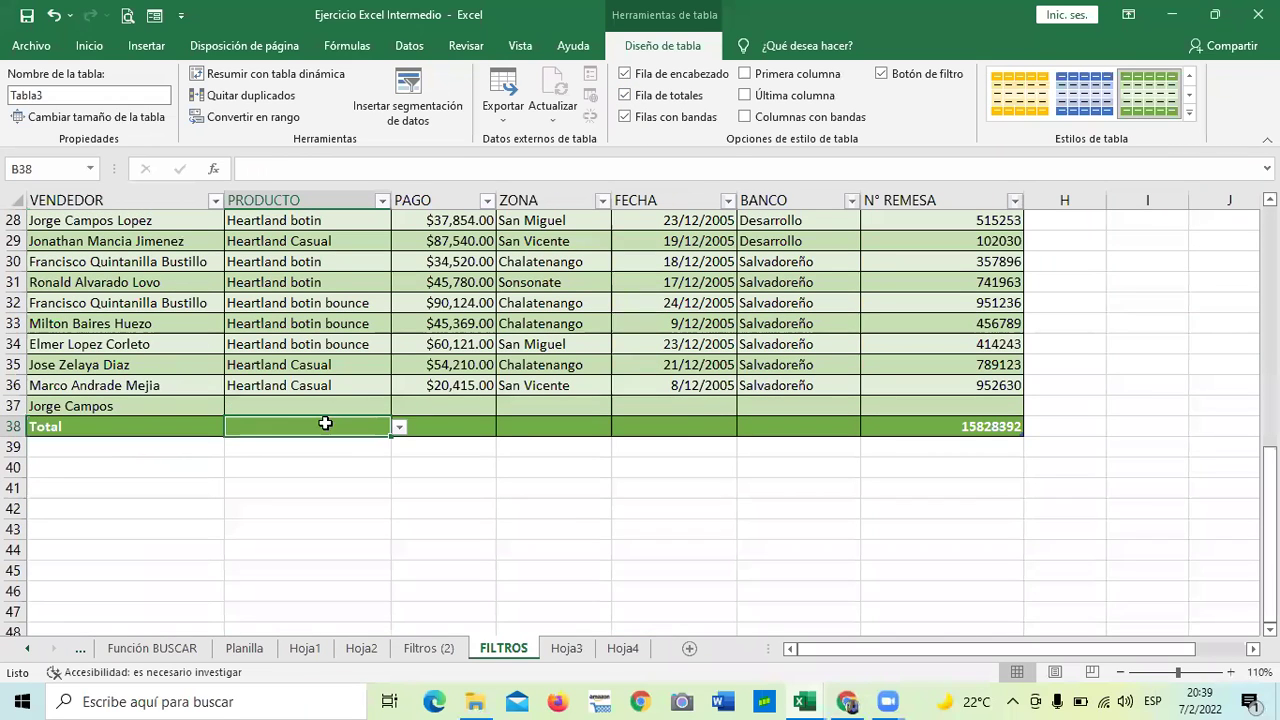
{"action": "left_click", "coordinate": [458, 427]}
{"action": "left_click", "coordinate": [504, 428]}
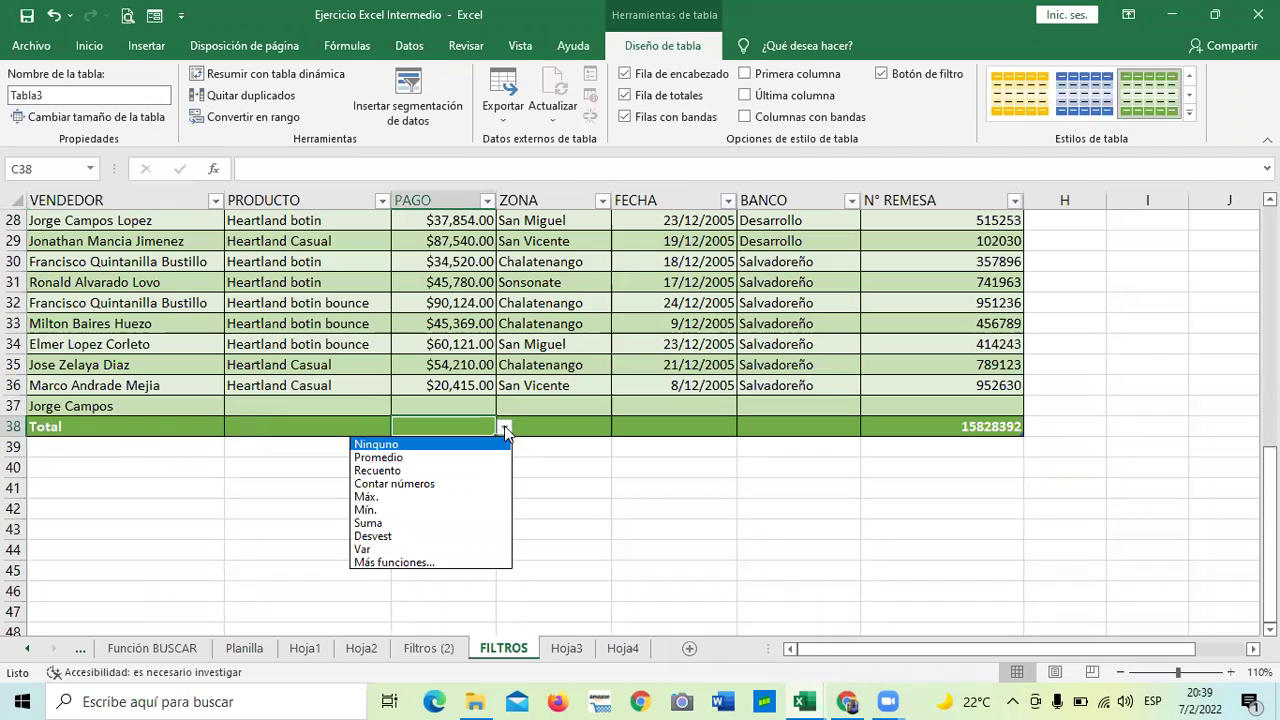
{"action": "scroll", "coordinate": [510, 420], "scroll_direction": "up", "scroll_amount": 3}
{"action": "scroll", "coordinate": [510, 418], "scroll_direction": "up", "scroll_amount": 4}
{"action": "scroll", "coordinate": [510, 415], "scroll_direction": "up", "scroll_amount": 2}
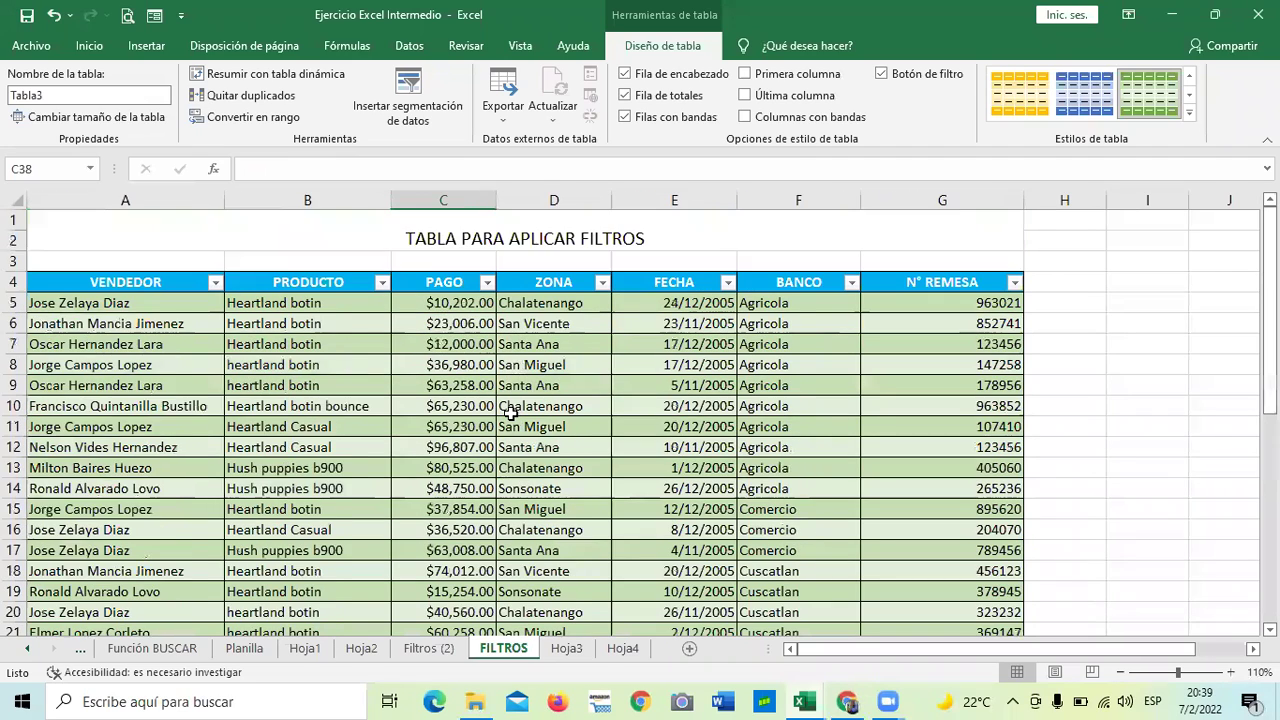
{"action": "scroll", "coordinate": [510, 413], "scroll_direction": "down", "scroll_amount": 5}
{"action": "scroll", "coordinate": [505, 405], "scroll_direction": "down", "scroll_amount": 11}
{"action": "scroll", "coordinate": [485, 398], "scroll_direction": "up", "scroll_amount": 4}
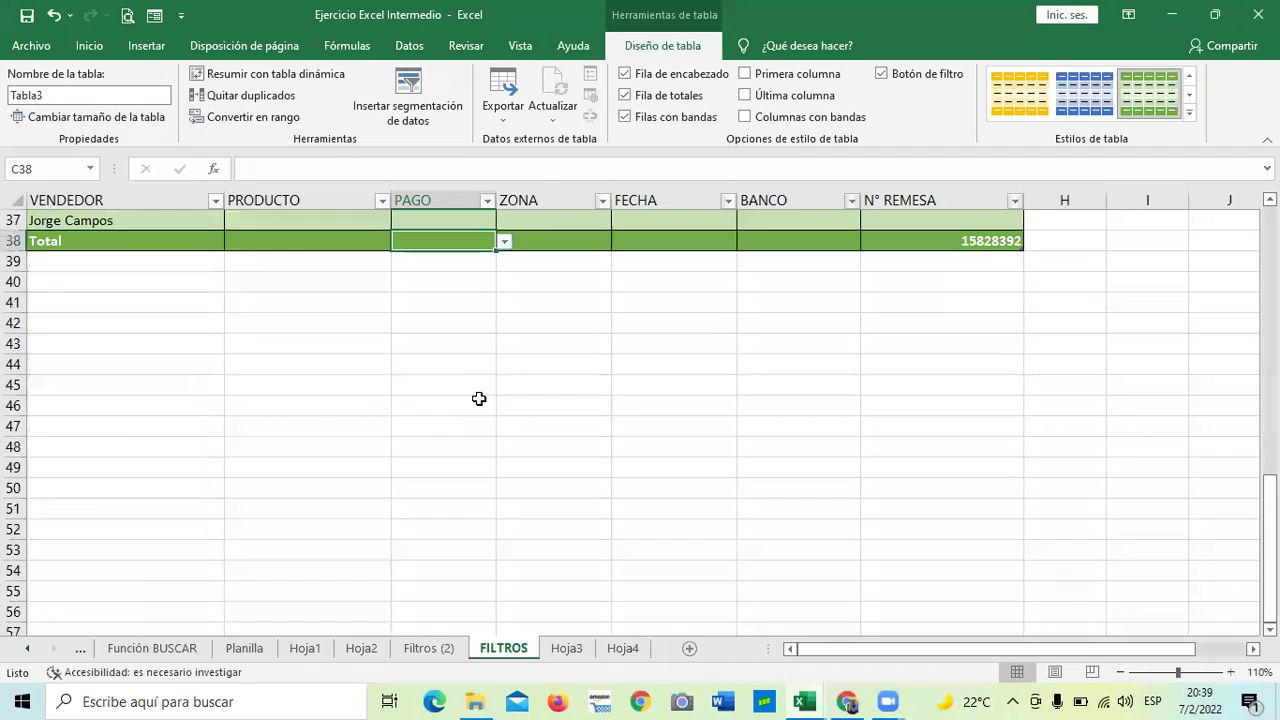
{"action": "scroll", "coordinate": [485, 398], "scroll_direction": "up", "scroll_amount": 3}
{"action": "left_click", "coordinate": [503, 430]}
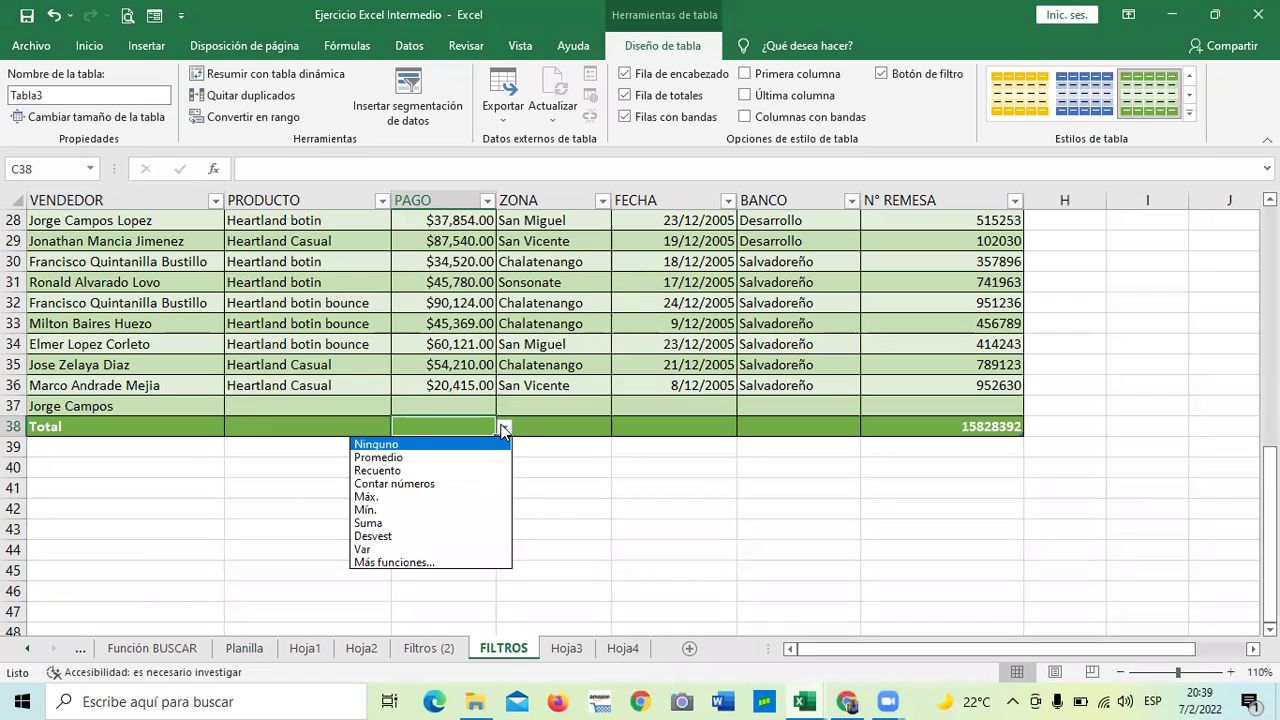
{"action": "left_click", "coordinate": [372, 522]}
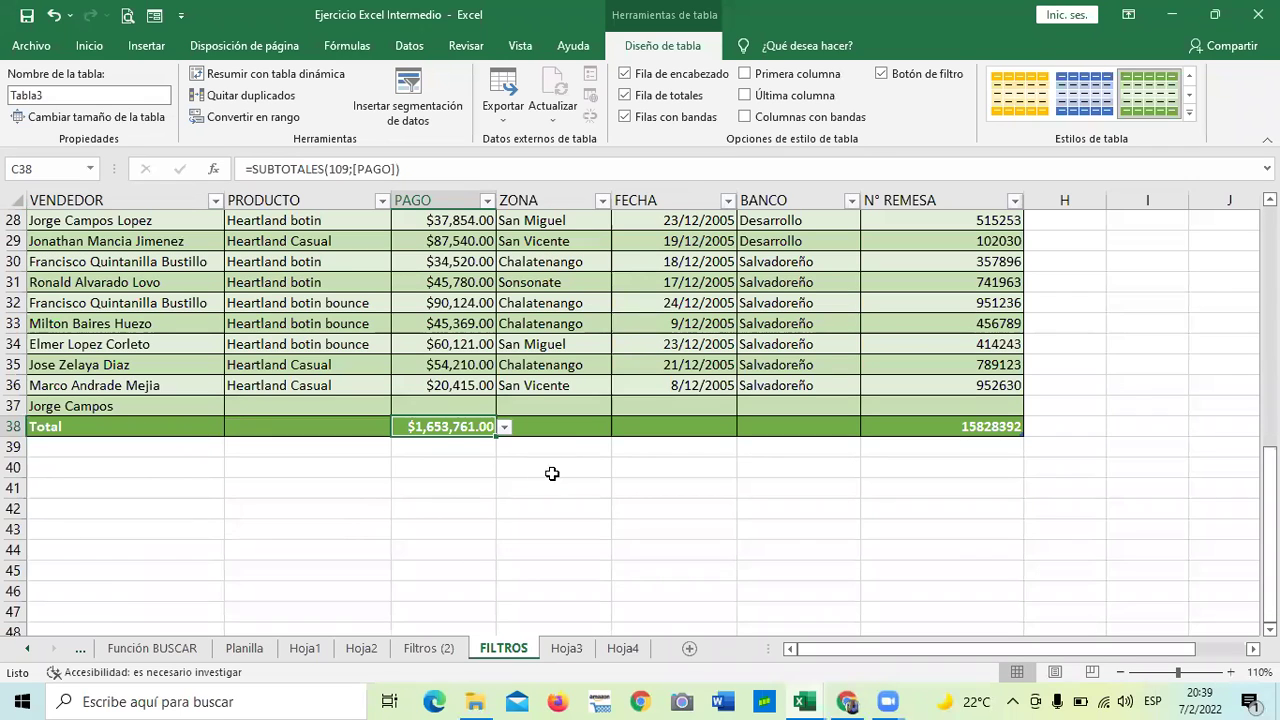
Set the ZONA total to Recuento so it counts 32 entries
{"action": "left_click", "coordinate": [595, 425]}
{"action": "left_click", "coordinate": [619, 428]}
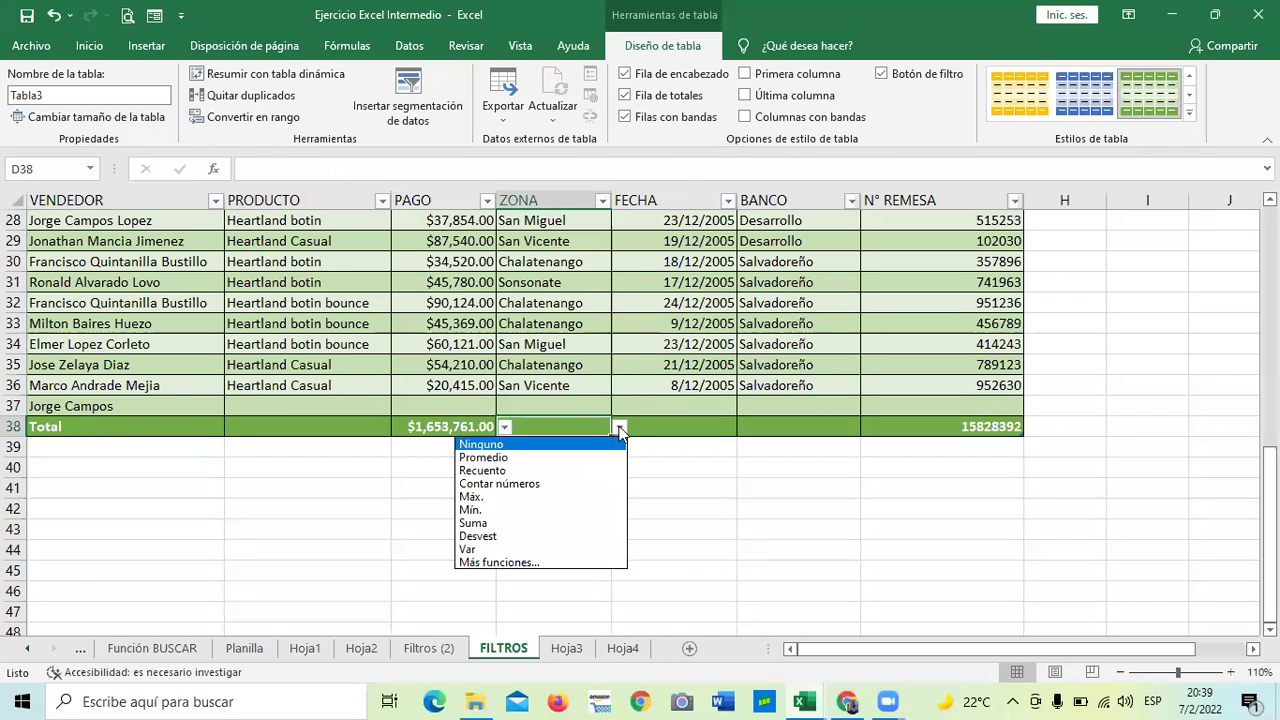
{"action": "left_click", "coordinate": [520, 484]}
{"action": "scroll", "coordinate": [560, 457], "scroll_direction": "up", "scroll_amount": 6}
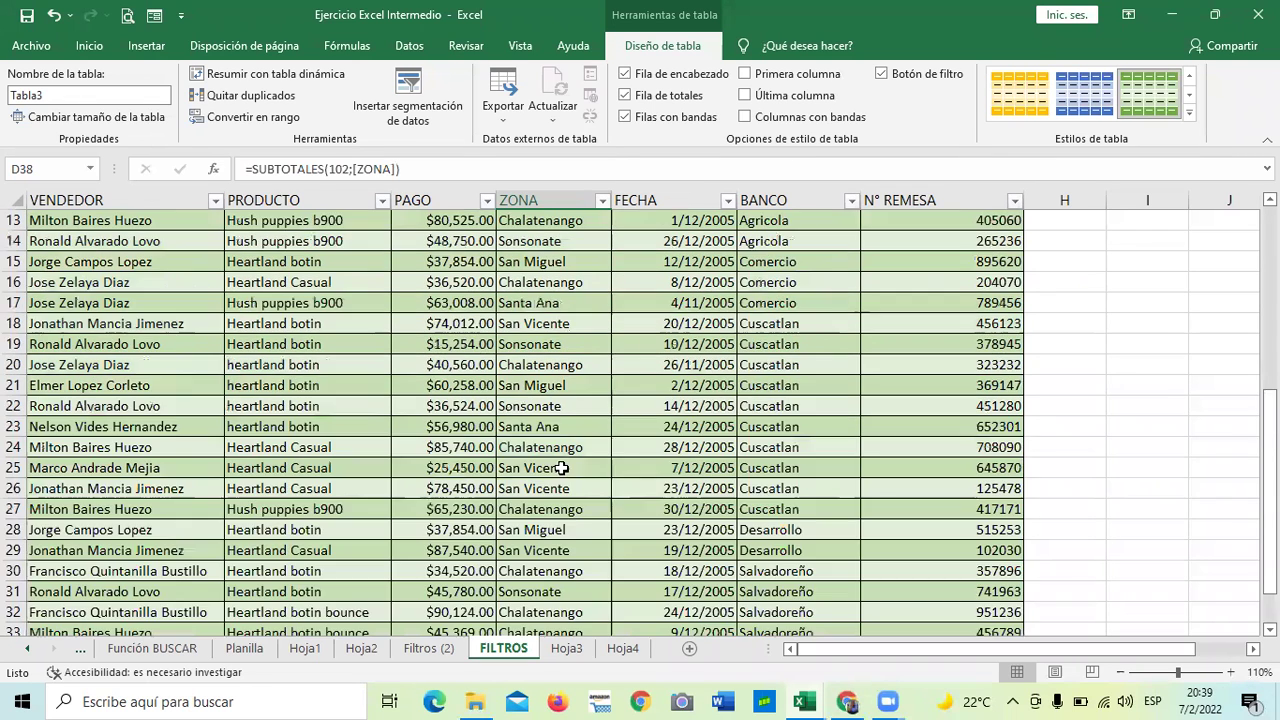
{"action": "scroll", "coordinate": [565, 468], "scroll_direction": "up", "scroll_amount": 2}
{"action": "scroll", "coordinate": [565, 468], "scroll_direction": "up", "scroll_amount": 1}
{"action": "scroll", "coordinate": [565, 463], "scroll_direction": "down", "scroll_amount": 1}
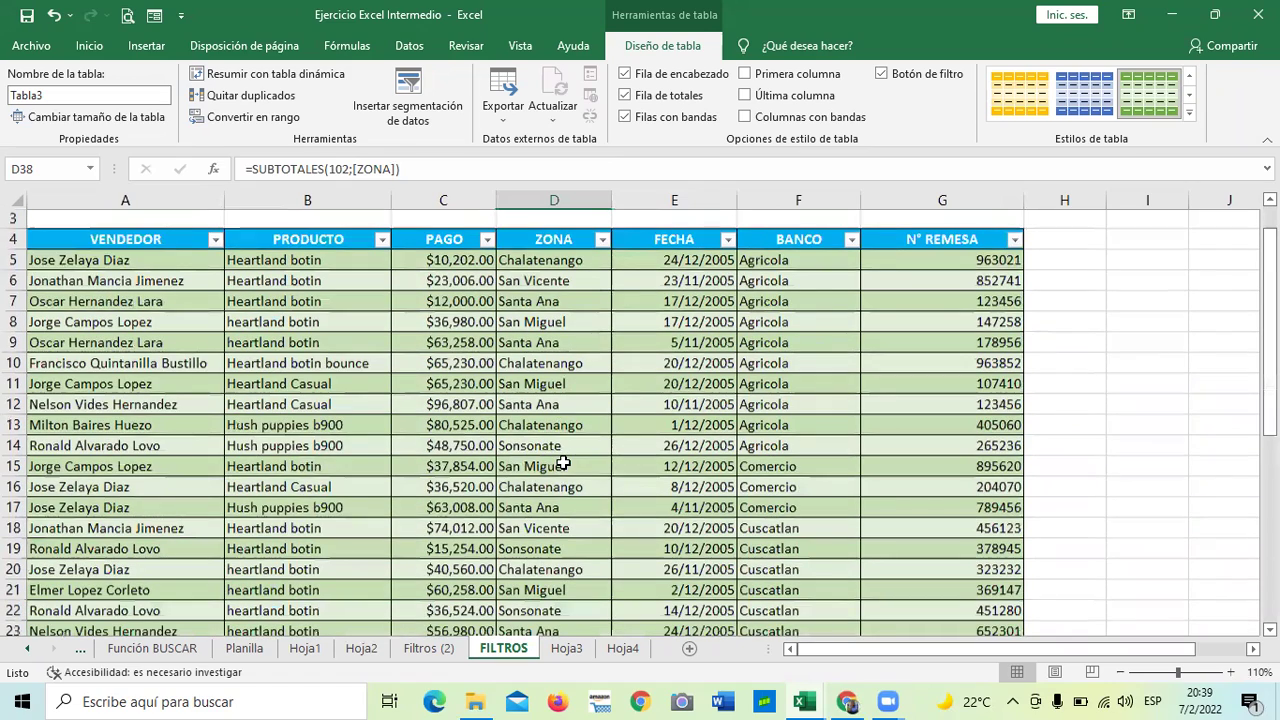
{"action": "scroll", "coordinate": [565, 463], "scroll_direction": "down", "scroll_amount": 1}
{"action": "left_click", "coordinate": [425, 169]}
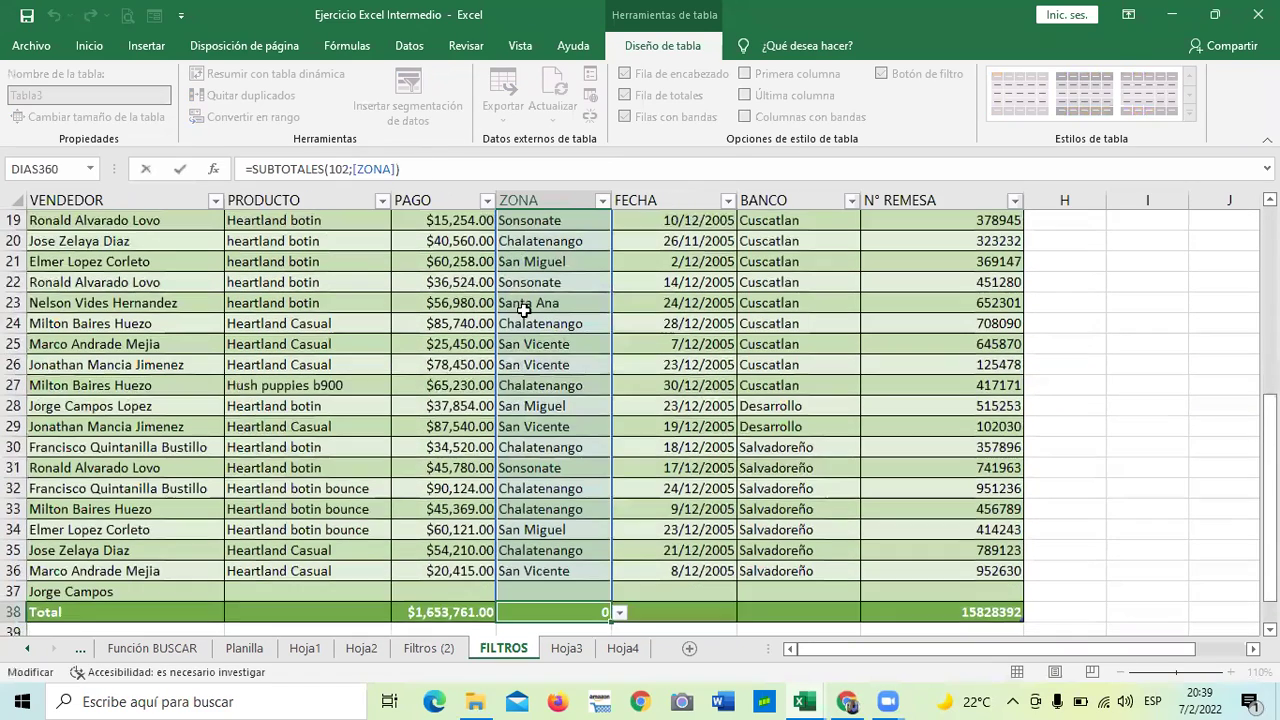
{"action": "scroll", "coordinate": [668, 411], "scroll_direction": "down", "scroll_amount": 4}
{"action": "key", "text": "Escape"}
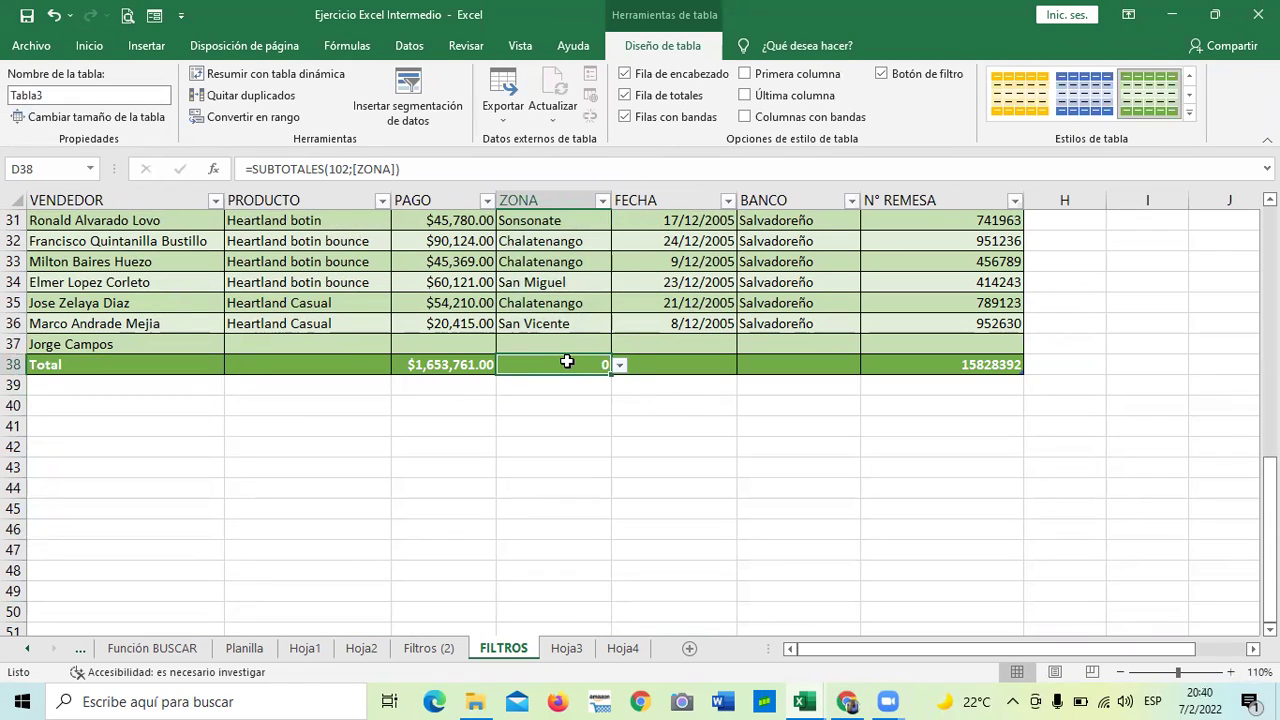
{"action": "left_click", "coordinate": [620, 366]}
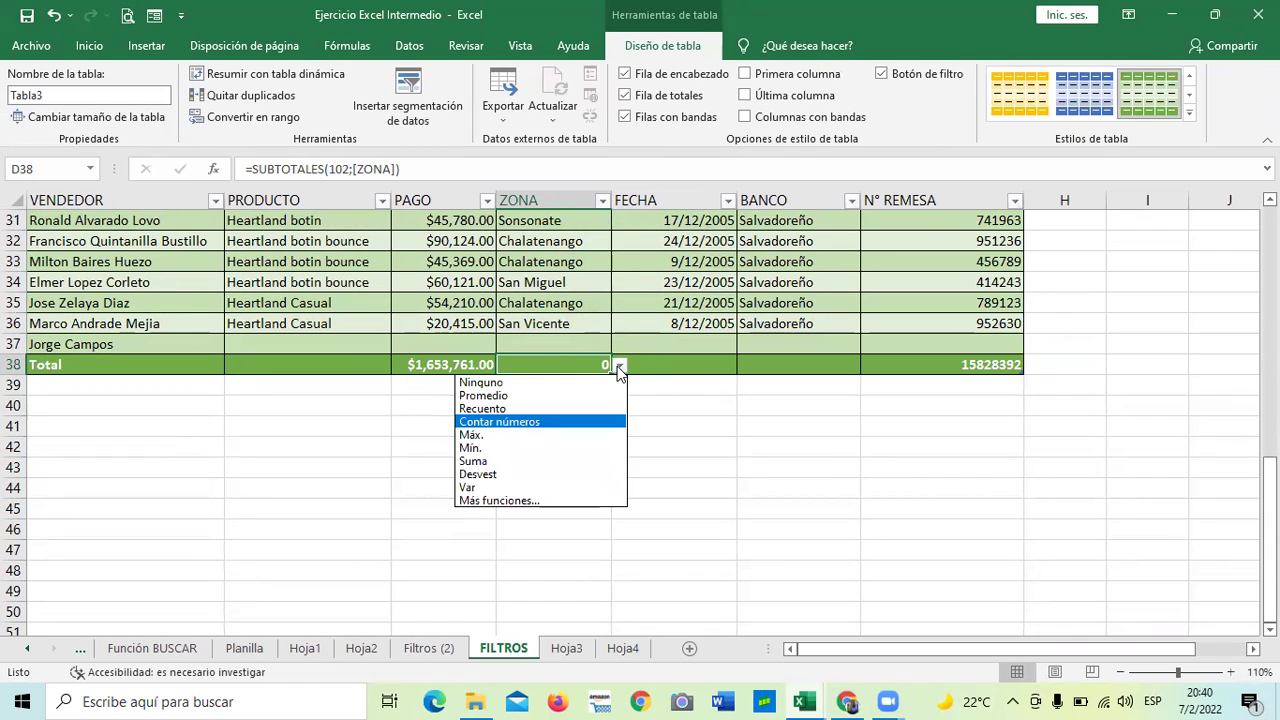
{"action": "left_click", "coordinate": [520, 408]}
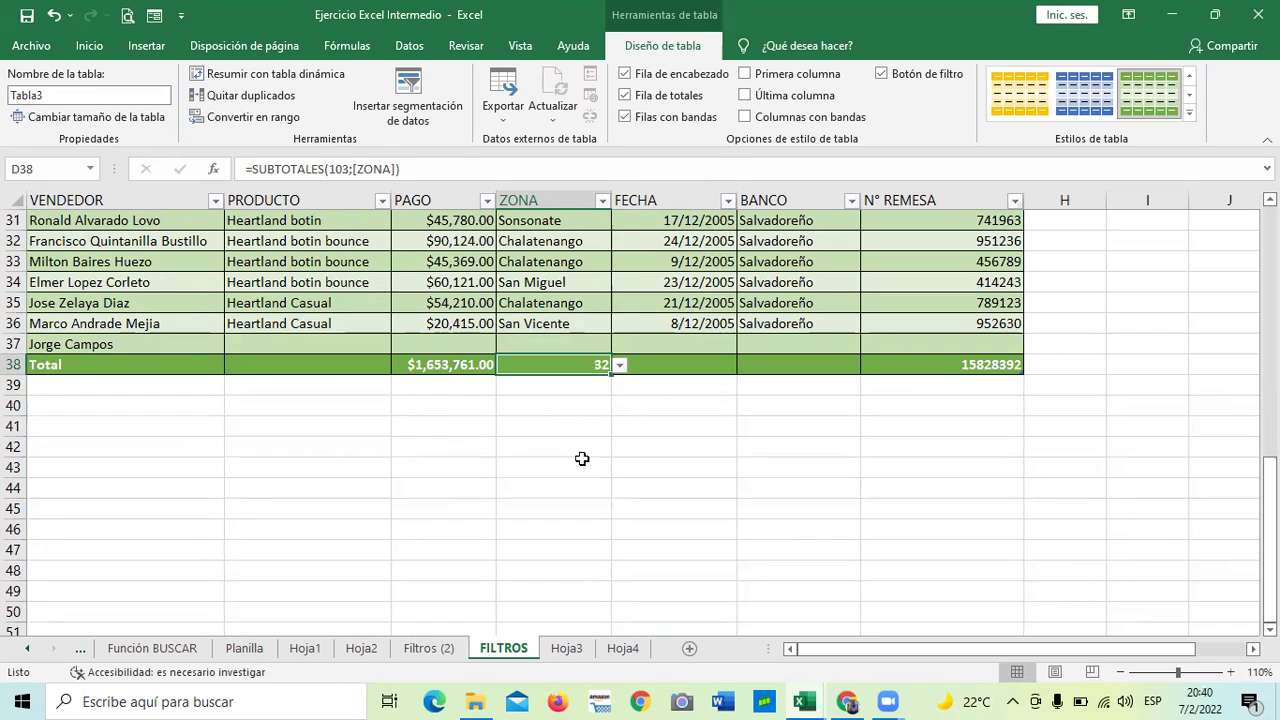
{"action": "scroll", "coordinate": [599, 469], "scroll_direction": "up", "scroll_amount": 3}
{"action": "scroll", "coordinate": [599, 469], "scroll_direction": "up", "scroll_amount": 4}
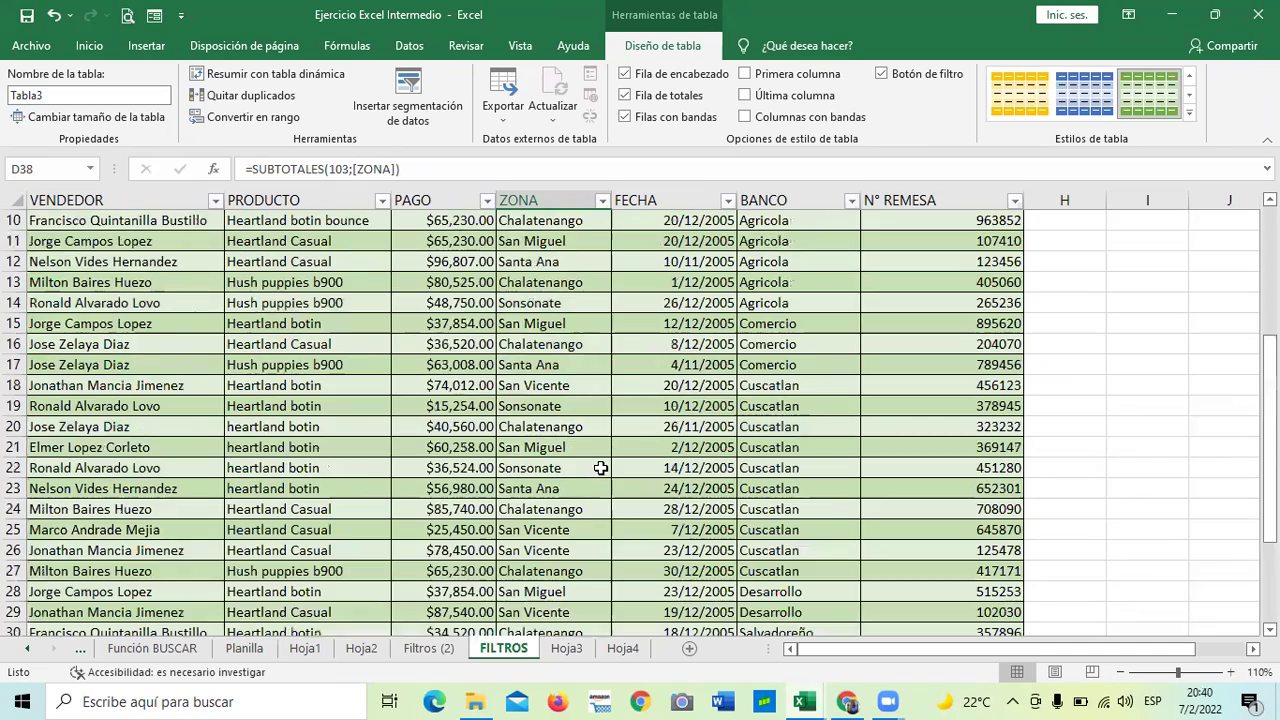
{"action": "scroll", "coordinate": [599, 469], "scroll_direction": "up", "scroll_amount": 3}
{"action": "scroll", "coordinate": [600, 467], "scroll_direction": "down", "scroll_amount": 3}
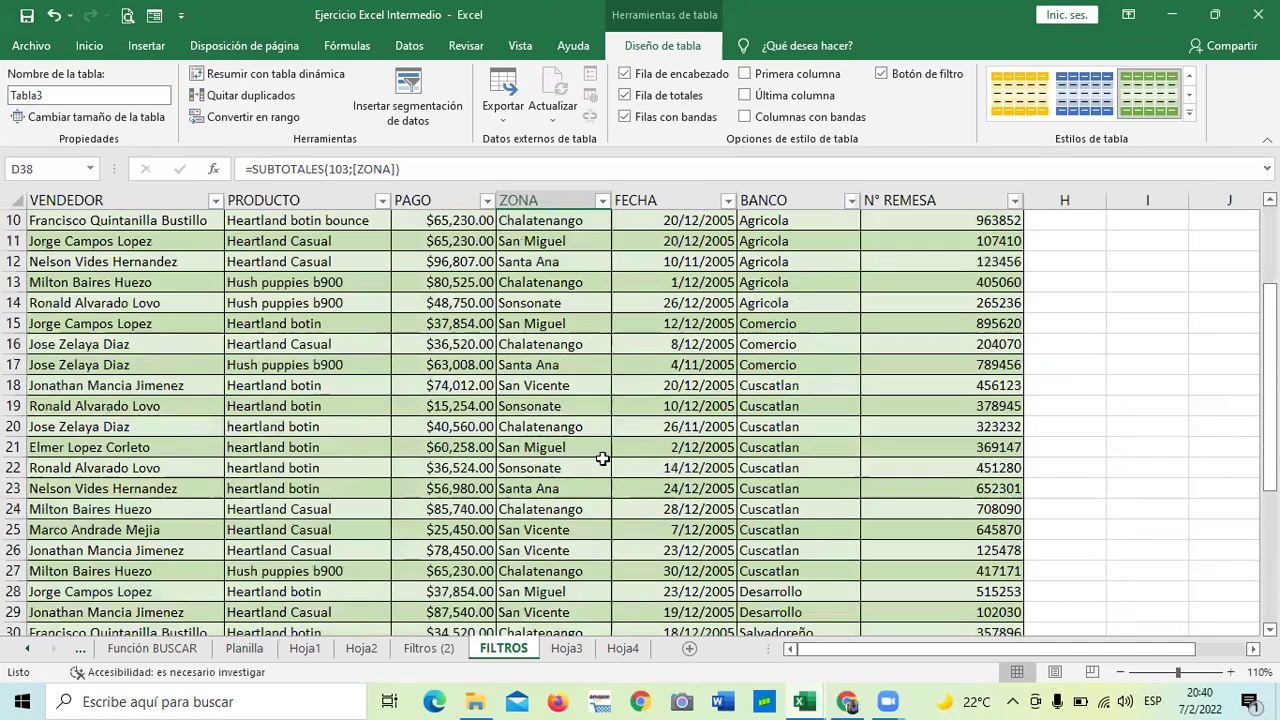
{"action": "scroll", "coordinate": [600, 462], "scroll_direction": "down", "scroll_amount": 5}
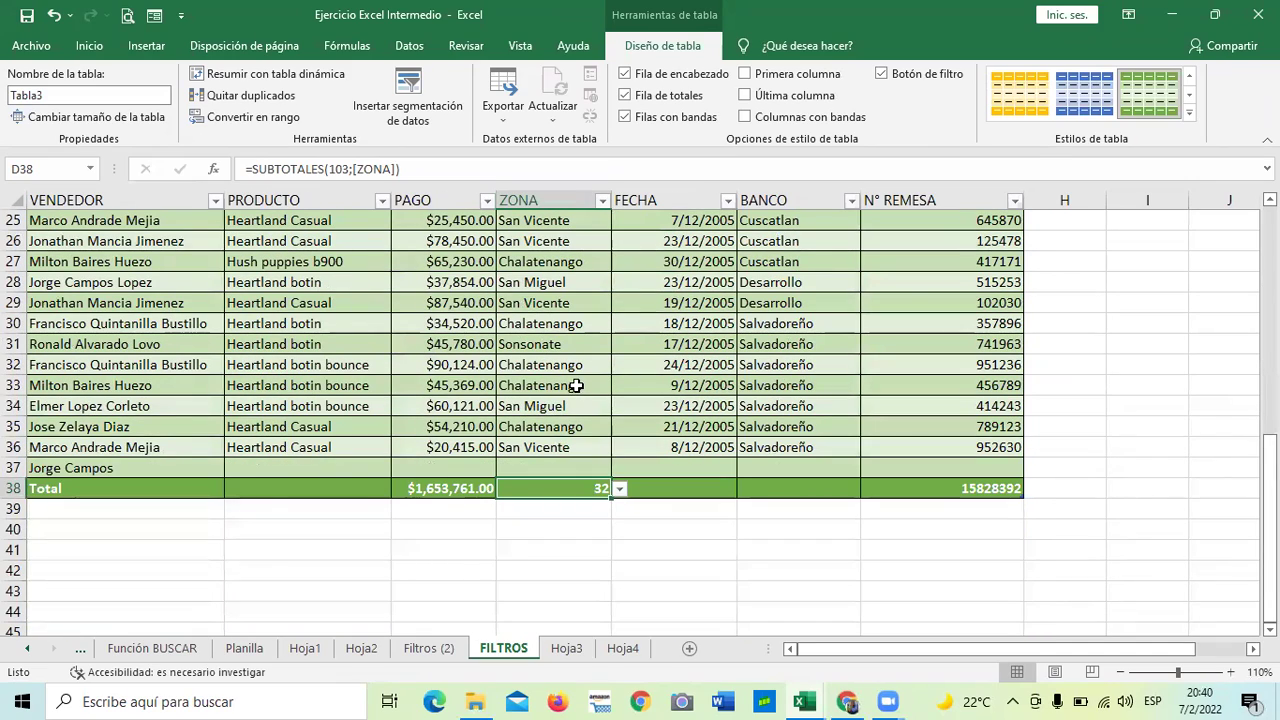
Leave the FECHA total unchanged and set the BANCO total to Recuento (32)
{"action": "left_click", "coordinate": [690, 487]}
{"action": "left_click", "coordinate": [746, 489]}
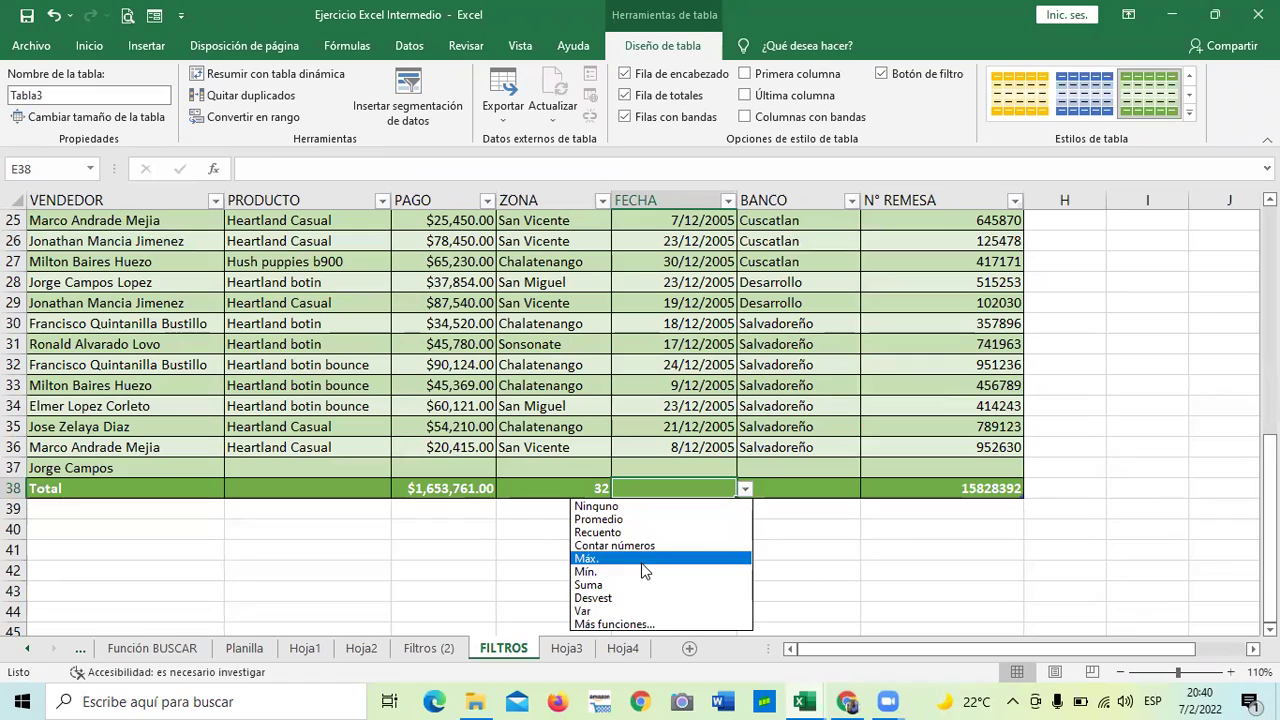
{"action": "left_click", "coordinate": [800, 548]}
{"action": "scroll", "coordinate": [743, 491], "scroll_direction": "up", "scroll_amount": 5}
{"action": "scroll", "coordinate": [777, 486], "scroll_direction": "up", "scroll_amount": 3}
{"action": "scroll", "coordinate": [778, 487], "scroll_direction": "down", "scroll_amount": 4}
{"action": "scroll", "coordinate": [778, 487], "scroll_direction": "down", "scroll_amount": 4}
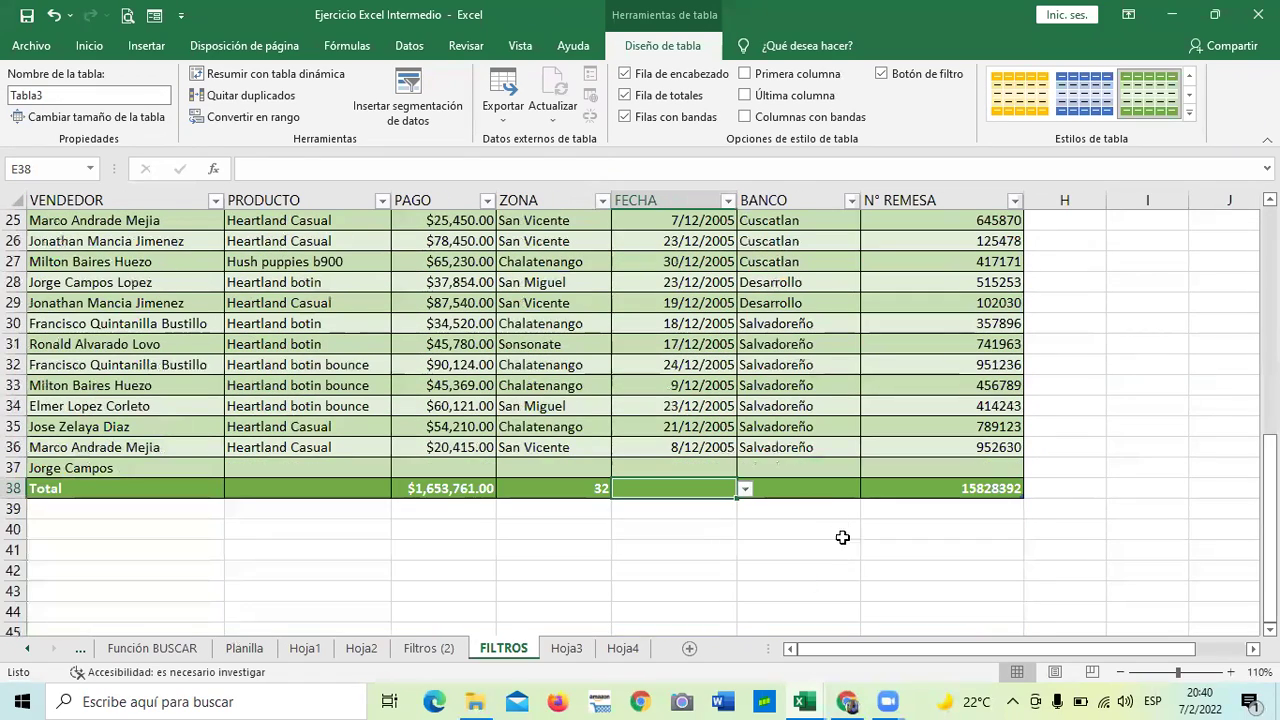
{"action": "left_click", "coordinate": [798, 486]}
{"action": "left_click", "coordinate": [868, 488]}
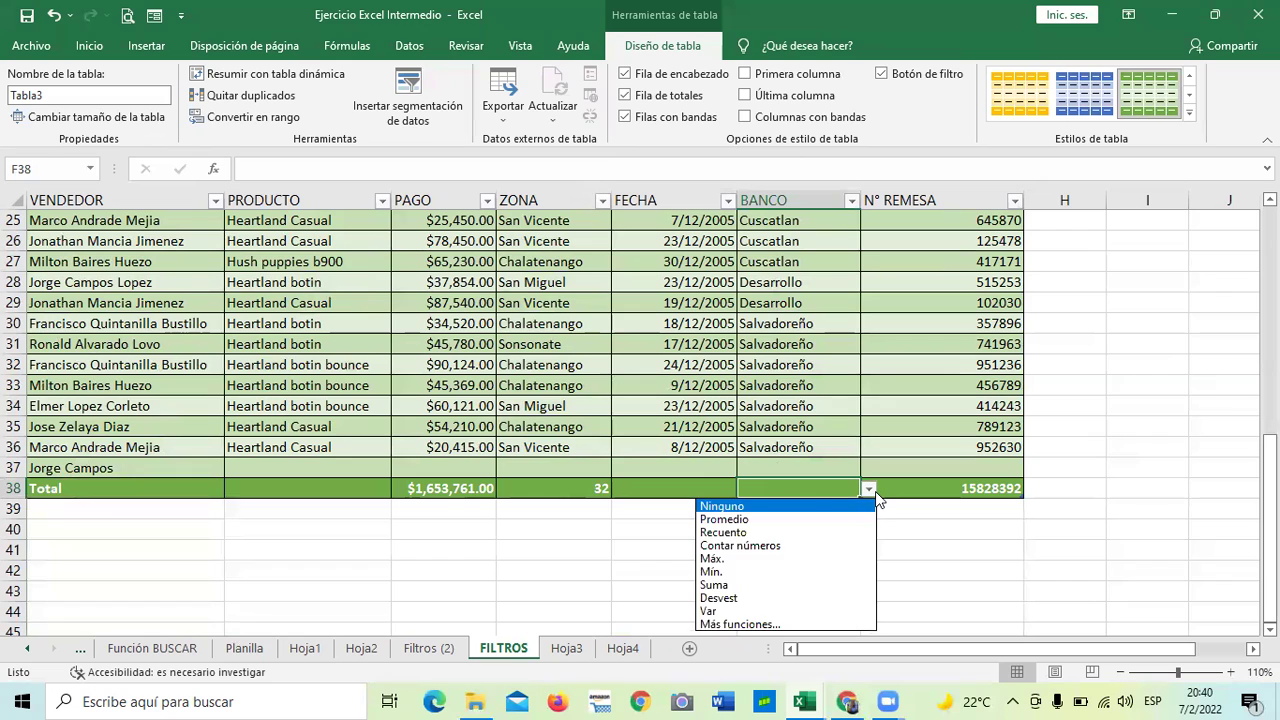
{"action": "left_click", "coordinate": [789, 533]}
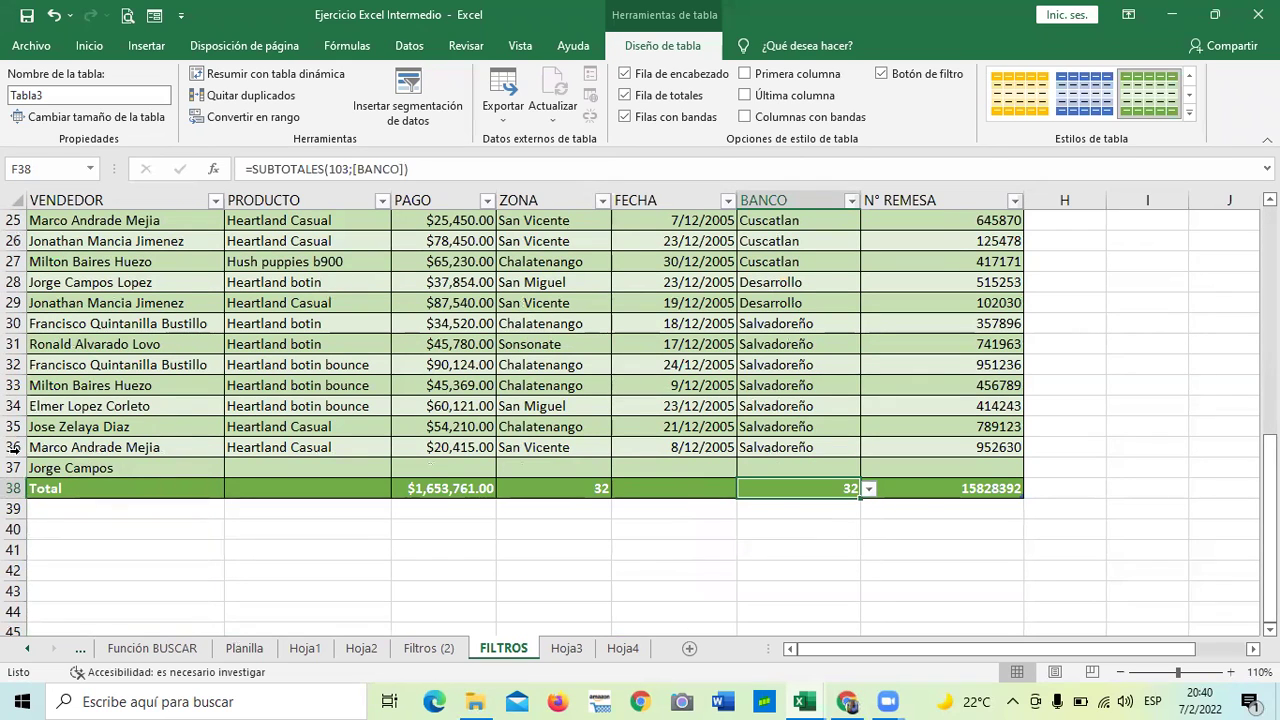
{"action": "scroll", "coordinate": [330, 427], "scroll_direction": "up", "scroll_amount": 4}
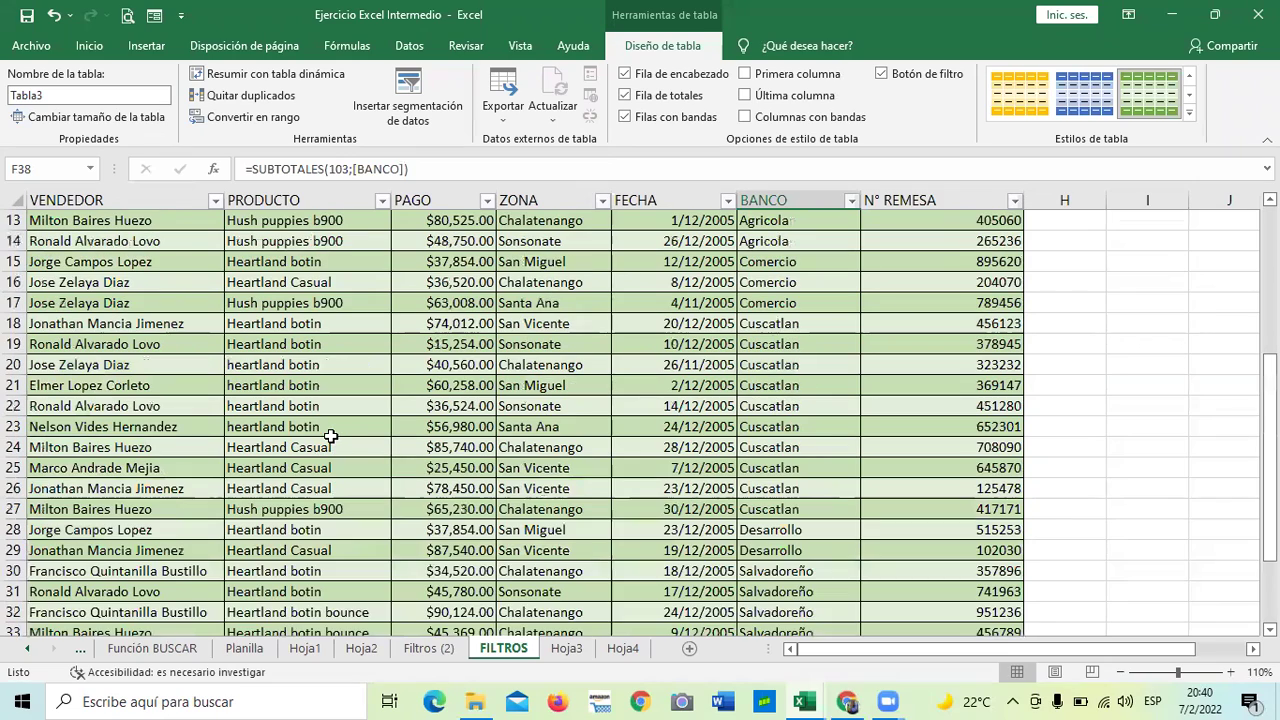
{"action": "scroll", "coordinate": [330, 436], "scroll_direction": "down", "scroll_amount": 5}
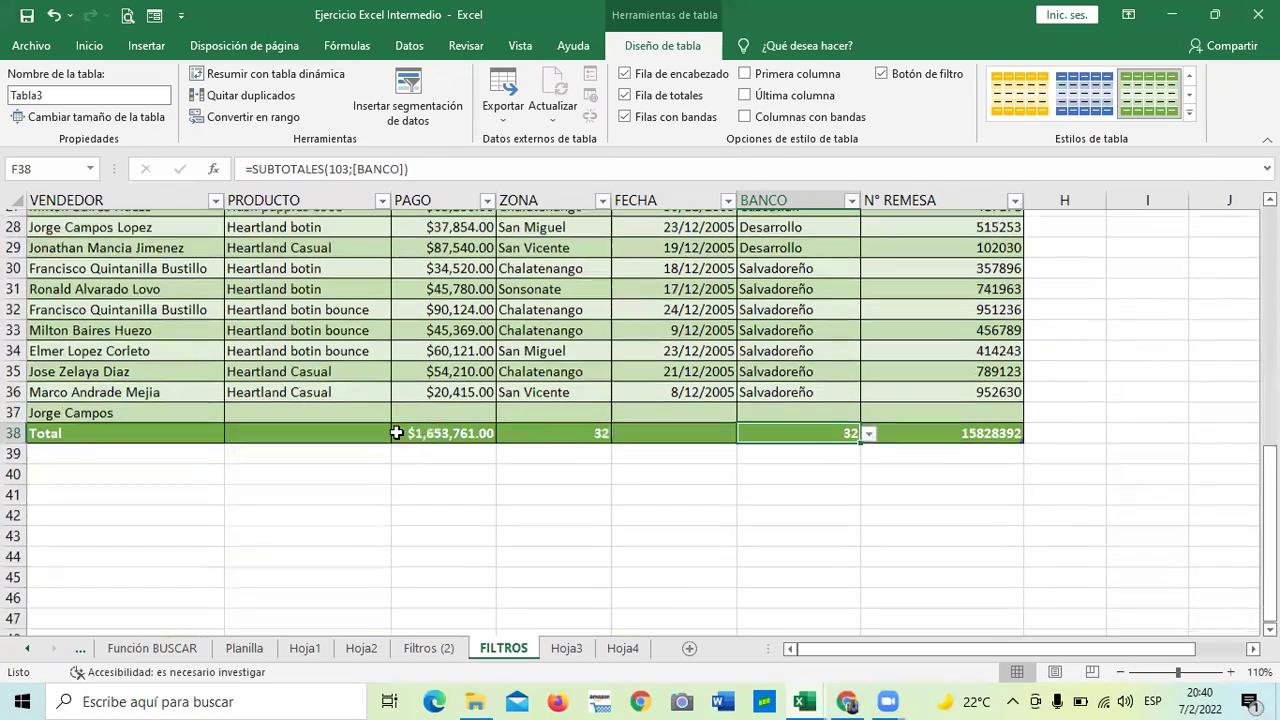
Set the N° REMESA total in G38 to Recuento, showing 32
{"action": "left_click", "coordinate": [957, 431]}
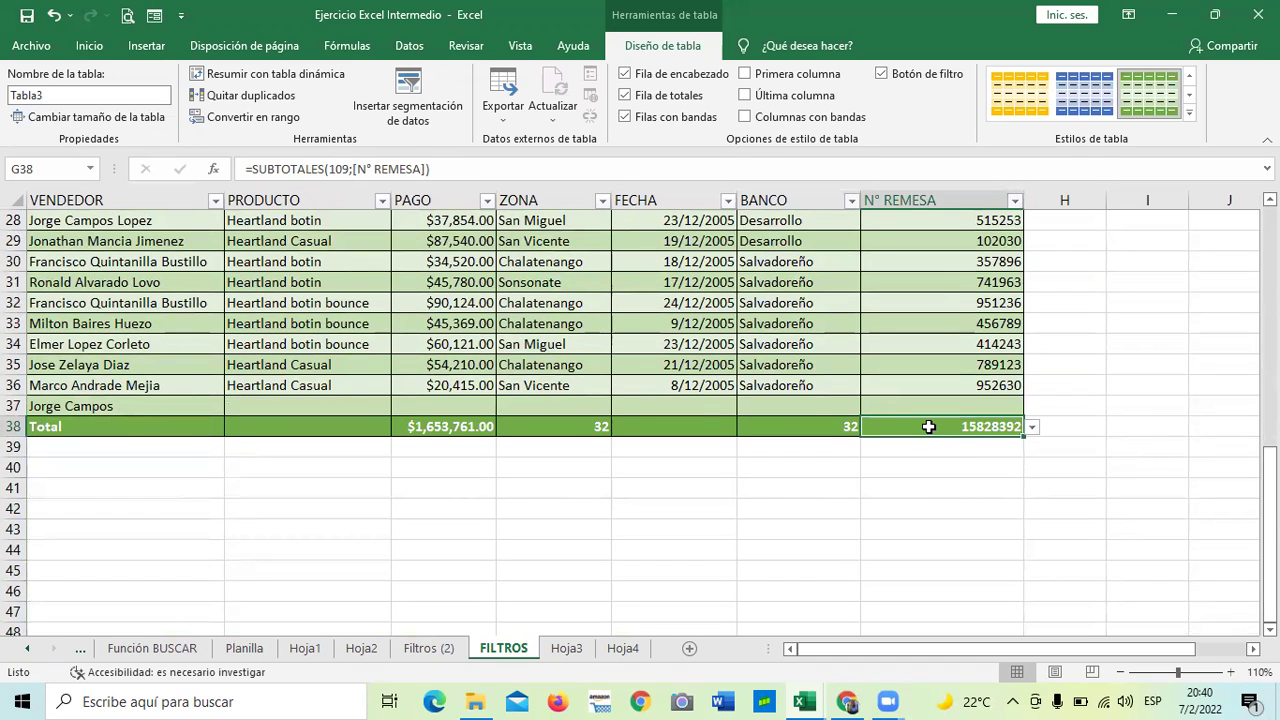
{"action": "left_click", "coordinate": [416, 427]}
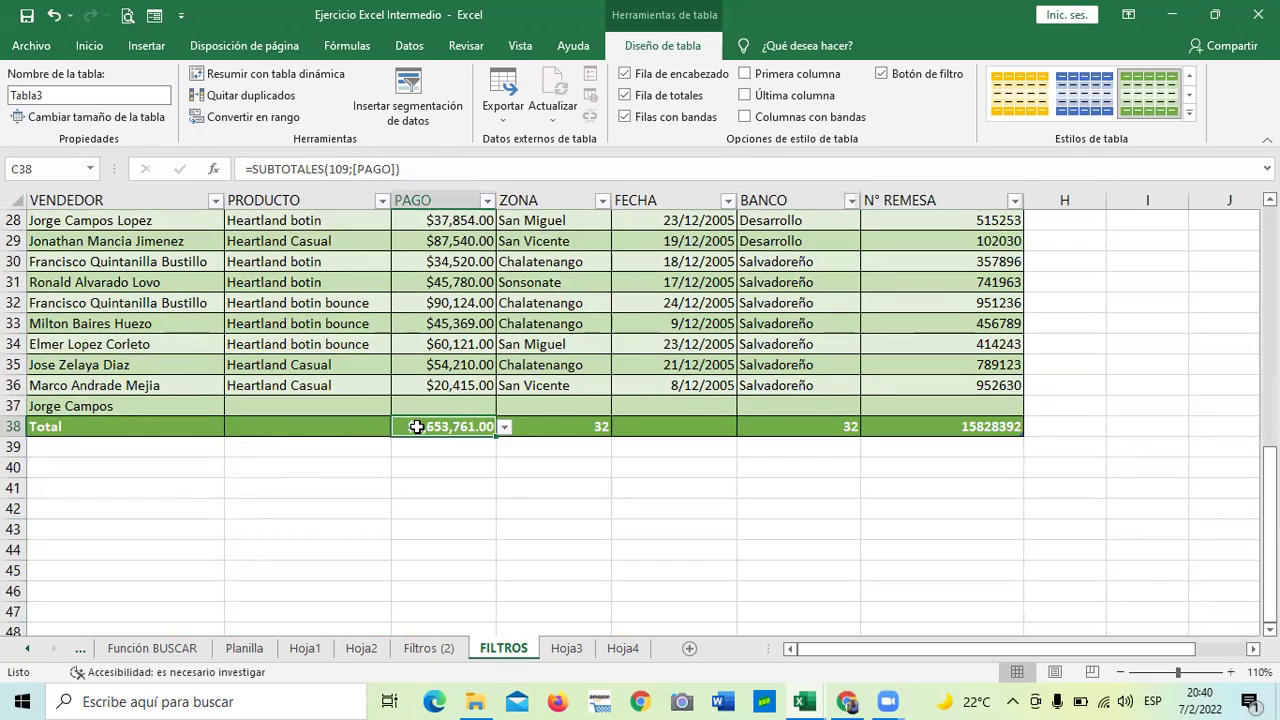
{"action": "left_click", "coordinate": [921, 430]}
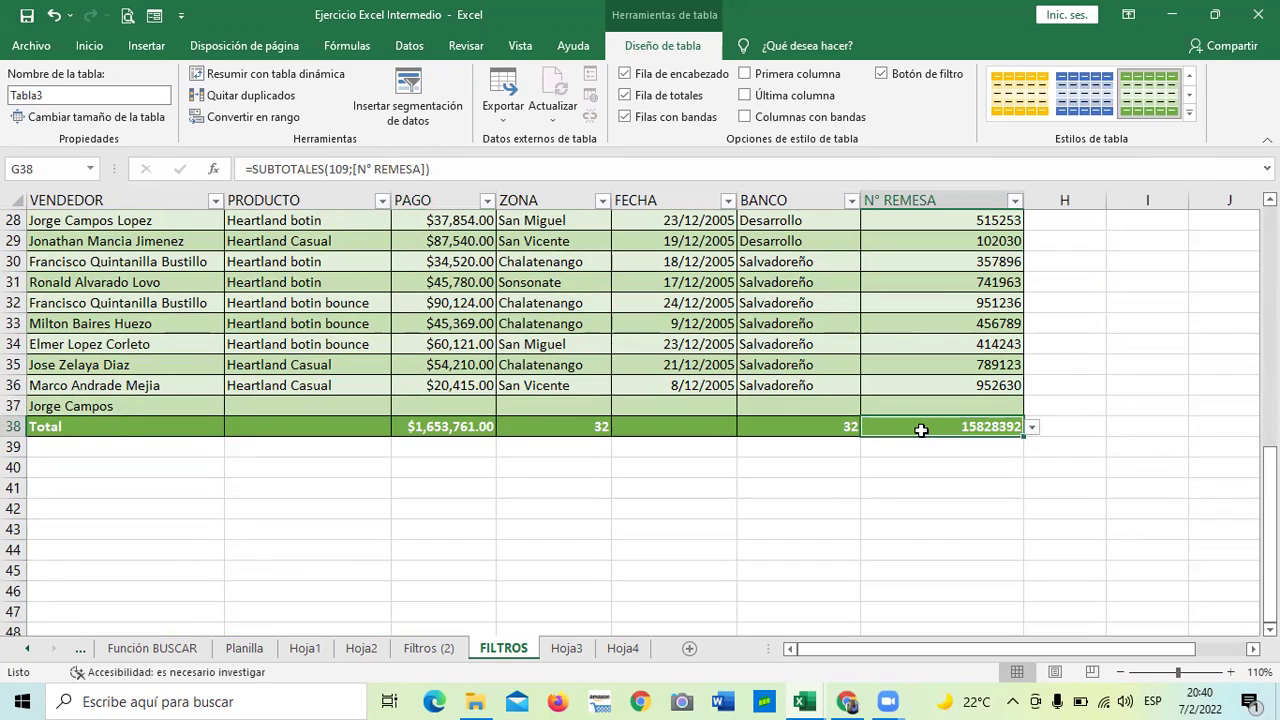
{"action": "scroll", "coordinate": [921, 430], "scroll_direction": "up", "scroll_amount": 4}
{"action": "scroll", "coordinate": [921, 430], "scroll_direction": "up", "scroll_amount": 3}
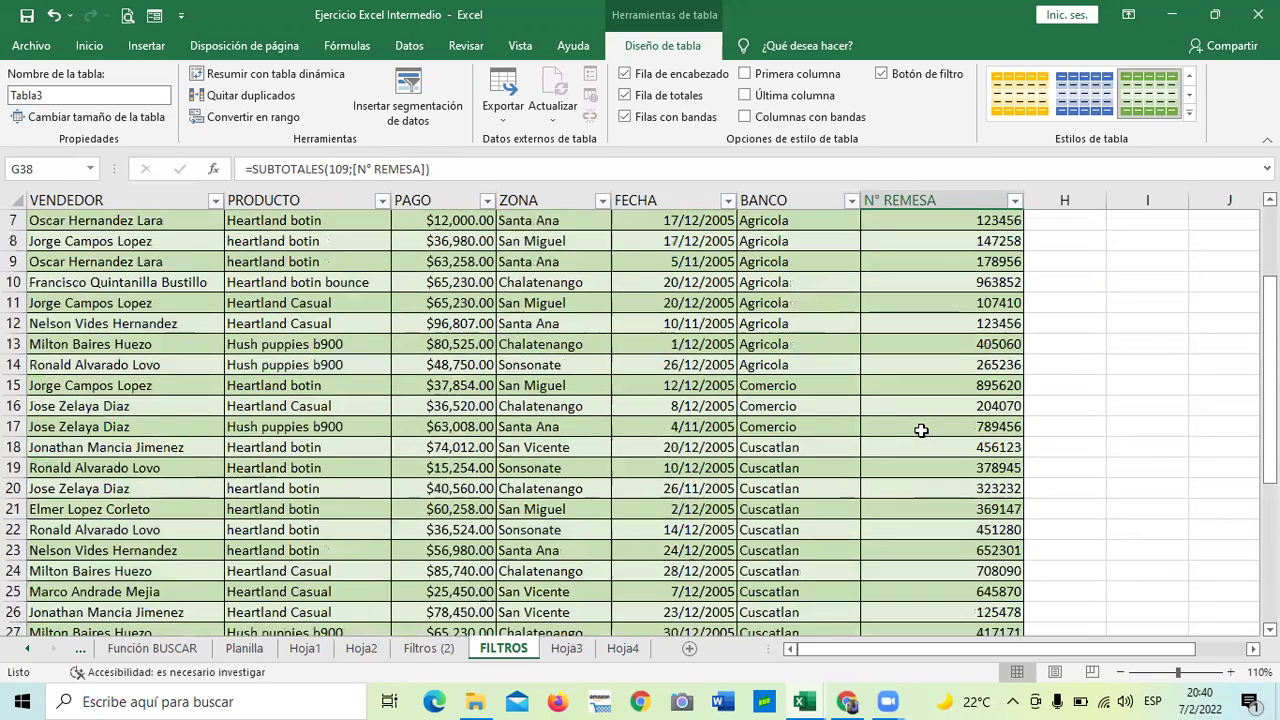
{"action": "scroll", "coordinate": [921, 430], "scroll_direction": "up", "scroll_amount": 1}
{"action": "scroll", "coordinate": [934, 397], "scroll_direction": "up", "scroll_amount": 1}
{"action": "left_click", "coordinate": [946, 302]}
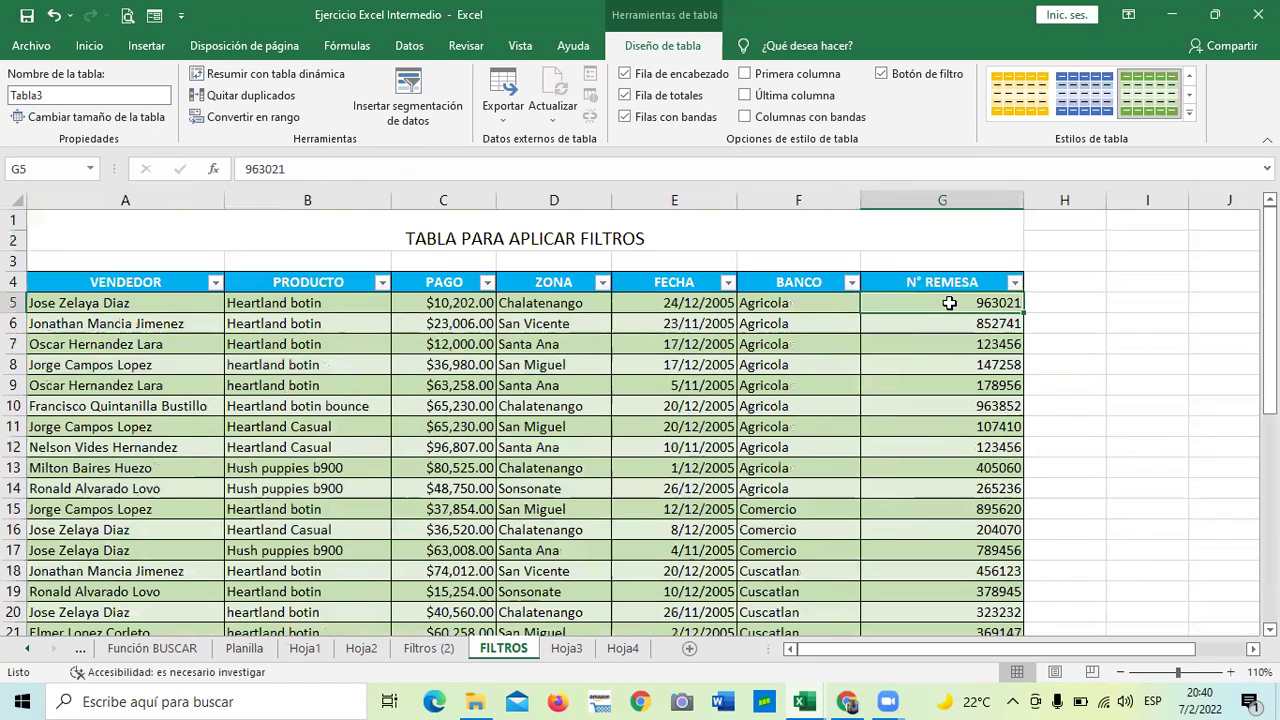
{"action": "scroll", "coordinate": [951, 302], "scroll_direction": "down", "scroll_amount": 5}
{"action": "scroll", "coordinate": [949, 314], "scroll_direction": "down", "scroll_amount": 8}
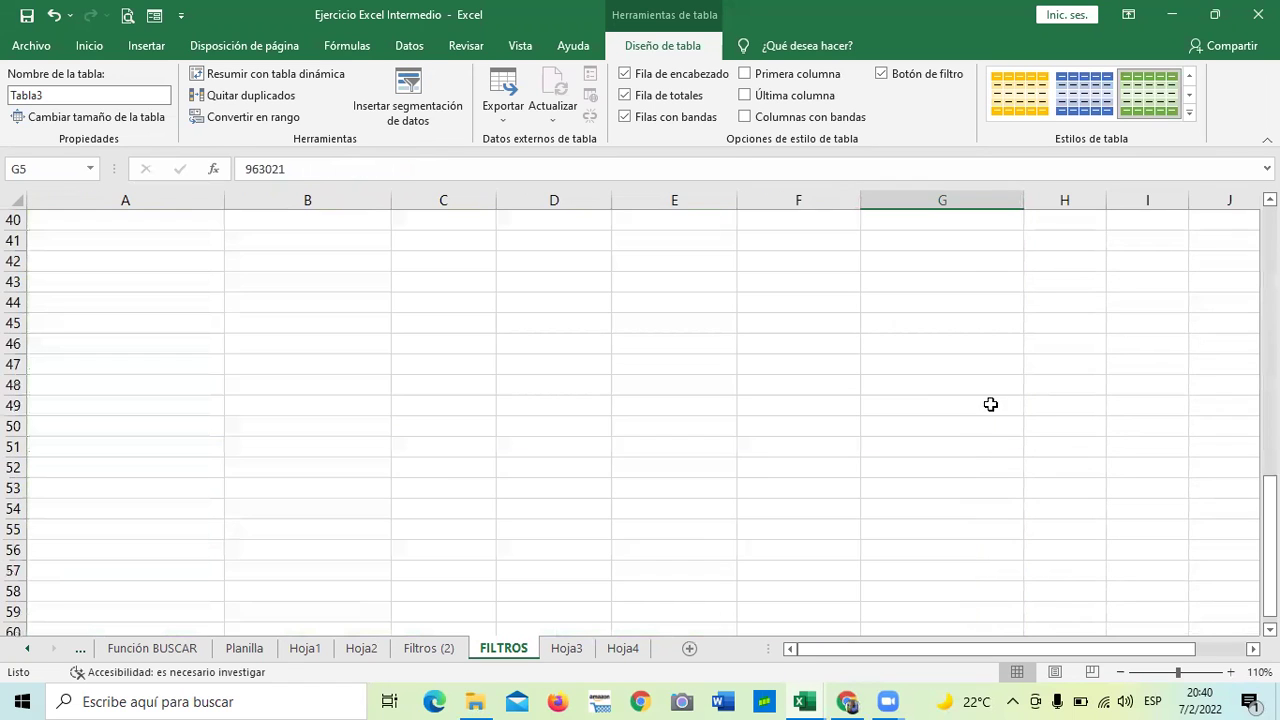
{"action": "scroll", "coordinate": [923, 400], "scroll_direction": "up", "scroll_amount": 3}
{"action": "left_click", "coordinate": [934, 363]}
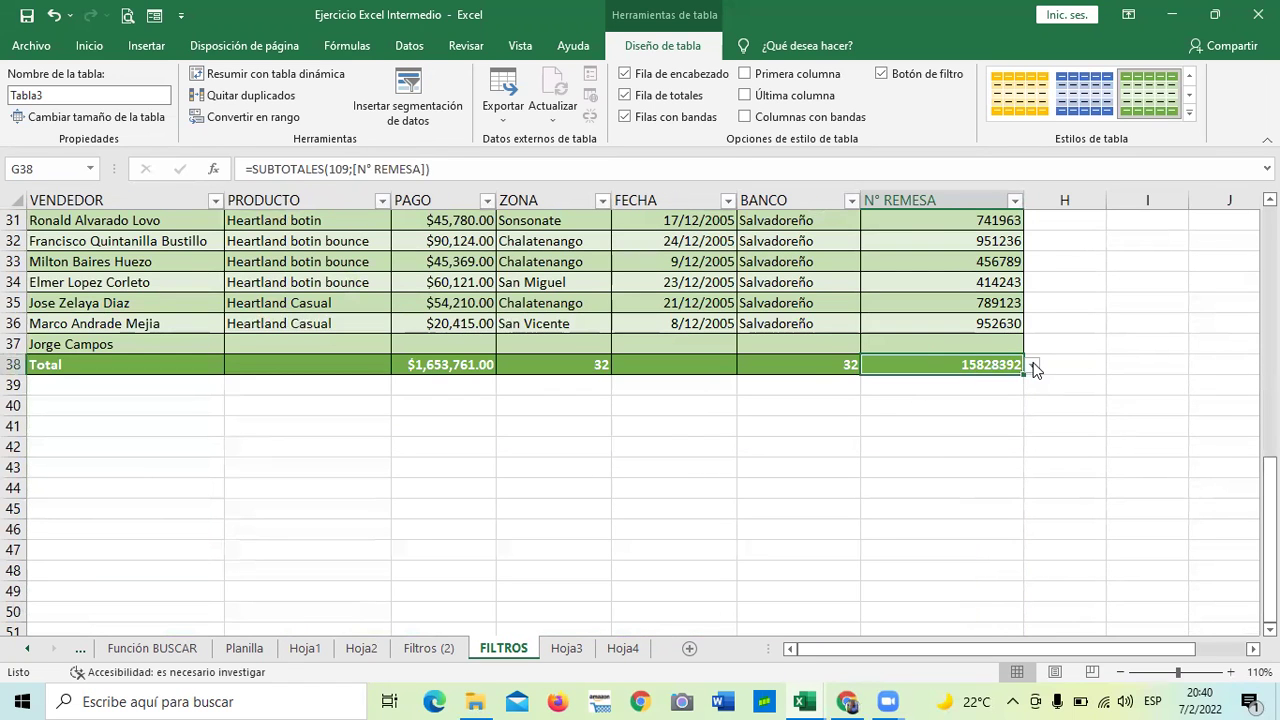
{"action": "left_click", "coordinate": [1032, 365]}
{"action": "left_click", "coordinate": [898, 407]}
Review the Total row cells for FECHA, ZONA, PAGO and PRODUCTO
{"action": "scroll", "coordinate": [848, 510], "scroll_direction": "up", "scroll_amount": 2}
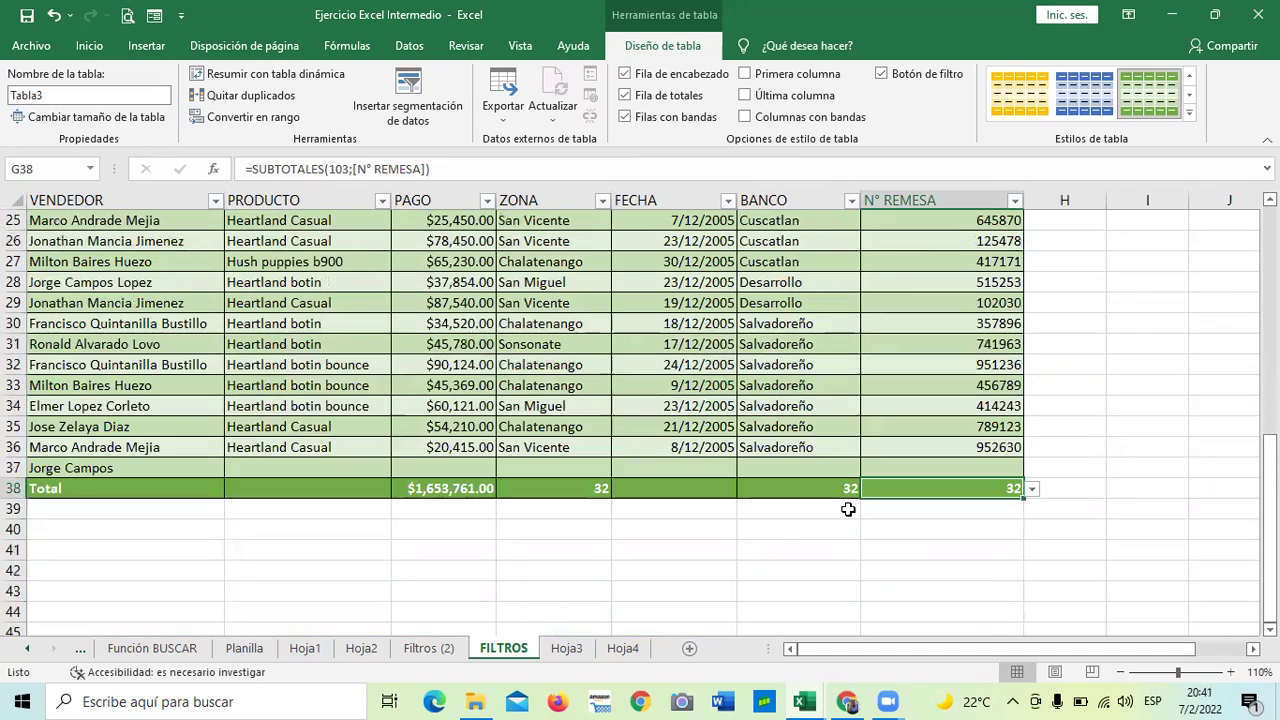
{"action": "scroll", "coordinate": [848, 510], "scroll_direction": "up", "scroll_amount": 1}
{"action": "scroll", "coordinate": [848, 510], "scroll_direction": "up", "scroll_amount": 2}
{"action": "scroll", "coordinate": [848, 510], "scroll_direction": "up", "scroll_amount": 2}
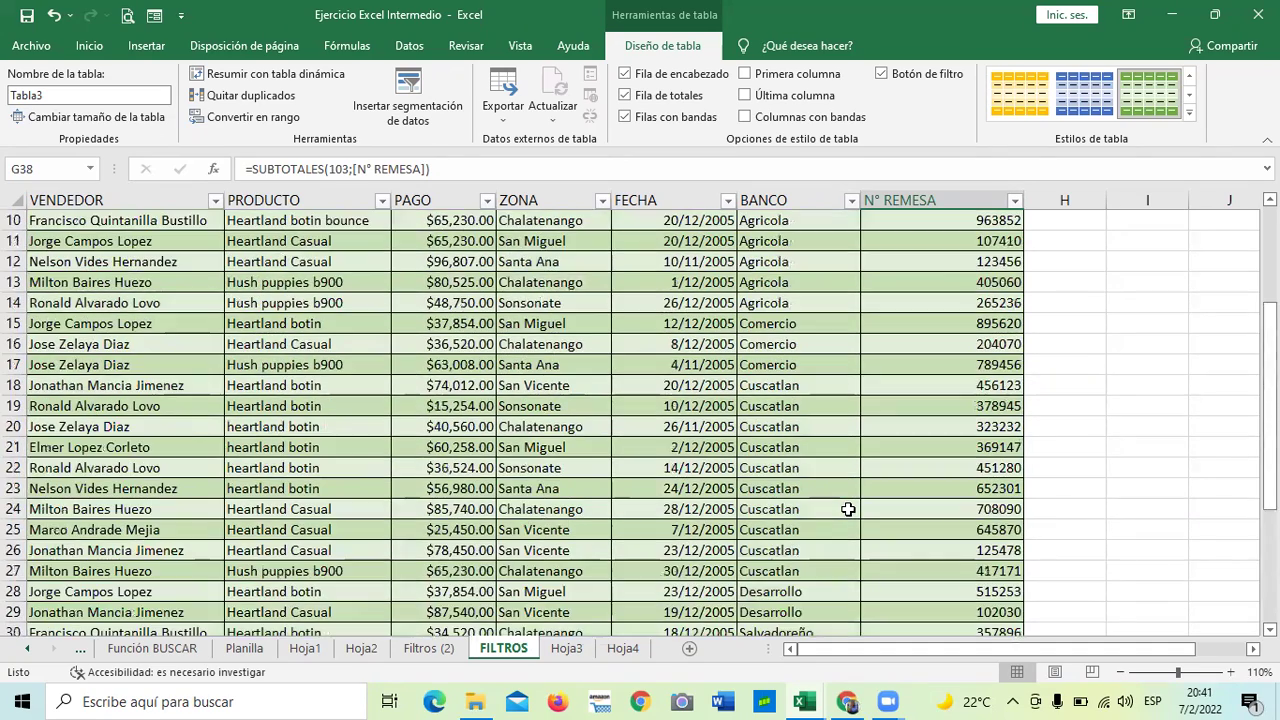
{"action": "scroll", "coordinate": [848, 510], "scroll_direction": "up", "scroll_amount": 3}
{"action": "scroll", "coordinate": [848, 510], "scroll_direction": "down", "scroll_amount": 2}
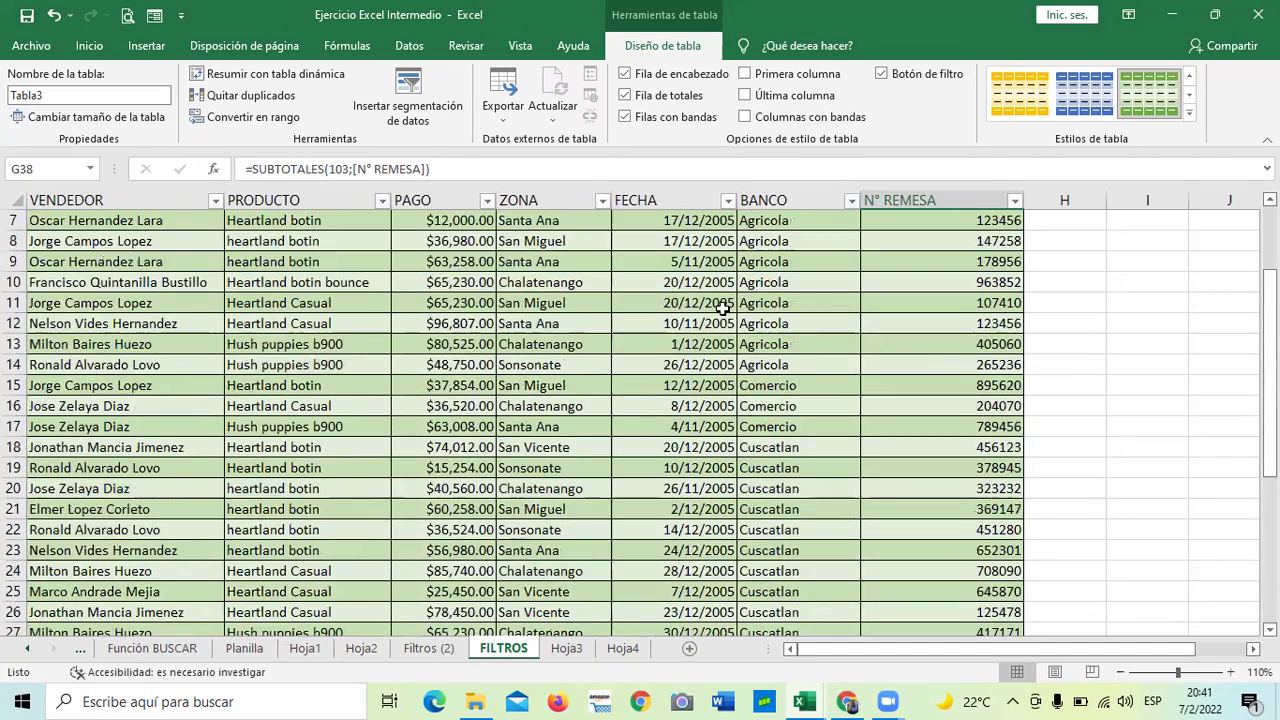
{"action": "scroll", "coordinate": [657, 371], "scroll_direction": "up", "scroll_amount": 1}
{"action": "scroll", "coordinate": [836, 341], "scroll_direction": "up", "scroll_amount": 1}
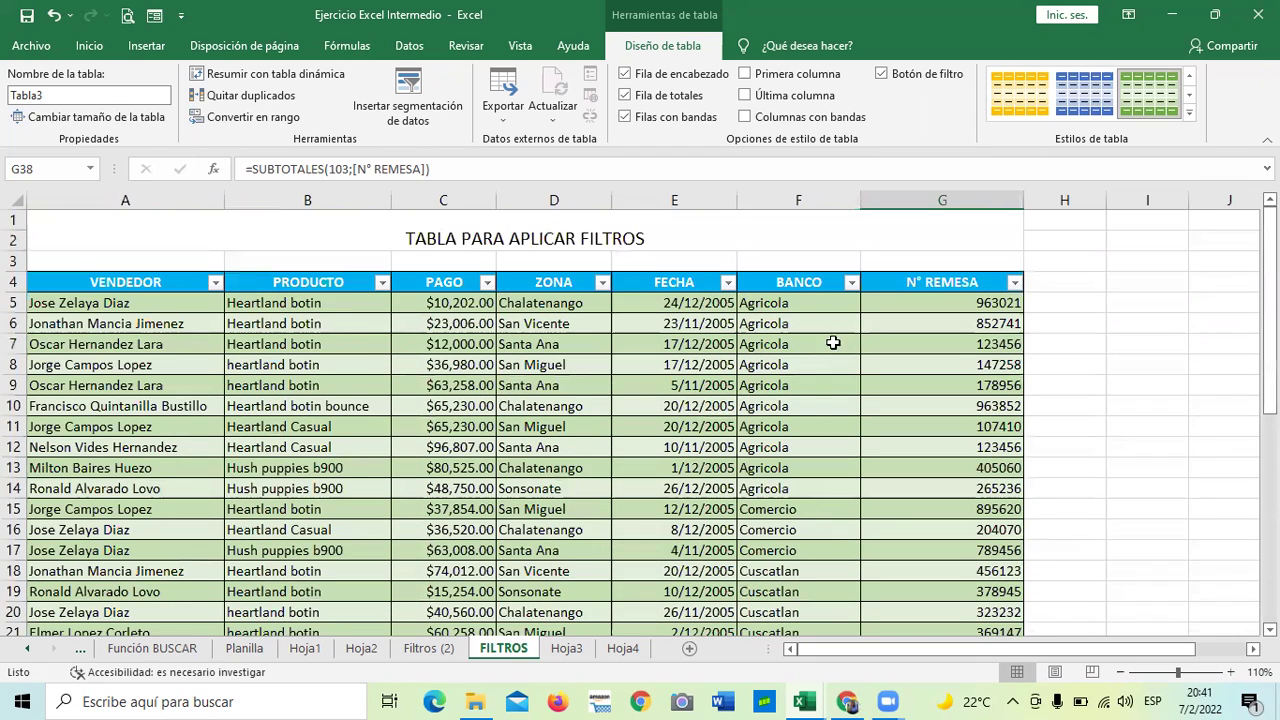
{"action": "scroll", "coordinate": [750, 405], "scroll_direction": "down", "scroll_amount": 8}
{"action": "left_click", "coordinate": [660, 489]}
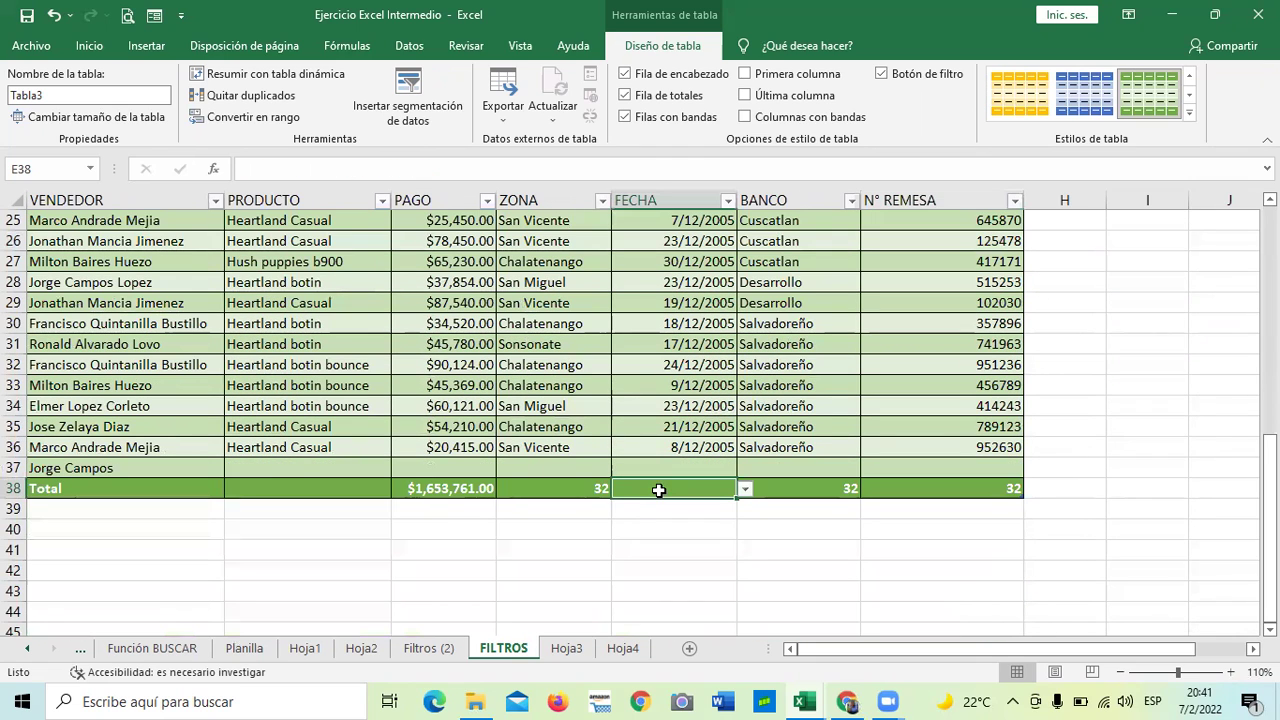
{"action": "left_click", "coordinate": [571, 489]}
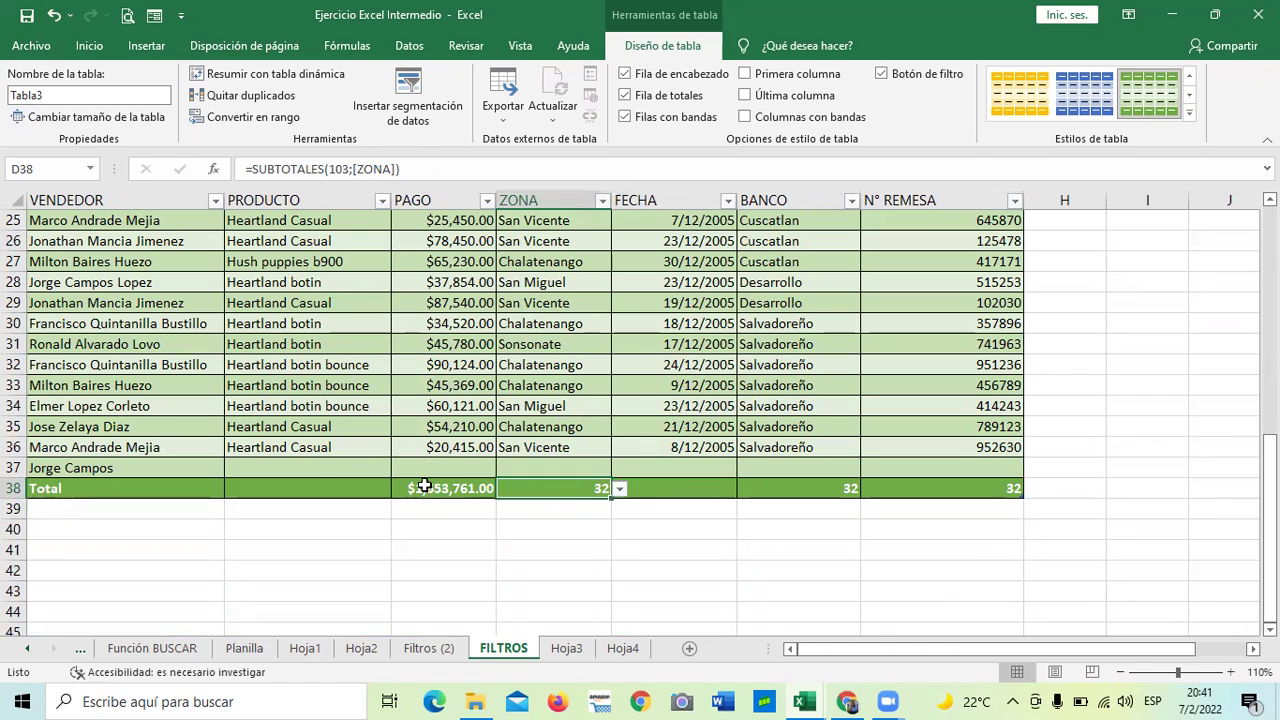
{"action": "left_click", "coordinate": [422, 485]}
{"action": "left_click", "coordinate": [310, 484]}
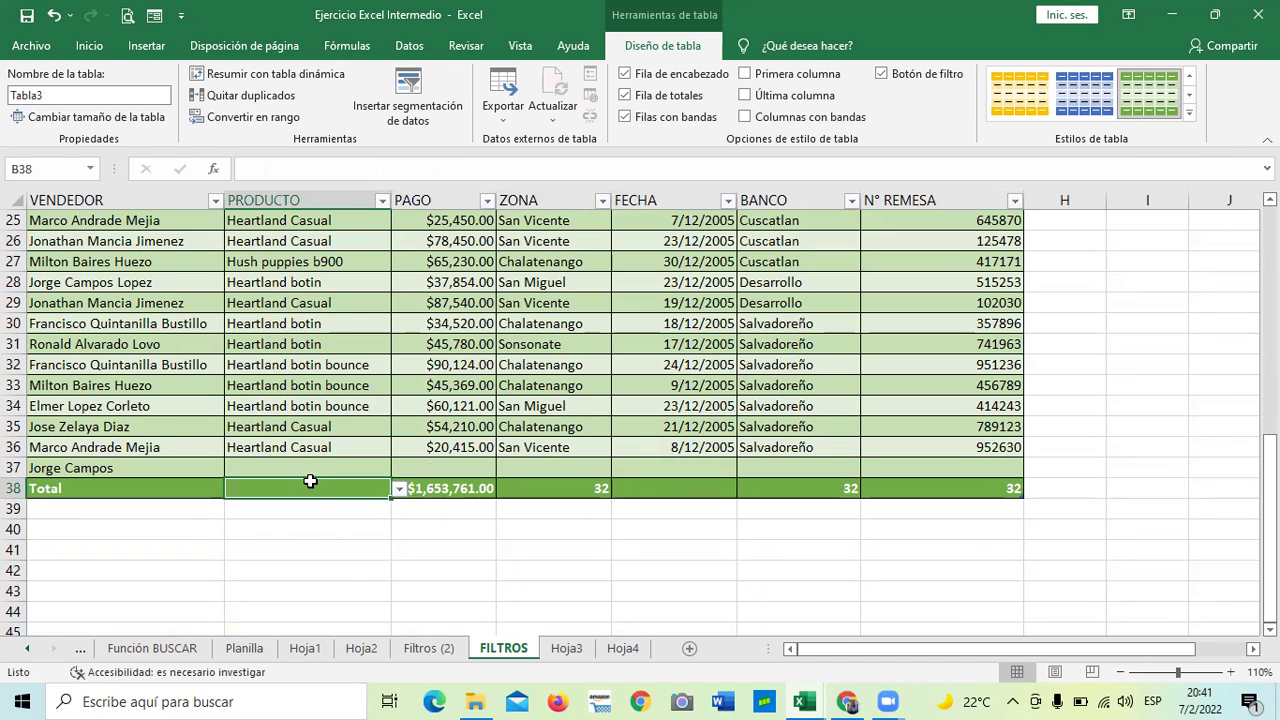
Turn the table's totals row off and then back on
{"action": "left_click", "coordinate": [627, 97]}
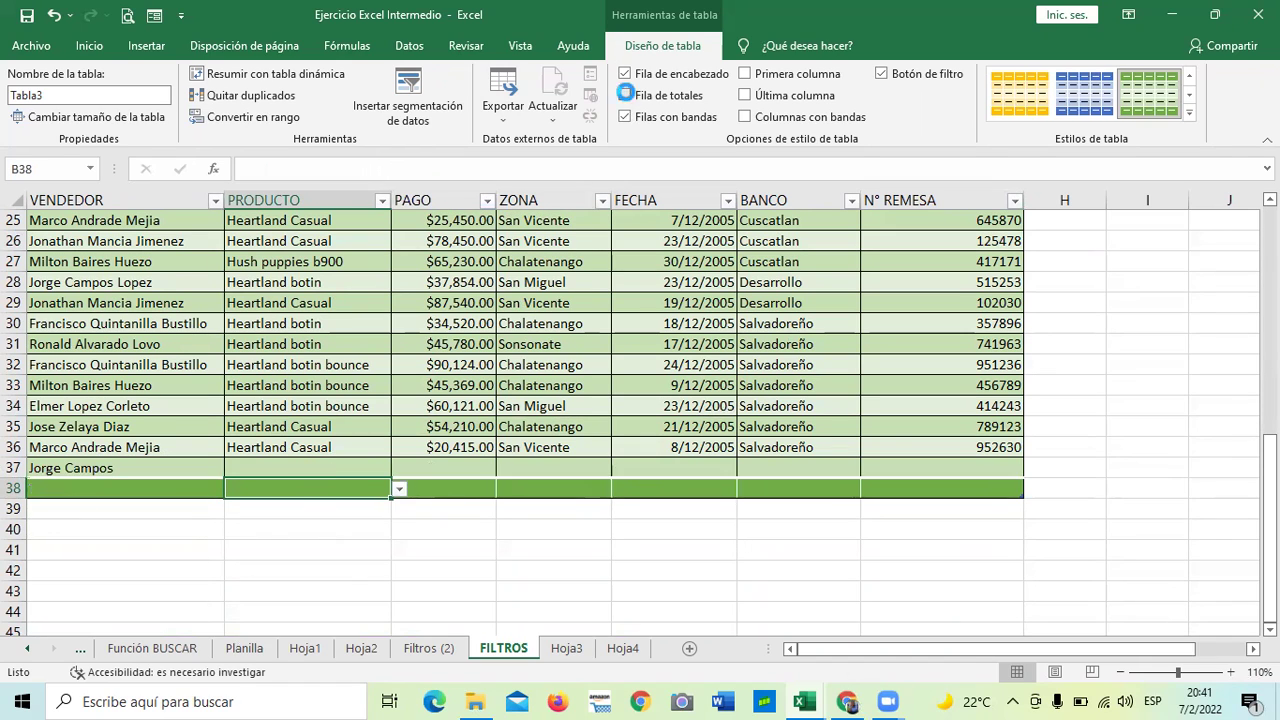
{"action": "left_click", "coordinate": [546, 525]}
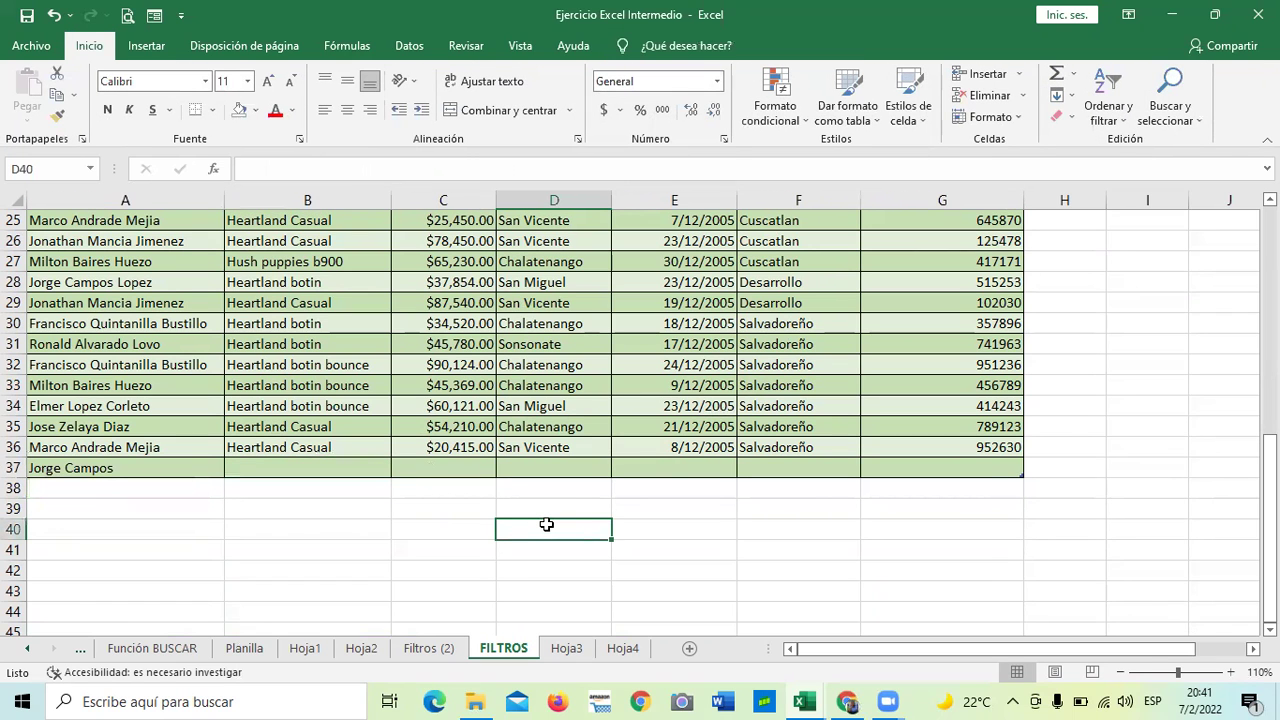
{"action": "left_click", "coordinate": [717, 362]}
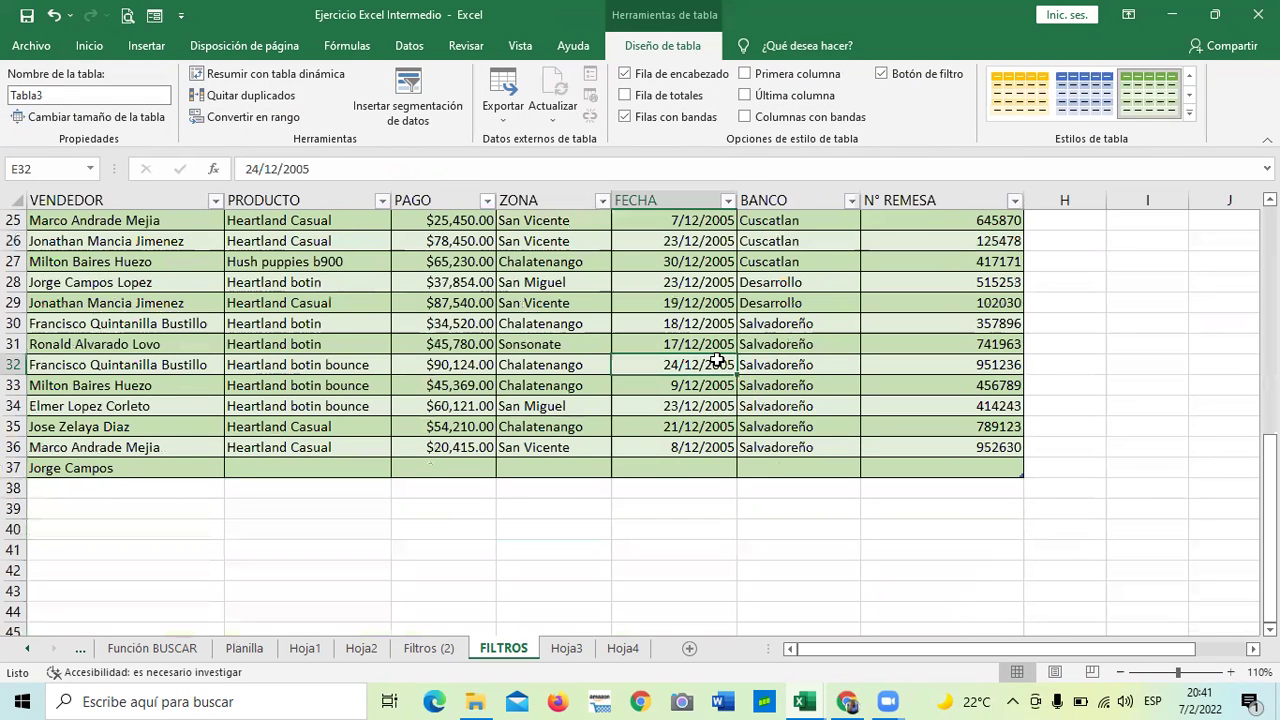
{"action": "scroll", "coordinate": [717, 362], "scroll_direction": "up", "scroll_amount": 1}
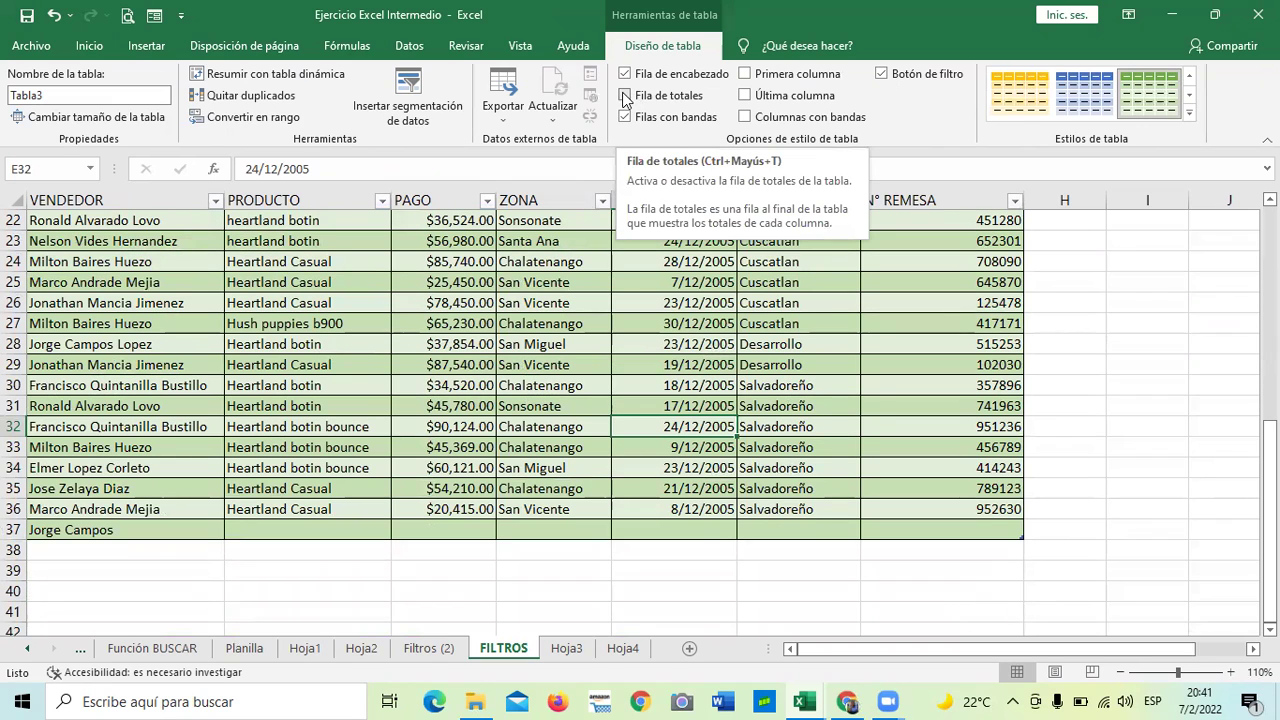
{"action": "left_click", "coordinate": [625, 96]}
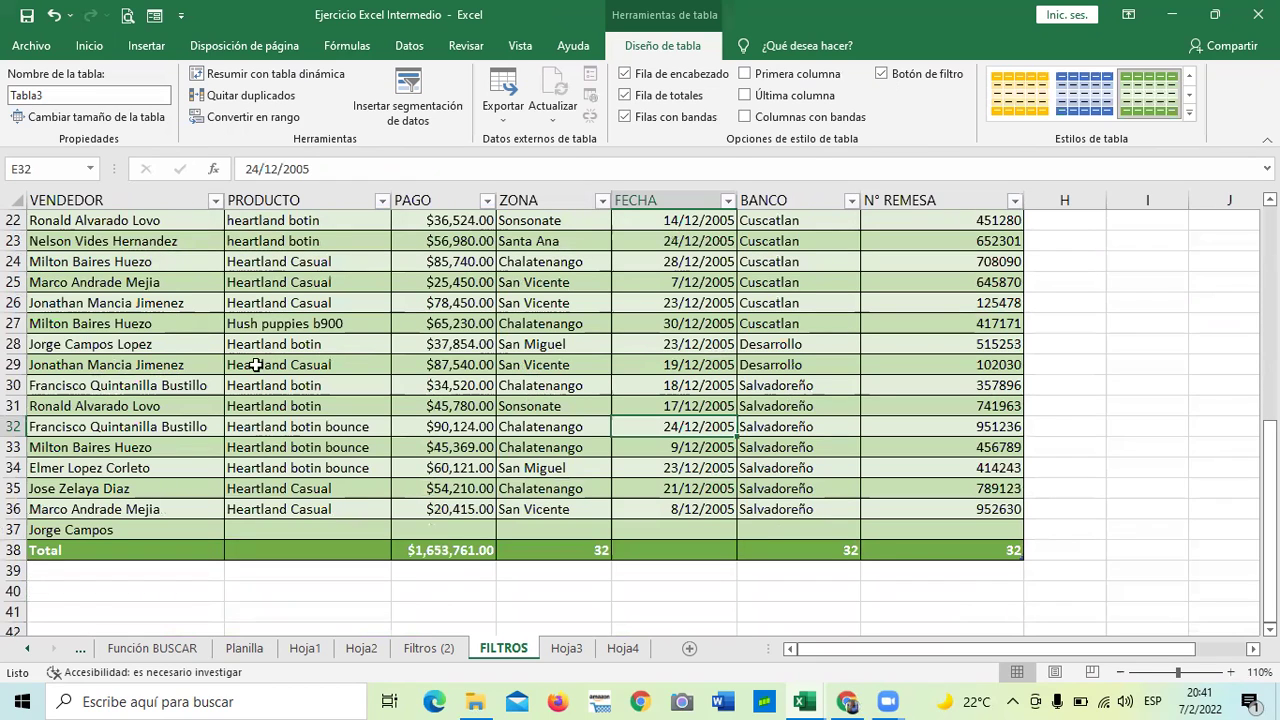
Set the PAGO total to Máx. to show the largest payment
{"action": "left_click", "coordinate": [455, 550]}
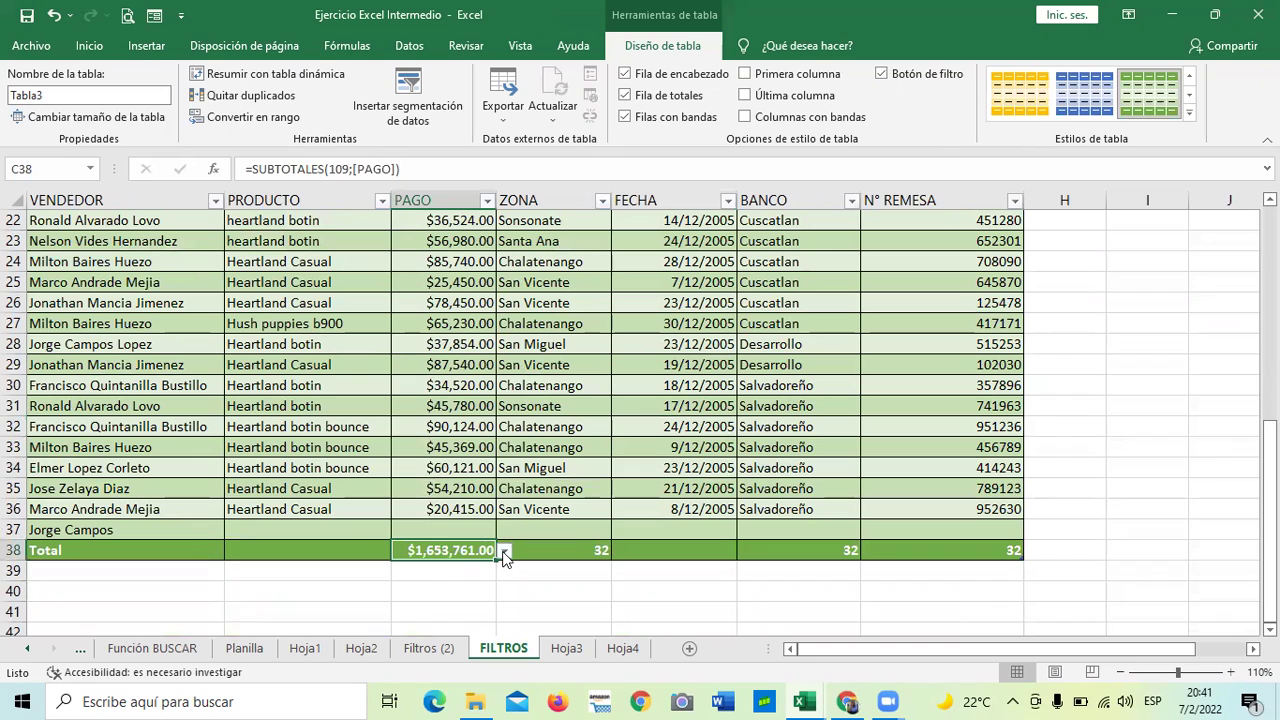
{"action": "left_click", "coordinate": [505, 550]}
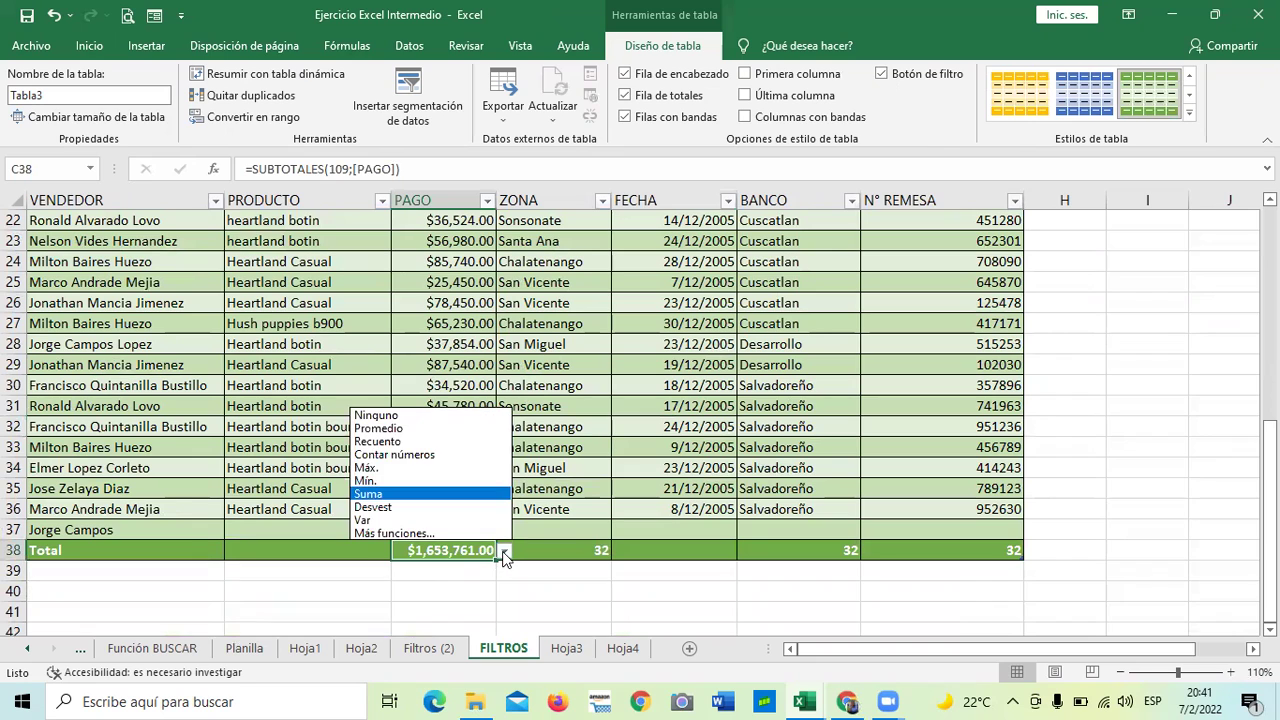
{"action": "left_click", "coordinate": [410, 468]}
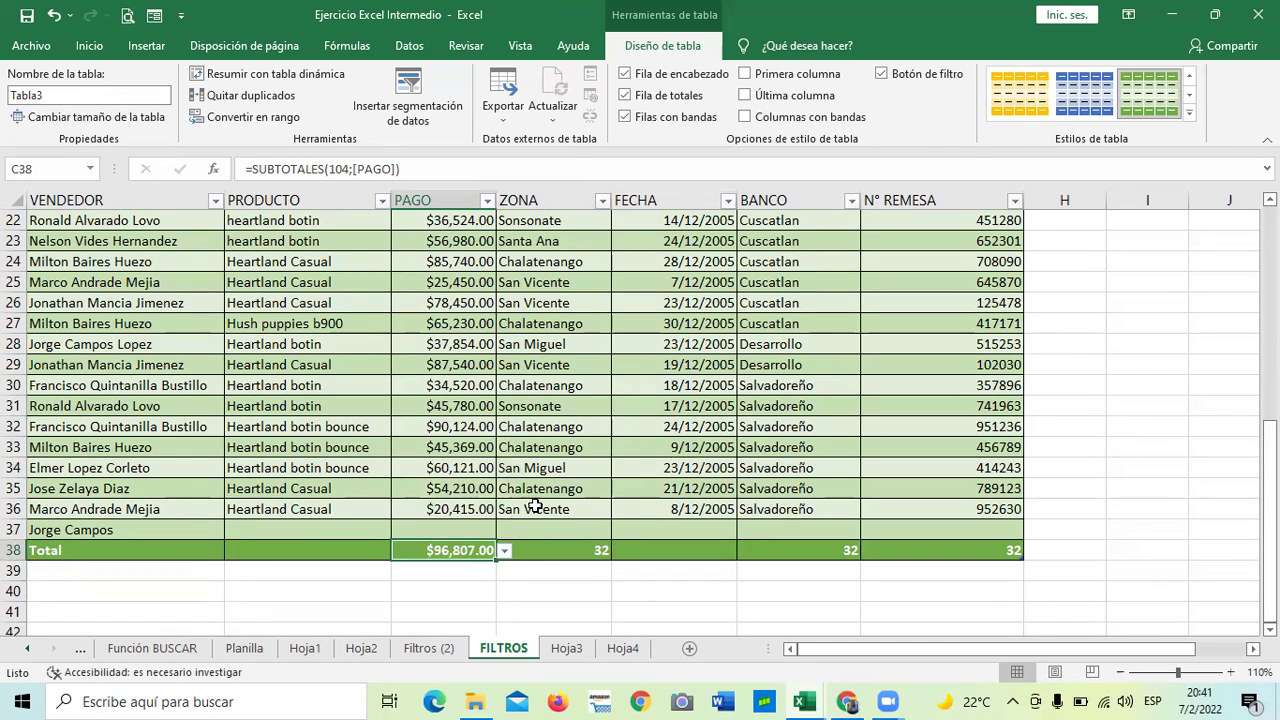
{"action": "left_click", "coordinate": [544, 588]}
{"action": "left_click", "coordinate": [432, 412]}
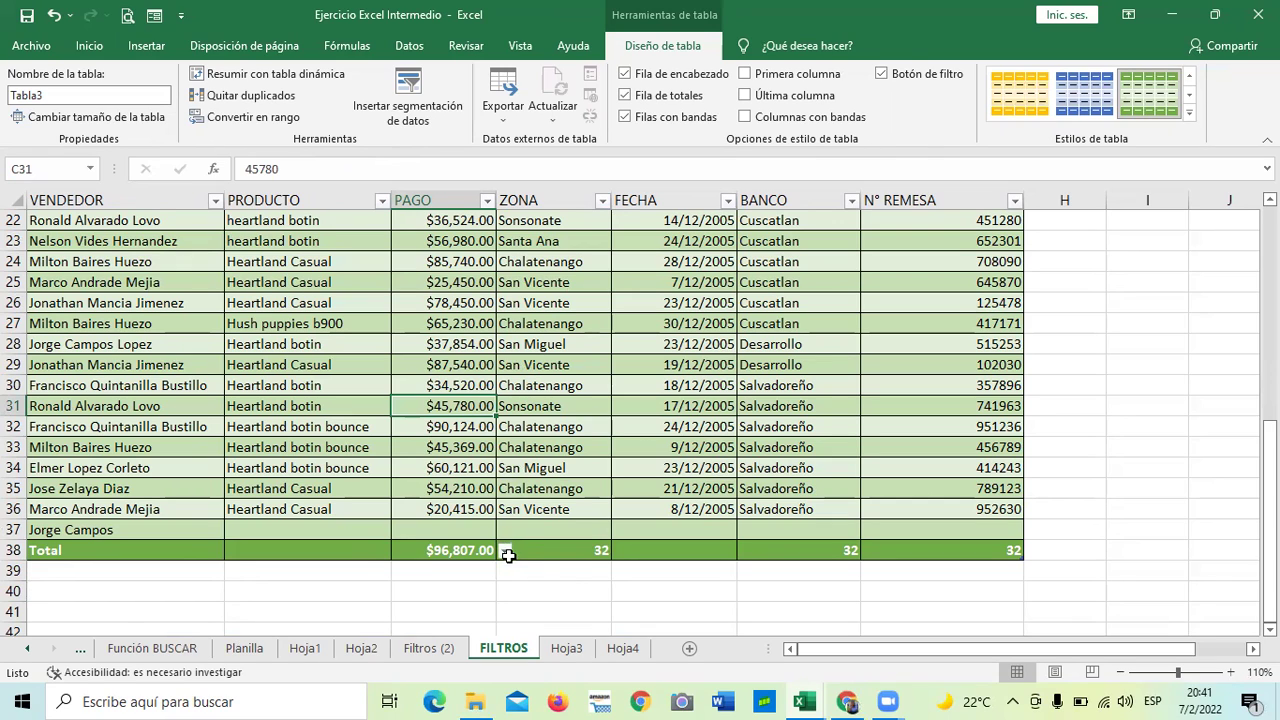
Change the PAGO total to Promedio, showing $51,680.03
{"action": "left_click", "coordinate": [508, 550]}
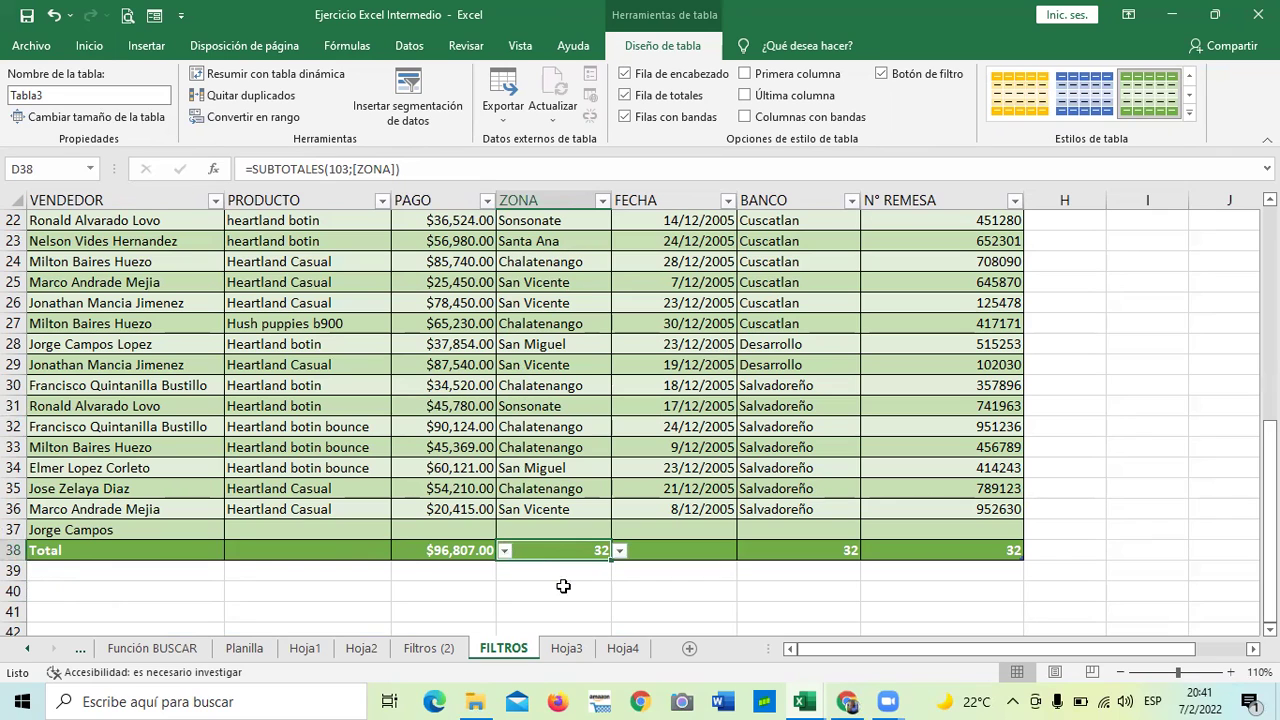
{"action": "left_click", "coordinate": [560, 588]}
{"action": "left_click", "coordinate": [480, 551]}
{"action": "left_click", "coordinate": [505, 551]}
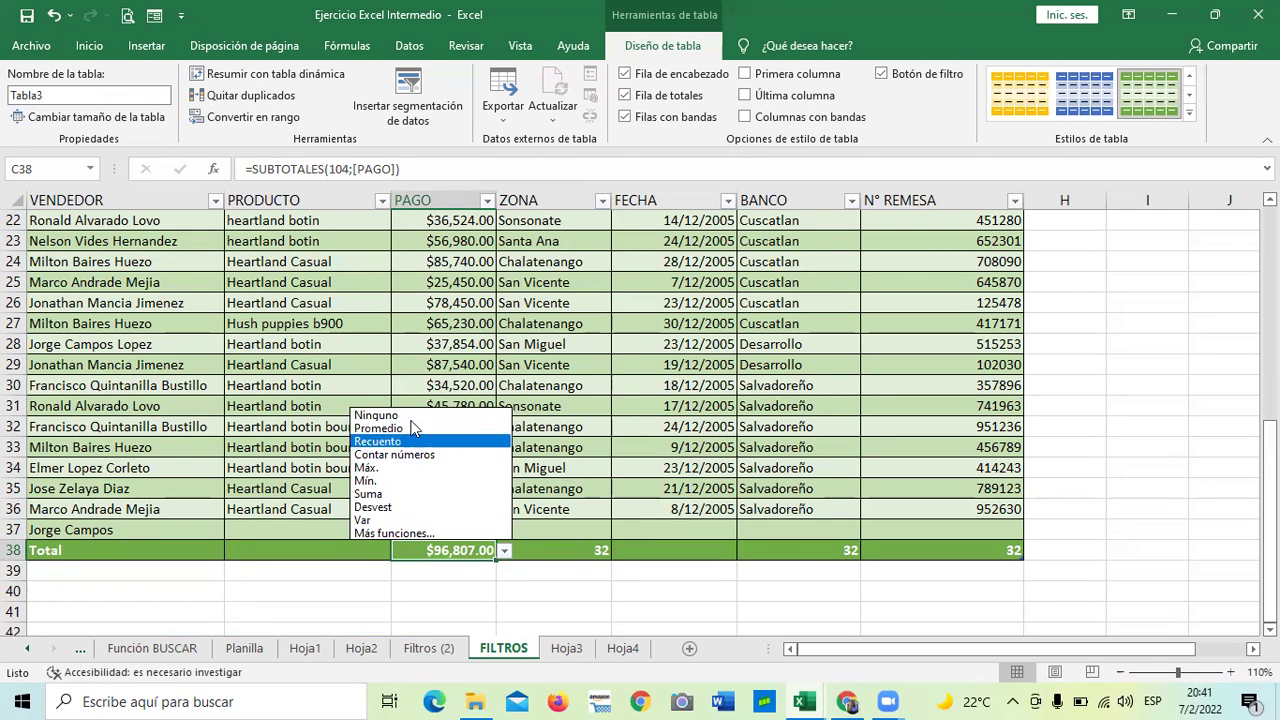
{"action": "key", "text": "Escape"}
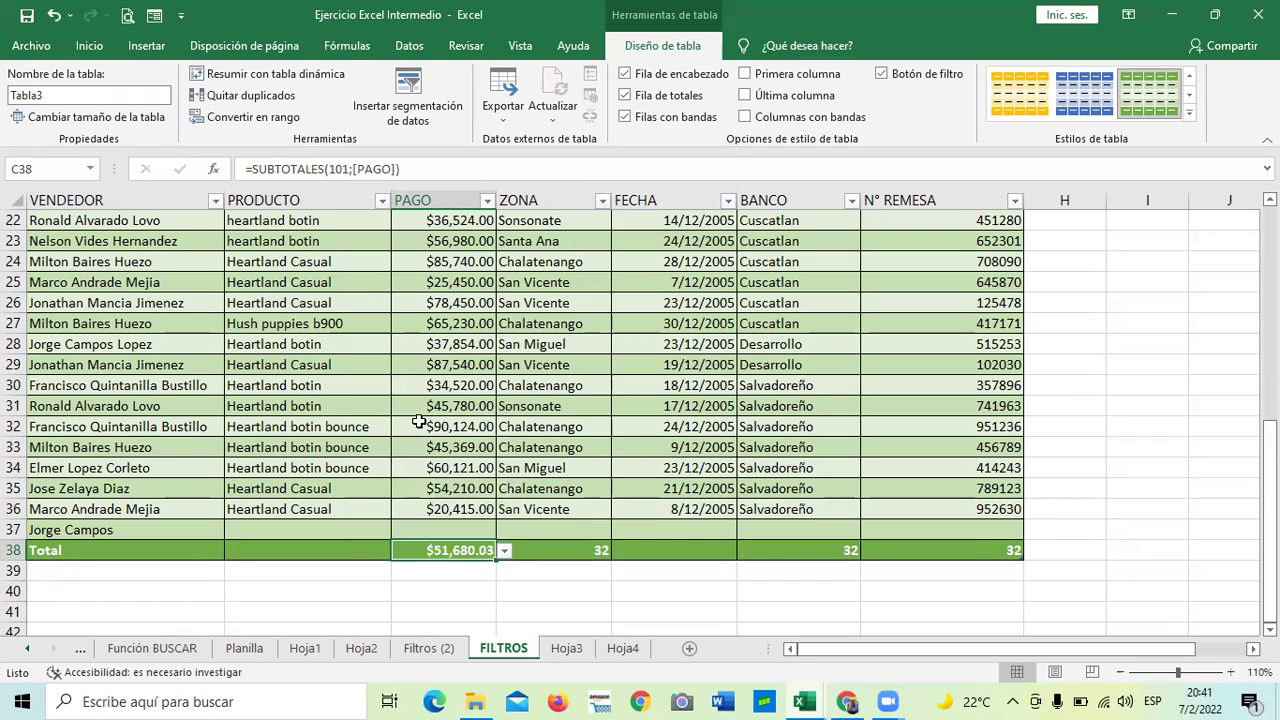
{"action": "left_click", "coordinate": [603, 578]}
{"action": "scroll", "coordinate": [608, 570], "scroll_direction": "up", "scroll_amount": 1}
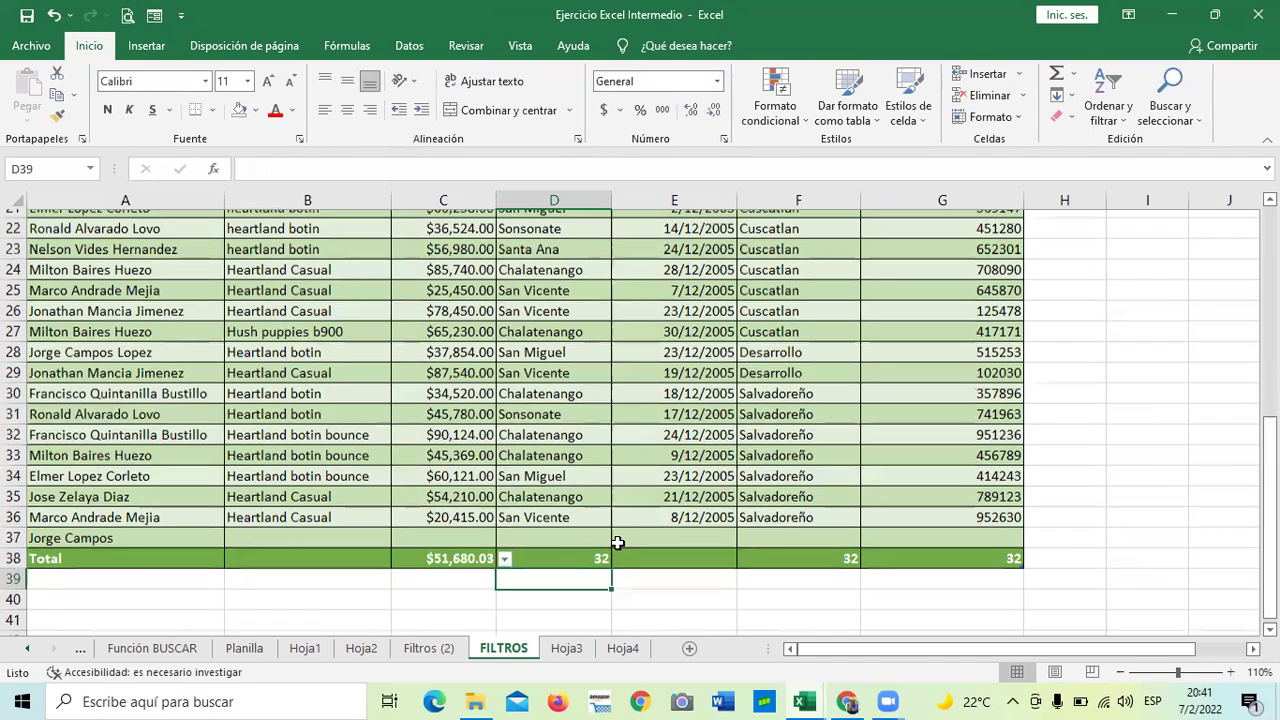
{"action": "scroll", "coordinate": [618, 540], "scroll_direction": "up", "scroll_amount": 2}
{"action": "scroll", "coordinate": [620, 532], "scroll_direction": "up", "scroll_amount": 4}
{"action": "scroll", "coordinate": [616, 532], "scroll_direction": "down", "scroll_amount": 5}
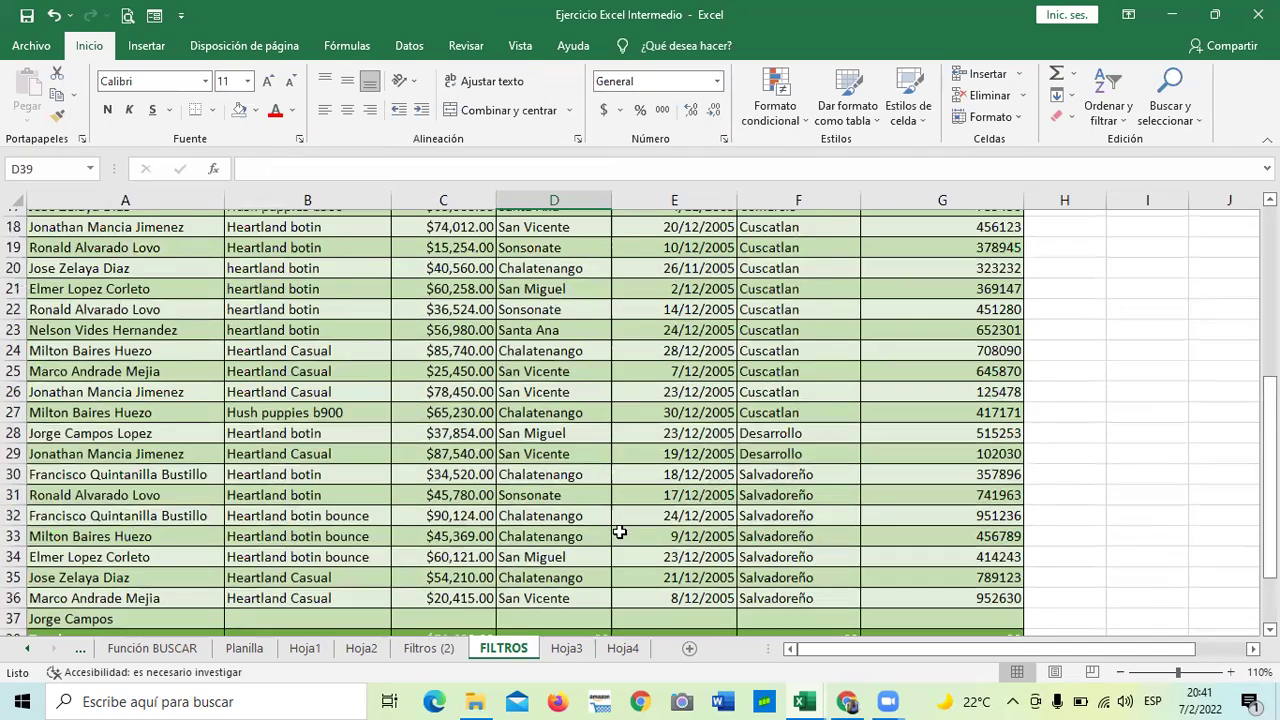
{"action": "scroll", "coordinate": [618, 536], "scroll_direction": "down", "scroll_amount": 2}
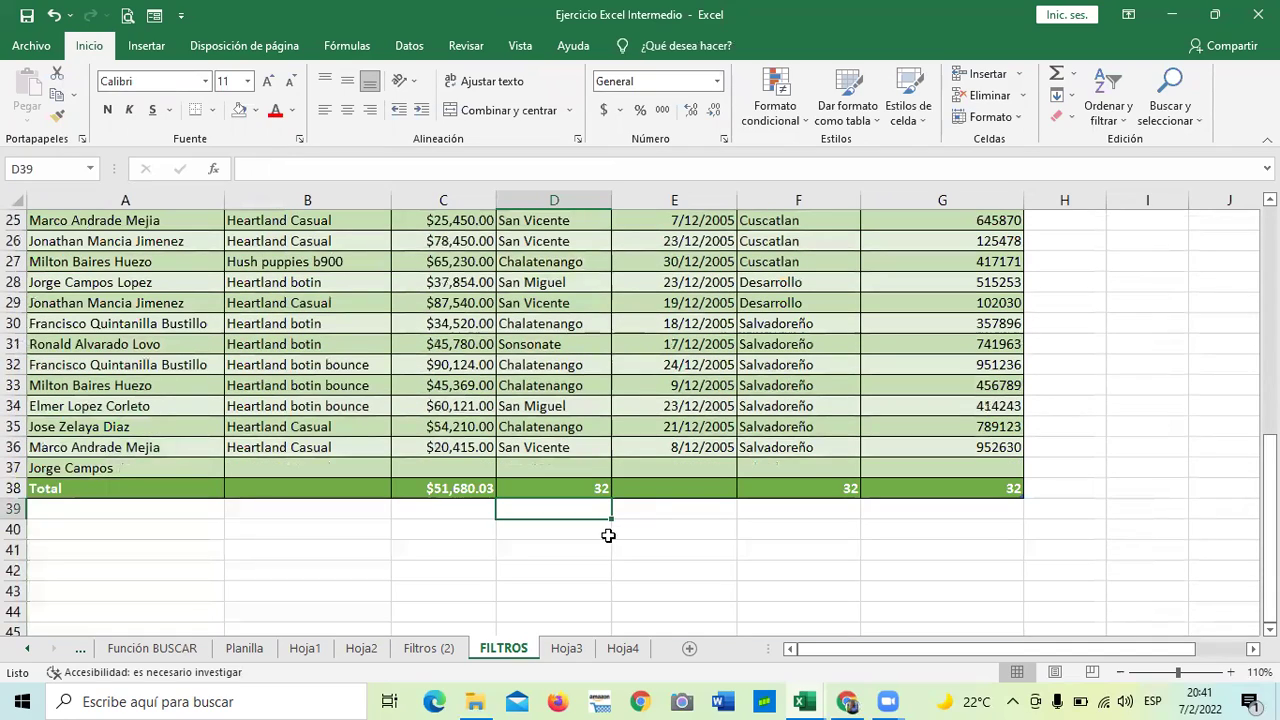
{"action": "scroll", "coordinate": [608, 536], "scroll_direction": "up", "scroll_amount": 3}
{"action": "scroll", "coordinate": [600, 530], "scroll_direction": "up", "scroll_amount": 4}
{"action": "scroll", "coordinate": [580, 512], "scroll_direction": "up", "scroll_amount": 2}
Select a cell in the FILTROS table and show the Diseño de tabla options
{"action": "left_click", "coordinate": [490, 422]}
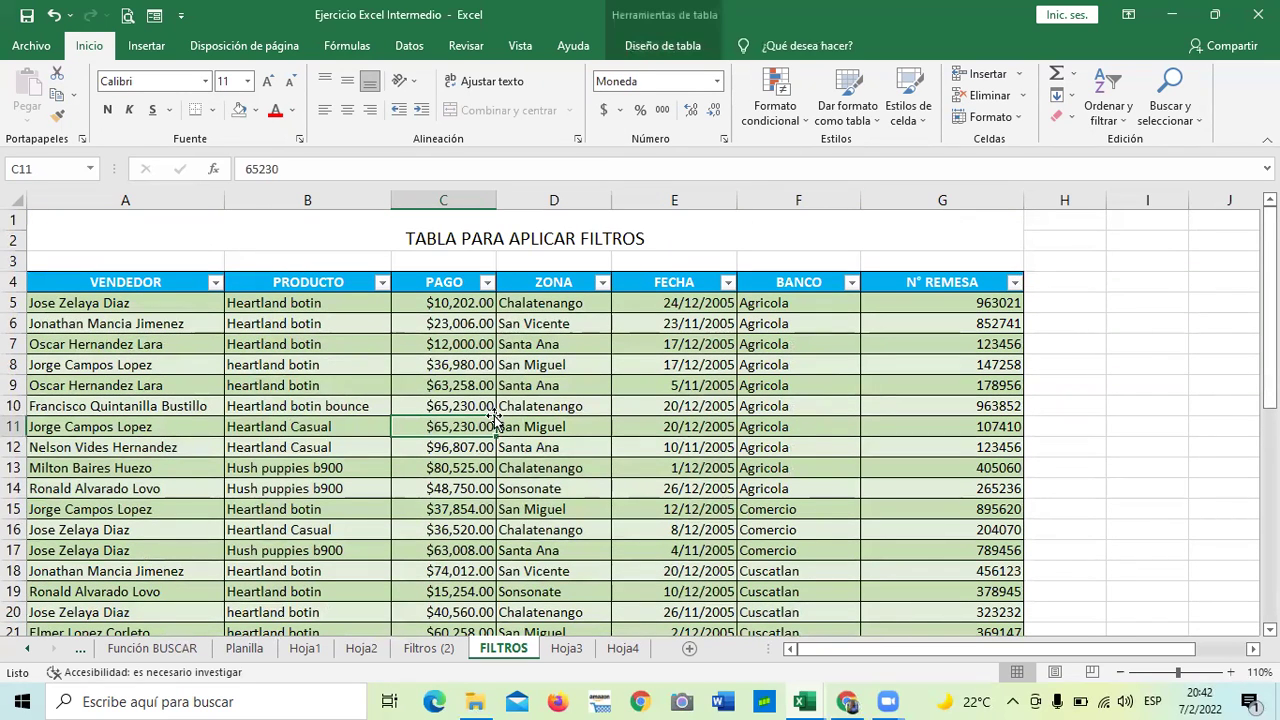
{"action": "left_click", "coordinate": [677, 20]}
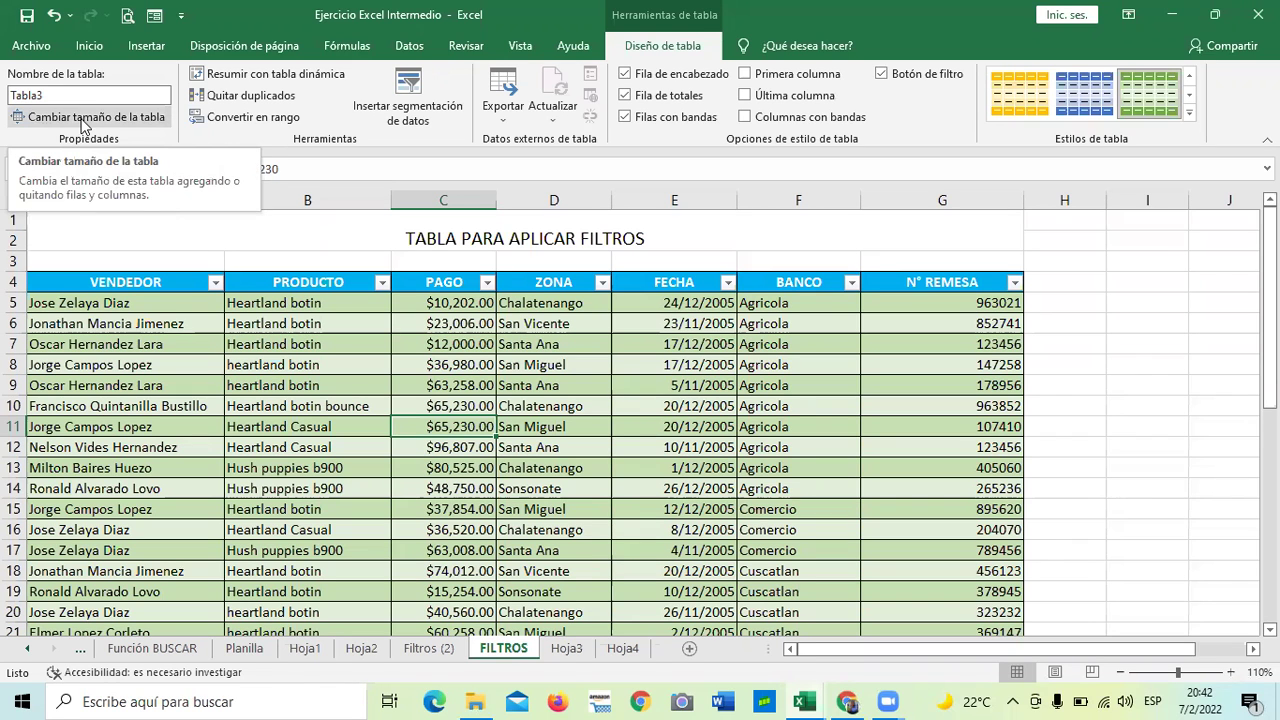
Resize the table to $A$4:$G$36 so the Total row moves to row 37
{"action": "left_click", "coordinate": [83, 118]}
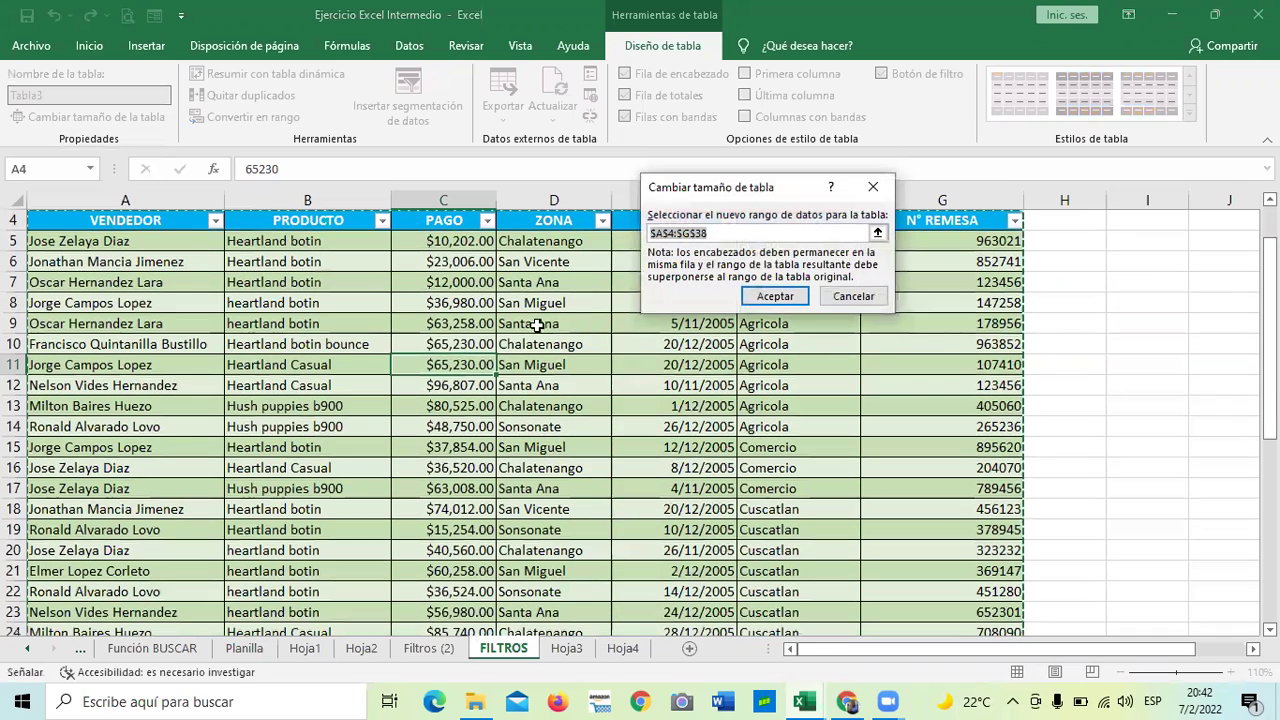
{"action": "scroll", "coordinate": [850, 318], "scroll_direction": "down", "scroll_amount": 1}
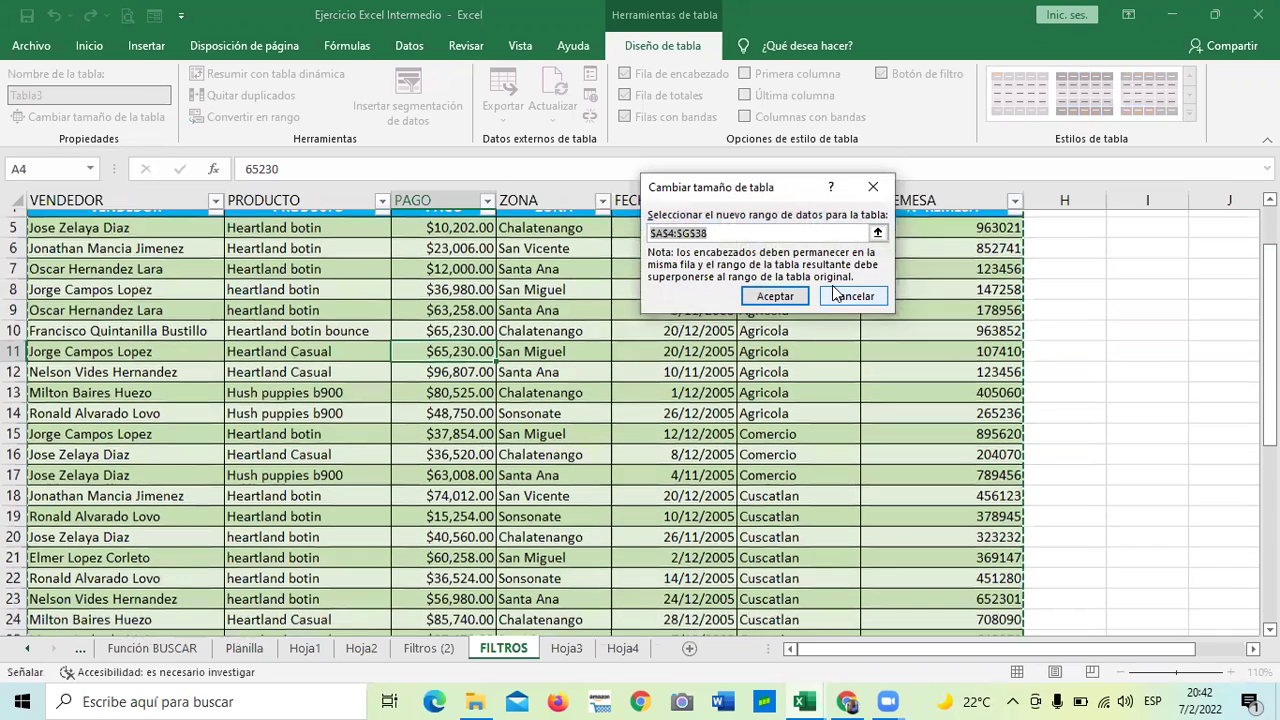
{"action": "scroll", "coordinate": [838, 296], "scroll_direction": "down", "scroll_amount": 2}
{"action": "scroll", "coordinate": [850, 296], "scroll_direction": "down", "scroll_amount": 5}
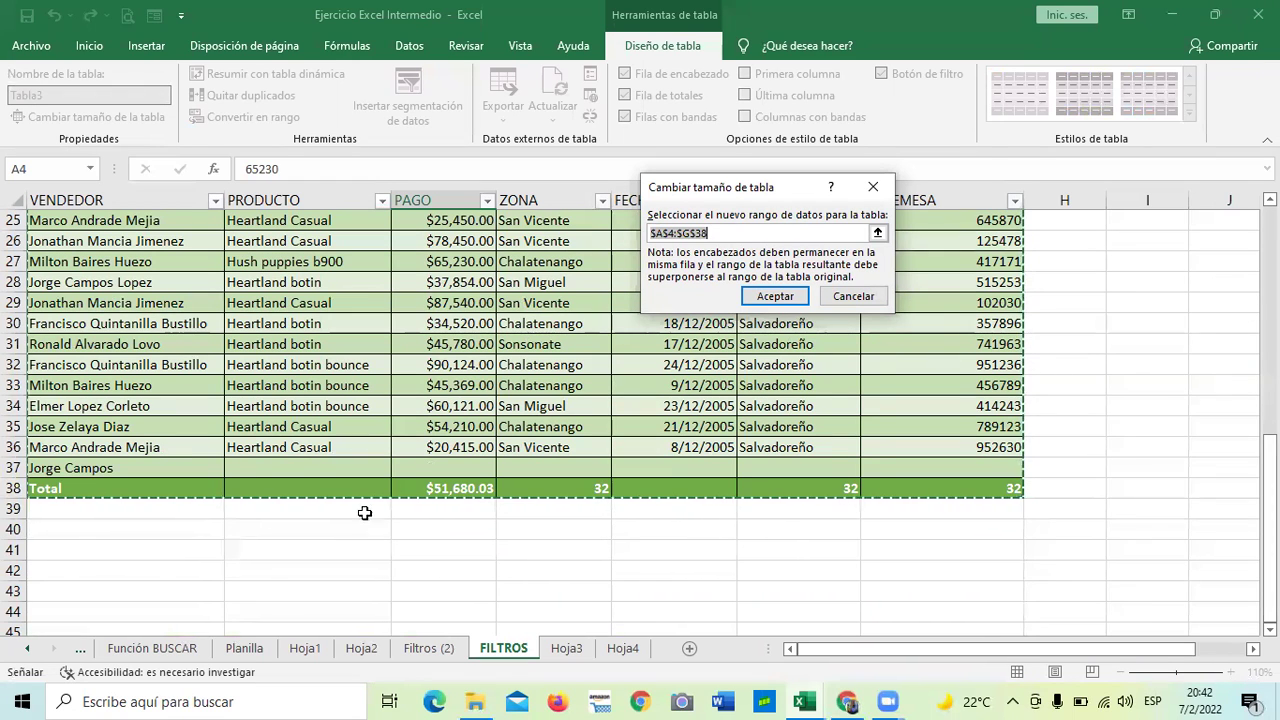
{"action": "scroll", "coordinate": [72, 584], "scroll_direction": "down", "scroll_amount": 1}
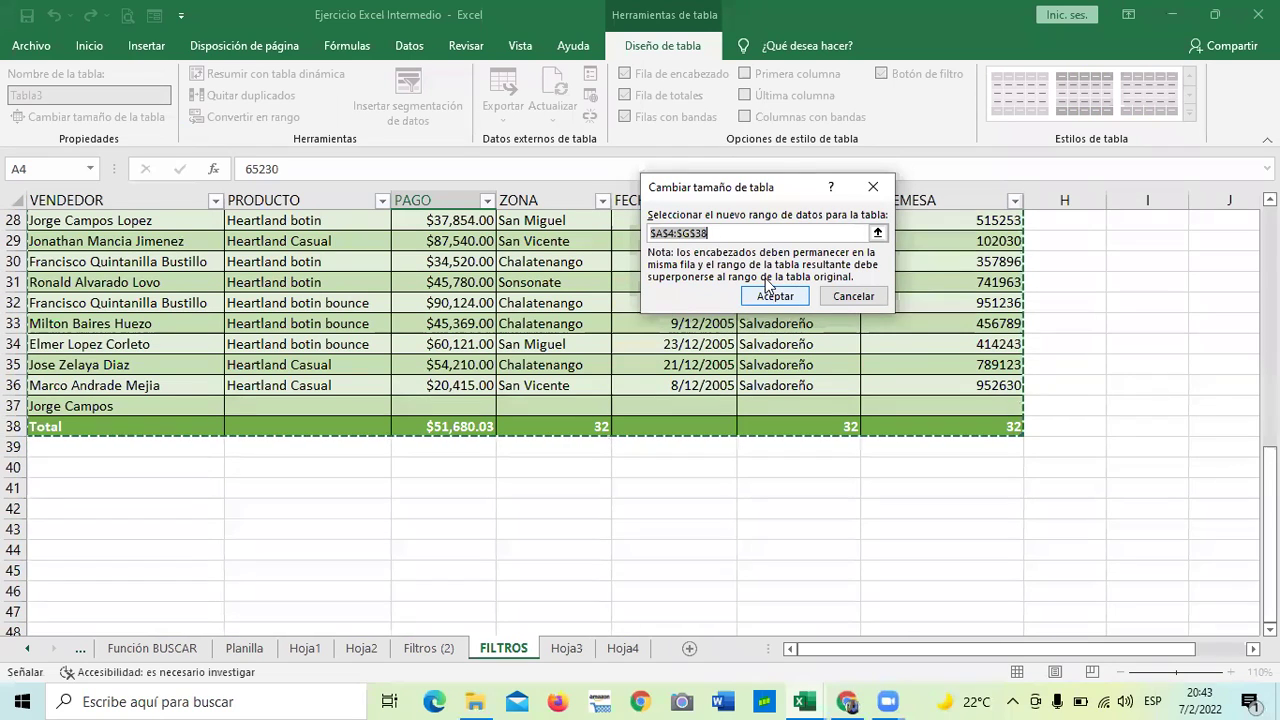
{"action": "left_click", "coordinate": [735, 228]}
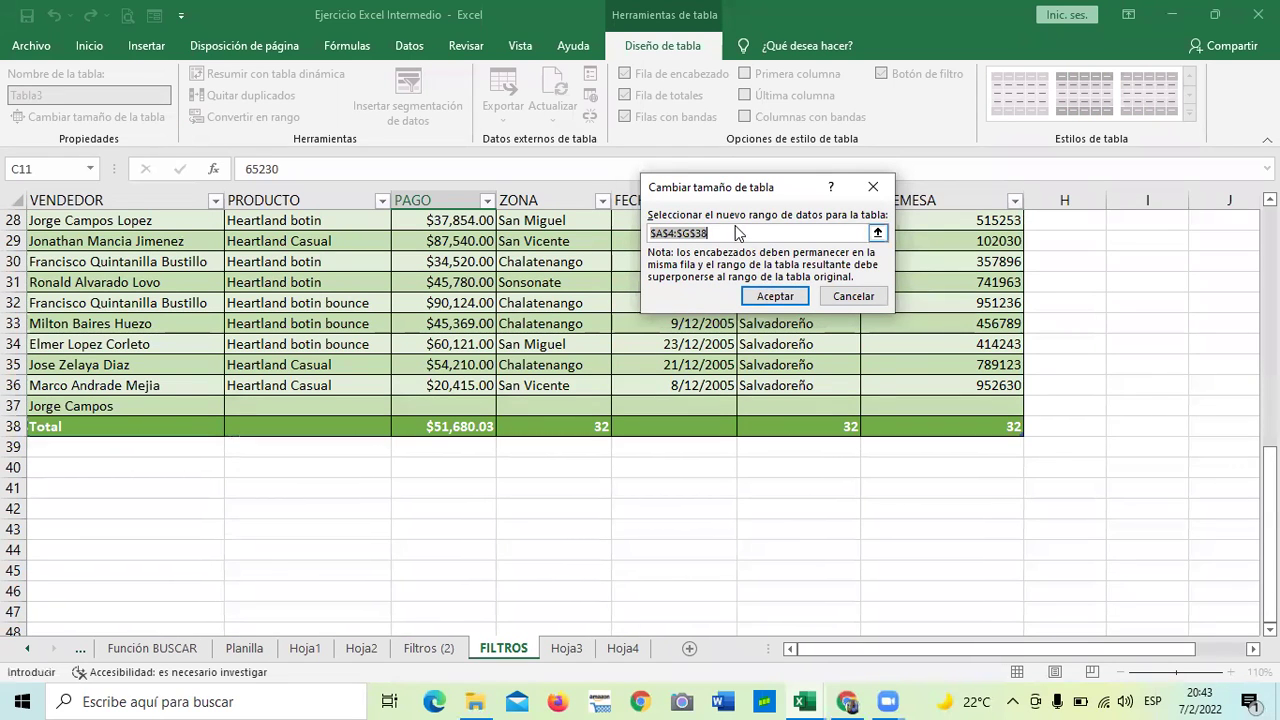
{"action": "left_click", "coordinate": [725, 231]}
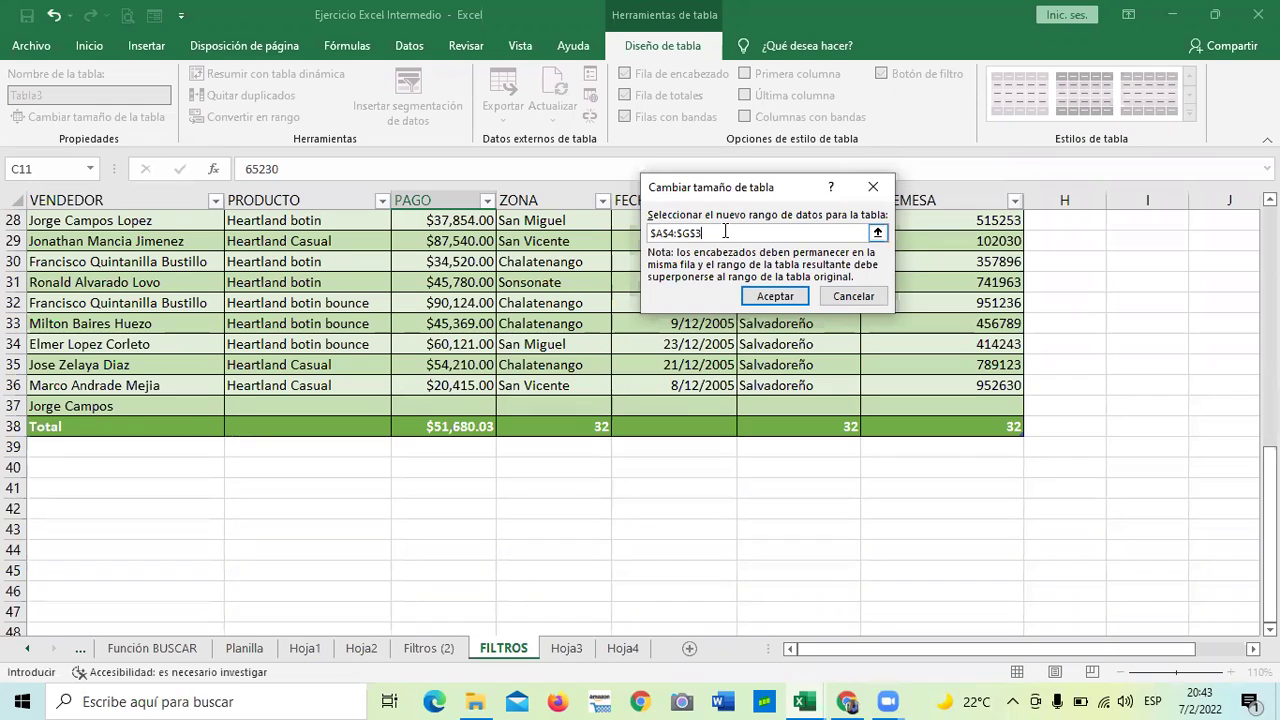
{"action": "type", "text": "6"}
{"action": "left_click", "coordinate": [758, 293]}
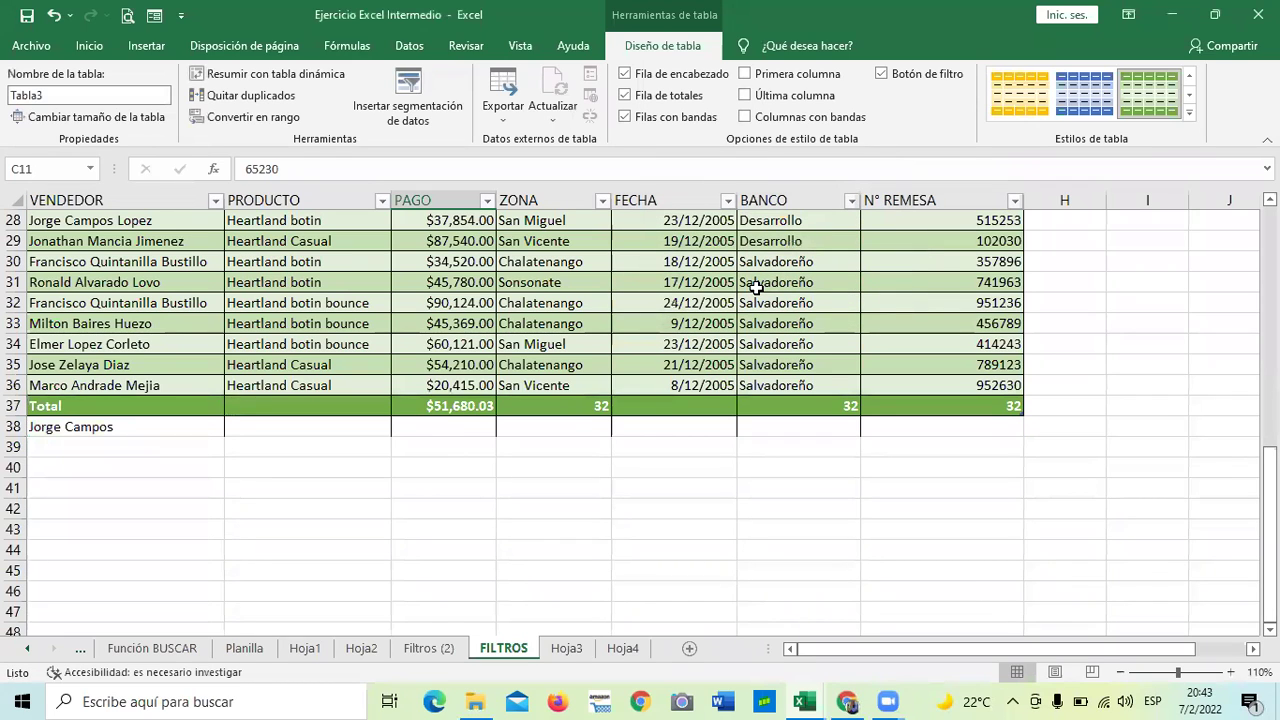
Clear the leftover vendor entry in row 38, then undo that and the table resize
{"action": "left_click", "coordinate": [136, 420]}
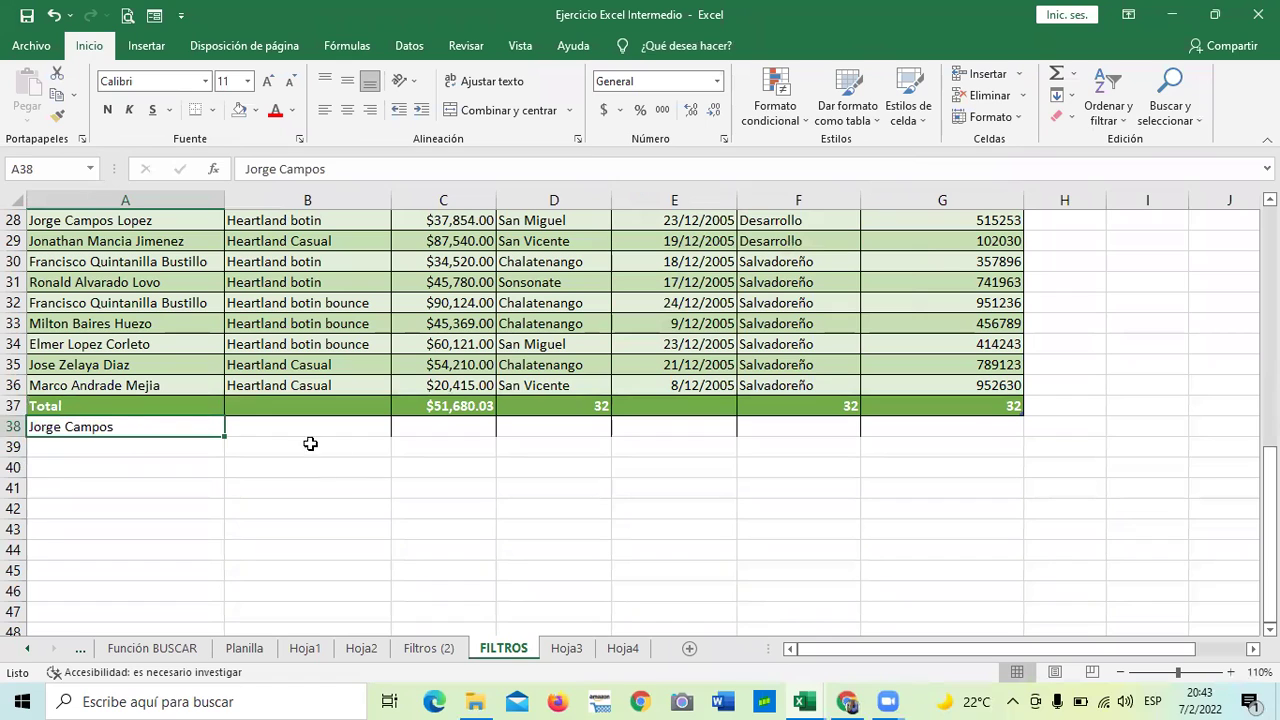
{"action": "left_click", "coordinate": [376, 462]}
{"action": "left_click", "coordinate": [140, 425]}
{"action": "key", "text": "BackSpace"}
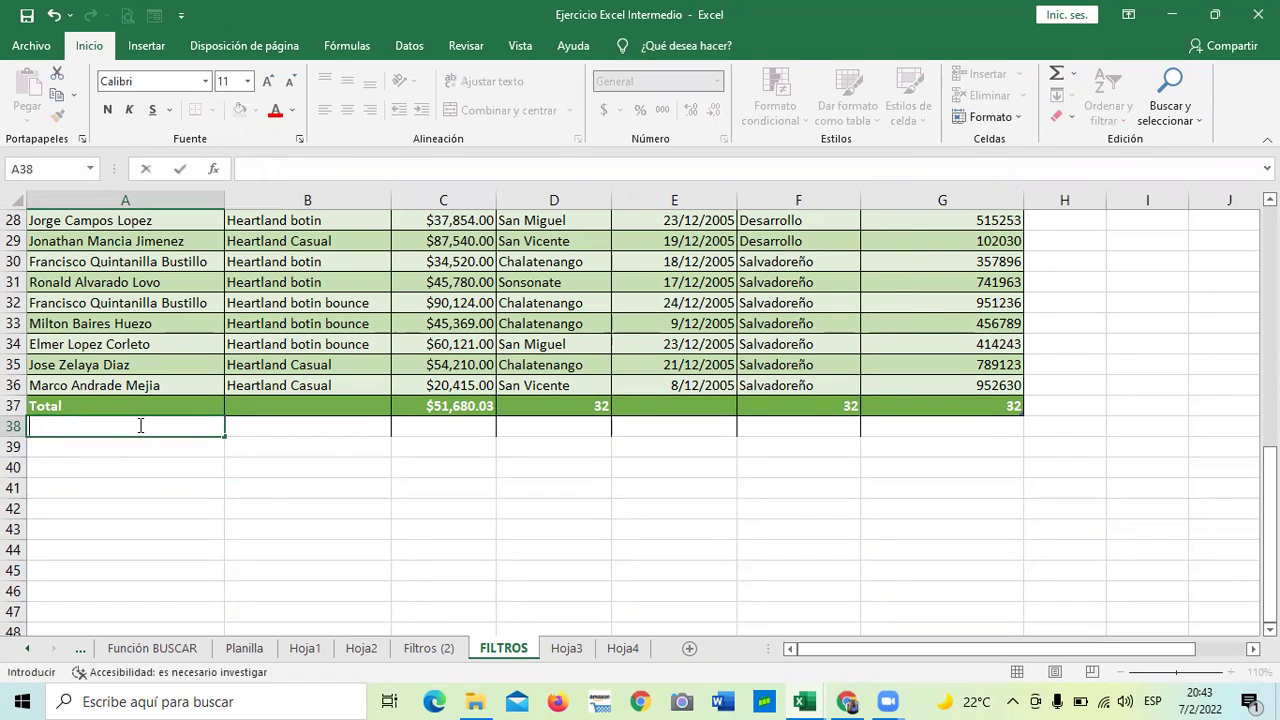
{"action": "left_click", "coordinate": [318, 490]}
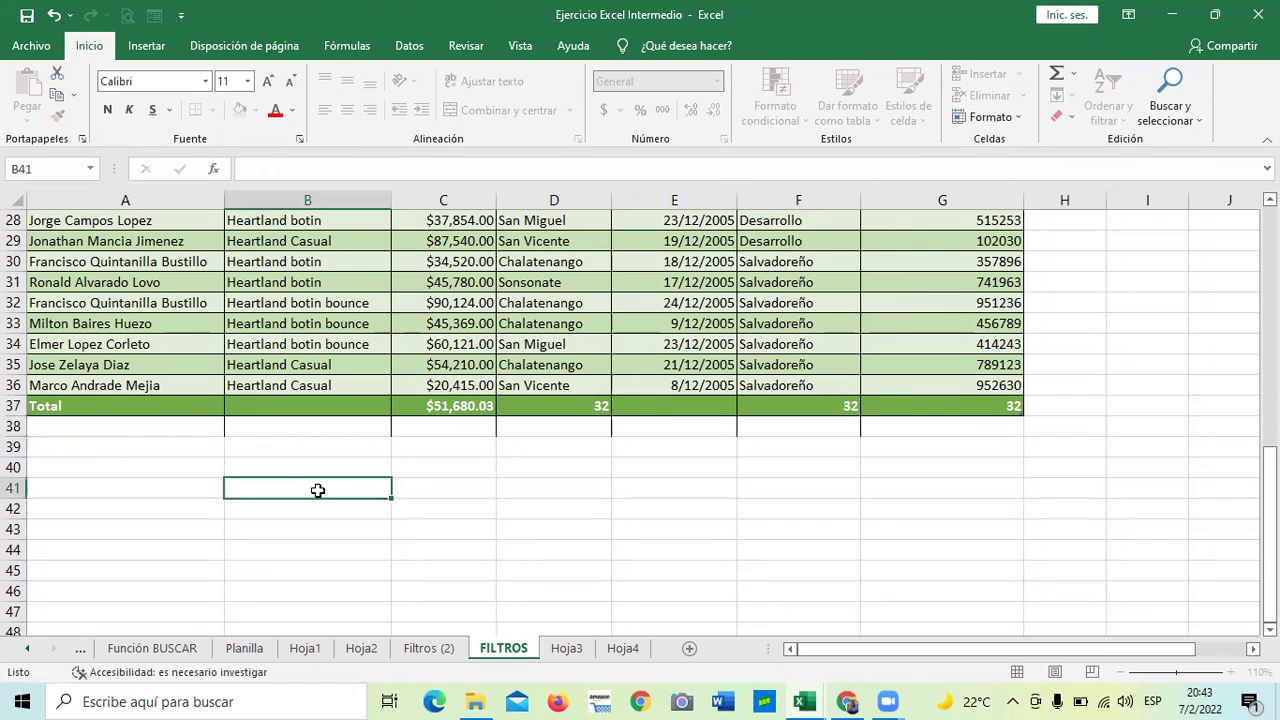
{"action": "left_click", "coordinate": [975, 509]}
{"action": "scroll", "coordinate": [446, 538], "scroll_direction": "up", "scroll_amount": 2}
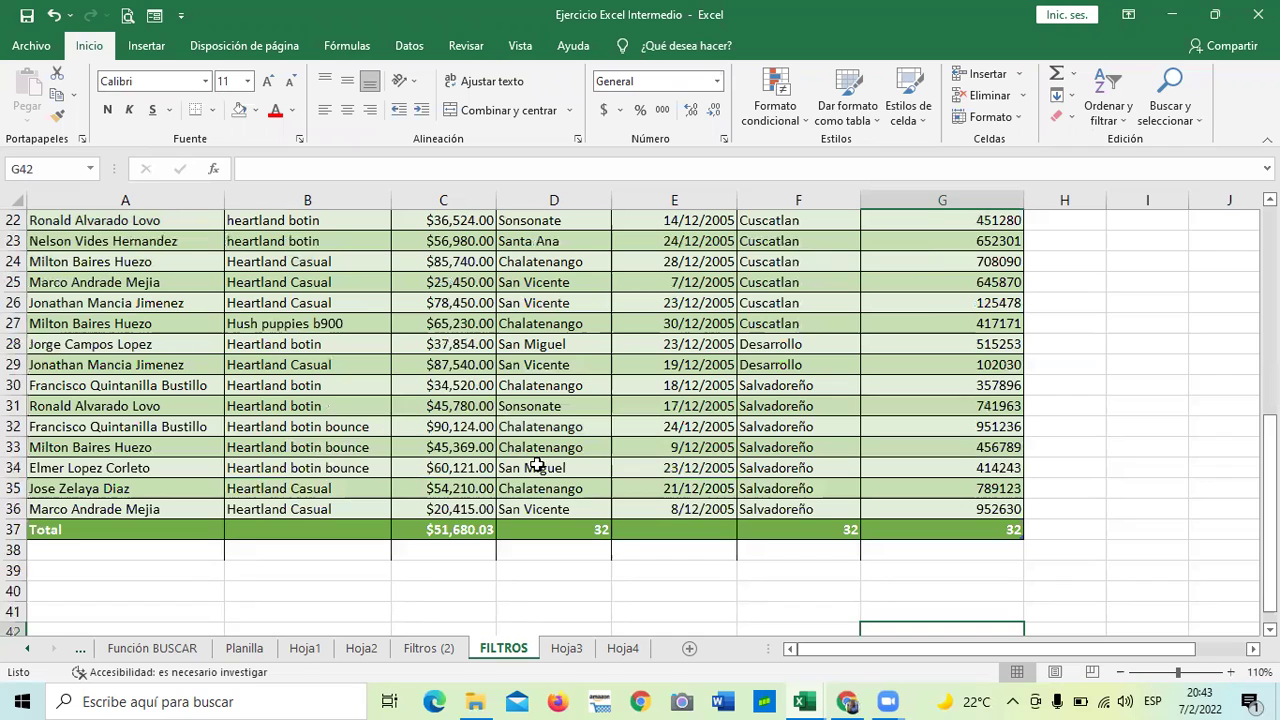
{"action": "left_click", "coordinate": [54, 16]}
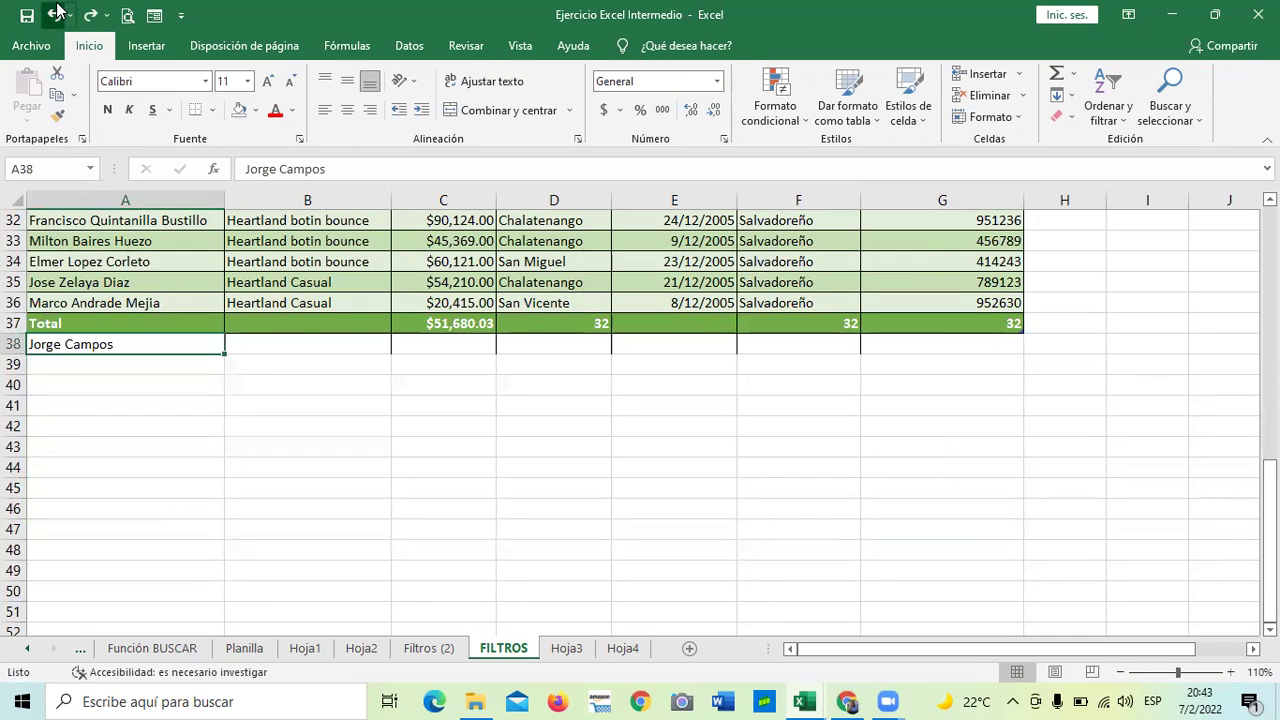
{"action": "left_click", "coordinate": [54, 16]}
{"action": "scroll", "coordinate": [790, 487], "scroll_direction": "down", "scroll_amount": 4}
{"action": "scroll", "coordinate": [788, 484], "scroll_direction": "down", "scroll_amount": 1}
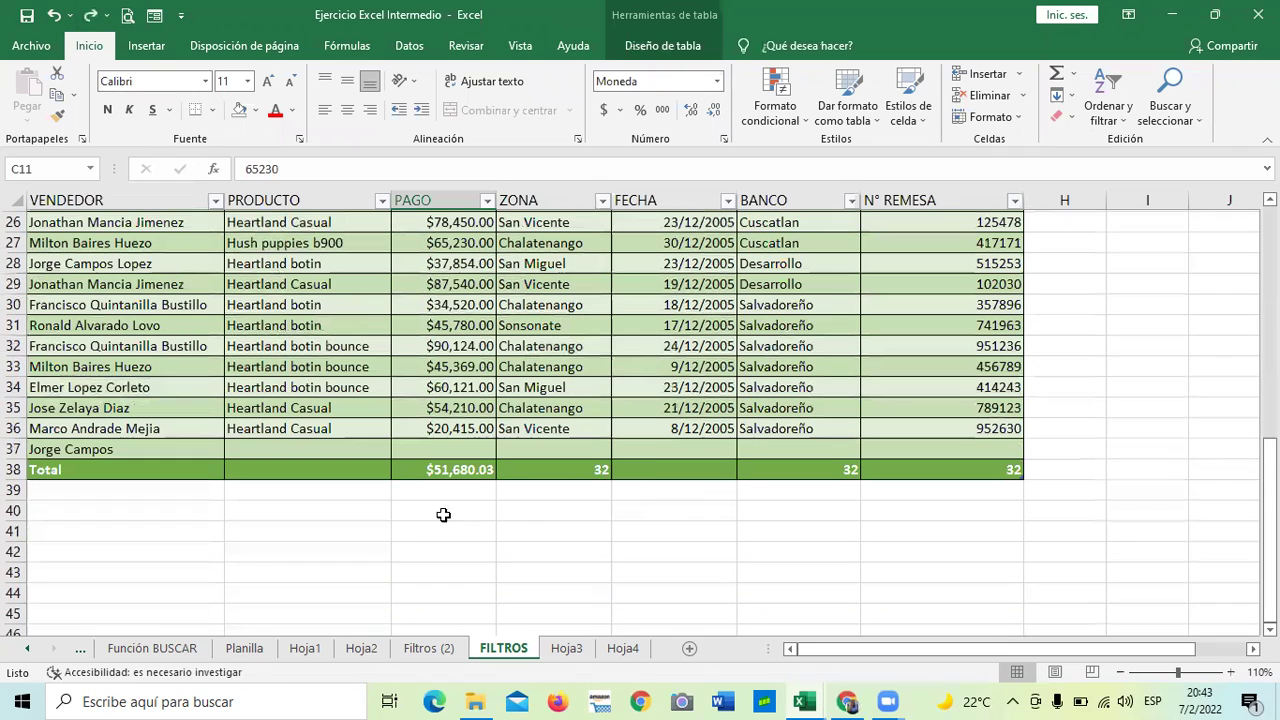
Resize the table again to $A$4:$G$36, keeping the vendor entry outside
{"action": "left_click", "coordinate": [366, 551]}
{"action": "left_click", "coordinate": [104, 446]}
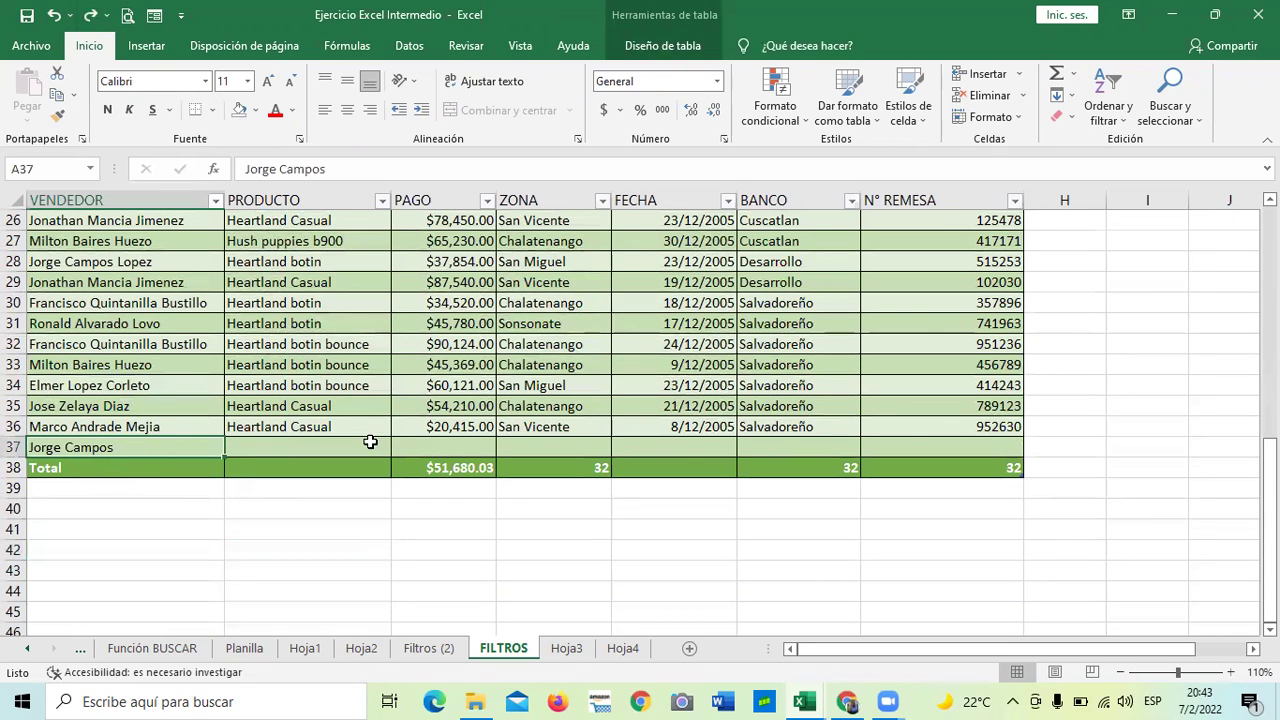
{"action": "left_click", "coordinate": [250, 568]}
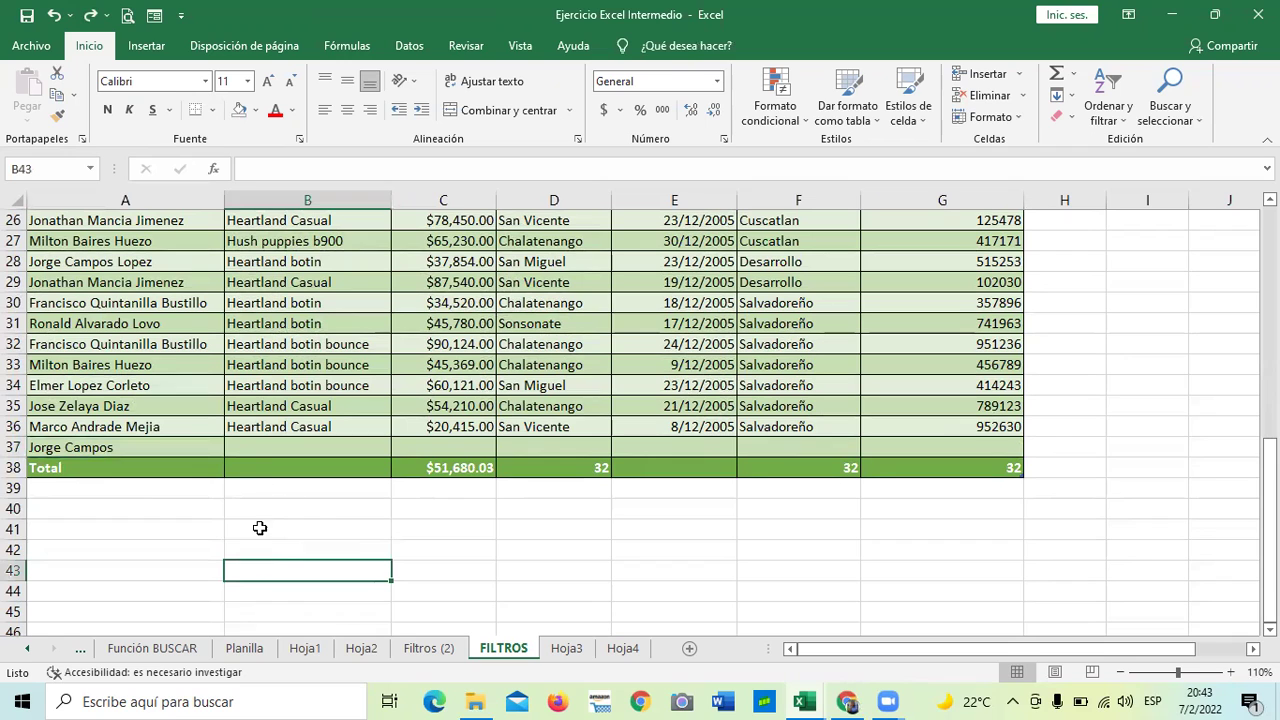
{"action": "left_click", "coordinate": [168, 445]}
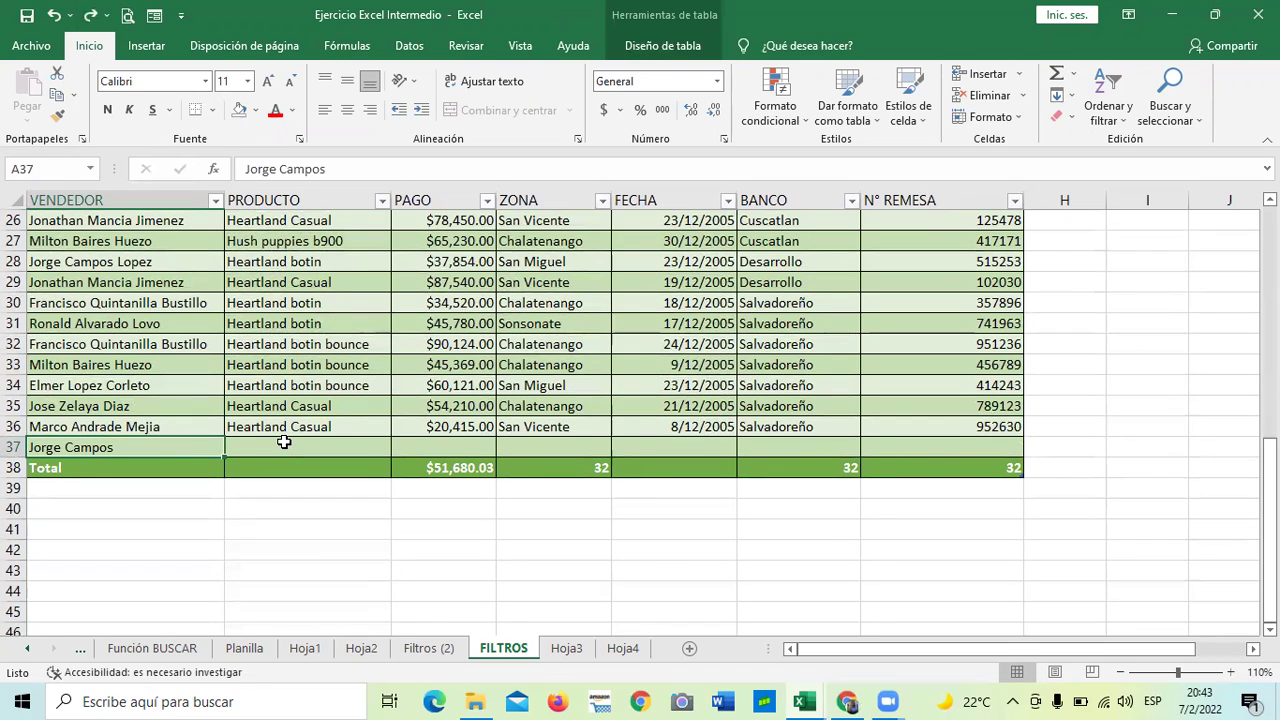
{"action": "left_click", "coordinate": [368, 382]}
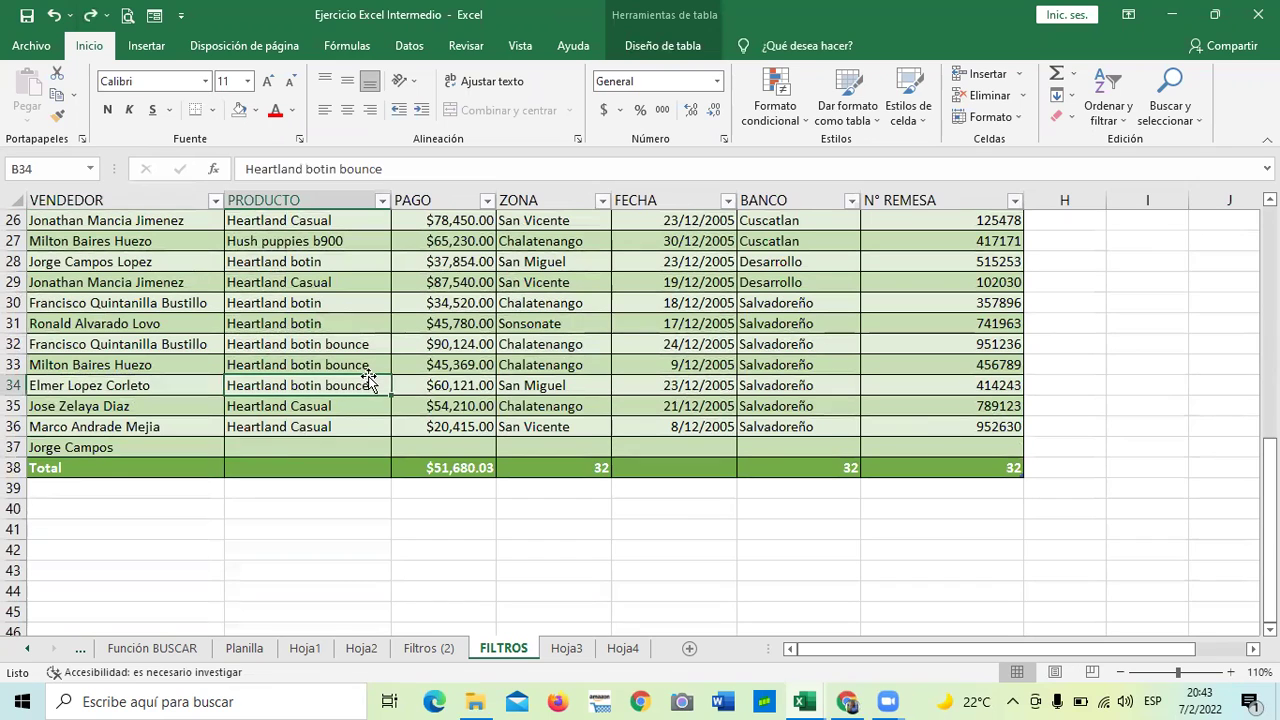
{"action": "left_click", "coordinate": [662, 45]}
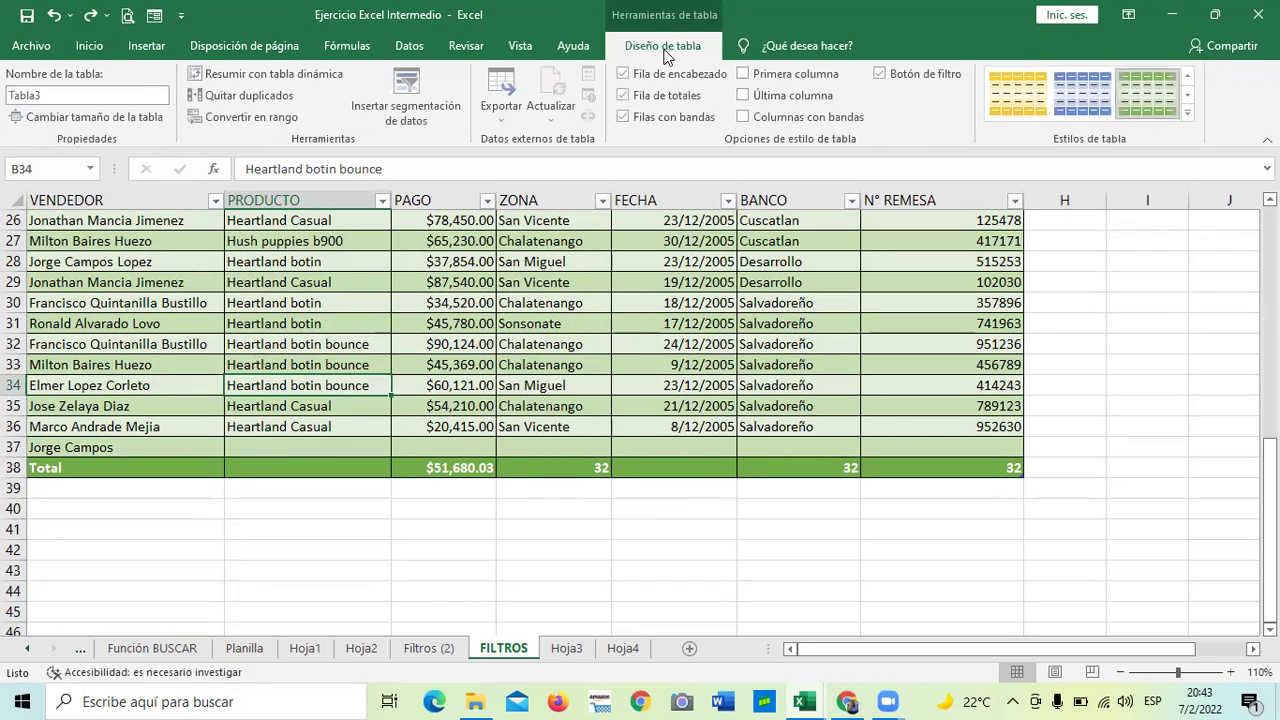
{"action": "left_click", "coordinate": [118, 118]}
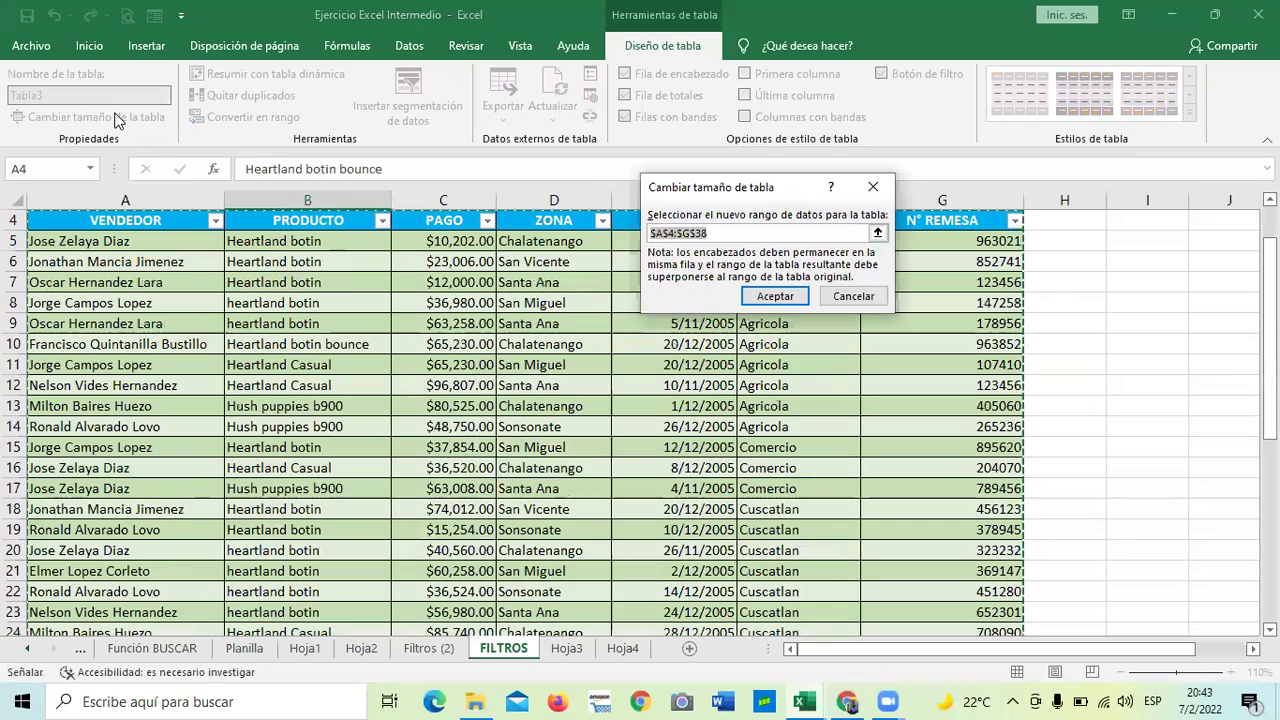
{"action": "scroll", "coordinate": [600, 473], "scroll_direction": "down", "scroll_amount": 3}
{"action": "scroll", "coordinate": [600, 473], "scroll_direction": "down", "scroll_amount": 3}
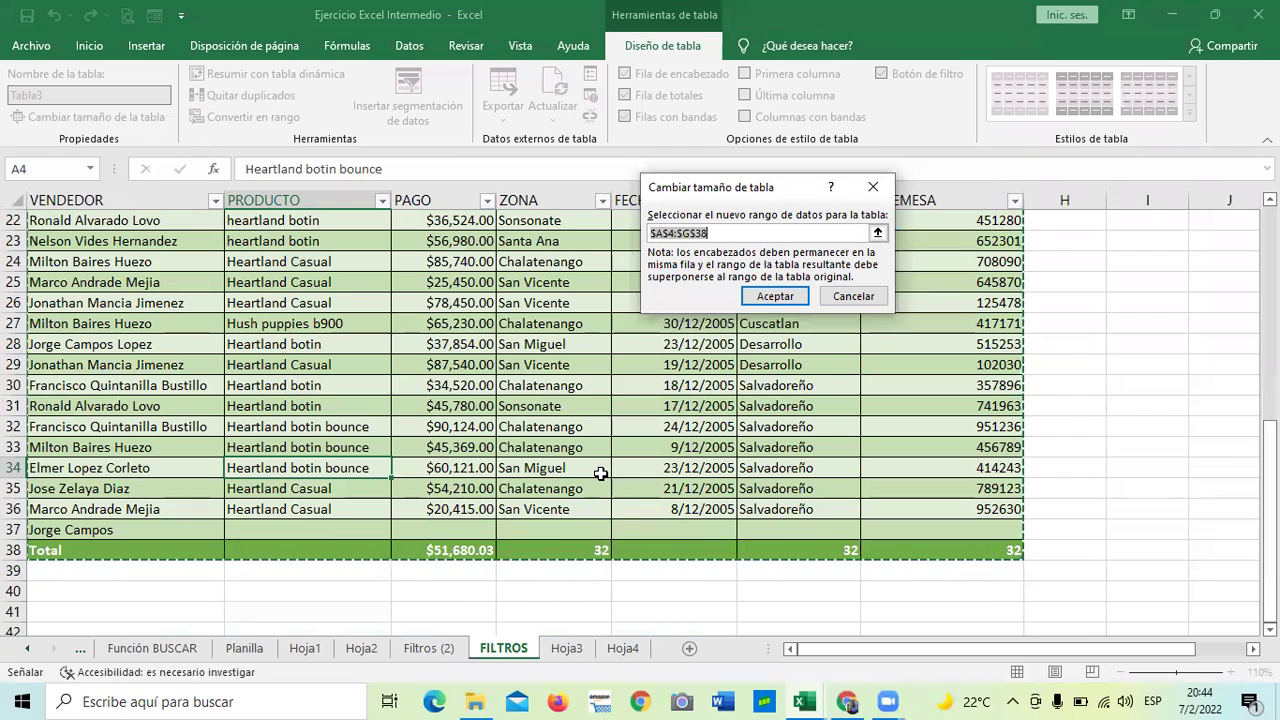
{"action": "left_click", "coordinate": [734, 232]}
{"action": "type", "text": "6"}
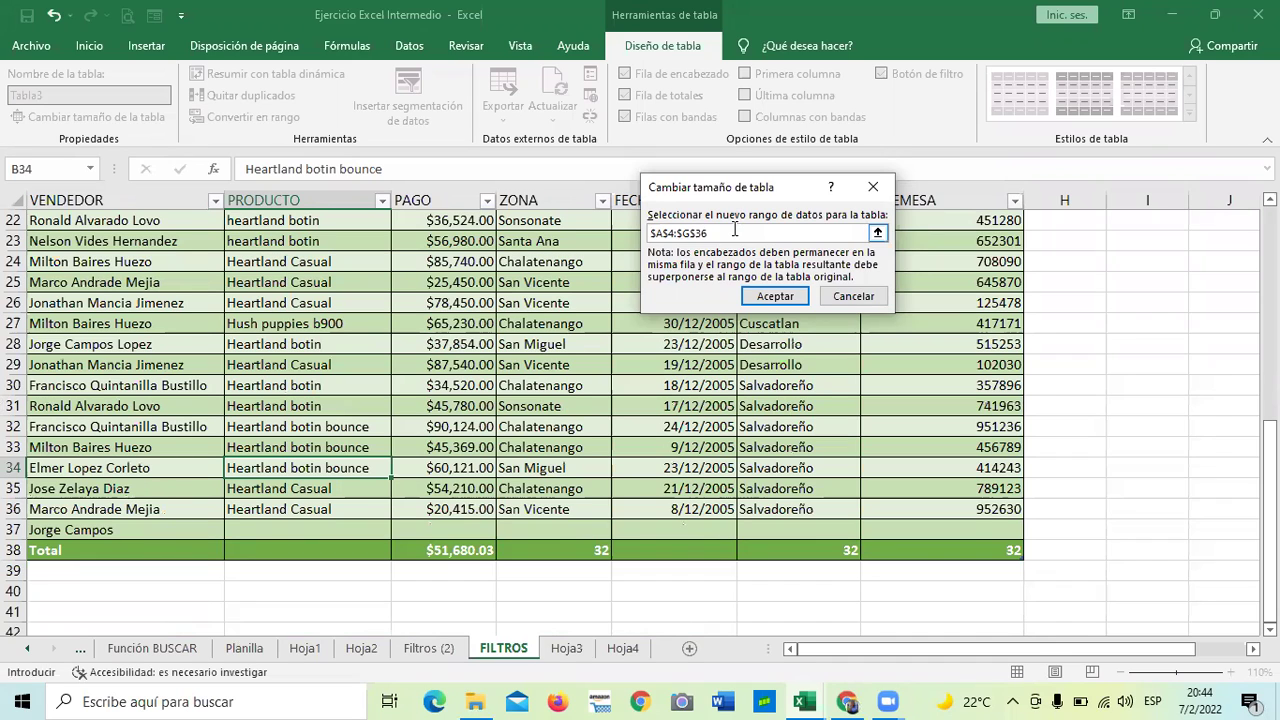
{"action": "left_click", "coordinate": [775, 297]}
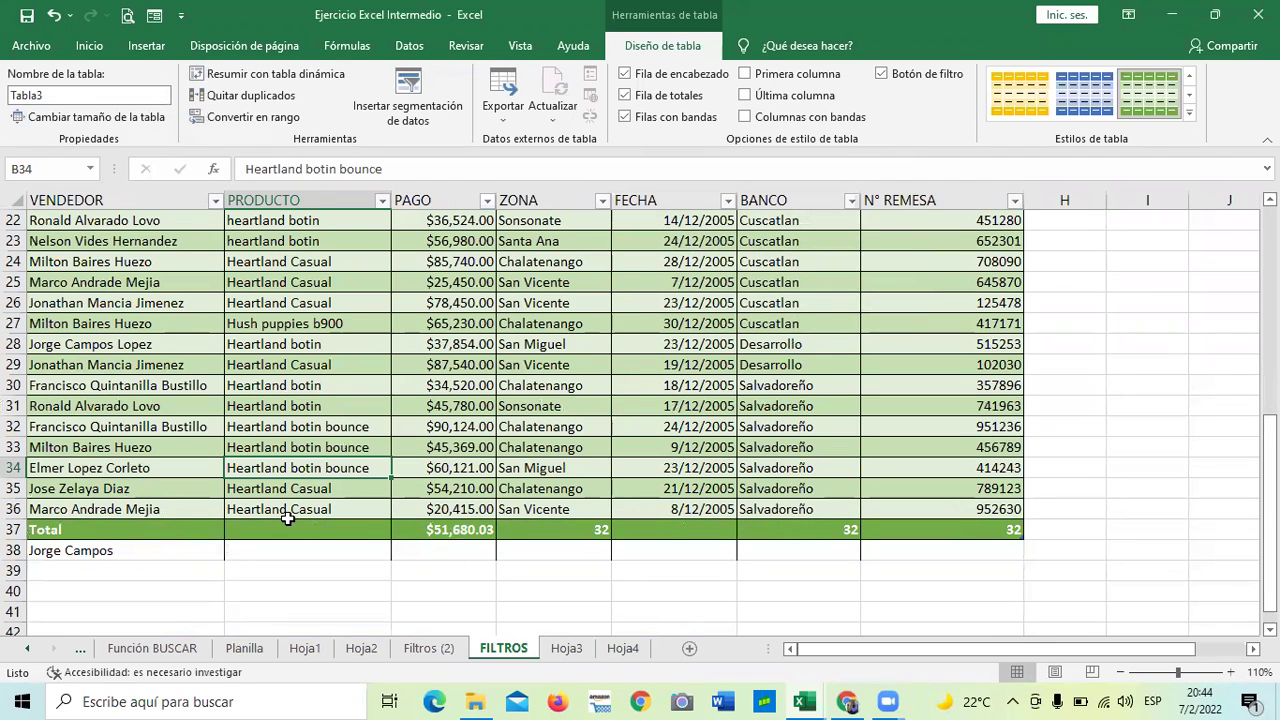
Turn off Fila de totales for the FILTROS table
{"action": "scroll", "coordinate": [294, 516], "scroll_direction": "up", "scroll_amount": 5}
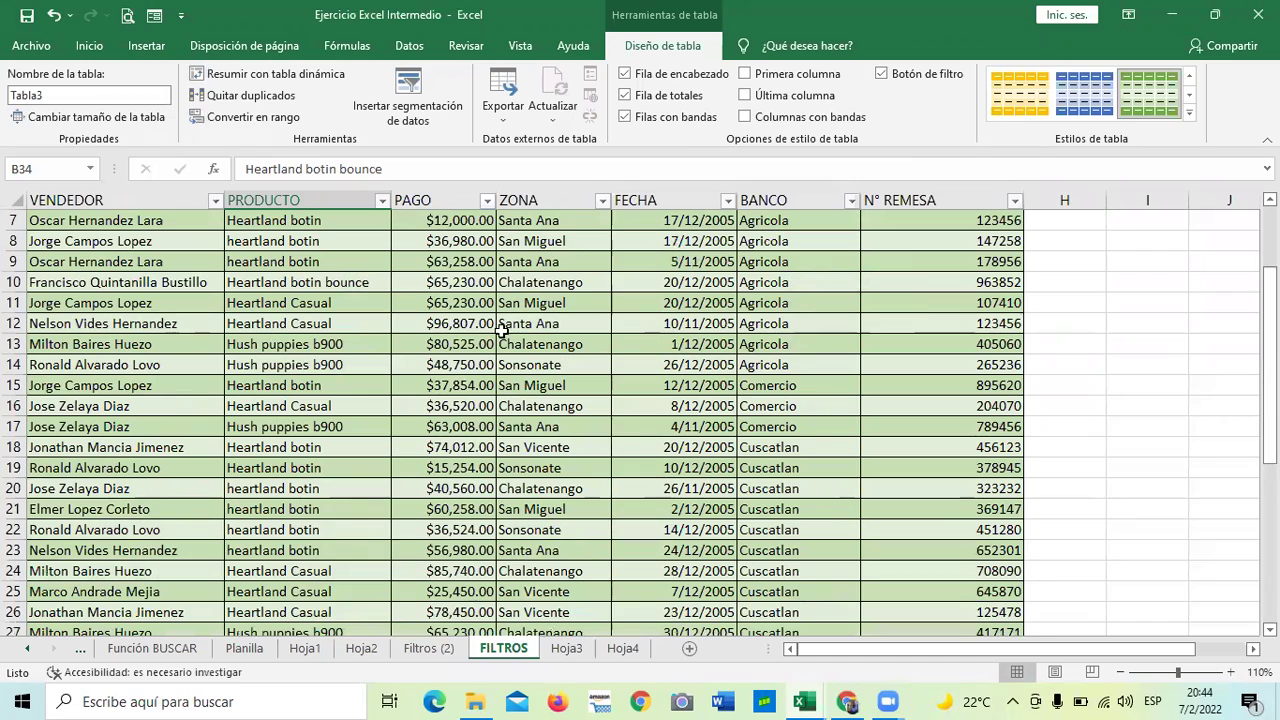
{"action": "left_click", "coordinate": [668, 96]}
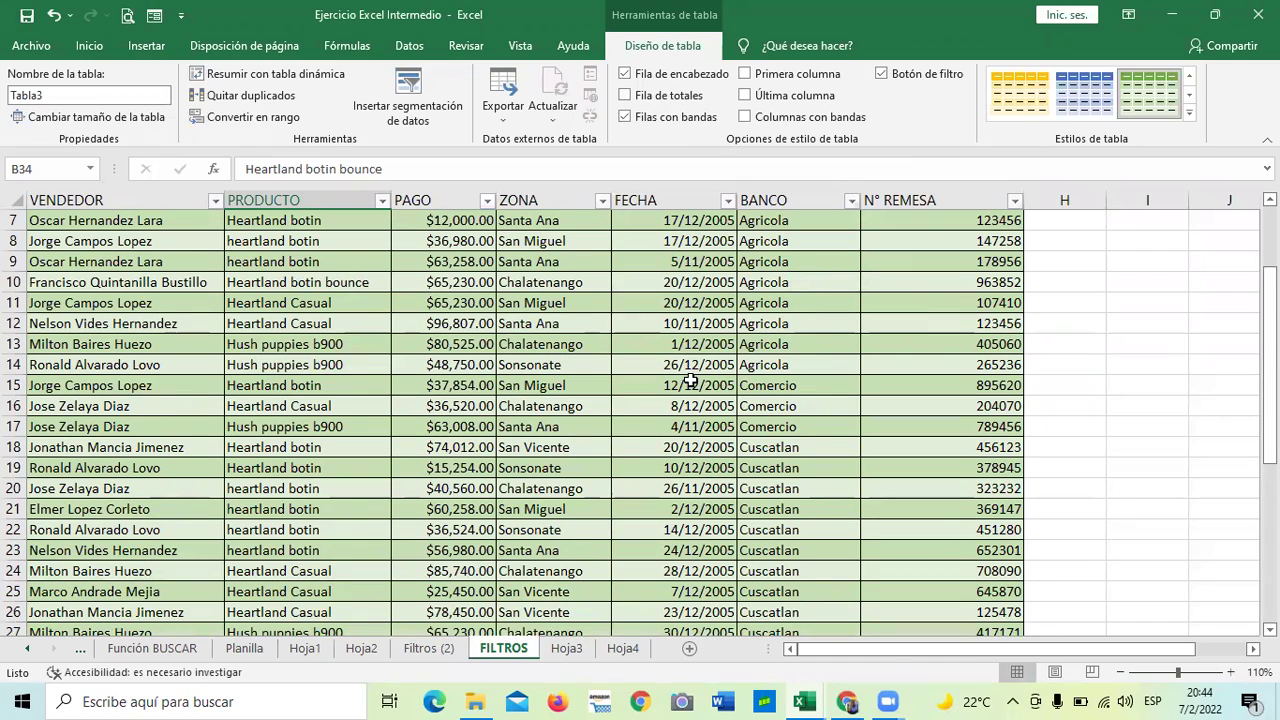
{"action": "scroll", "coordinate": [690, 380], "scroll_direction": "down", "scroll_amount": 2}
{"action": "scroll", "coordinate": [650, 420], "scroll_direction": "down", "scroll_amount": 2}
{"action": "scroll", "coordinate": [560, 470], "scroll_direction": "down", "scroll_amount": 1}
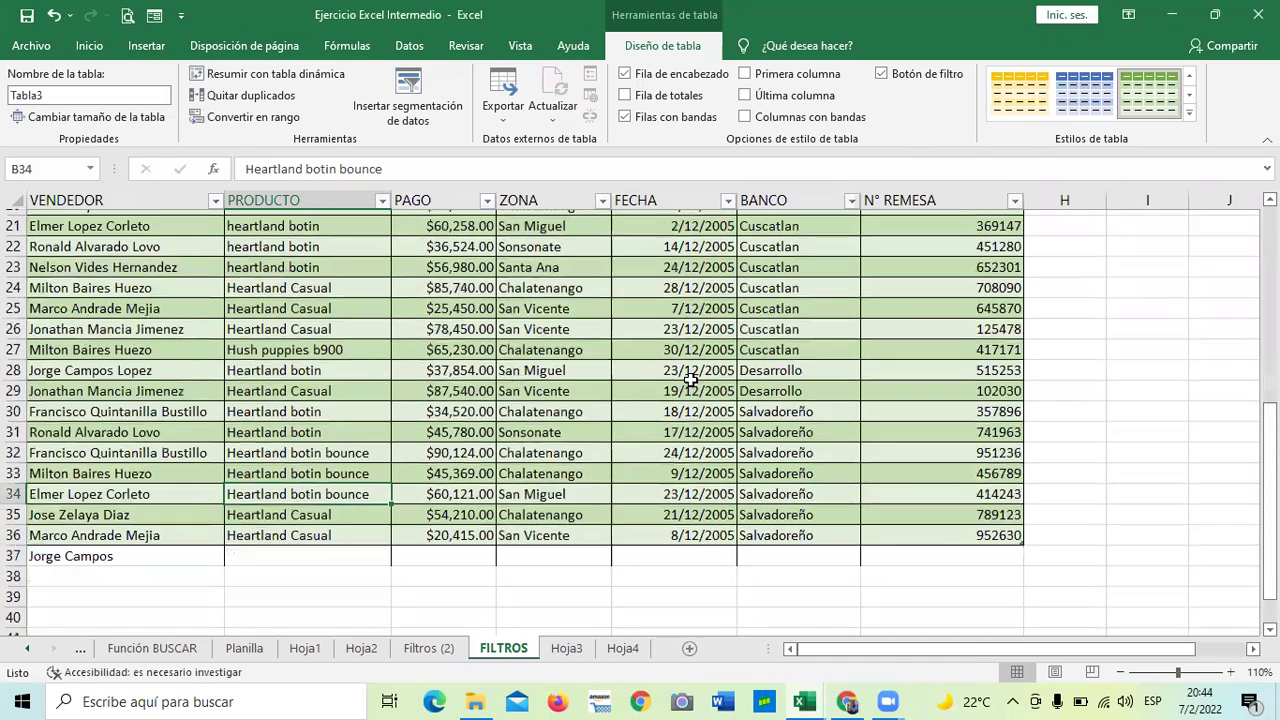
{"action": "scroll", "coordinate": [456, 532], "scroll_direction": "down", "scroll_amount": 1}
Inspect cells A37 to F37 to find the leftover entry below the table
{"action": "left_click", "coordinate": [422, 514]}
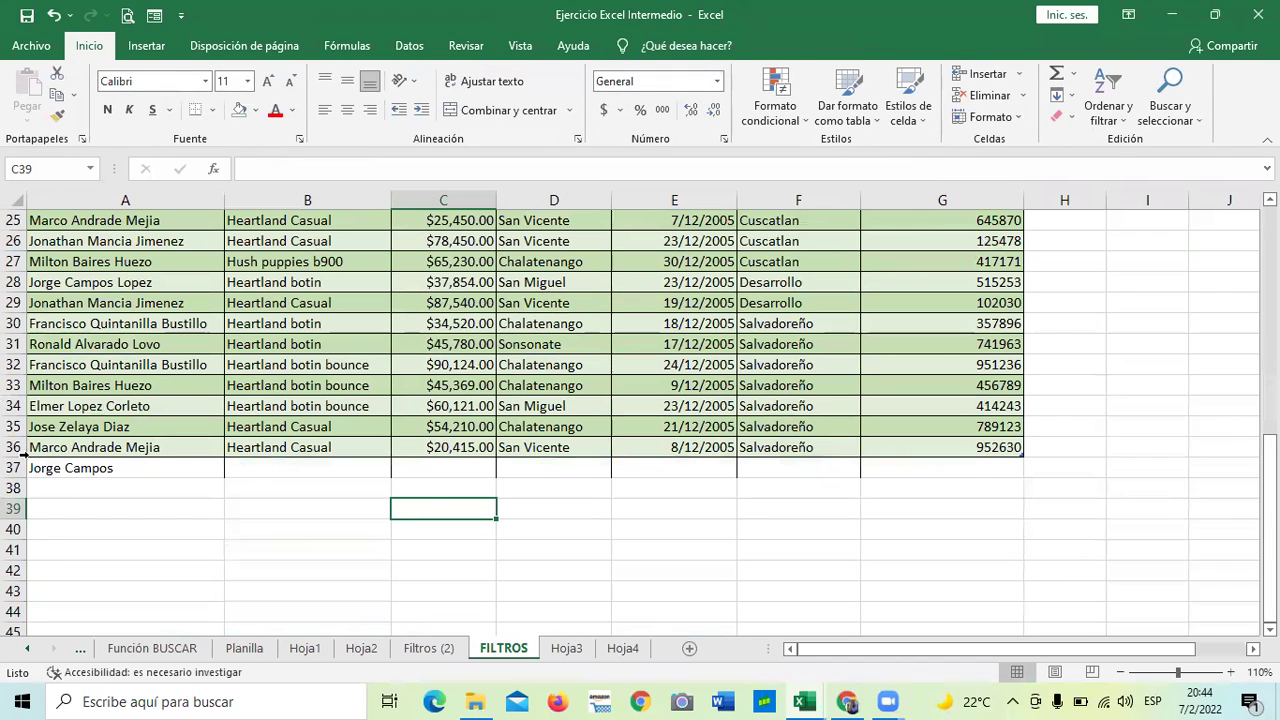
{"action": "left_click", "coordinate": [78, 468]}
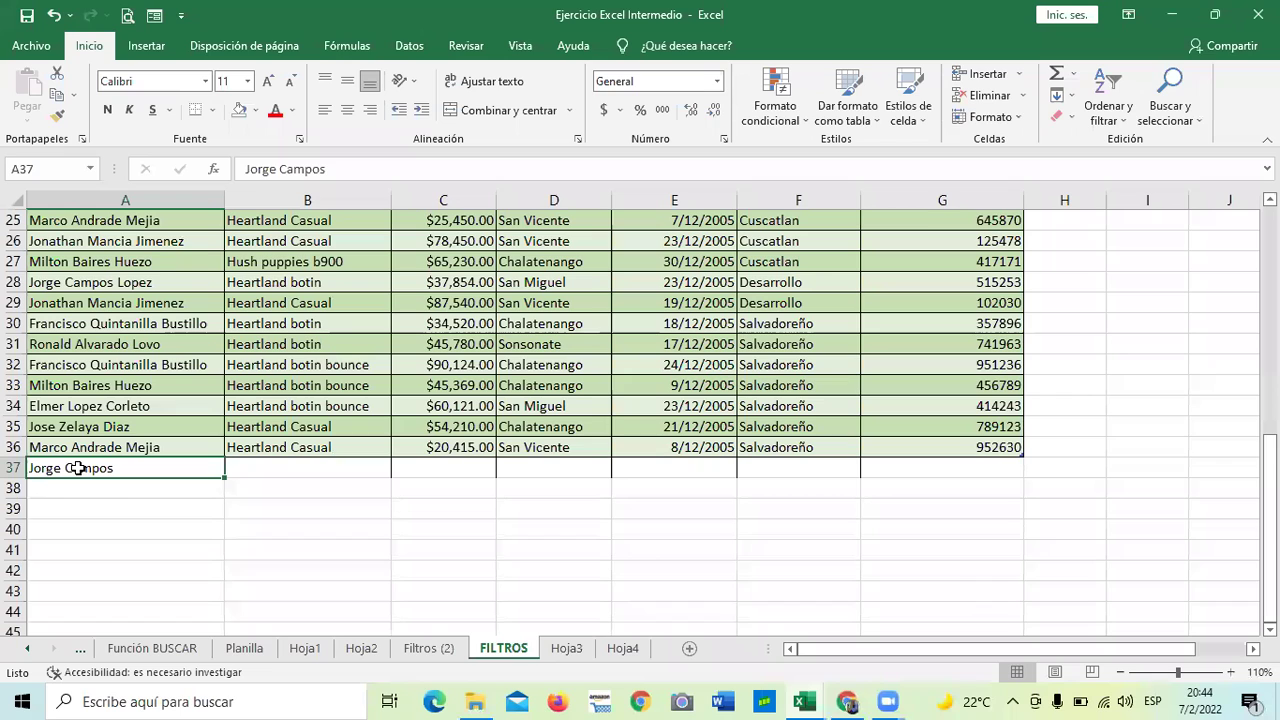
{"action": "left_click", "coordinate": [166, 524]}
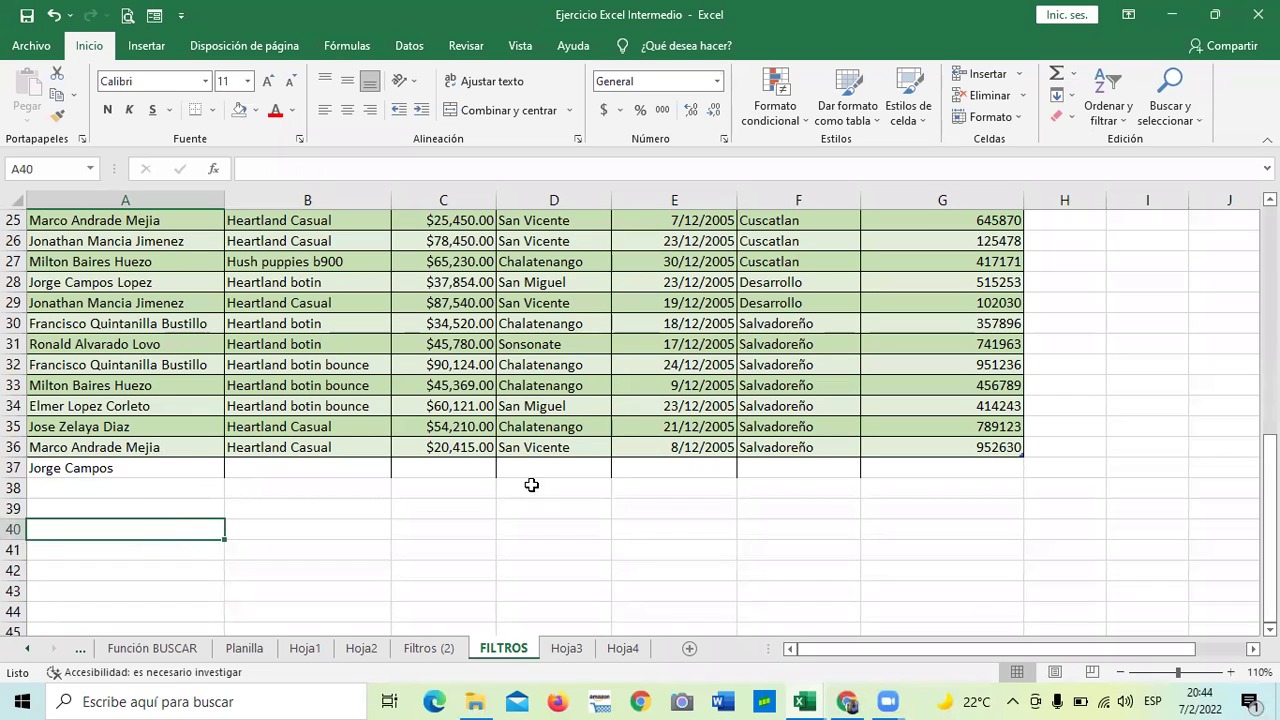
{"action": "left_click", "coordinate": [846, 467]}
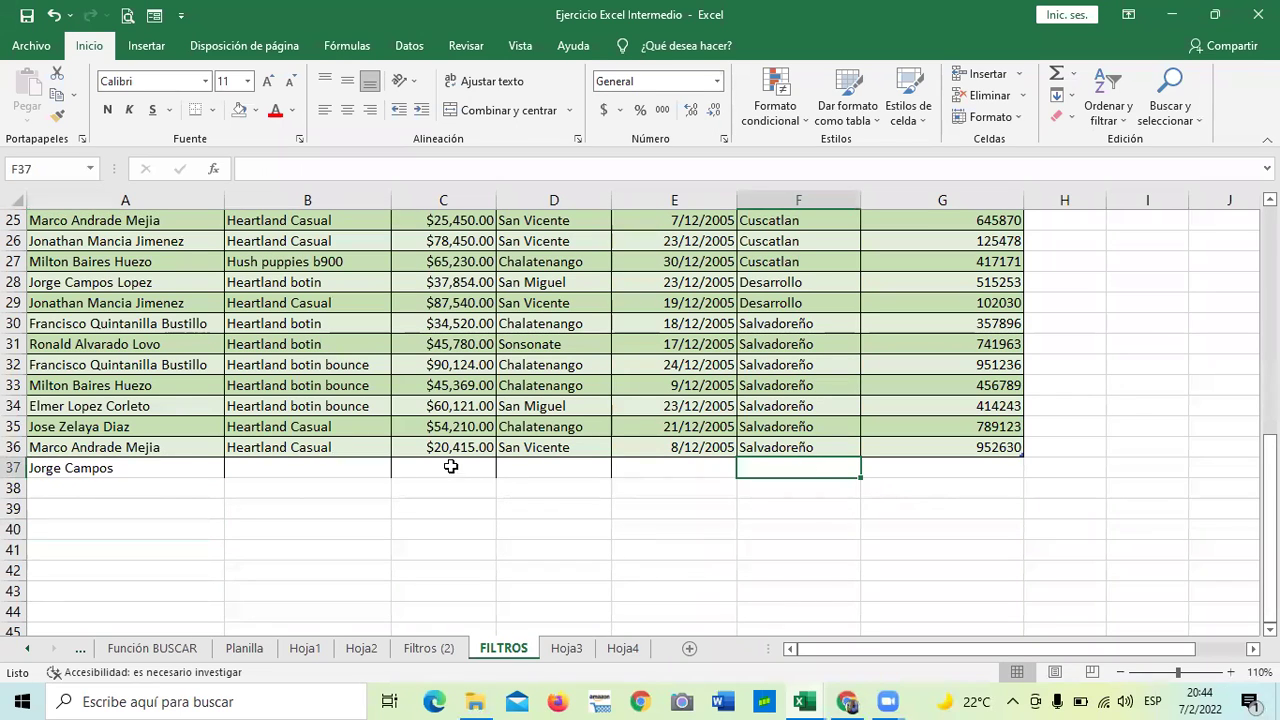
{"action": "left_click", "coordinate": [451, 467]}
{"action": "left_click", "coordinate": [317, 474]}
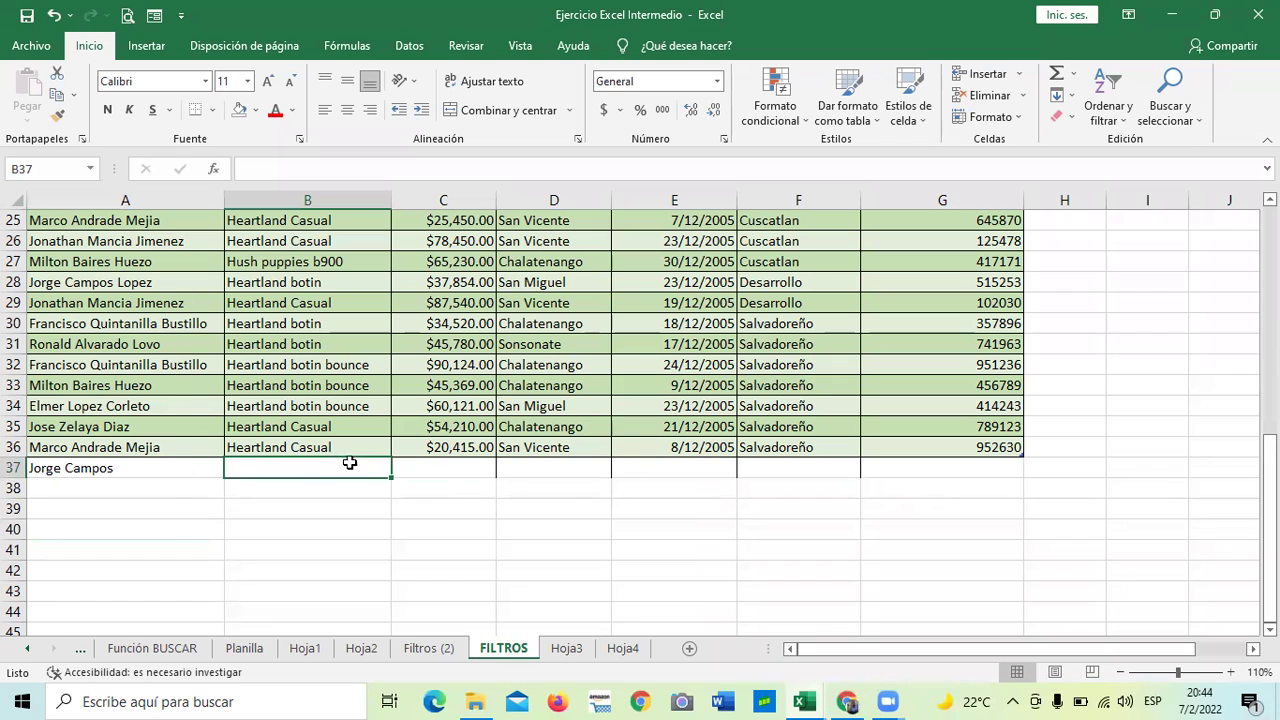
{"action": "left_click", "coordinate": [452, 468]}
{"action": "left_click", "coordinate": [540, 477]}
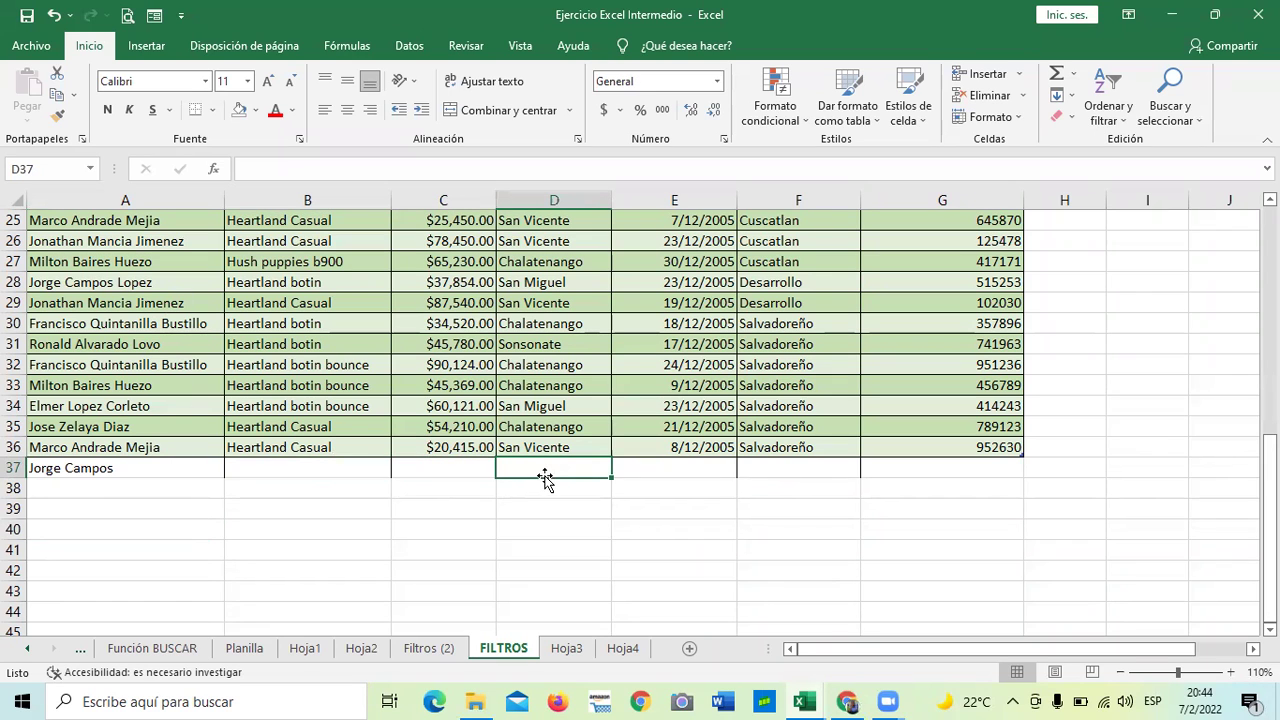
{"action": "left_click", "coordinate": [806, 466]}
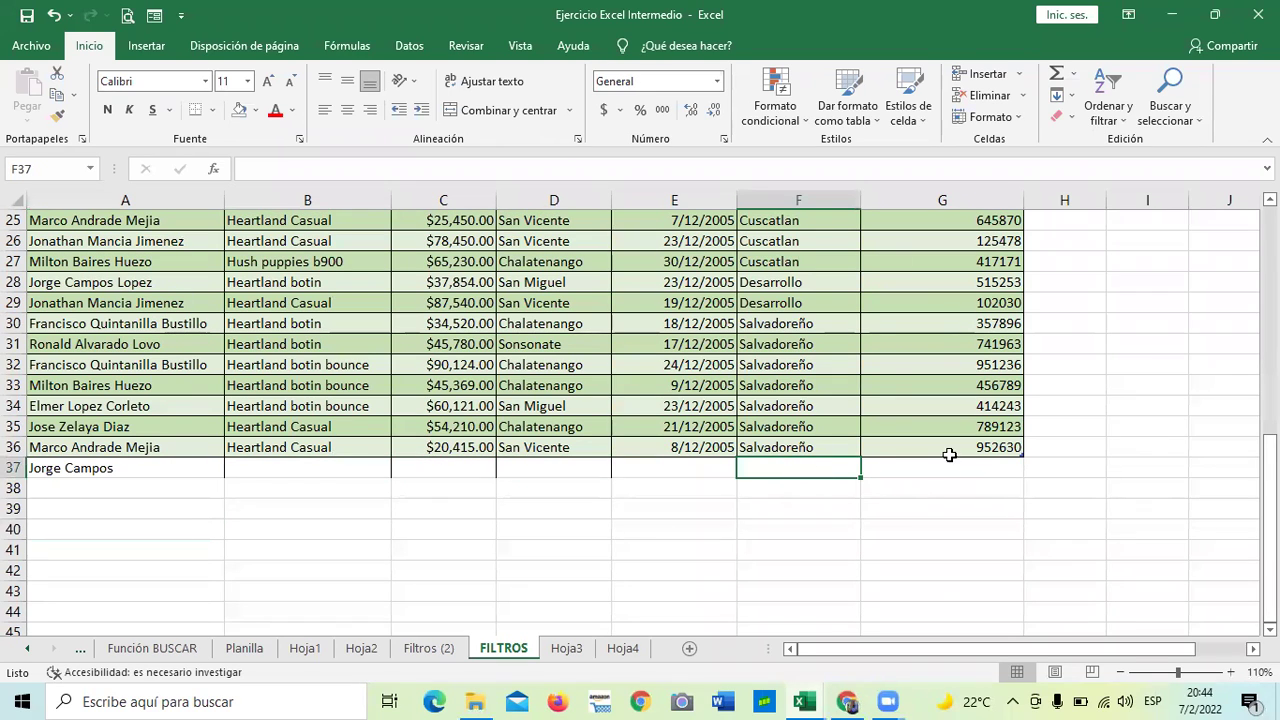
{"action": "scroll", "coordinate": [955, 500], "scroll_direction": "up", "scroll_amount": 3}
{"action": "scroll", "coordinate": [530, 525], "scroll_direction": "down", "scroll_amount": 4}
{"action": "scroll", "coordinate": [400, 470], "scroll_direction": "down", "scroll_amount": 4}
{"action": "left_click", "coordinate": [282, 423]}
{"action": "scroll", "coordinate": [256, 476], "scroll_direction": "up", "scroll_amount": 2}
Clear the leftover name from cell A37 so row 37 is empty
{"action": "left_click", "coordinate": [109, 280]}
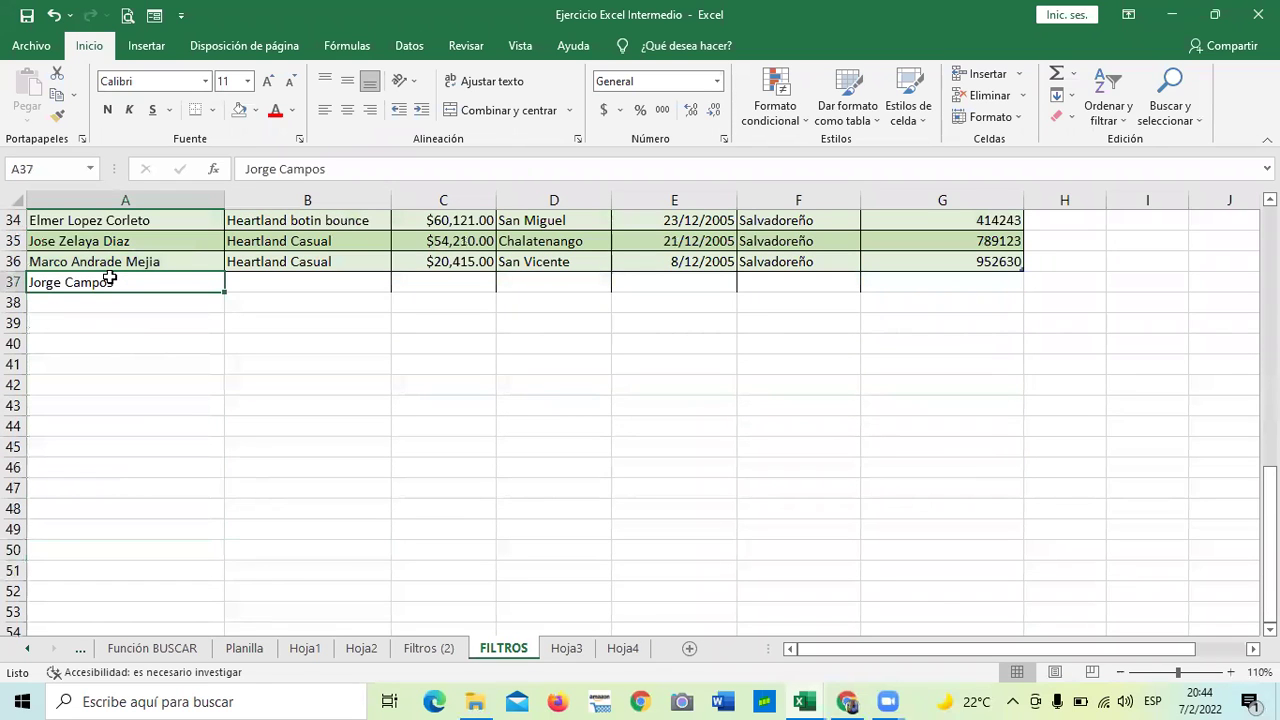
{"action": "key", "text": "BackSpace"}
{"action": "left_click", "coordinate": [326, 377]}
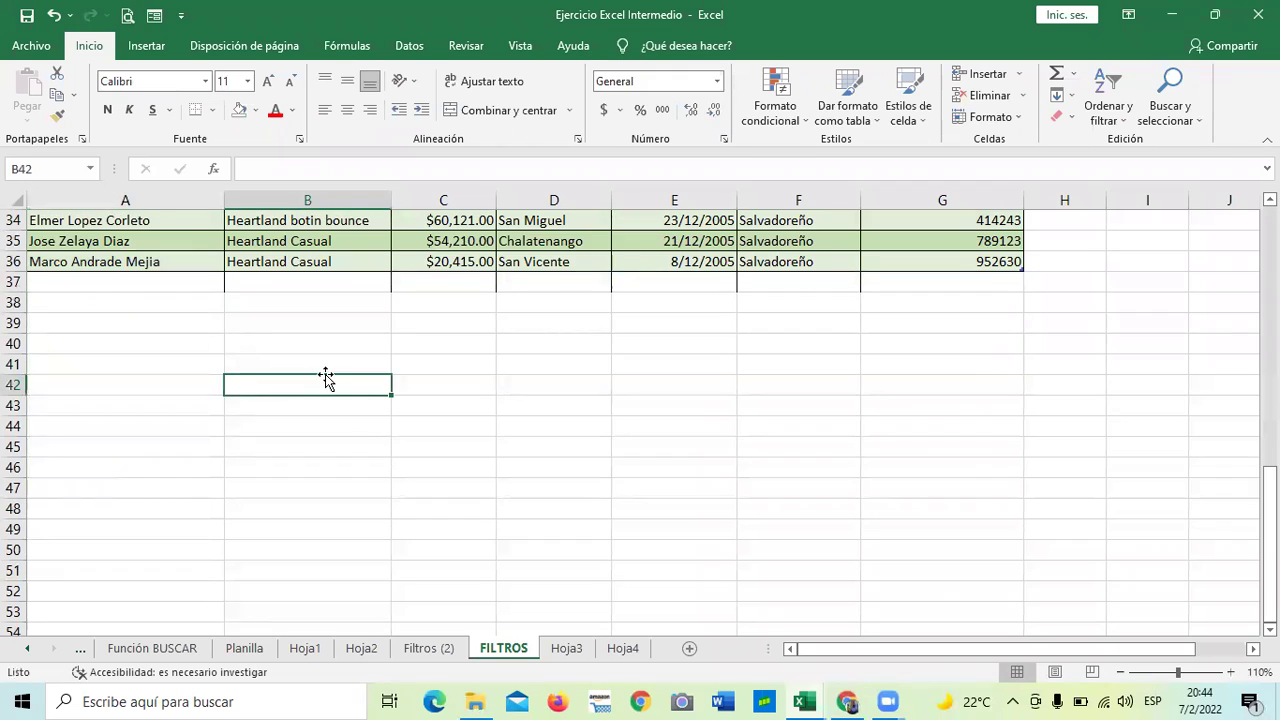
{"action": "scroll", "coordinate": [437, 468], "scroll_direction": "up", "scroll_amount": 3}
{"action": "scroll", "coordinate": [441, 468], "scroll_direction": "up", "scroll_amount": 2}
{"action": "scroll", "coordinate": [441, 468], "scroll_direction": "up", "scroll_amount": 6}
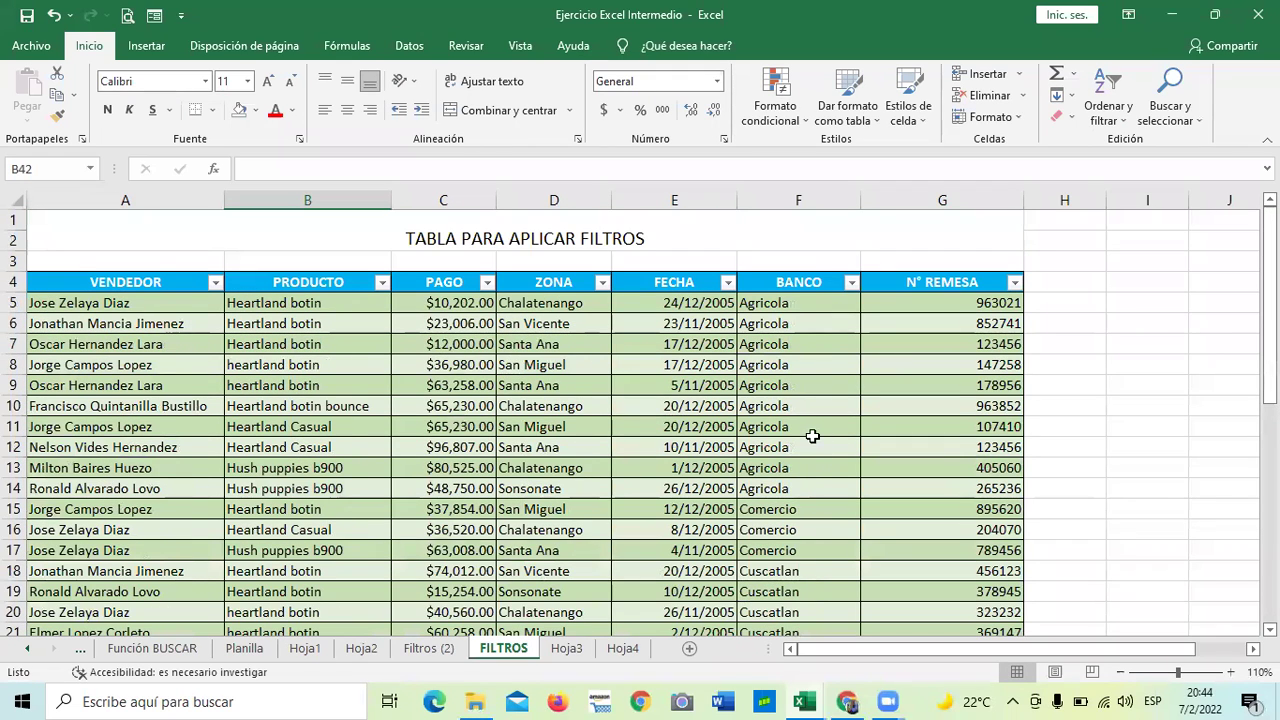
{"action": "scroll", "coordinate": [810, 436], "scroll_direction": "down", "scroll_amount": 3}
{"action": "scroll", "coordinate": [801, 434], "scroll_direction": "down", "scroll_amount": 2}
{"action": "scroll", "coordinate": [790, 450], "scroll_direction": "down", "scroll_amount": 3}
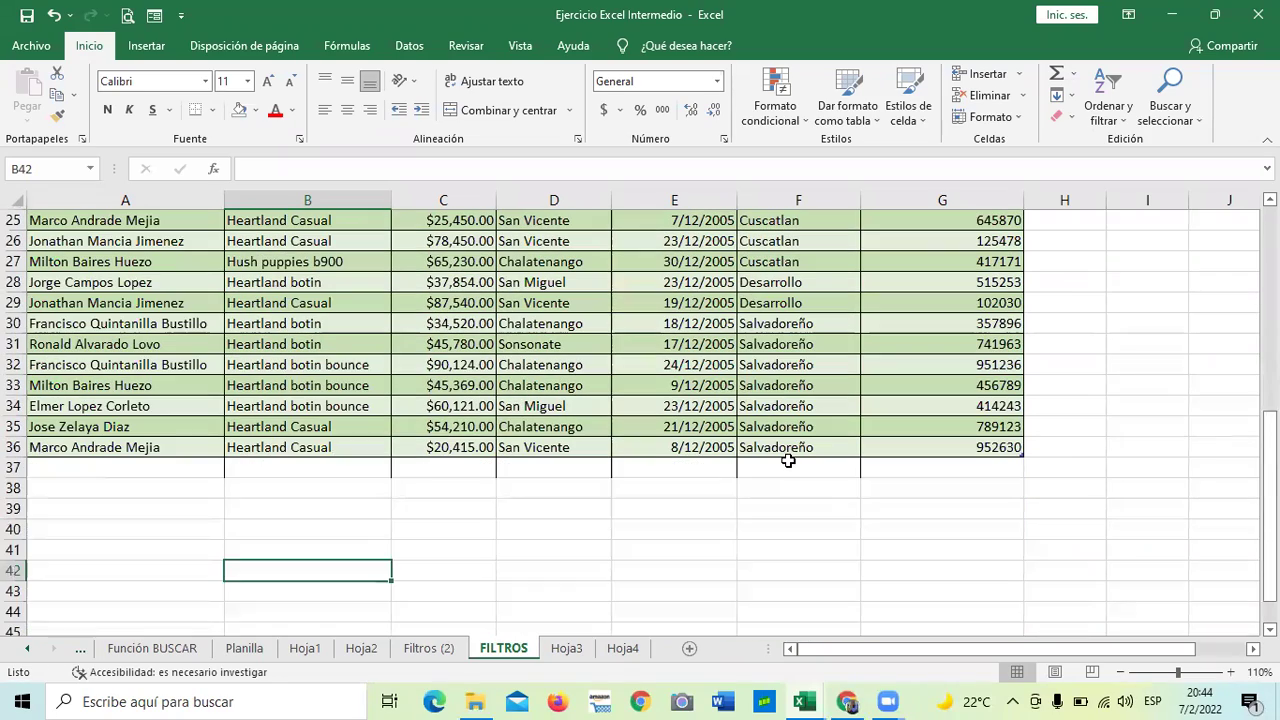
{"action": "scroll", "coordinate": [623, 543], "scroll_direction": "up", "scroll_amount": 3}
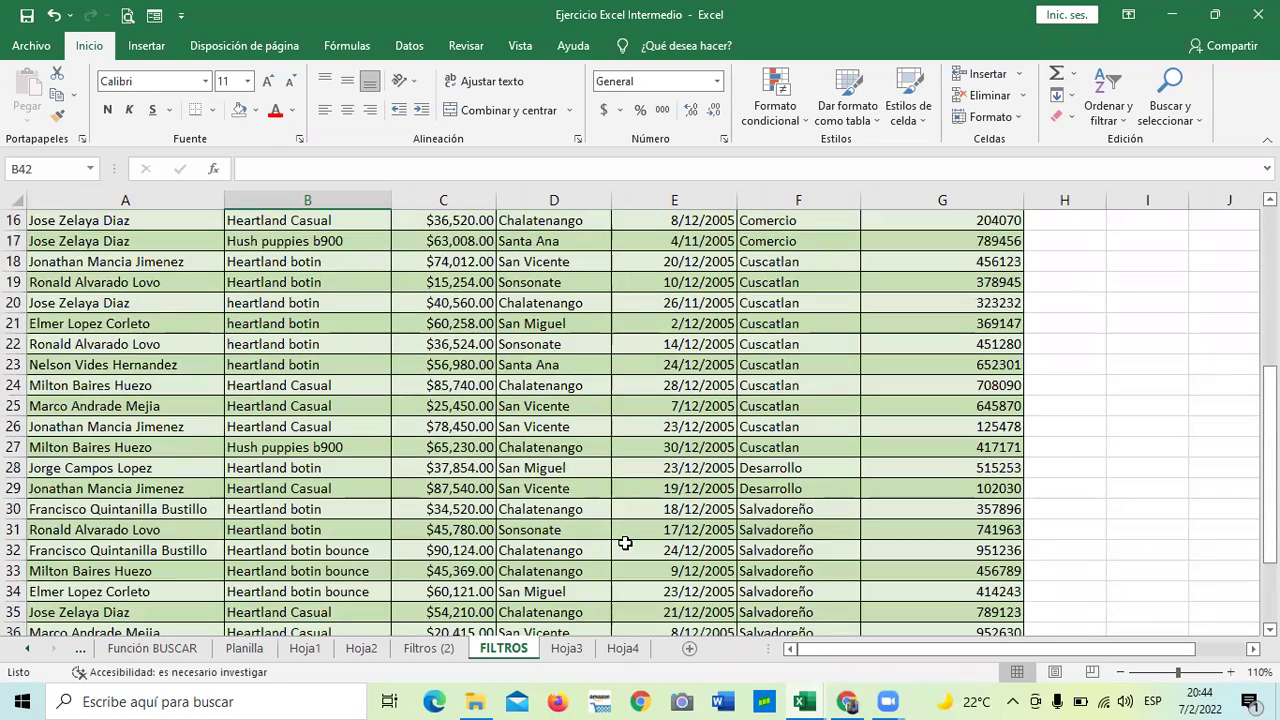
{"action": "scroll", "coordinate": [623, 543], "scroll_direction": "up", "scroll_amount": 3}
{"action": "scroll", "coordinate": [624, 543], "scroll_direction": "up", "scroll_amount": 2}
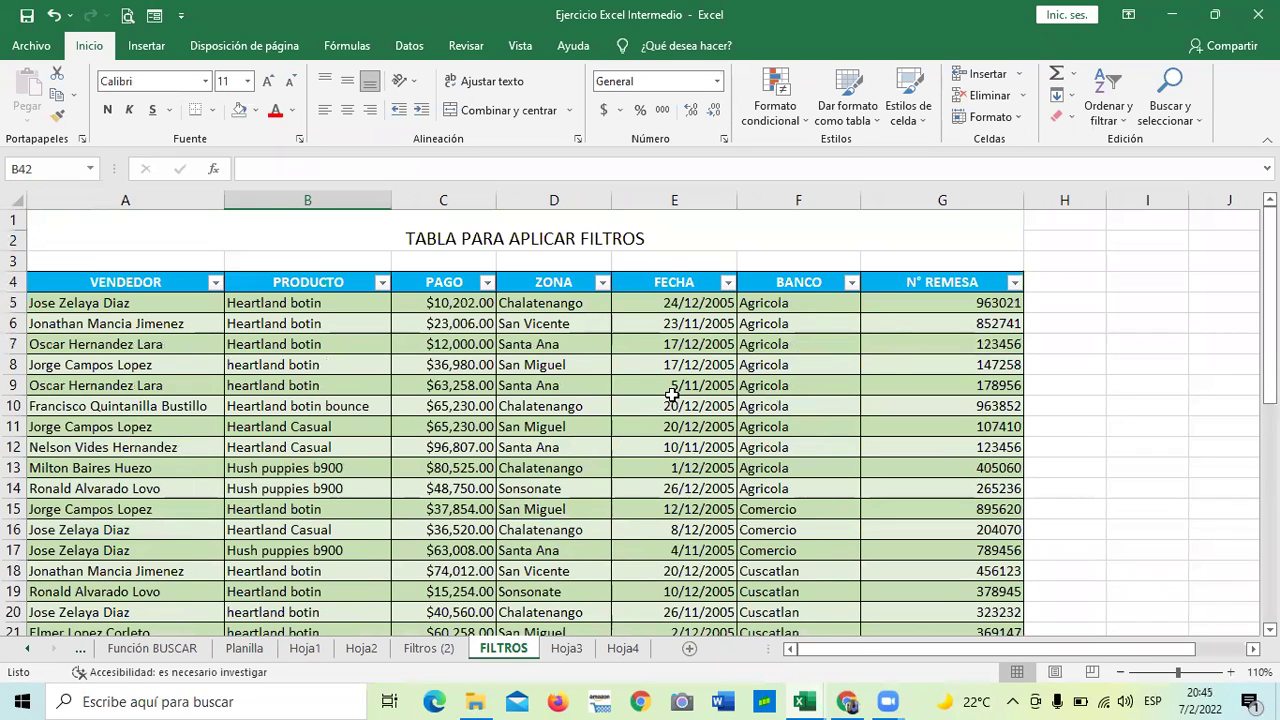
Filter BANCO to Agricola only, showing 10 of 32 records, then select C38
{"action": "left_click", "coordinate": [487, 283]}
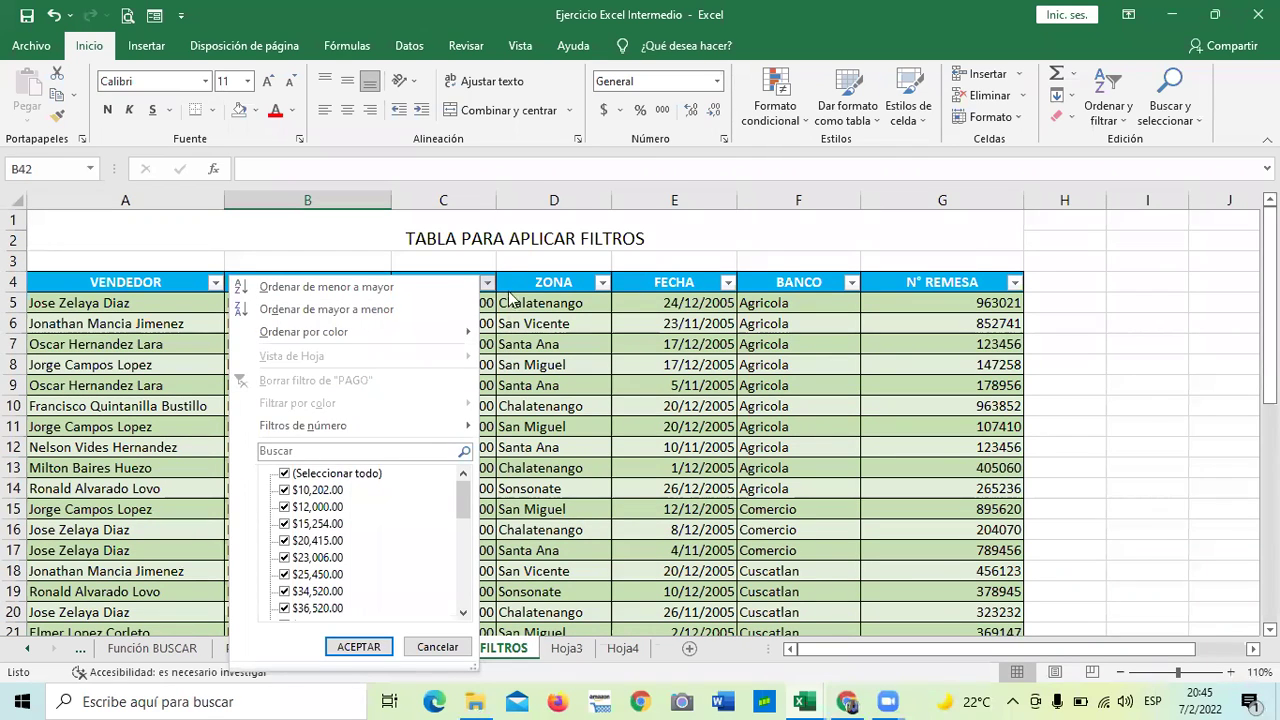
{"action": "left_click", "coordinate": [537, 262]}
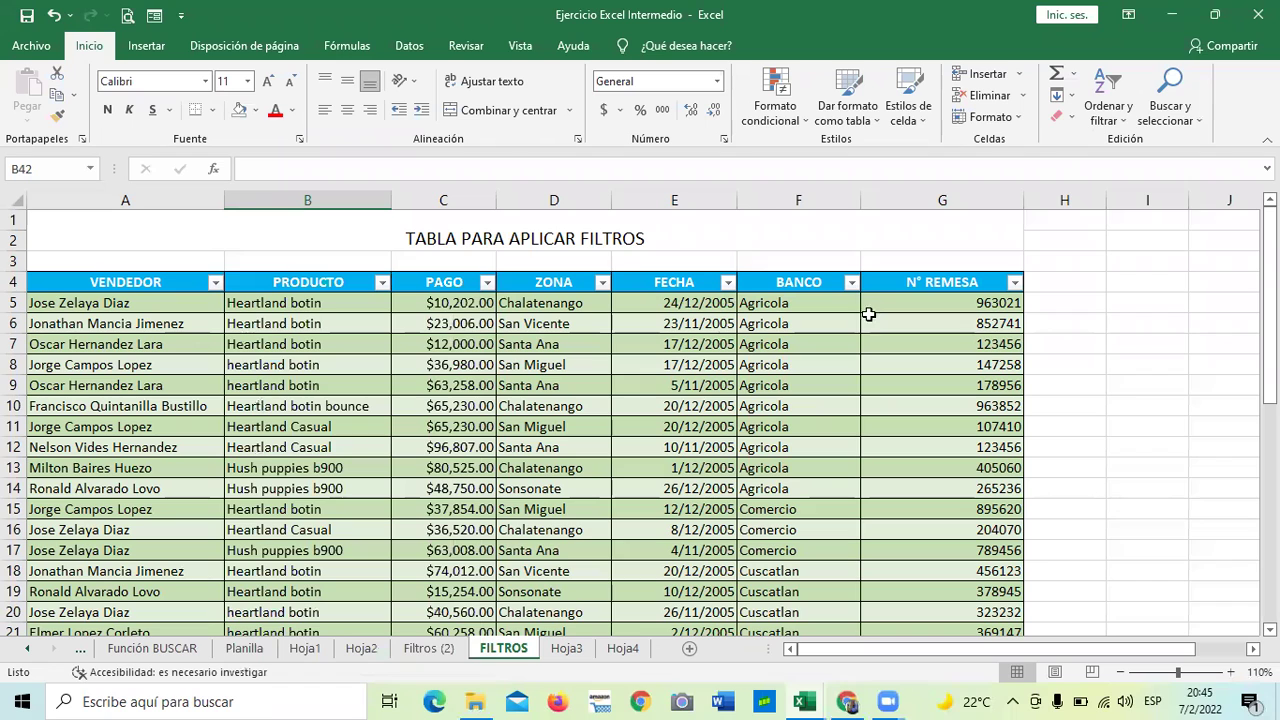
{"action": "left_click", "coordinate": [851, 282]}
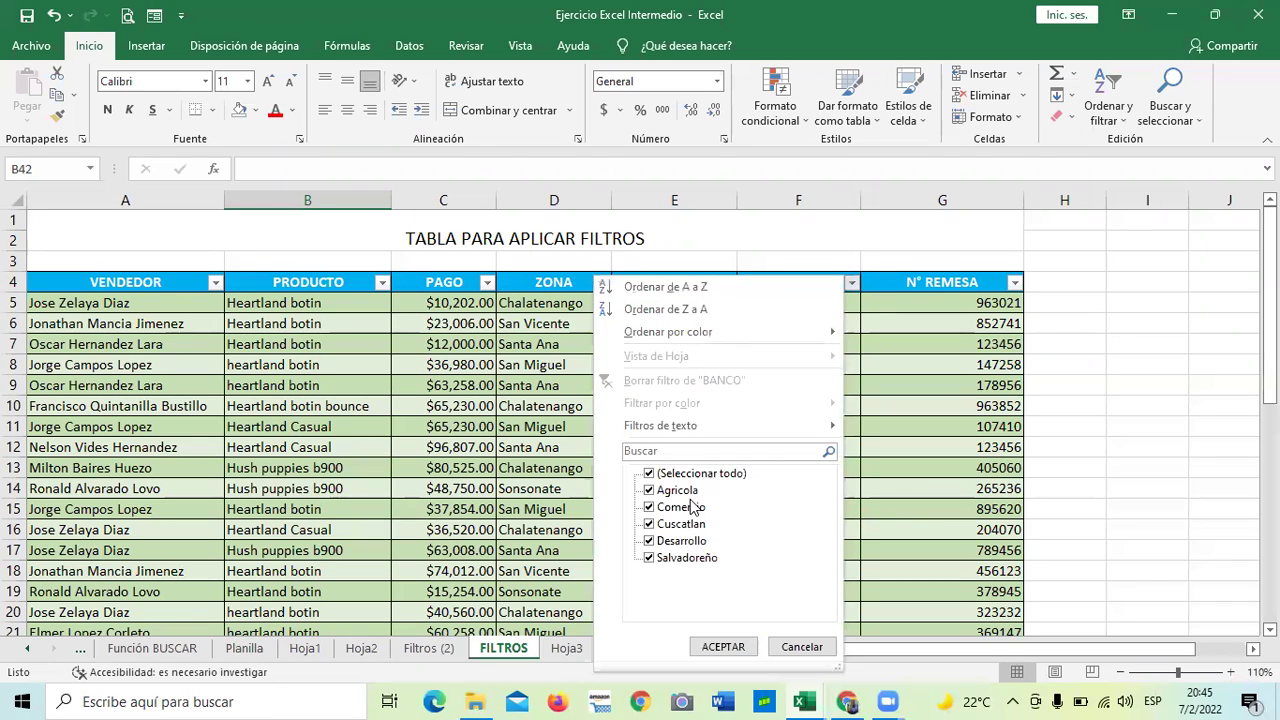
{"action": "left_click", "coordinate": [648, 474]}
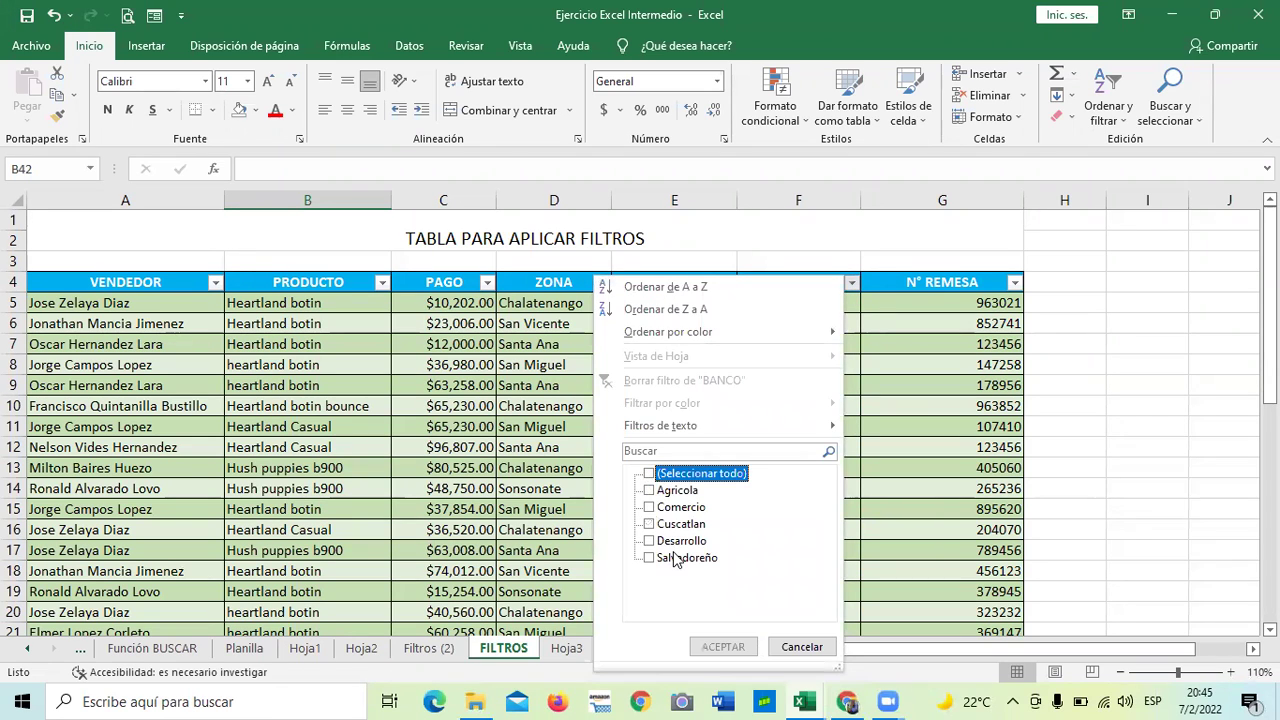
{"action": "left_click", "coordinate": [649, 490]}
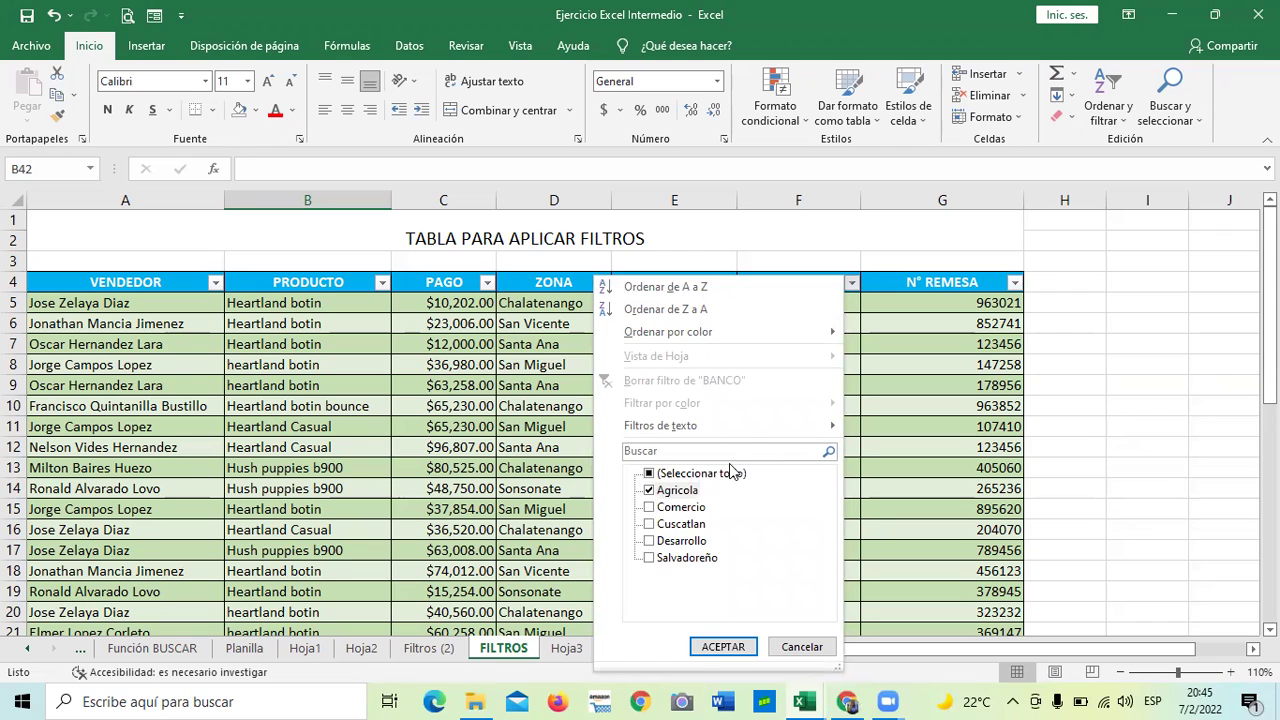
{"action": "left_click", "coordinate": [723, 647]}
{"action": "left_click", "coordinate": [824, 541]}
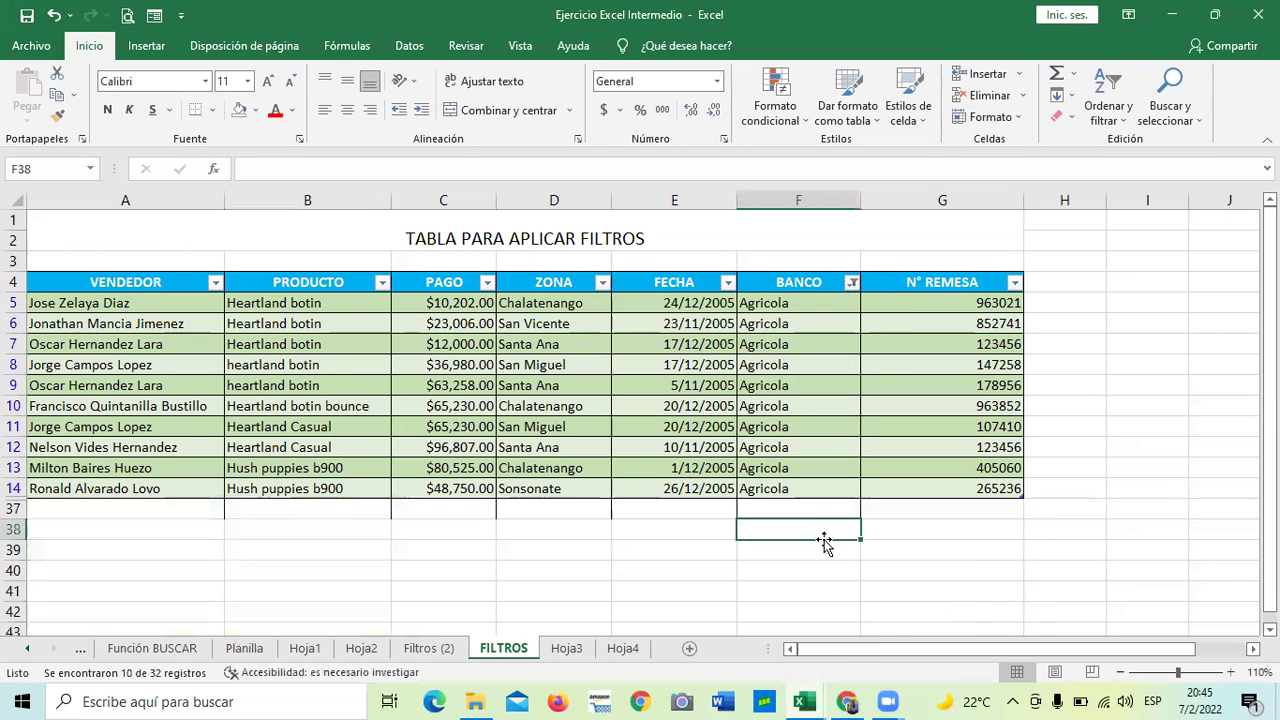
{"action": "scroll", "coordinate": [823, 535], "scroll_direction": "down", "scroll_amount": 1}
{"action": "scroll", "coordinate": [557, 509], "scroll_direction": "up", "scroll_amount": 1}
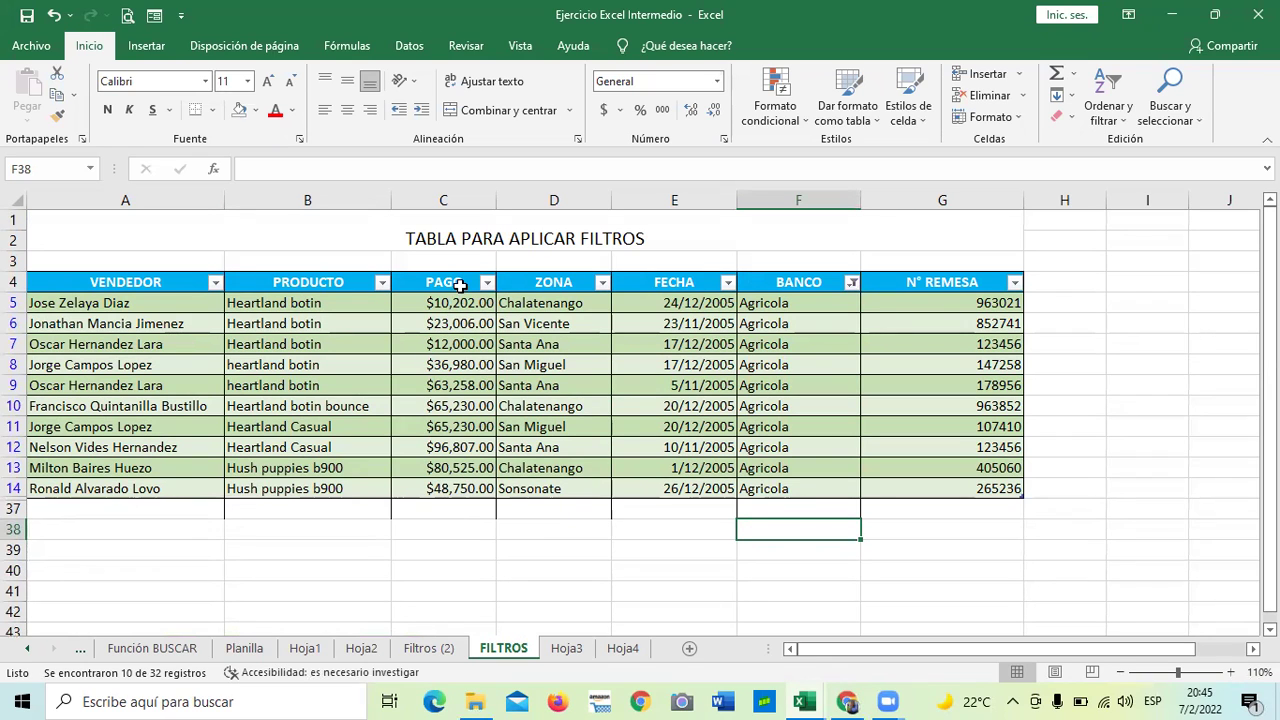
{"action": "left_click", "coordinate": [441, 529]}
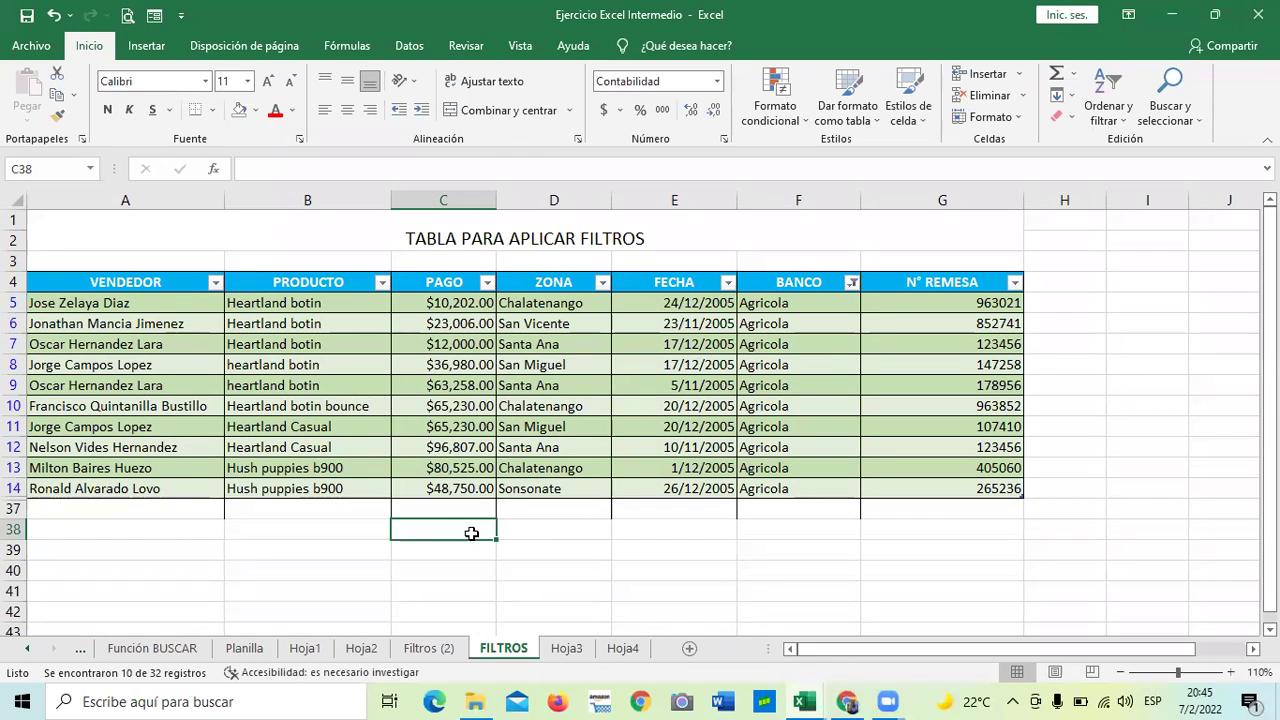
AutoSum PAGO C5:C37 to add a SUBTOTALES Total row of $501,988.00
{"action": "left_click_drag", "start_coordinate": [466, 298], "coordinate": [456, 515]}
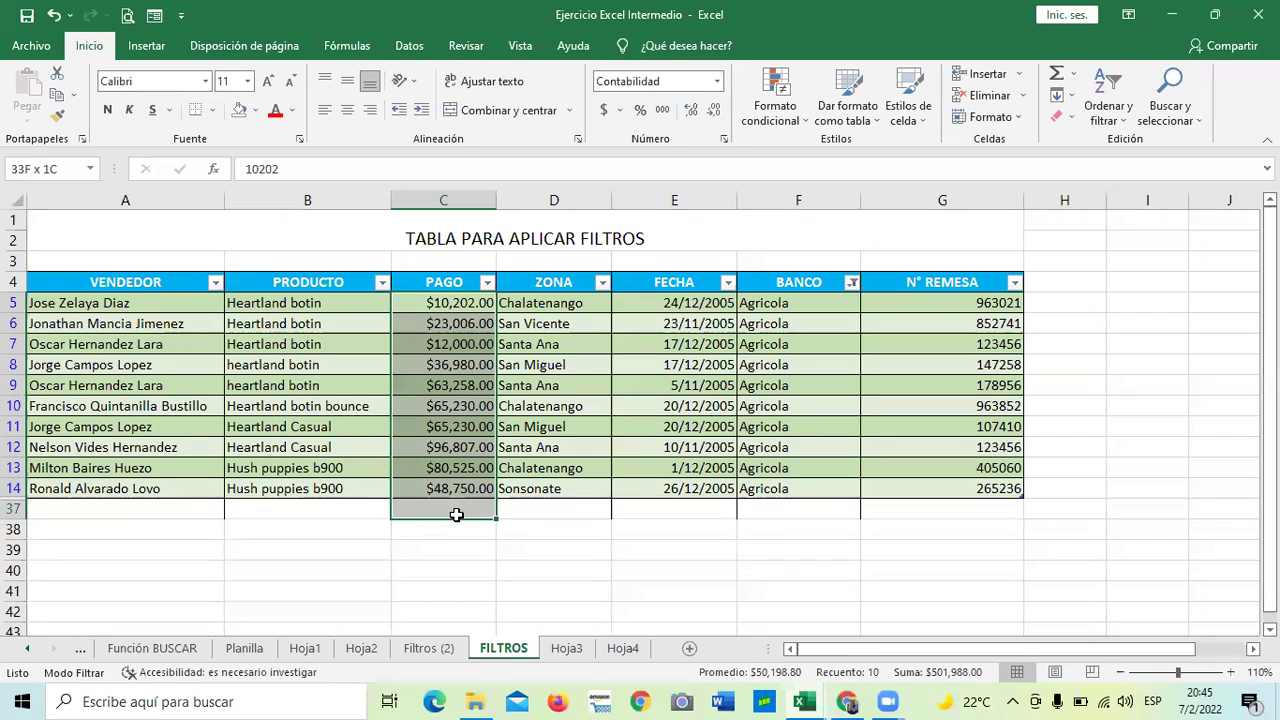
{"action": "left_click", "coordinate": [1056, 80]}
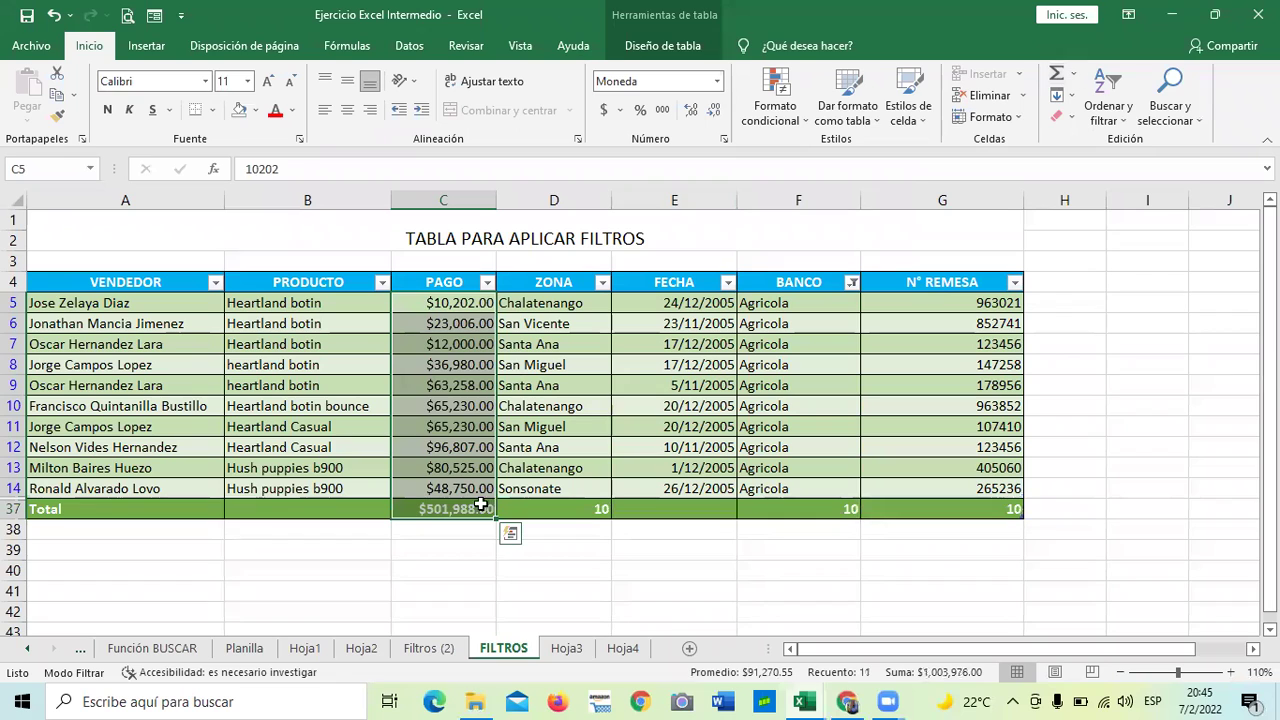
{"action": "left_click", "coordinate": [514, 543]}
{"action": "left_click", "coordinate": [450, 505]}
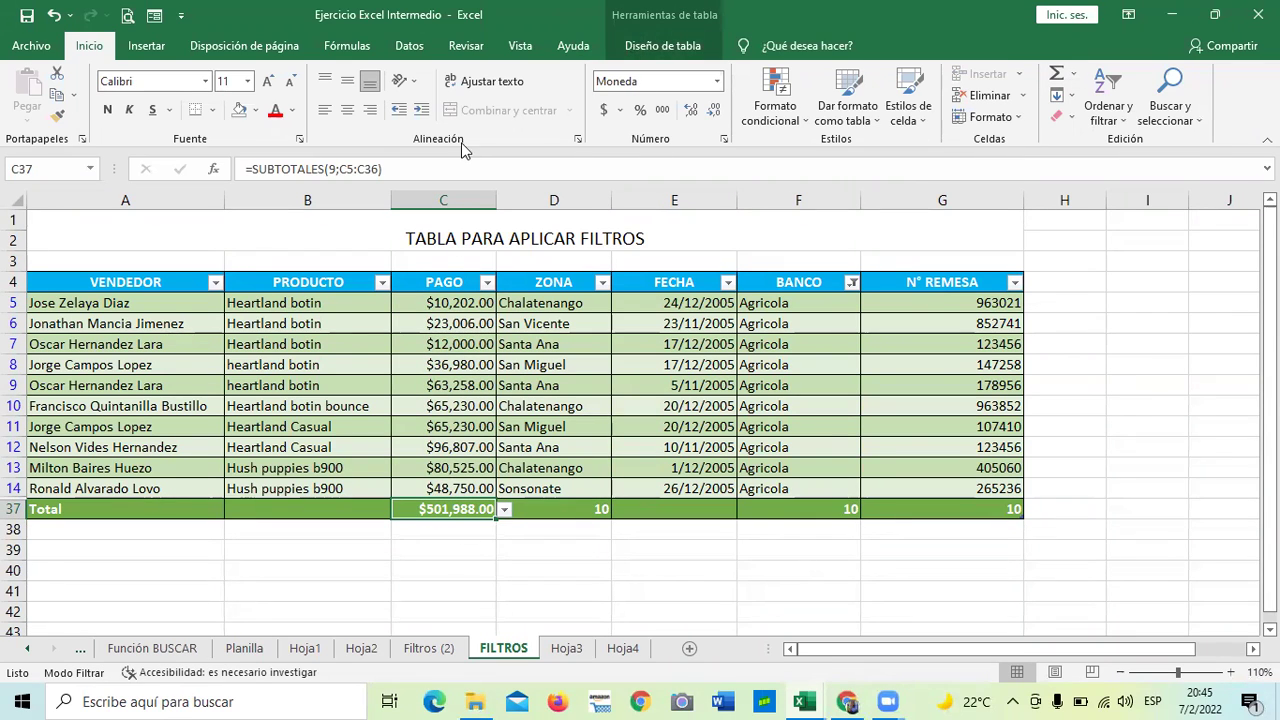
{"action": "left_click", "coordinate": [457, 174]}
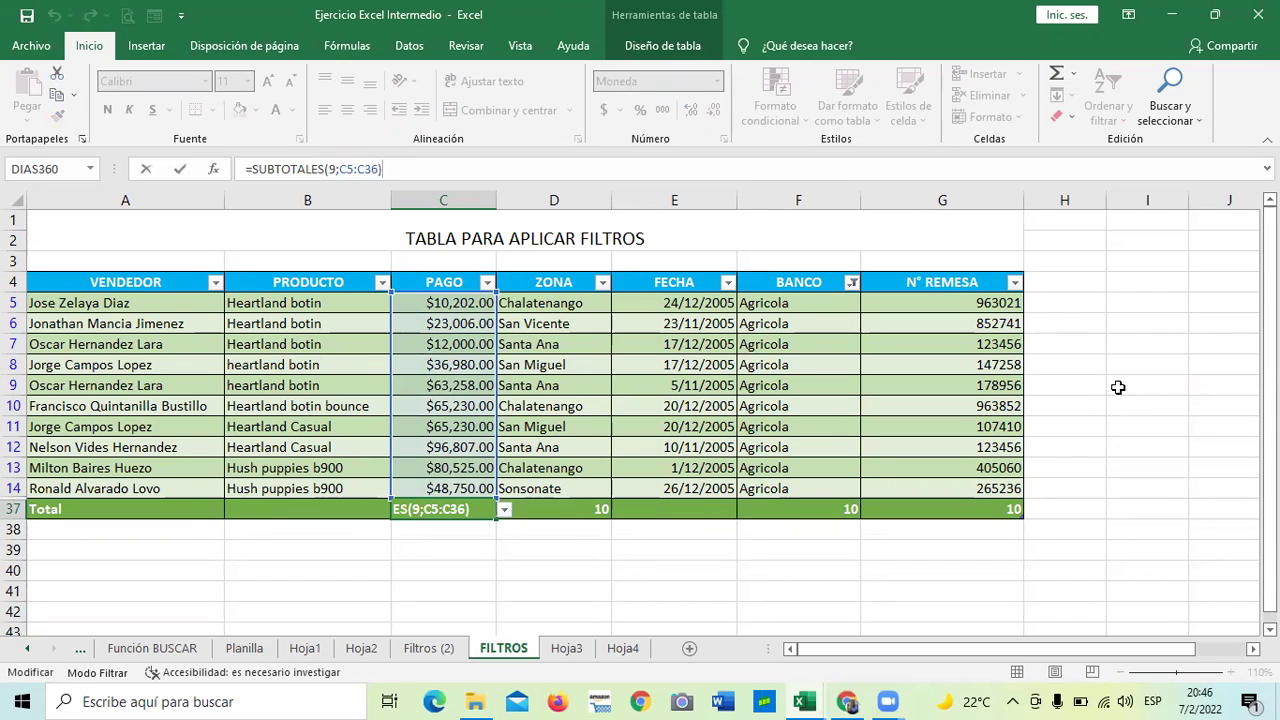
{"action": "scroll", "coordinate": [1100, 395], "scroll_direction": "down", "scroll_amount": 2}
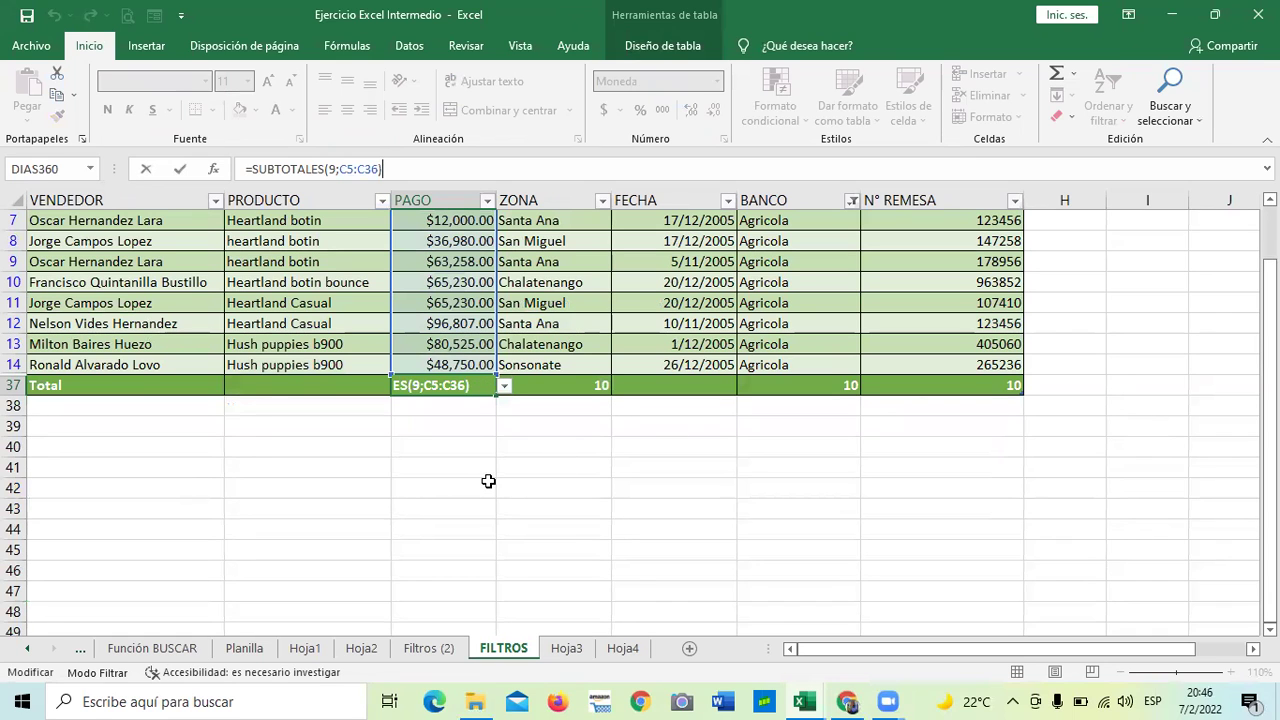
{"action": "scroll", "coordinate": [632, 578], "scroll_direction": "up", "scroll_amount": 1}
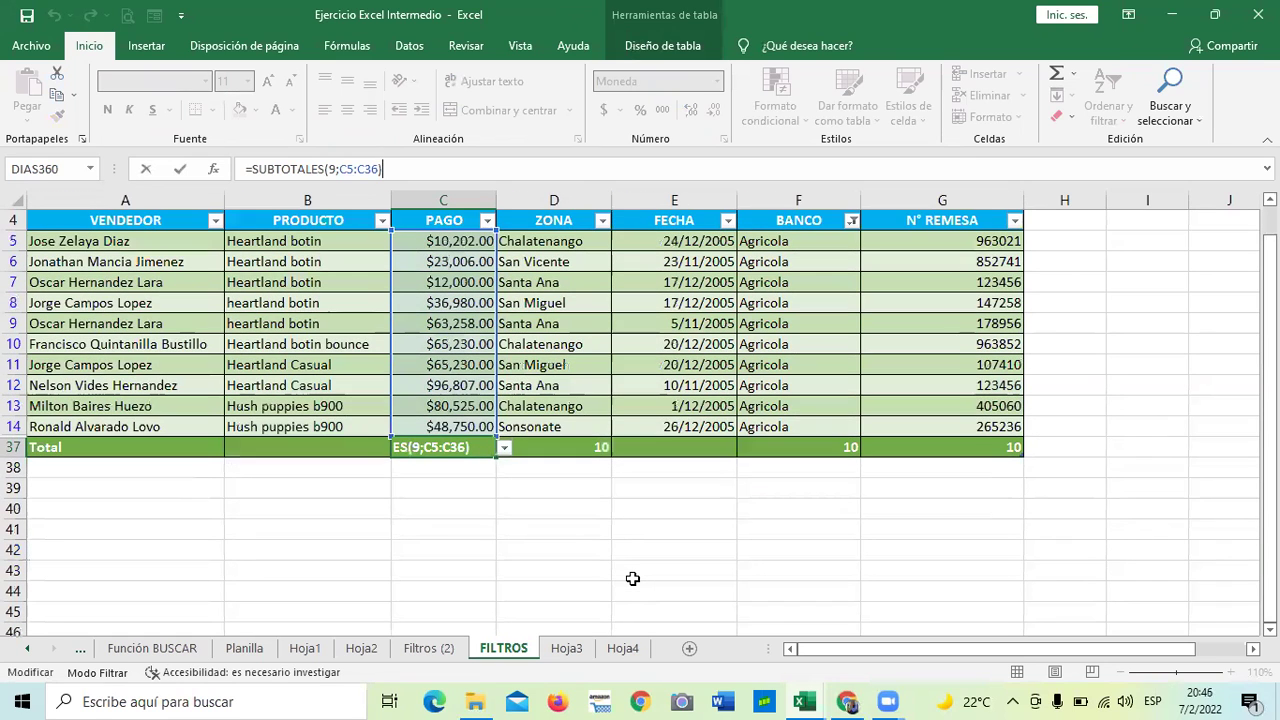
{"action": "key", "text": "Return"}
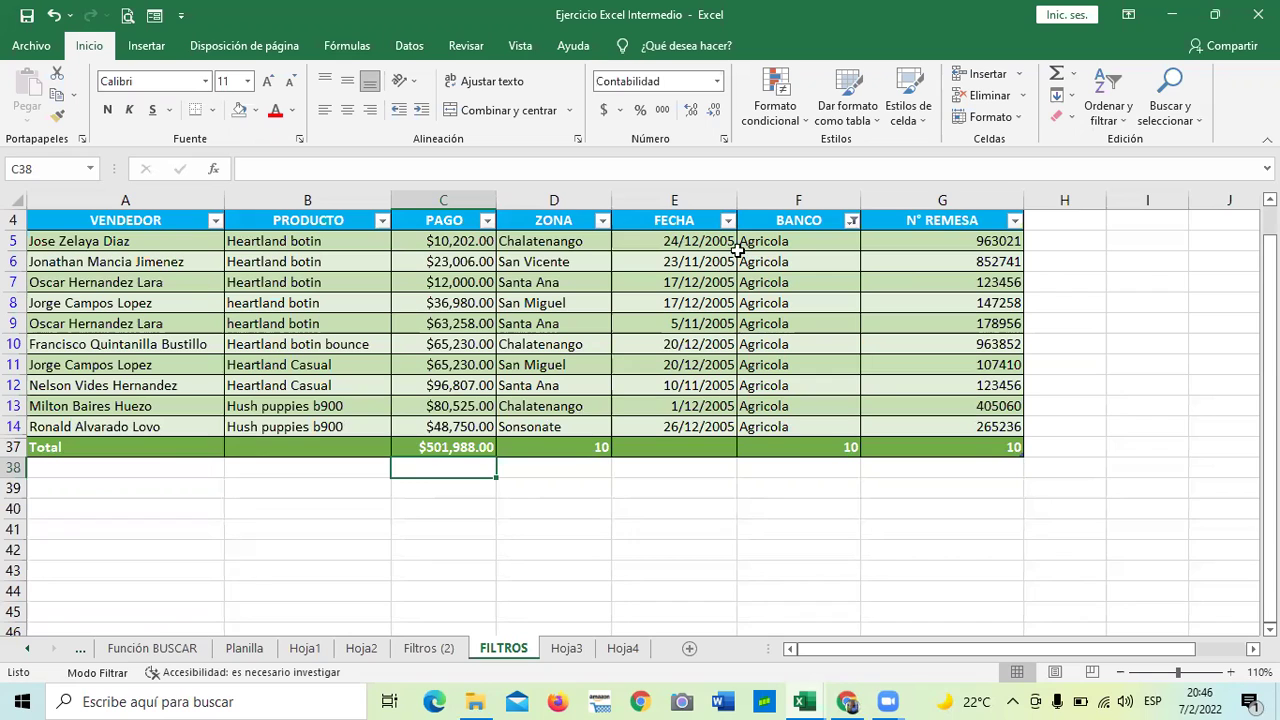
Filter BANCO to Cuscatlan only and check the C37 total formula
{"action": "left_click", "coordinate": [852, 220]}
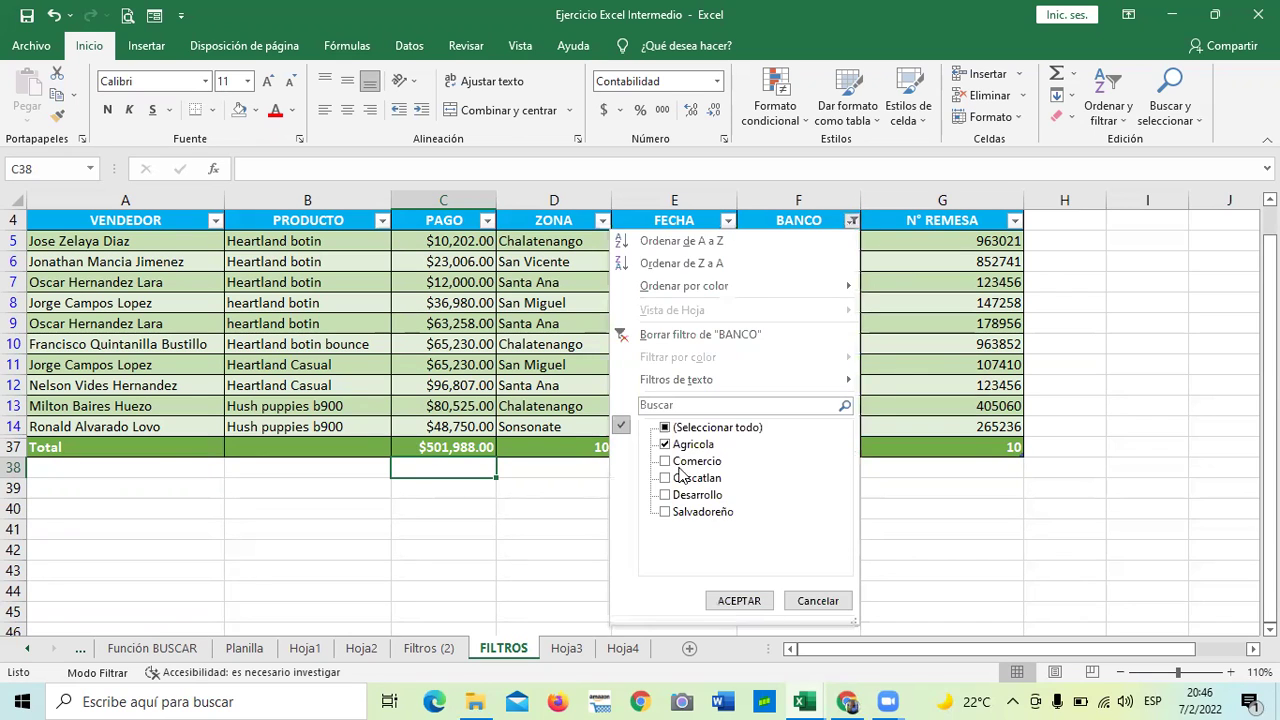
{"action": "left_click", "coordinate": [666, 430]}
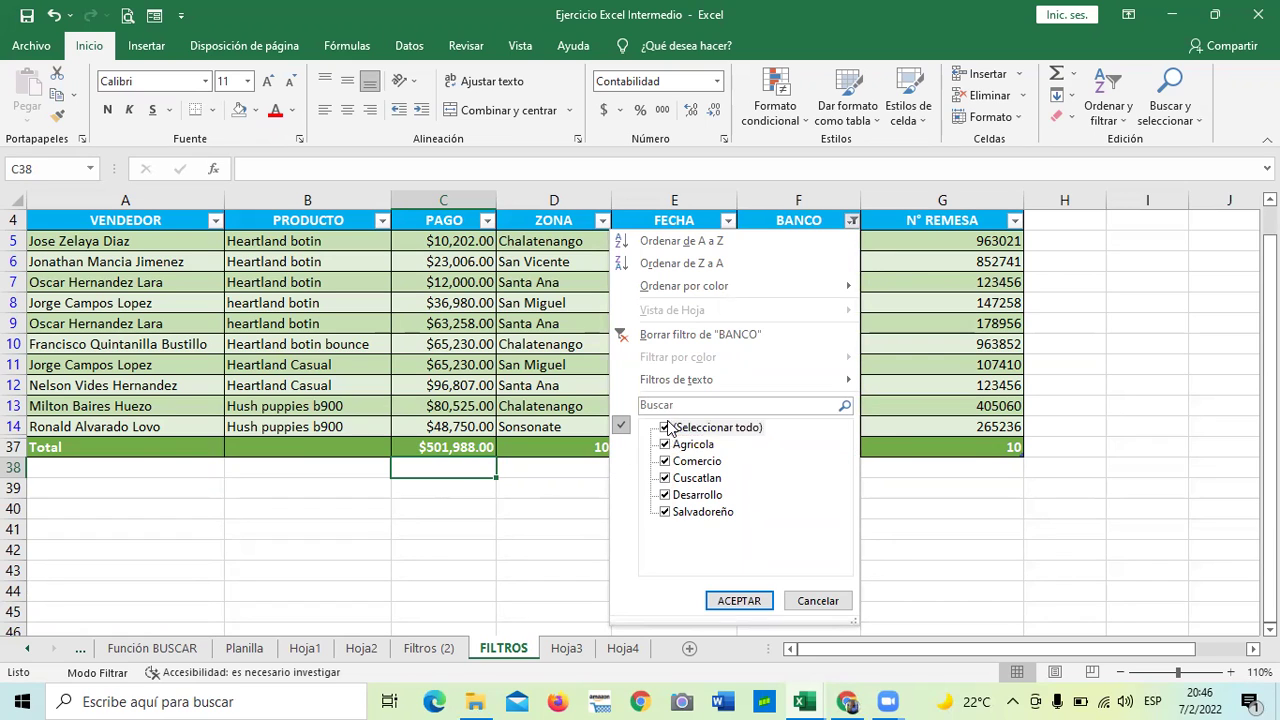
{"action": "left_click", "coordinate": [665, 427]}
{"action": "left_click", "coordinate": [665, 478]}
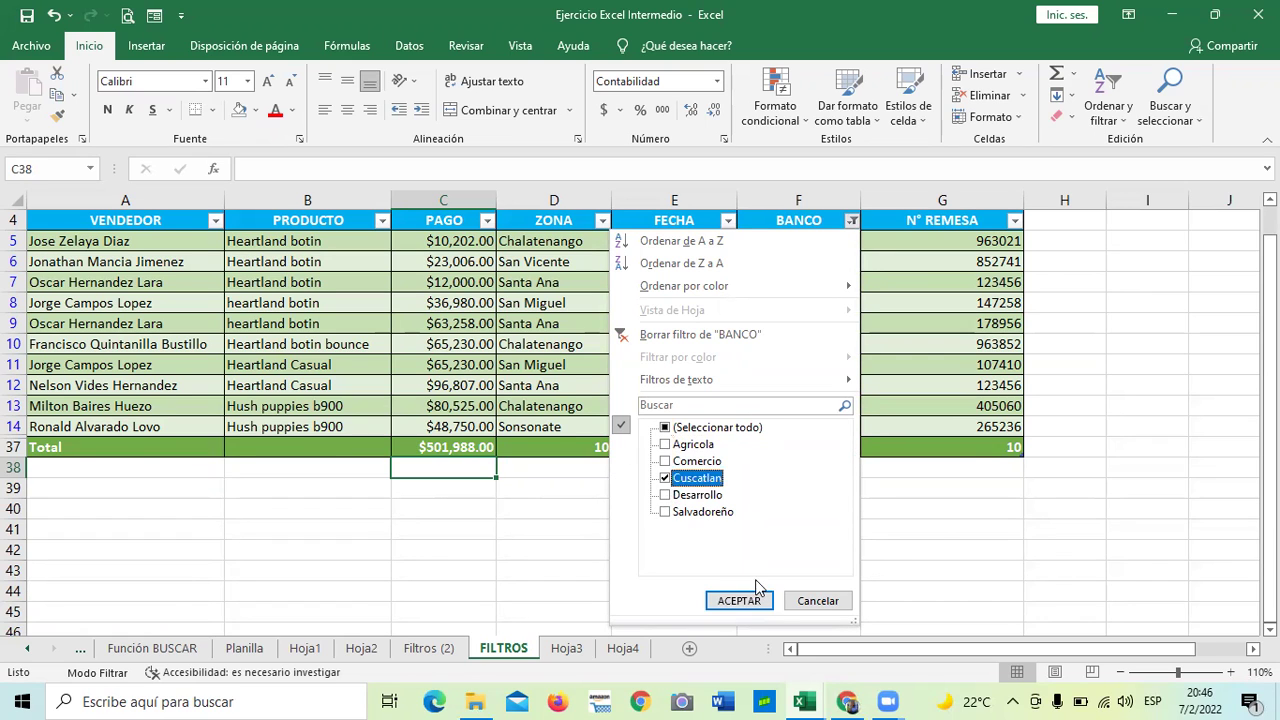
{"action": "left_click", "coordinate": [745, 600]}
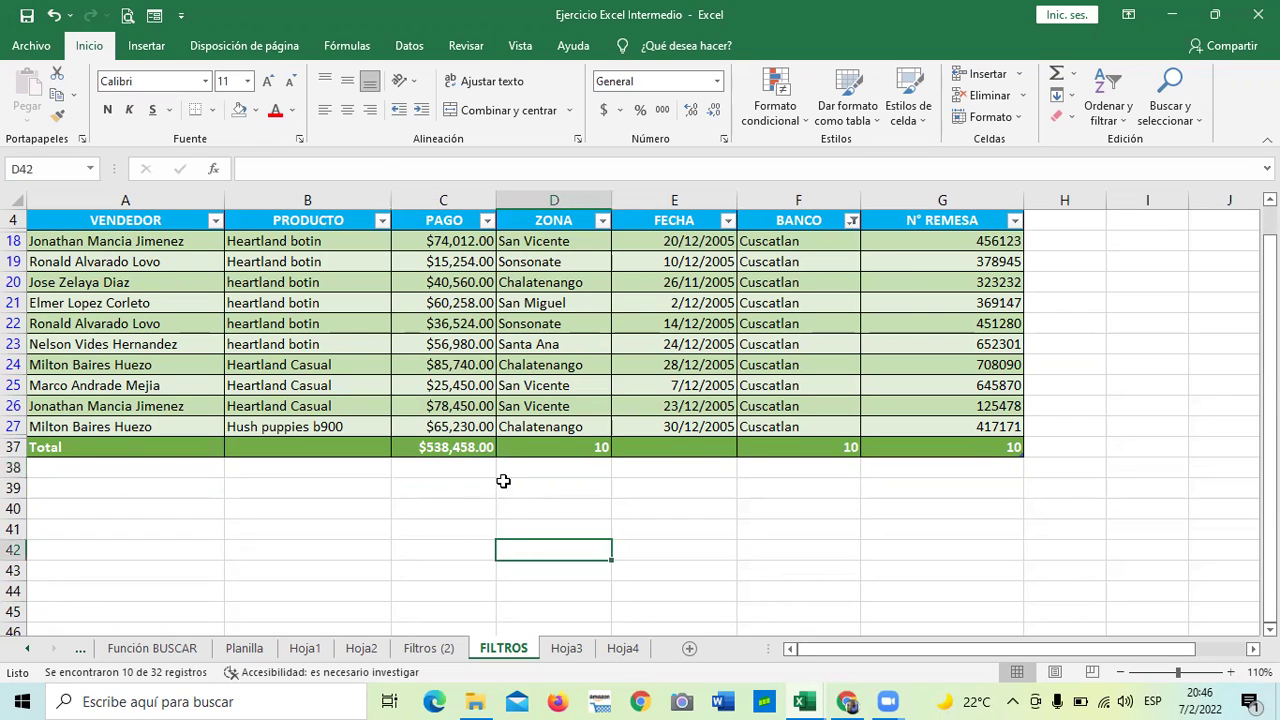
{"action": "left_click", "coordinate": [470, 445]}
{"action": "left_click", "coordinate": [417, 172]}
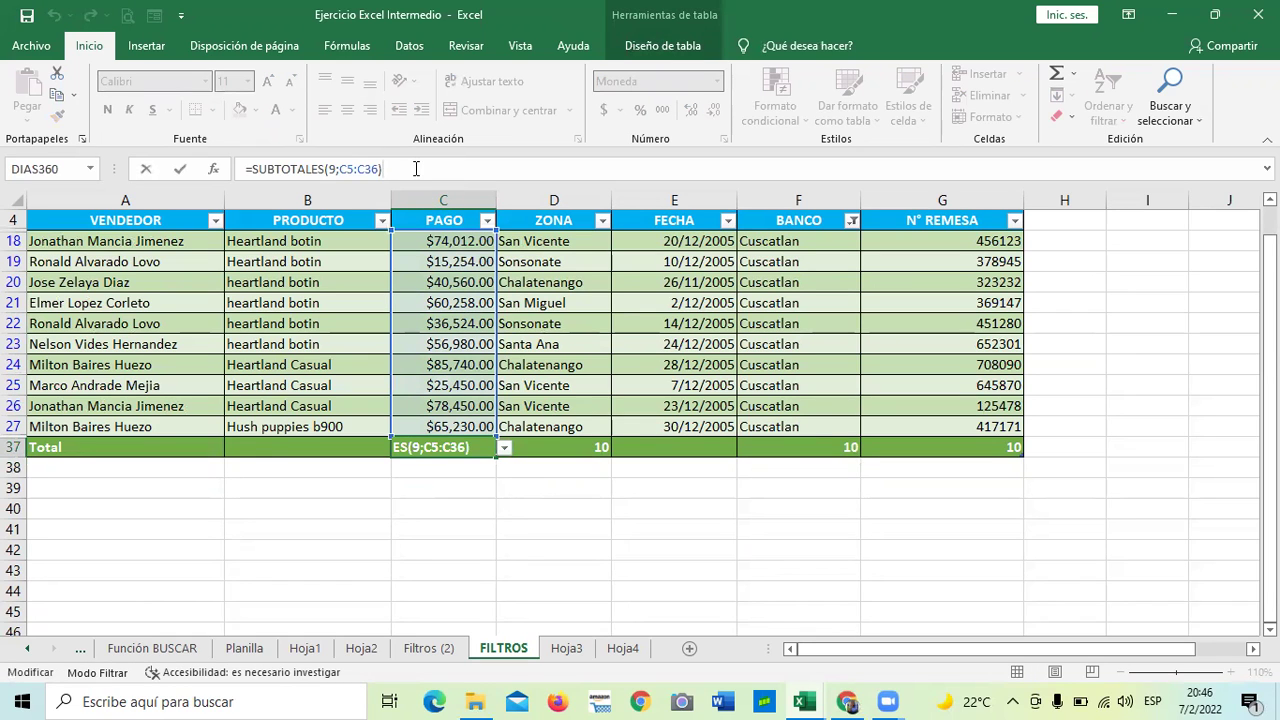
{"action": "key", "text": "Return"}
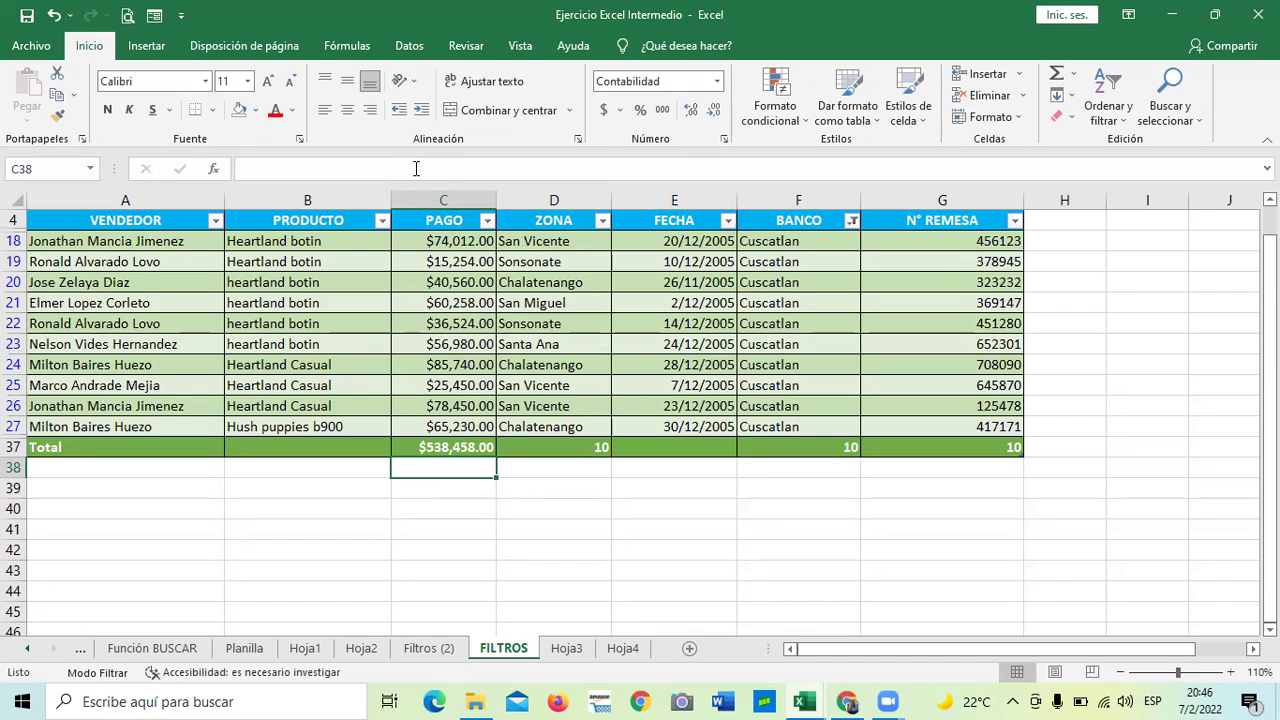
Refilter BANCO to Comercio only and confirm C37 totals $137,382.00
{"action": "left_click", "coordinate": [850, 221]}
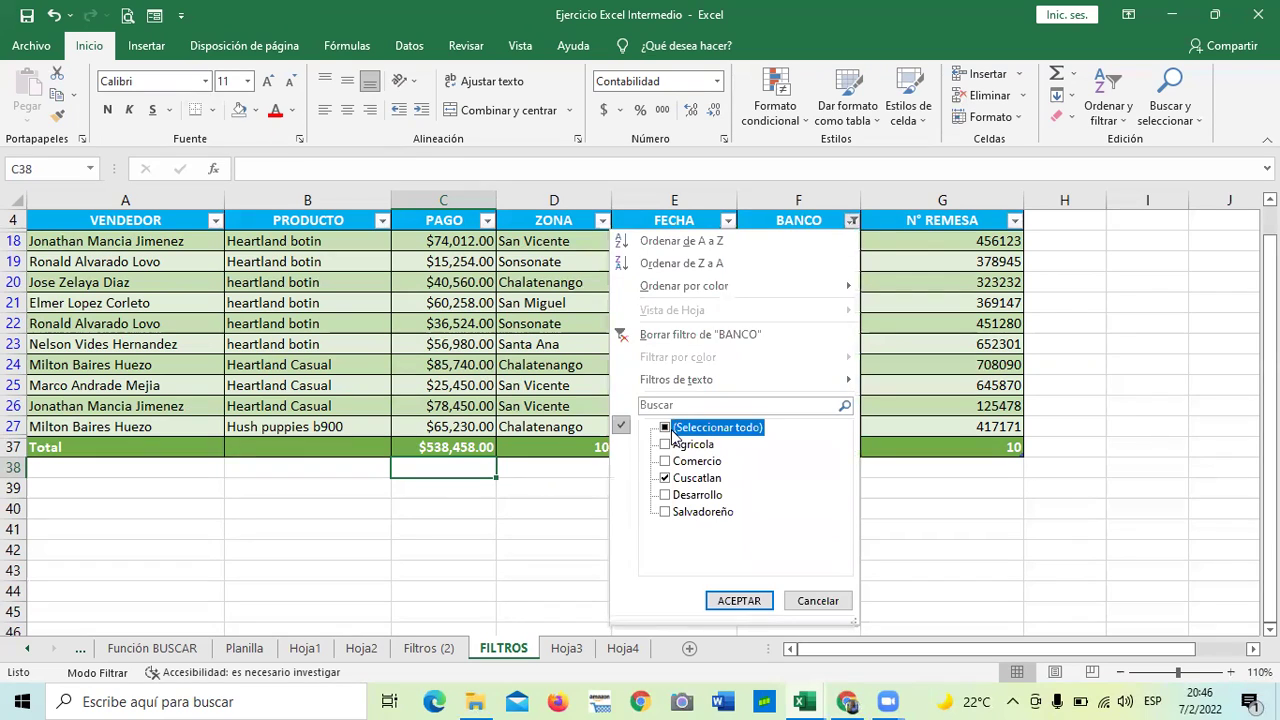
{"action": "left_click", "coordinate": [666, 495]}
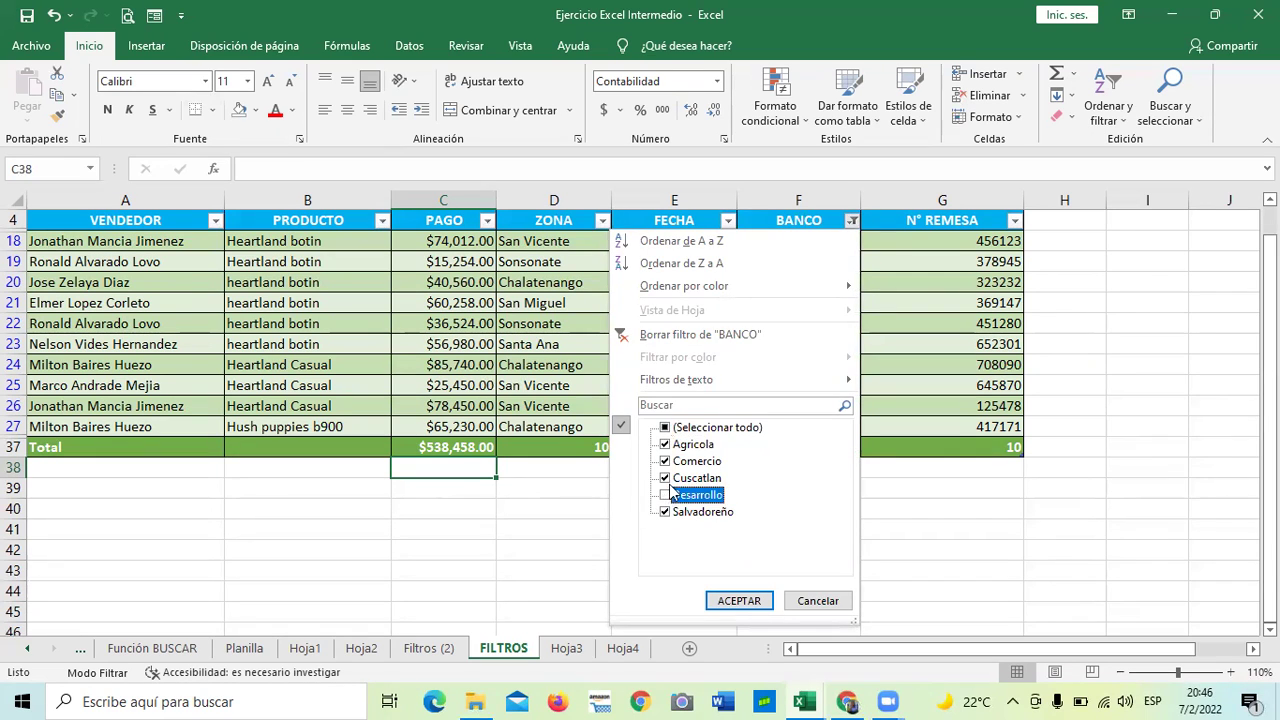
{"action": "left_click", "coordinate": [665, 428]}
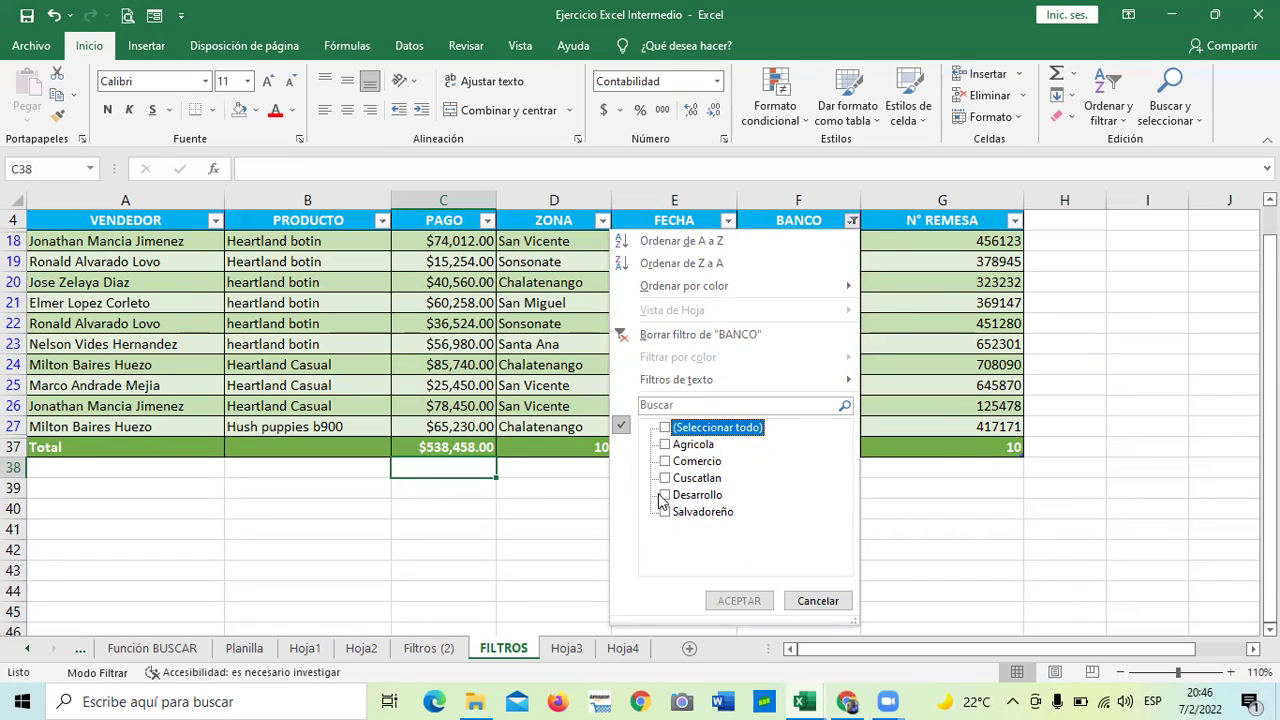
{"action": "left_click", "coordinate": [665, 461]}
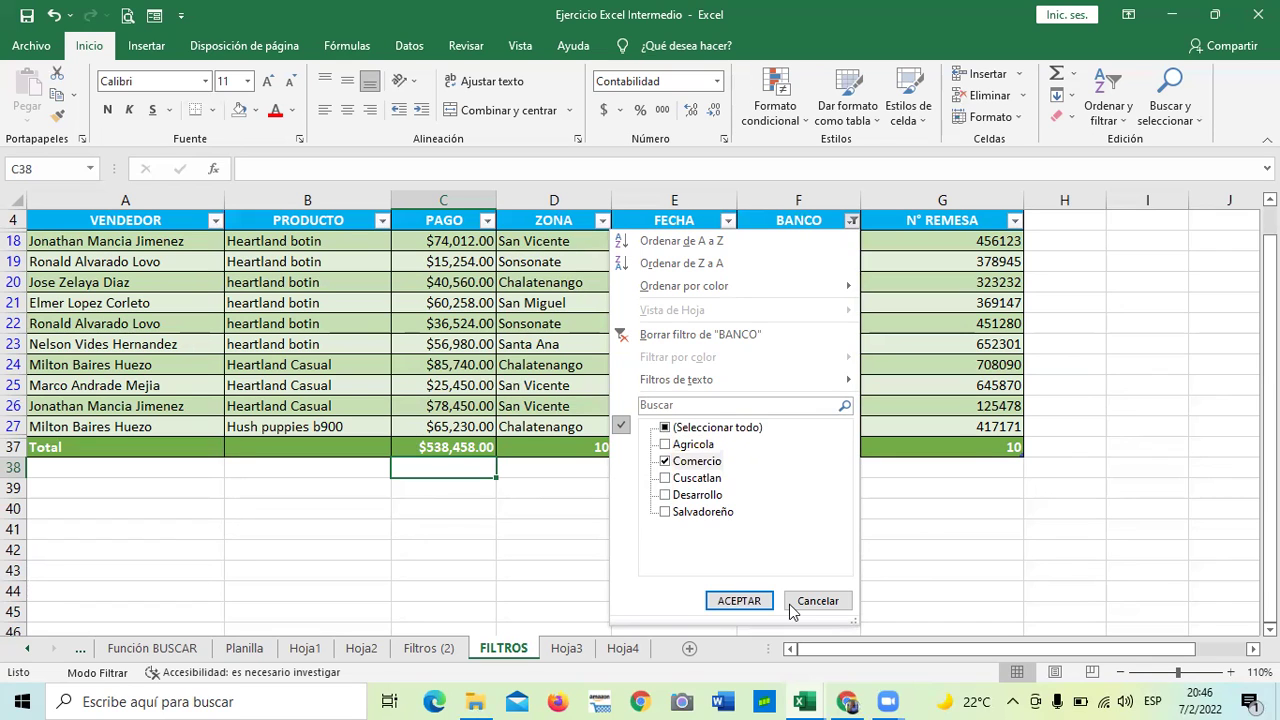
{"action": "left_click", "coordinate": [750, 600]}
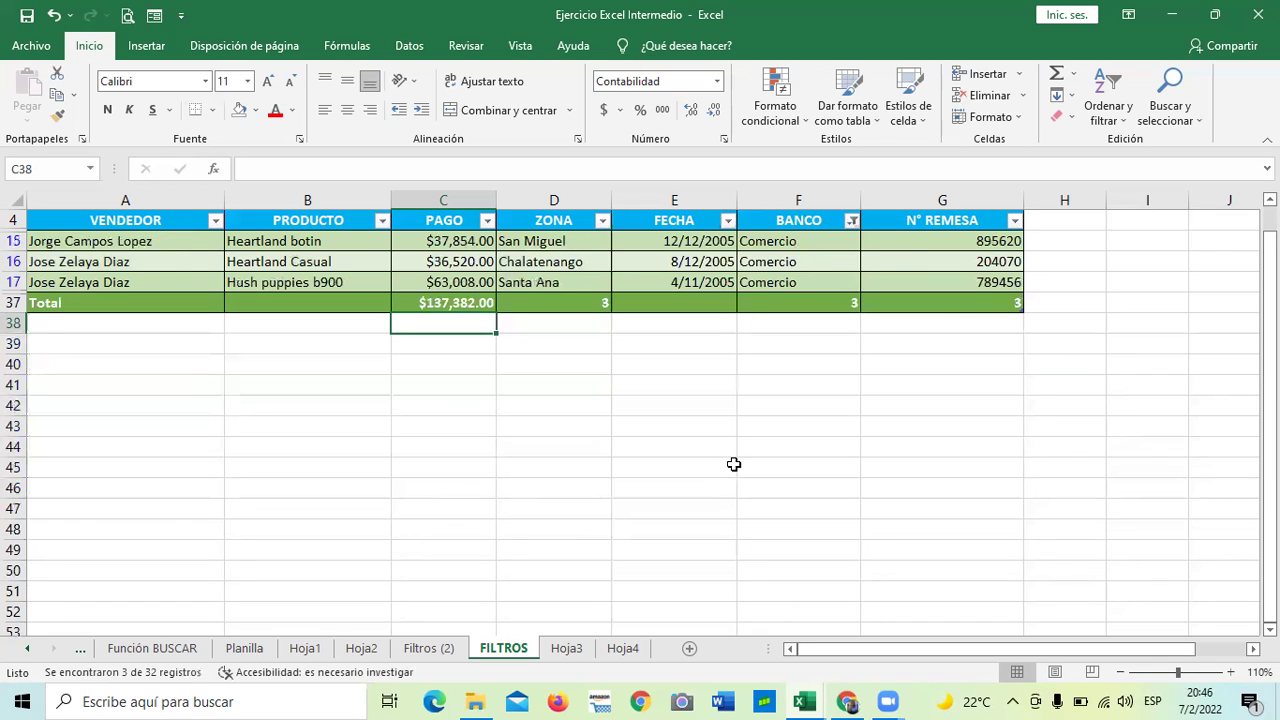
{"action": "left_click", "coordinate": [734, 475]}
{"action": "scroll", "coordinate": [734, 467], "scroll_direction": "up", "scroll_amount": 1}
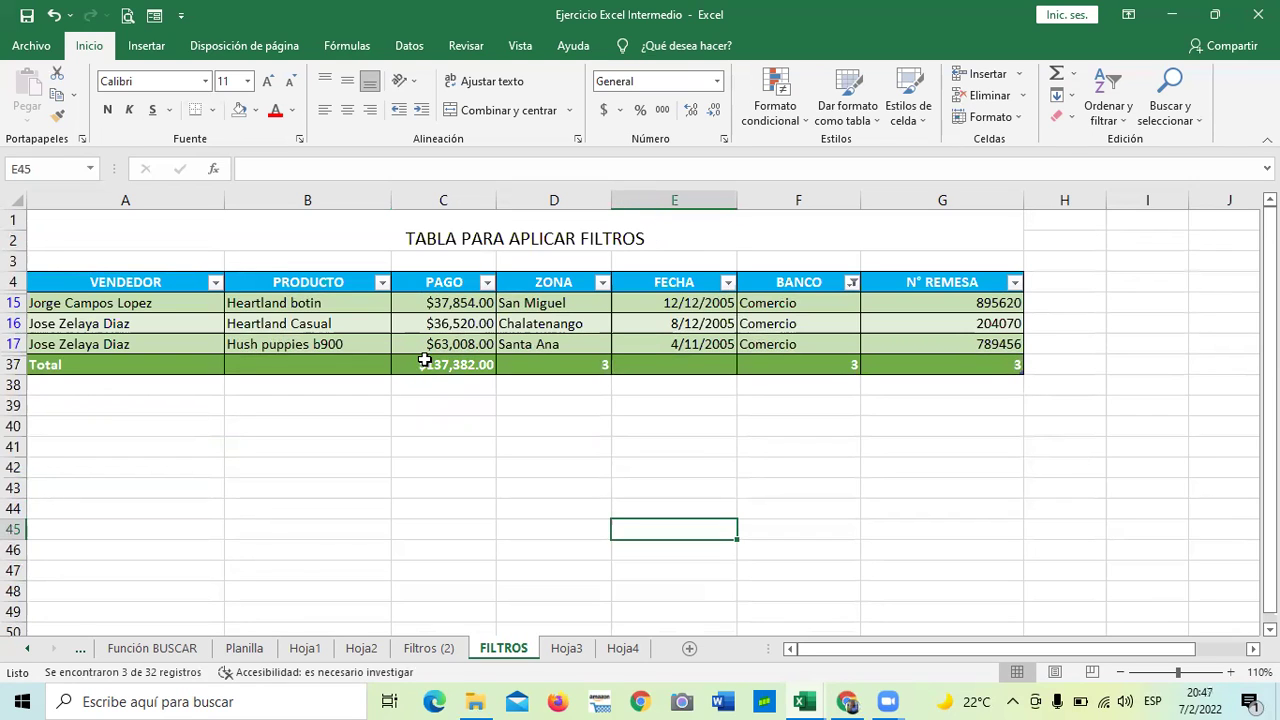
{"action": "left_click", "coordinate": [424, 366]}
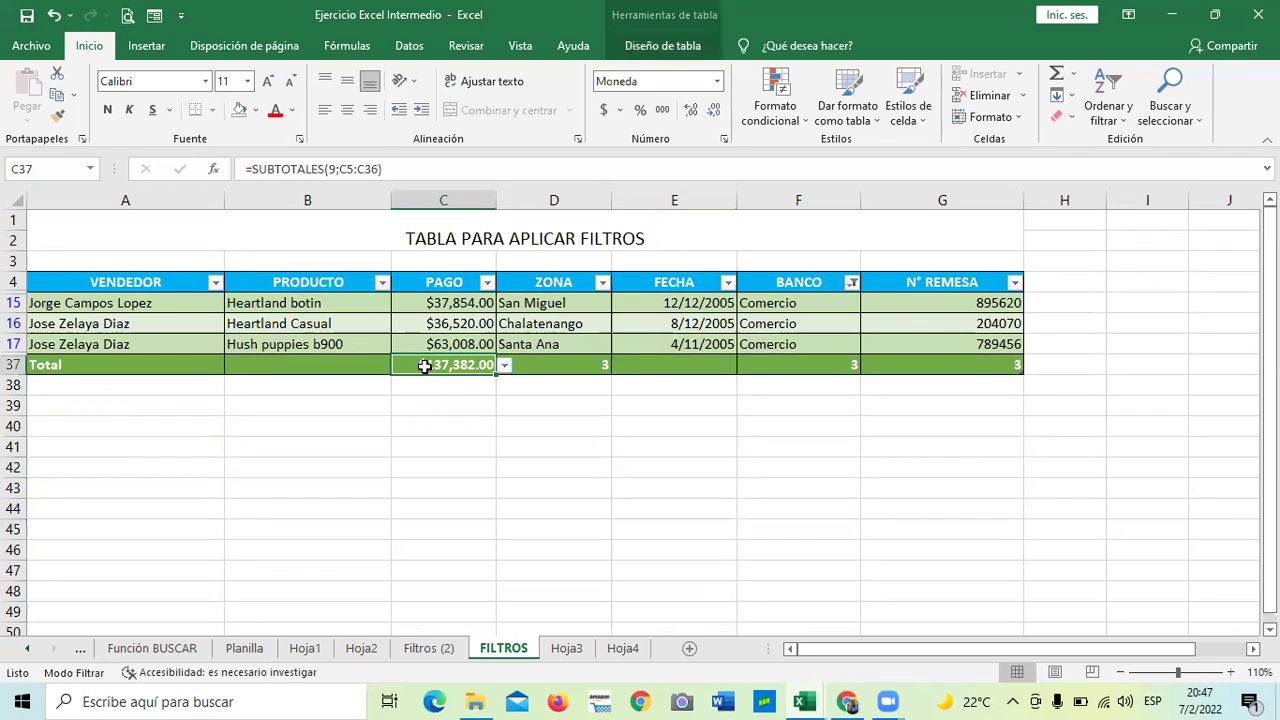
{"action": "left_click", "coordinate": [472, 168]}
{"action": "key", "text": "Return"}
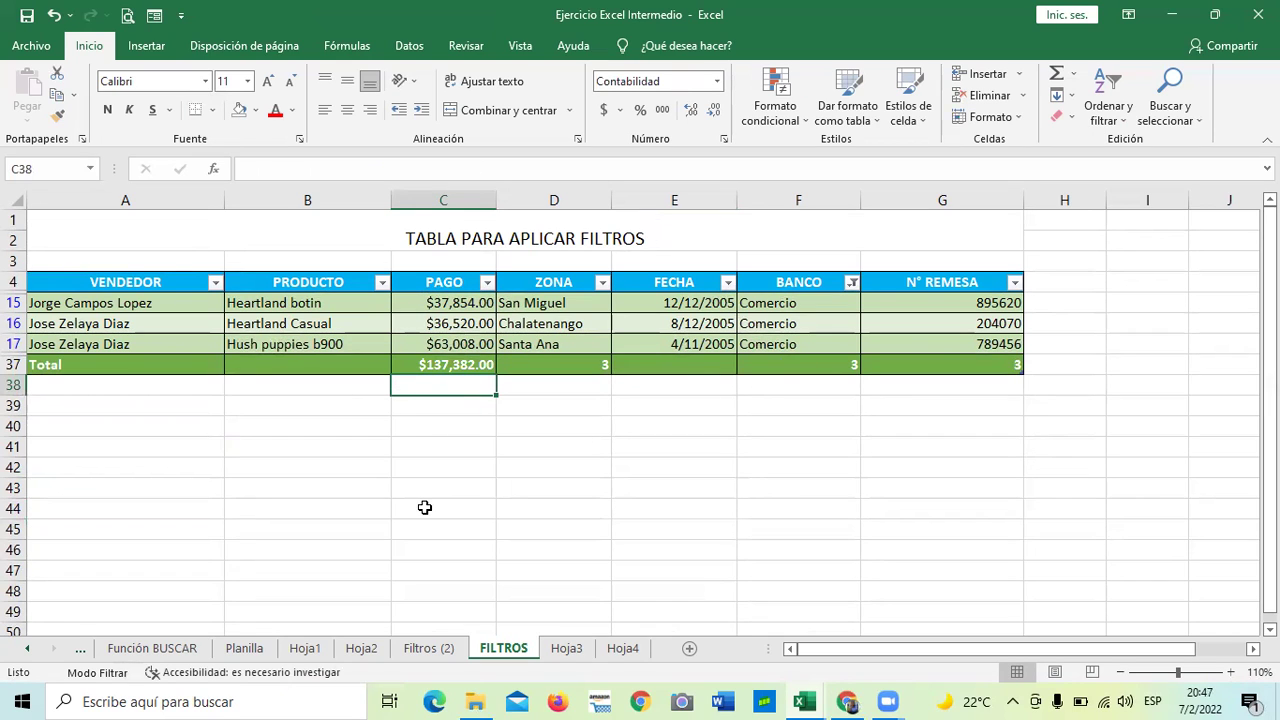
{"action": "scroll", "coordinate": [565, 485], "scroll_direction": "down", "scroll_amount": 1}
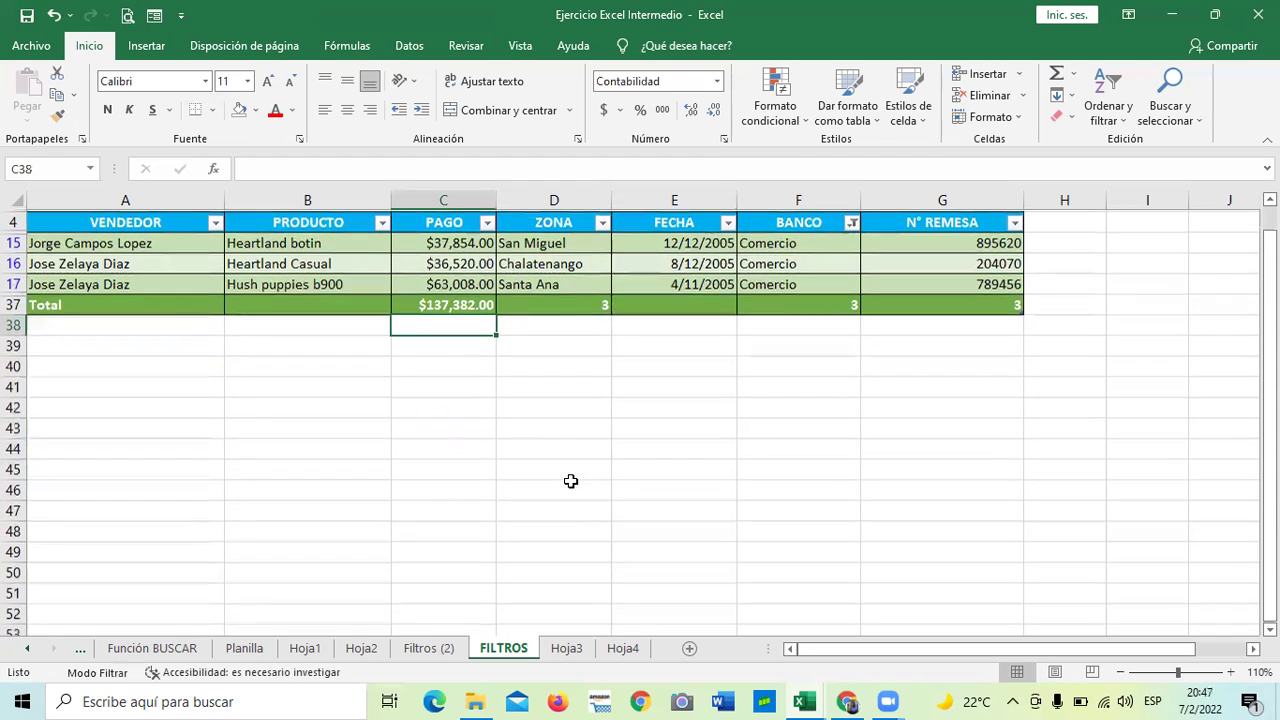
{"action": "scroll", "coordinate": [555, 500], "scroll_direction": "down", "scroll_amount": 1}
{"action": "scroll", "coordinate": [720, 545], "scroll_direction": "up", "scroll_amount": 2}
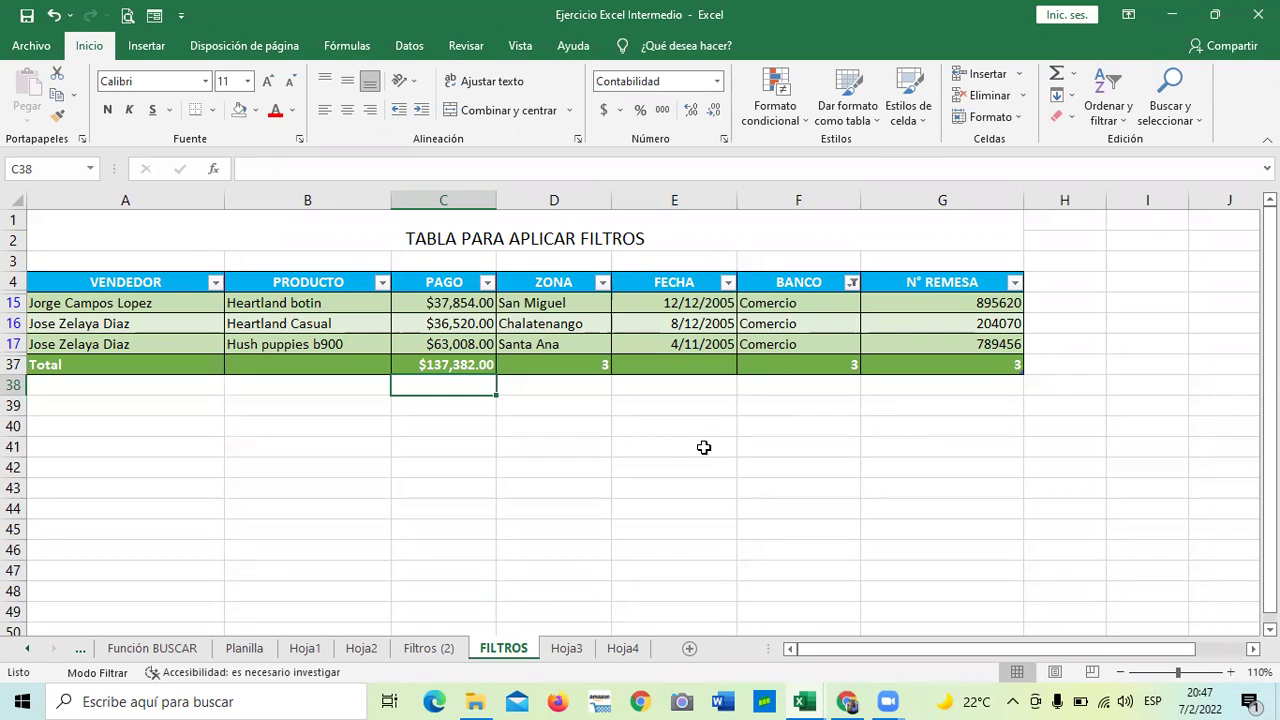
{"action": "left_click", "coordinate": [852, 284]}
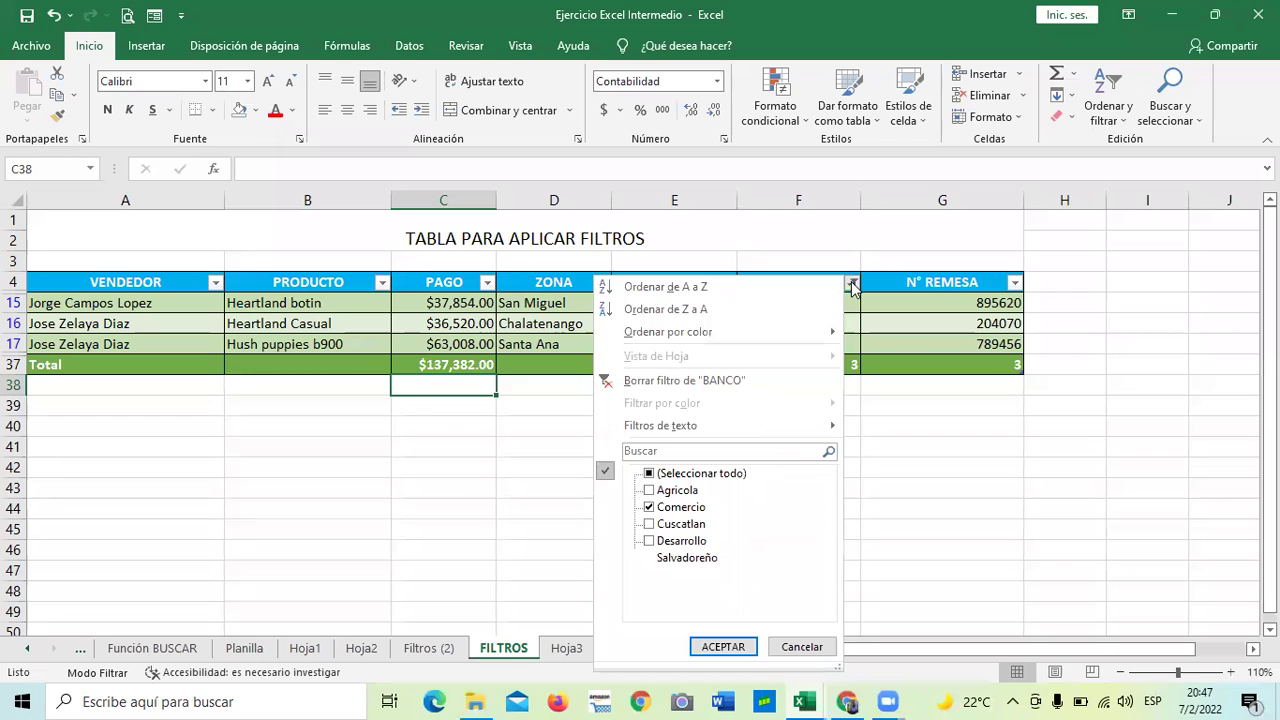
{"action": "left_click", "coordinate": [650, 474]}
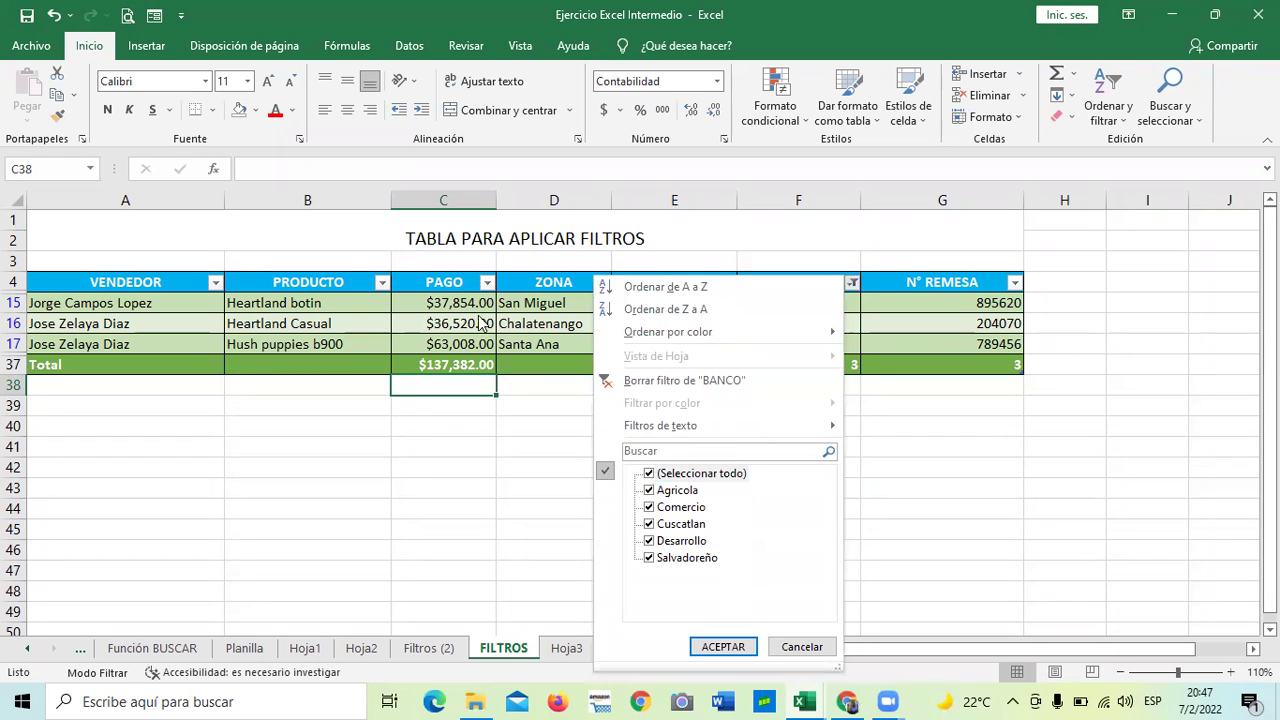
{"action": "left_click", "coordinate": [723, 647]}
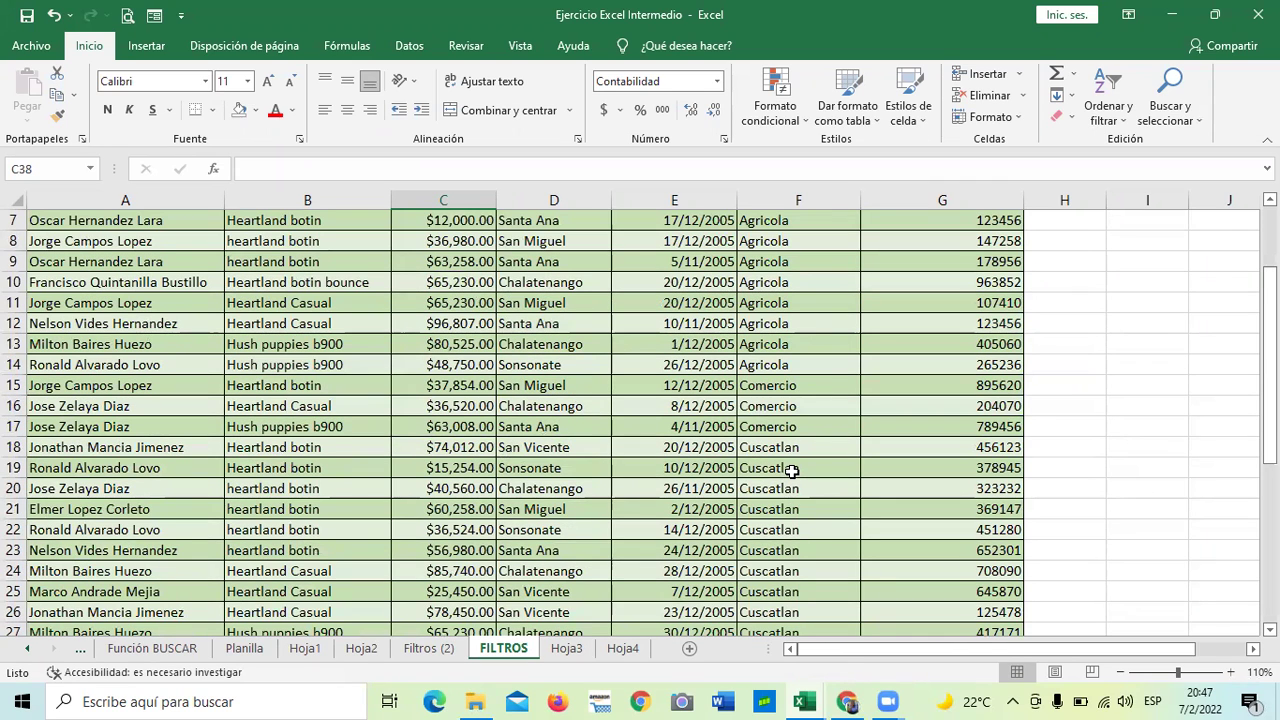
{"action": "scroll", "coordinate": [792, 470], "scroll_direction": "down", "scroll_amount": 3}
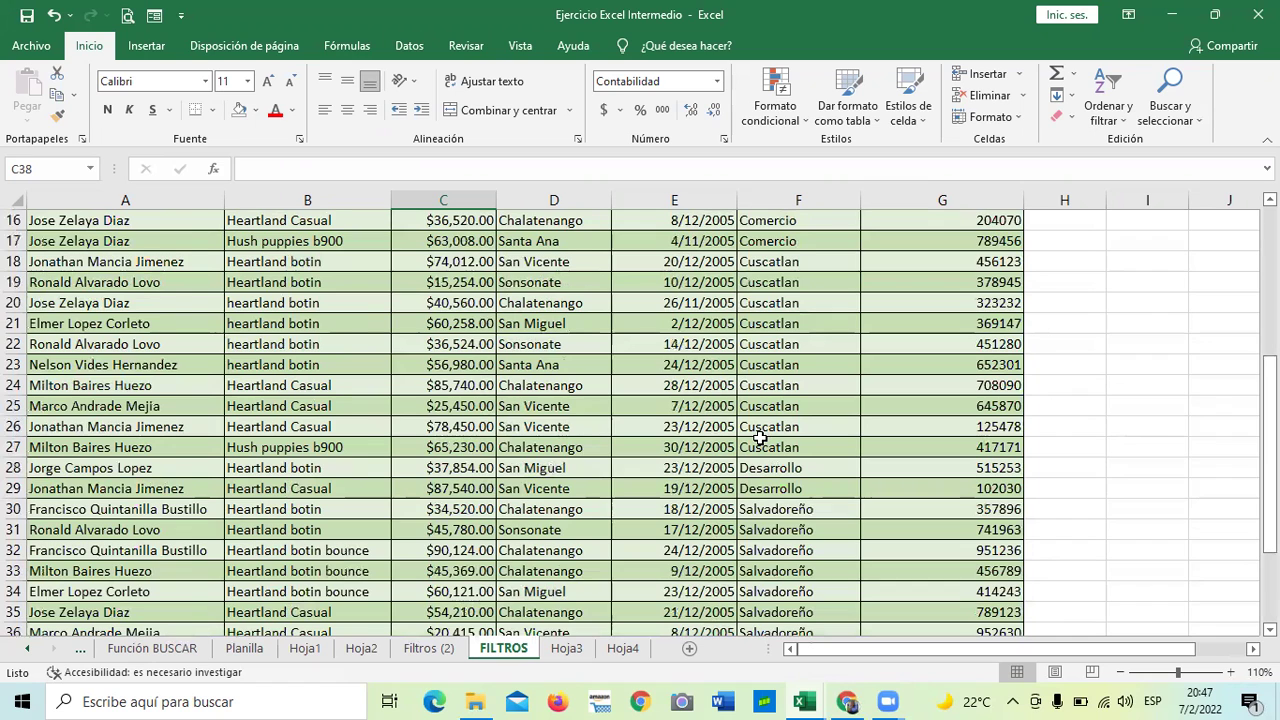
{"action": "scroll", "coordinate": [760, 437], "scroll_direction": "down", "scroll_amount": 2}
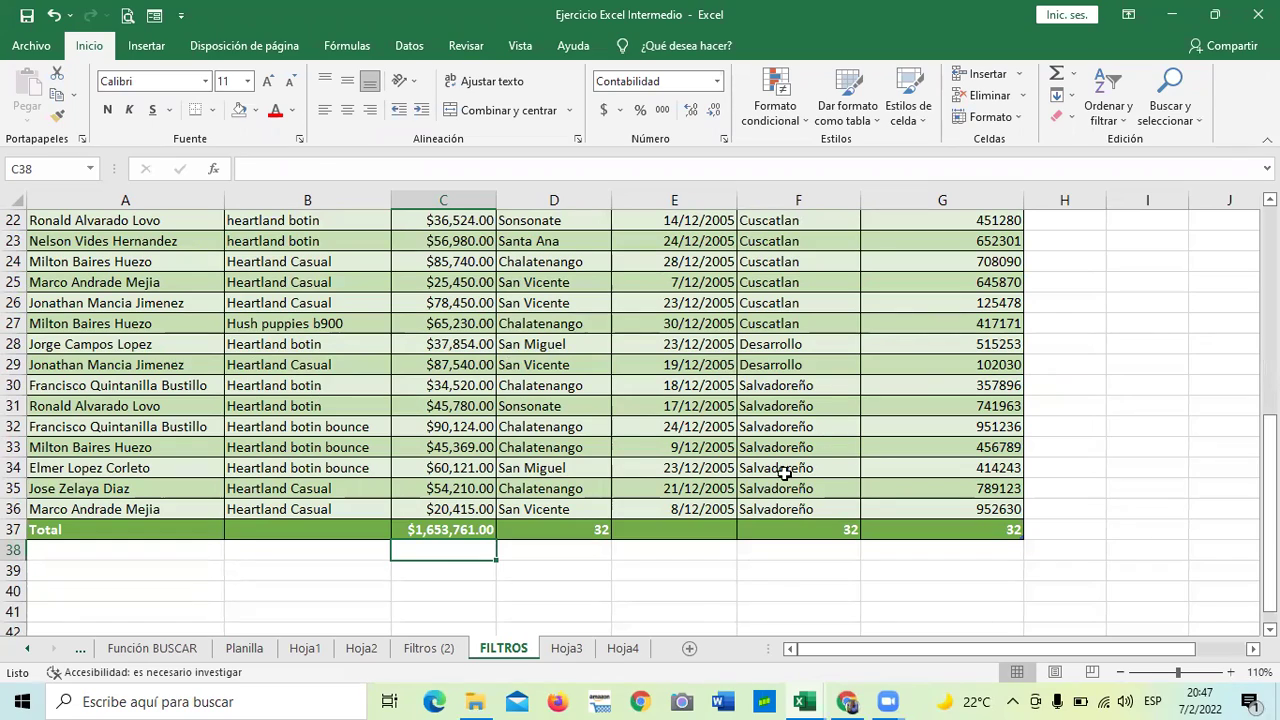
{"action": "scroll", "coordinate": [784, 474], "scroll_direction": "up", "scroll_amount": 2}
{"action": "scroll", "coordinate": [782, 466], "scroll_direction": "up", "scroll_amount": 3}
{"action": "scroll", "coordinate": [782, 466], "scroll_direction": "up", "scroll_amount": 1}
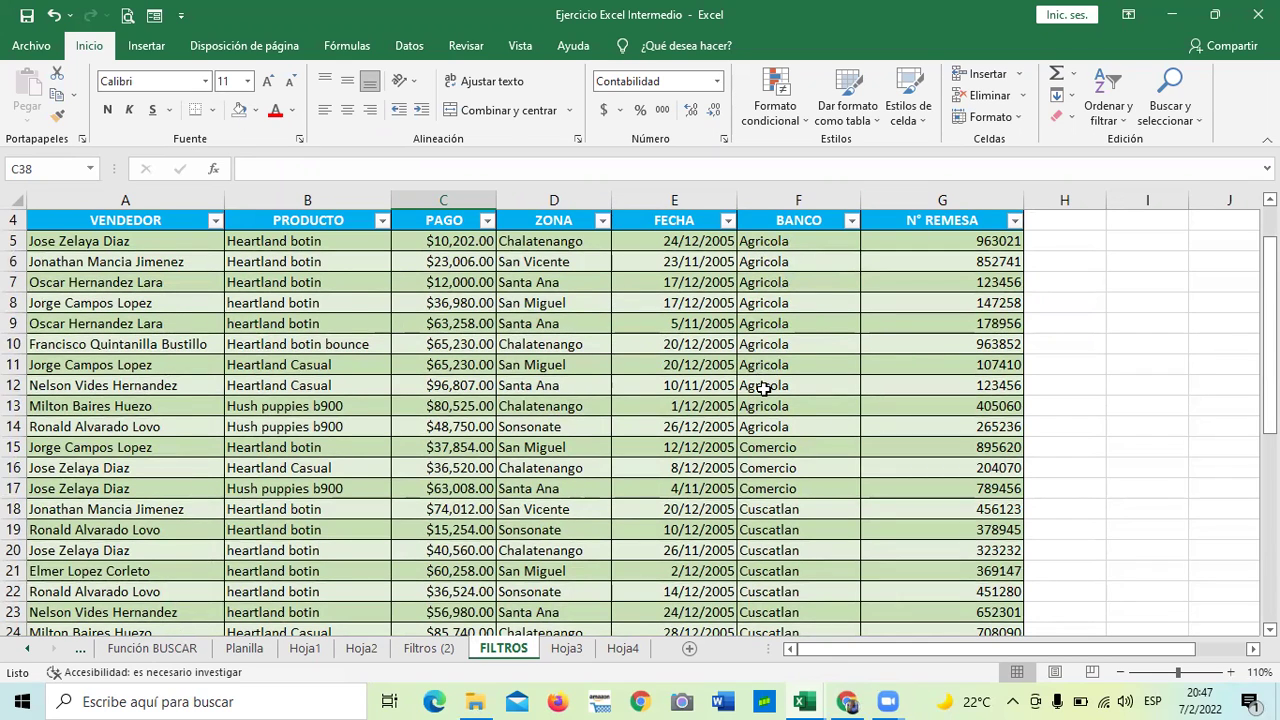
{"action": "scroll", "coordinate": [764, 388], "scroll_direction": "down", "scroll_amount": 2}
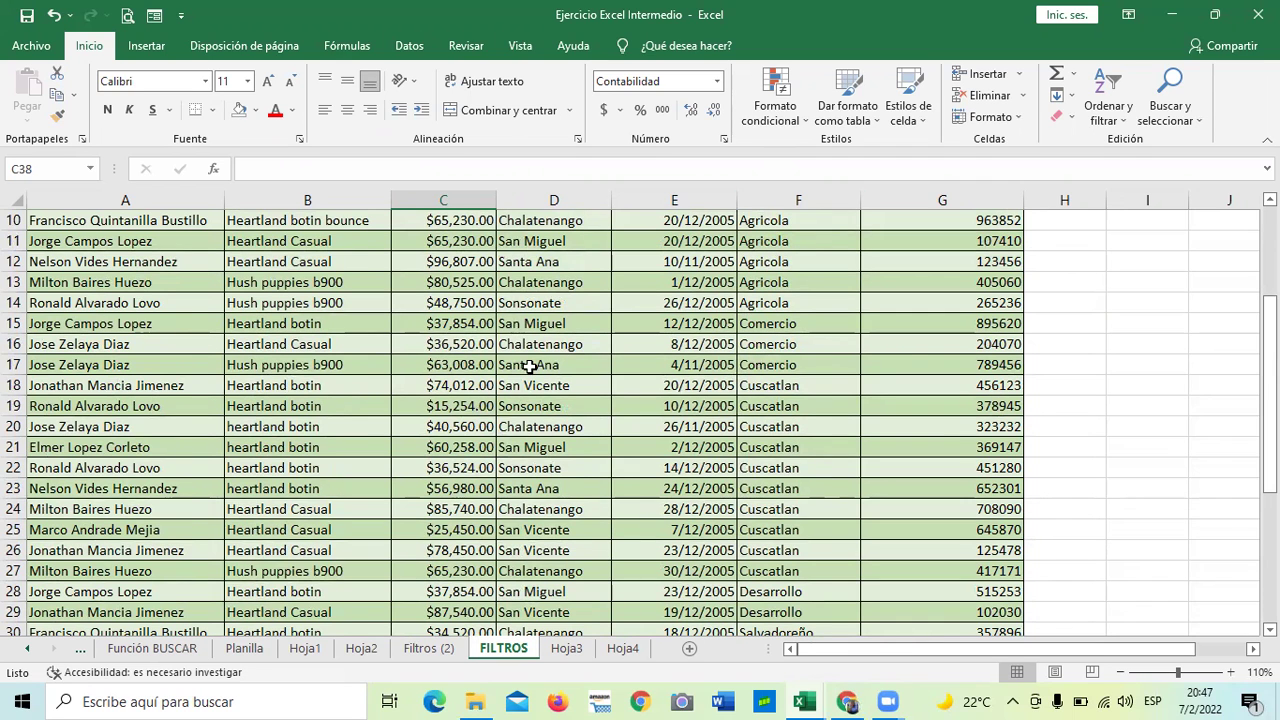
{"action": "scroll", "coordinate": [530, 366], "scroll_direction": "up", "scroll_amount": 2}
{"action": "scroll", "coordinate": [424, 265], "scroll_direction": "down", "scroll_amount": 2}
{"action": "scroll", "coordinate": [440, 290], "scroll_direction": "down", "scroll_amount": 4}
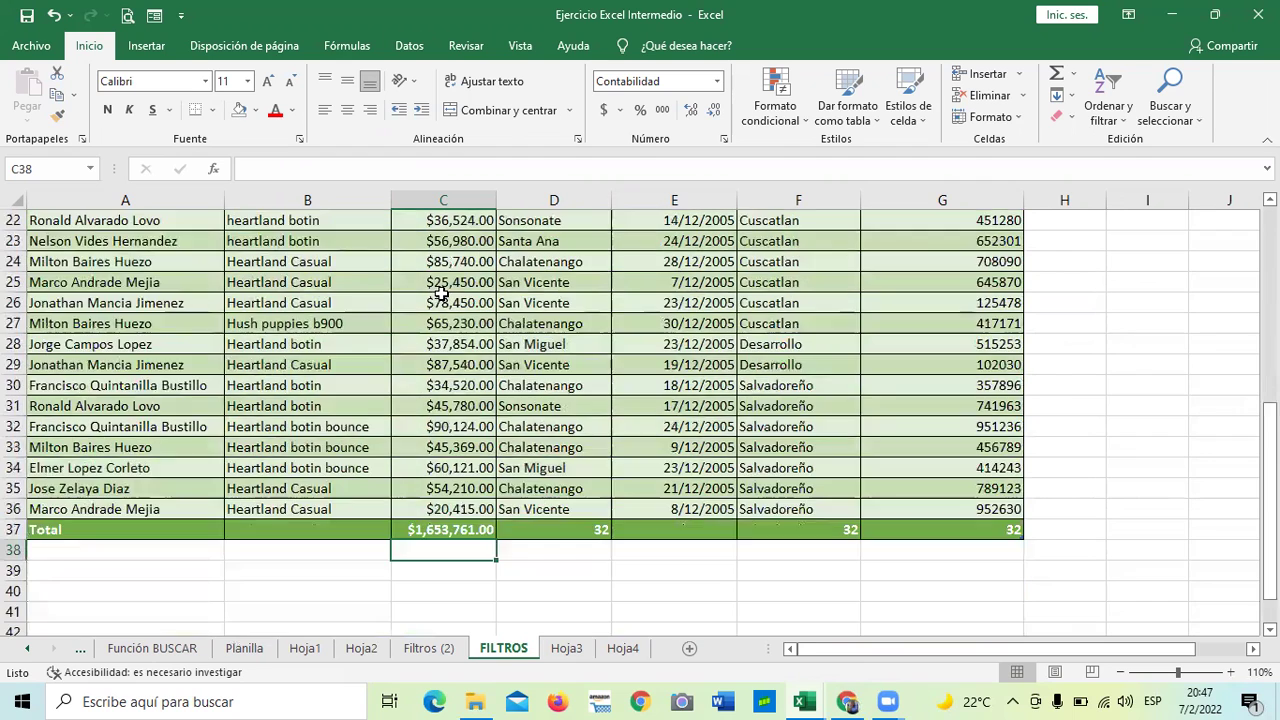
{"action": "scroll", "coordinate": [440, 290], "scroll_direction": "down", "scroll_amount": 3}
{"action": "left_click", "coordinate": [500, 428]}
{"action": "left_click", "coordinate": [458, 344]}
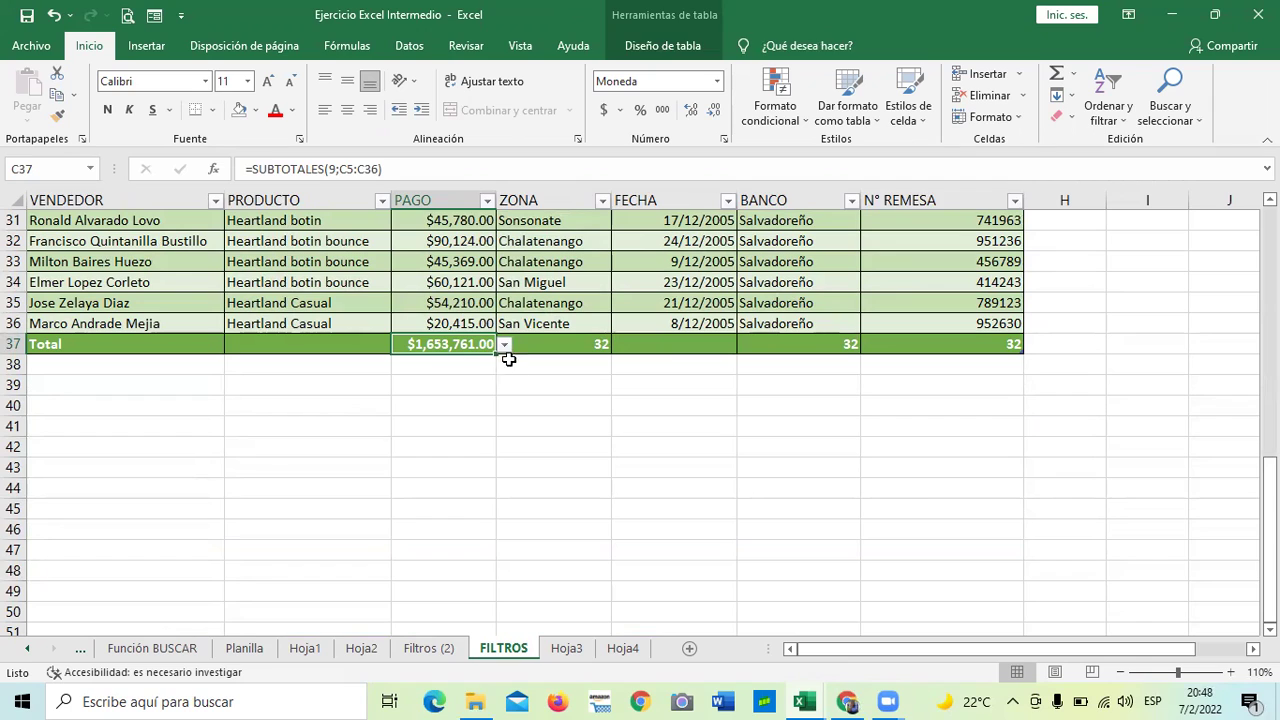
Select a cell inside Tabla3 and bring up the Diseño de tabla ribbon
{"action": "left_click", "coordinate": [554, 430]}
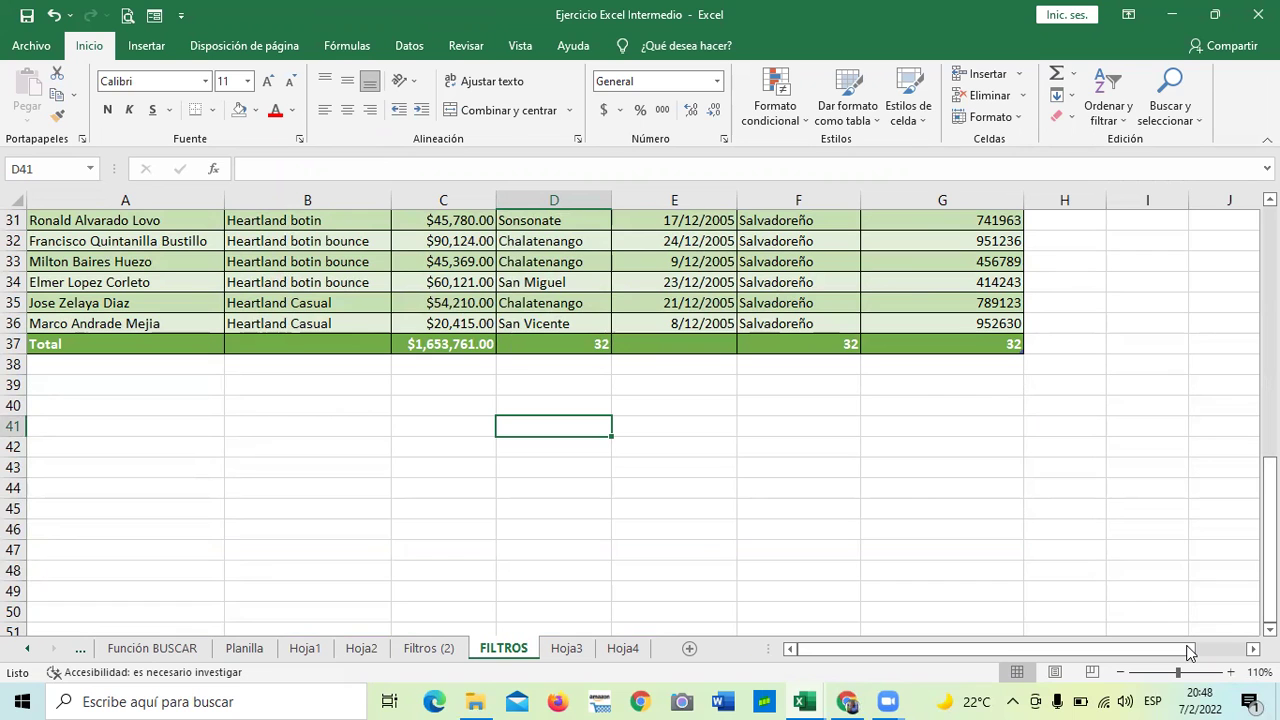
{"action": "scroll", "coordinate": [787, 638], "scroll_direction": "up", "scroll_amount": 3}
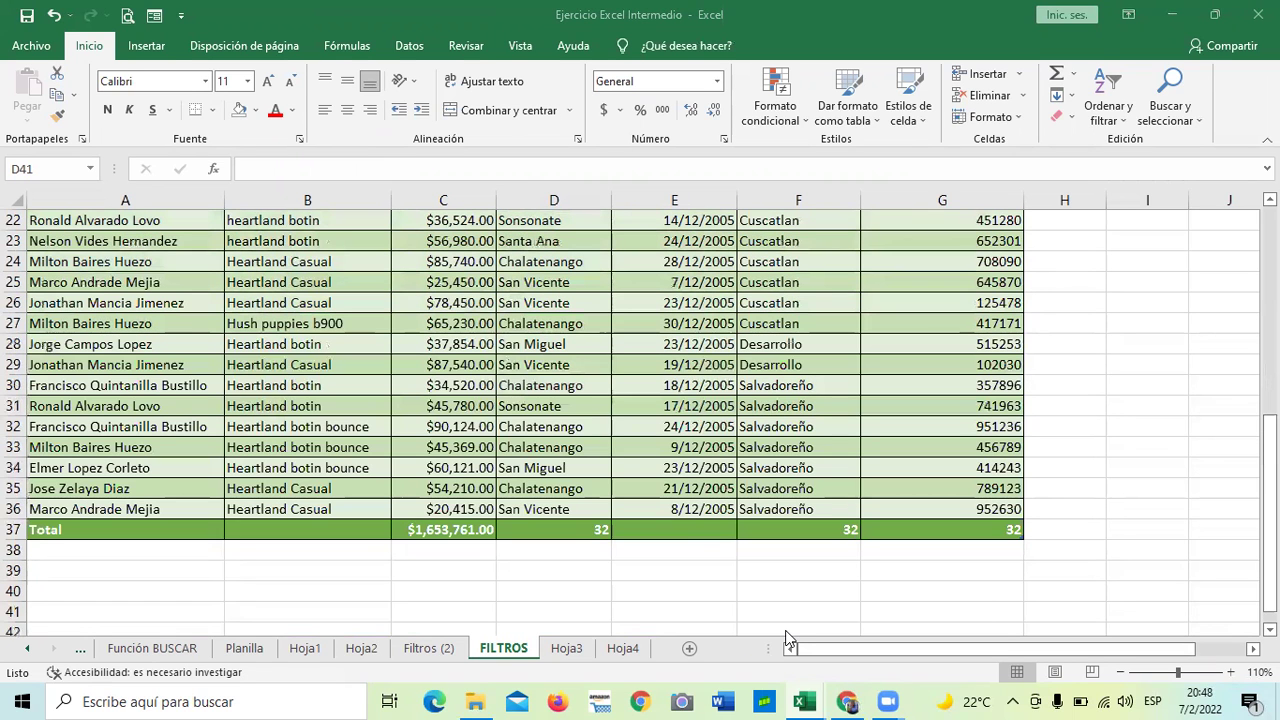
{"action": "scroll", "coordinate": [823, 566], "scroll_direction": "up", "scroll_amount": 4}
{"action": "scroll", "coordinate": [866, 540], "scroll_direction": "up", "scroll_amount": 3}
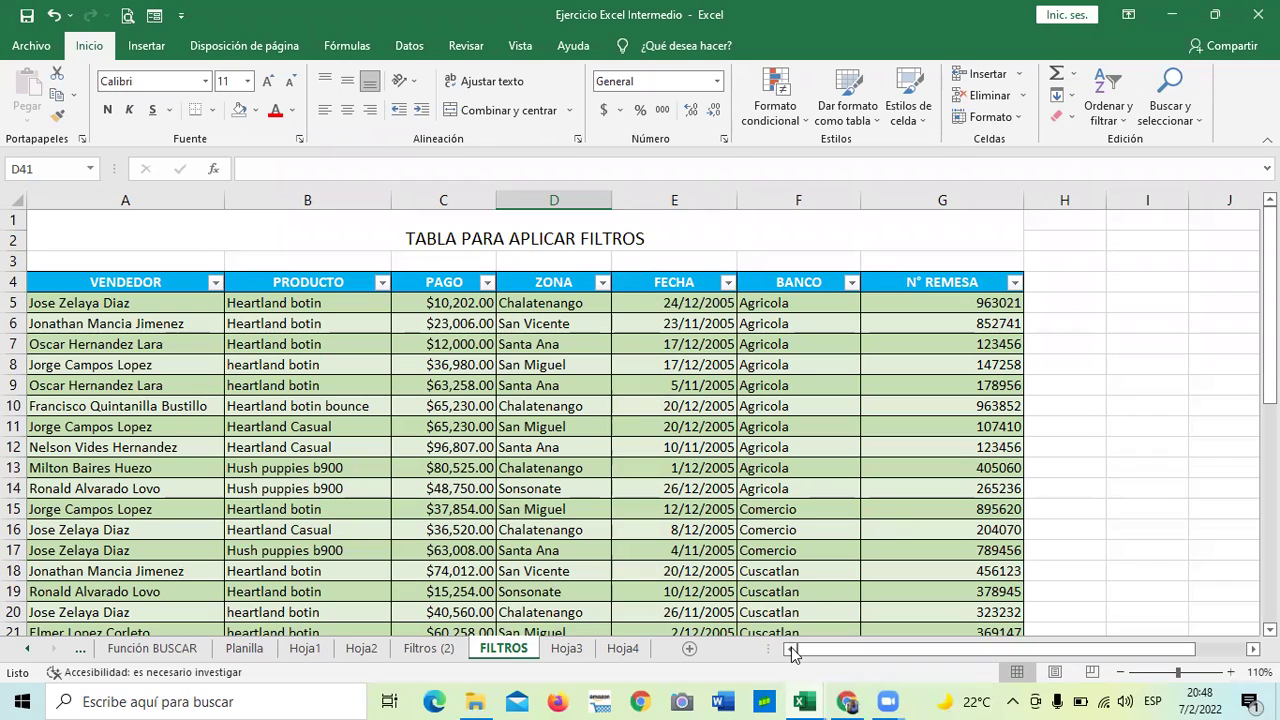
{"action": "left_click", "coordinate": [614, 509]}
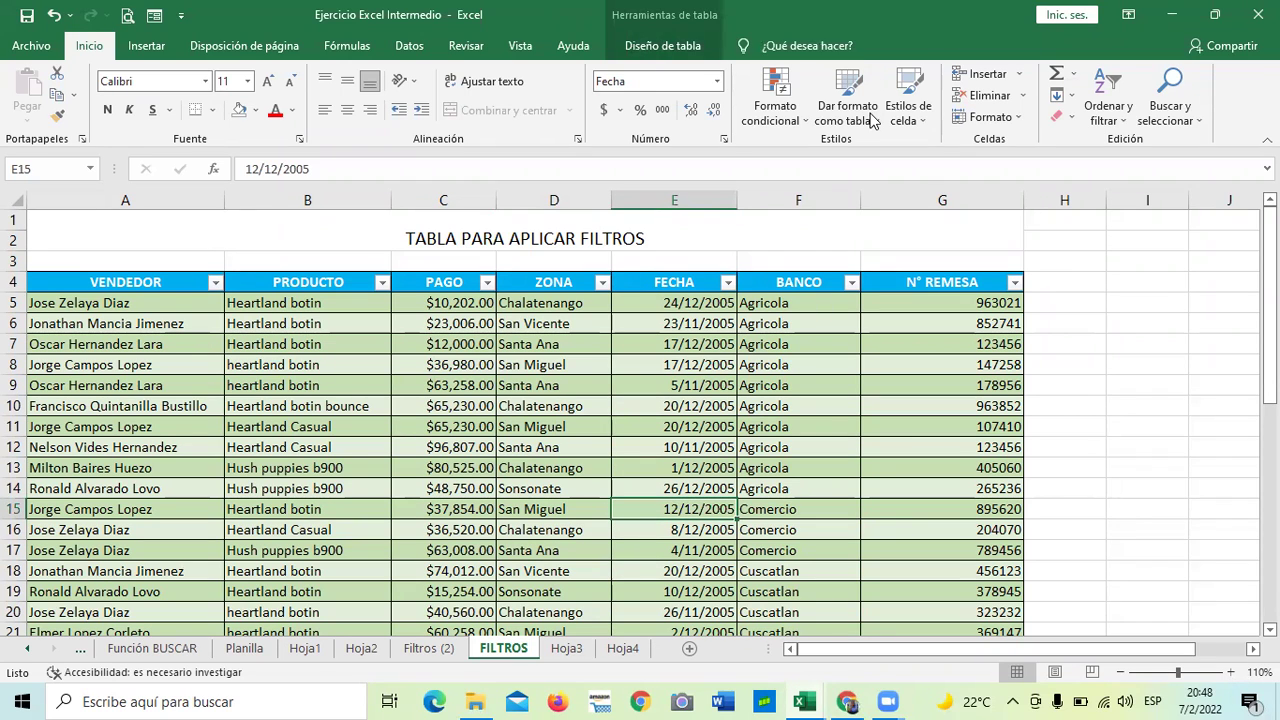
{"action": "scroll", "coordinate": [700, 350], "scroll_direction": "down", "scroll_amount": 2}
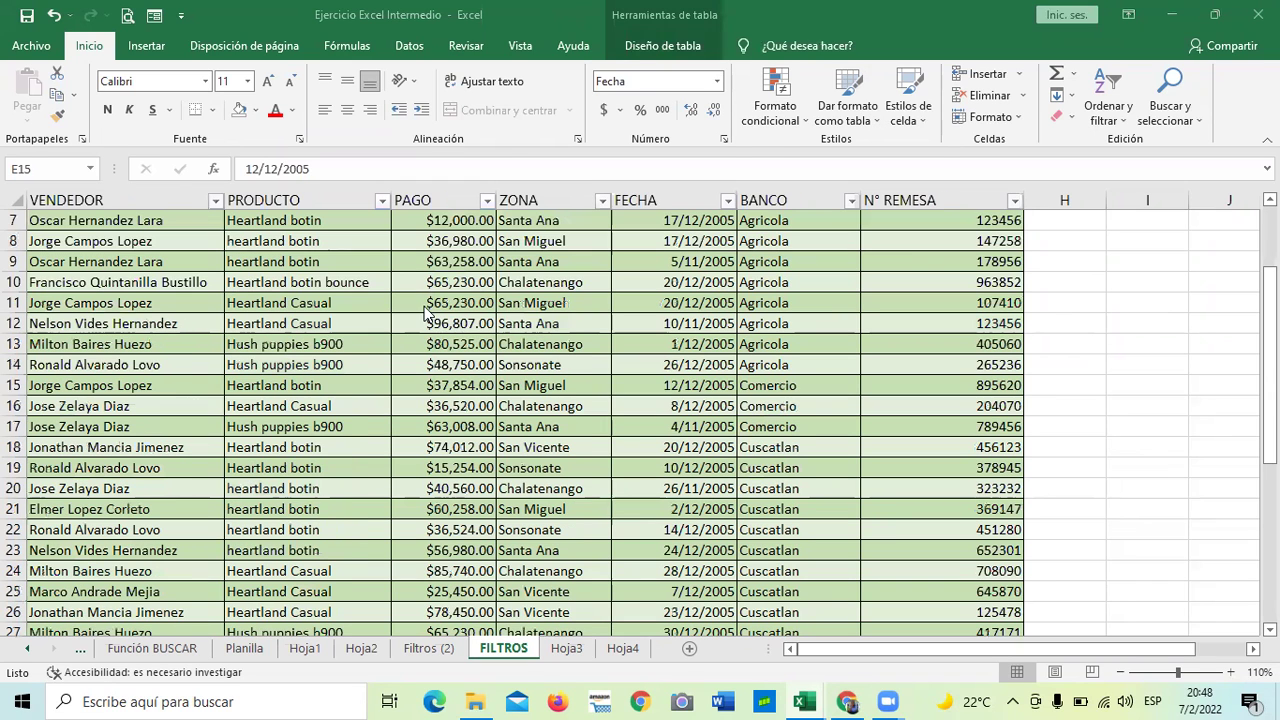
{"action": "left_click", "coordinate": [660, 45]}
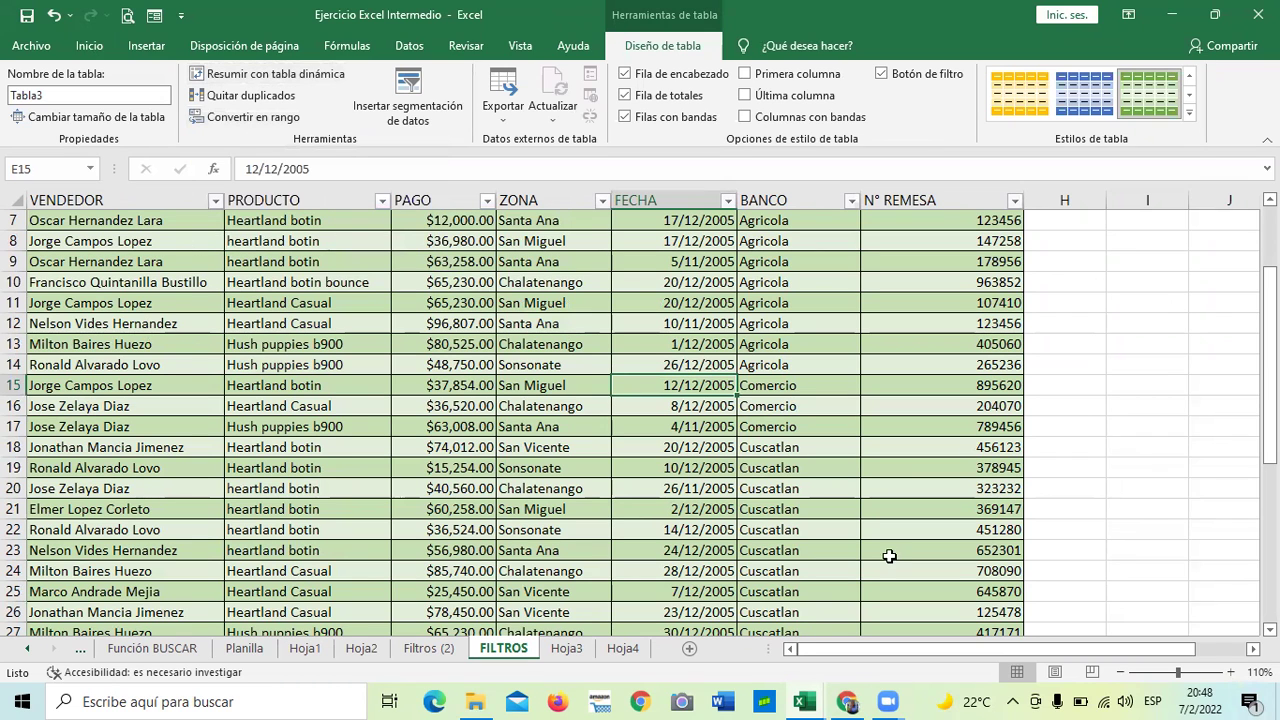
{"action": "left_click", "coordinate": [233, 97]}
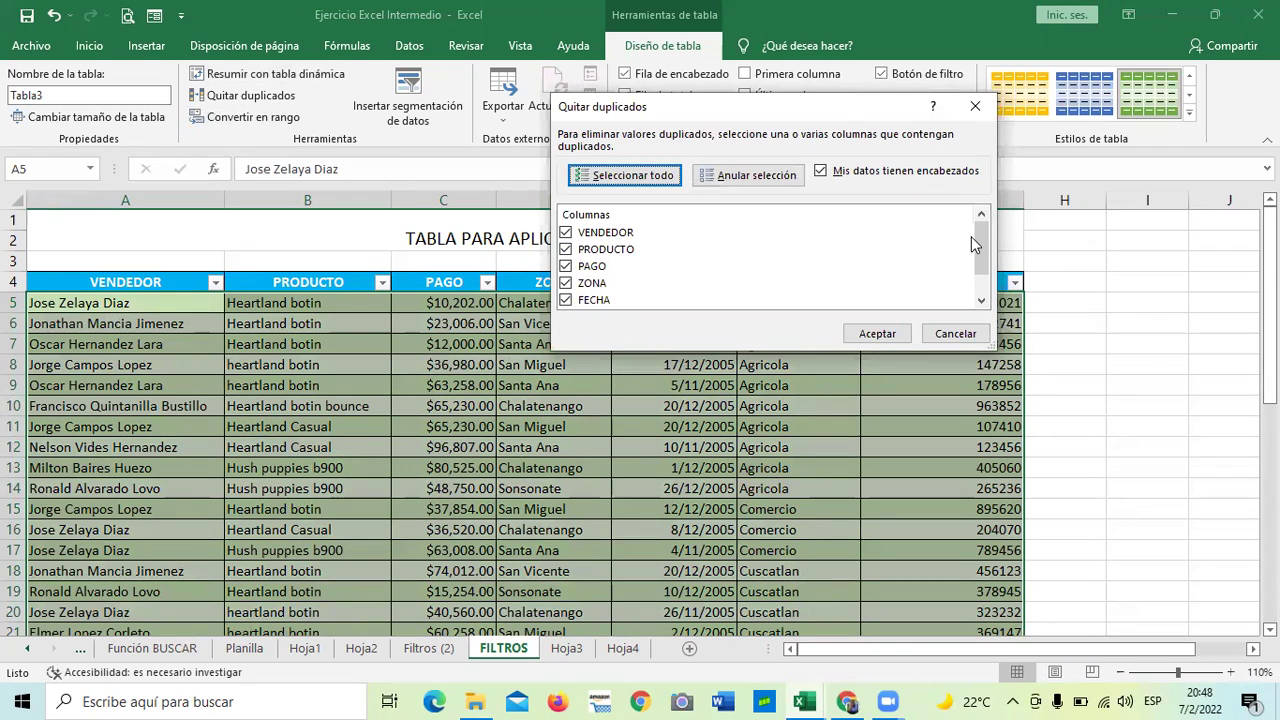
{"action": "mouse_move", "coordinate": [980, 240]}
{"action": "left_mouse_down"}
{"action": "mouse_move", "coordinate": [983, 270]}
{"action": "mouse_move", "coordinate": [981, 248]}
{"action": "left_mouse_up"}
{"action": "left_click", "coordinate": [868, 340]}
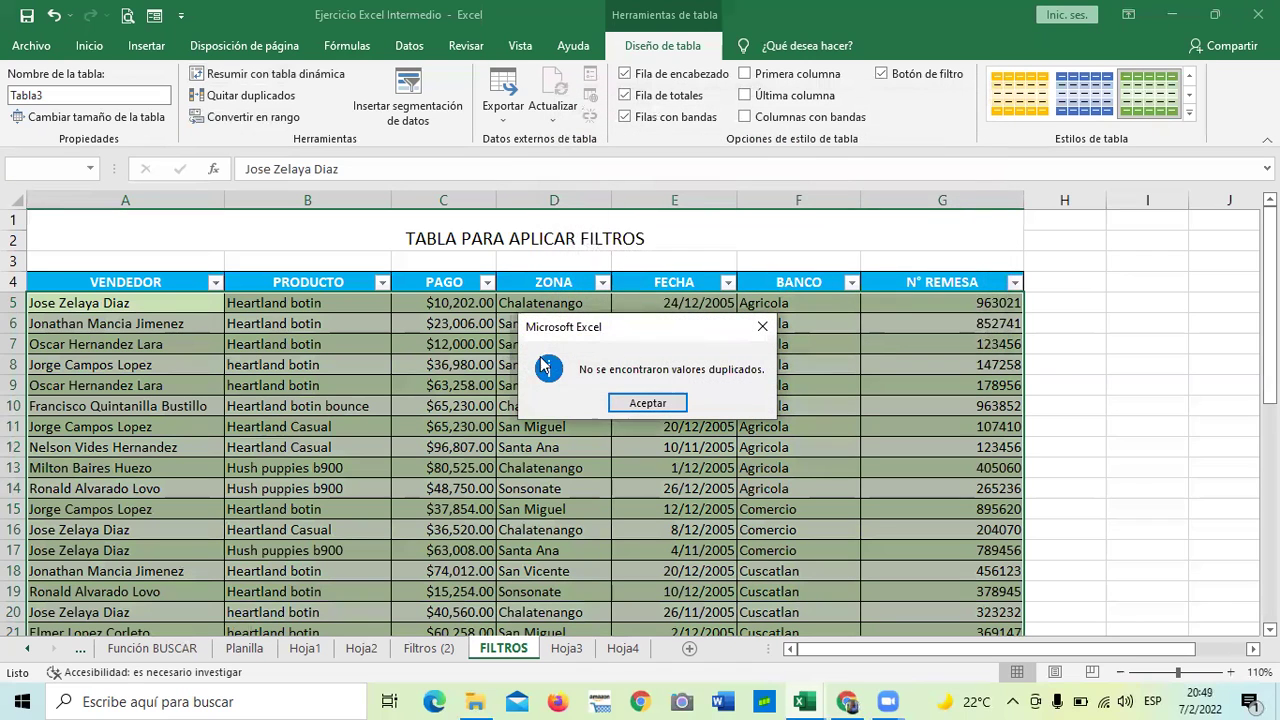
{"action": "left_click", "coordinate": [645, 402]}
Convert Tabla3 to a normal range, answering Sí to the prompt
{"action": "left_click", "coordinate": [591, 432]}
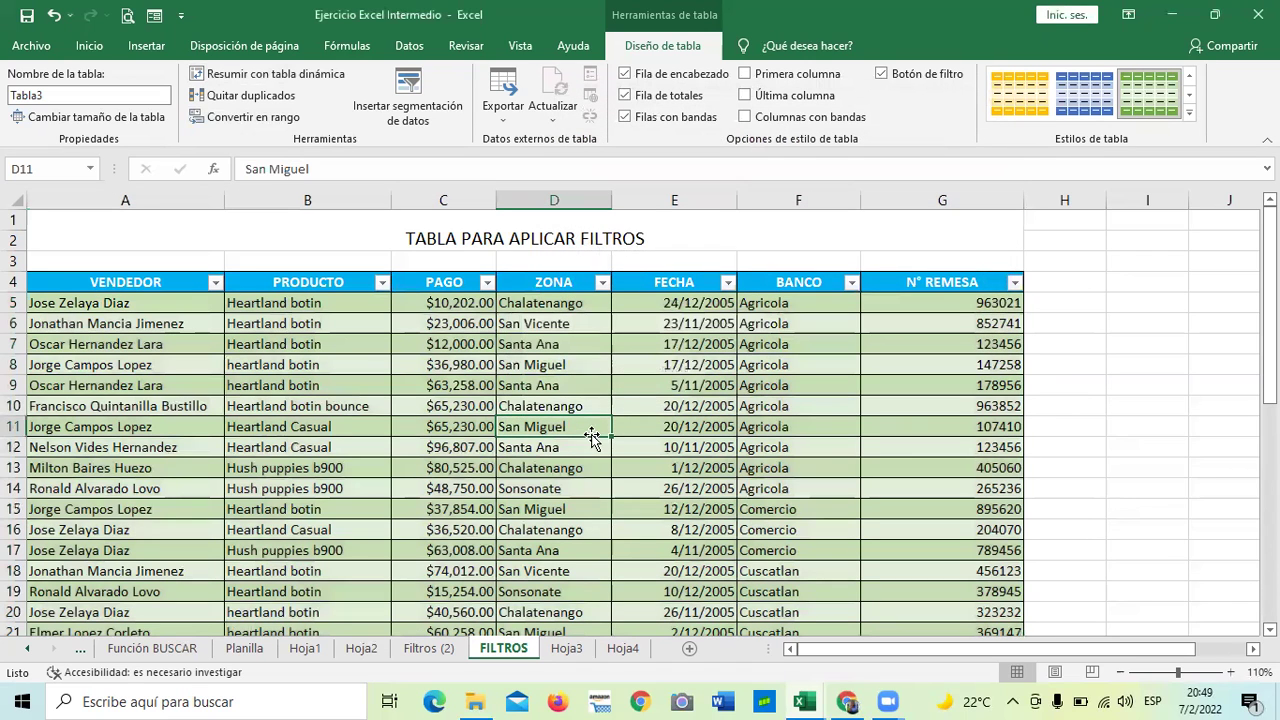
{"action": "left_click", "coordinate": [240, 117]}
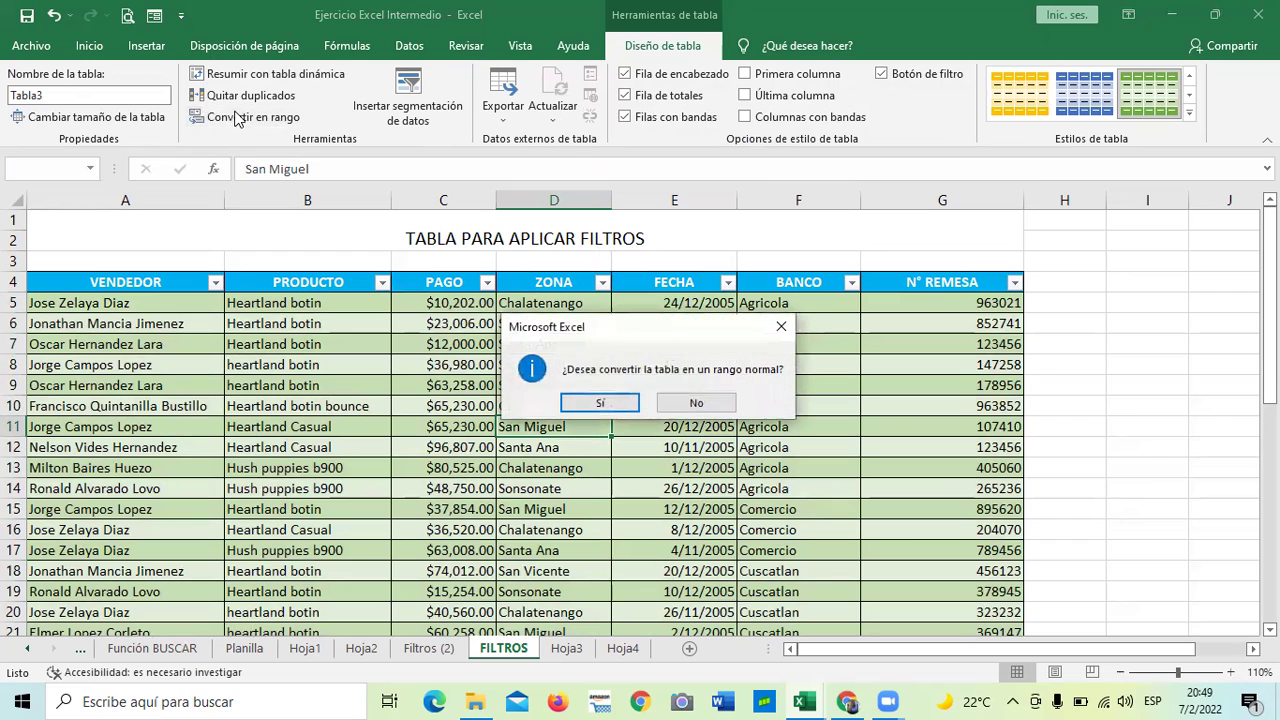
{"action": "left_click", "coordinate": [600, 402]}
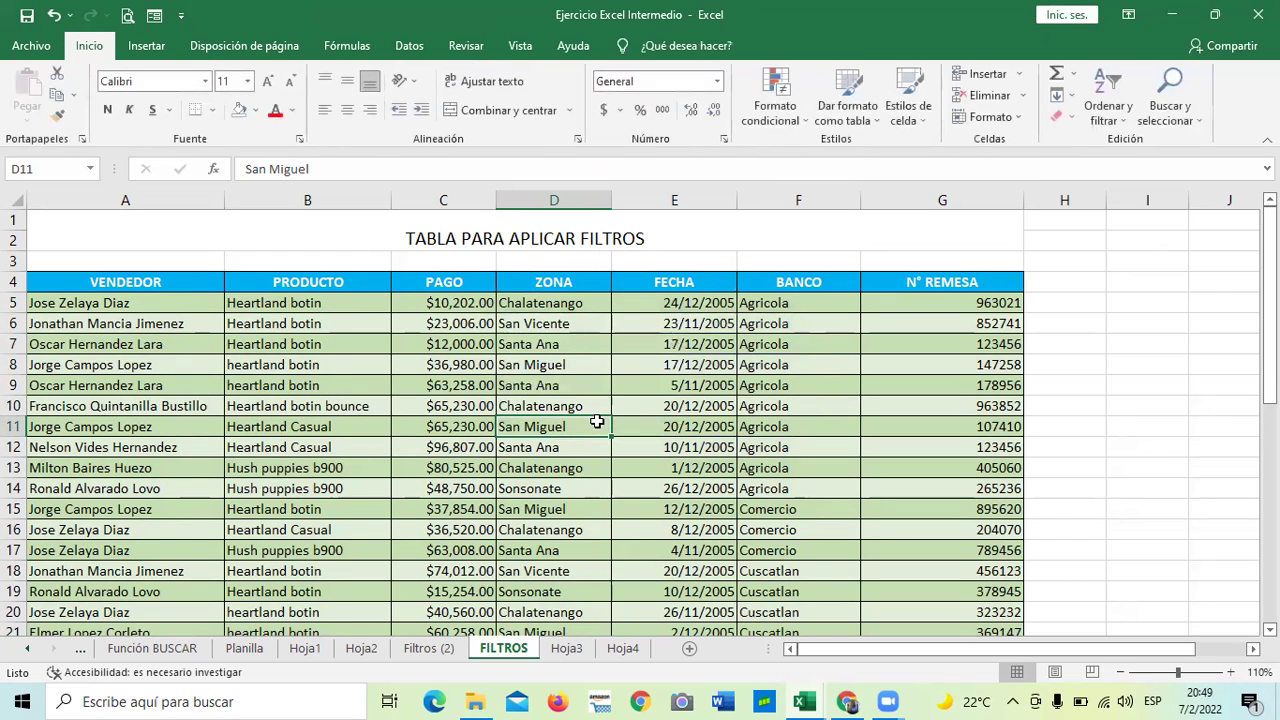
Select the Total row cells A37:G37 to clear the totals
{"action": "scroll", "coordinate": [595, 420], "scroll_direction": "down", "scroll_amount": 4}
{"action": "scroll", "coordinate": [590, 418], "scroll_direction": "down", "scroll_amount": 8}
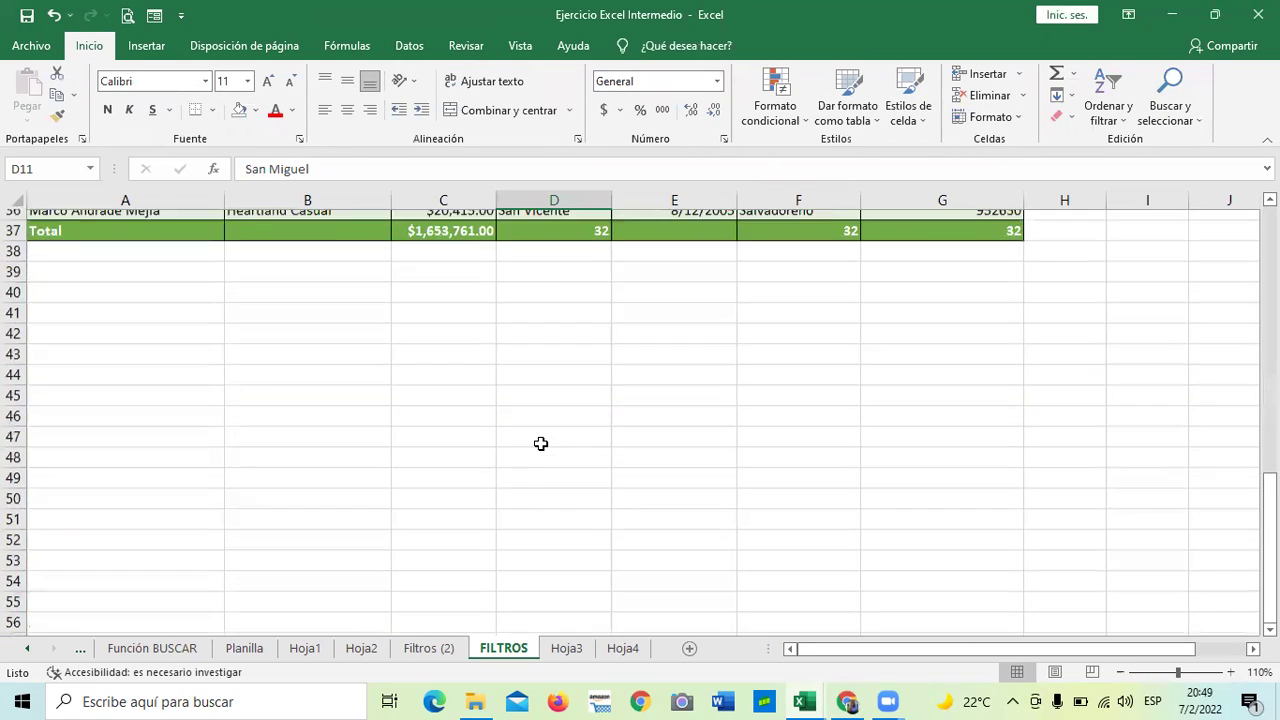
{"action": "scroll", "coordinate": [540, 443], "scroll_direction": "up", "scroll_amount": 3}
{"action": "left_click", "coordinate": [436, 407]}
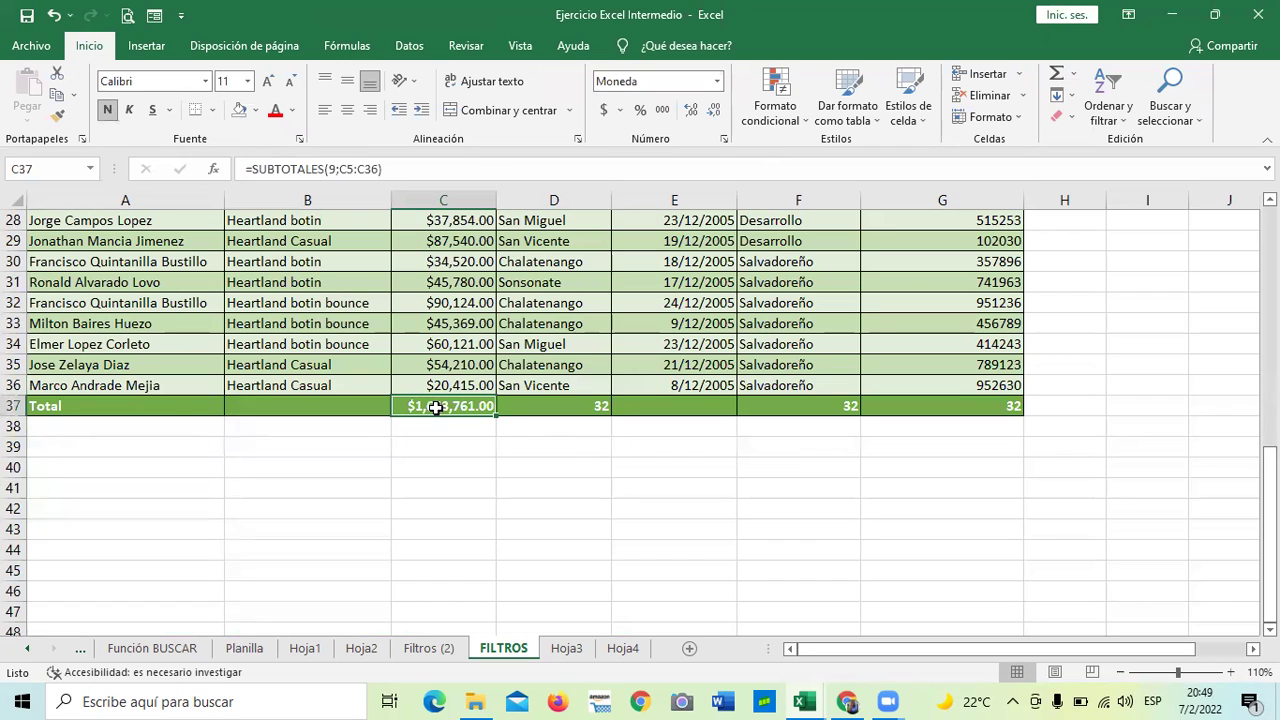
{"action": "mouse_move", "coordinate": [200, 405]}
{"action": "left_mouse_down"}
{"action": "mouse_move", "coordinate": [1040, 401]}
{"action": "mouse_move", "coordinate": [1003, 409]}
{"action": "left_mouse_up"}
{"action": "key", "text": "Delete"}
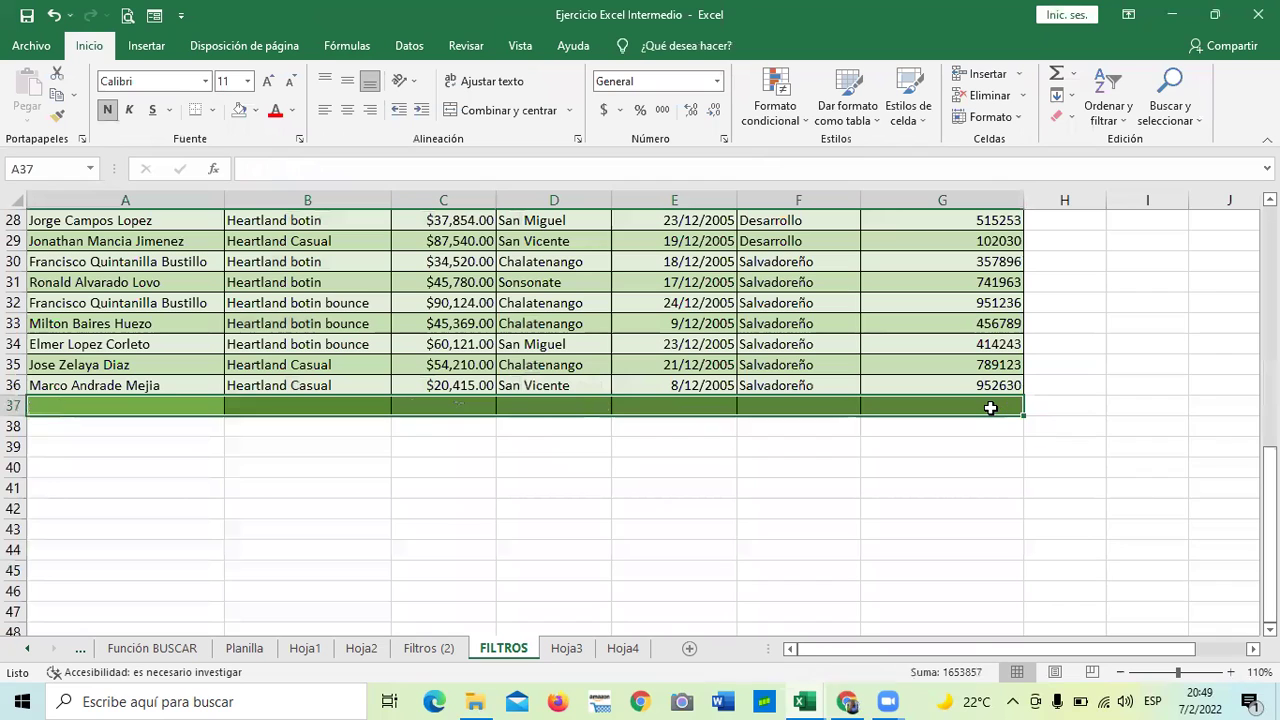
{"action": "left_click", "coordinate": [551, 545]}
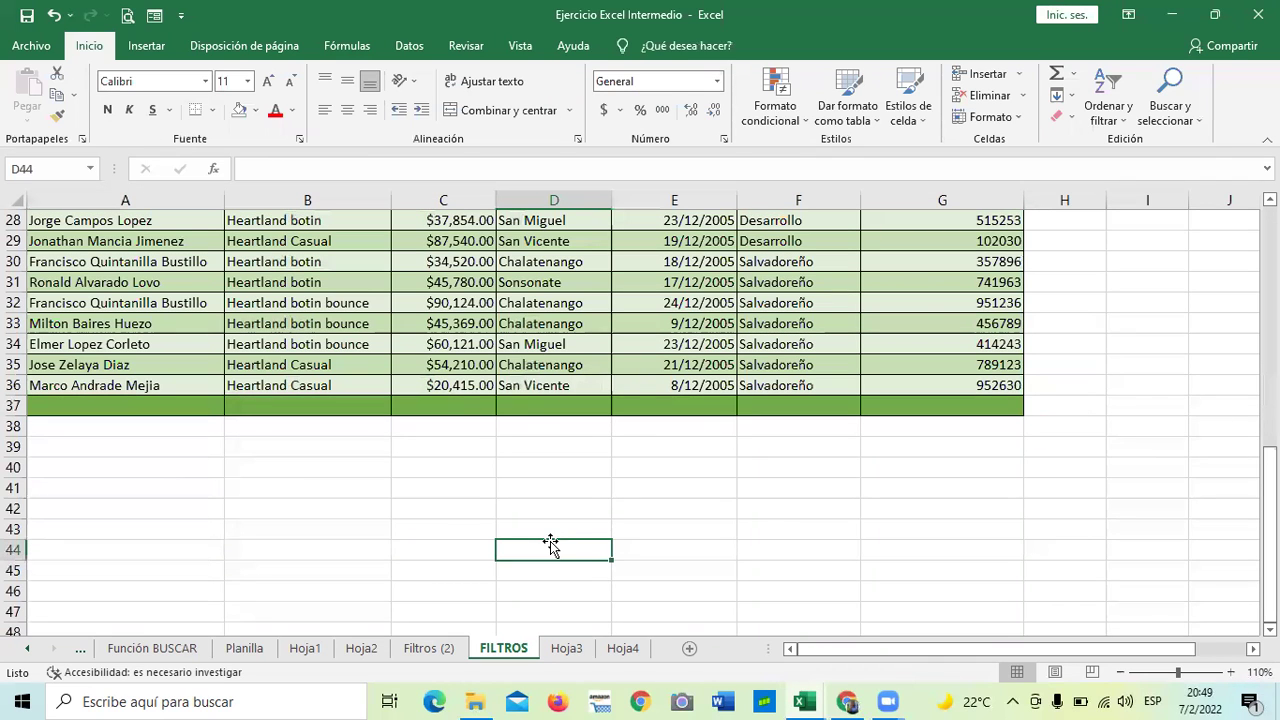
{"action": "scroll", "coordinate": [560, 530], "scroll_direction": "up", "scroll_amount": 2}
{"action": "scroll", "coordinate": [569, 500], "scroll_direction": "up", "scroll_amount": 4}
{"action": "scroll", "coordinate": [568, 491], "scroll_direction": "up", "scroll_amount": 3}
{"action": "scroll", "coordinate": [568, 491], "scroll_direction": "down", "scroll_amount": 4}
{"action": "scroll", "coordinate": [570, 491], "scroll_direction": "down", "scroll_amount": 3}
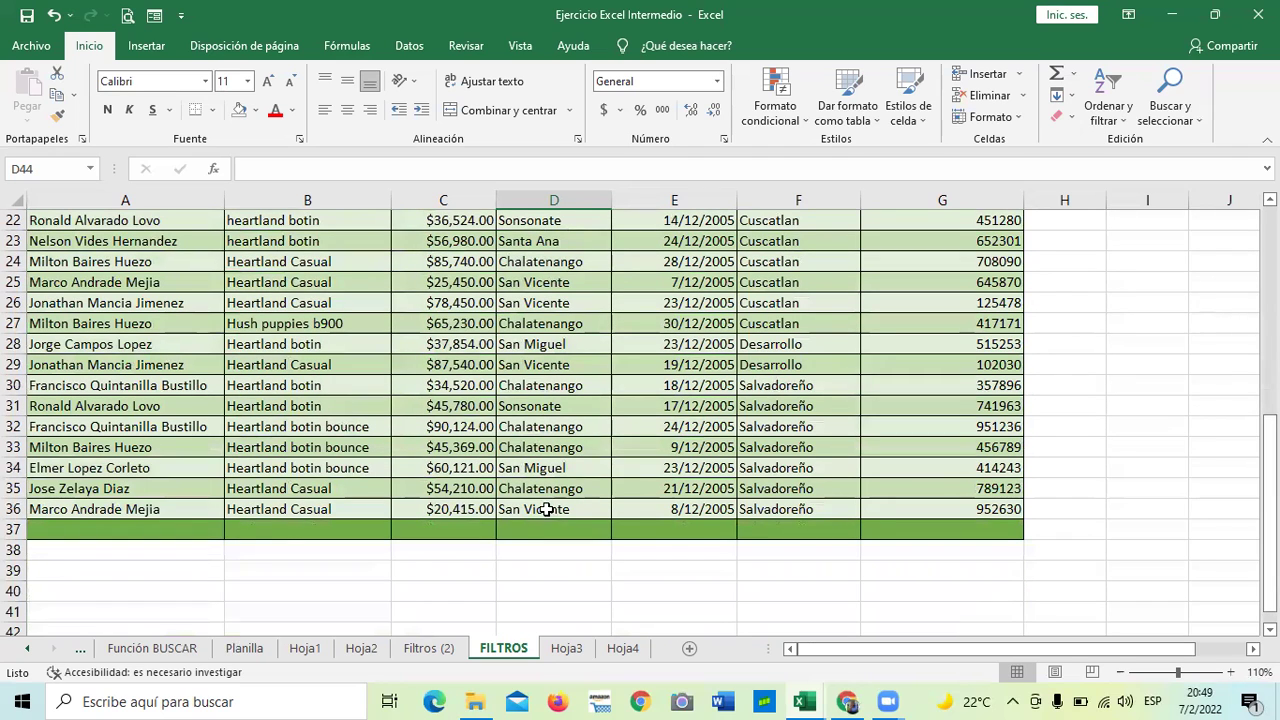
{"action": "left_click", "coordinate": [520, 530]}
{"action": "scroll", "coordinate": [518, 478], "scroll_direction": "up", "scroll_amount": 4}
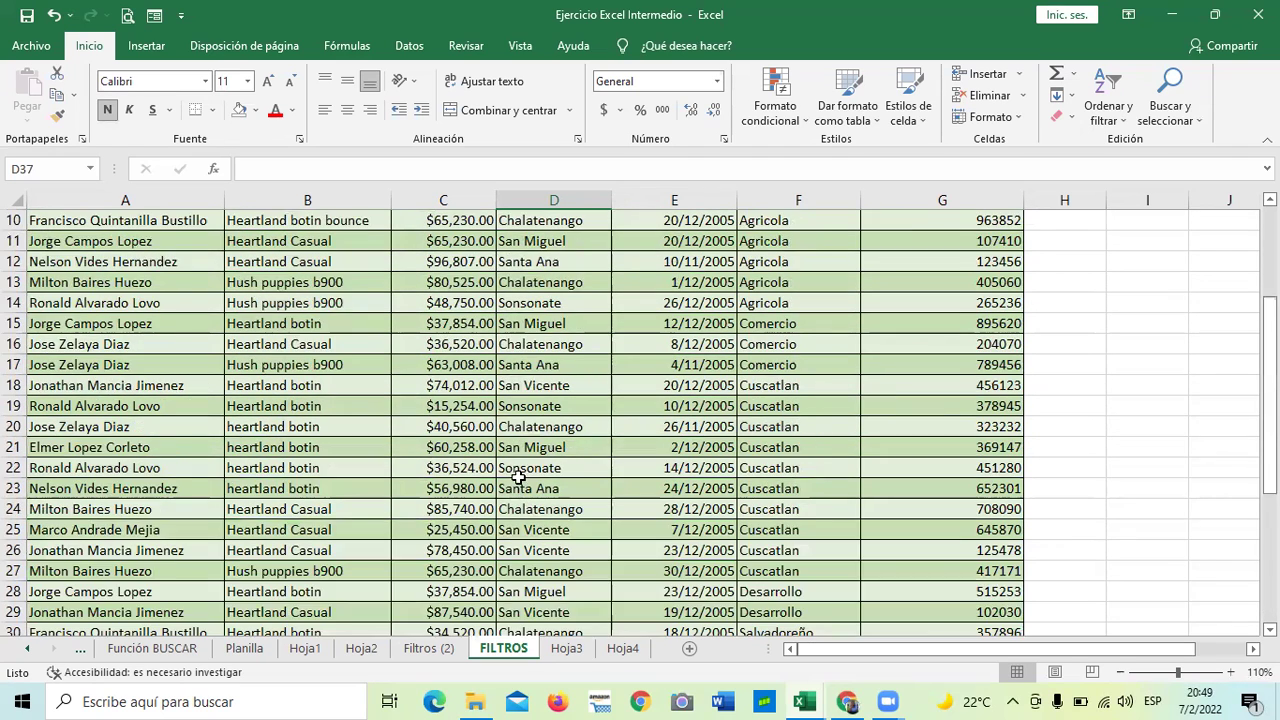
{"action": "scroll", "coordinate": [518, 478], "scroll_direction": "up", "scroll_amount": 3}
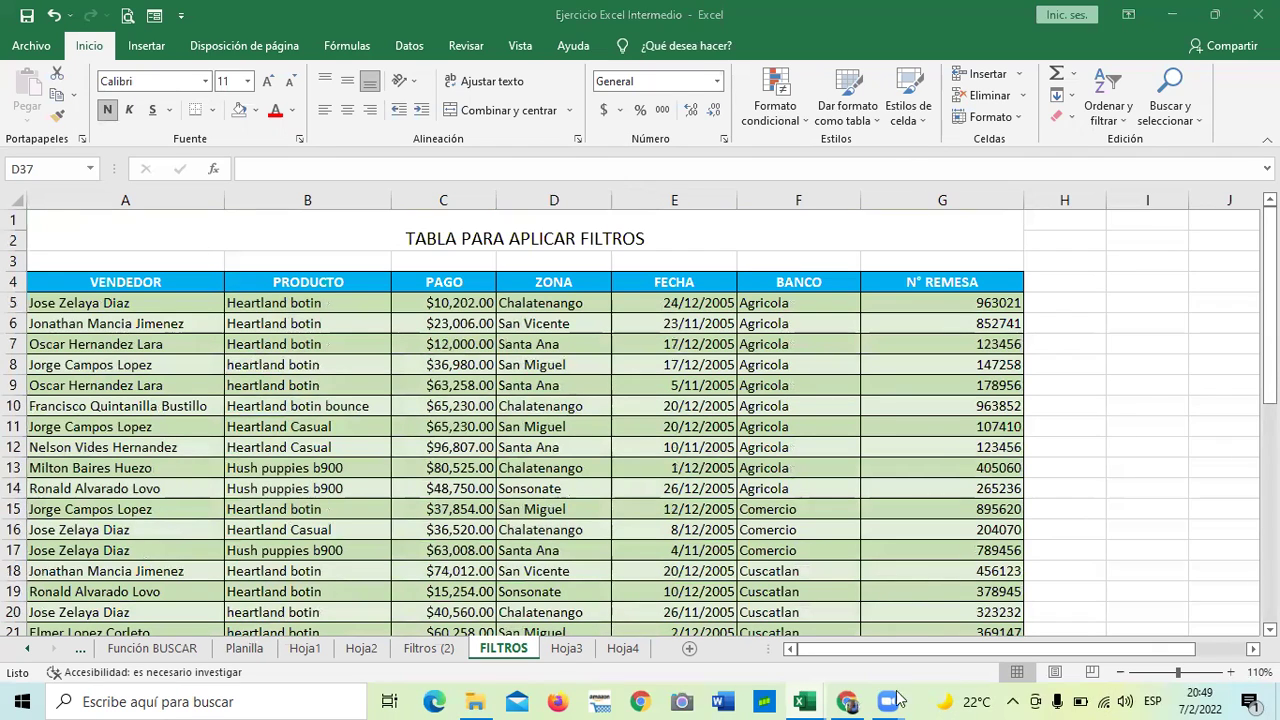
{"action": "left_click", "coordinate": [800, 701]}
{"action": "mouse_move", "coordinate": [846, 701]}
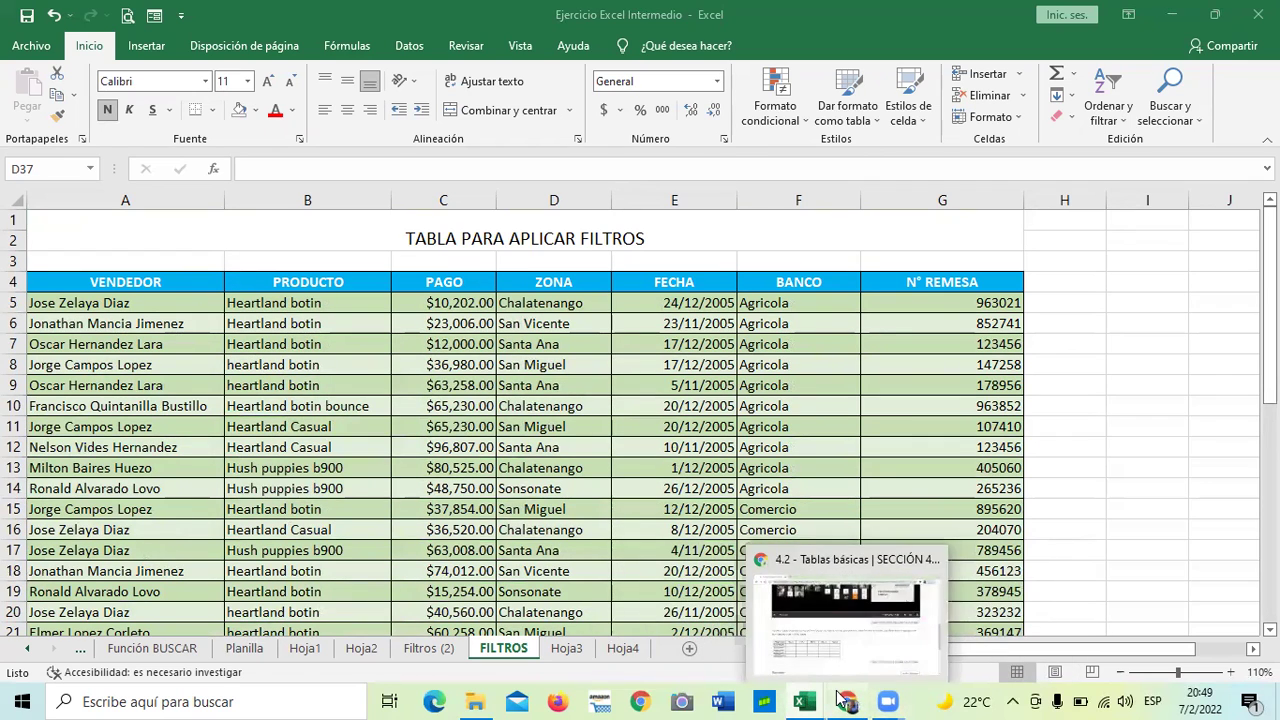
Go to the Inglés Corporativo course in Chrome and open 4.3 Objetivo de la lección
{"action": "left_click", "coordinate": [846, 652]}
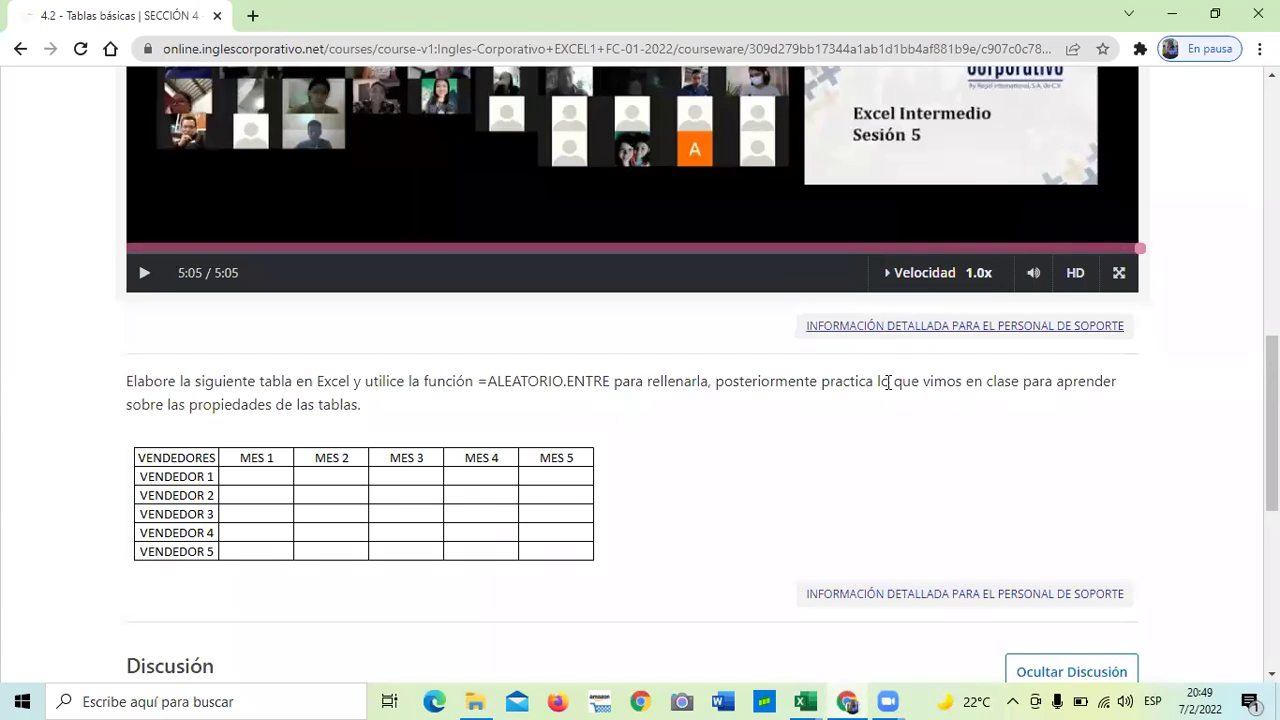
{"action": "scroll", "coordinate": [895, 395], "scroll_direction": "down", "scroll_amount": 3}
{"action": "scroll", "coordinate": [785, 578], "scroll_direction": "up", "scroll_amount": 5}
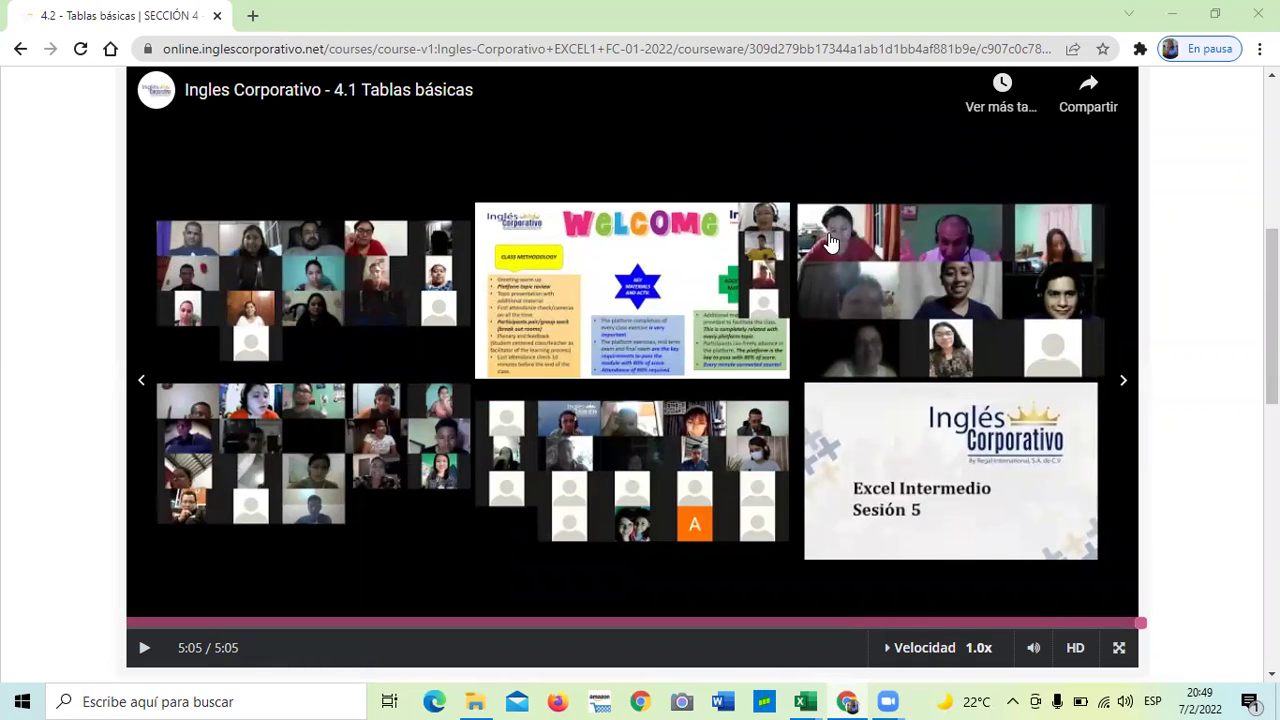
{"action": "scroll", "coordinate": [828, 242], "scroll_direction": "up", "scroll_amount": 3}
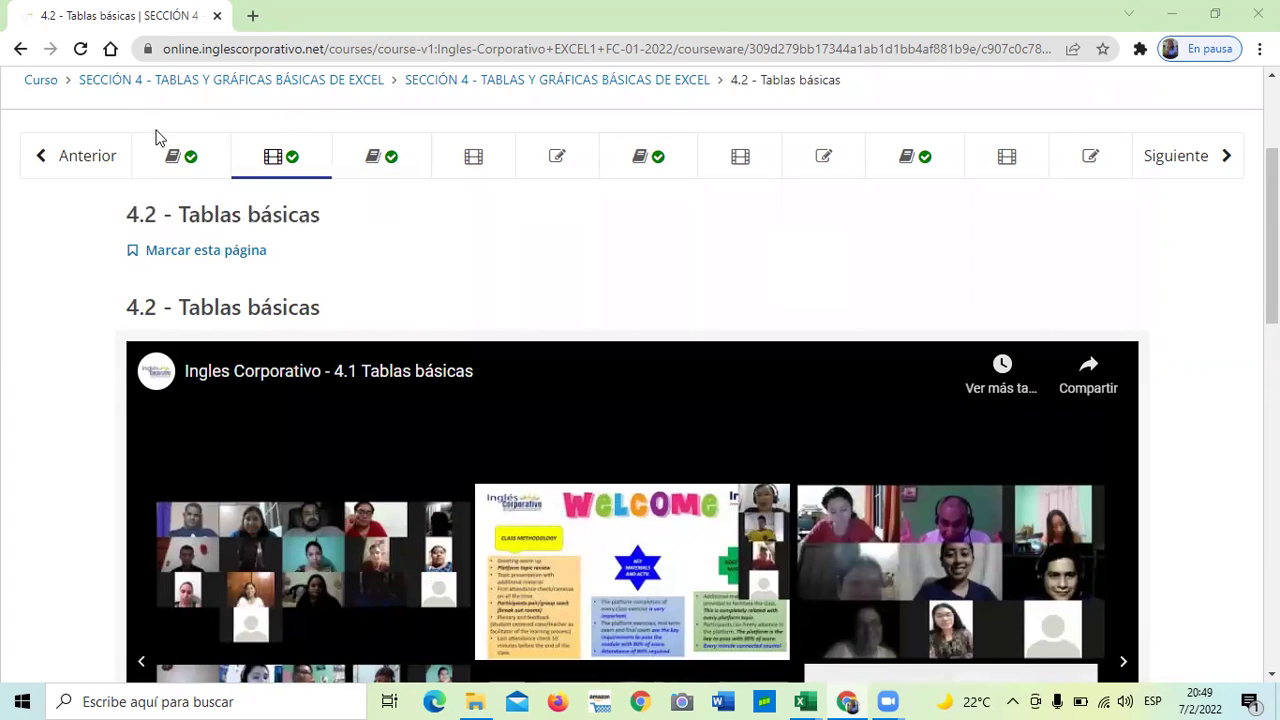
{"action": "left_click", "coordinate": [396, 160]}
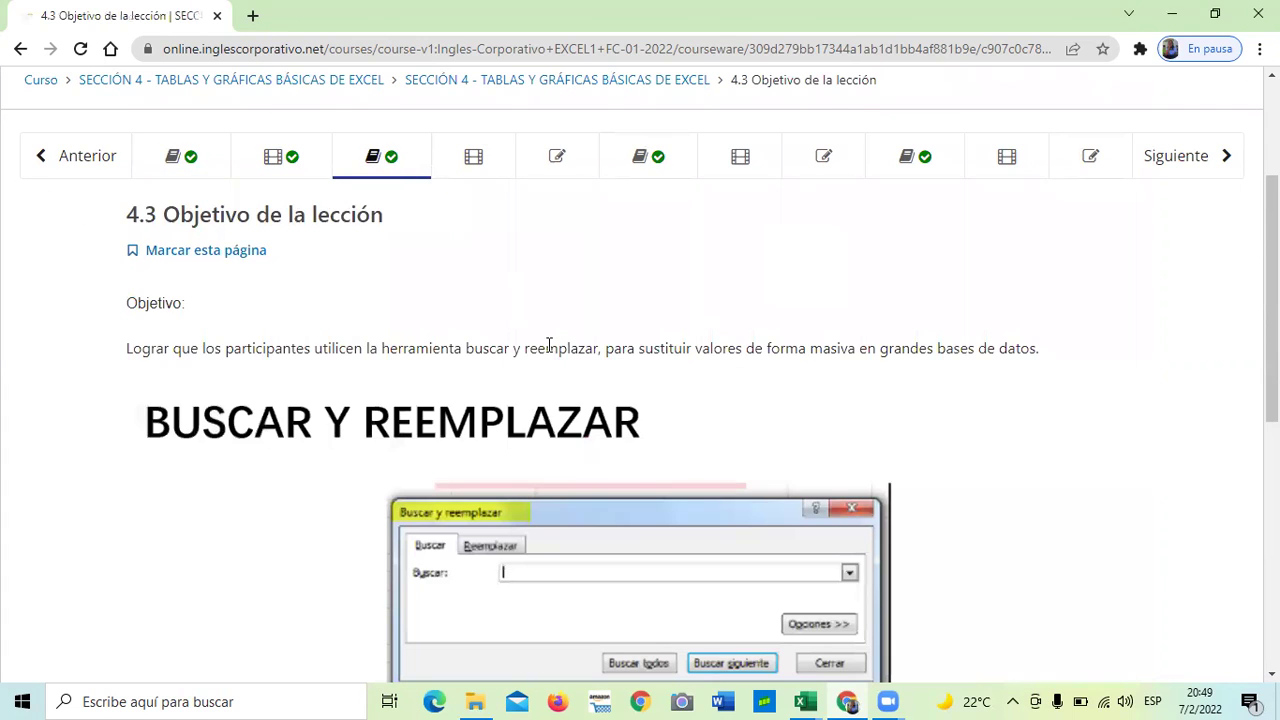
Open the 4.5 Laboratorio unit and scroll through its VERDADERO/FALSO questions
{"action": "scroll", "coordinate": [560, 348], "scroll_direction": "down", "scroll_amount": 3}
{"action": "scroll", "coordinate": [594, 366], "scroll_direction": "up", "scroll_amount": 3}
{"action": "left_click", "coordinate": [563, 156]}
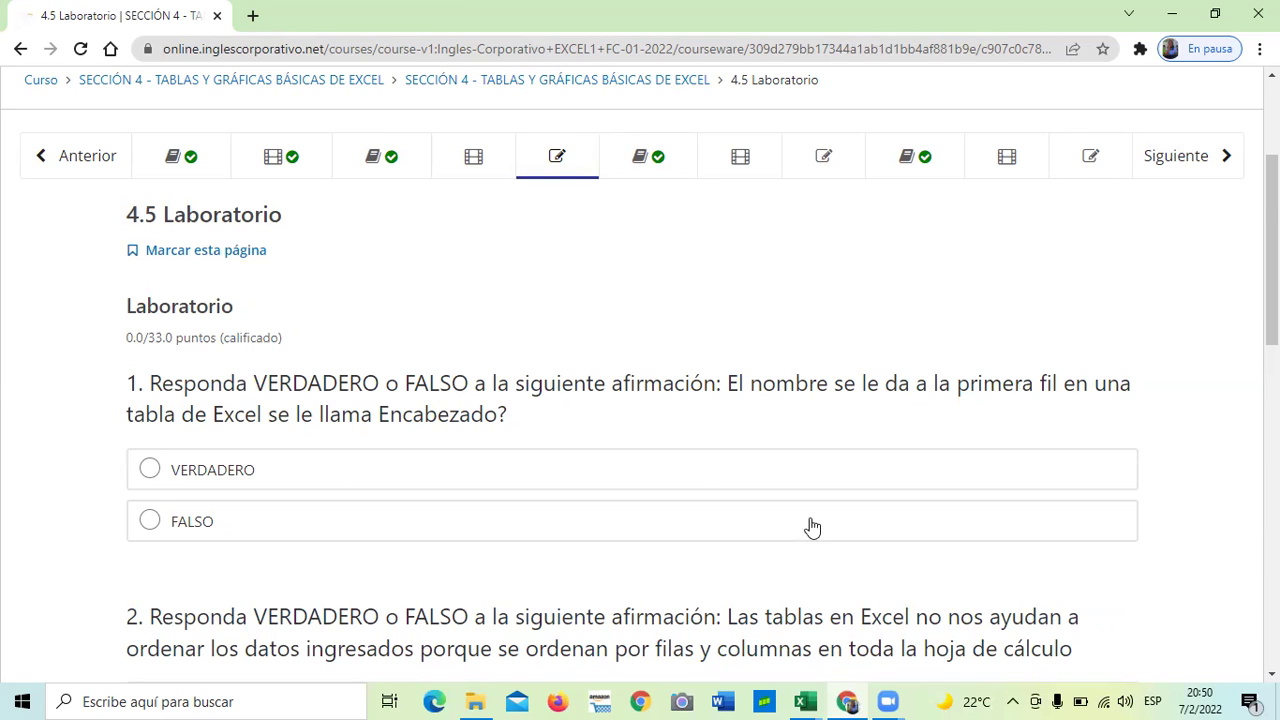
{"action": "scroll", "coordinate": [812, 522], "scroll_direction": "down", "scroll_amount": 2}
{"action": "scroll", "coordinate": [812, 522], "scroll_direction": "down", "scroll_amount": 3}
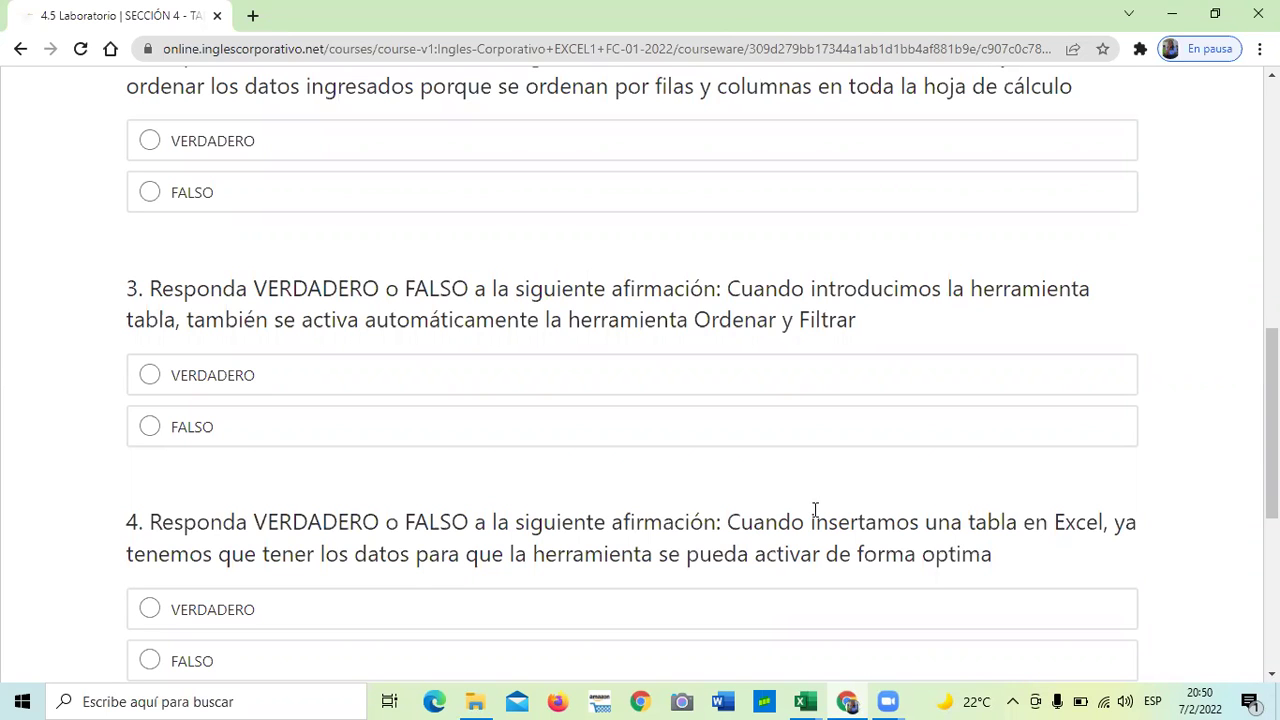
{"action": "scroll", "coordinate": [824, 503], "scroll_direction": "up", "scroll_amount": 2}
{"action": "scroll", "coordinate": [818, 495], "scroll_direction": "up", "scroll_amount": 3}
{"action": "scroll", "coordinate": [816, 492], "scroll_direction": "up", "scroll_amount": 2}
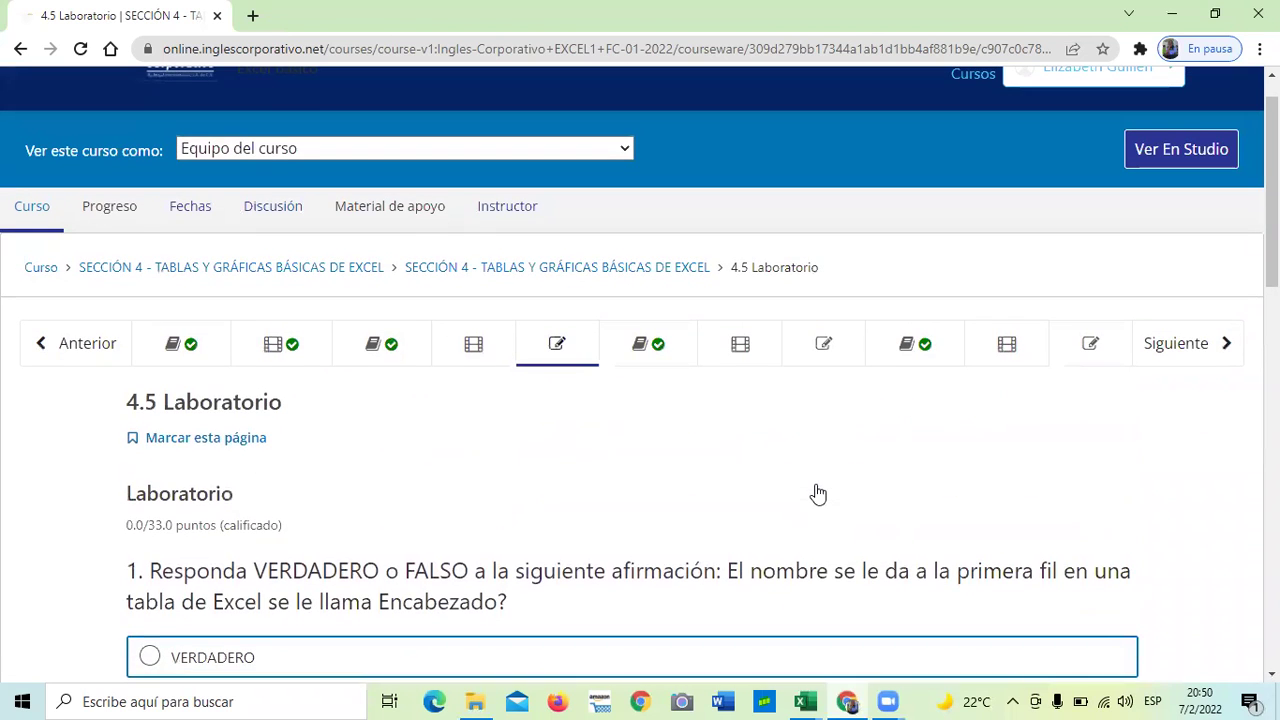
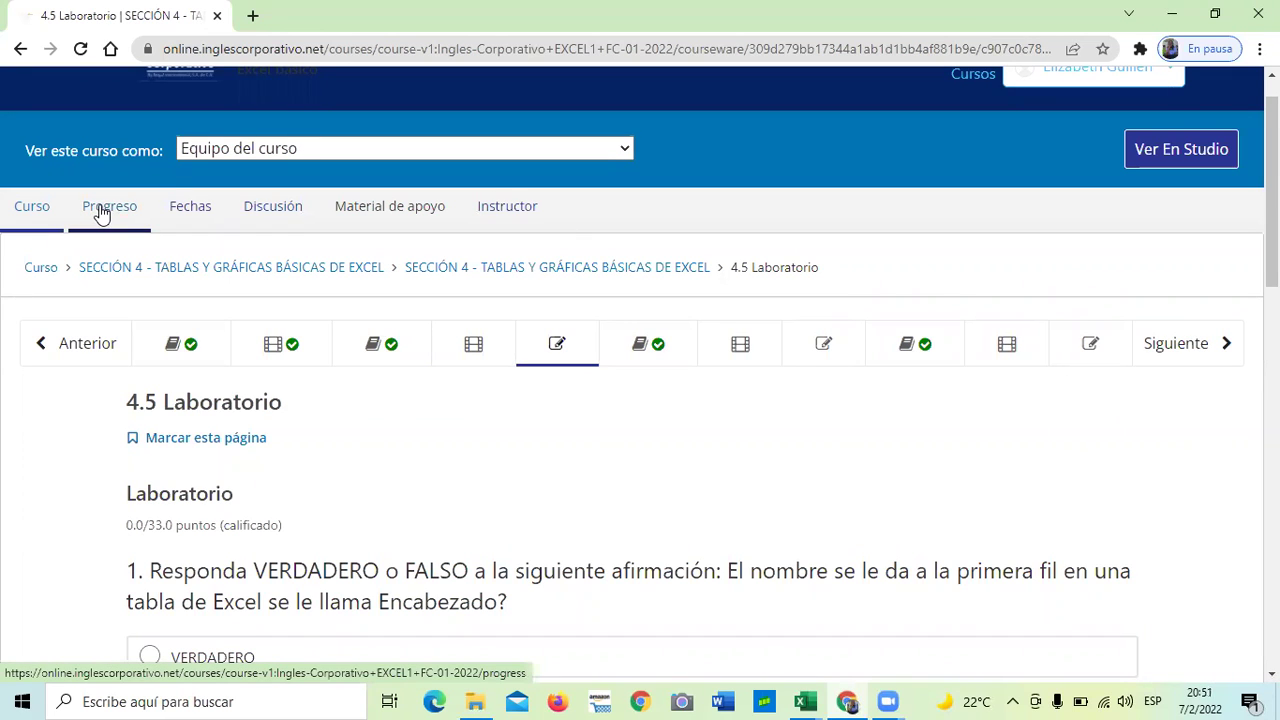
Scroll through the lab quiz questions in Open edX to review them
{"action": "scroll", "coordinate": [862, 402], "scroll_direction": "down", "scroll_amount": 2}
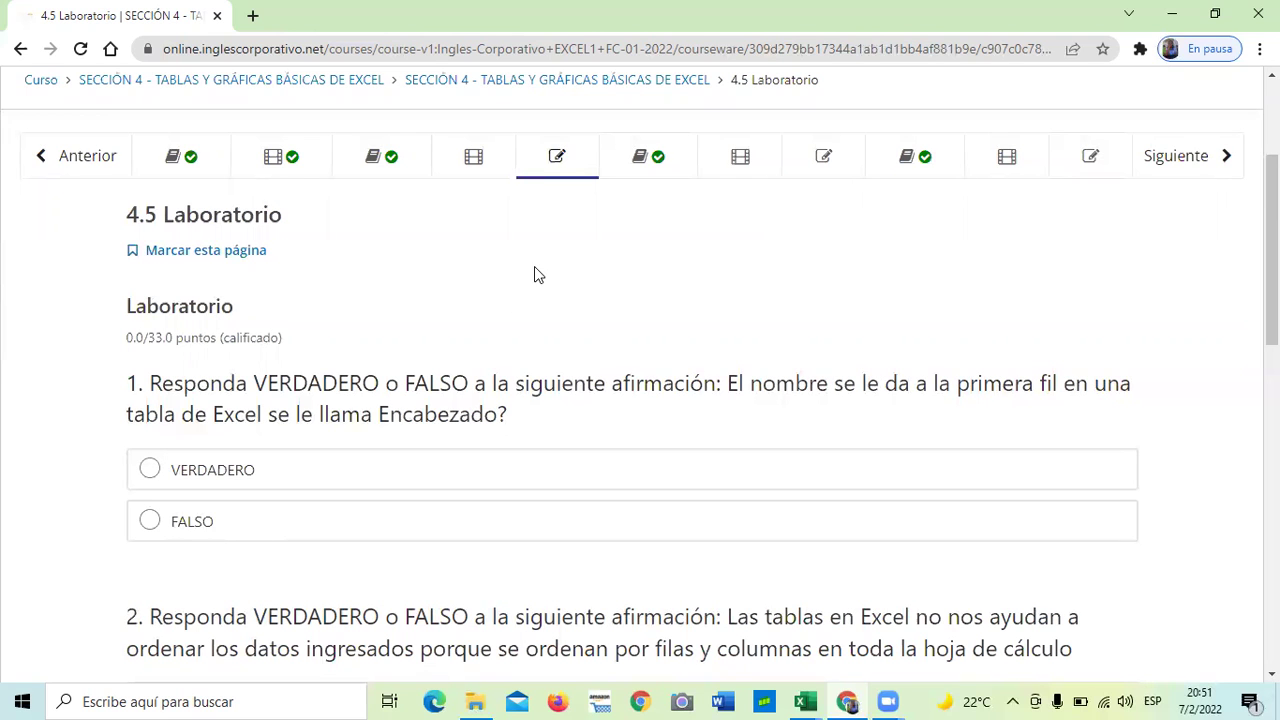
{"action": "scroll", "coordinate": [534, 268], "scroll_direction": "down", "scroll_amount": 2}
{"action": "scroll", "coordinate": [749, 451], "scroll_direction": "down", "scroll_amount": 1}
{"action": "scroll", "coordinate": [750, 452], "scroll_direction": "down", "scroll_amount": 4}
{"action": "scroll", "coordinate": [749, 451], "scroll_direction": "up", "scroll_amount": 4}
{"action": "scroll", "coordinate": [749, 448], "scroll_direction": "up", "scroll_amount": 3}
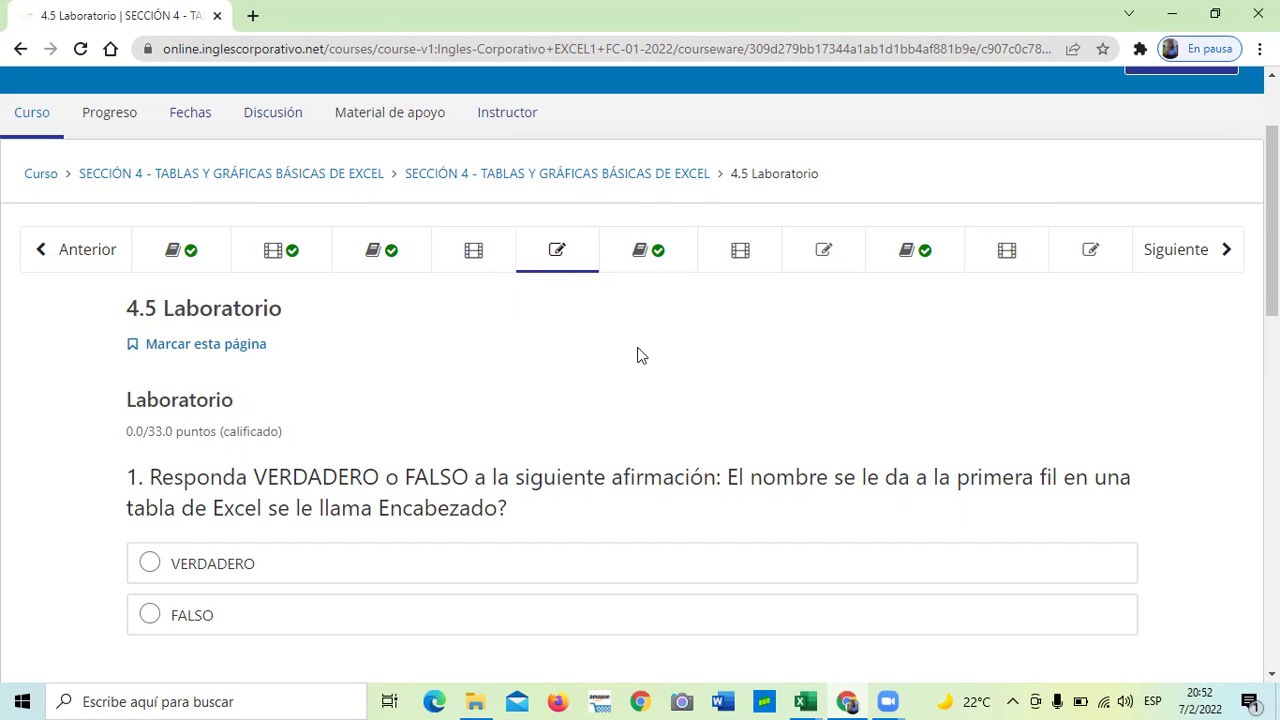
{"action": "scroll", "coordinate": [776, 372], "scroll_direction": "down", "scroll_amount": 1}
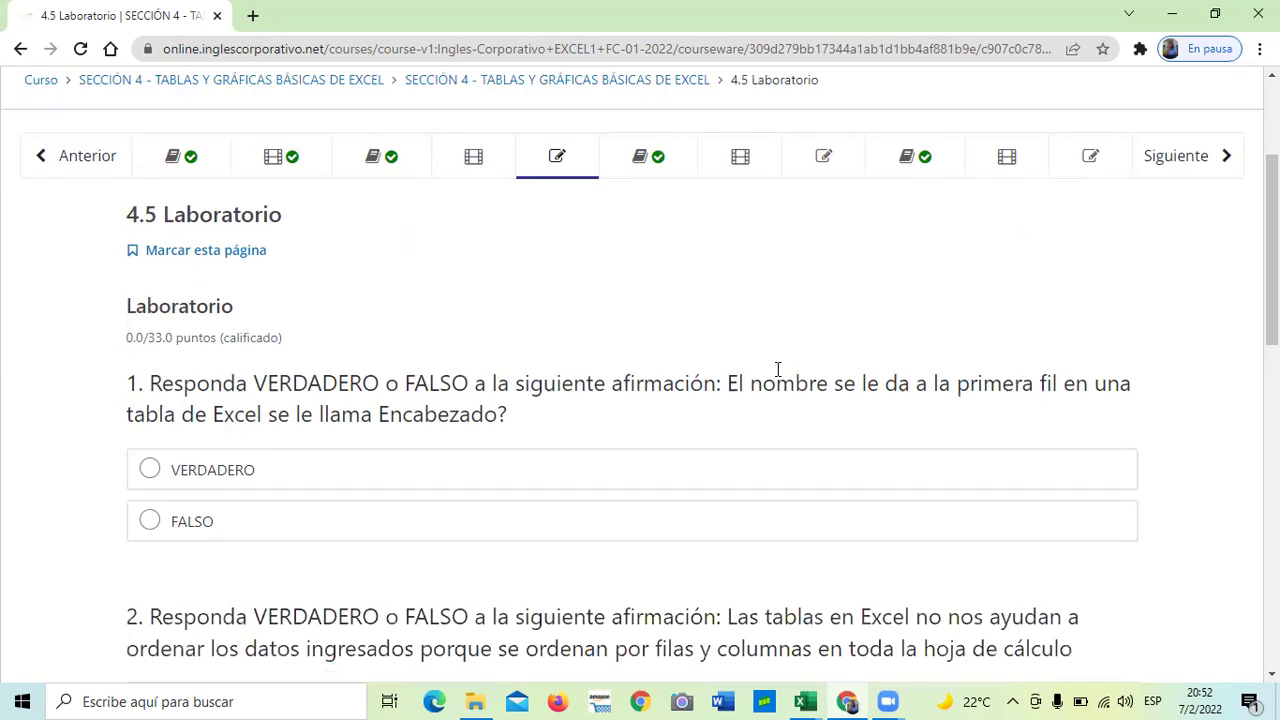
{"action": "scroll", "coordinate": [778, 370], "scroll_direction": "down", "scroll_amount": 1}
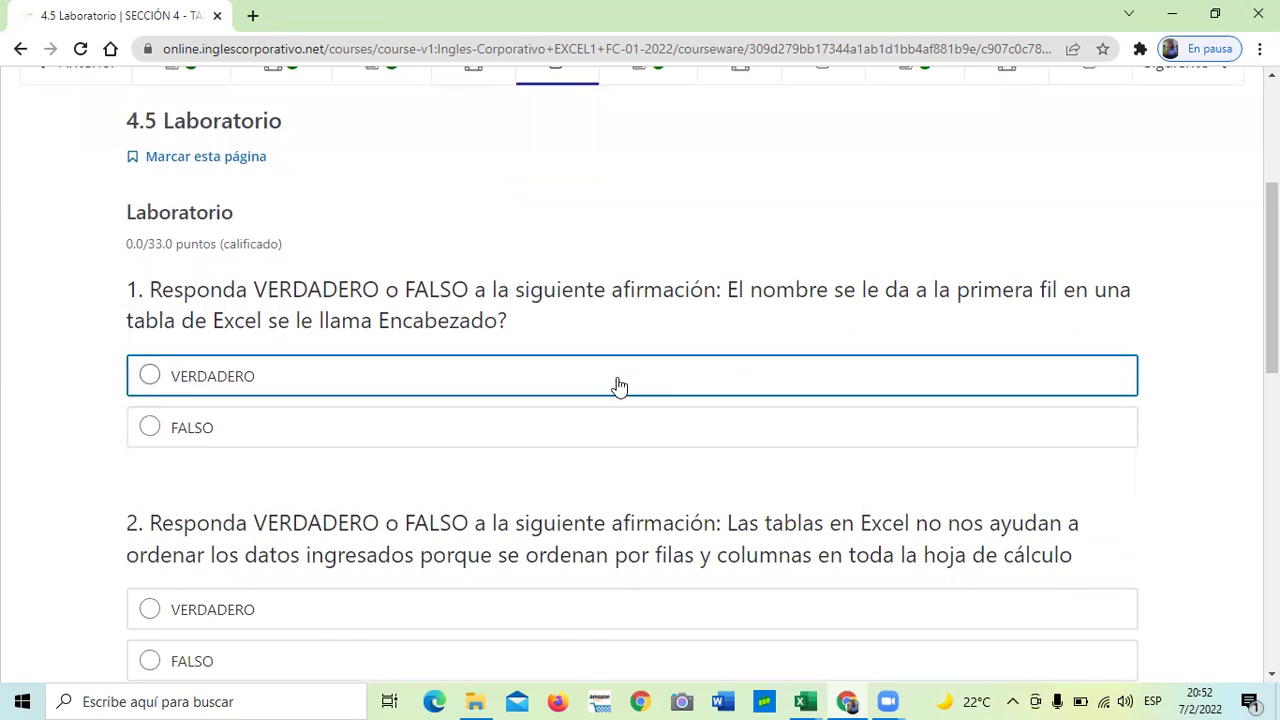
{"action": "scroll", "coordinate": [619, 386], "scroll_direction": "down", "scroll_amount": 1}
{"action": "scroll", "coordinate": [614, 386], "scroll_direction": "down", "scroll_amount": 1}
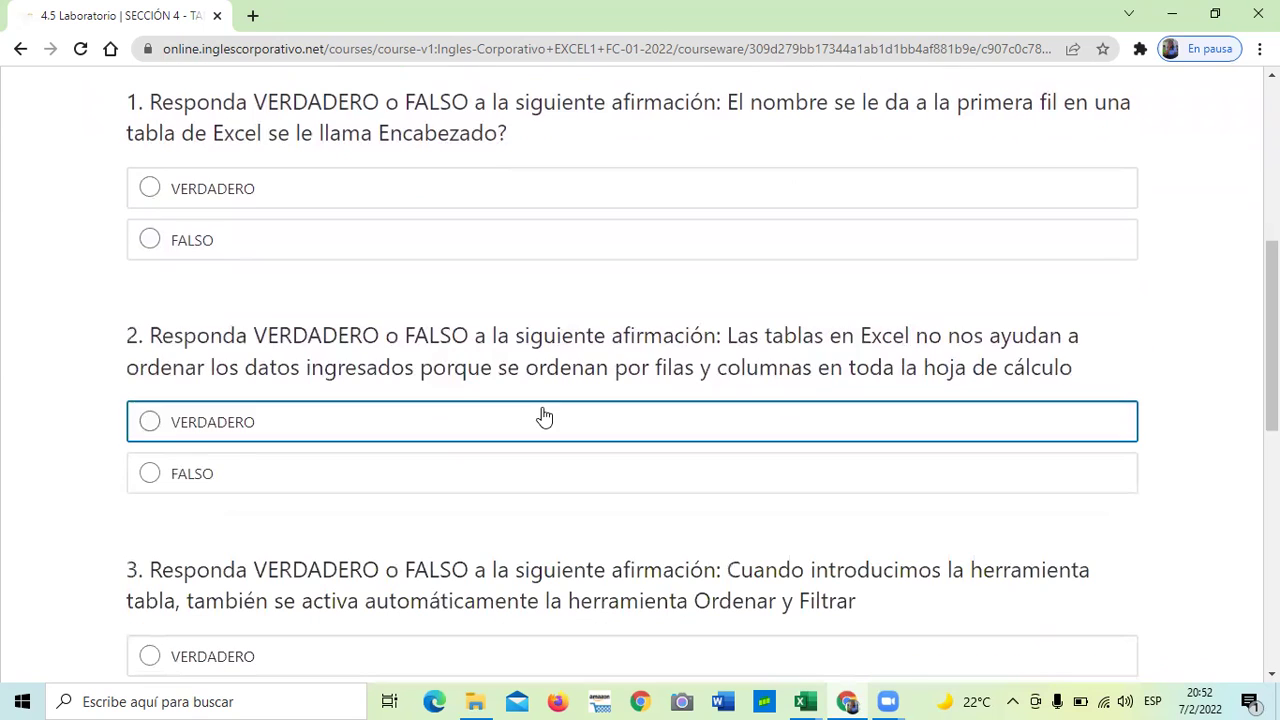
{"action": "scroll", "coordinate": [547, 413], "scroll_direction": "down", "scroll_amount": 1}
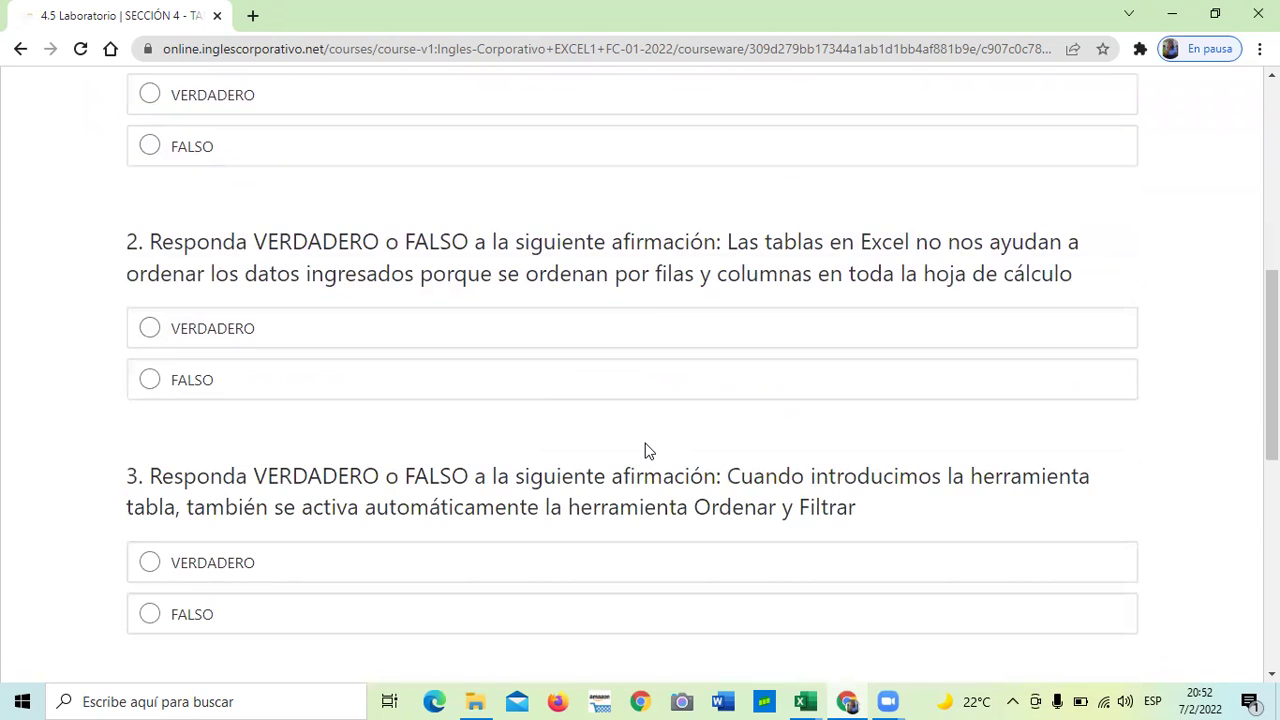
{"action": "scroll", "coordinate": [640, 450], "scroll_direction": "down", "scroll_amount": 2}
{"action": "scroll", "coordinate": [583, 525], "scroll_direction": "down", "scroll_amount": 3}
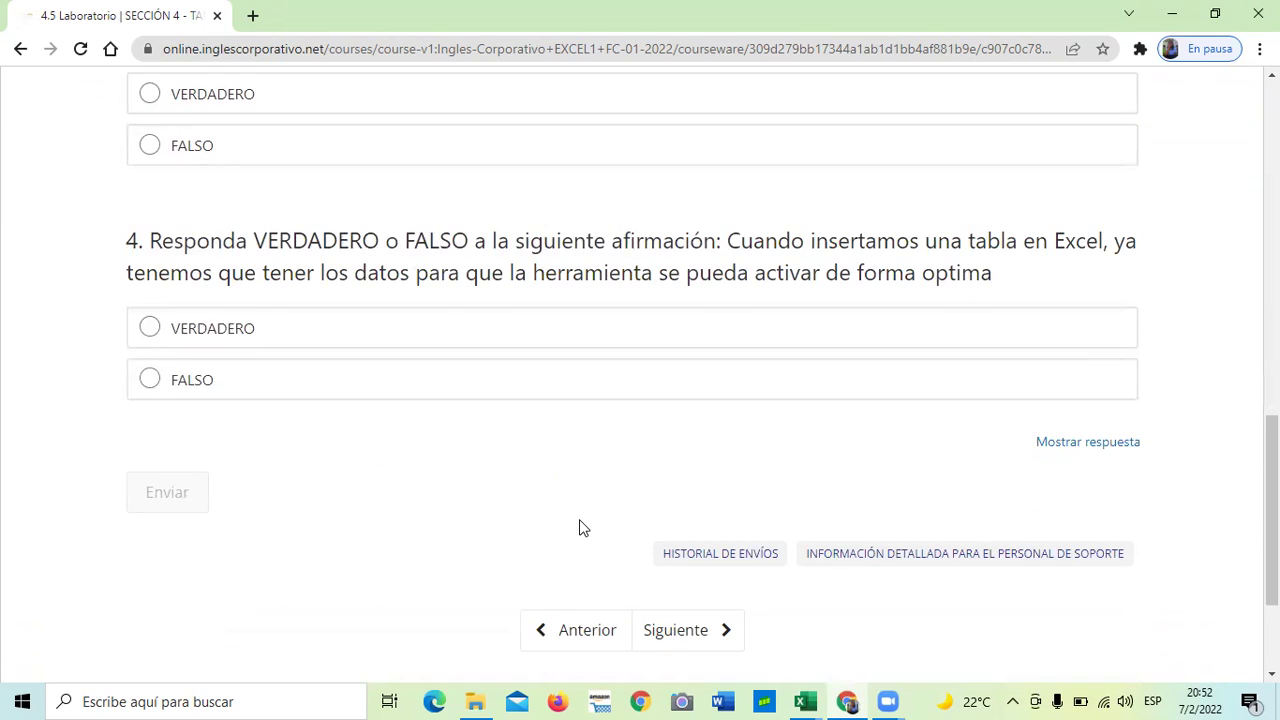
{"action": "scroll", "coordinate": [551, 503], "scroll_direction": "up", "scroll_amount": 2}
{"action": "scroll", "coordinate": [560, 489], "scroll_direction": "up", "scroll_amount": 3}
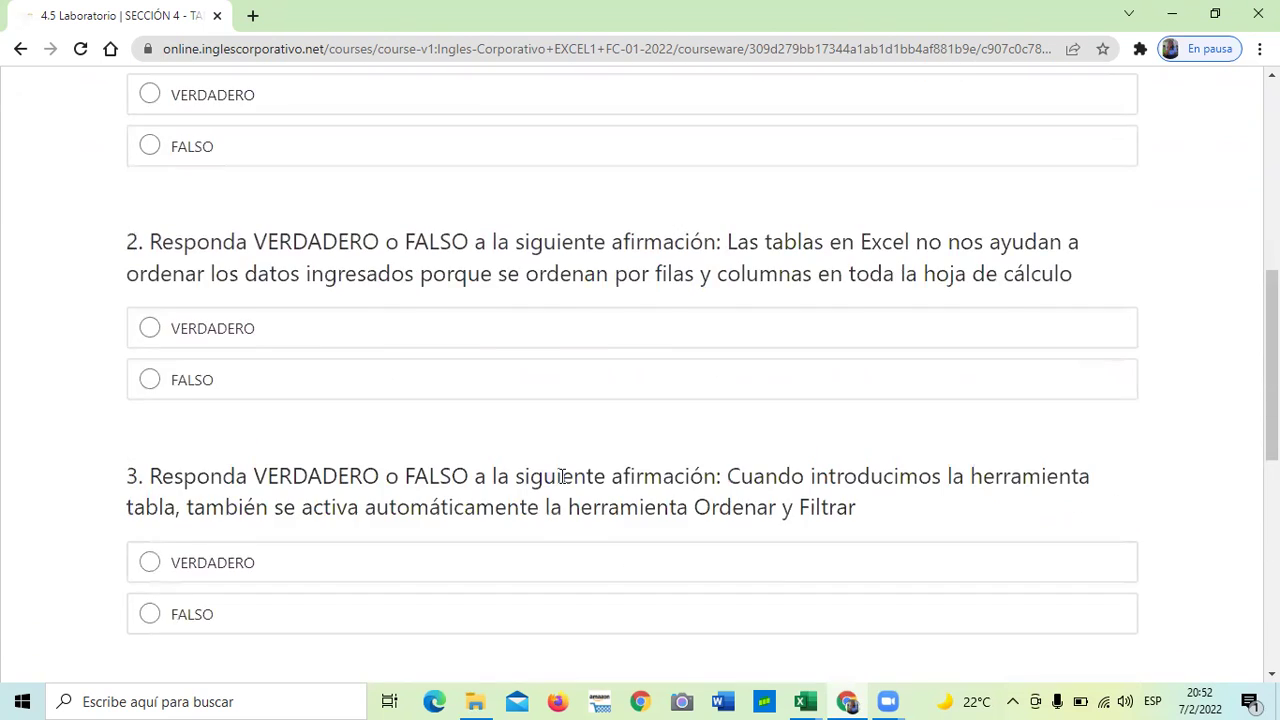
{"action": "scroll", "coordinate": [640, 390], "scroll_direction": "up", "scroll_amount": 1}
{"action": "scroll", "coordinate": [770, 230], "scroll_direction": "up", "scroll_amount": 1}
{"action": "scroll", "coordinate": [798, 249], "scroll_direction": "up", "scroll_amount": 2}
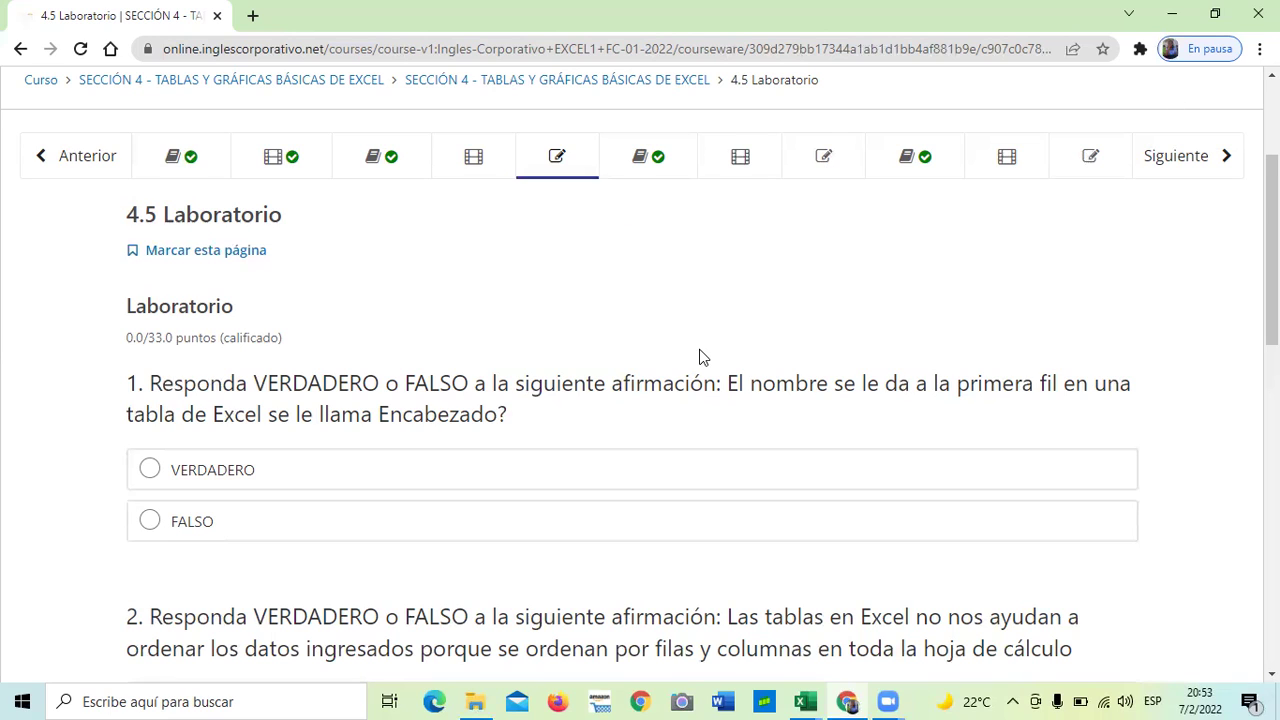
Review the last quiz questions, then switch to the Excel workbook 4.3 Modificaciones en las tablas (3)
{"action": "scroll", "coordinate": [700, 354], "scroll_direction": "down", "scroll_amount": 2}
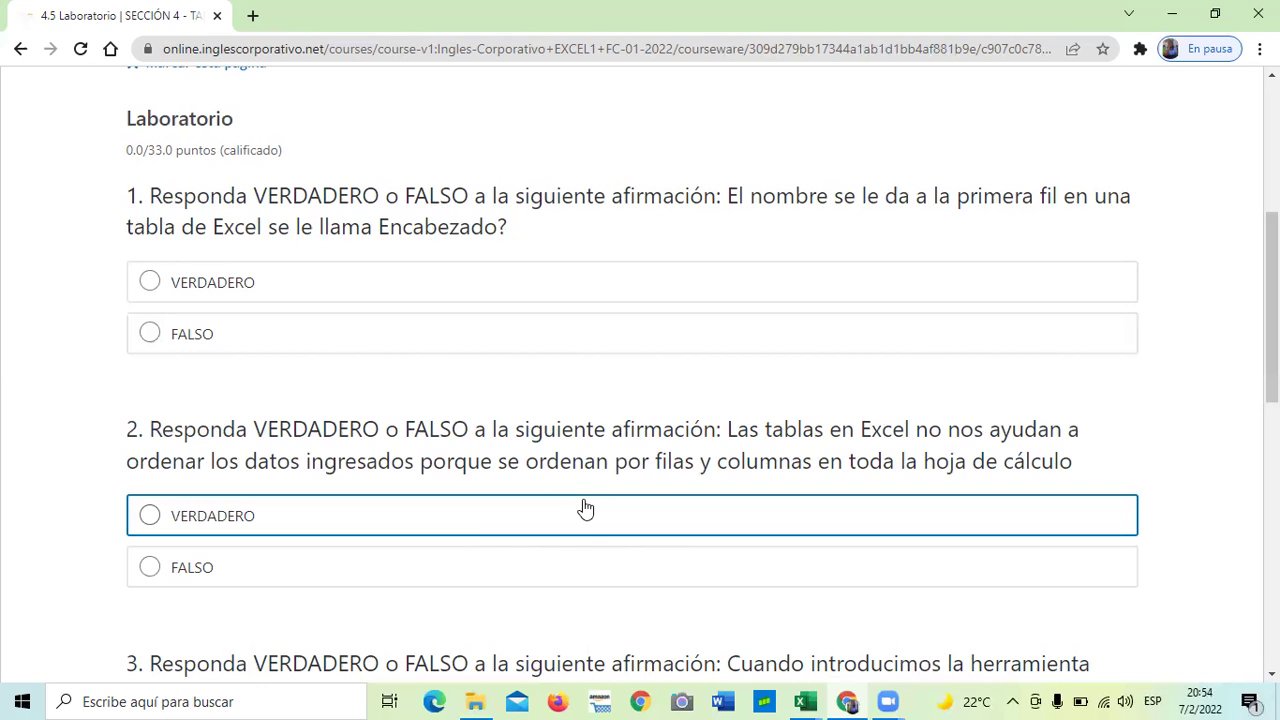
{"action": "scroll", "coordinate": [583, 508], "scroll_direction": "down", "scroll_amount": 2}
{"action": "scroll", "coordinate": [583, 508], "scroll_direction": "down", "scroll_amount": 1}
{"action": "scroll", "coordinate": [689, 540], "scroll_direction": "down", "scroll_amount": 1}
{"action": "scroll", "coordinate": [689, 537], "scroll_direction": "down", "scroll_amount": 3}
{"action": "scroll", "coordinate": [690, 533], "scroll_direction": "up", "scroll_amount": 3}
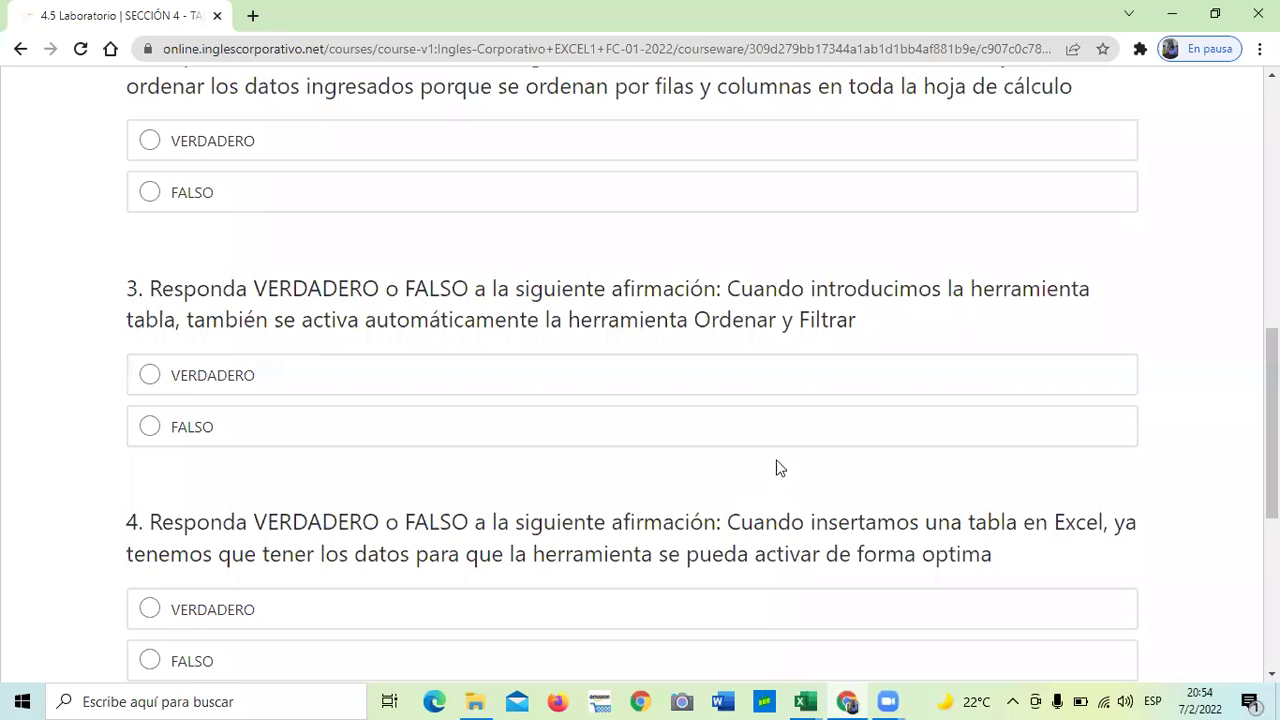
{"action": "scroll", "coordinate": [774, 466], "scroll_direction": "up", "scroll_amount": 1}
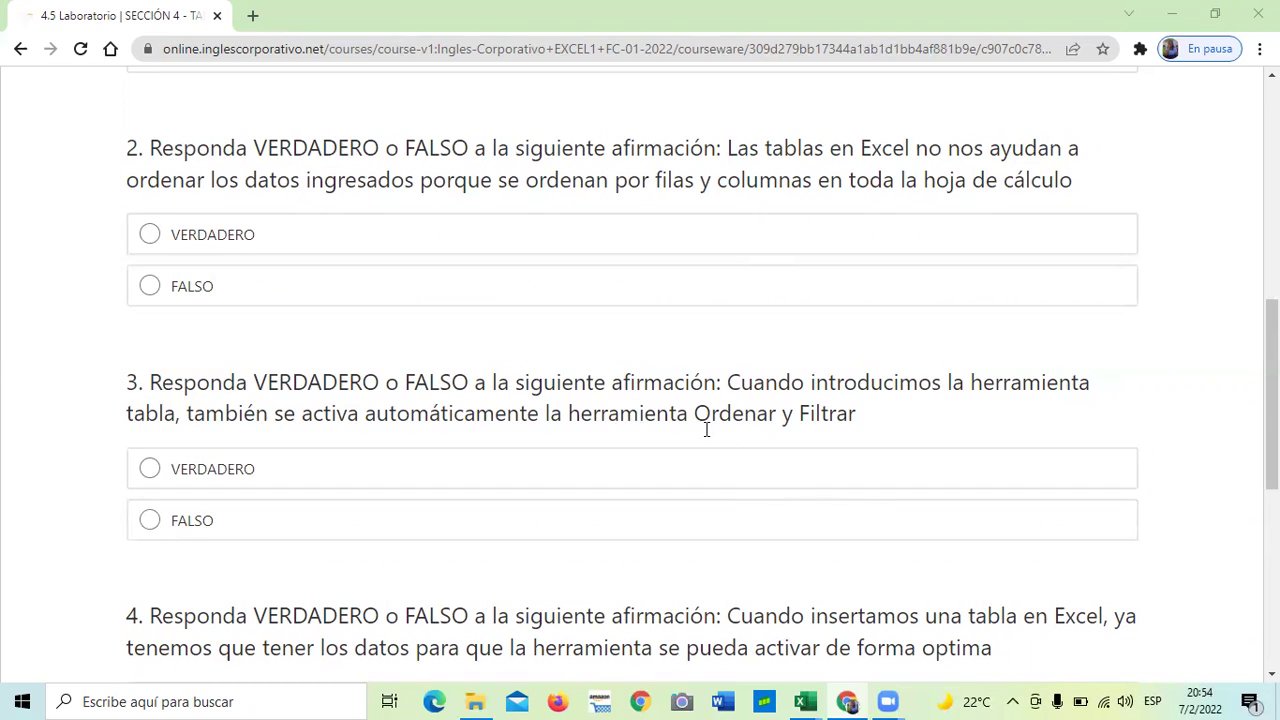
{"action": "scroll", "coordinate": [478, 440], "scroll_direction": "down", "scroll_amount": 1}
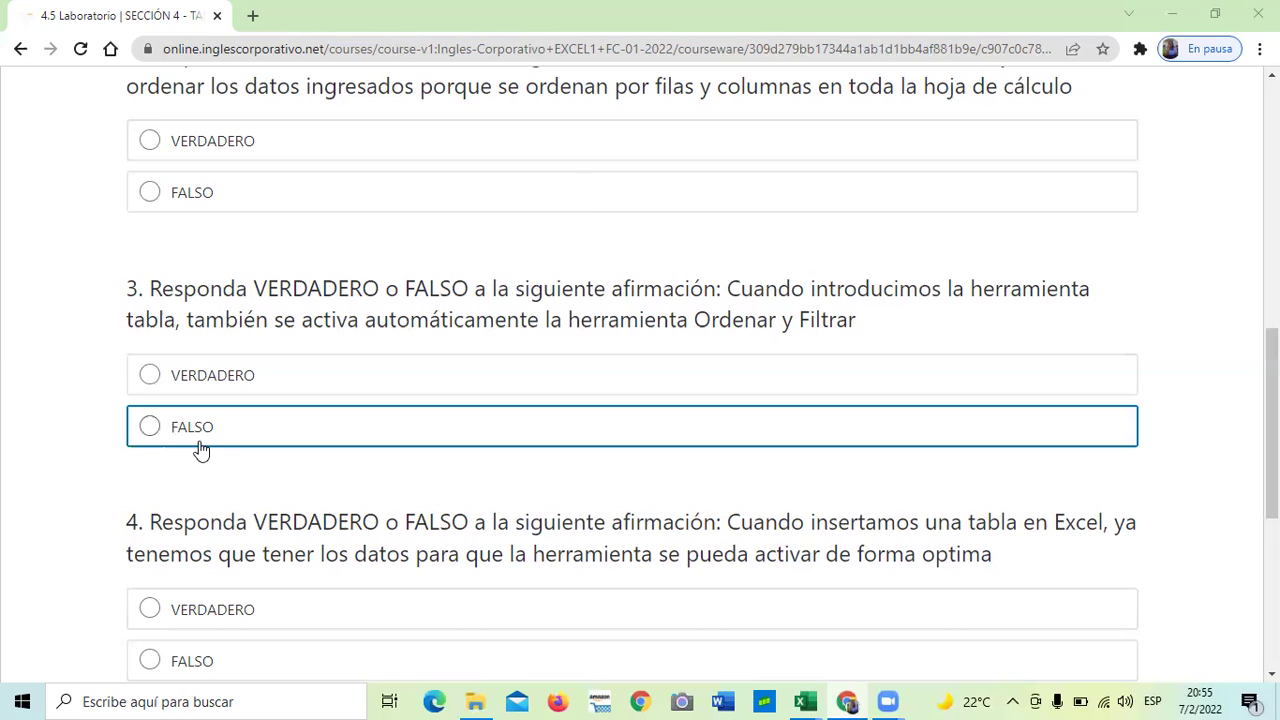
{"action": "scroll", "coordinate": [200, 450], "scroll_direction": "down", "scroll_amount": 1}
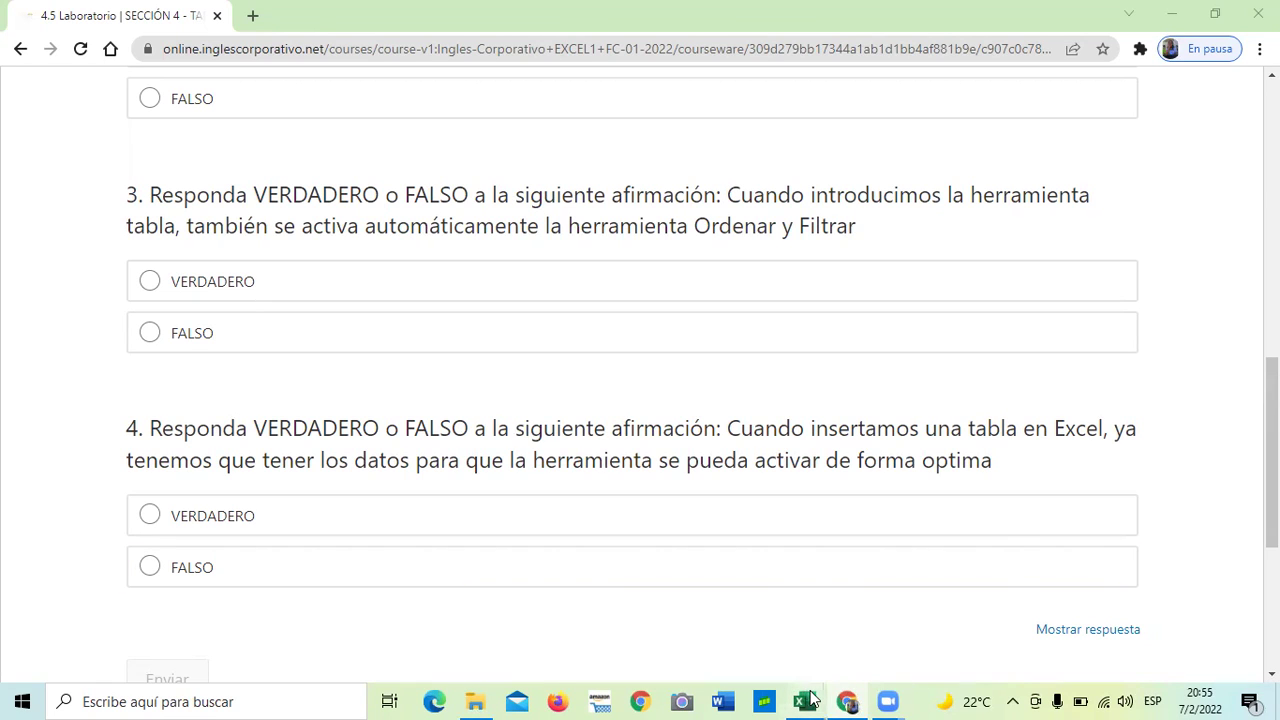
{"action": "mouse_move", "coordinate": [805, 701]}
{"action": "left_click", "coordinate": [729, 654]}
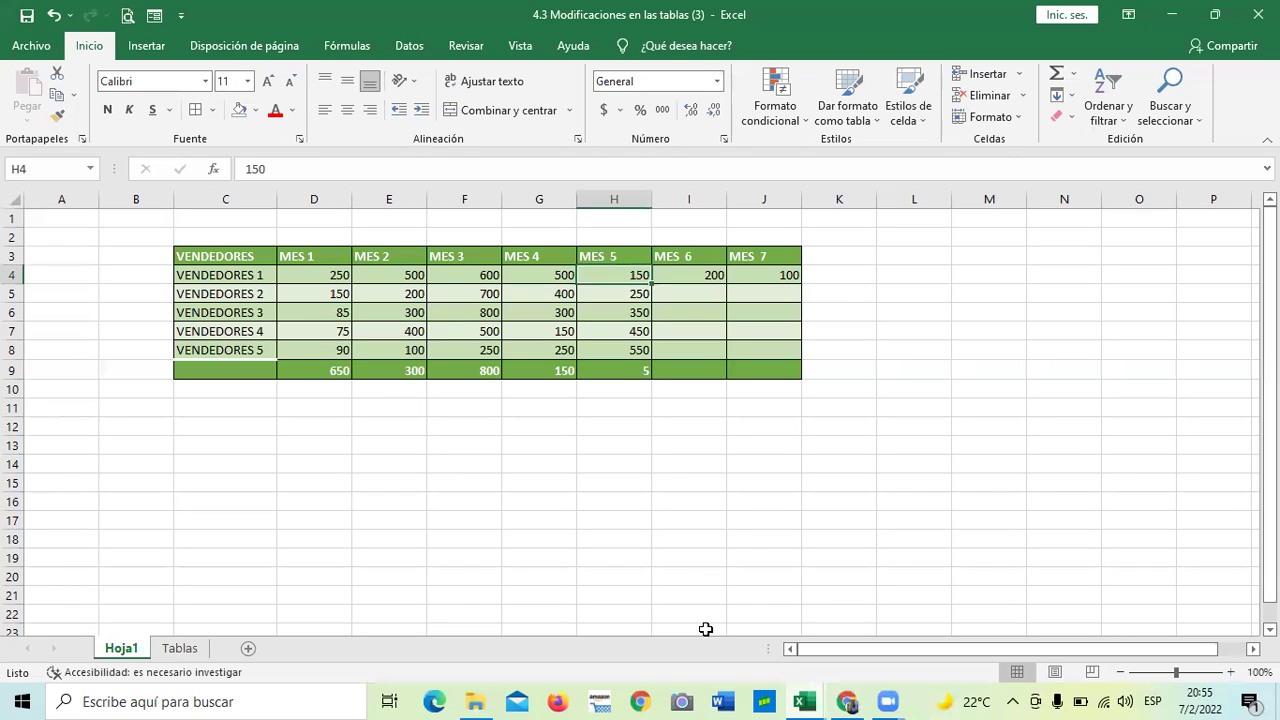
Add a new empty sheet Hoja2 and select a starting cell on it
{"action": "left_click", "coordinate": [248, 648]}
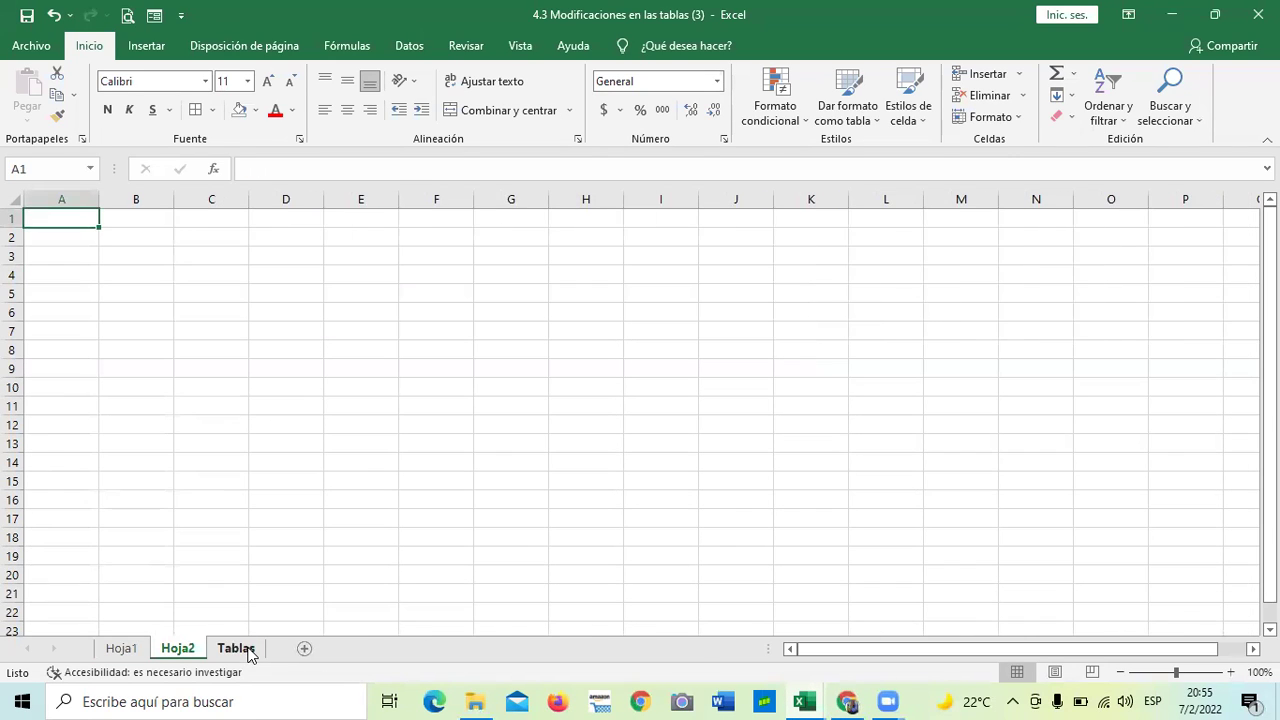
{"action": "left_click", "coordinate": [480, 463]}
{"action": "left_click", "coordinate": [265, 274]}
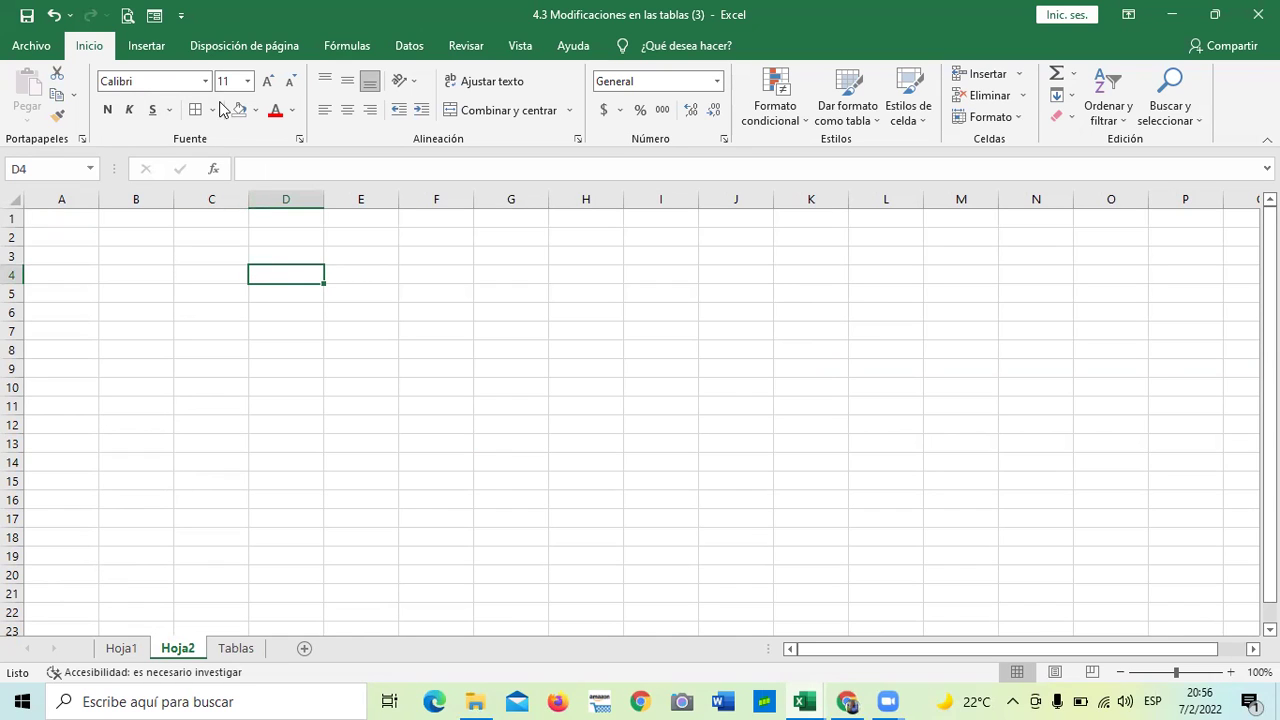
Insert a table over B2:M13 with headers, giving Columna1 through Columna12
{"action": "left_click", "coordinate": [148, 46]}
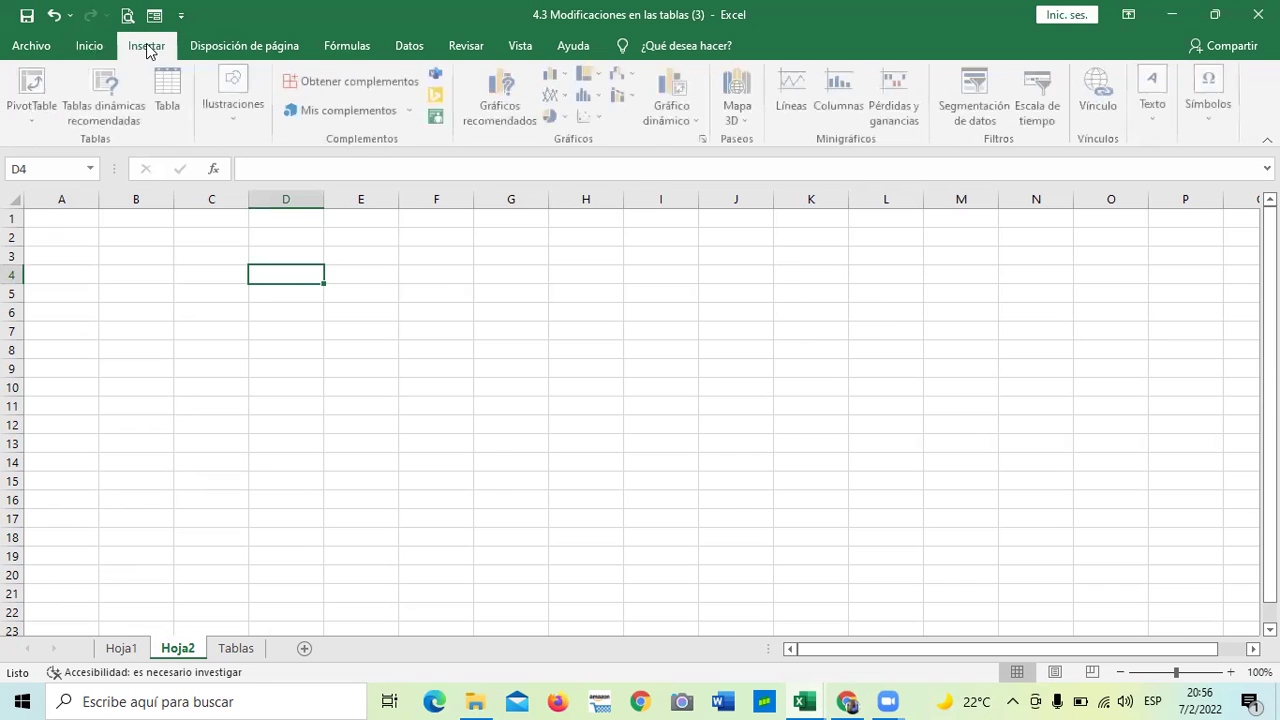
{"action": "left_click", "coordinate": [172, 100]}
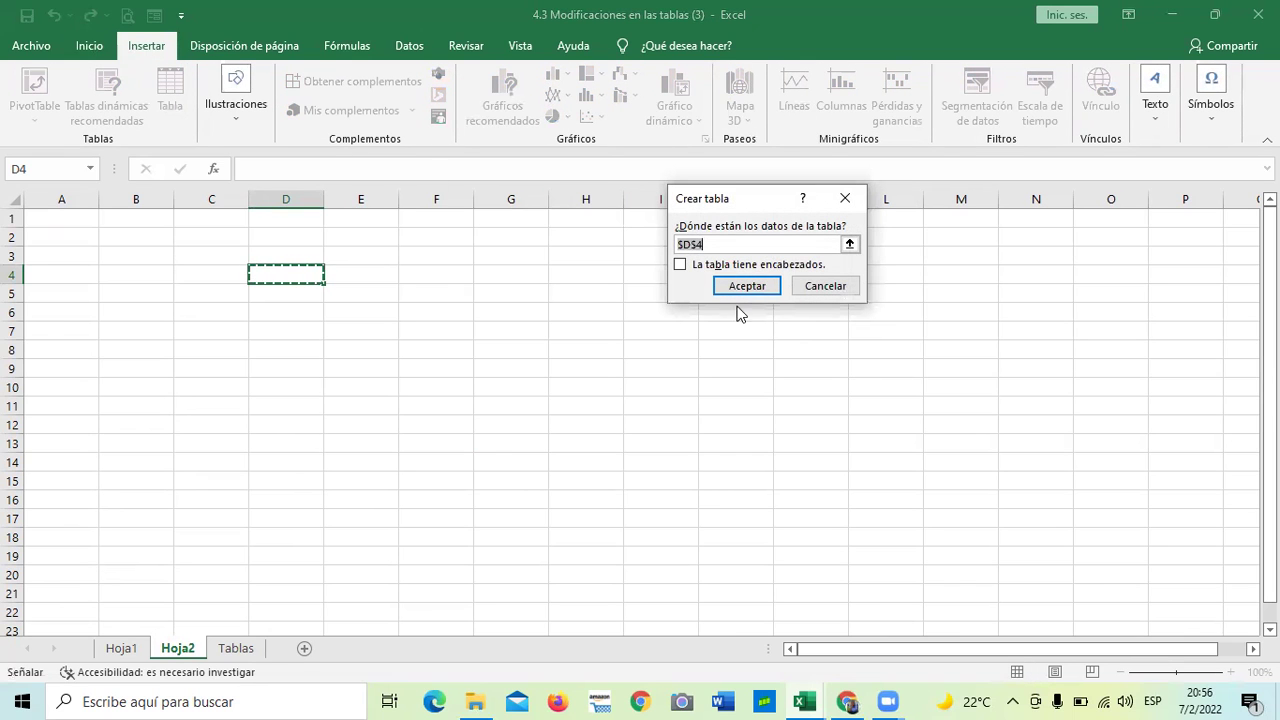
{"action": "left_click", "coordinate": [850, 245]}
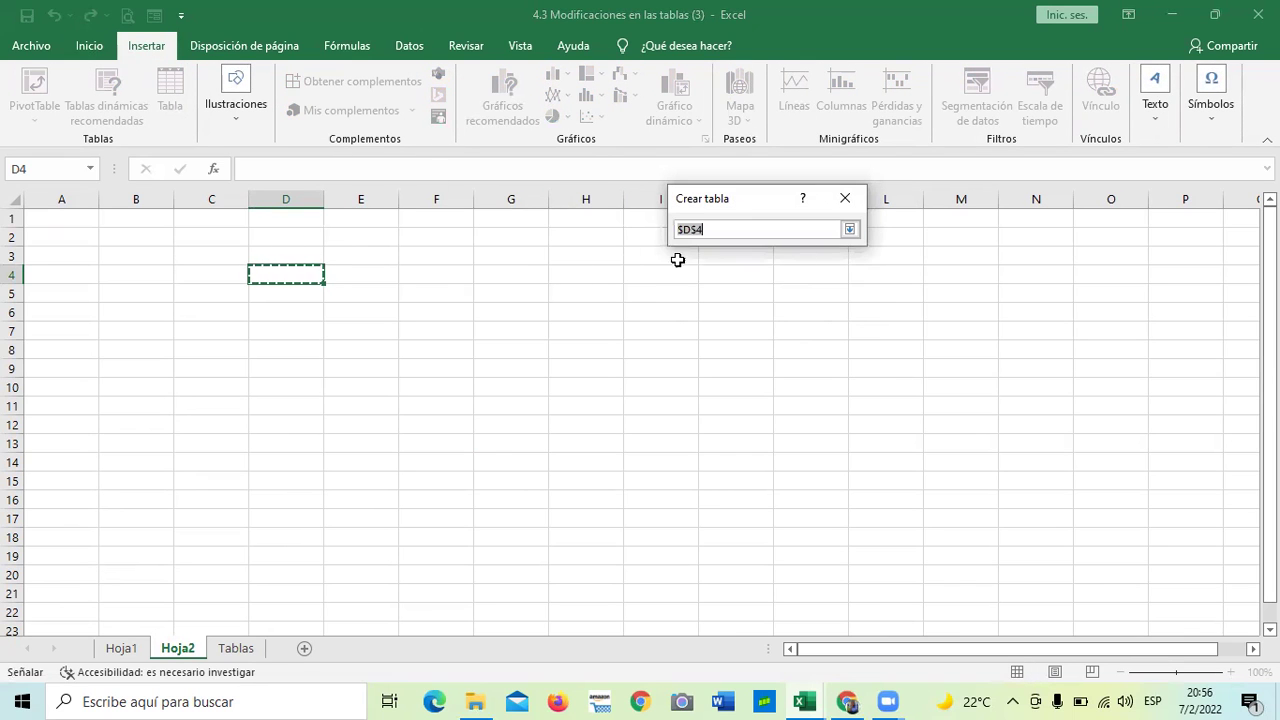
{"action": "left_click", "coordinate": [849, 229]}
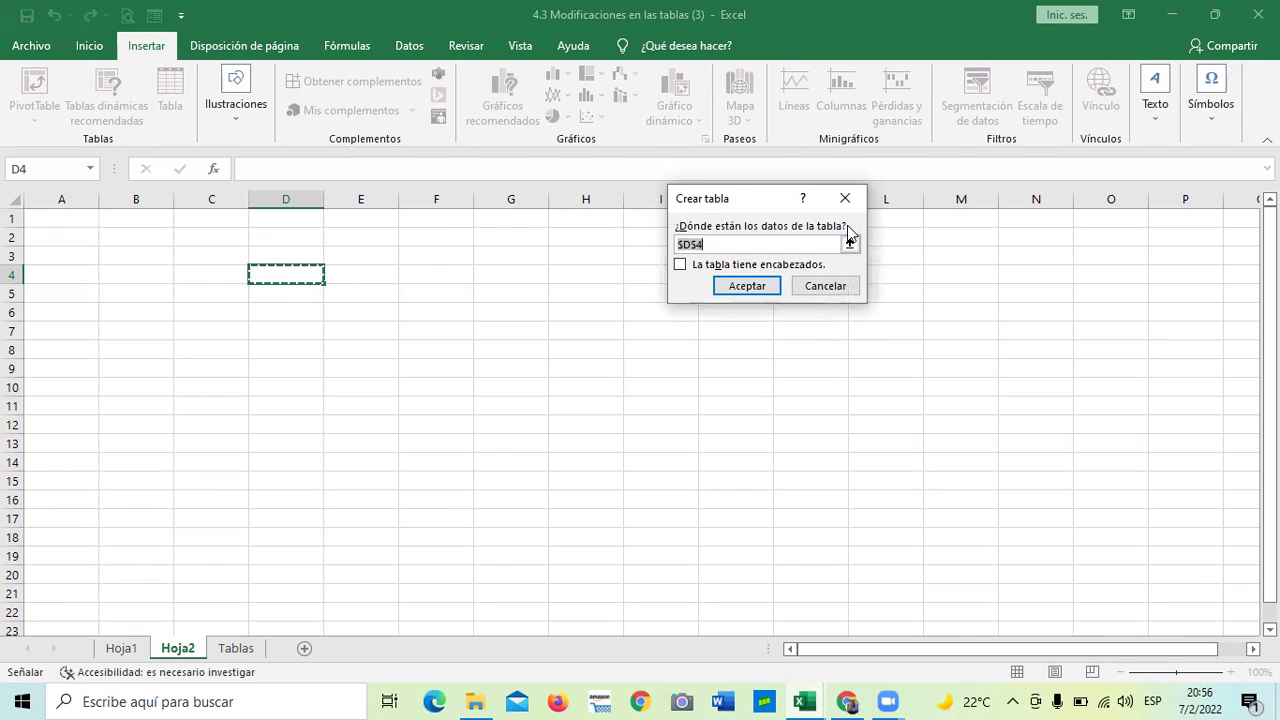
{"action": "left_click", "coordinate": [850, 244]}
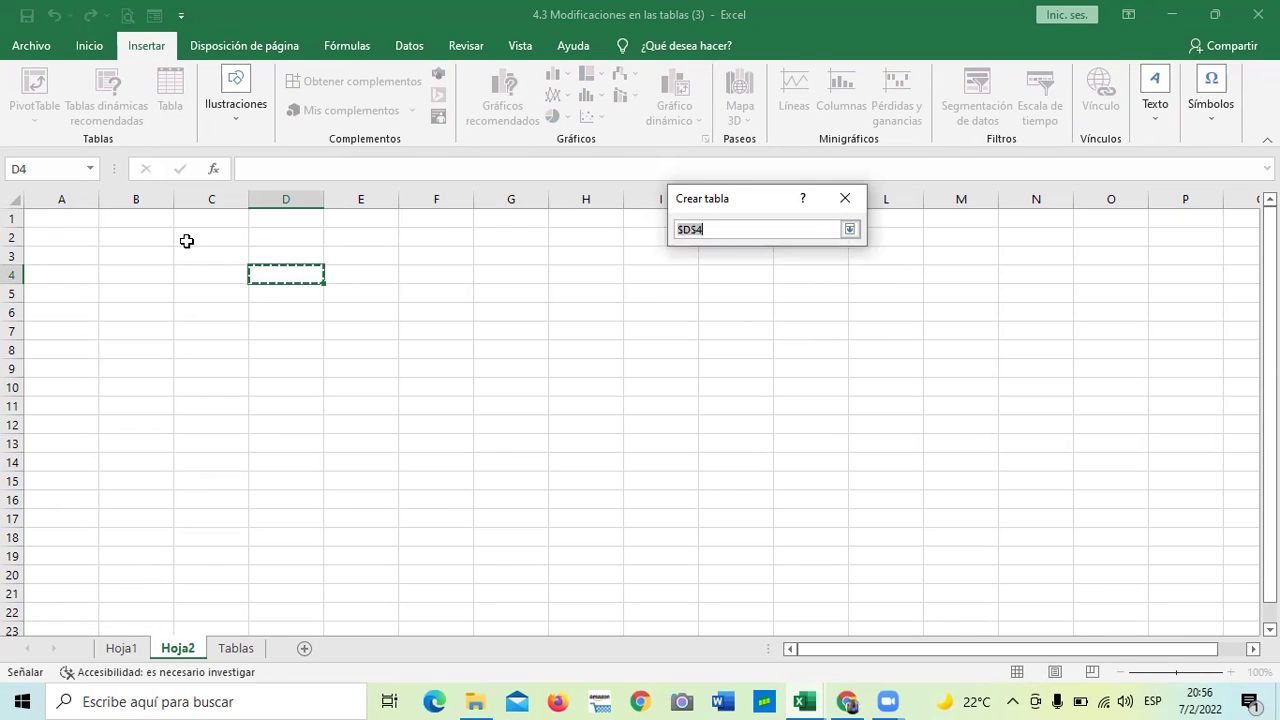
{"action": "mouse_move", "coordinate": [150, 236]}
{"action": "left_mouse_down"}
{"action": "mouse_move", "coordinate": [507, 359]}
{"action": "mouse_move", "coordinate": [970, 436]}
{"action": "left_mouse_up"}
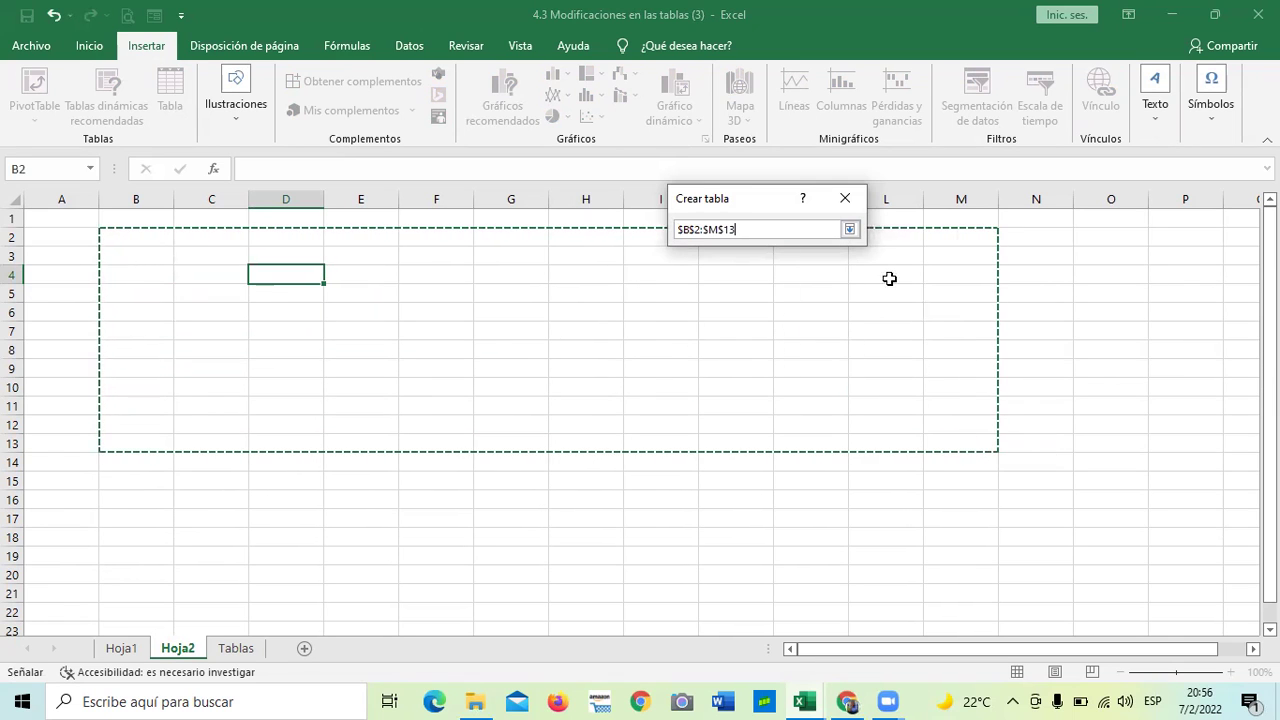
{"action": "left_click", "coordinate": [849, 229]}
{"action": "left_click", "coordinate": [680, 266]}
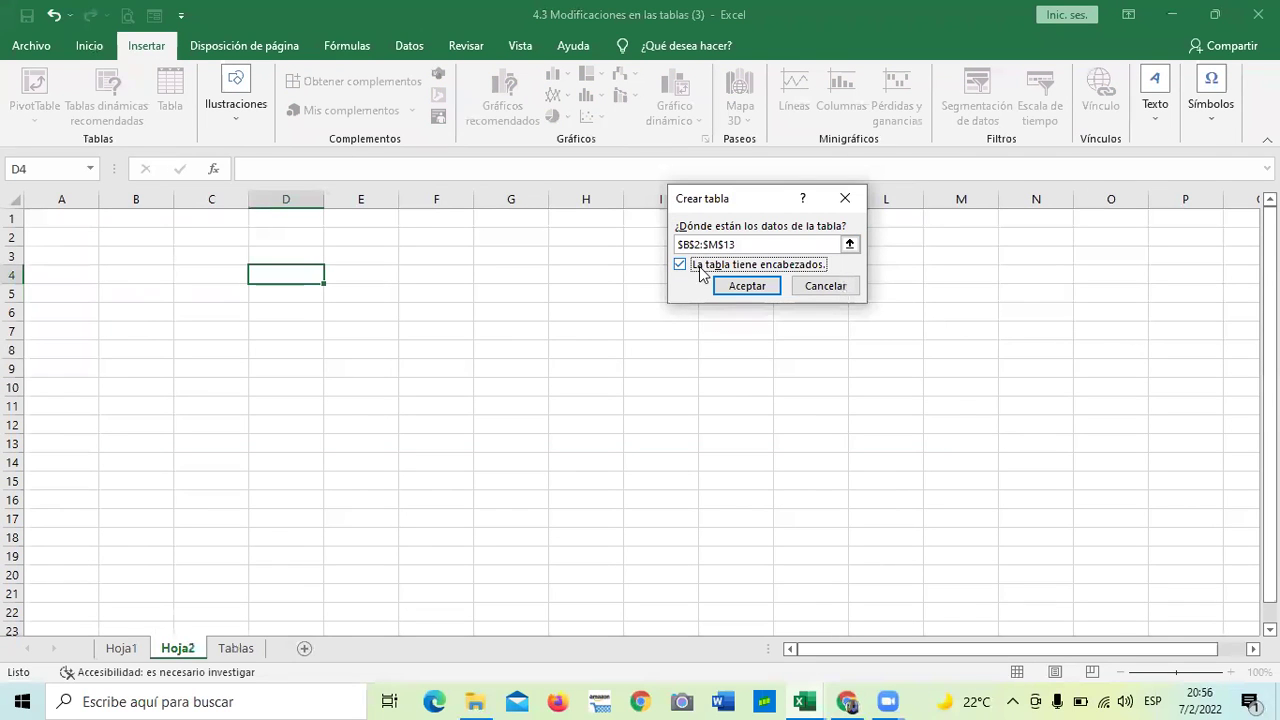
{"action": "left_click", "coordinate": [747, 286]}
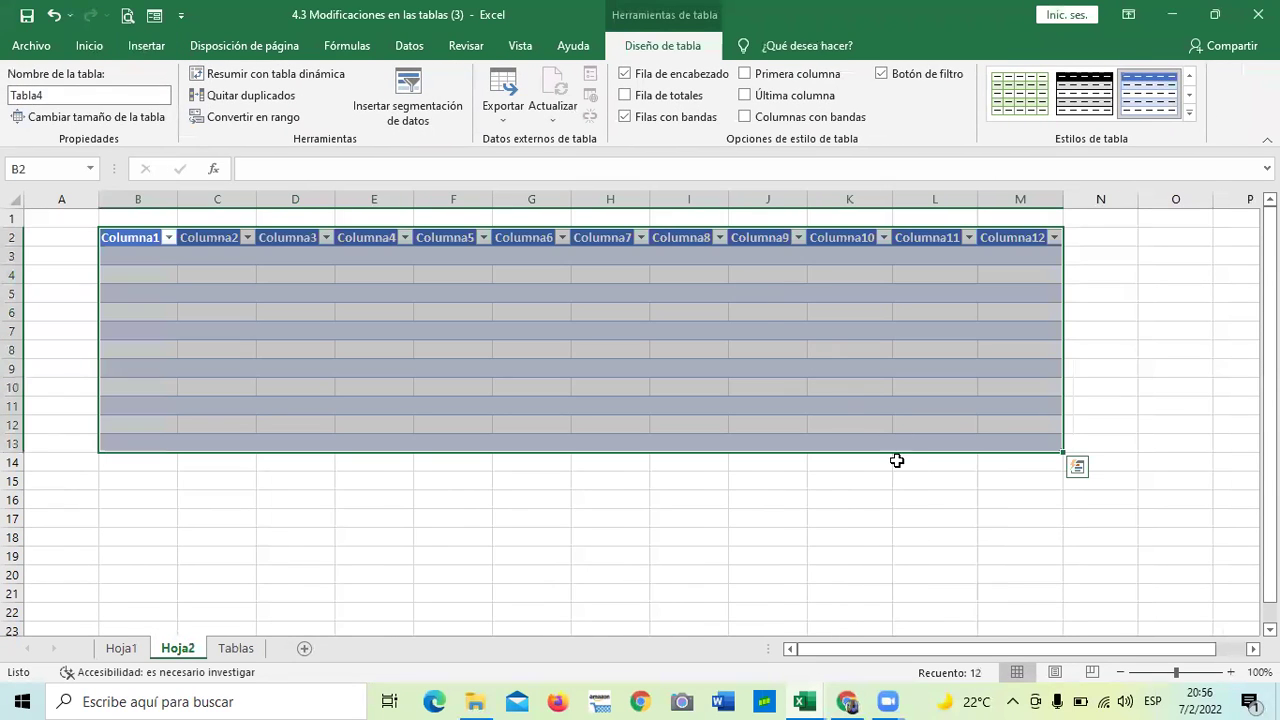
Rename headers B2 and C2 to VENDEDOR and NOMBRE, correcting the VENDEOR typo
{"action": "left_click", "coordinate": [878, 521]}
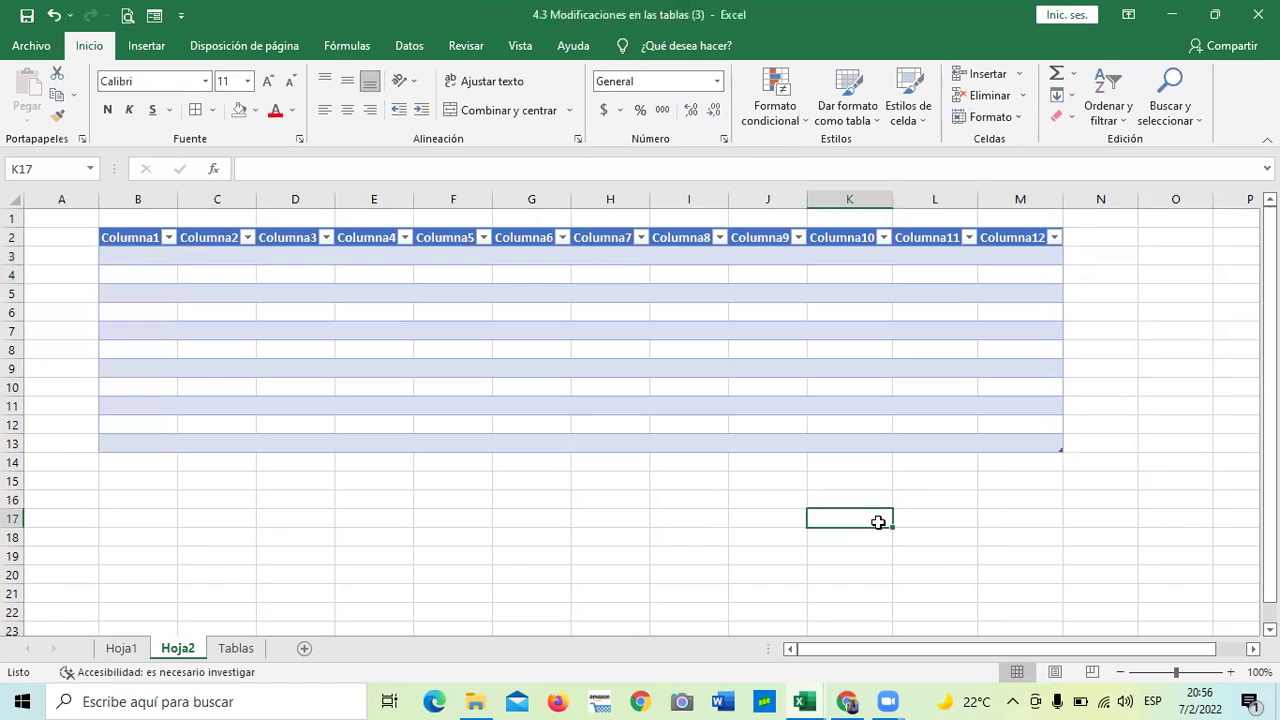
{"action": "left_click", "coordinate": [132, 235]}
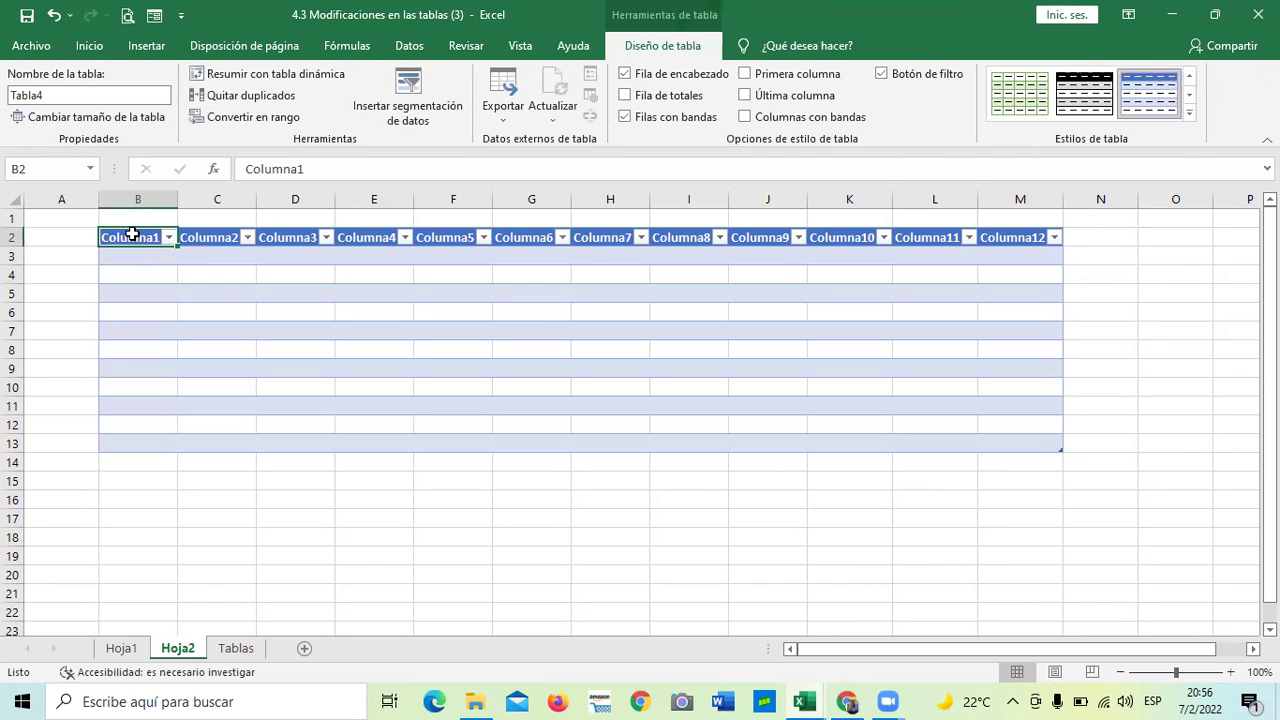
{"action": "type", "text": "VEND"}
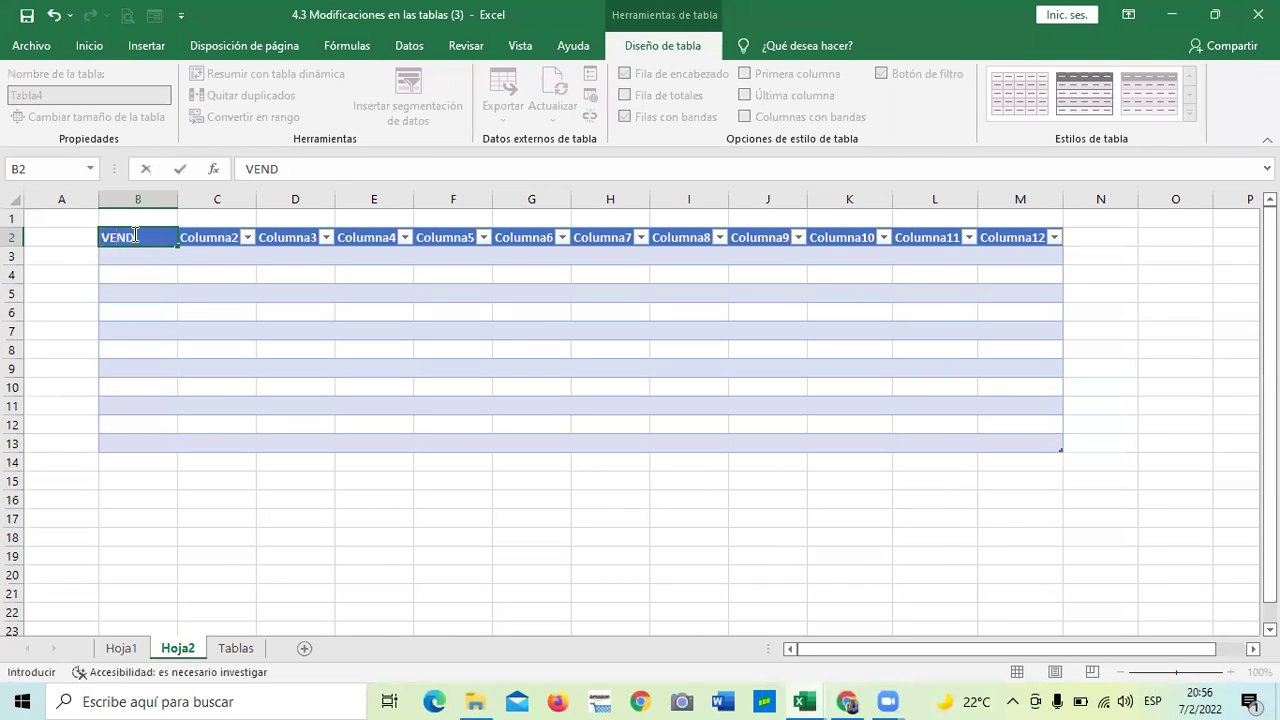
{"action": "type", "text": "EOR"}
{"action": "left_click", "coordinate": [393, 168]}
{"action": "key", "text": "BackSpace"}
{"action": "key", "text": "BackSpace"}
{"action": "type", "text": "DOR"}
{"action": "key", "text": "Return"}
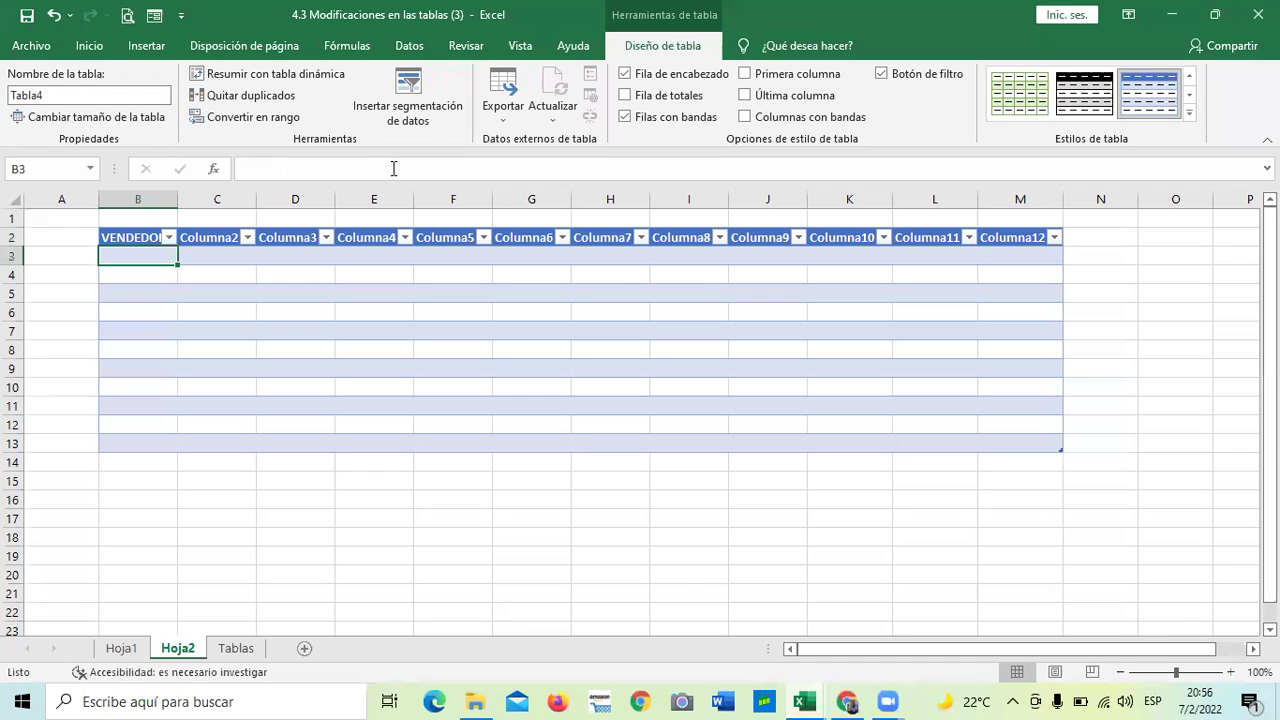
{"action": "left_click", "coordinate": [209, 236]}
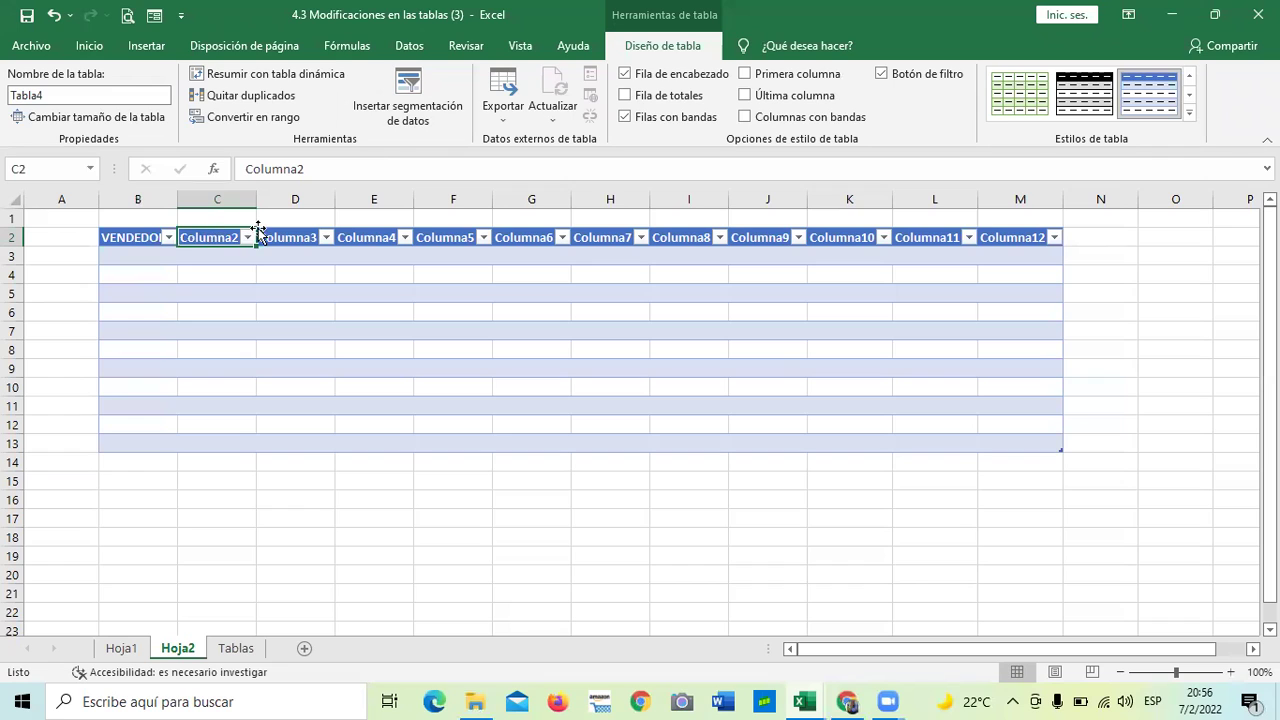
{"action": "type", "text": "NOMBRE"}
{"action": "key", "text": "Return"}
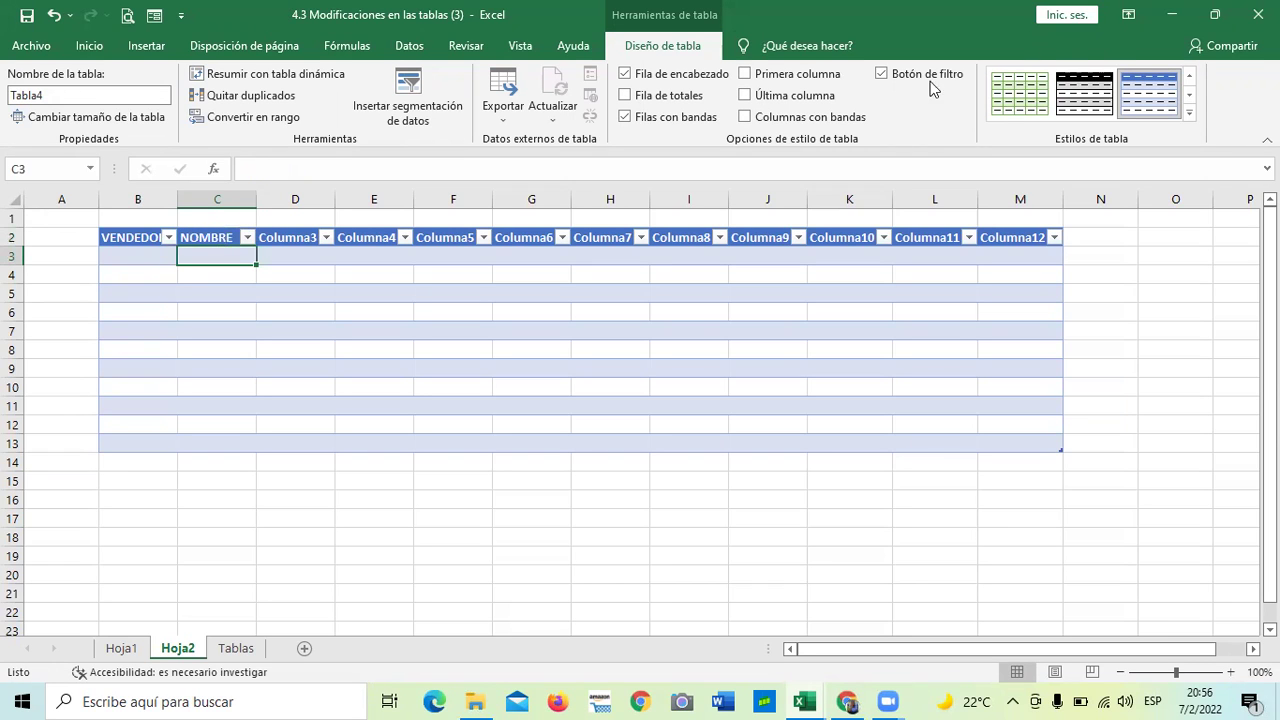
Turn off the table's header filter buttons and widen columns B and C
{"action": "left_click", "coordinate": [882, 74]}
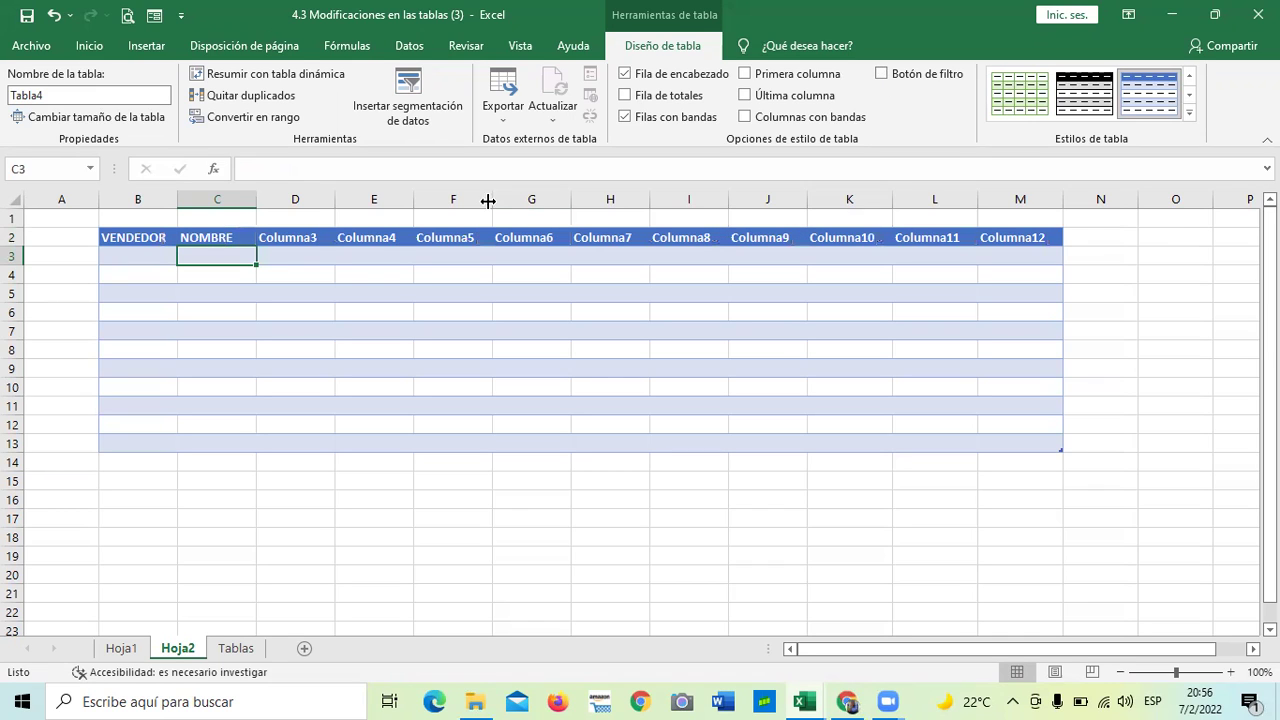
{"action": "left_click_drag", "start_coordinate": [177, 200], "coordinate": [218, 200]}
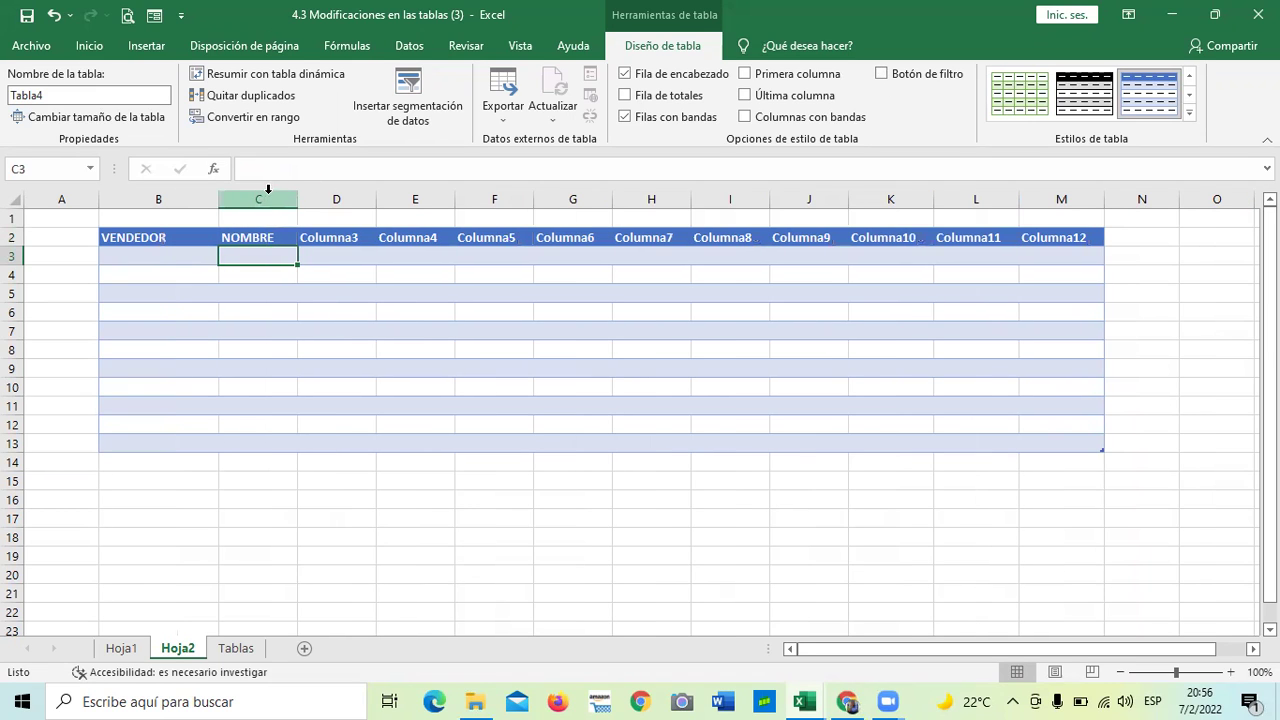
{"action": "left_click_drag", "start_coordinate": [297, 197], "coordinate": [354, 197]}
{"action": "left_click", "coordinate": [502, 374]}
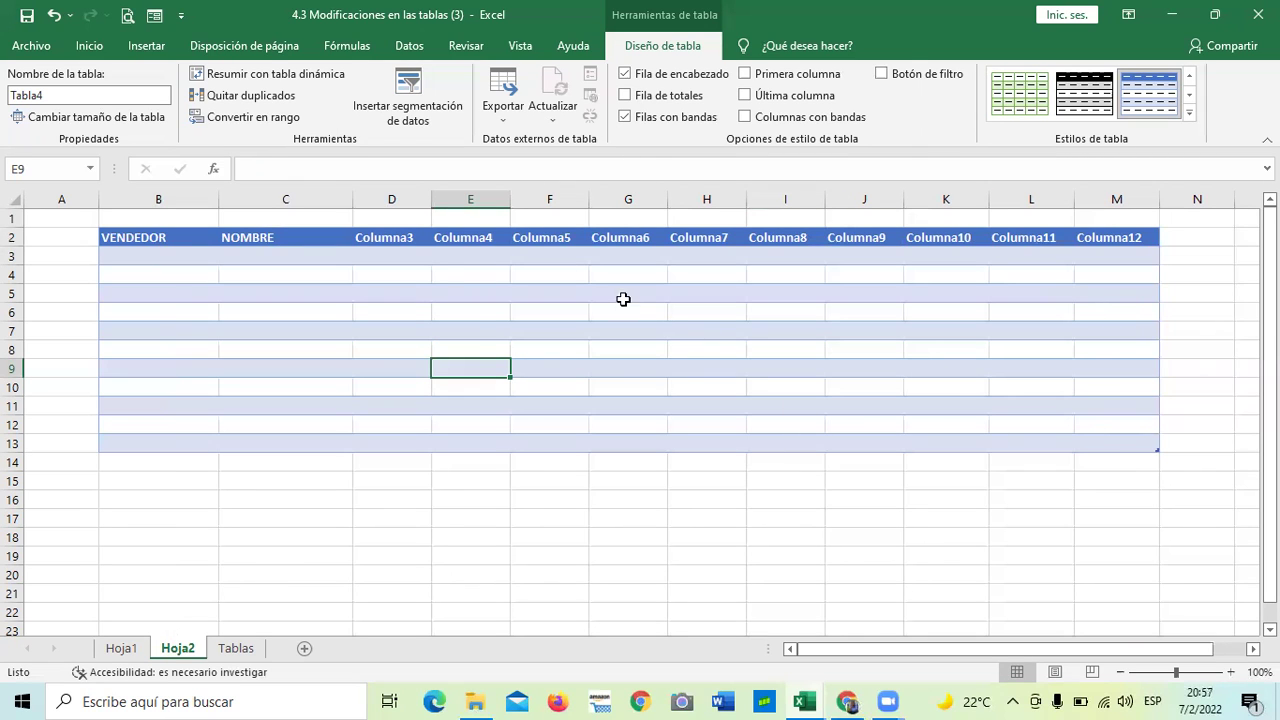
{"action": "left_click", "coordinate": [486, 297]}
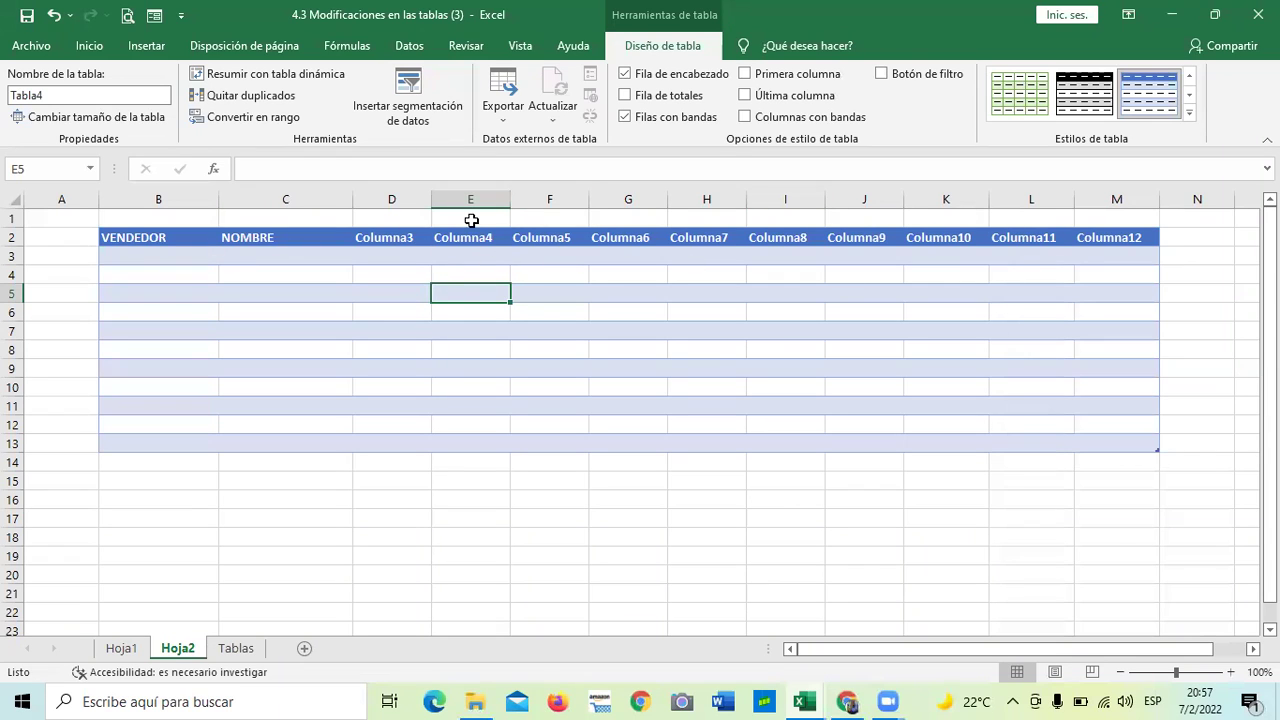
Undo six times to remove the column widths, header renames and Tabla4 itself
{"action": "left_click", "coordinate": [55, 15]}
{"action": "left_click", "coordinate": [55, 15]}
{"action": "left_click", "coordinate": [55, 15]}
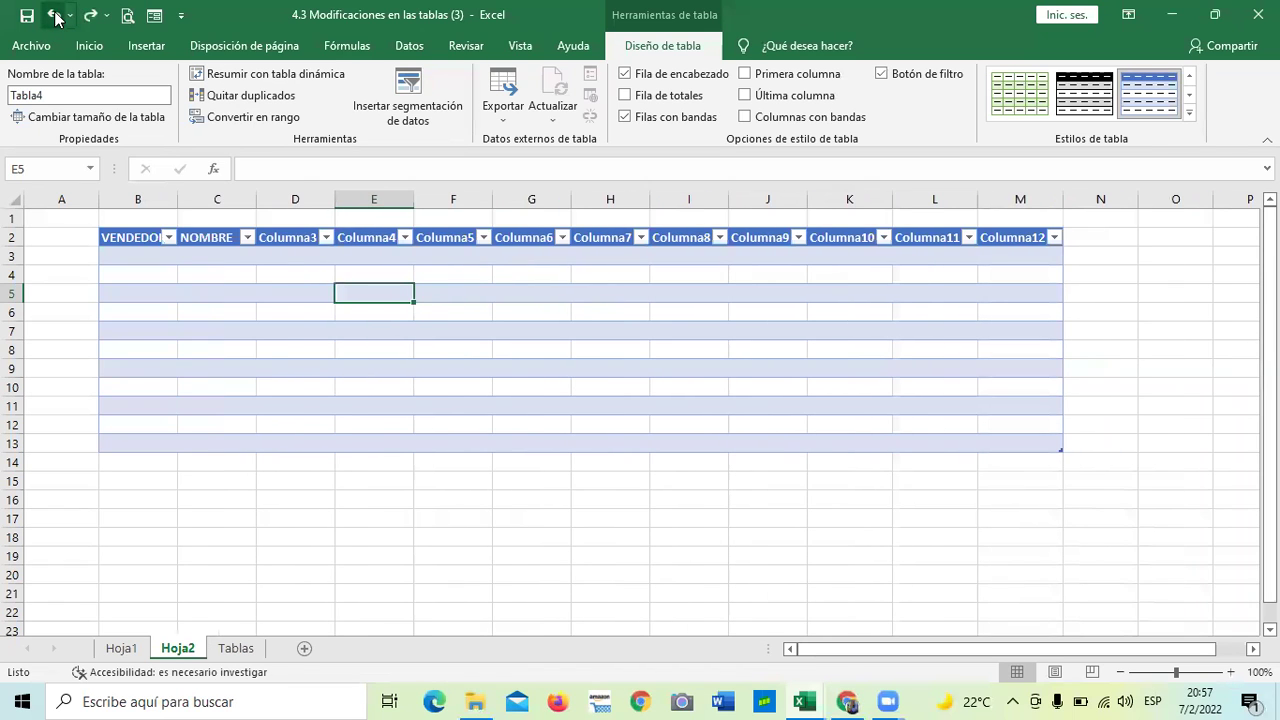
{"action": "left_click", "coordinate": [55, 15]}
{"action": "left_click", "coordinate": [55, 15]}
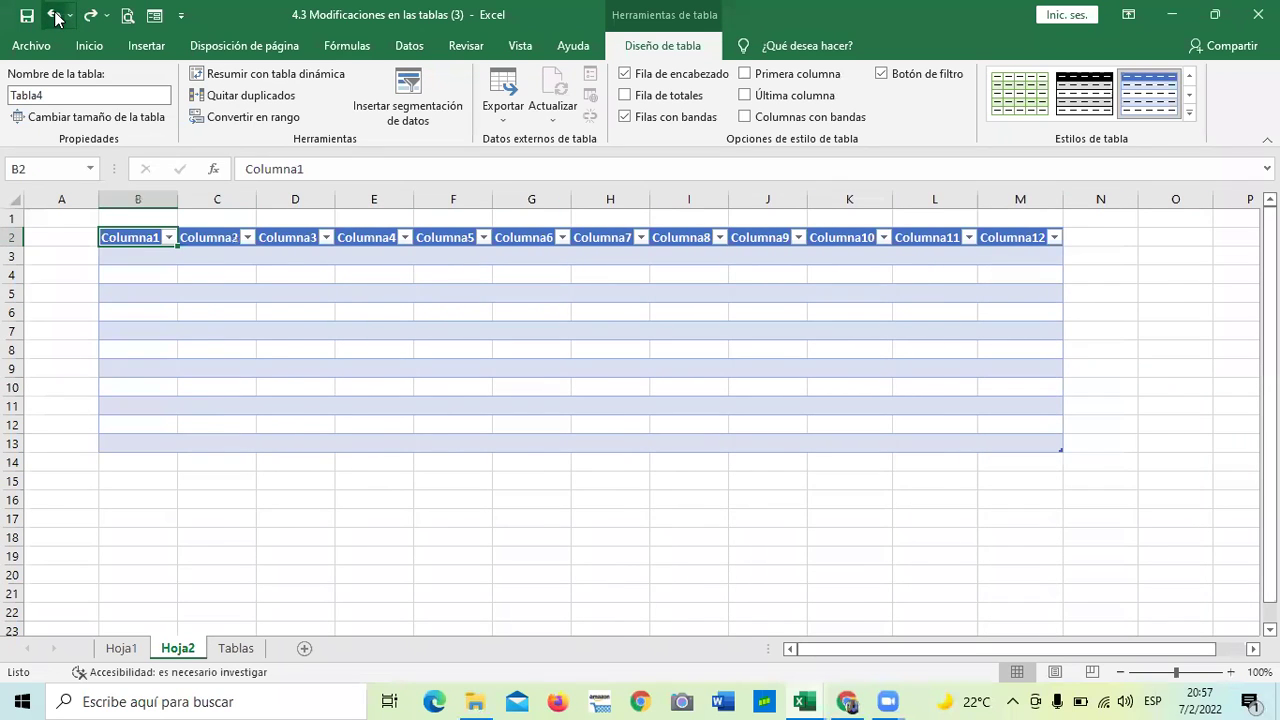
{"action": "left_click", "coordinate": [55, 15]}
{"action": "left_click", "coordinate": [552, 464]}
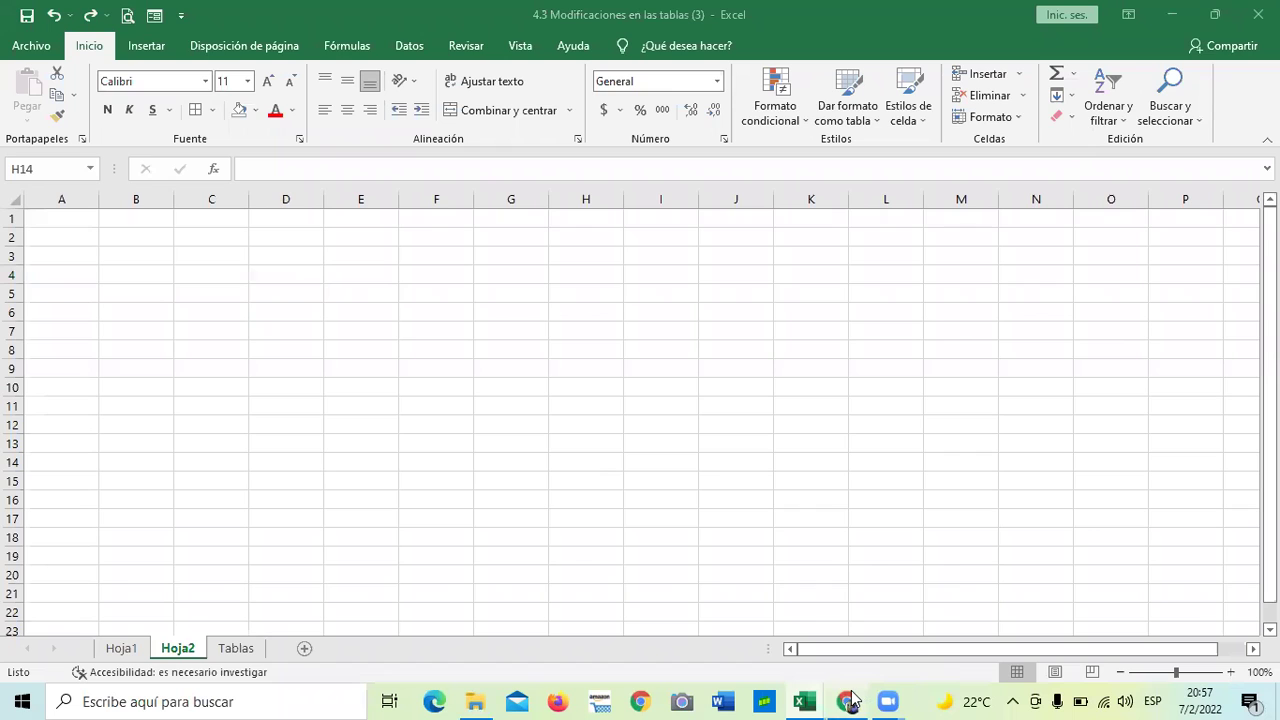
Answer question 4 of the 4.5 Laboratorio quiz with FALSO and advance to 4.6
{"action": "mouse_move", "coordinate": [846, 702]}
{"action": "left_click", "coordinate": [834, 668]}
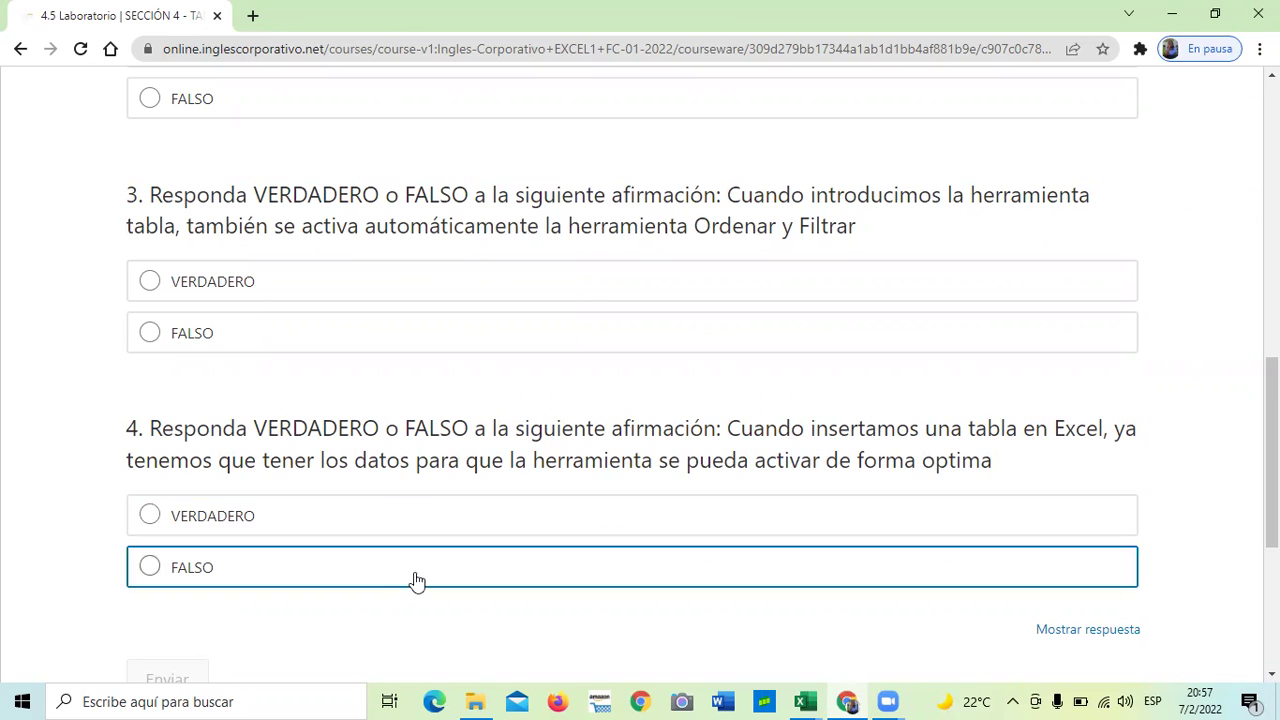
{"action": "left_click", "coordinate": [381, 578]}
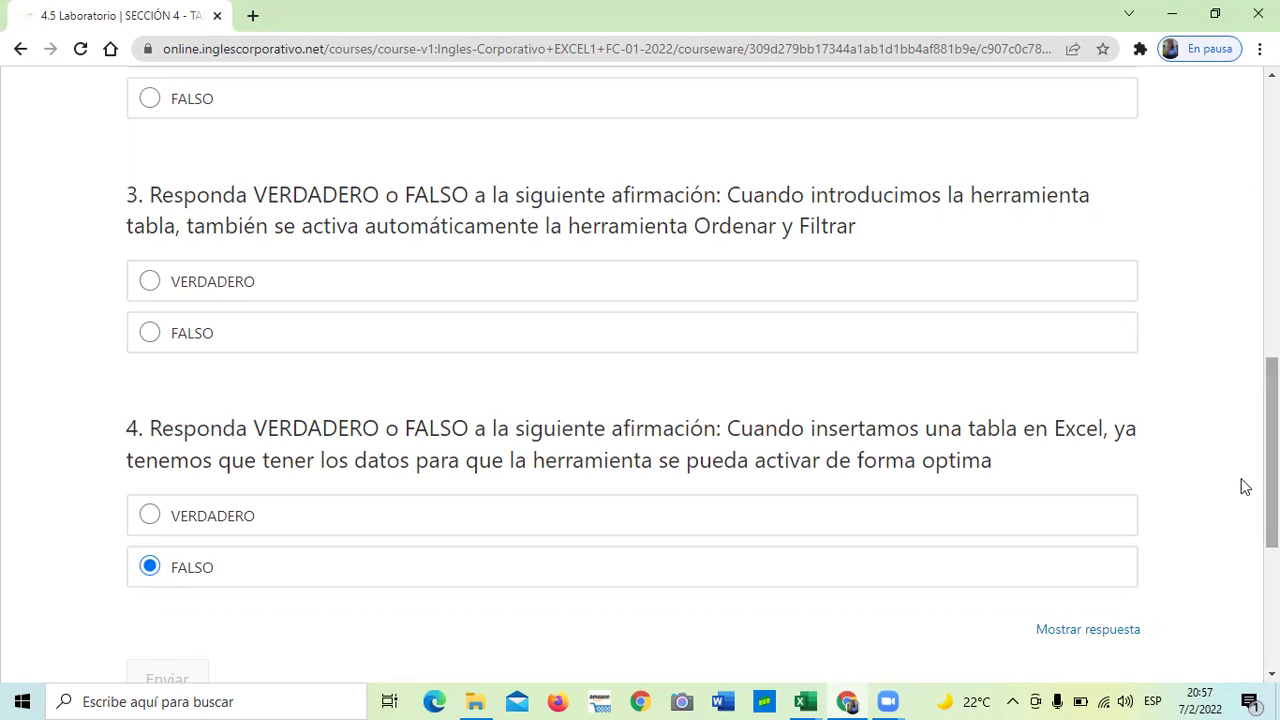
{"action": "scroll", "coordinate": [763, 526], "scroll_direction": "down", "scroll_amount": 3}
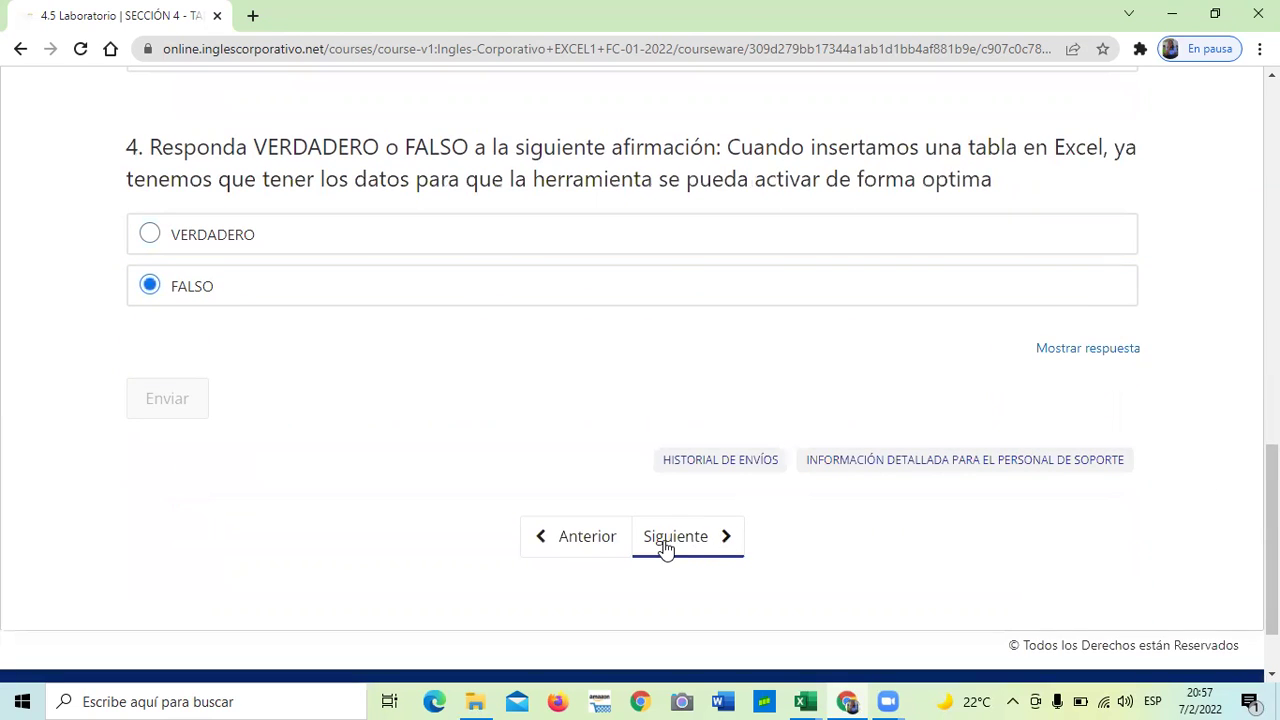
{"action": "scroll", "coordinate": [663, 545], "scroll_direction": "up", "scroll_amount": 10}
{"action": "scroll", "coordinate": [662, 536], "scroll_direction": "down", "scroll_amount": 1}
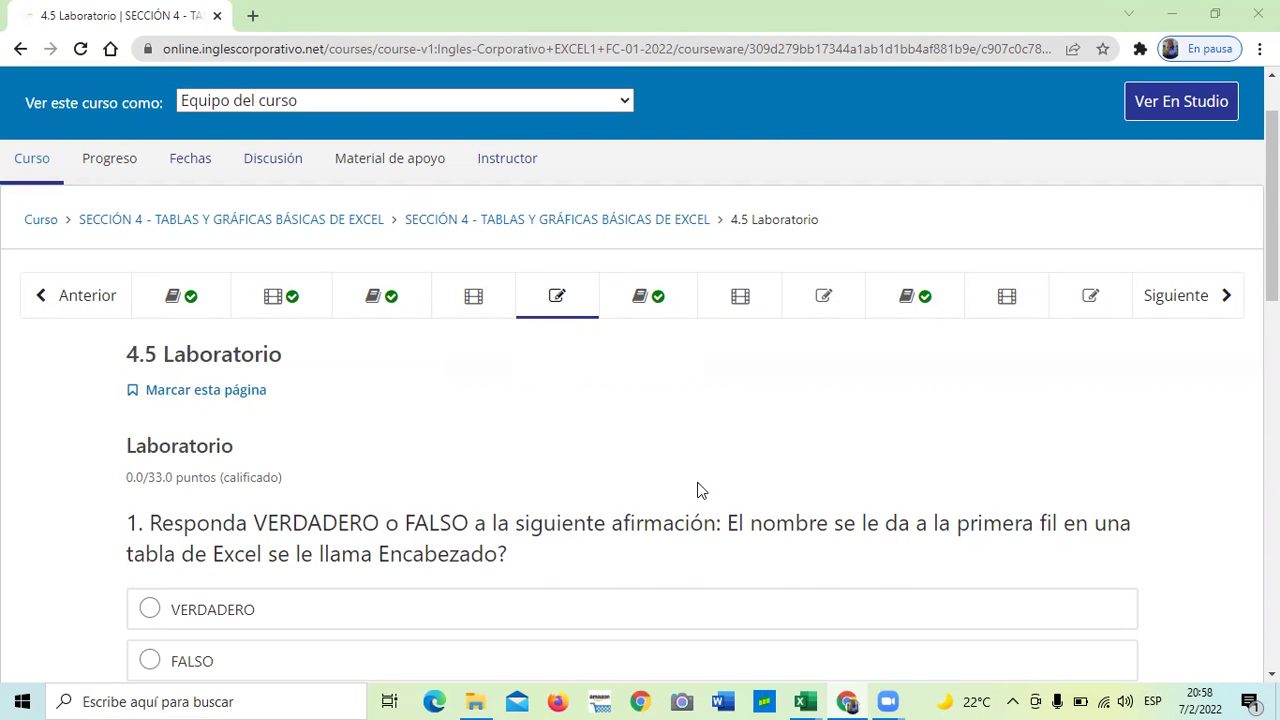
{"action": "scroll", "coordinate": [698, 488], "scroll_direction": "down", "scroll_amount": 2}
{"action": "scroll", "coordinate": [698, 488], "scroll_direction": "down", "scroll_amount": 4}
{"action": "scroll", "coordinate": [698, 488], "scroll_direction": "down", "scroll_amount": 2}
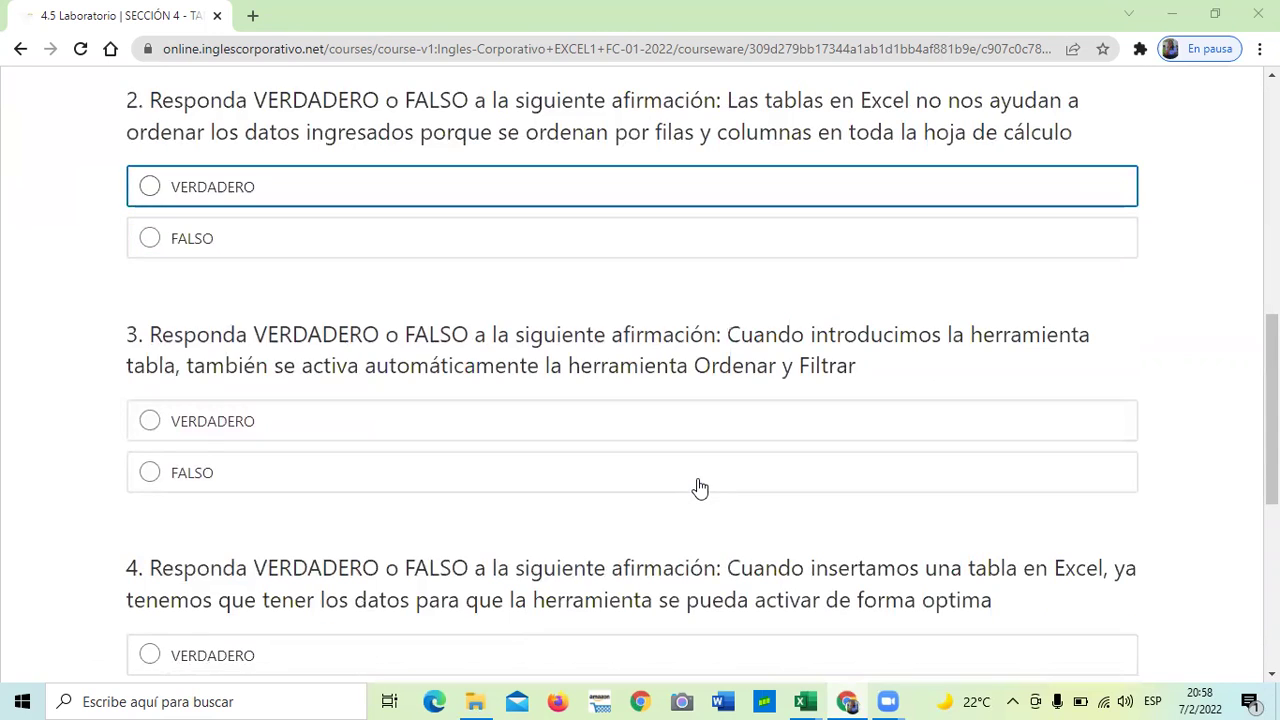
{"action": "scroll", "coordinate": [699, 487], "scroll_direction": "down", "scroll_amount": 1}
{"action": "scroll", "coordinate": [697, 480], "scroll_direction": "down", "scroll_amount": 3}
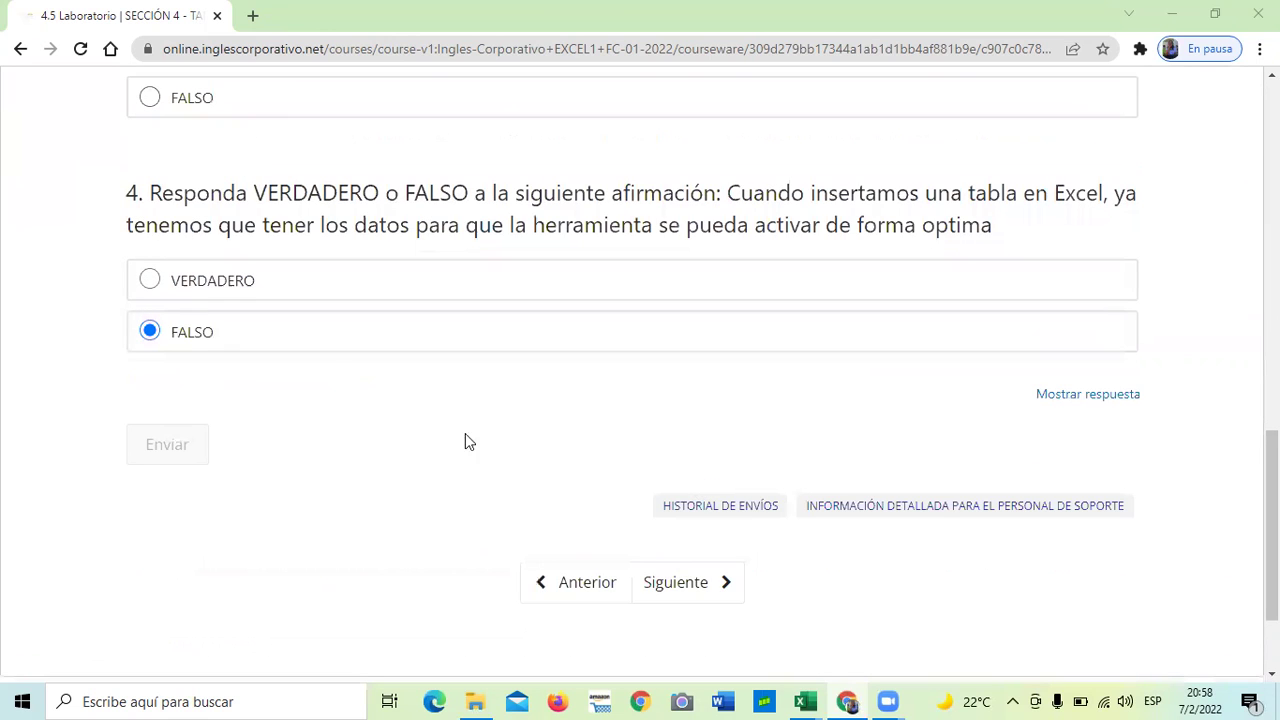
{"action": "left_click", "coordinate": [687, 582]}
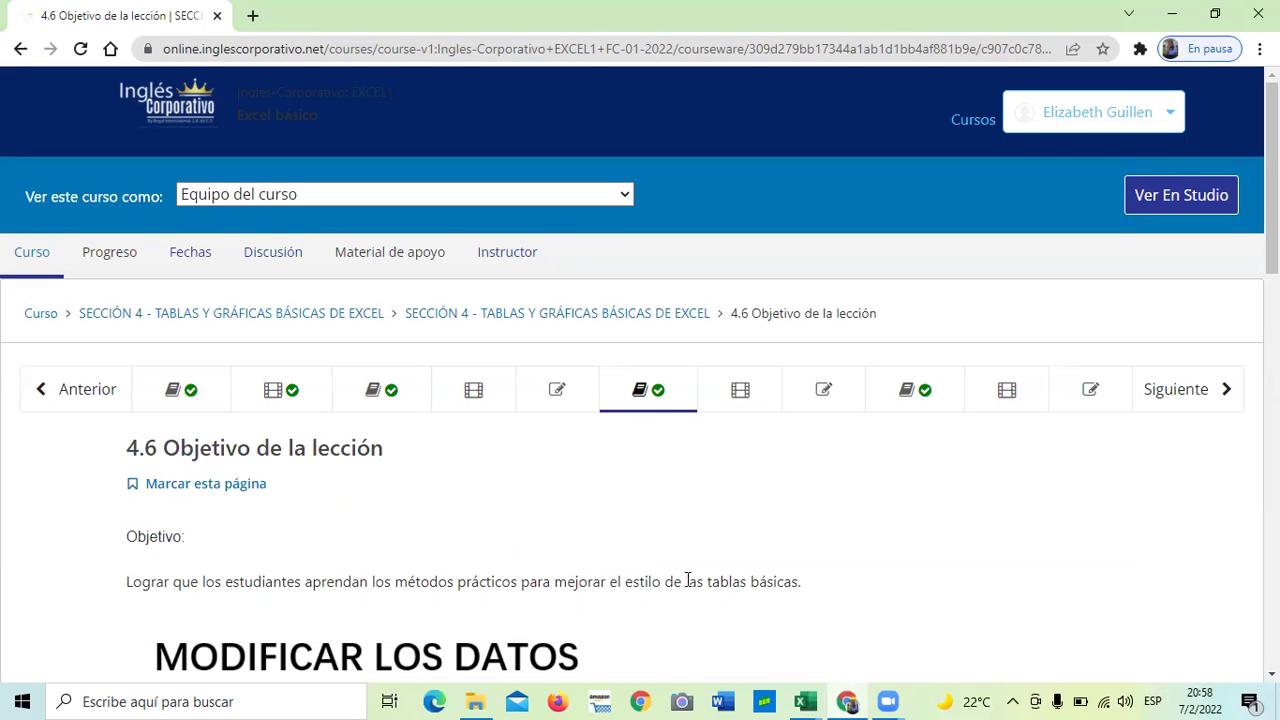
Browse lesson 4.7 Modificaciones en las tablas and the 4.9 objective page
{"action": "scroll", "coordinate": [452, 490], "scroll_direction": "down", "scroll_amount": 3}
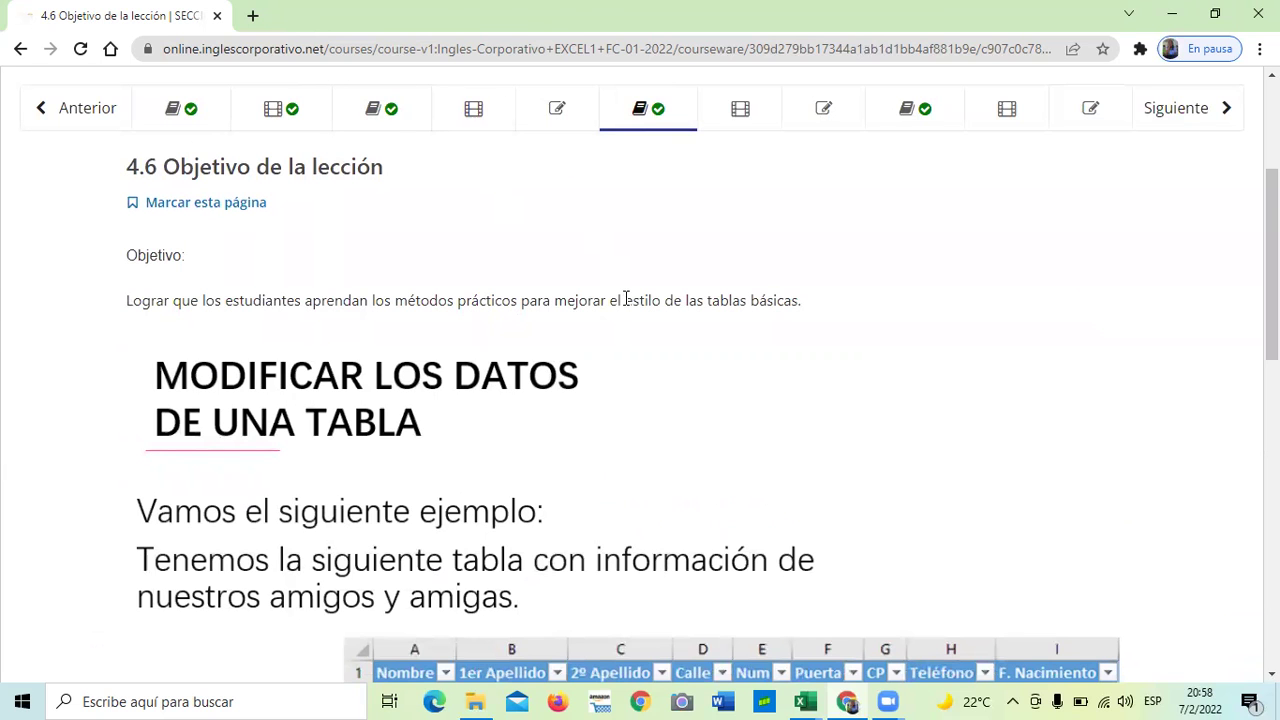
{"action": "scroll", "coordinate": [625, 300], "scroll_direction": "down", "scroll_amount": 4}
{"action": "scroll", "coordinate": [728, 505], "scroll_direction": "down", "scroll_amount": 3}
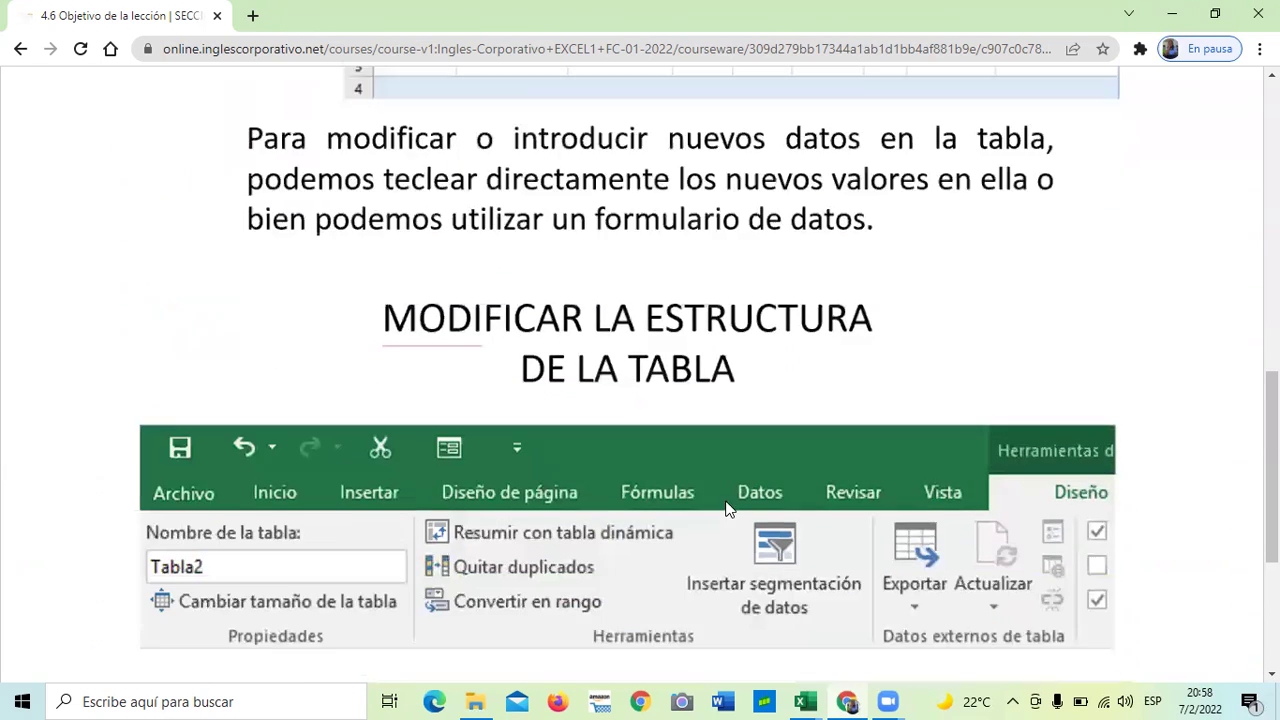
{"action": "scroll", "coordinate": [714, 518], "scroll_direction": "down", "scroll_amount": 3}
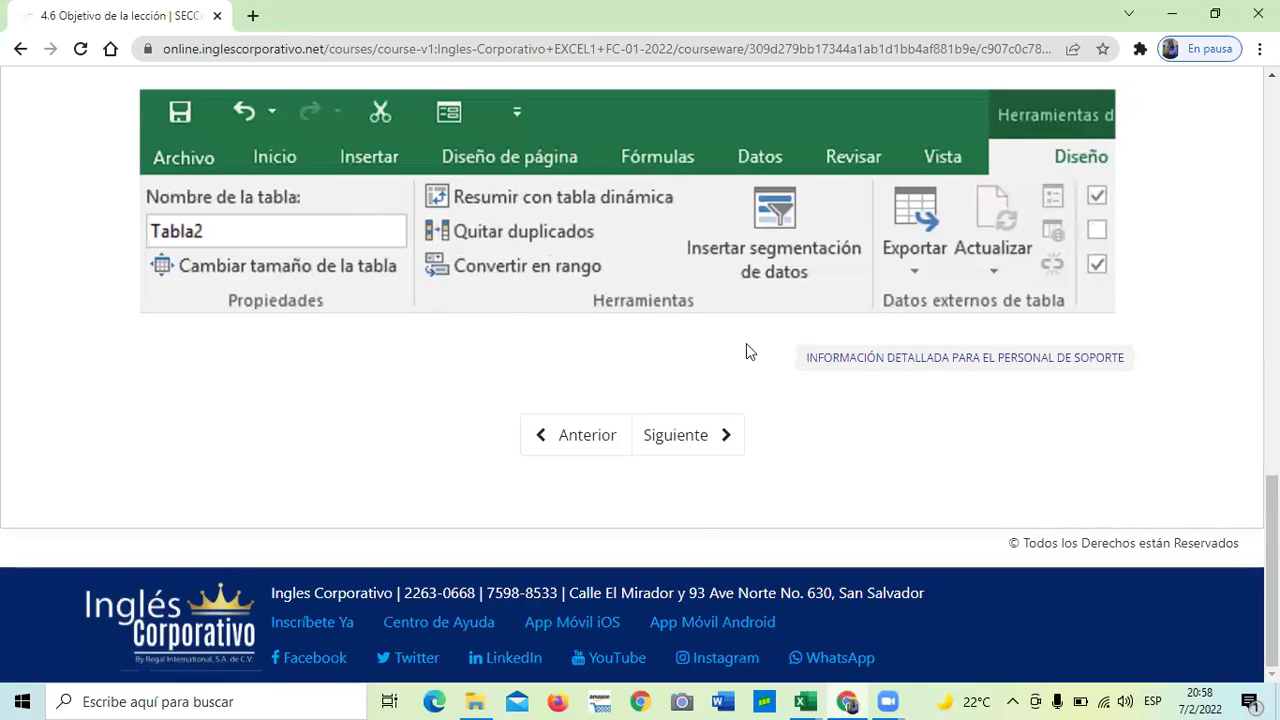
{"action": "scroll", "coordinate": [748, 350], "scroll_direction": "up", "scroll_amount": 5}
{"action": "scroll", "coordinate": [750, 380], "scroll_direction": "up", "scroll_amount": 4}
{"action": "scroll", "coordinate": [748, 377], "scroll_direction": "up", "scroll_amount": 4}
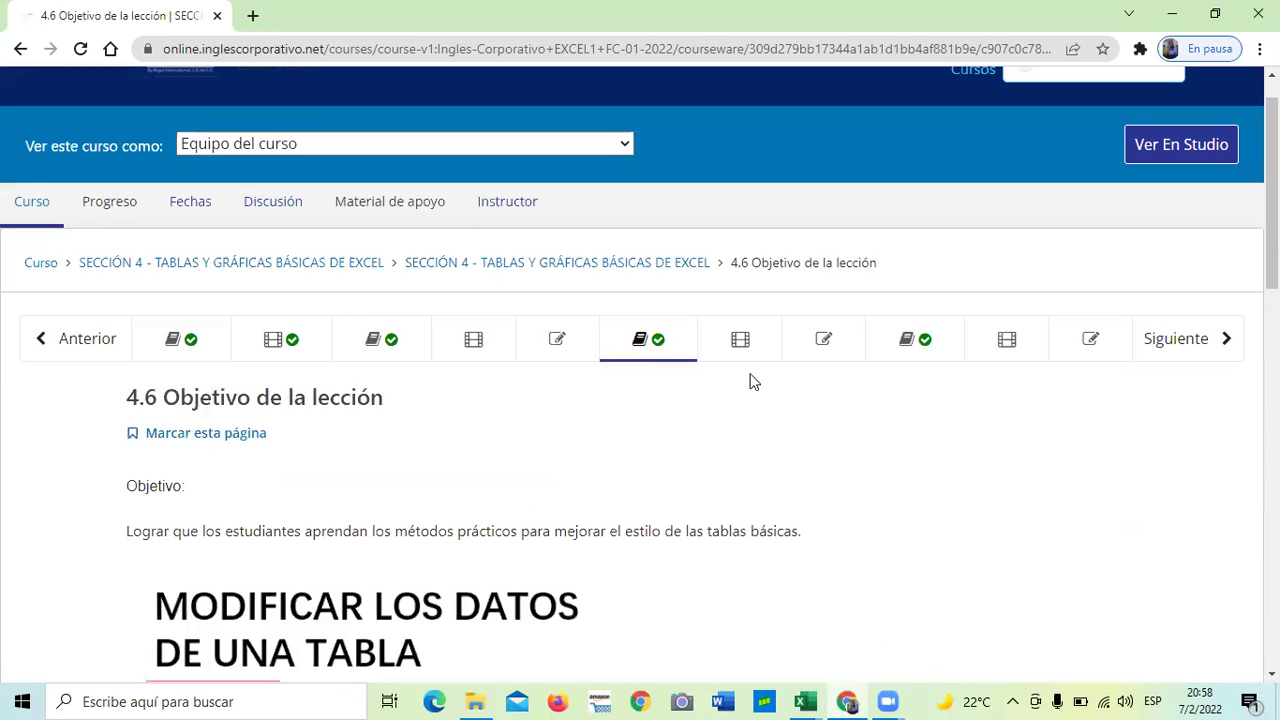
{"action": "left_click", "coordinate": [748, 350]}
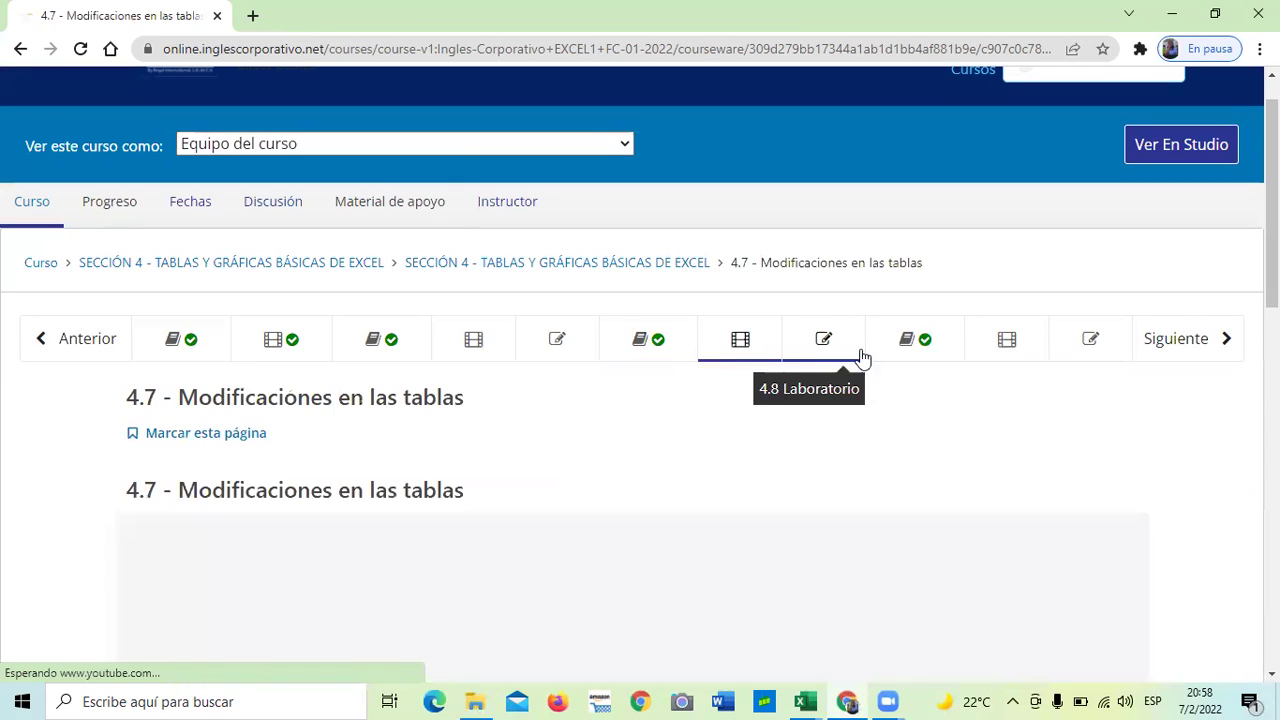
{"action": "left_click", "coordinate": [915, 345]}
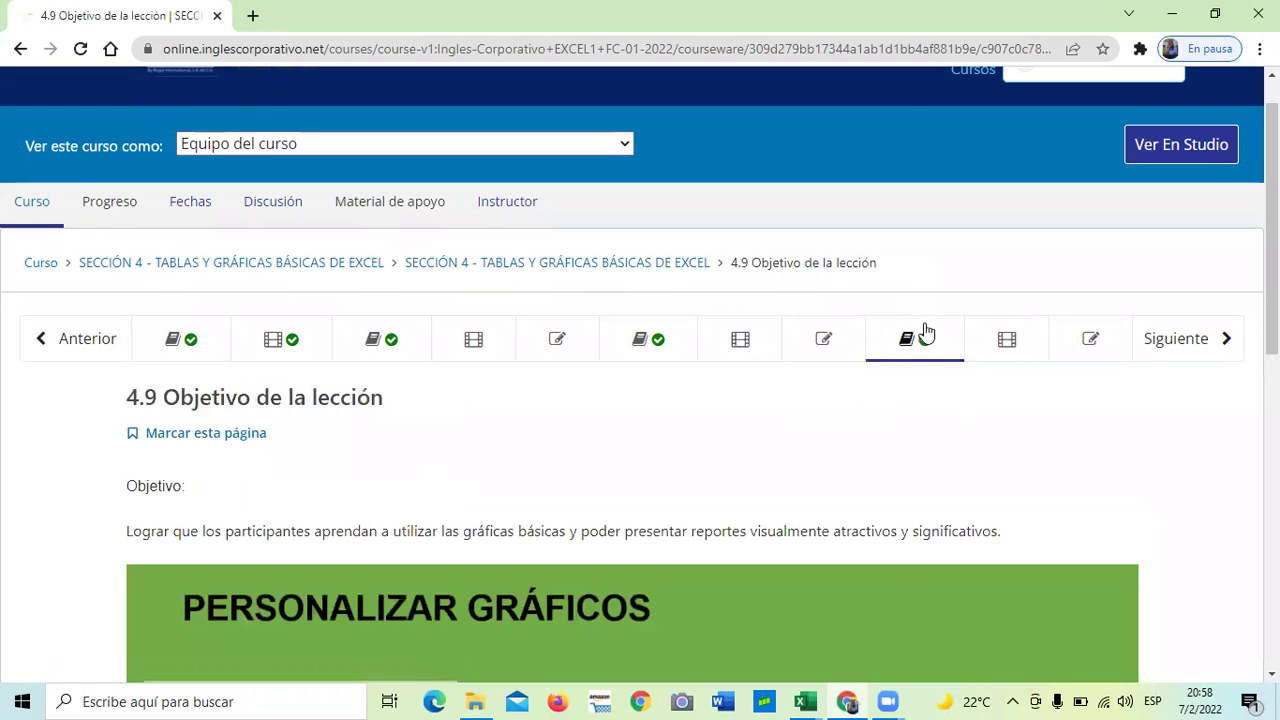
{"action": "scroll", "coordinate": [697, 325], "scroll_direction": "down", "scroll_amount": 5}
{"action": "scroll", "coordinate": [620, 362], "scroll_direction": "up", "scroll_amount": 4}
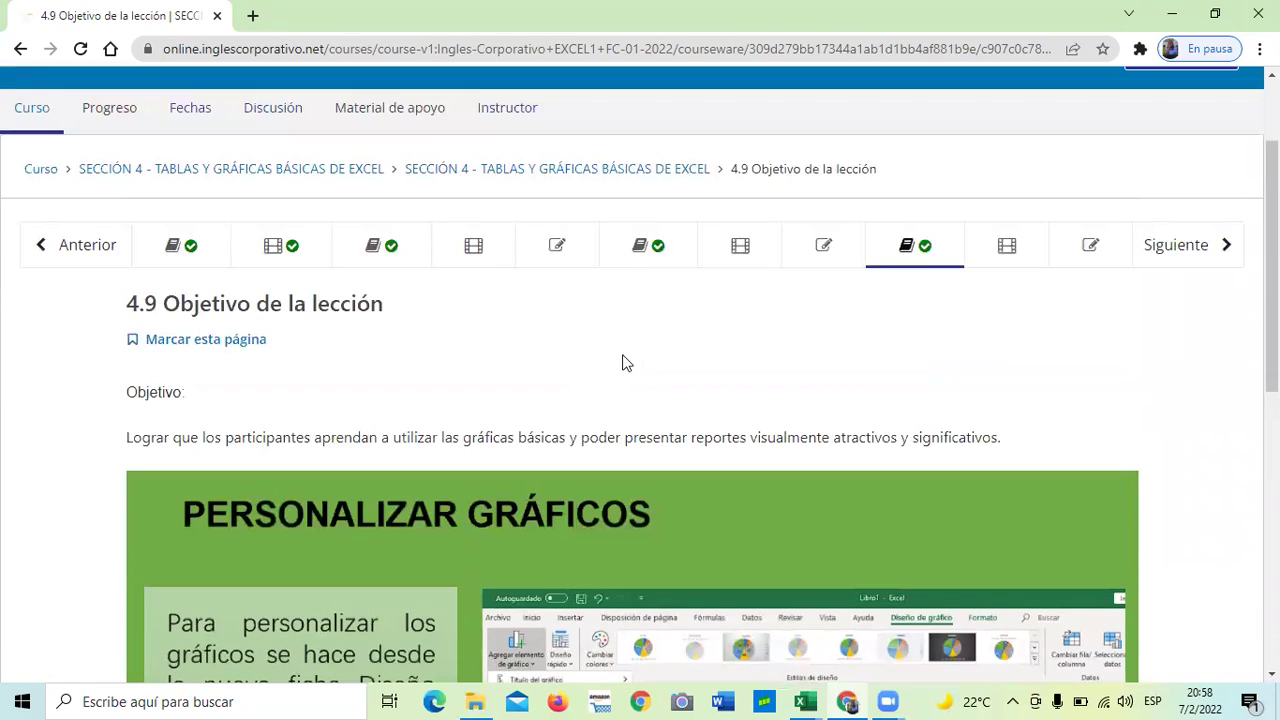
Go through 4.10 Gráficas básicas and the 4.11 Laboratorio quiz, then continue to the Examen final
{"action": "left_click", "coordinate": [1012, 250]}
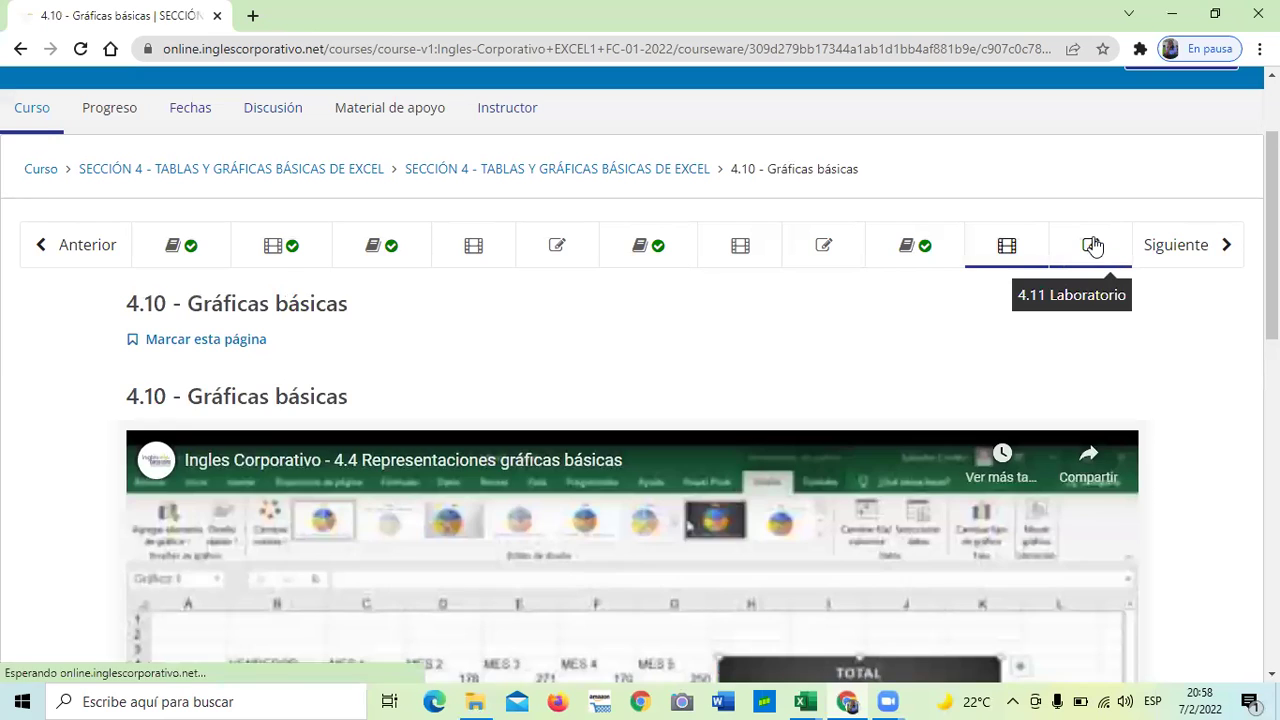
{"action": "left_click", "coordinate": [1092, 246]}
{"action": "scroll", "coordinate": [786, 320], "scroll_direction": "down", "scroll_amount": 5}
{"action": "scroll", "coordinate": [757, 334], "scroll_direction": "down", "scroll_amount": 5}
{"action": "scroll", "coordinate": [757, 333], "scroll_direction": "down", "scroll_amount": 3}
{"action": "scroll", "coordinate": [757, 334], "scroll_direction": "up", "scroll_amount": 5}
{"action": "scroll", "coordinate": [757, 334], "scroll_direction": "down", "scroll_amount": 4}
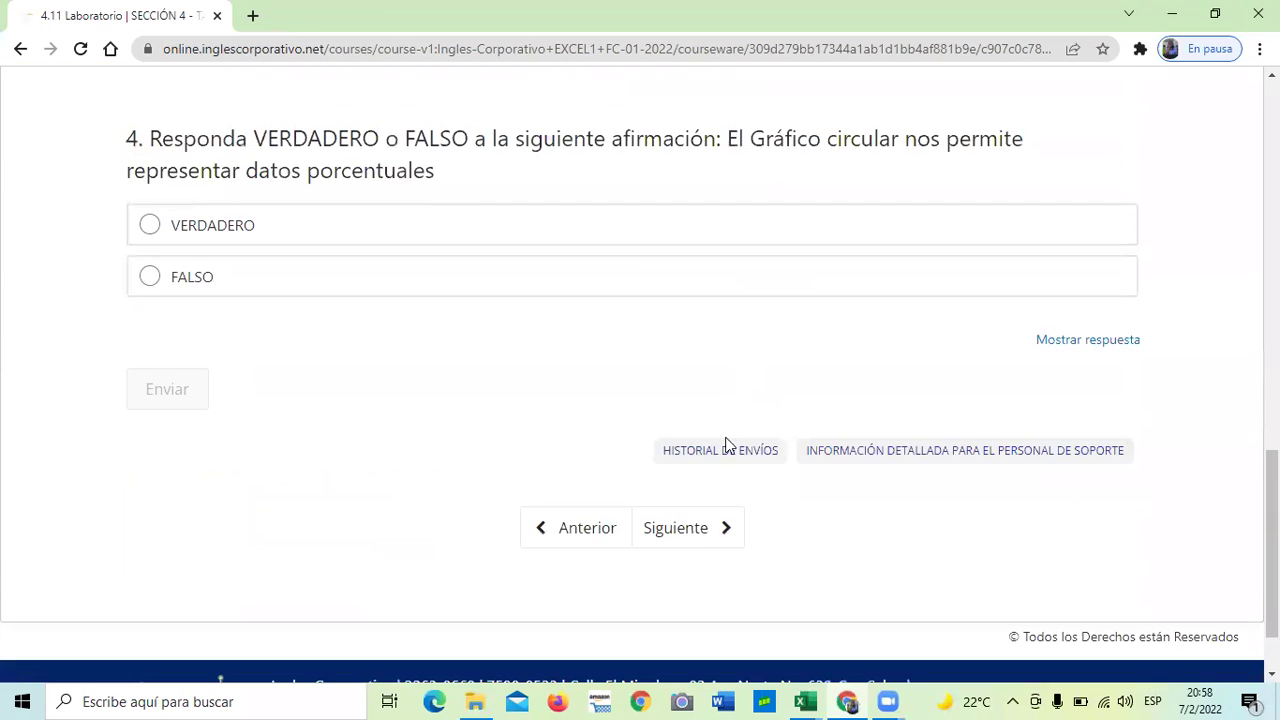
{"action": "left_click", "coordinate": [680, 533]}
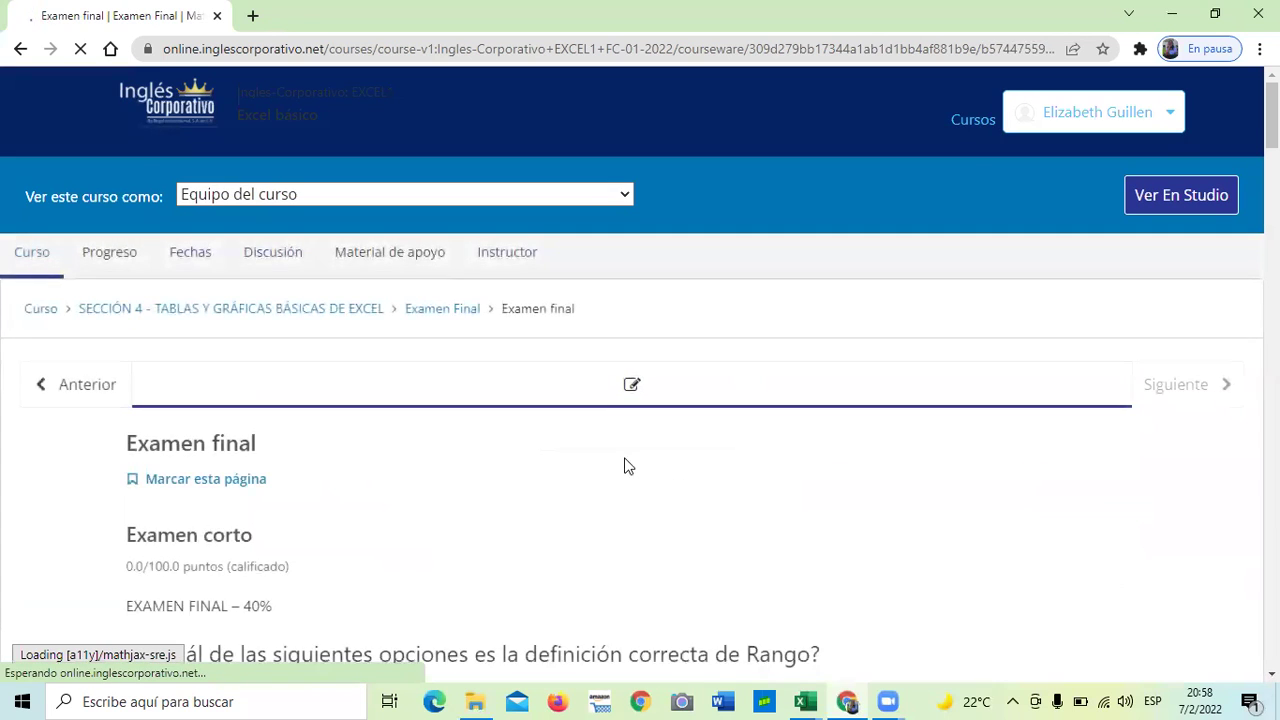
{"action": "scroll", "coordinate": [623, 463], "scroll_direction": "down", "scroll_amount": 5}
{"action": "scroll", "coordinate": [640, 443], "scroll_direction": "down", "scroll_amount": 6}
{"action": "scroll", "coordinate": [641, 434], "scroll_direction": "down", "scroll_amount": 10}
{"action": "scroll", "coordinate": [641, 432], "scroll_direction": "down", "scroll_amount": 5}
{"action": "scroll", "coordinate": [640, 433], "scroll_direction": "down", "scroll_amount": 7}
{"action": "scroll", "coordinate": [639, 434], "scroll_direction": "down", "scroll_amount": 6}
{"action": "scroll", "coordinate": [638, 435], "scroll_direction": "down", "scroll_amount": 1}
{"action": "scroll", "coordinate": [637, 432], "scroll_direction": "down", "scroll_amount": 4}
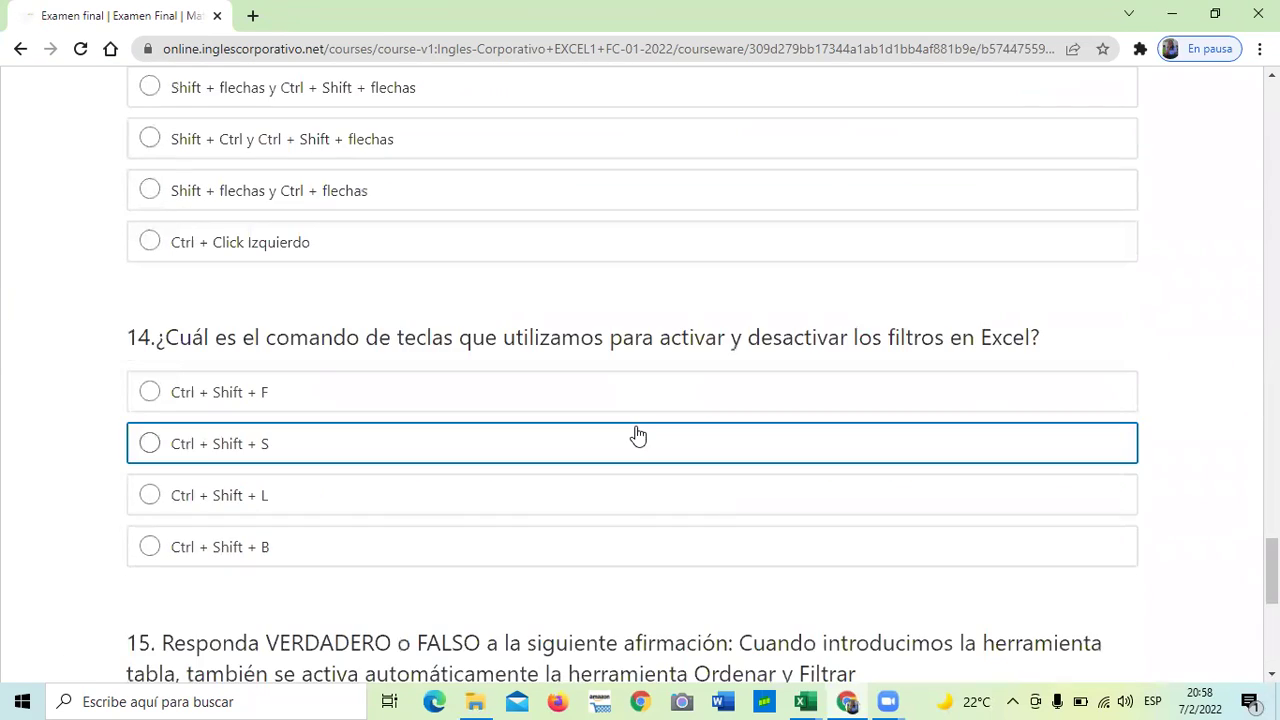
{"action": "scroll", "coordinate": [635, 431], "scroll_direction": "down", "scroll_amount": 5}
{"action": "scroll", "coordinate": [634, 429], "scroll_direction": "up", "scroll_amount": 1}
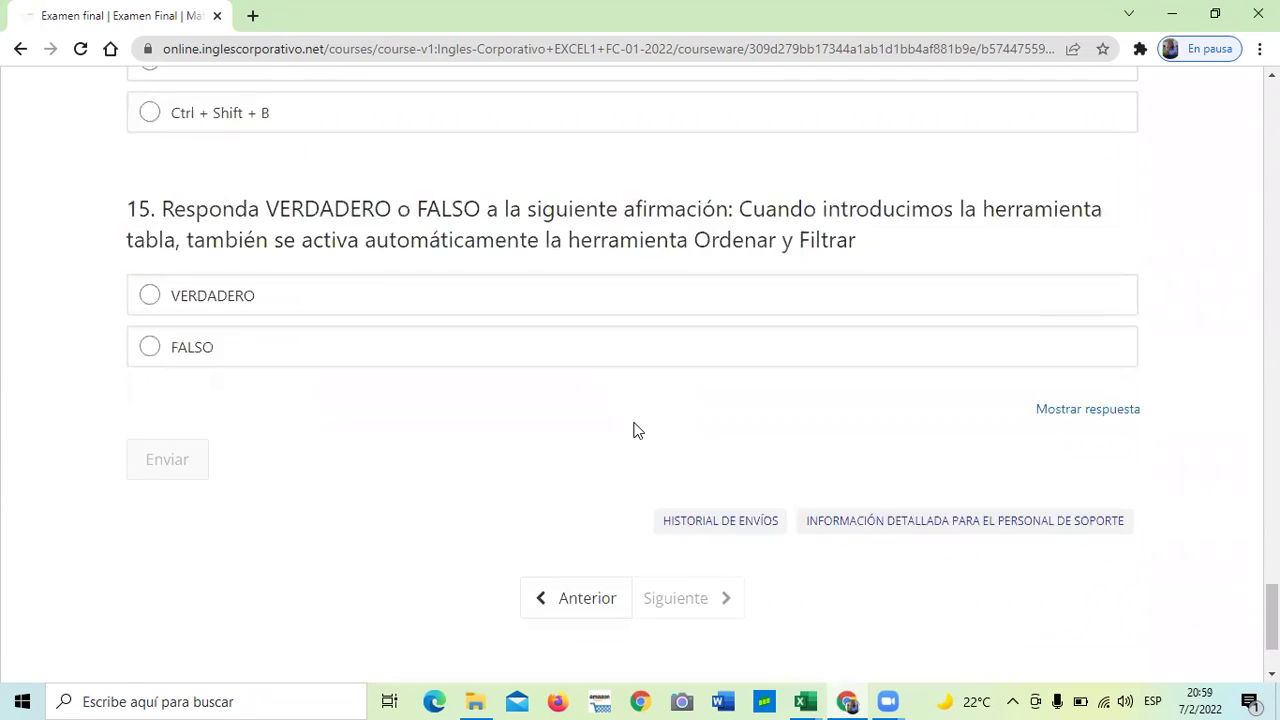
{"action": "scroll", "coordinate": [634, 429], "scroll_direction": "up", "scroll_amount": 5}
{"action": "scroll", "coordinate": [634, 428], "scroll_direction": "up", "scroll_amount": 4}
{"action": "scroll", "coordinate": [633, 420], "scroll_direction": "up", "scroll_amount": 5}
{"action": "scroll", "coordinate": [634, 415], "scroll_direction": "up", "scroll_amount": 4}
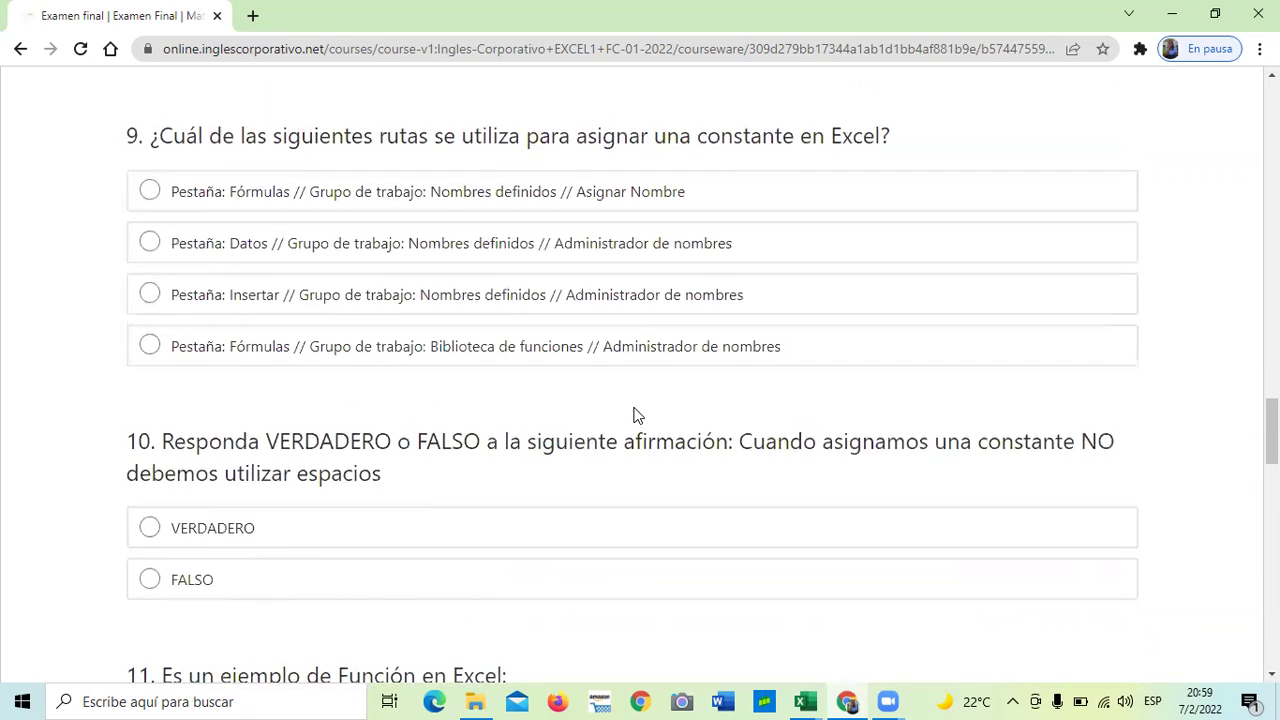
{"action": "scroll", "coordinate": [635, 415], "scroll_direction": "up", "scroll_amount": 5}
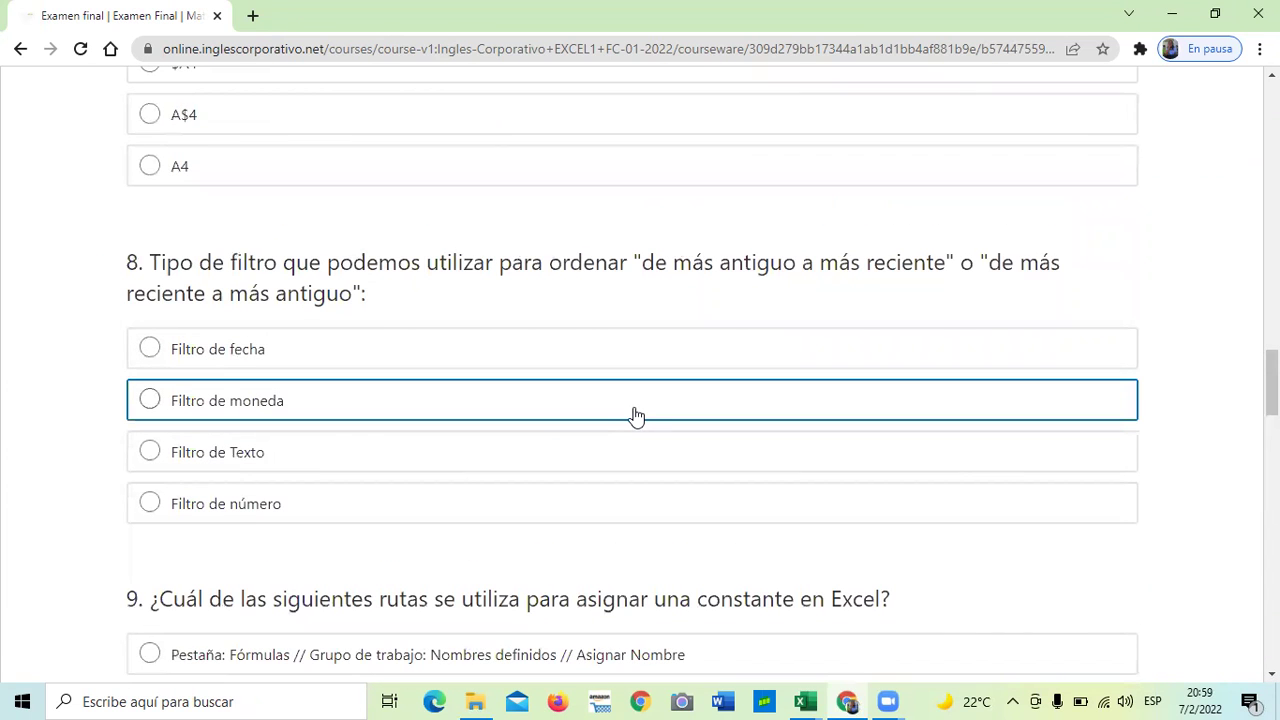
{"action": "scroll", "coordinate": [636, 416], "scroll_direction": "up", "scroll_amount": 4}
{"action": "scroll", "coordinate": [636, 416], "scroll_direction": "up", "scroll_amount": 6}
{"action": "scroll", "coordinate": [634, 412], "scroll_direction": "up", "scroll_amount": 5}
{"action": "scroll", "coordinate": [632, 400], "scroll_direction": "up", "scroll_amount": 6}
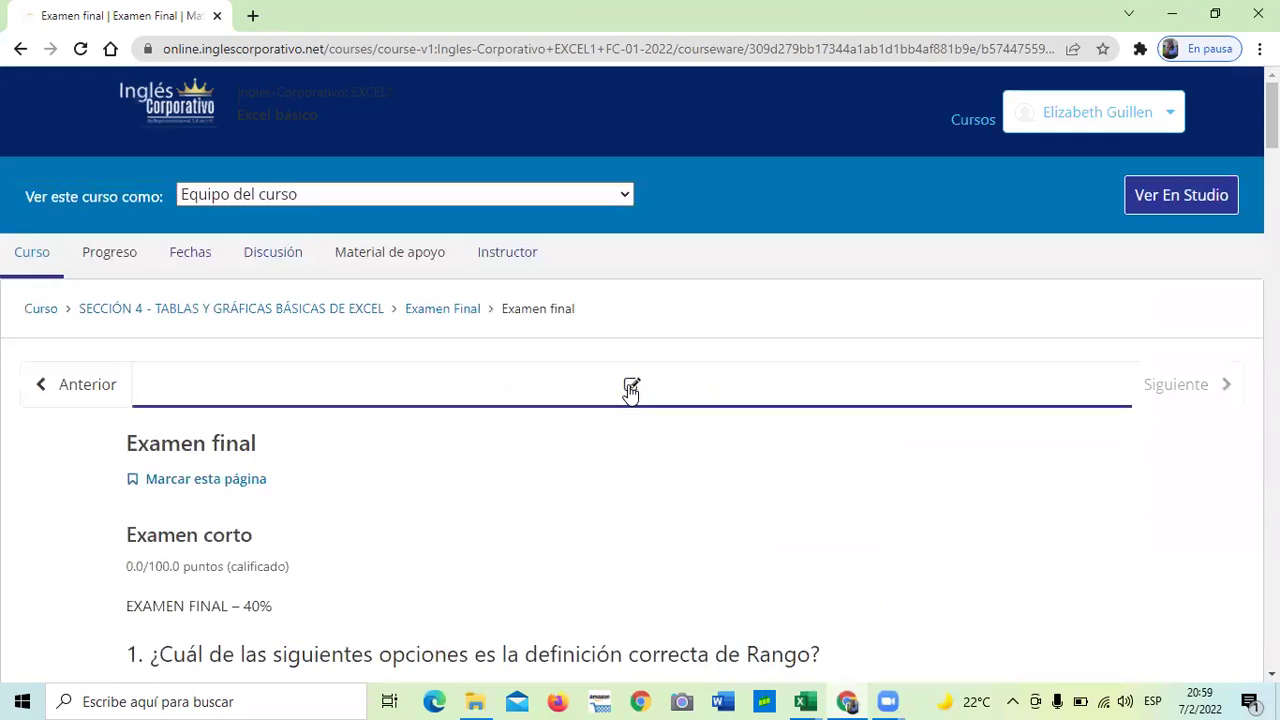
{"action": "scroll", "coordinate": [623, 374], "scroll_direction": "down", "scroll_amount": 3}
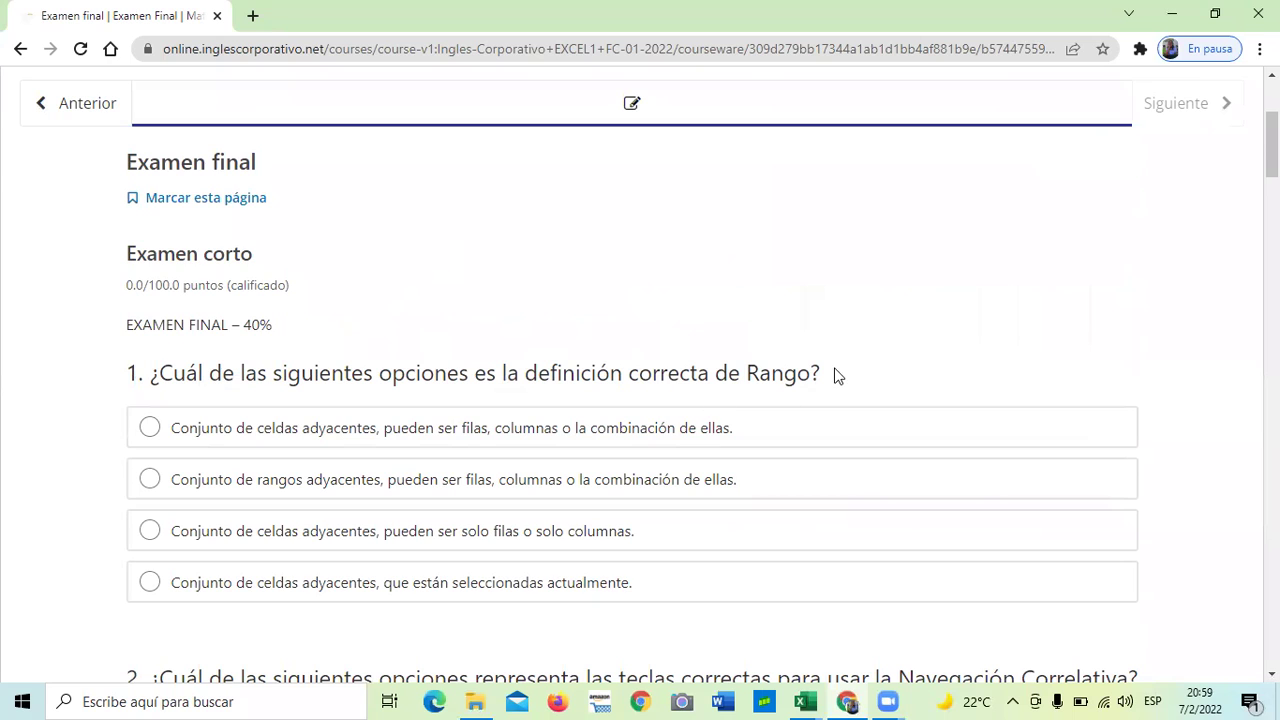
{"action": "scroll", "coordinate": [838, 375], "scroll_direction": "down", "scroll_amount": 4}
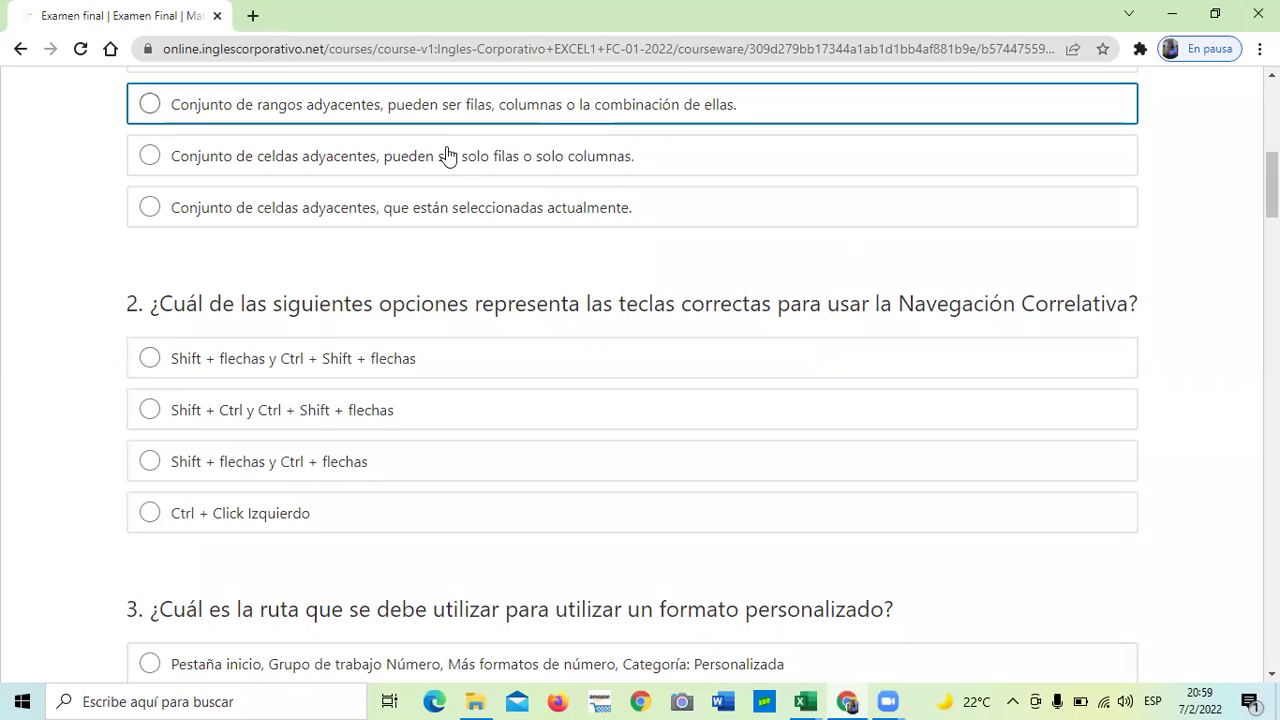
{"action": "scroll", "coordinate": [645, 346], "scroll_direction": "down", "scroll_amount": 2}
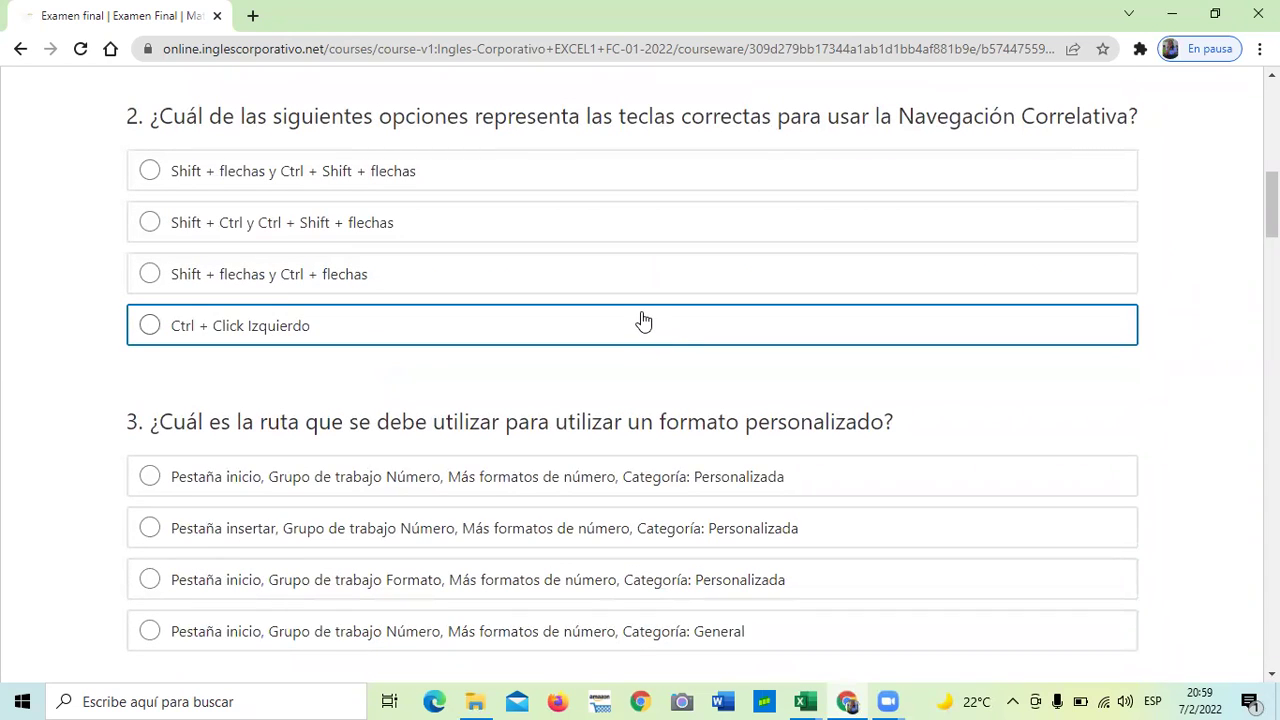
{"action": "scroll", "coordinate": [618, 429], "scroll_direction": "down", "scroll_amount": 4}
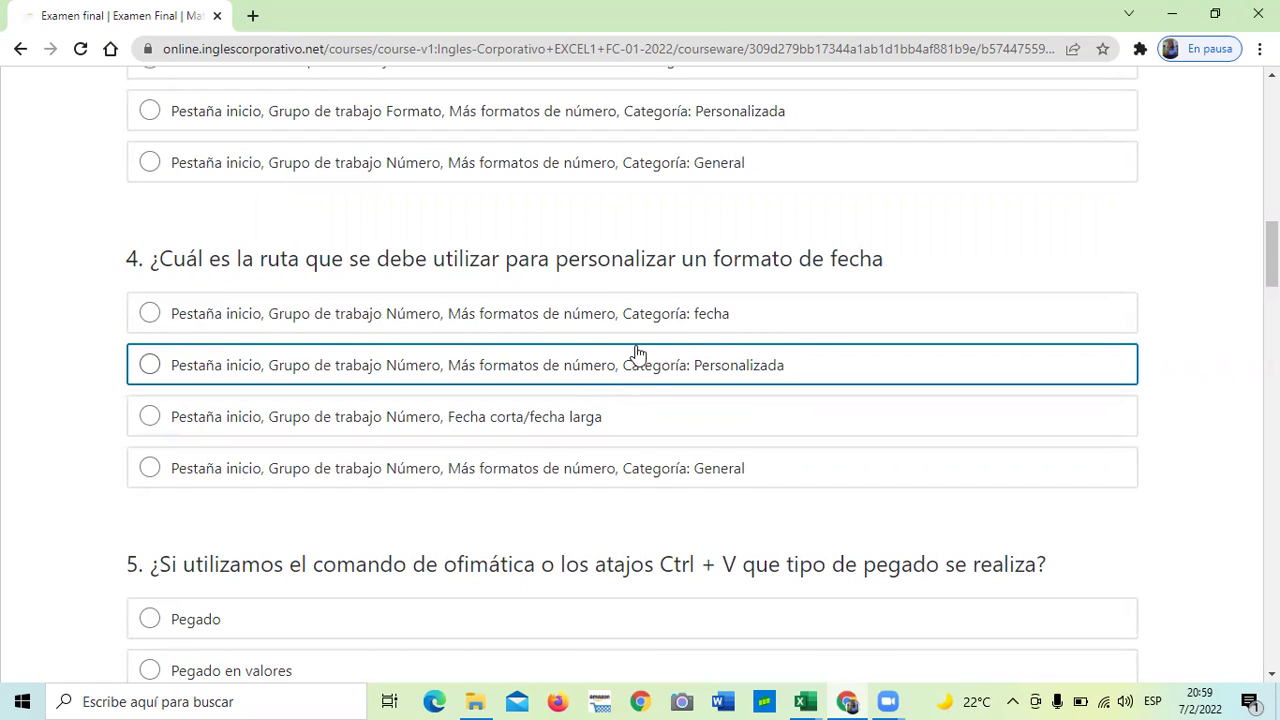
{"action": "scroll", "coordinate": [580, 420], "scroll_direction": "down", "scroll_amount": 3}
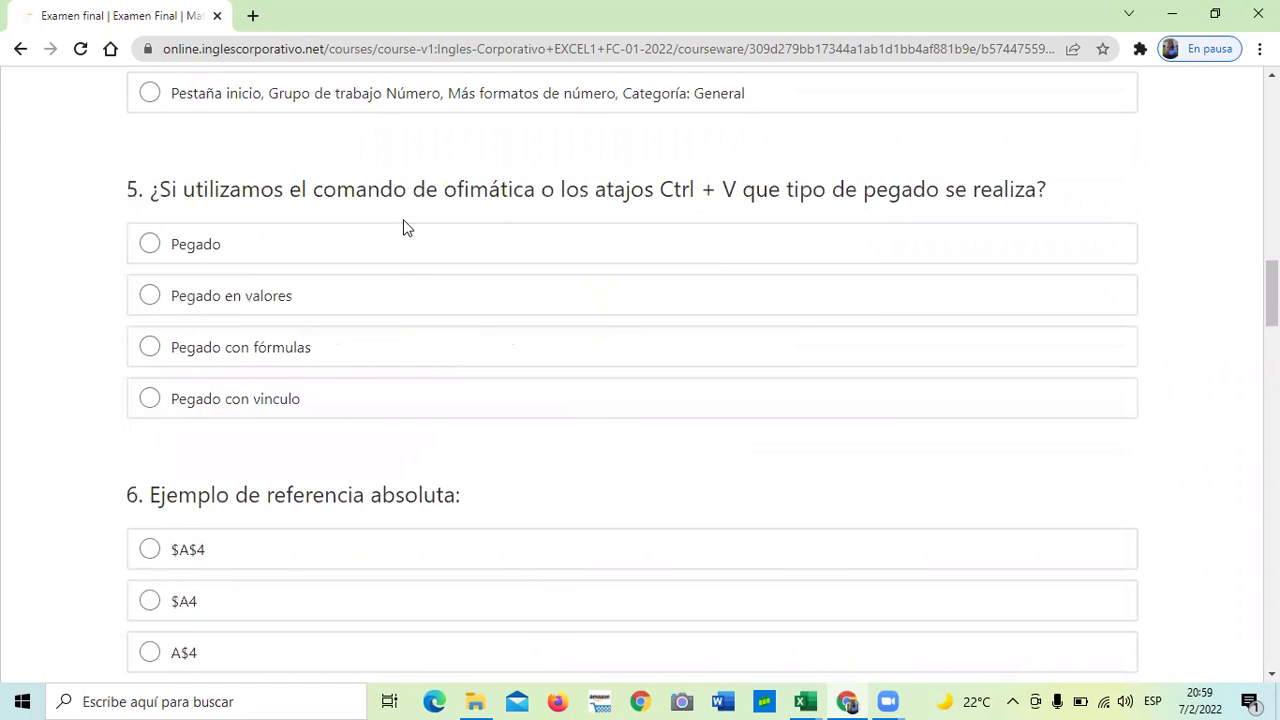
{"action": "scroll", "coordinate": [473, 259], "scroll_direction": "down", "scroll_amount": 5}
{"action": "scroll", "coordinate": [473, 259], "scroll_direction": "down", "scroll_amount": 3}
{"action": "scroll", "coordinate": [471, 263], "scroll_direction": "down", "scroll_amount": 3}
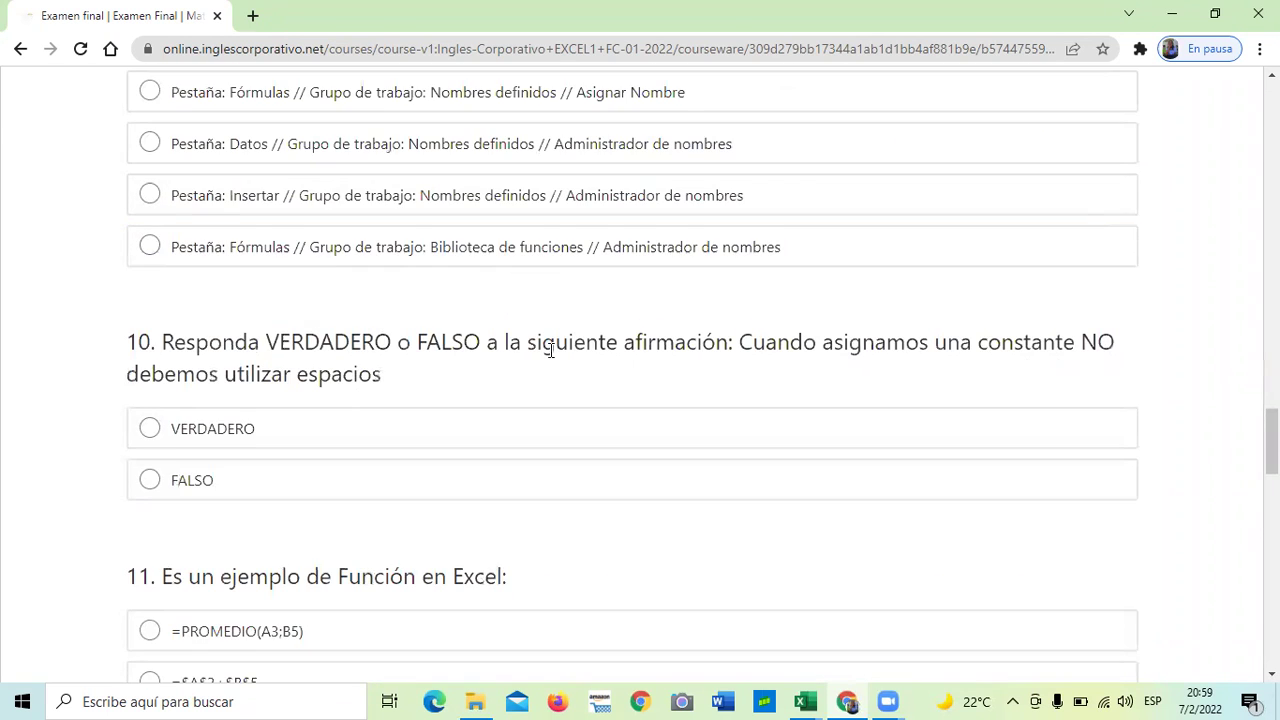
{"action": "scroll", "coordinate": [551, 346], "scroll_direction": "down", "scroll_amount": 4}
{"action": "scroll", "coordinate": [545, 368], "scroll_direction": "up", "scroll_amount": 1}
{"action": "scroll", "coordinate": [580, 400], "scroll_direction": "up", "scroll_amount": 6}
{"action": "scroll", "coordinate": [615, 428], "scroll_direction": "up", "scroll_amount": 4}
{"action": "scroll", "coordinate": [625, 446], "scroll_direction": "up", "scroll_amount": 4}
{"action": "scroll", "coordinate": [630, 458], "scroll_direction": "up", "scroll_amount": 10}
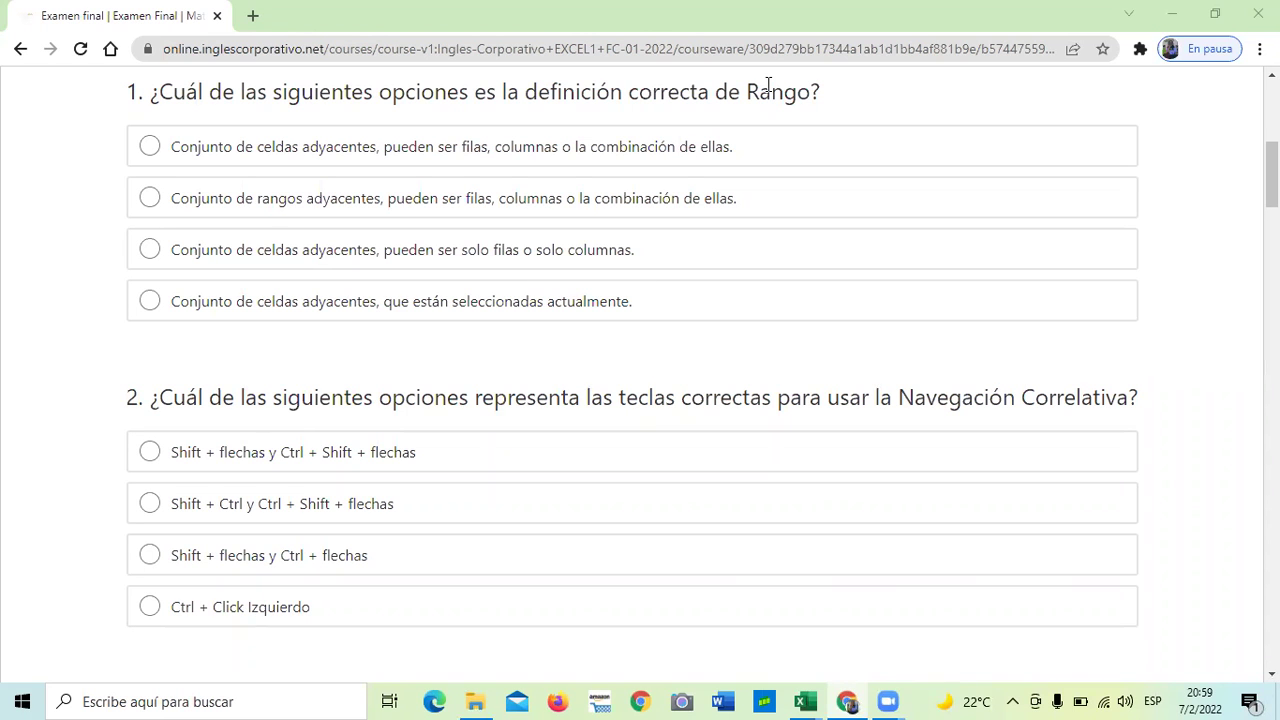
{"action": "scroll", "coordinate": [789, 323], "scroll_direction": "up", "scroll_amount": 5}
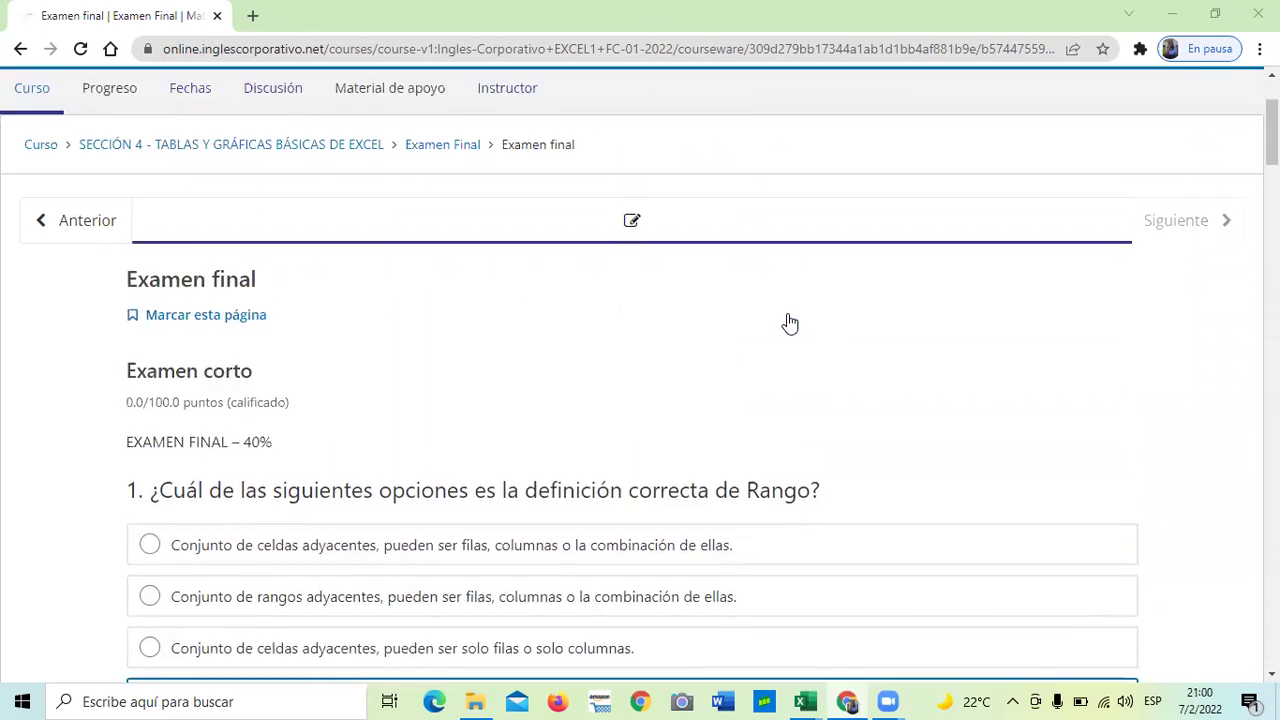